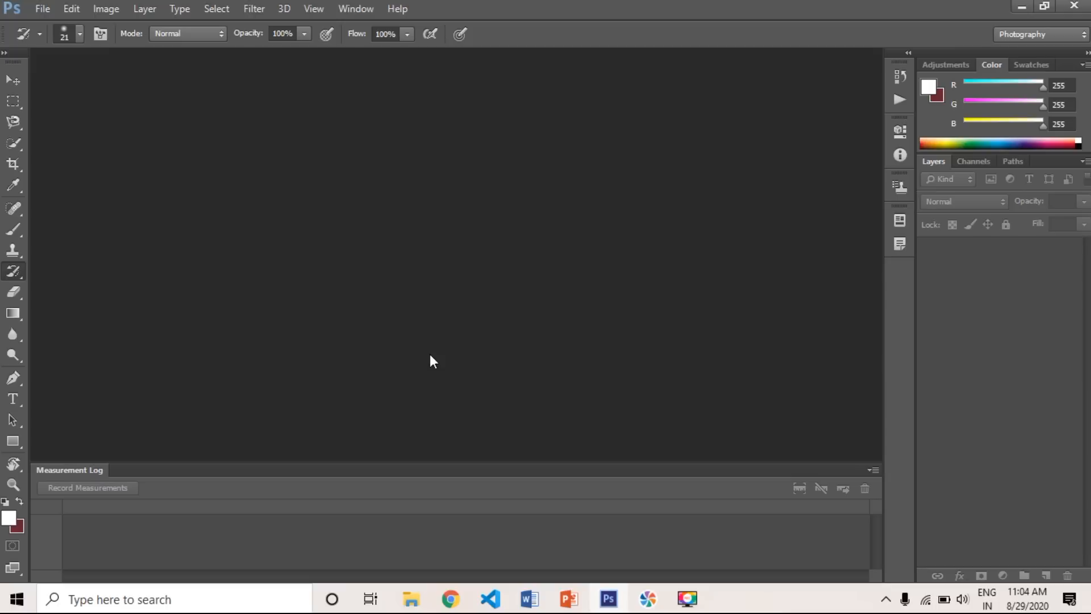
# Step: Create a new document 1200 pixels wide and 720 pixels high
pyautogui.hotkey('ctrl', 'n')
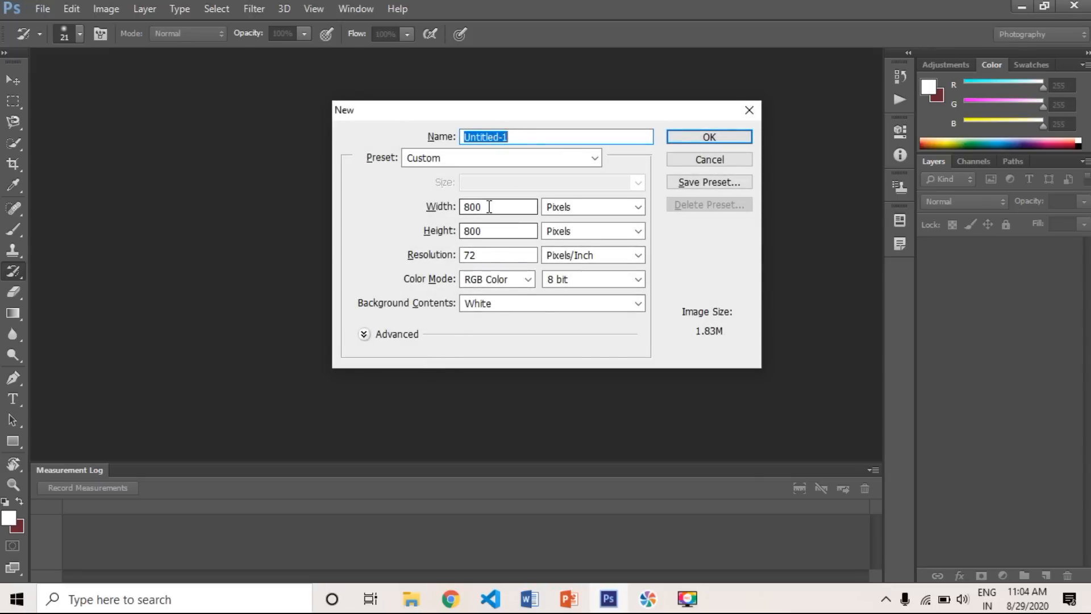
pyautogui.doubleClick(488, 207)
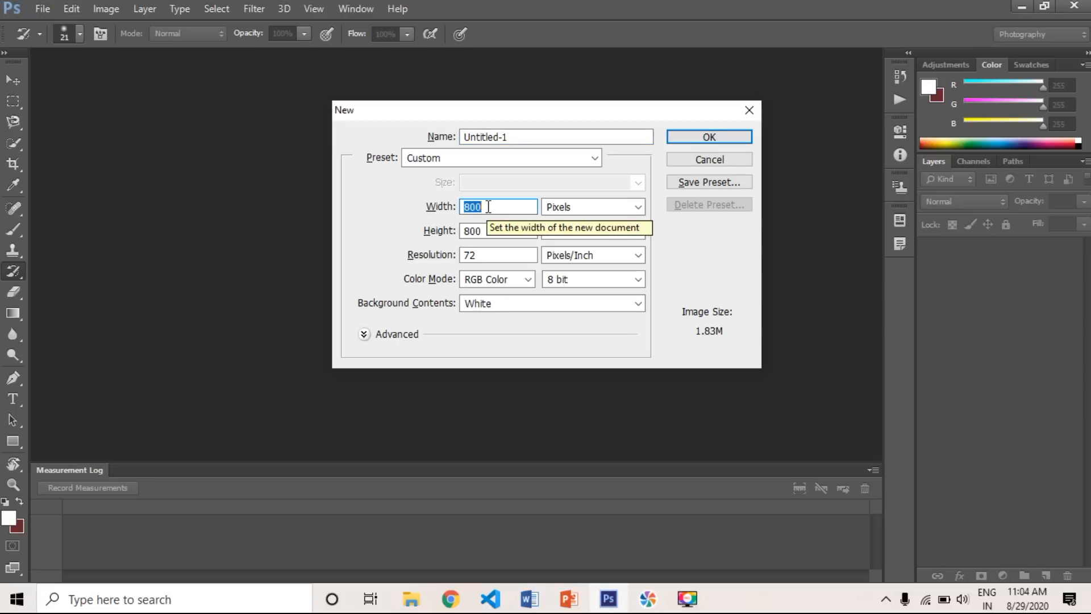
pyautogui.write('1200')
pyautogui.press('Tab')
pyautogui.write('720')
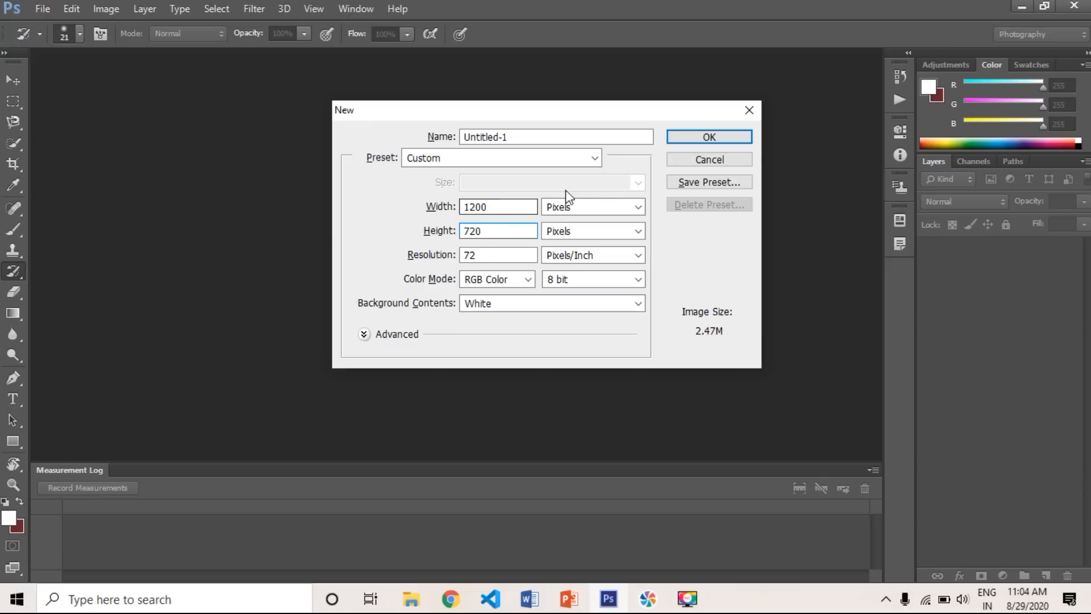
pyautogui.click(703, 141)
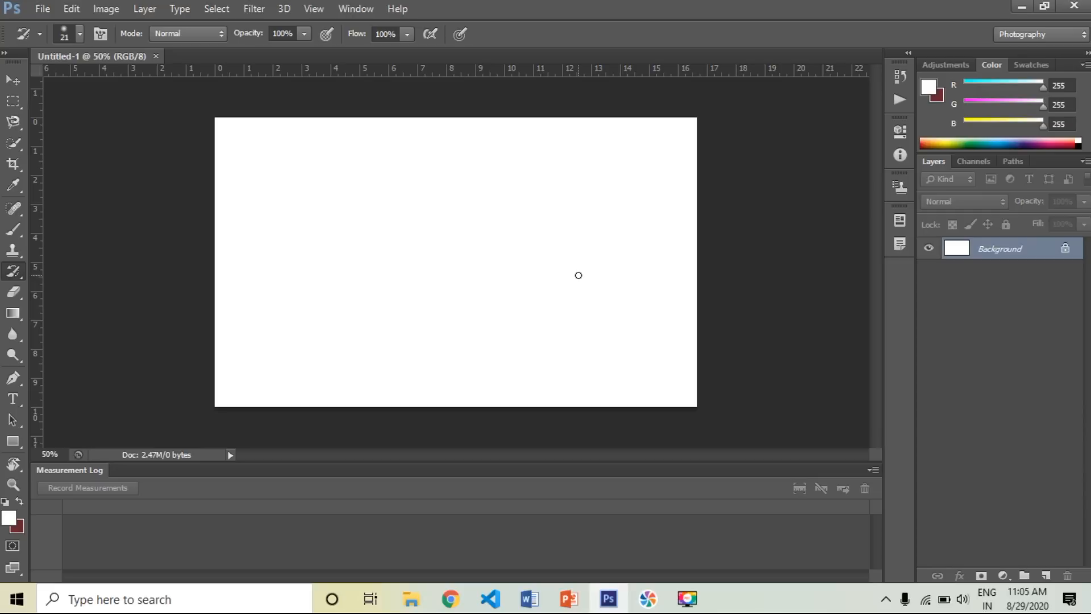
pyautogui.click(680, 605)
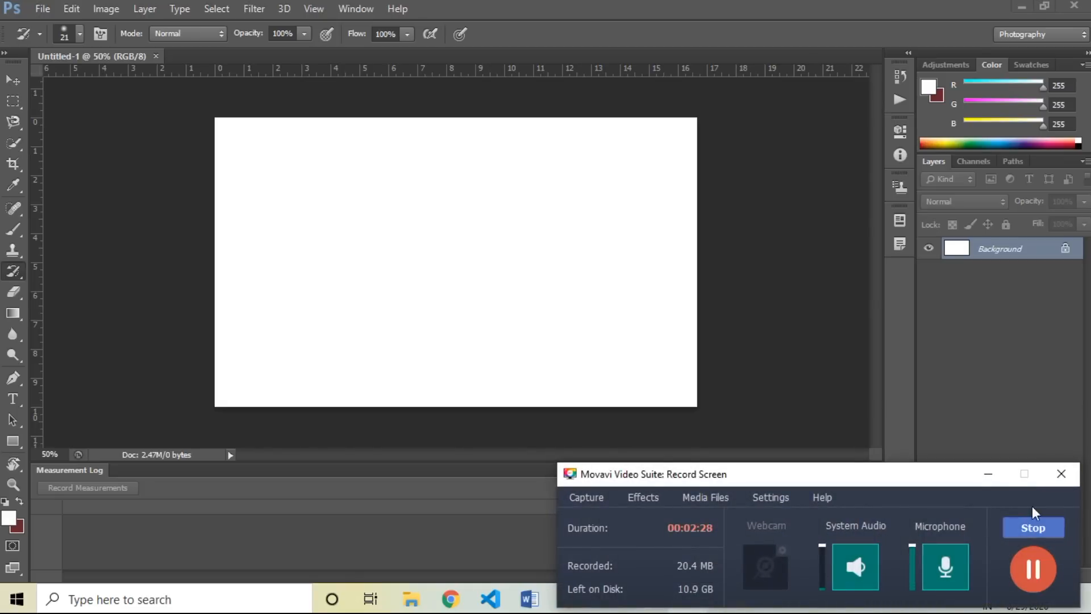
pyautogui.click(992, 475)
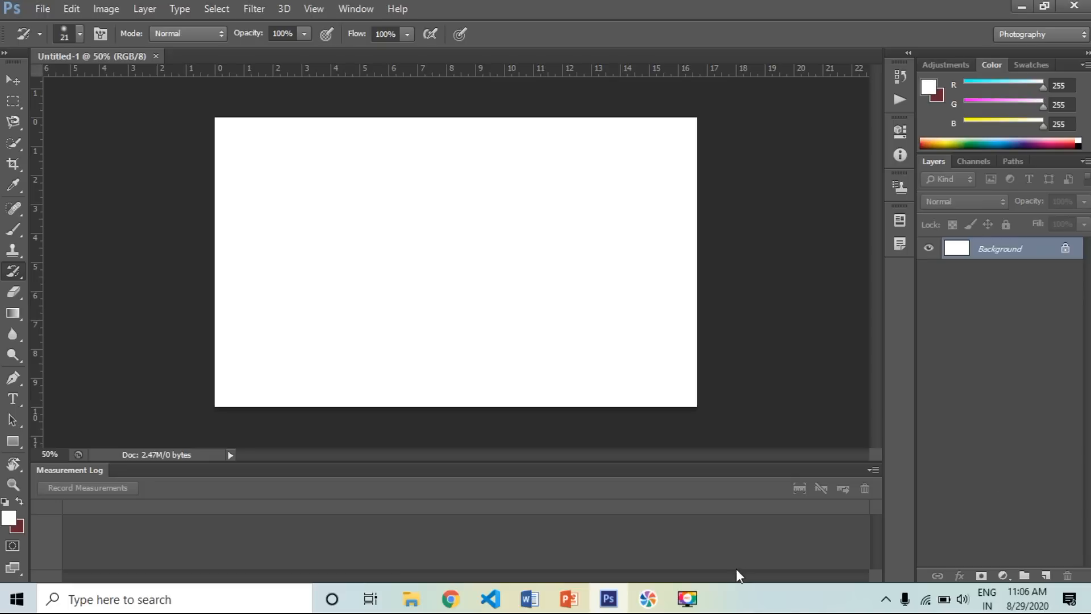
pyautogui.click(687, 601)
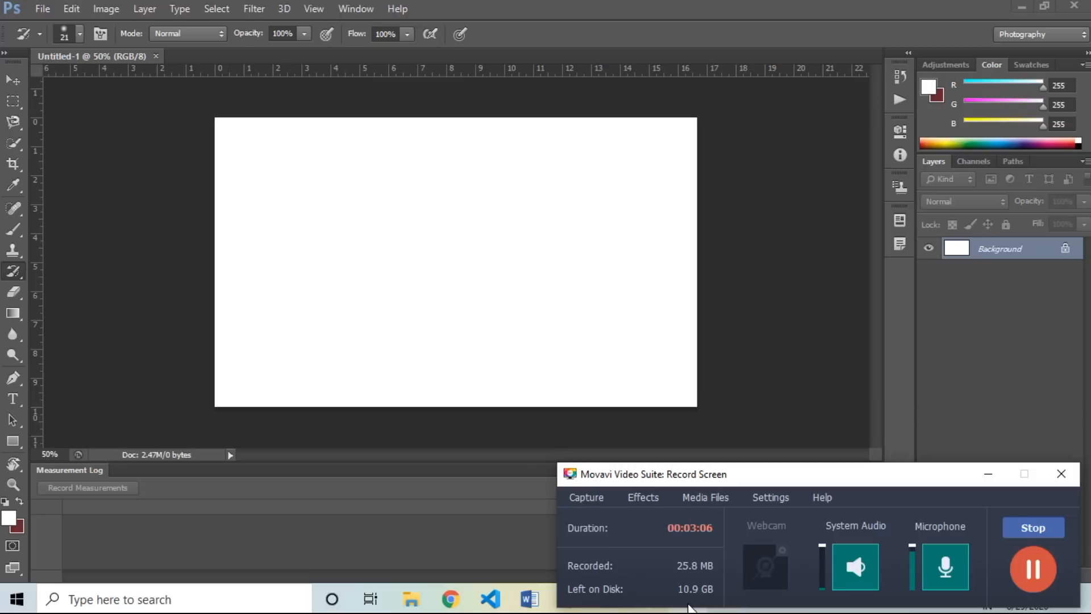
pyautogui.click(988, 474)
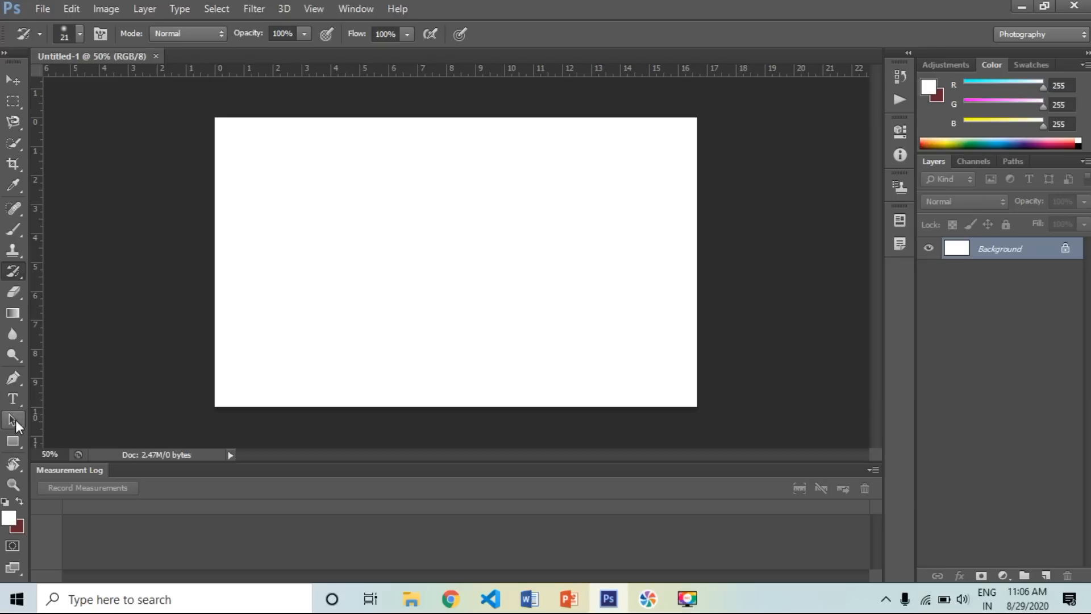
# Step: Start a text layer near the canvas's upper edge and set its text color to black
pyautogui.click(13, 401)
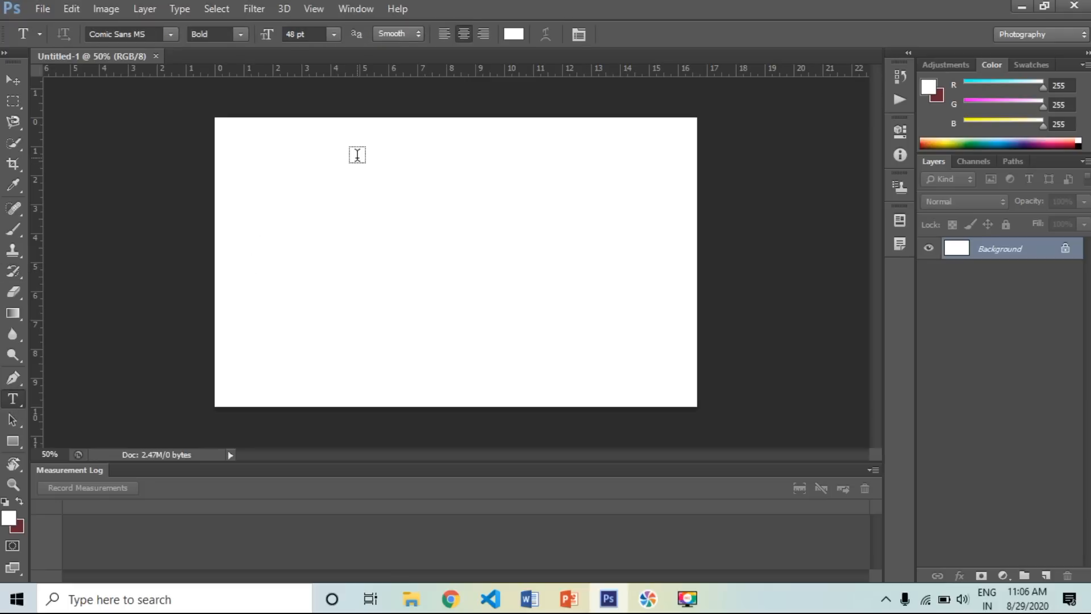
pyautogui.click(357, 154)
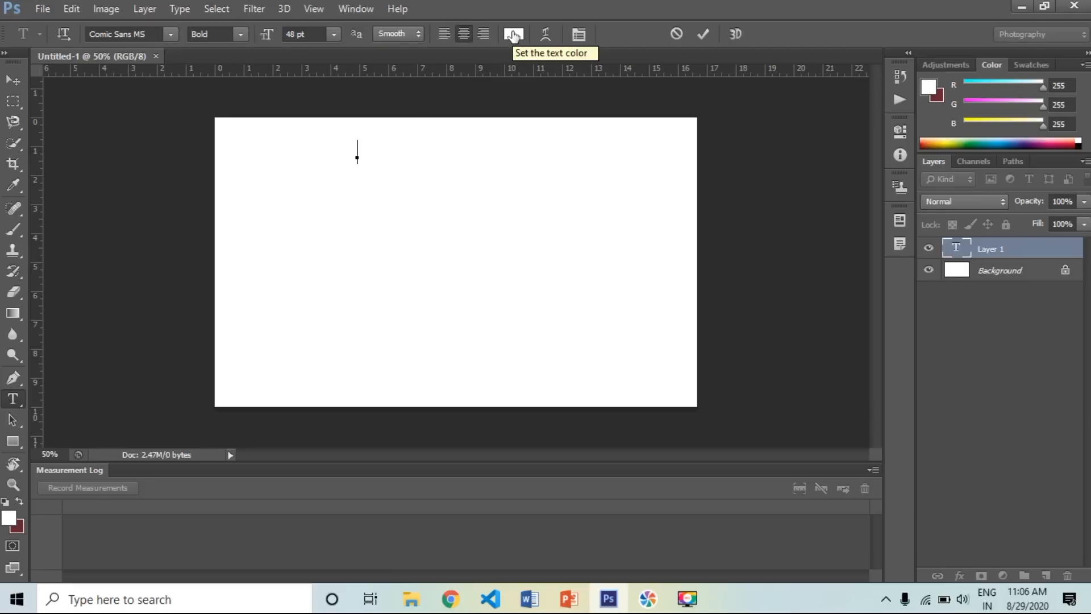
pyautogui.click(514, 34)
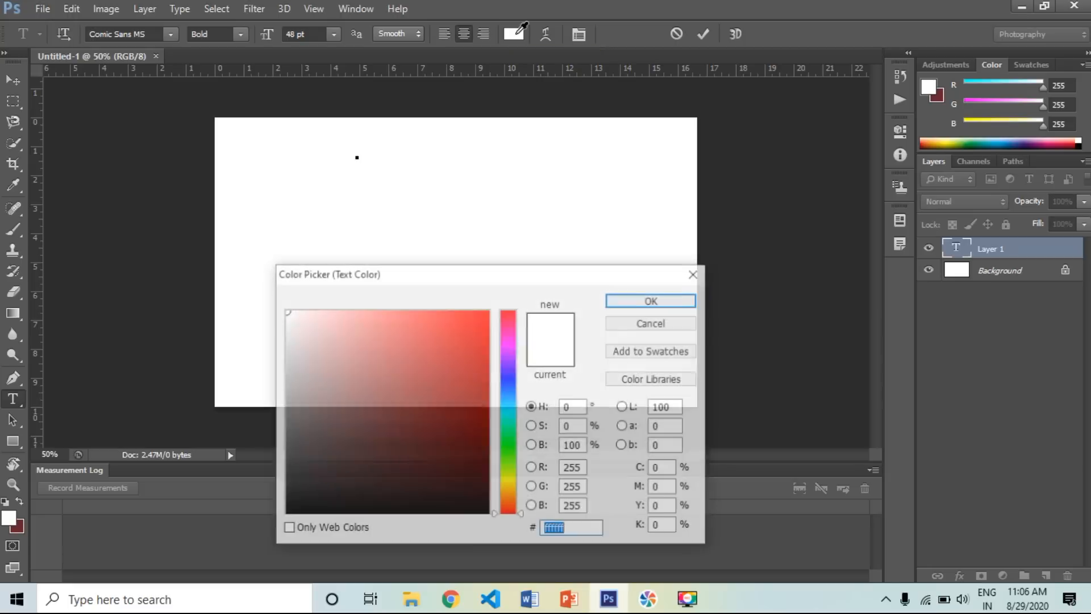
pyautogui.write('000000')
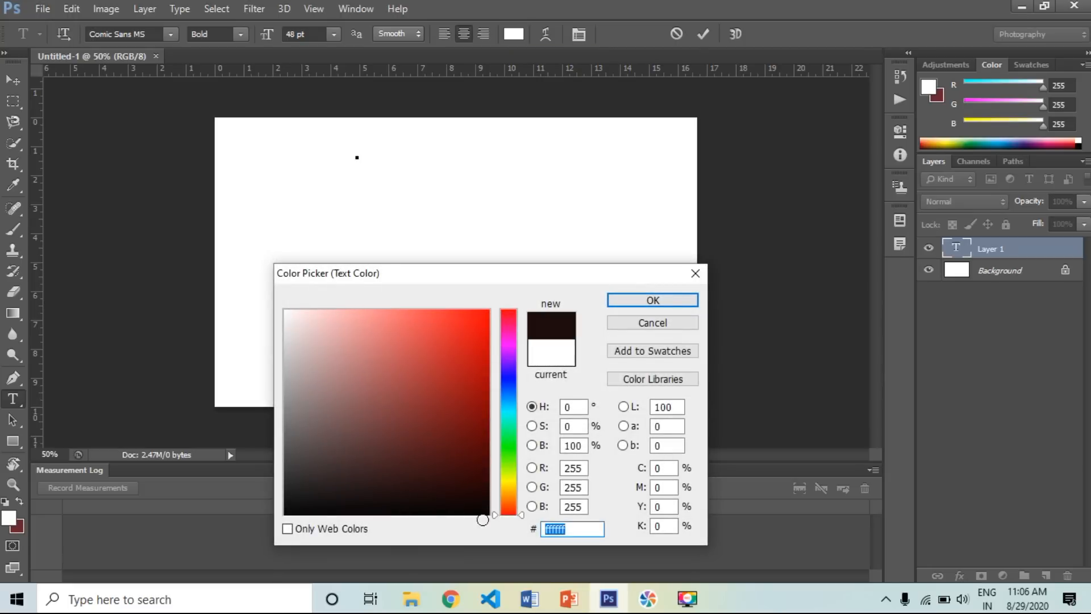
pyautogui.click(609, 304)
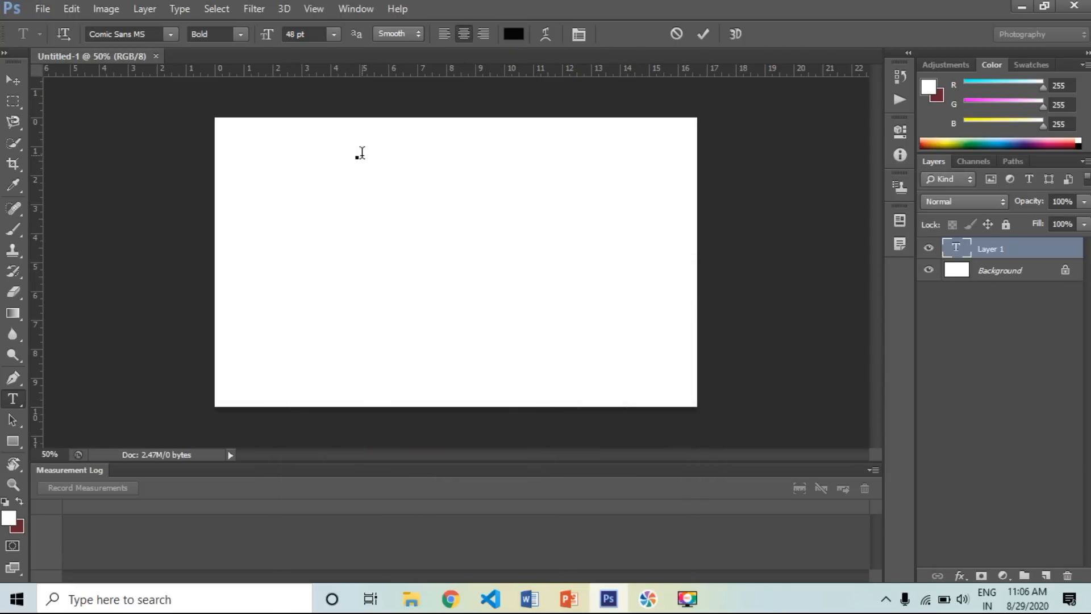
# Step: Write "ctrl+n" as the first line of the text layer and copy that line
pyautogui.write('ctrl')
pyautogui.press('BackSpace')
pyautogui.write('+n')
pyautogui.moveTo(385, 151); pyautogui.dragTo(332, 149)
pyautogui.hotkey('ctrl', 'c')
pyautogui.press('ctrl')
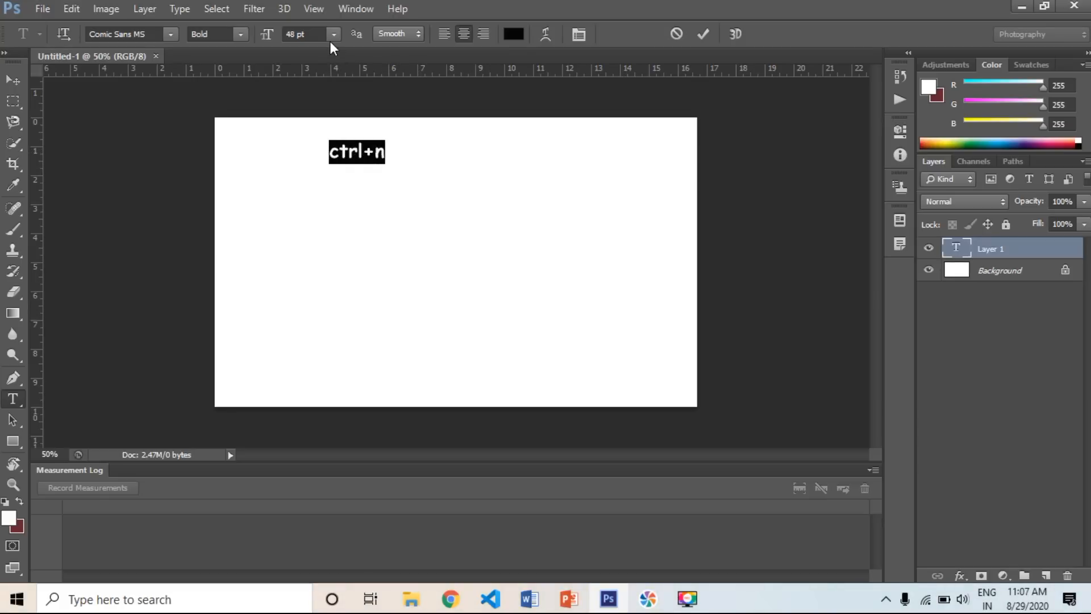
# Step: Set the first text line to 72 pt and capitalize its first letter so it reads "Ctrl+n"
pyautogui.click(335, 33)
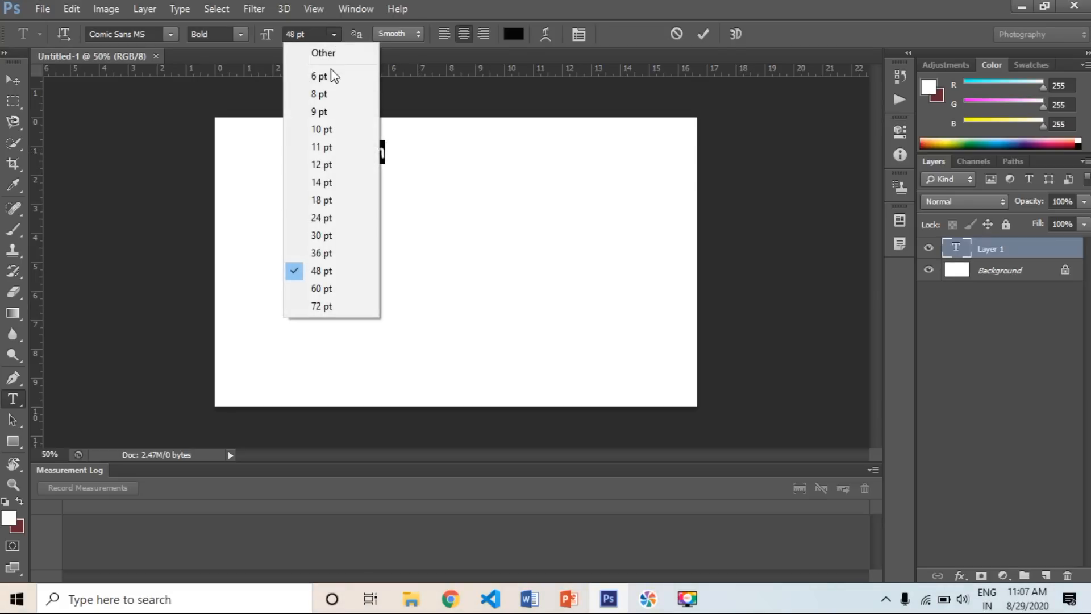
pyautogui.click(323, 290)
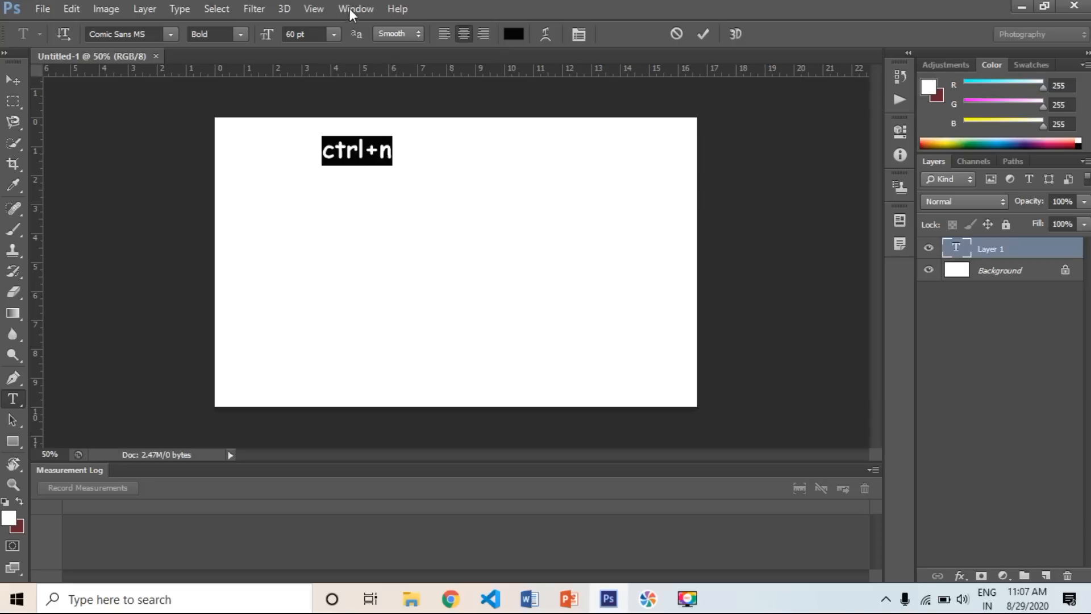
pyautogui.click(340, 34)
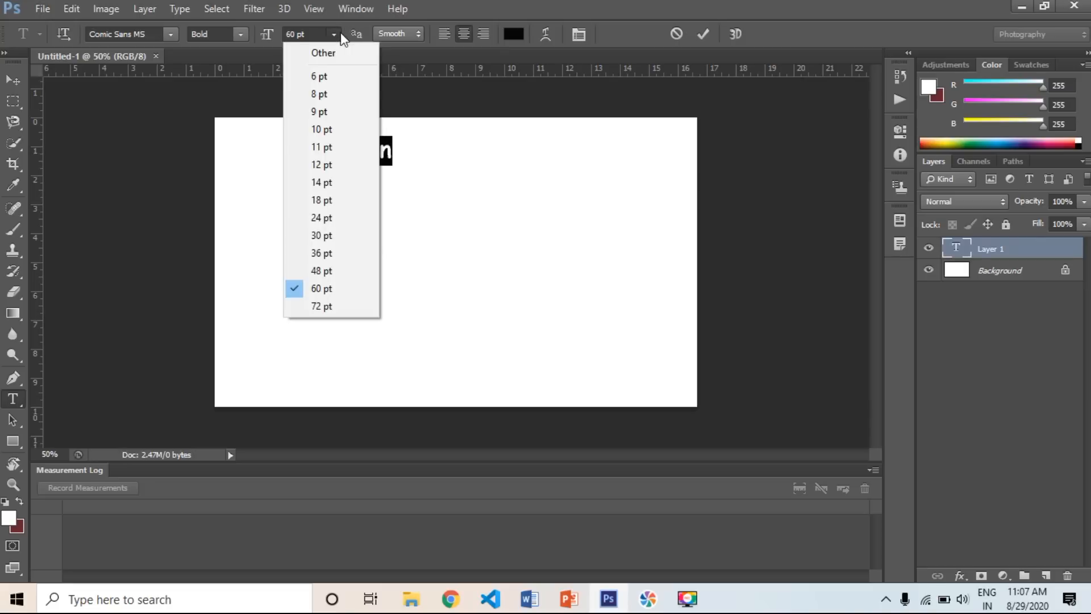
pyautogui.click(340, 310)
pyautogui.click(347, 153)
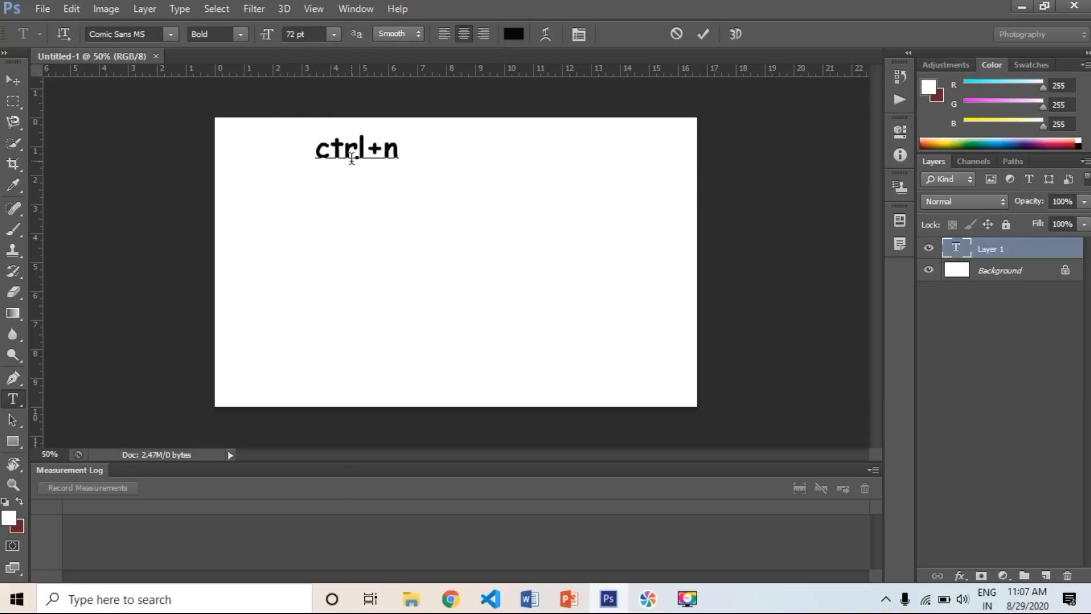
pyautogui.press('Left')
pyautogui.press('BackSpace')
pyautogui.write('C')
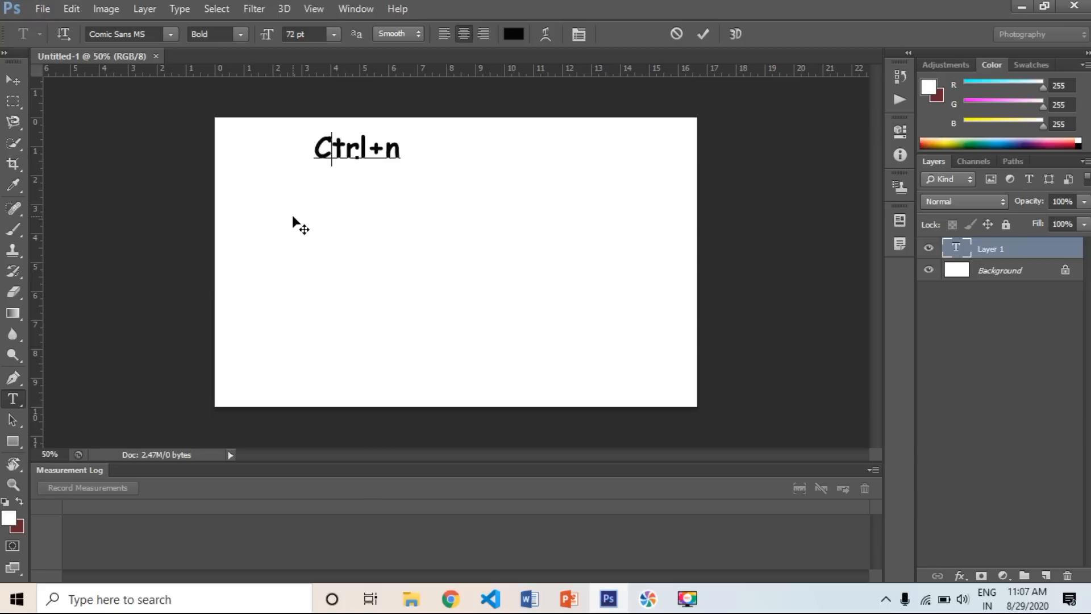
# Step: Add a second text line from the copied text and edit it to read "ctrl+O"
pyautogui.click(401, 146)
pyautogui.press('Return')
pyautogui.hotkey('ctrl', 'v')
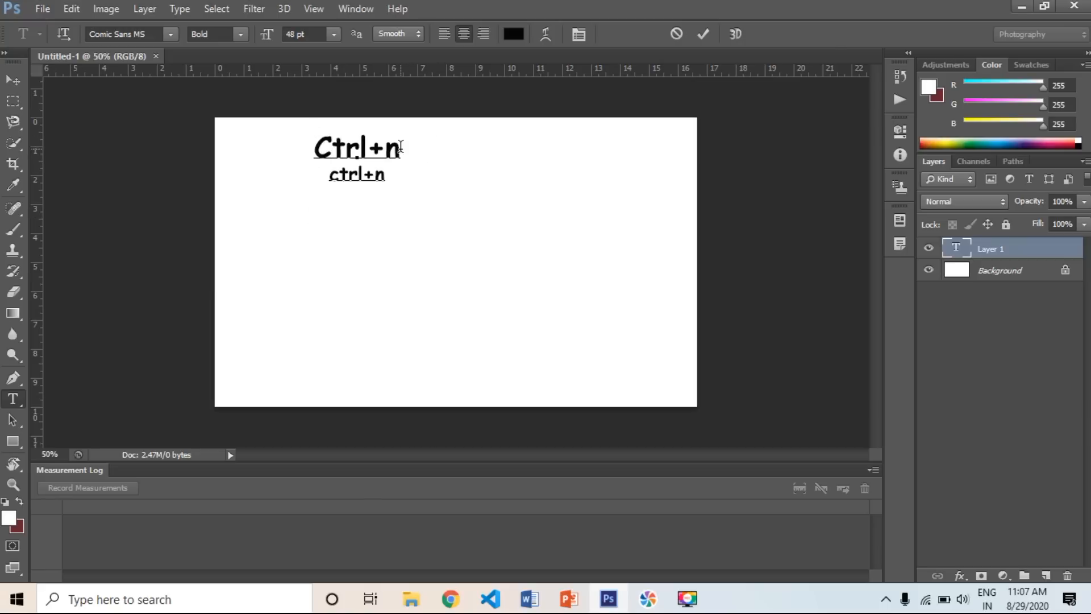
pyautogui.press('BackSpace')
pyautogui.write('O')
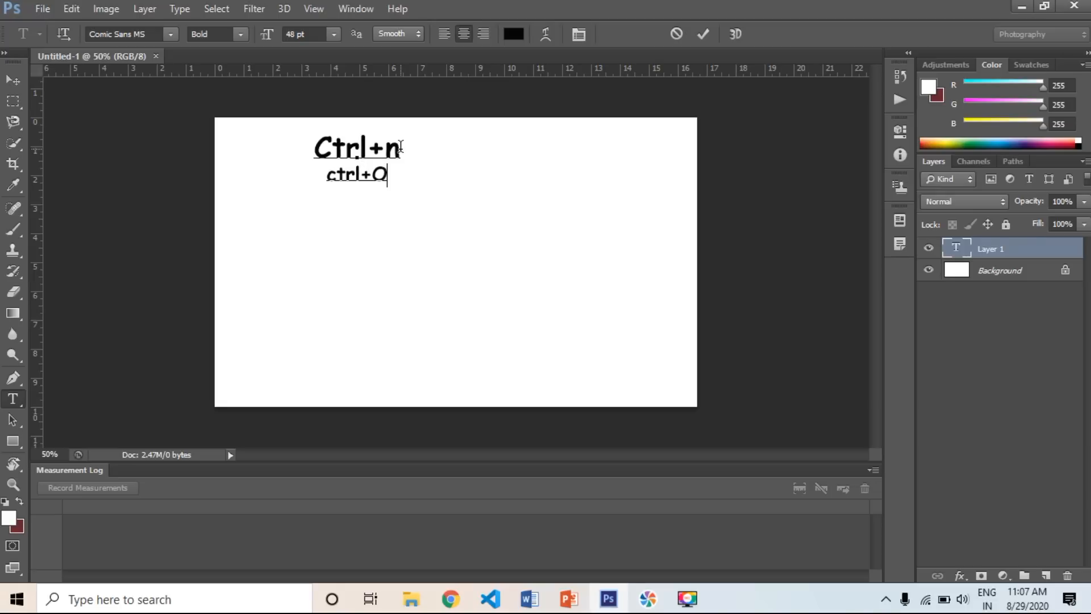
# Step: Set the font size of the "ctrl+O" line to 72 pt
pyautogui.moveTo(392, 181); pyautogui.dragTo(314, 176)
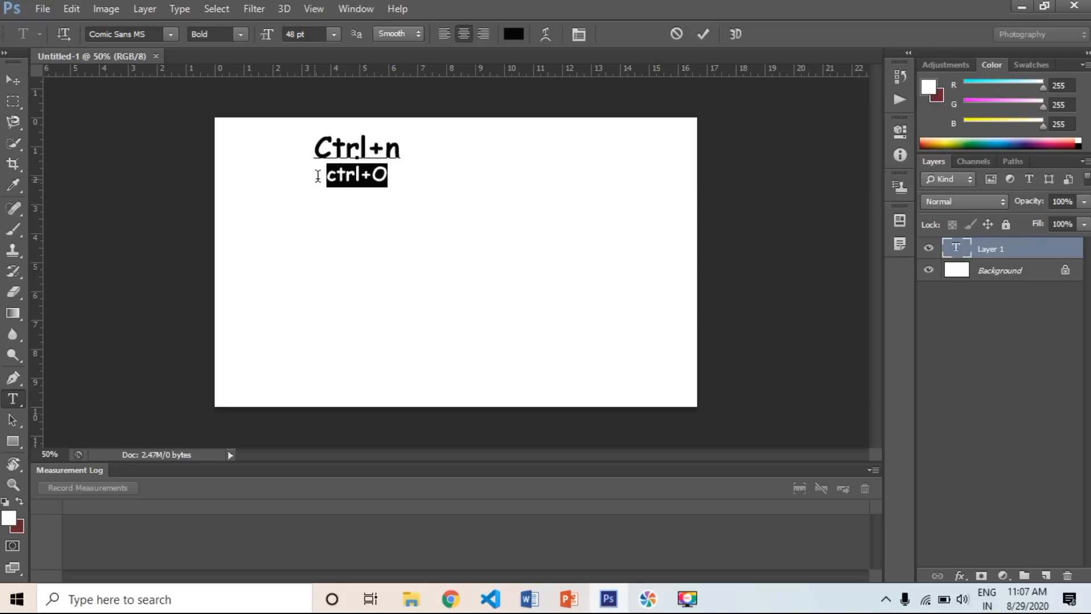
pyautogui.click(333, 36)
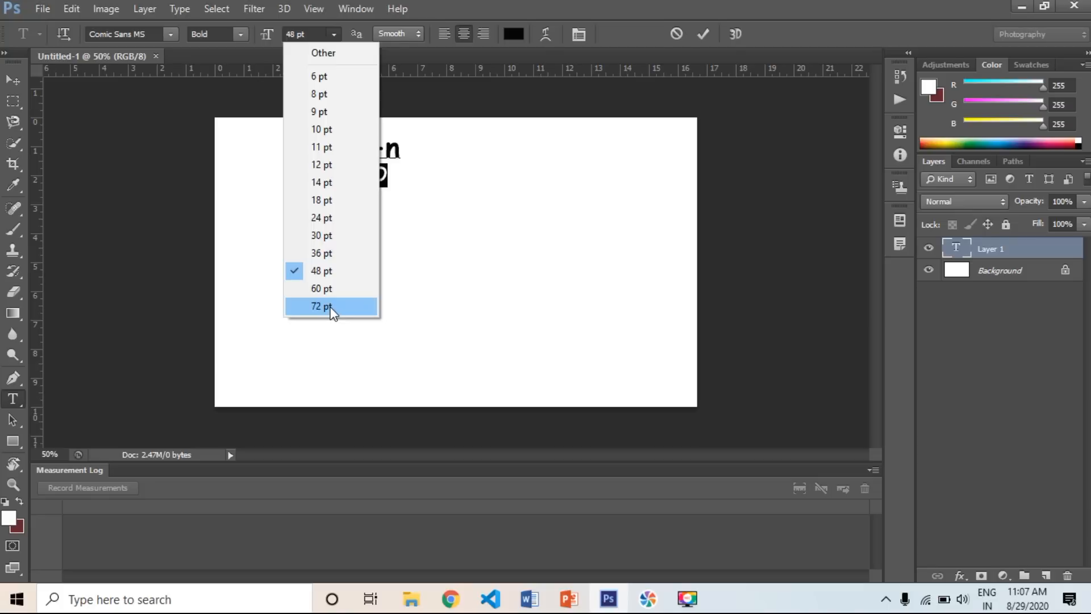
pyautogui.click(330, 307)
pyautogui.click(403, 185)
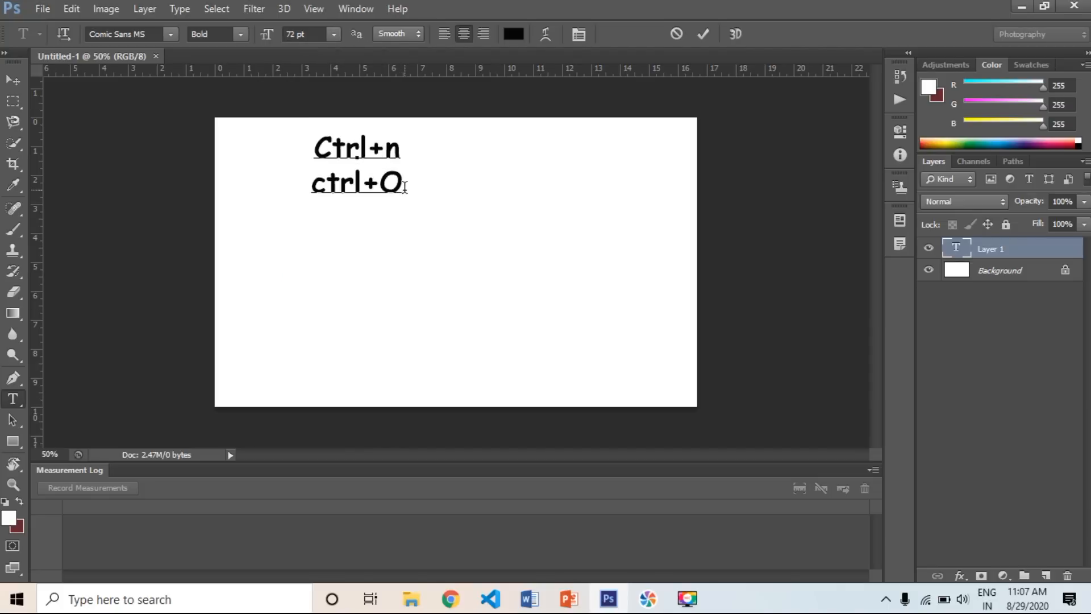
# Step: Add a third line from the copied text, recopy it, and change it to read "ctrl+z"
pyautogui.press('Return')
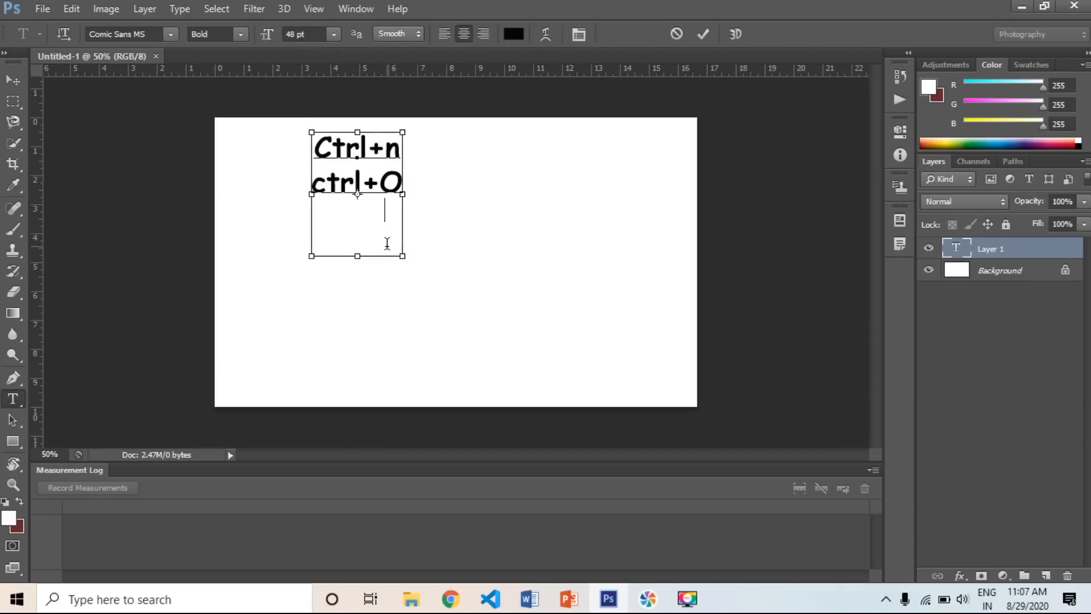
pyautogui.hotkey('ctrl', 'v')
pyautogui.doubleClick(388, 206)
pyautogui.hotkey('ctrl', 'c')
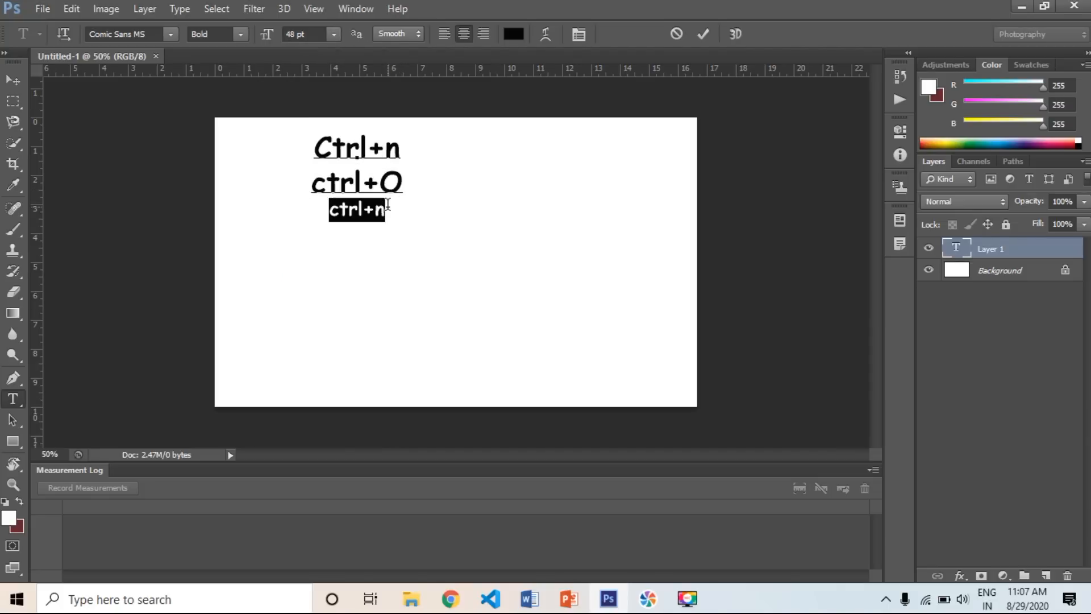
pyautogui.click(387, 211)
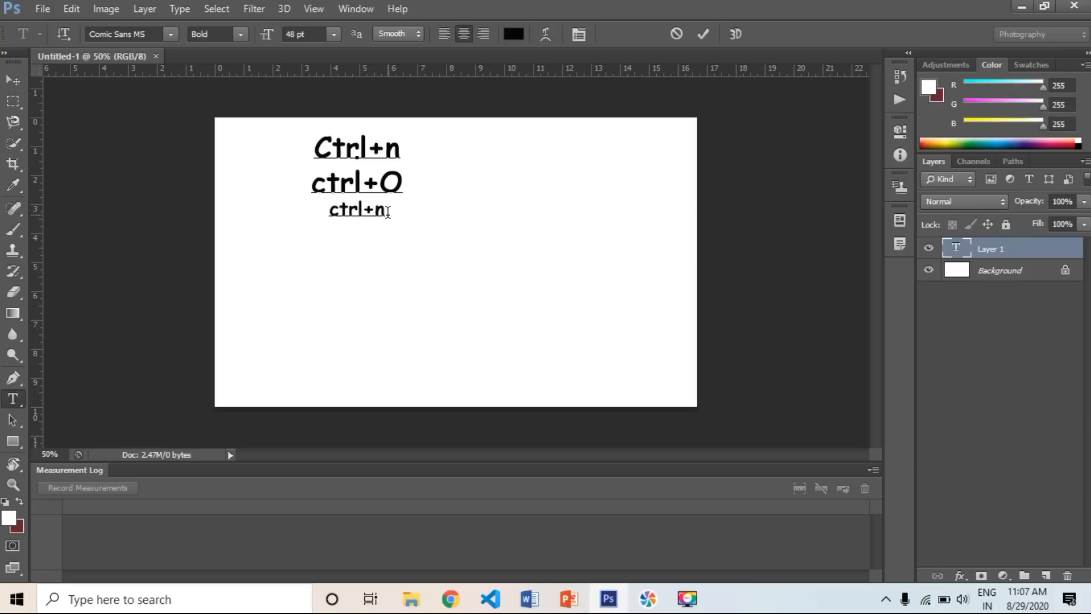
pyautogui.press('BackSpace')
pyautogui.write('z')
# Step: Add two more lines from the copied text, edited to read "ctrl+t" and "ctrl+d"
pyautogui.press('Return')
pyautogui.hotkey('ctrl', 'v')
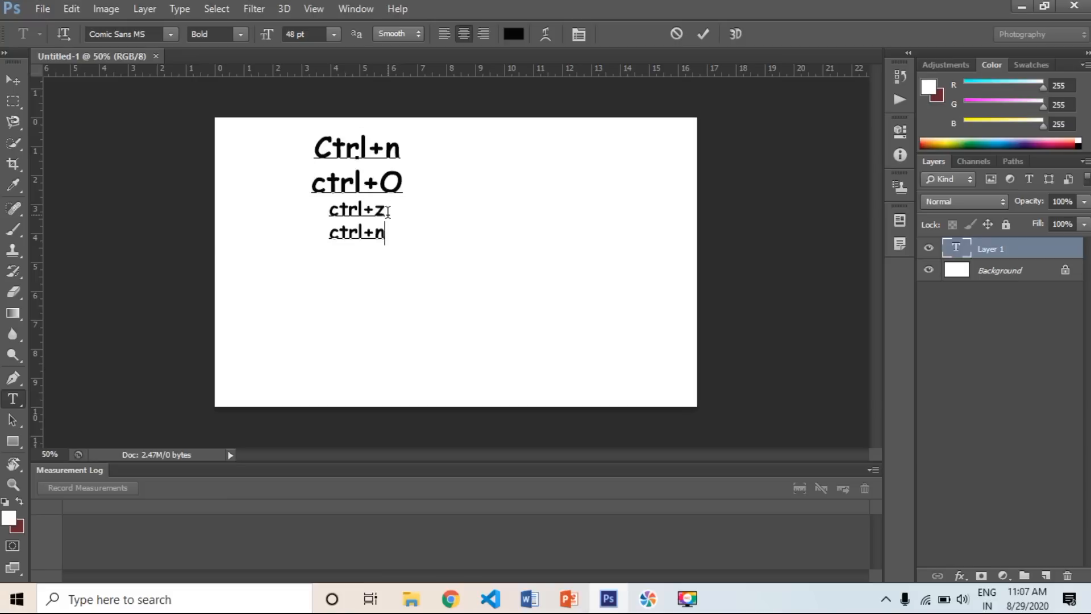
pyautogui.press('BackSpace')
pyautogui.write('t')
pyautogui.press('Return')
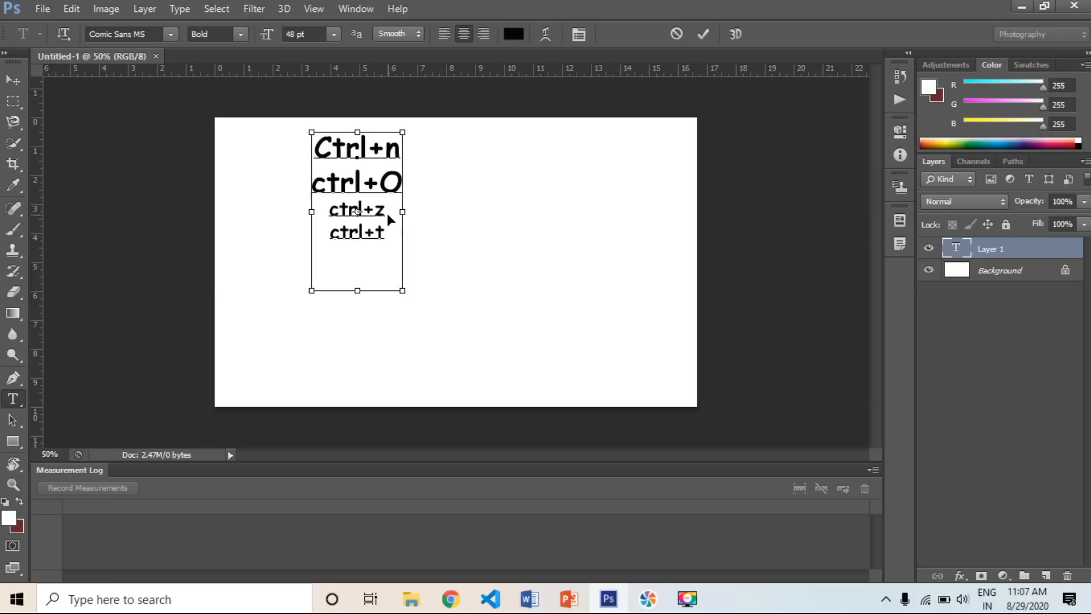
pyautogui.hotkey('ctrl', 'v')
pyautogui.press('BackSpace')
pyautogui.write('d')
# Step: Set all five shortcut lines to 72 pt and finish editing the text by switching to the Rectangular Marquee tool
pyautogui.moveTo(389, 255); pyautogui.dragTo(313, 149)
pyautogui.click(334, 34)
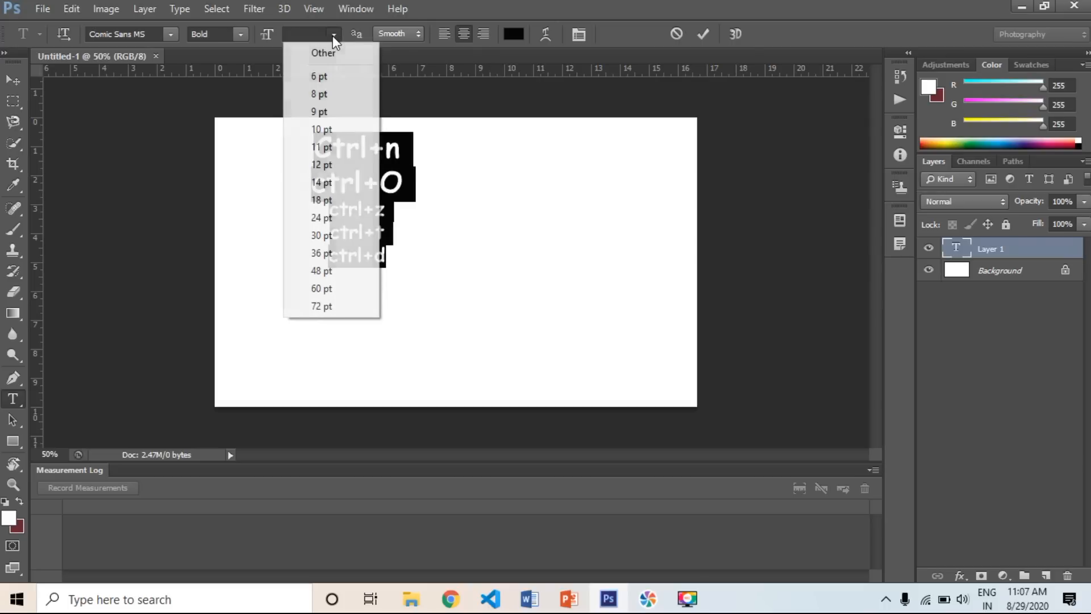
pyautogui.click(336, 303)
pyautogui.click(406, 293)
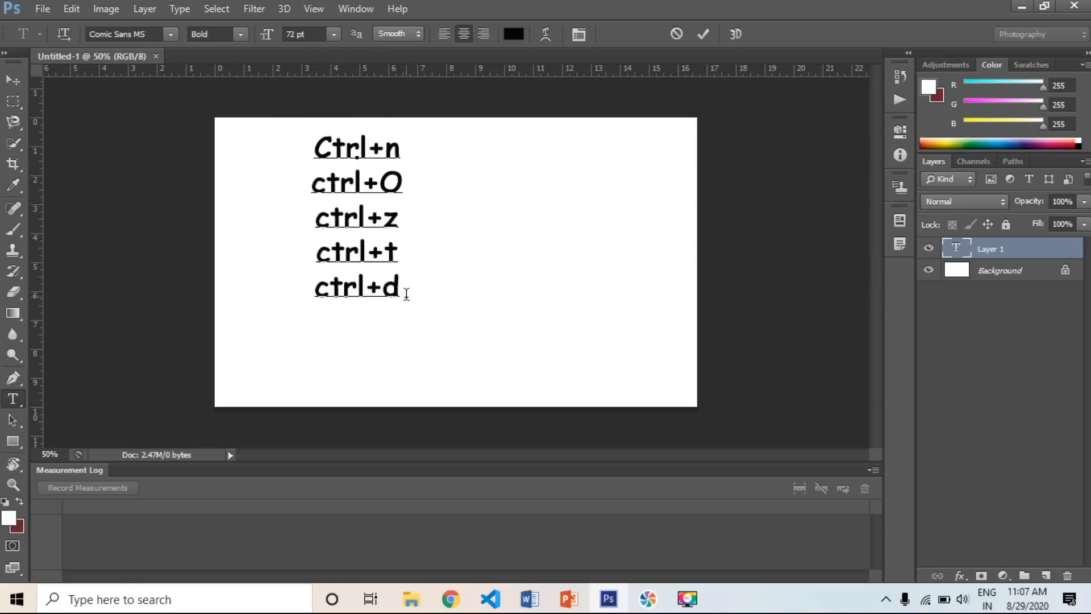
pyautogui.click(14, 102)
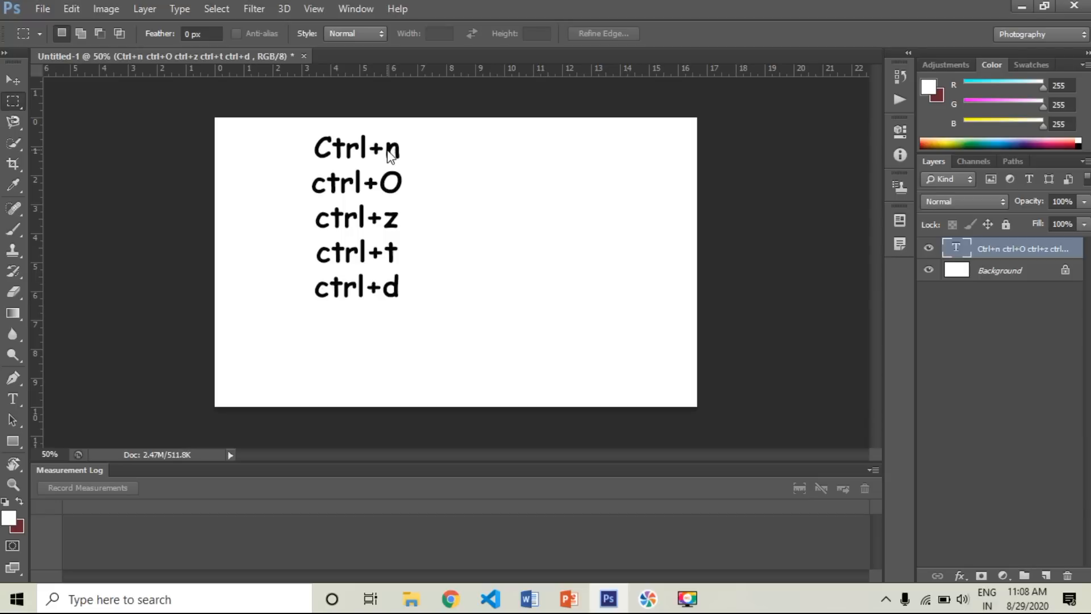
# Step: Bring up the dialog for opening files and dismiss it without choosing a file
pyautogui.hotkey('ctrl', 'o')
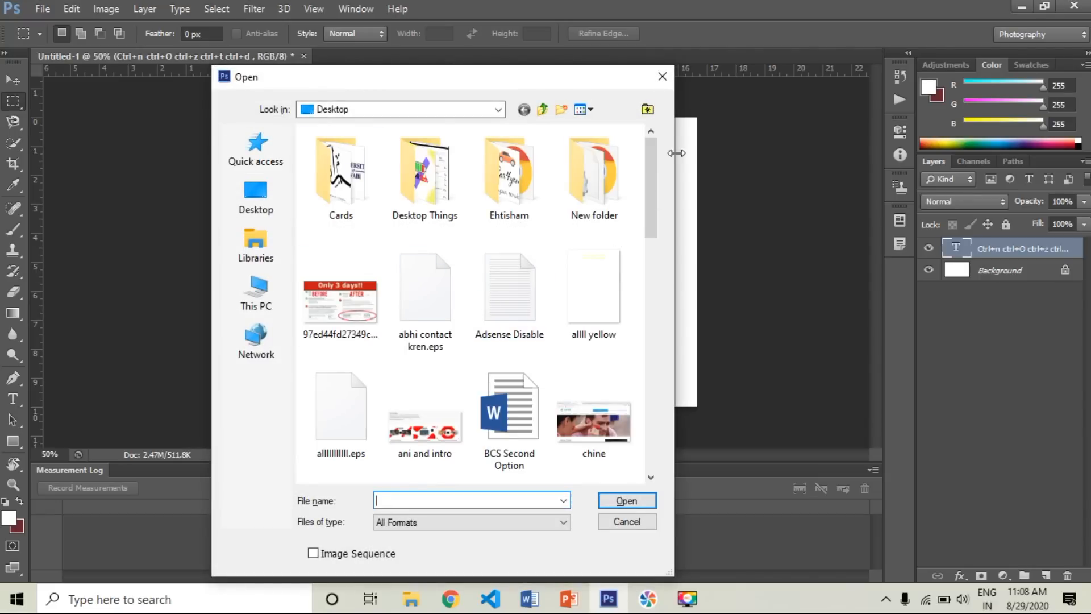
pyautogui.click(660, 78)
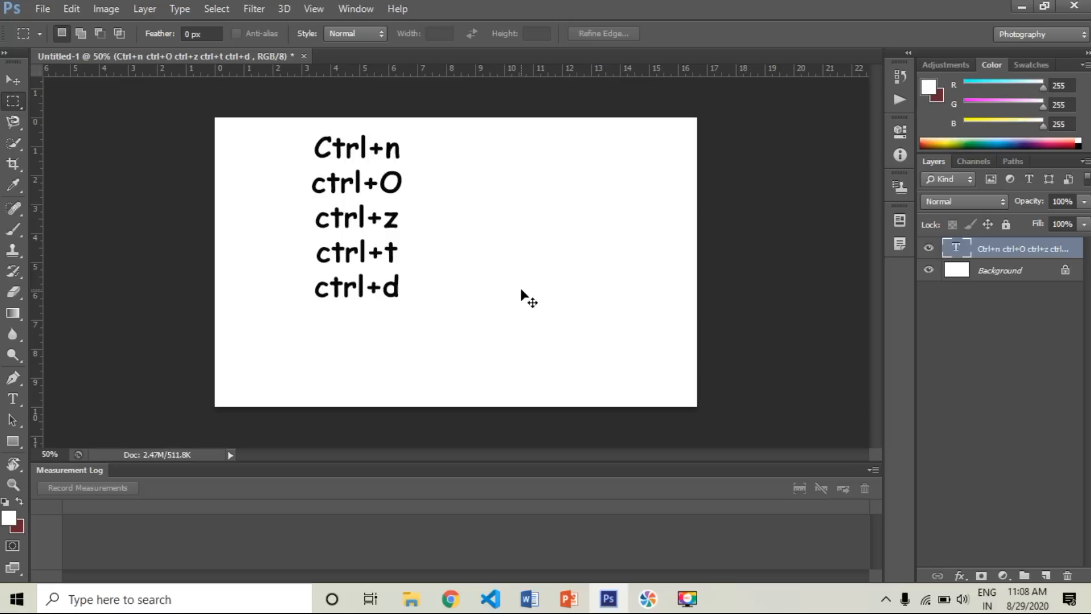
# Step: Undo the creation of the shortcut text layer
pyautogui.hotkey('ctrl', 'z')
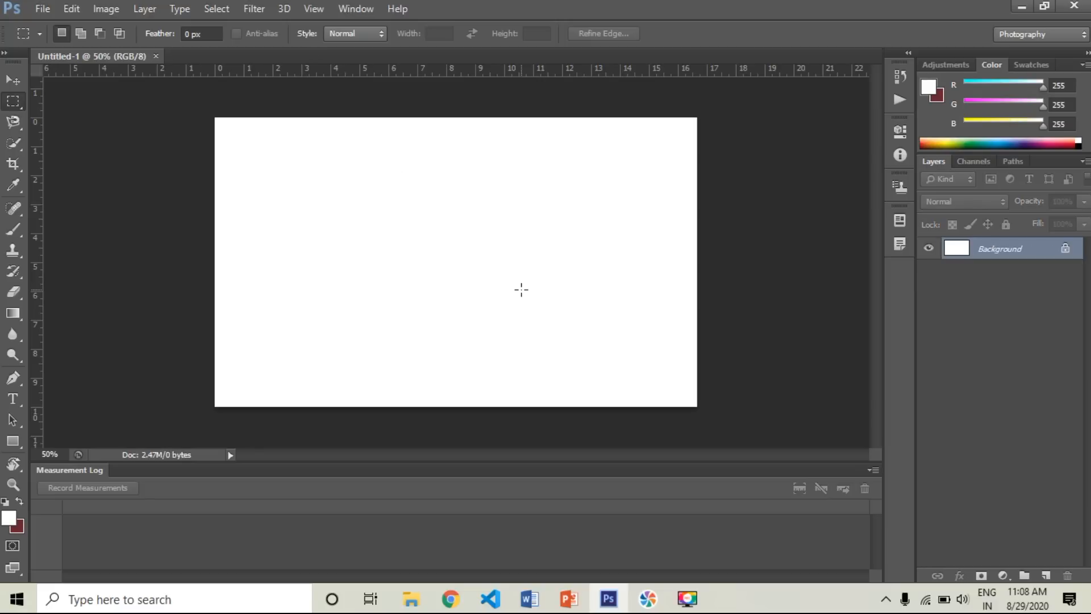
# Step: Restore the shortcut text layer and try stretching it to about 177% width and 124% height with Free Transform, discarding the transformation
pyautogui.hotkey('ctrl', 'z')
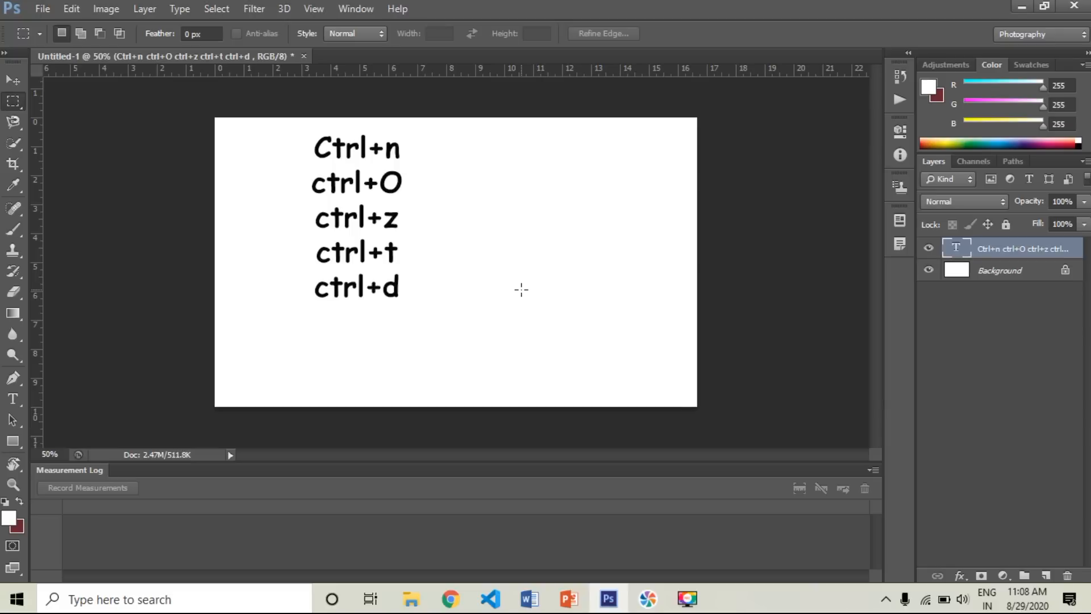
pyautogui.hotkey('ctrl', 't')
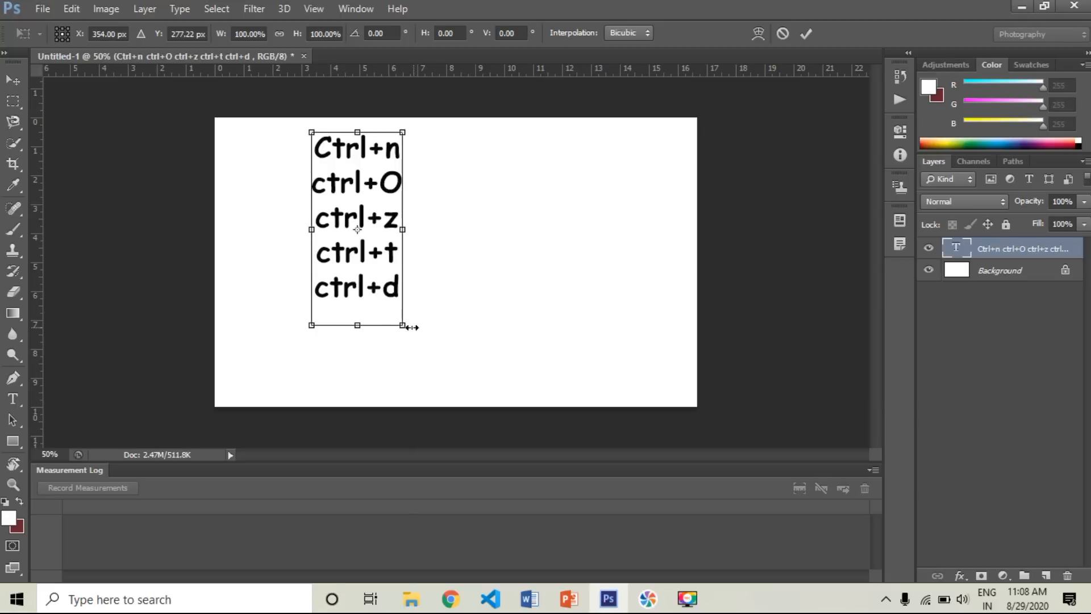
pyautogui.moveTo(402, 325); pyautogui.dragTo(472, 372)
pyautogui.click(14, 102)
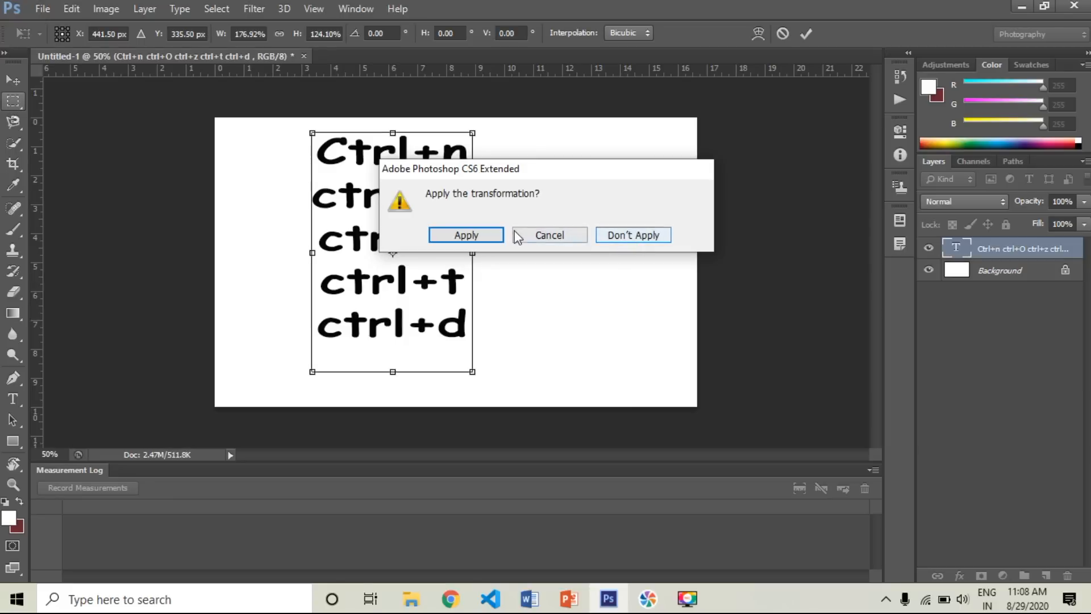
pyautogui.click(615, 234)
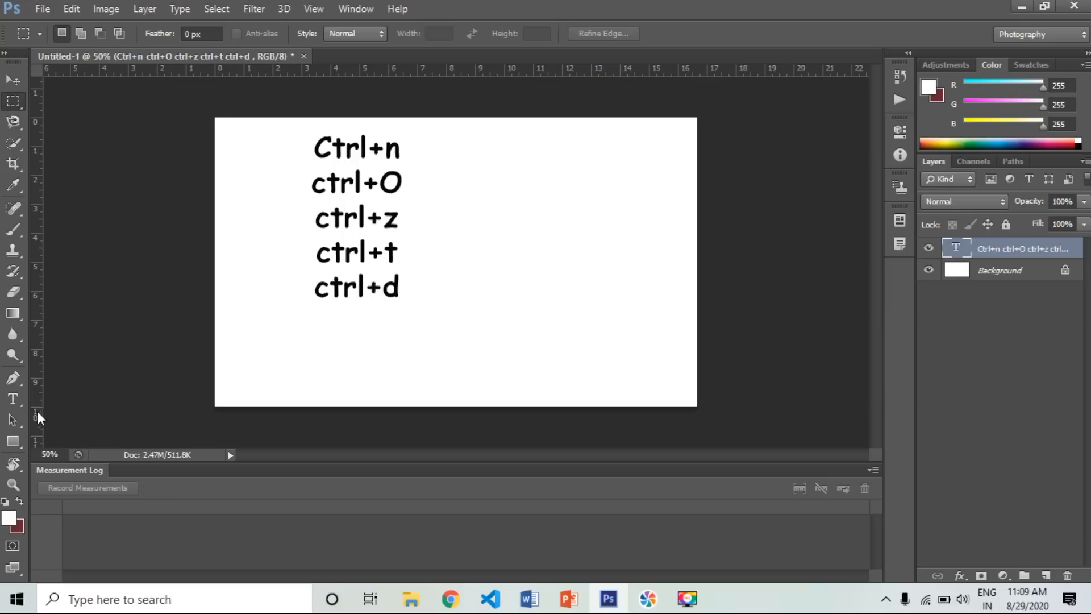
# Step: Erase all the text in the shortcut layer, finish with the Move tool, and step back in history to remove the emptied layer
pyautogui.click(13, 400)
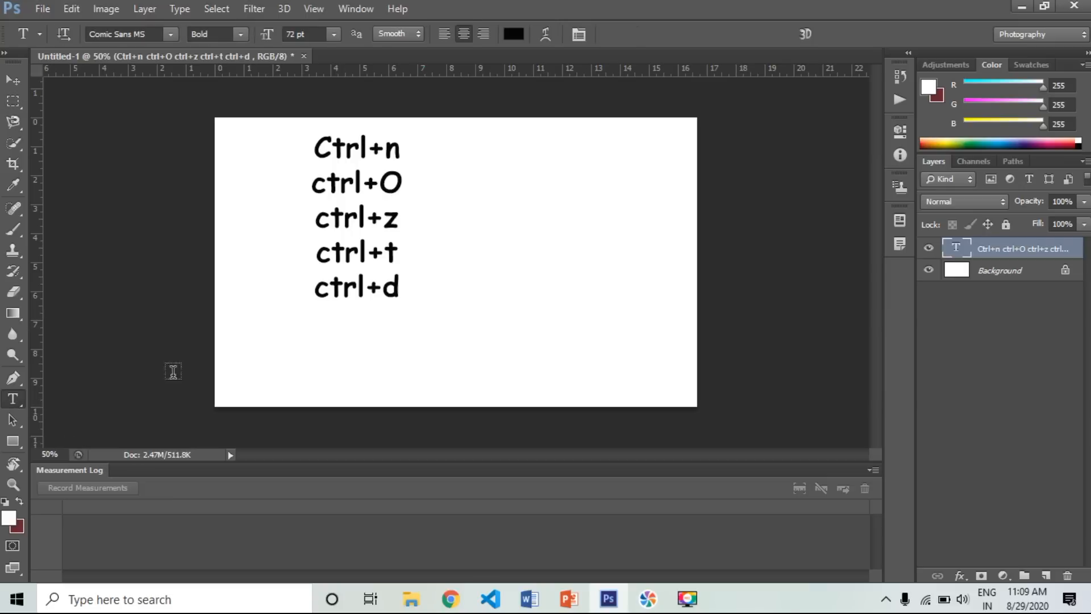
pyautogui.click(401, 292)
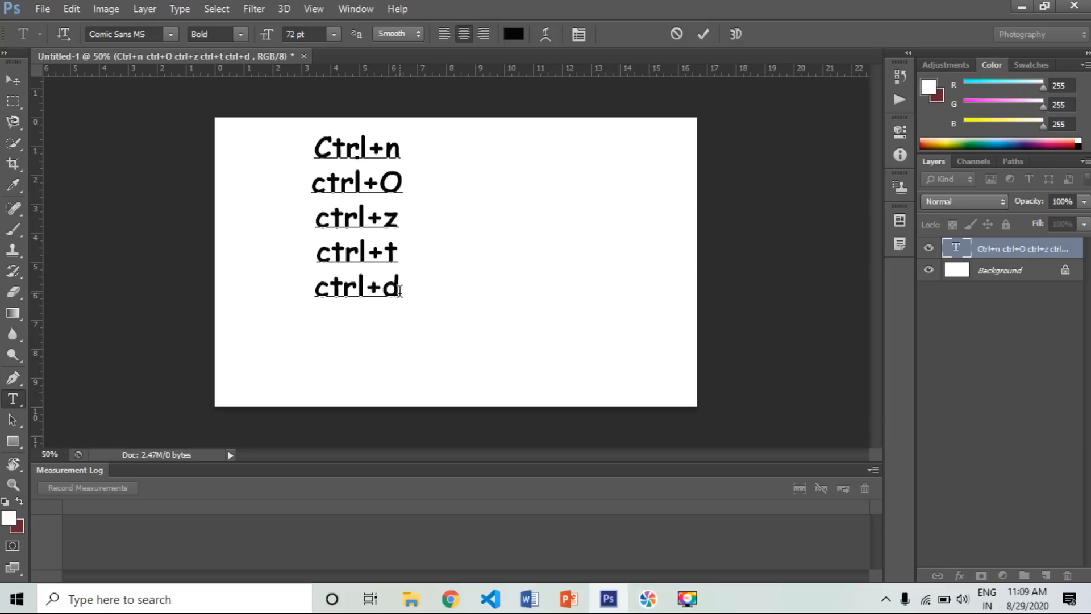
pyautogui.press('BackSpace')
pyautogui.press('Left')
pyautogui.press('Up')
pyautogui.press('Up')
pyautogui.press('Left')
pyautogui.press('Left')
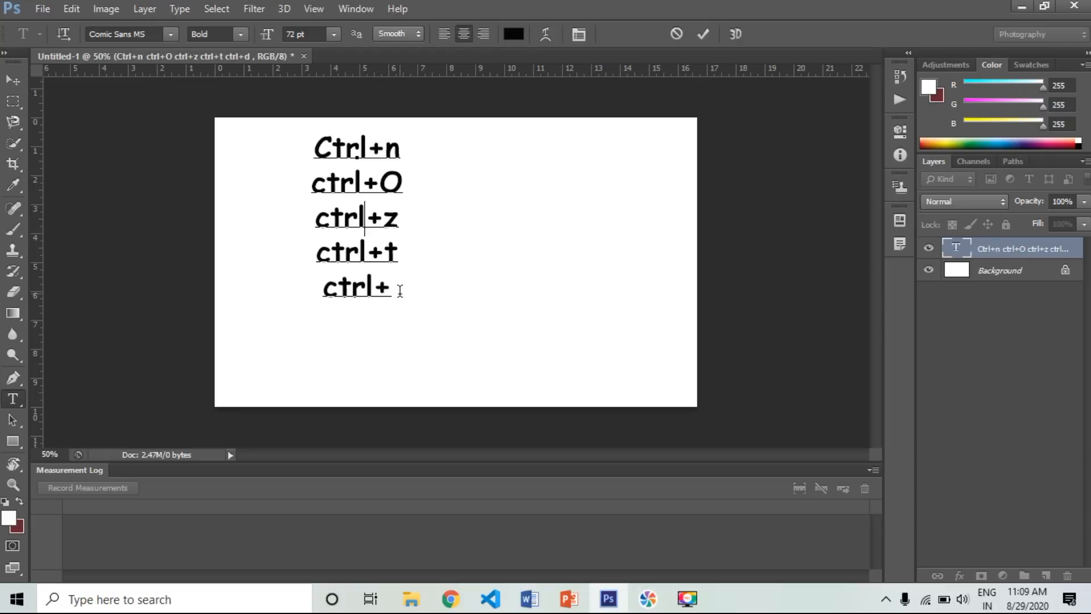
pyautogui.press('Up')
pyautogui.press('Left')
pyautogui.press('Left')
pyautogui.press('Up')
pyautogui.press('Left')
pyautogui.press('Left')
pyautogui.hotkey('ctrl', 'a')
pyautogui.press('BackSpace')
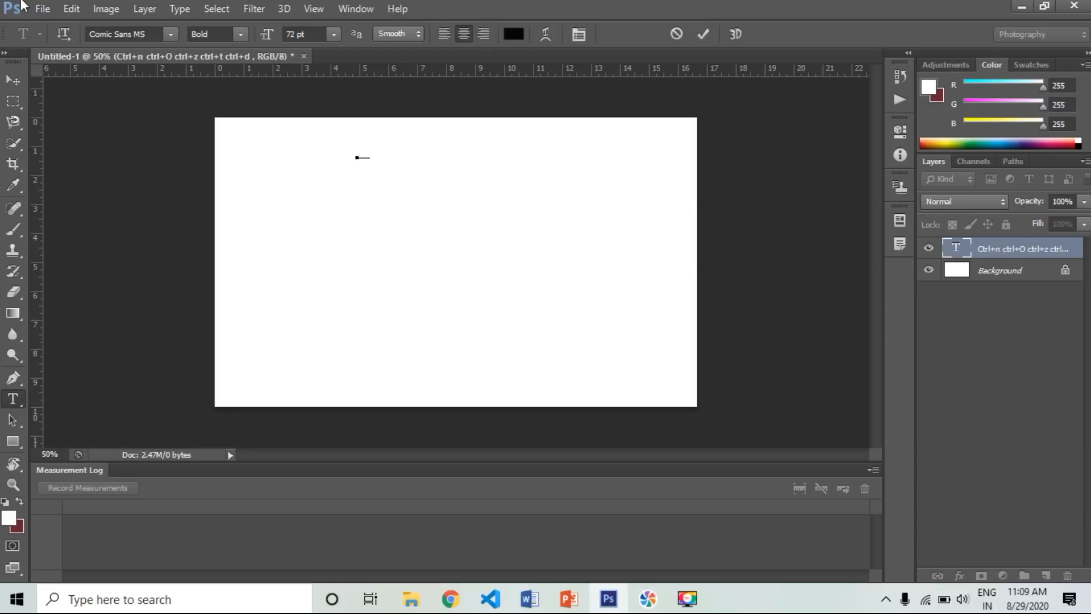
pyautogui.click(20, 82)
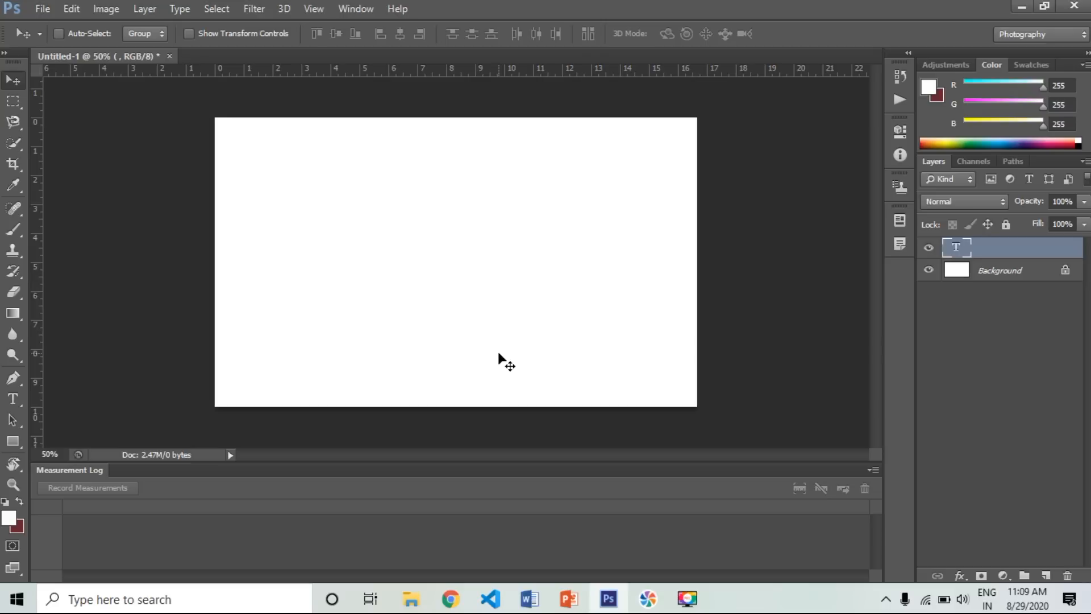
pyautogui.hotkey('ctrl', 'alt', 'z')
pyautogui.hotkey('ctrl', 'alt', 'z')
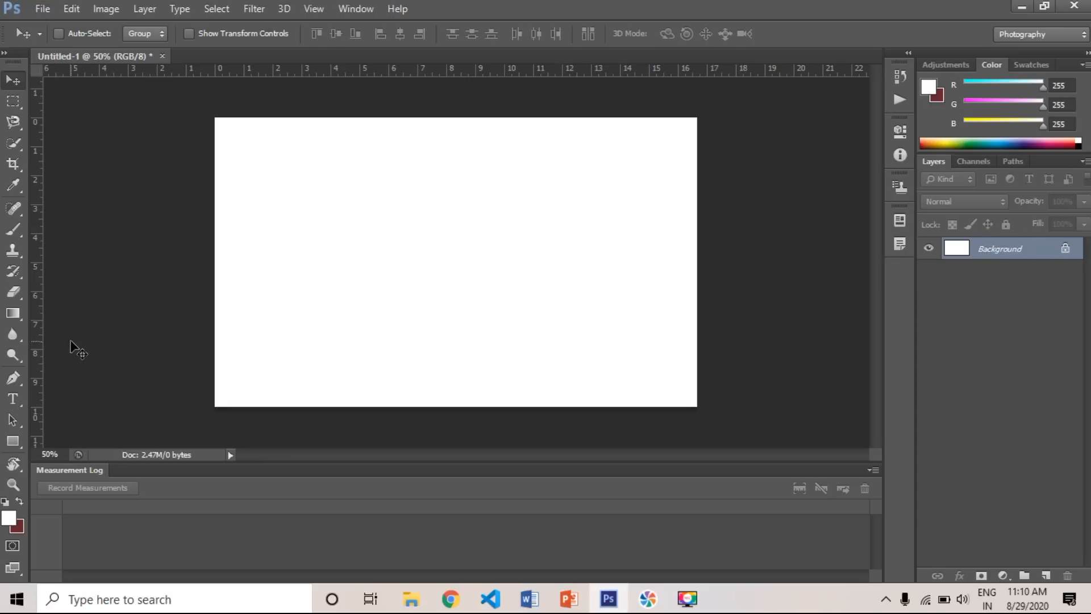
# Step: Add a text line introducing the presenter ("hy i am" plus the first name) and reposition it fully inside the canvas's upper area
pyautogui.click(20, 402)
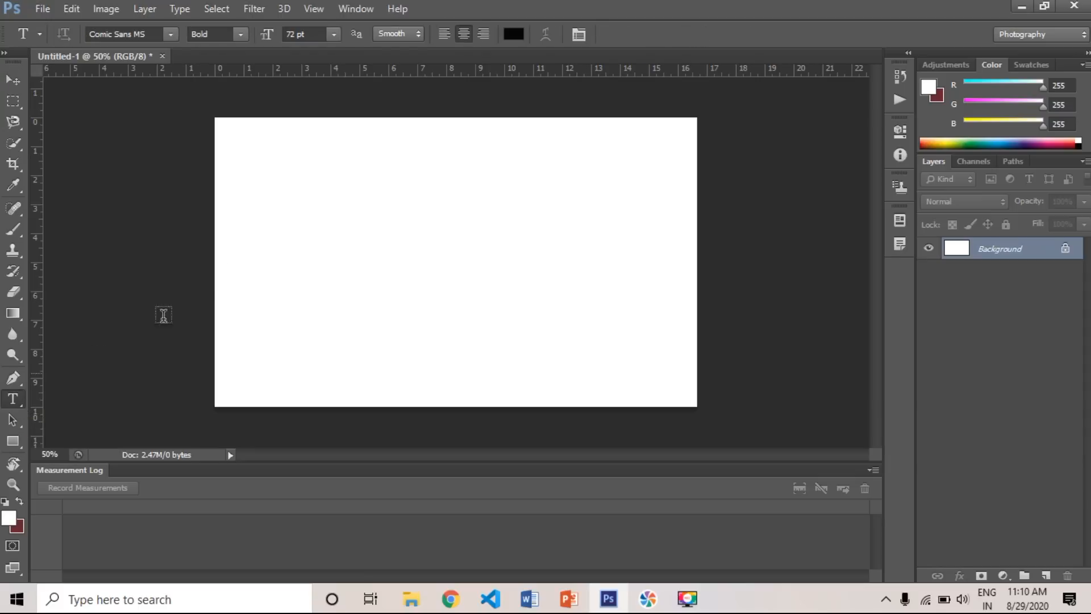
pyautogui.click(334, 179)
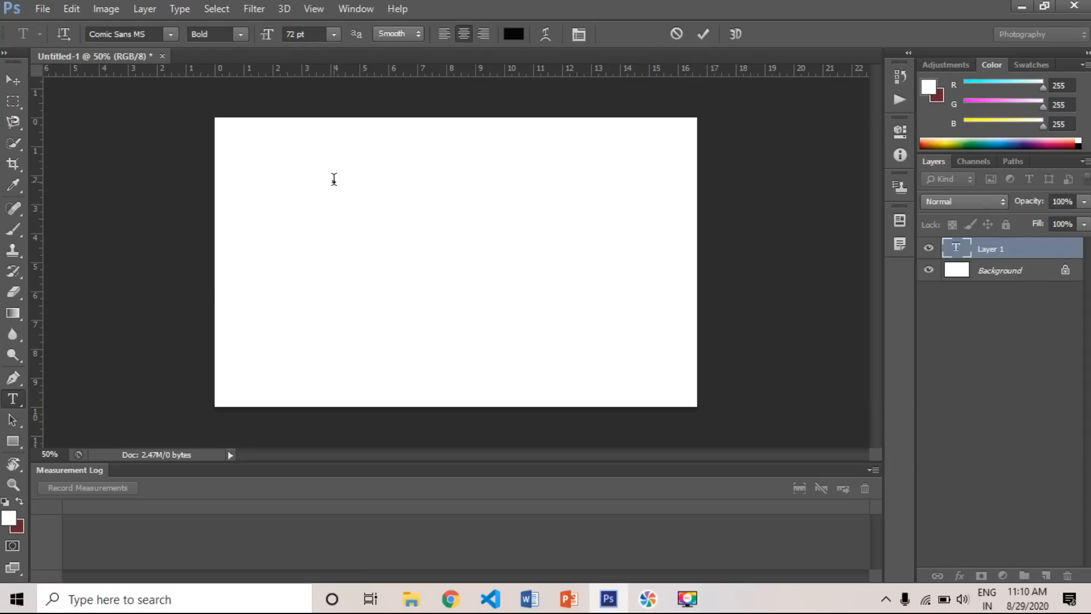
pyautogui.write('hy i am ehtisham')
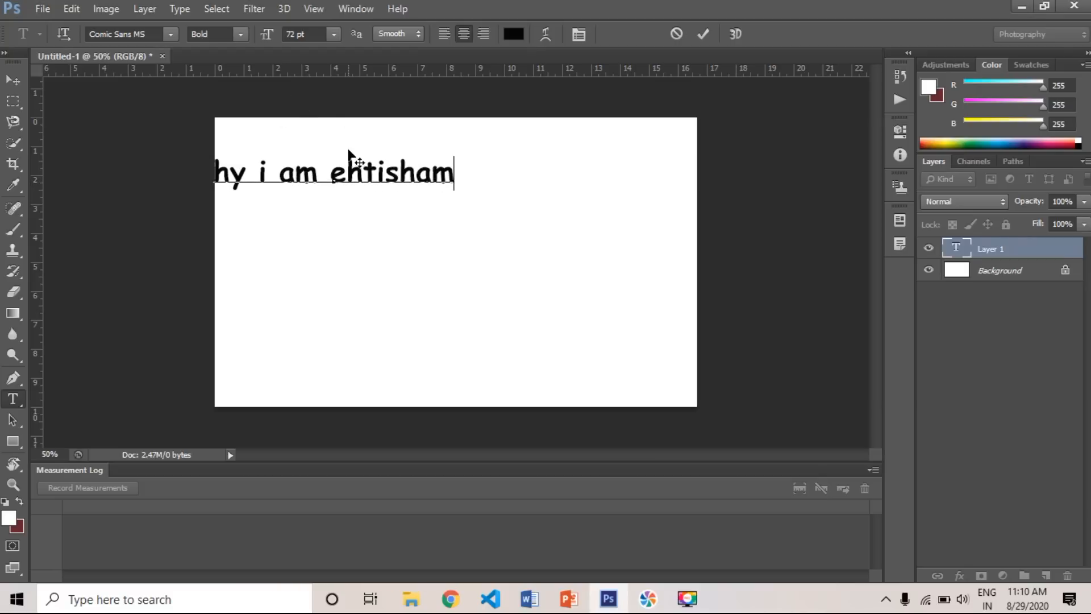
pyautogui.moveTo(373, 159); pyautogui.dragTo(418, 161)
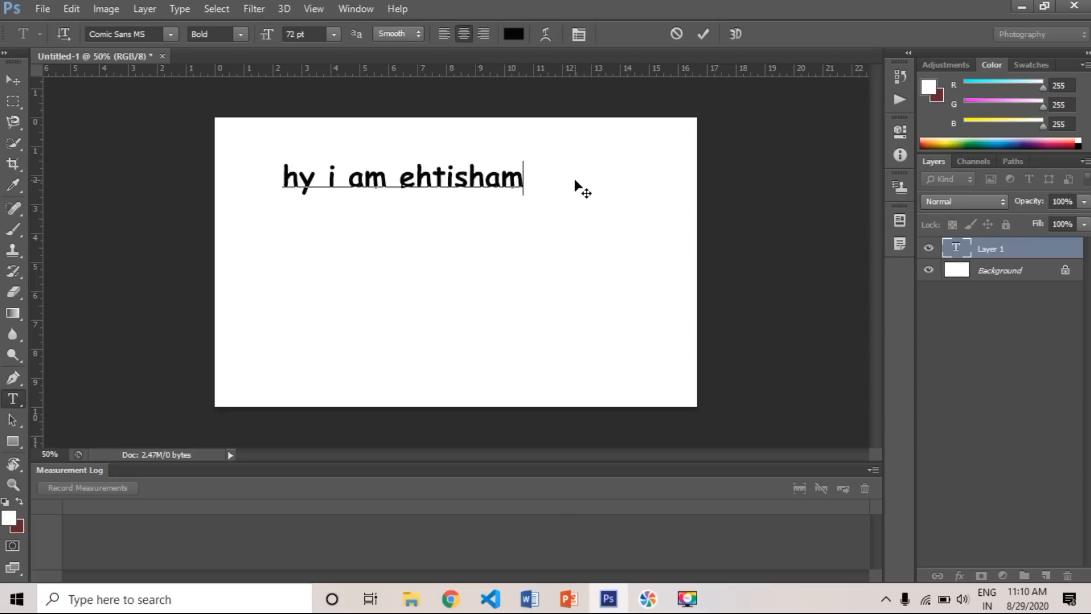
# Step: Paint the Background layer with the 250 px brush in black (000000), one spot below the text and strokes across it
pyautogui.click(989, 273)
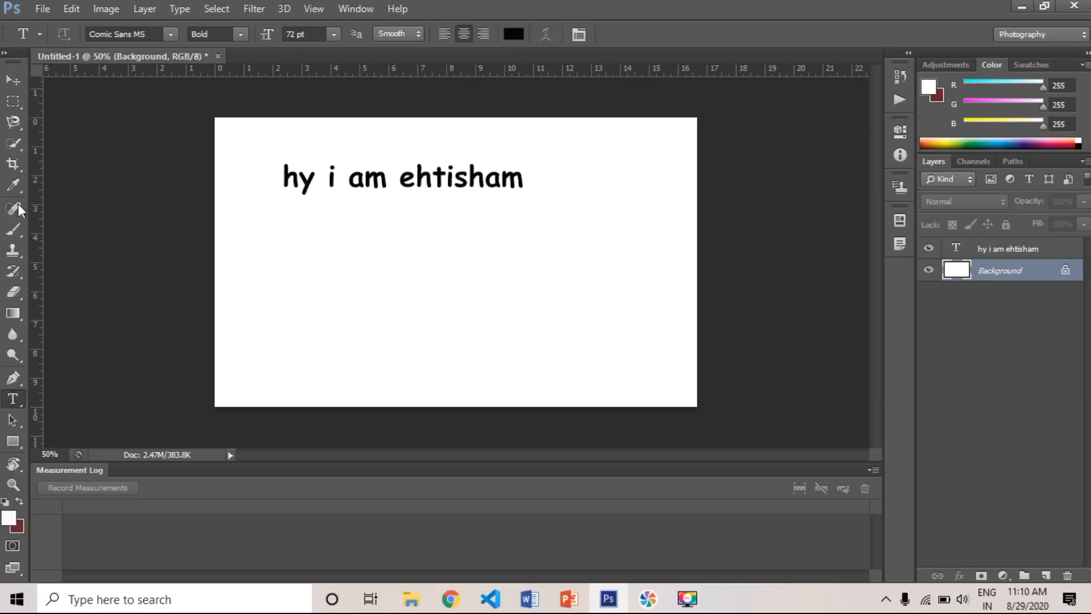
pyautogui.click(9, 231)
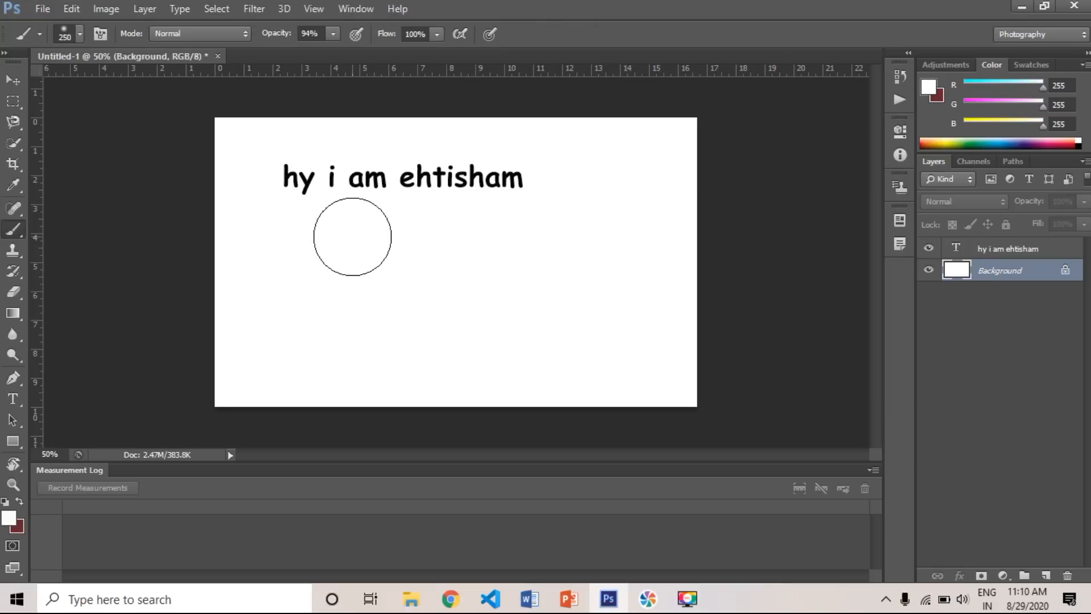
pyautogui.click(8, 518)
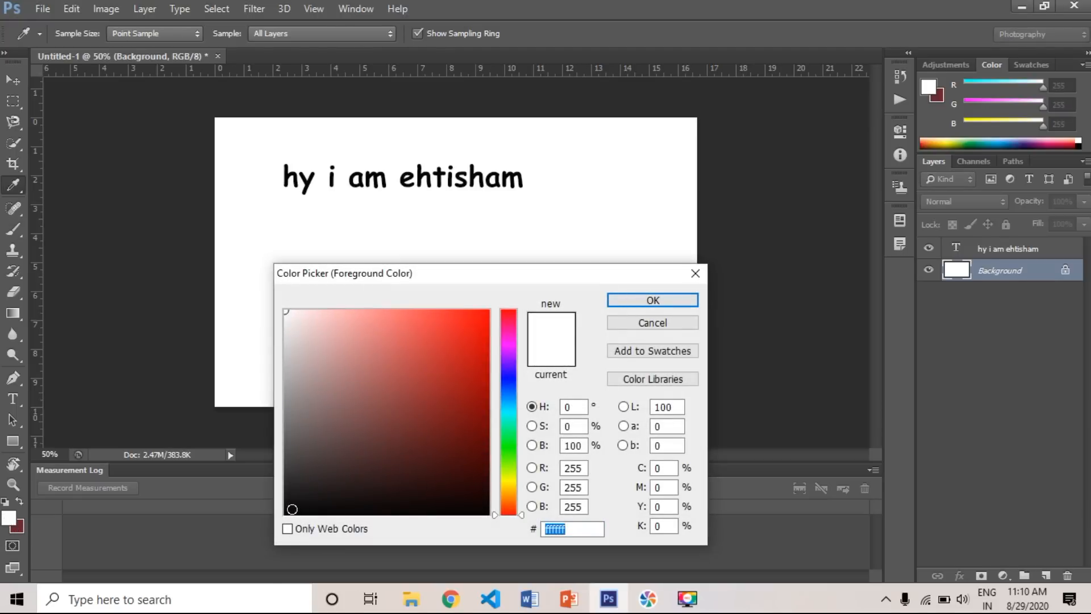
pyautogui.write('000000')
pyautogui.click(667, 298)
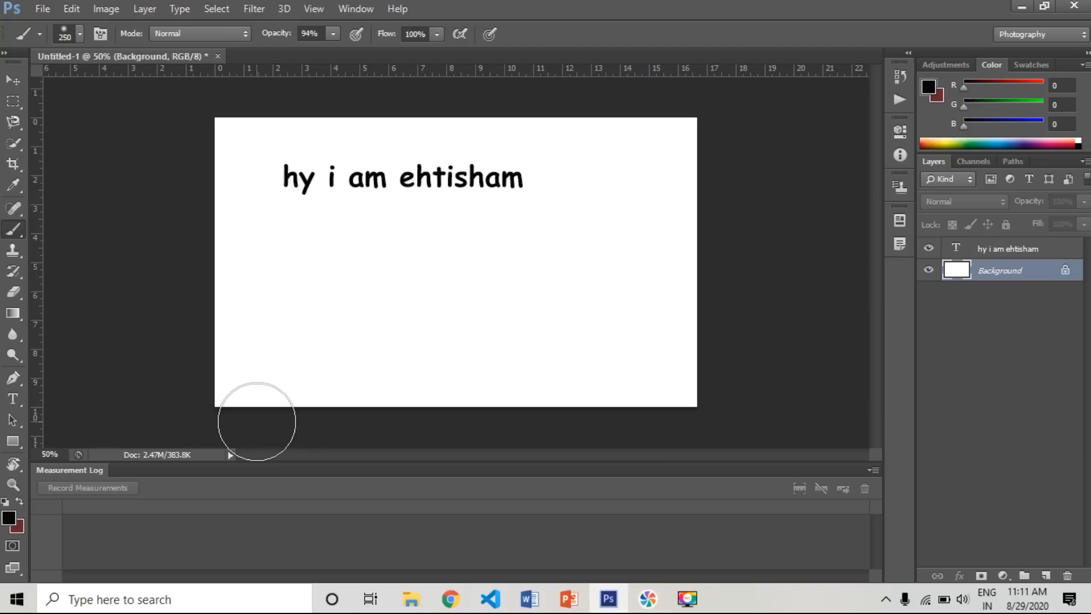
pyautogui.moveTo(385, 335); pyautogui.dragTo(386, 340)
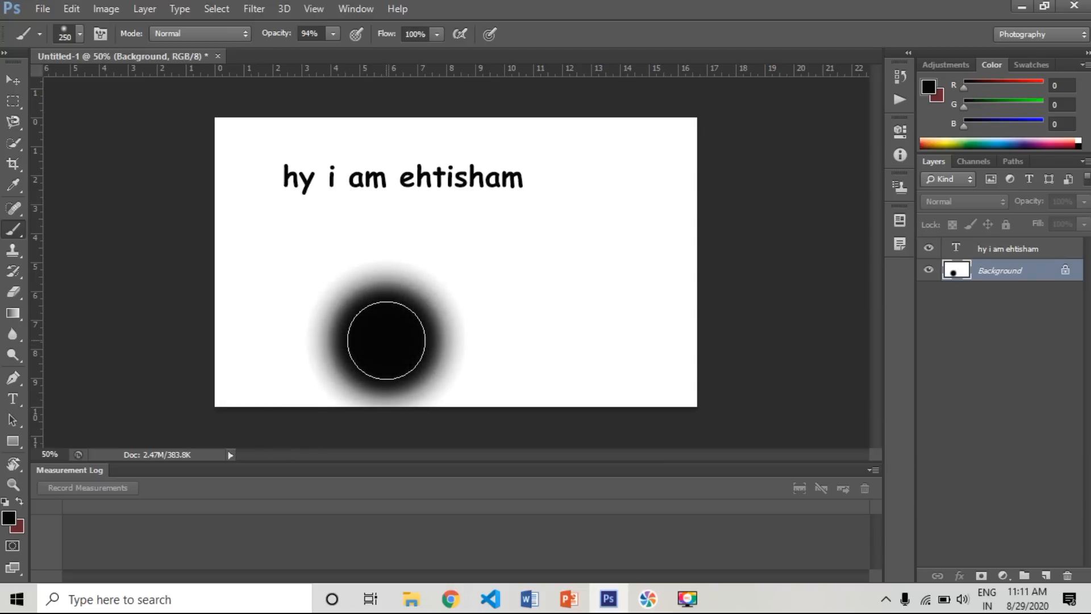
pyautogui.moveTo(469, 191)
pyautogui.mouseDown()
pyautogui.moveTo(516, 188)
pyautogui.moveTo(391, 179)
pyautogui.moveTo(421, 164)
pyautogui.moveTo(302, 177)
pyautogui.moveTo(297, 188)
pyautogui.moveTo(376, 187)
pyautogui.moveTo(489, 163)
pyautogui.moveTo(358, 184)
pyautogui.moveTo(340, 175)
pyautogui.moveTo(406, 182)
pyautogui.moveTo(285, 222)
pyautogui.moveTo(268, 172)
pyautogui.moveTo(330, 212)
pyautogui.moveTo(394, 199)
pyautogui.moveTo(293, 186)
pyautogui.moveTo(350, 185)
pyautogui.mouseUp()
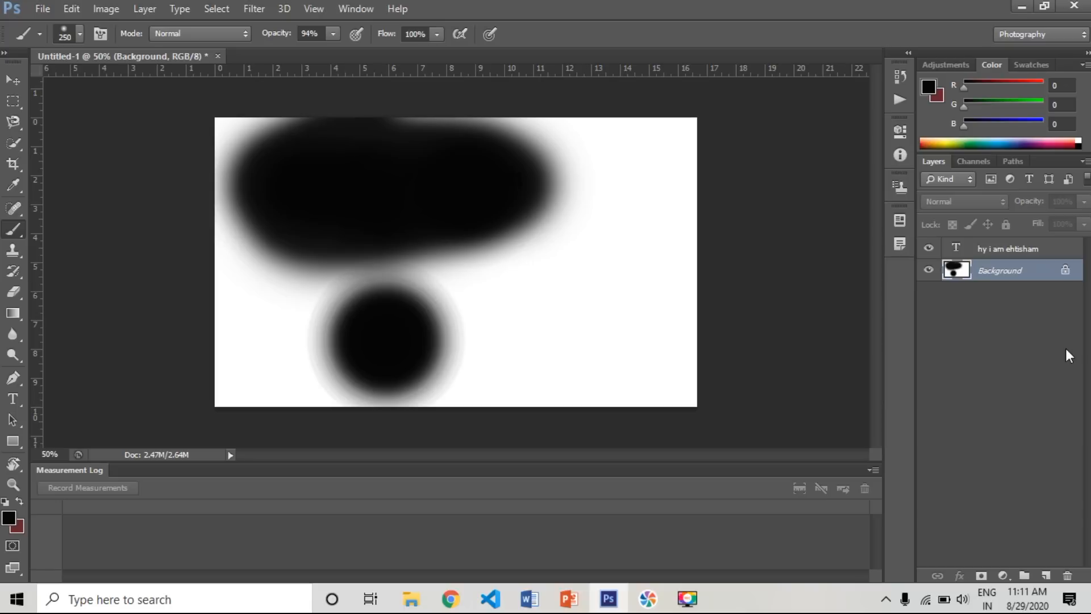
# Step: Select the introduction text layer and shift it down and to the right over the black paint with the Move tool
pyautogui.click(994, 253)
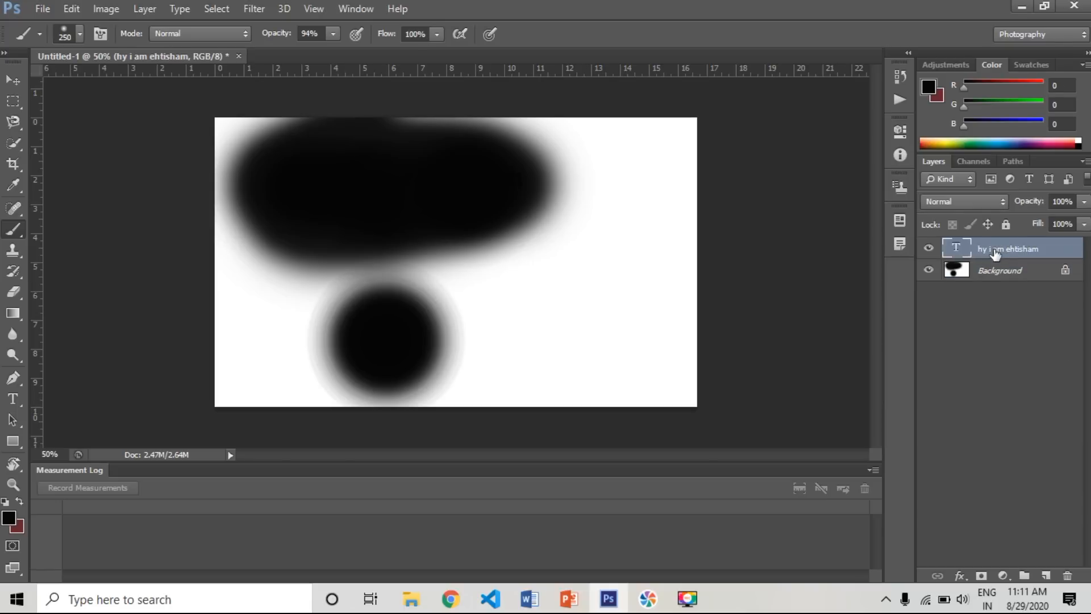
pyautogui.click(10, 80)
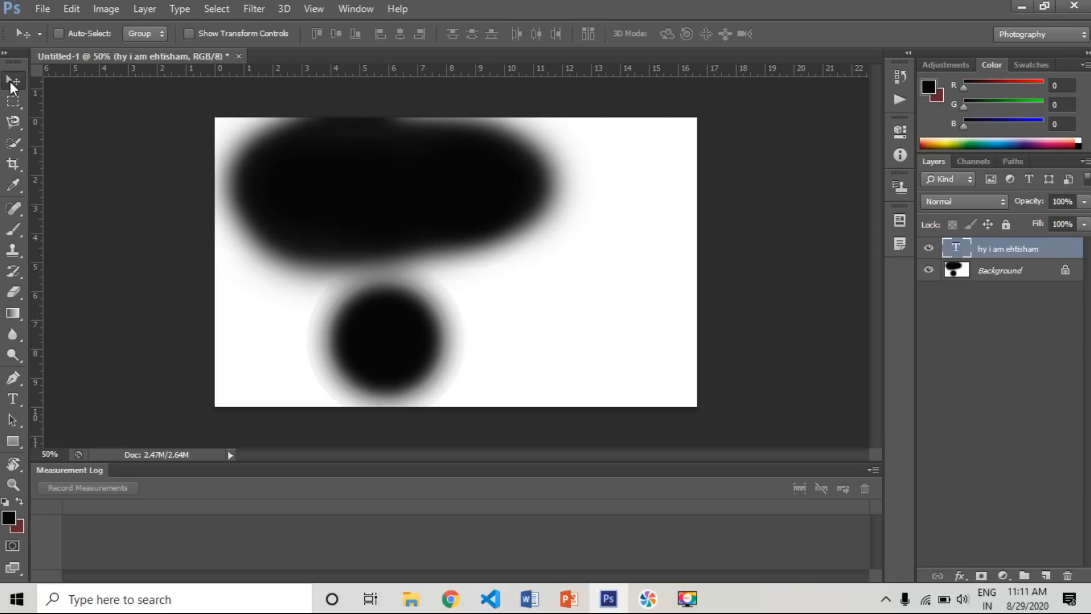
pyautogui.moveTo(312, 168); pyautogui.dragTo(377, 210)
# Step: Step back in history to undo the text move and most of the brush strokes across the text
pyautogui.hotkey('ctrl', 'z')
pyautogui.hotkey('ctrl', 'z')
pyautogui.hotkey('ctrl', 'alt', 'z')
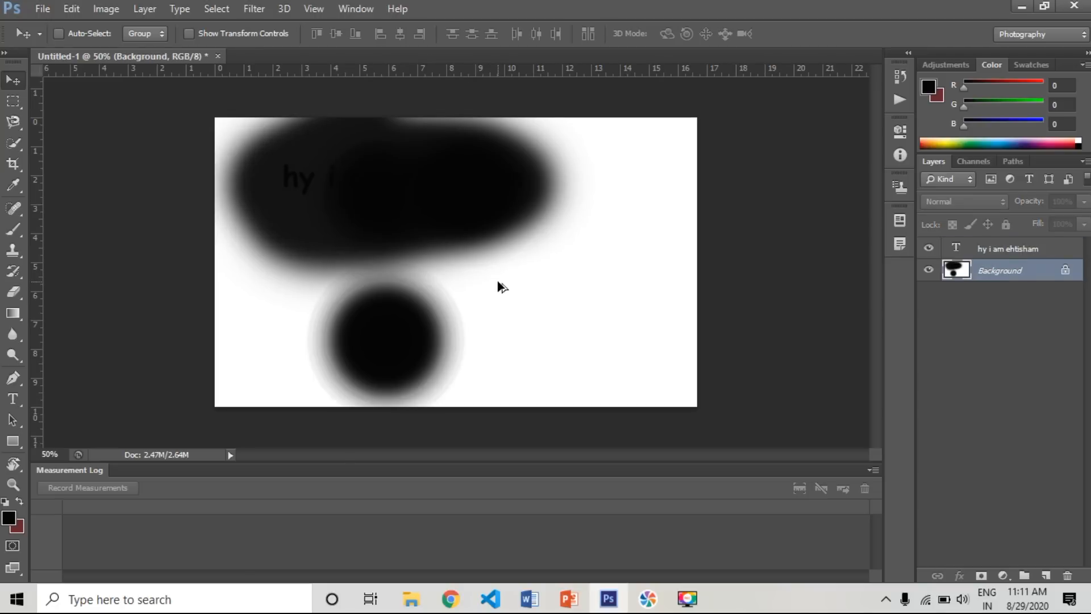
pyautogui.hotkey('ctrl', 'alt', 'z')
pyautogui.hotkey('ctrl', 'alt', 'z')
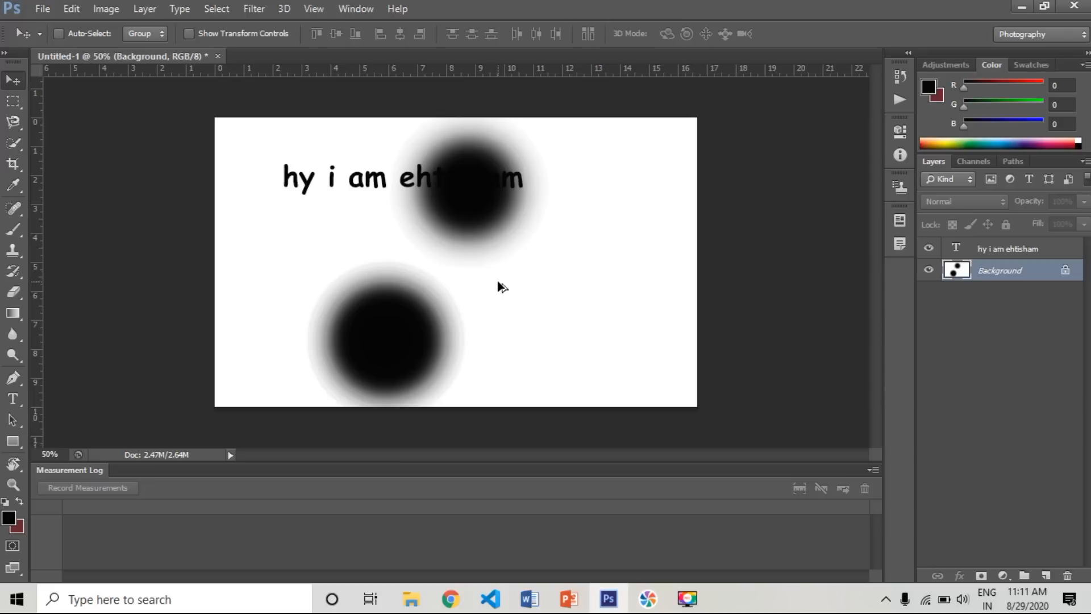
pyautogui.hotkey('ctrl', 'alt', 'z')
pyautogui.hotkey('ctrl', 'alt', 'z')
pyautogui.hotkey('ctrl', 'alt', 'z')
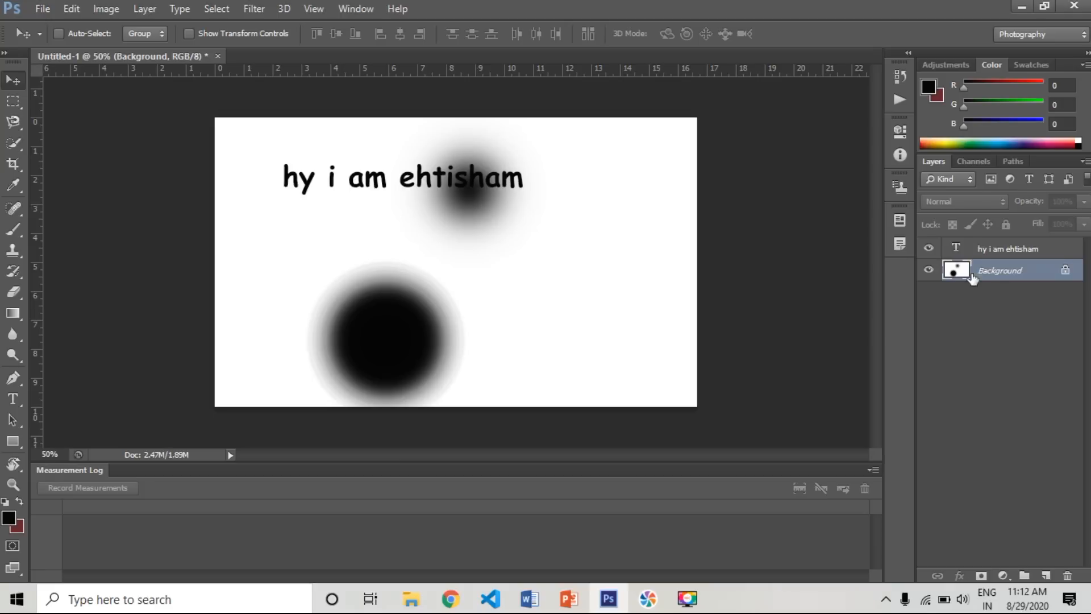
# Step: Move the introduction text layer slightly down and to the right, over the lower part of the upper dark spot
pyautogui.click(982, 255)
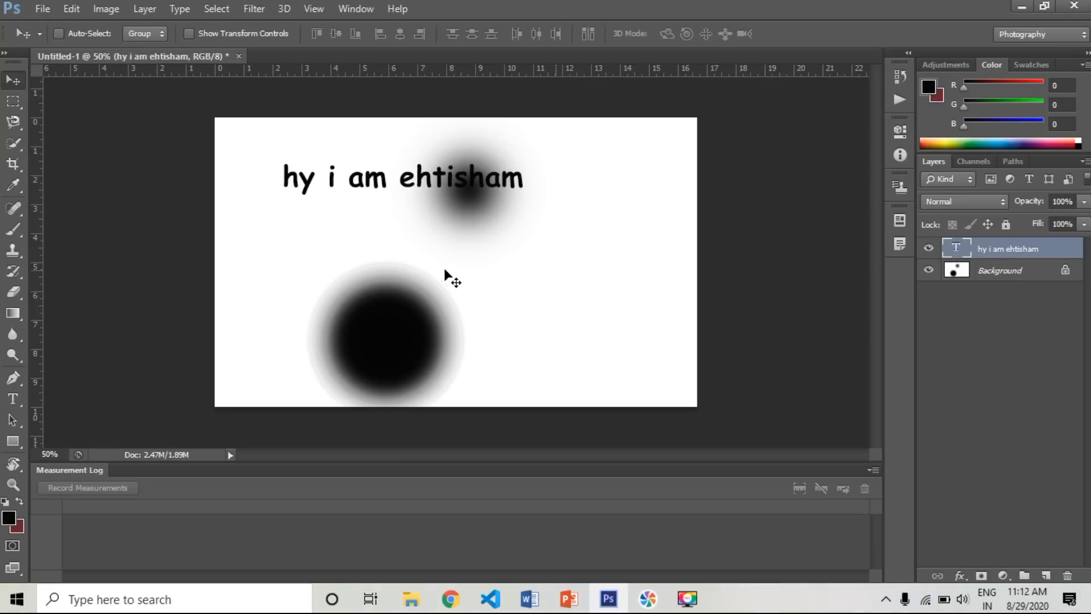
pyautogui.moveTo(461, 255); pyautogui.dragTo(483, 291)
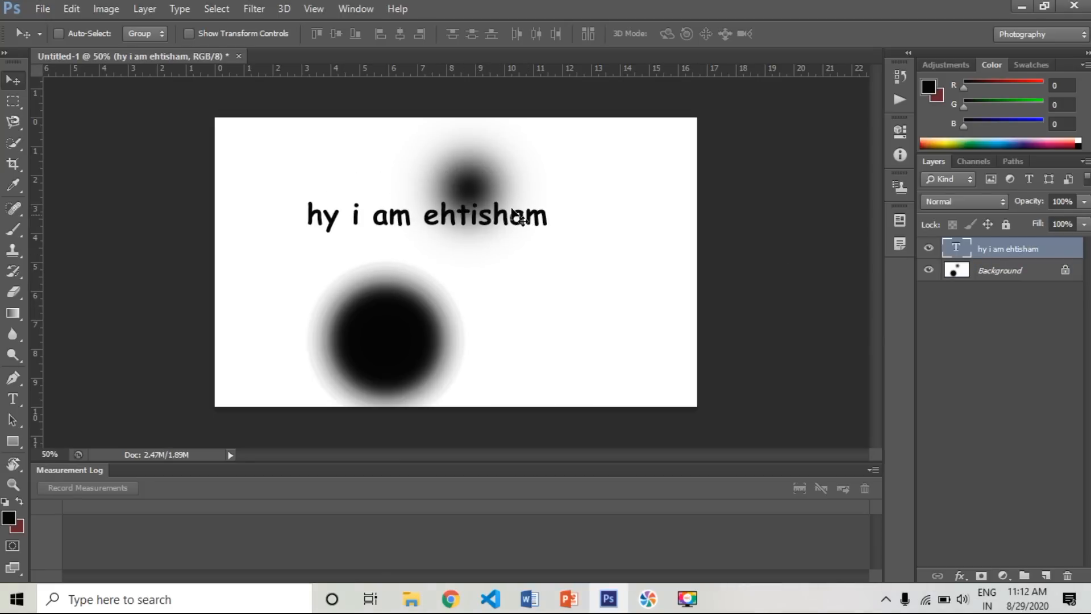
# Step: Create a layer group directly above the Background and add a new empty layer inside it
pyautogui.click(990, 281)
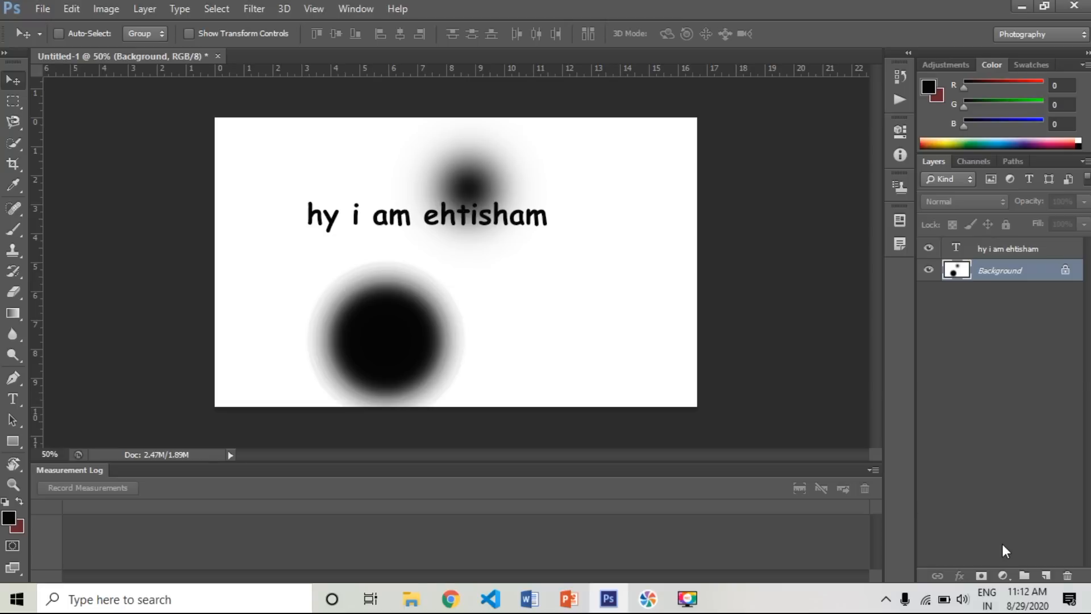
pyautogui.click(1025, 575)
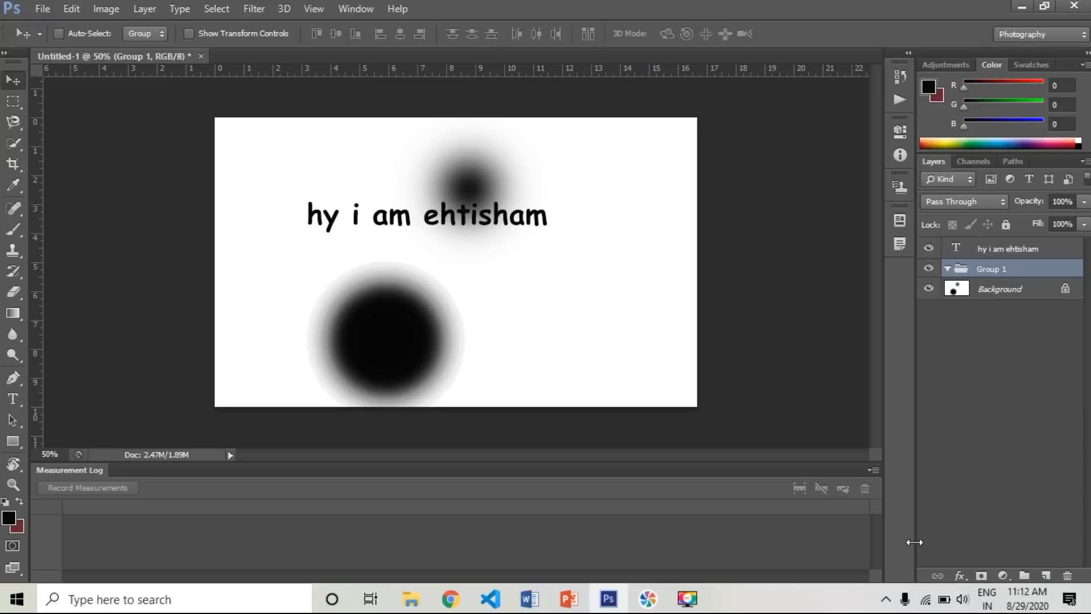
pyautogui.click(1047, 575)
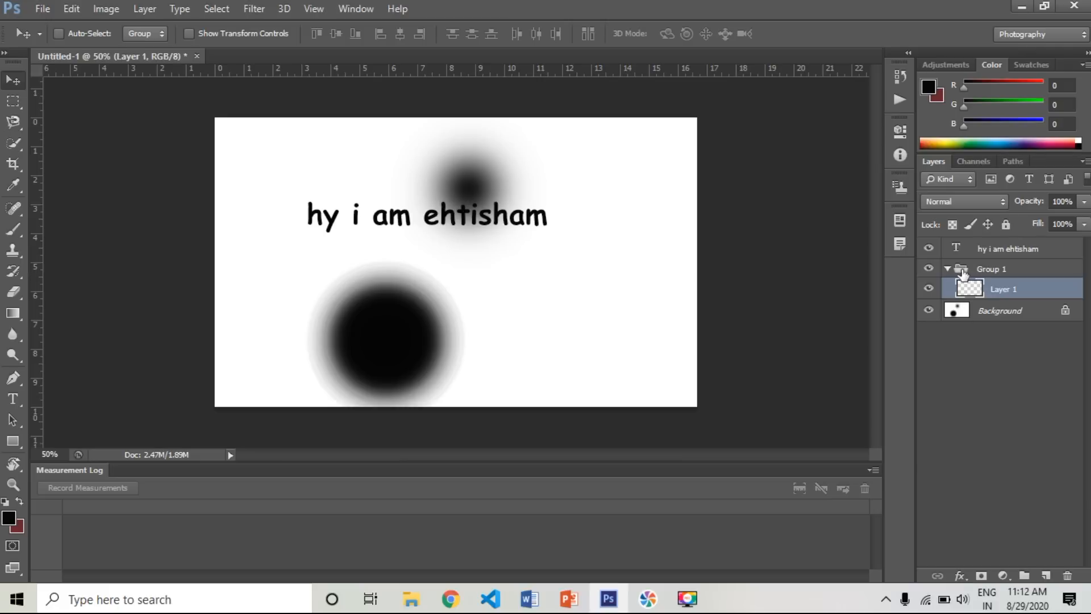
# Step: Undo the creation of the empty layer and the layer group, stepping back to the selected text layer
pyautogui.hotkey('ctrl', 'z')
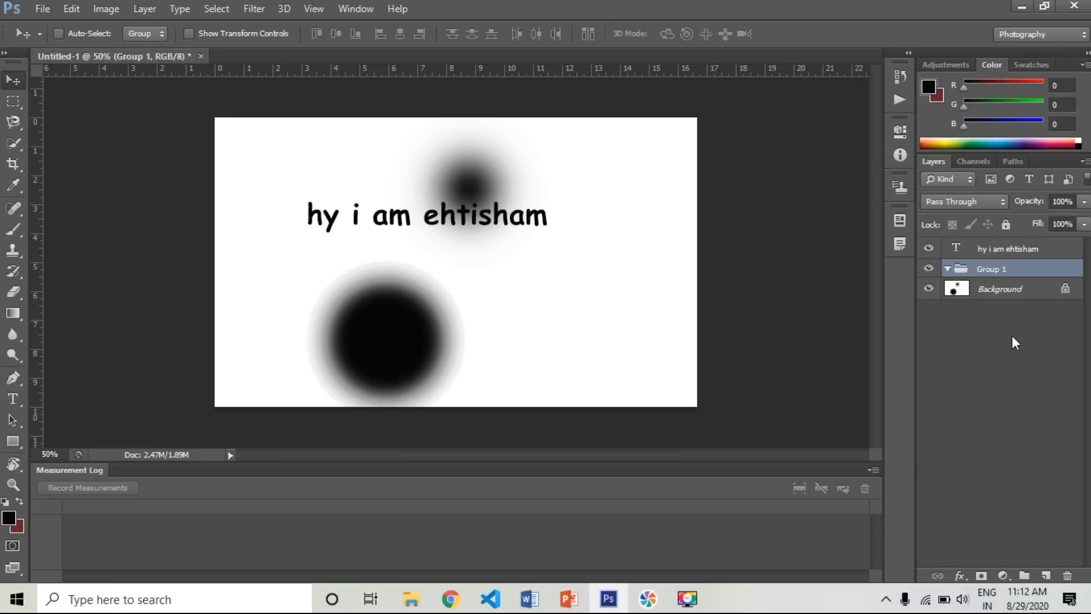
pyautogui.hotkey('ctrl', 'z')
pyautogui.hotkey('ctrl', 'z')
pyautogui.hotkey('ctrl', 'alt', 'z')
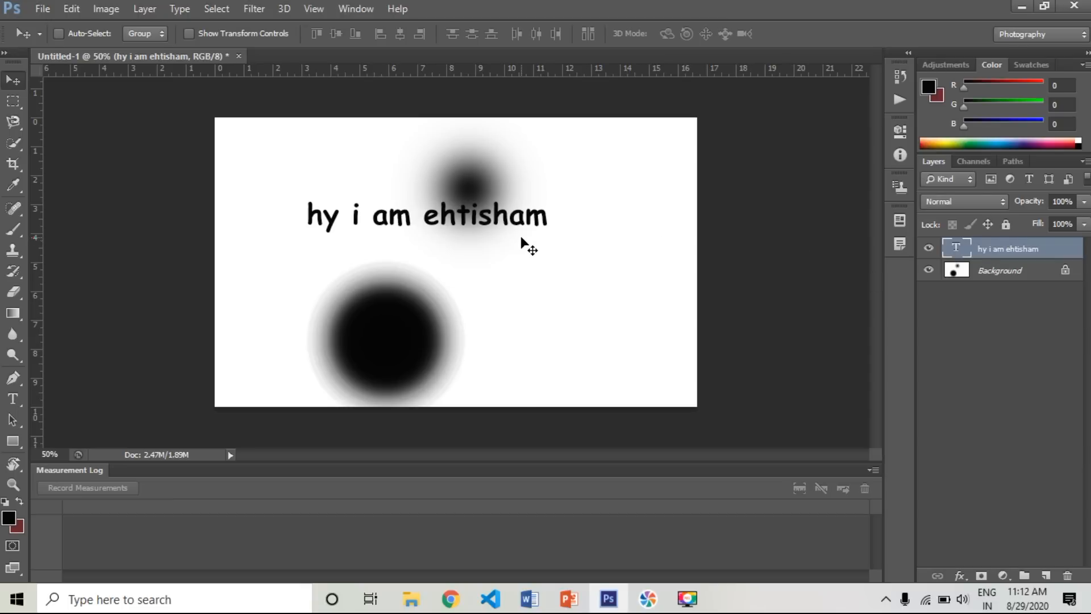
# Step: Move the introduction text between the two black spots, select the Background layer, and reselect the text layer
pyautogui.moveTo(522, 238); pyautogui.dragTo(533, 267)
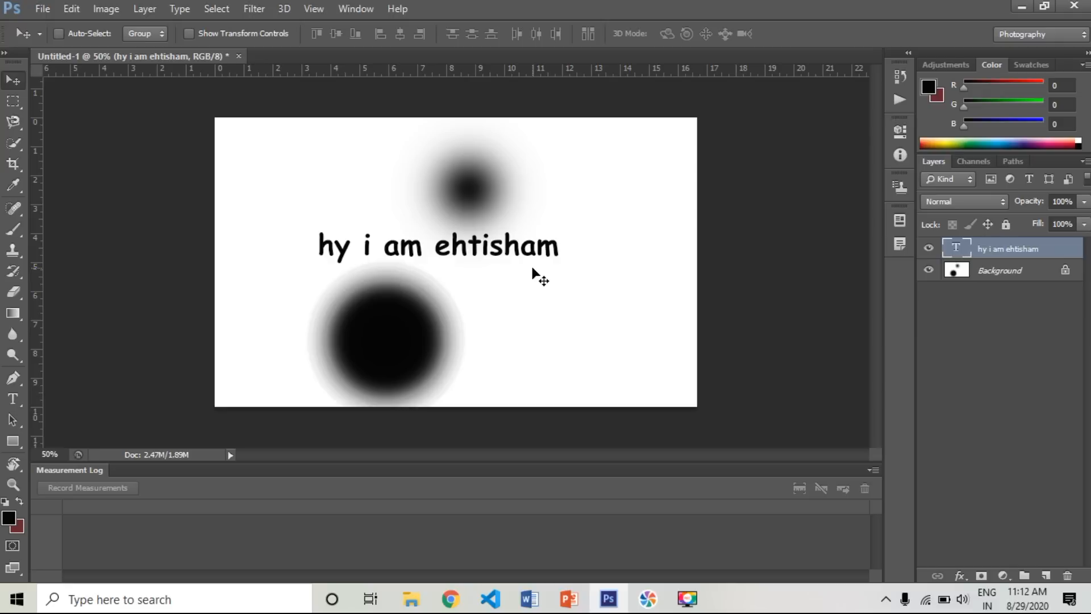
pyautogui.click(992, 267)
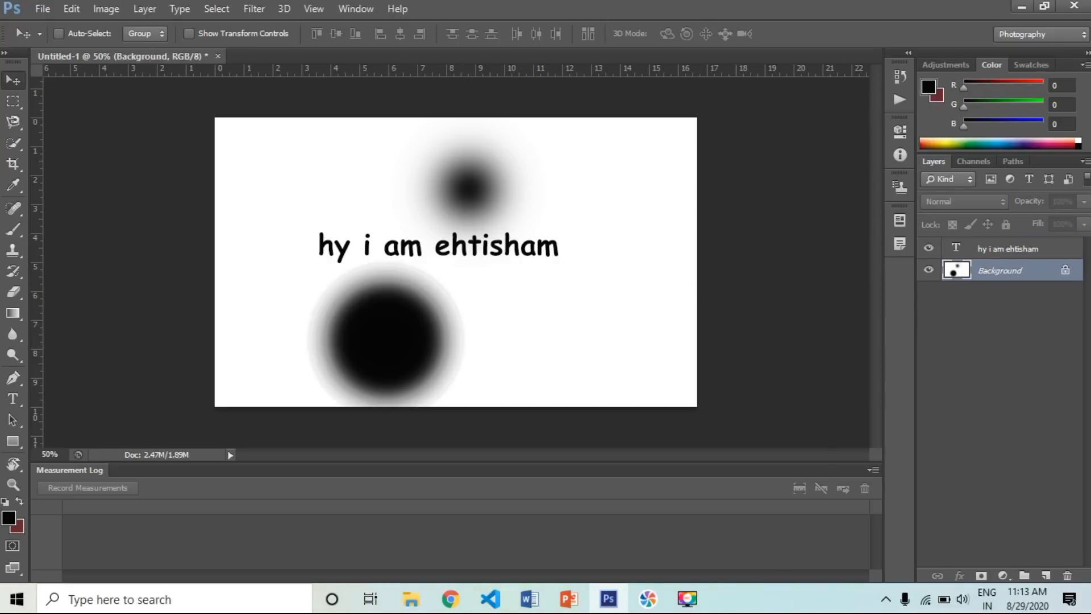
pyautogui.click(978, 251)
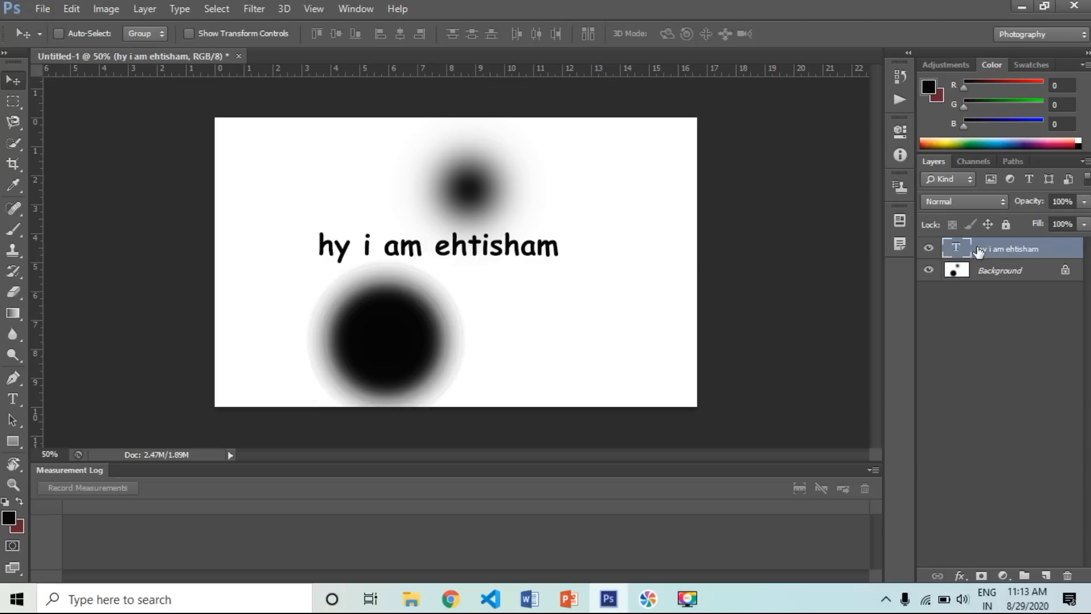
# Step: Delete the introduction text layer and try to delete the Background layer
pyautogui.moveTo(978, 251); pyautogui.dragTo(1068, 580)
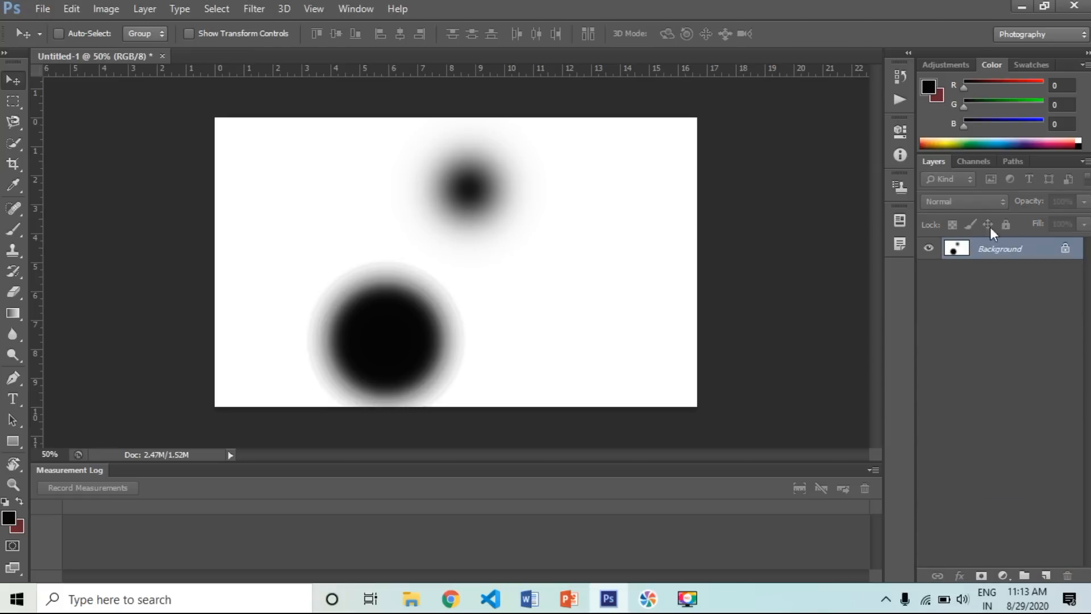
pyautogui.moveTo(981, 250); pyautogui.dragTo(1069, 577)
# Step: Create a new 1200 x 720 pixel document at 72 pixels/inch with a white background, and close Untitled-1 without saving
pyautogui.hotkey('ctrl', 'n')
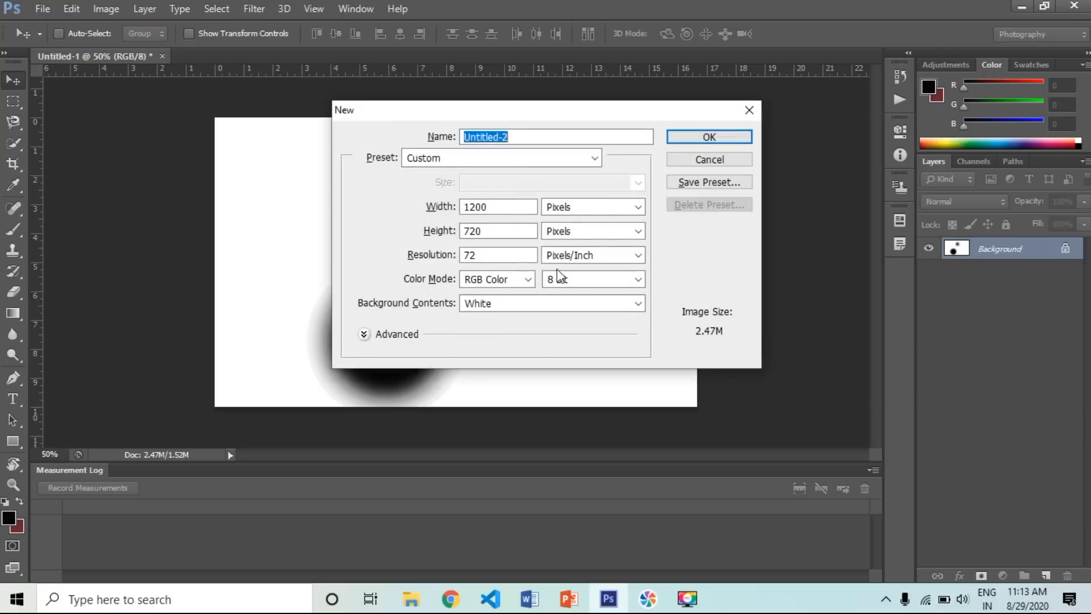
pyautogui.click(699, 141)
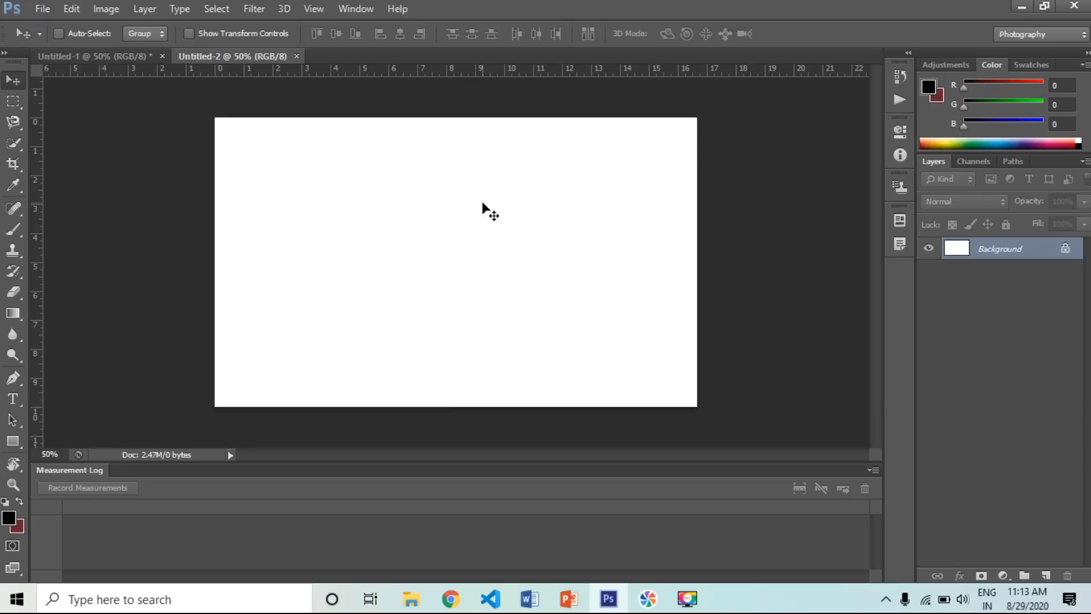
pyautogui.click(112, 57)
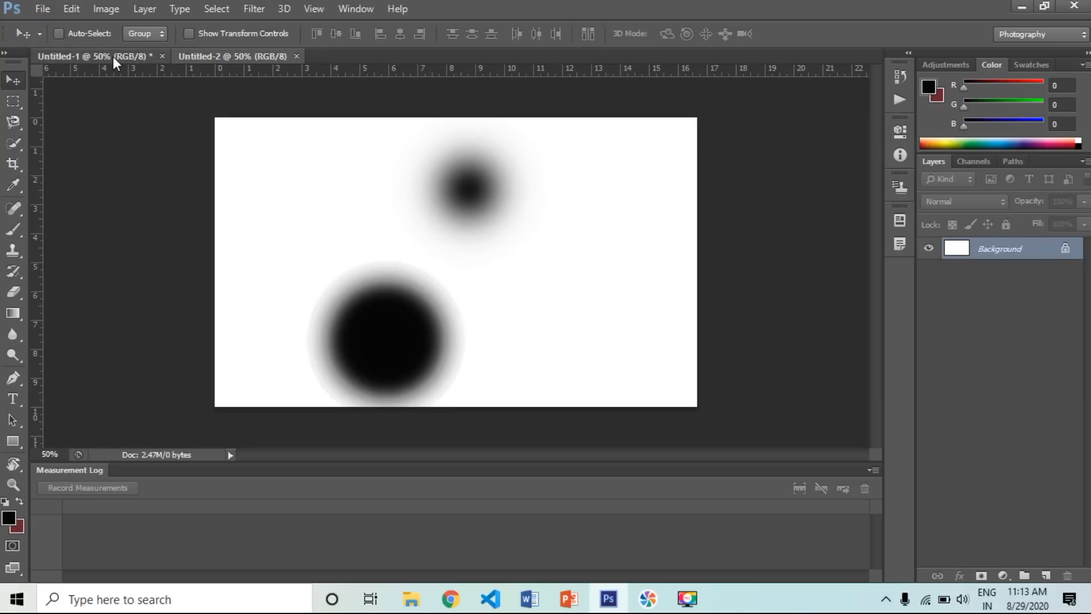
pyautogui.click(163, 57)
pyautogui.press('Tab')
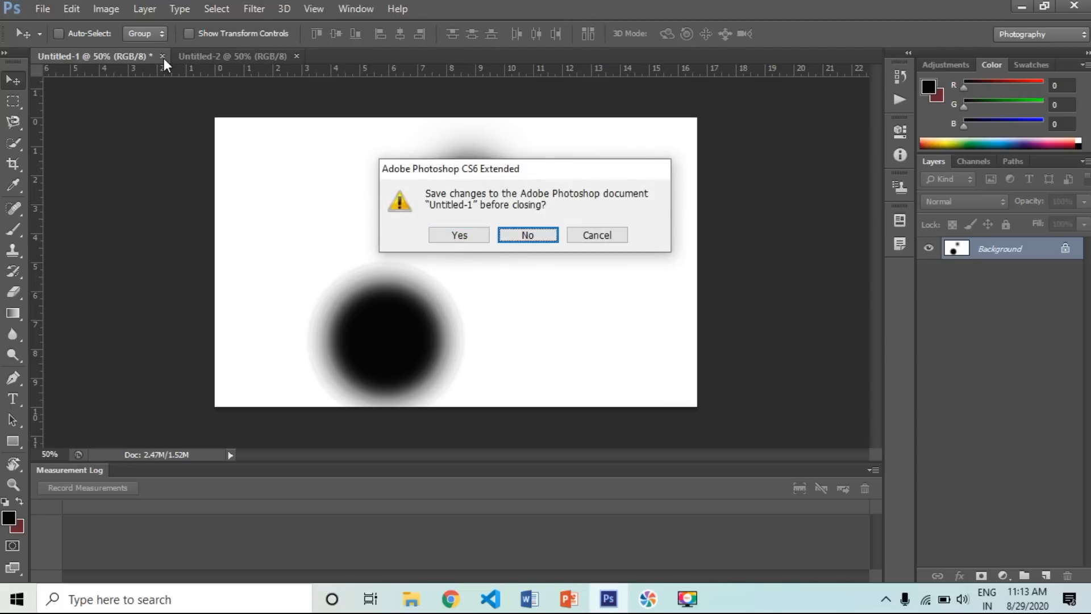
pyautogui.press('Return')
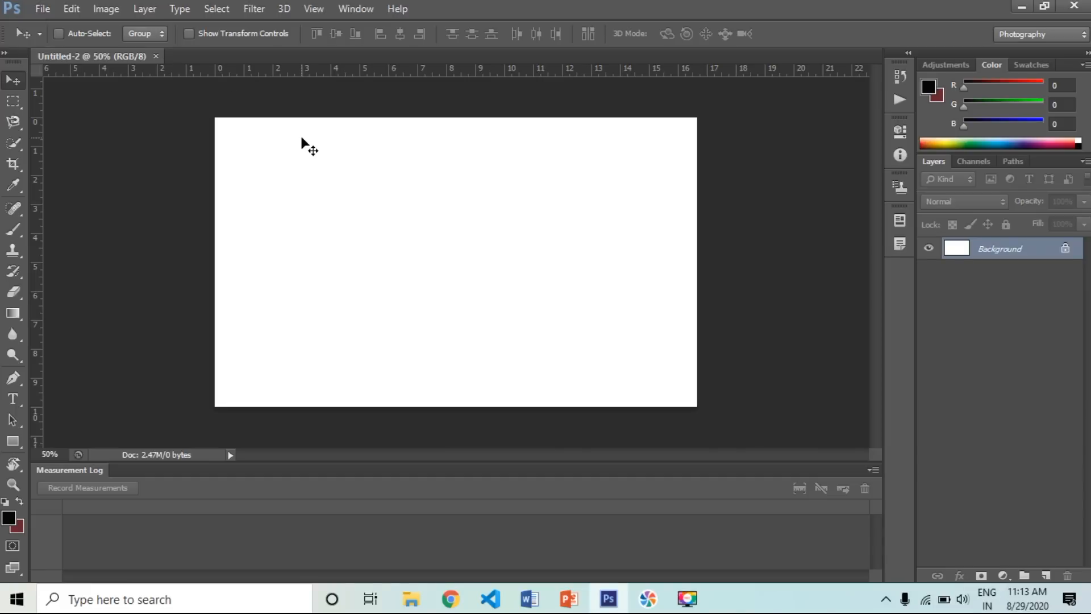
# Step: Hide the rulers and show them again
pyautogui.hotkey('ctrl', 'r')
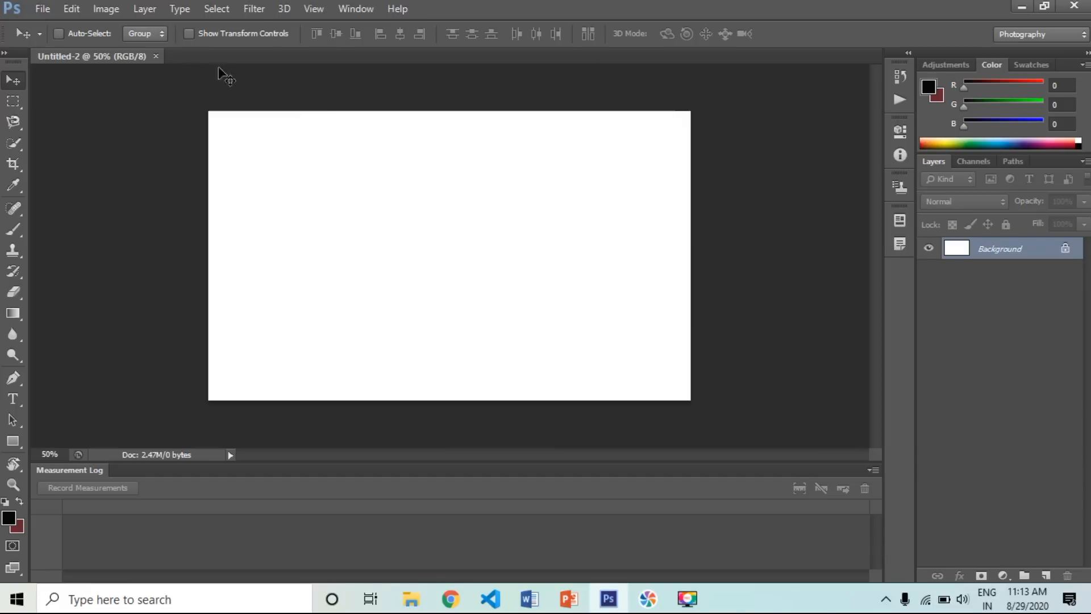
pyautogui.hotkey('ctrl', 'r')
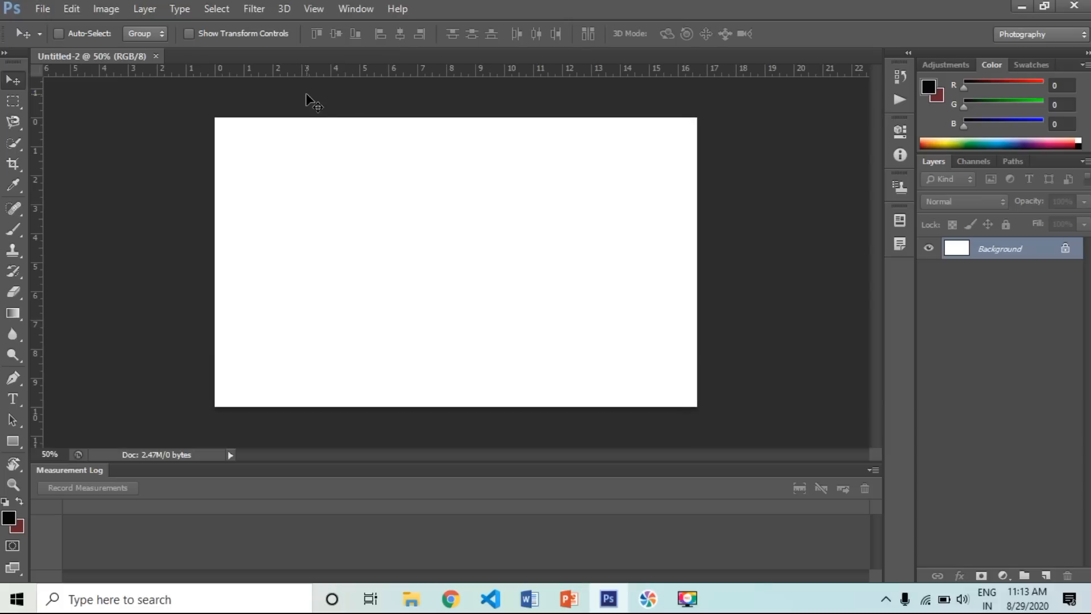
# Step: Place a horizontal guide across the upper part of the canvas, and remove it together with the stray guide above the canvas
pyautogui.moveTo(306, 71); pyautogui.dragTo(318, 198)
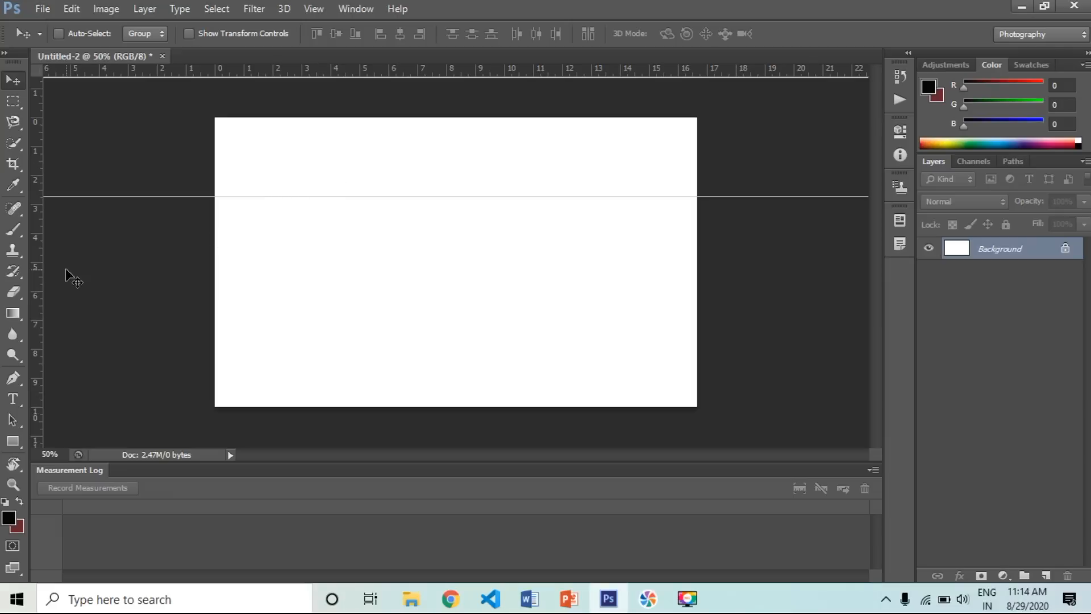
pyautogui.moveTo(32, 256); pyautogui.dragTo(36, 307)
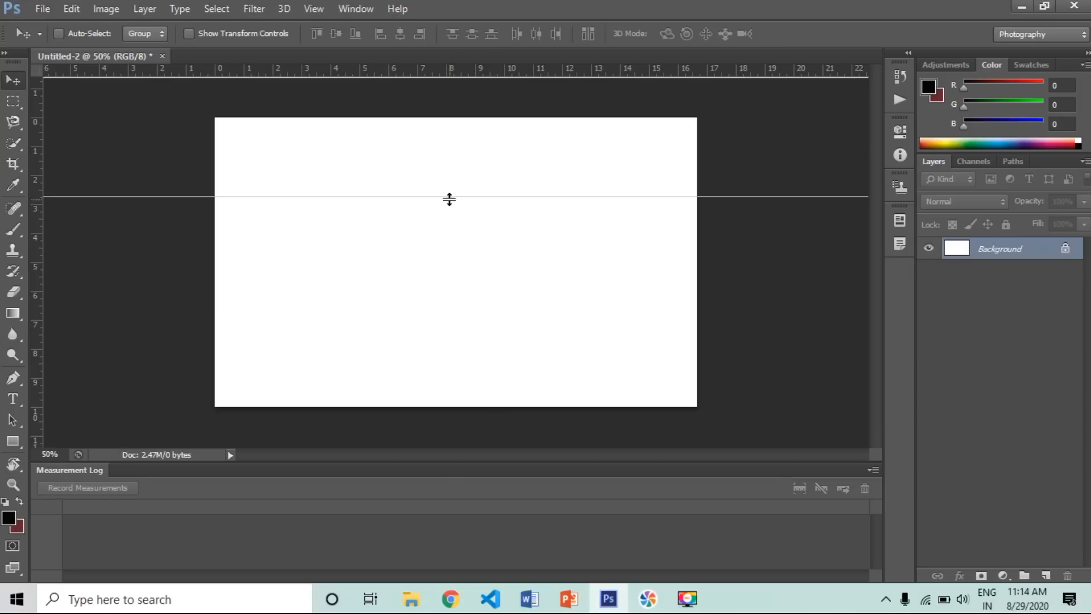
pyautogui.moveTo(448, 196); pyautogui.dragTo(450, 2)
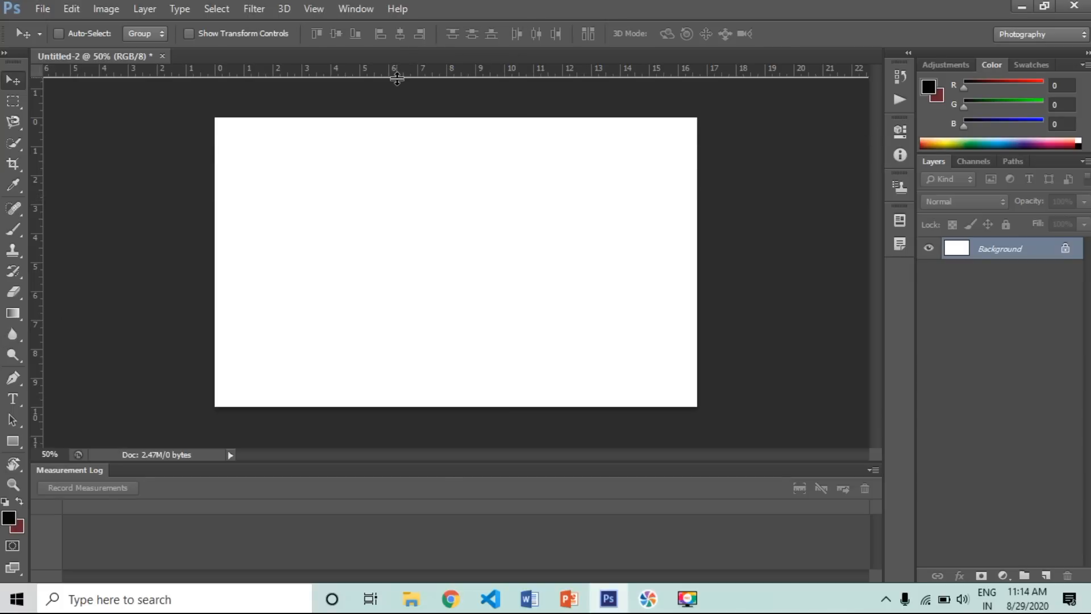
pyautogui.moveTo(397, 79)
pyautogui.mouseDown()
pyautogui.moveTo(386, 254)
pyautogui.moveTo(413, 67)
pyautogui.mouseUp()
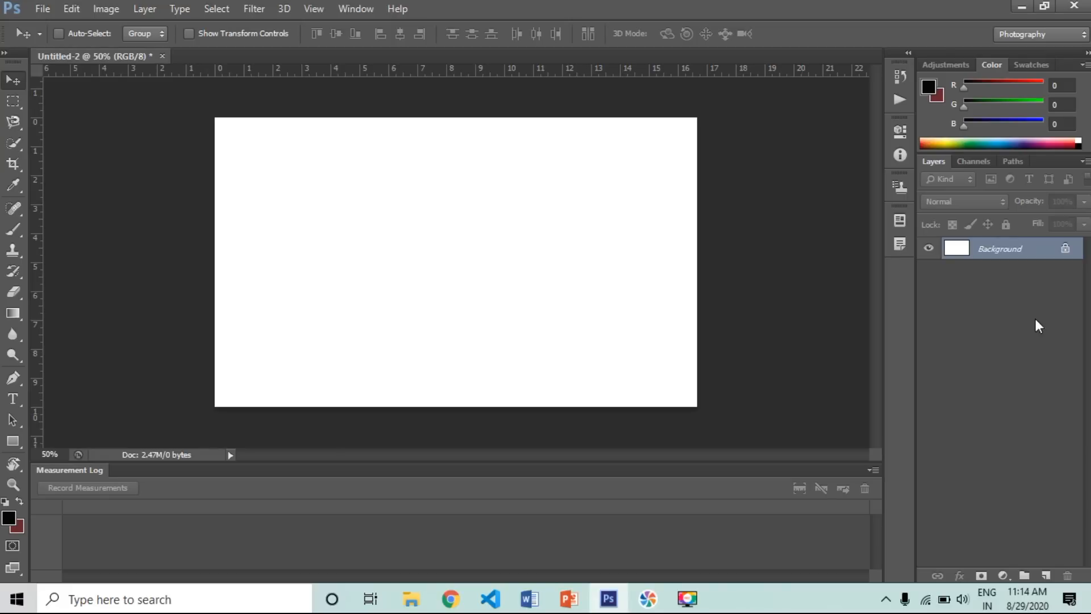
# Step: Add a new layer and enter a one-line introduction with a first name at the upper middle of the canvas
pyautogui.click(1046, 576)
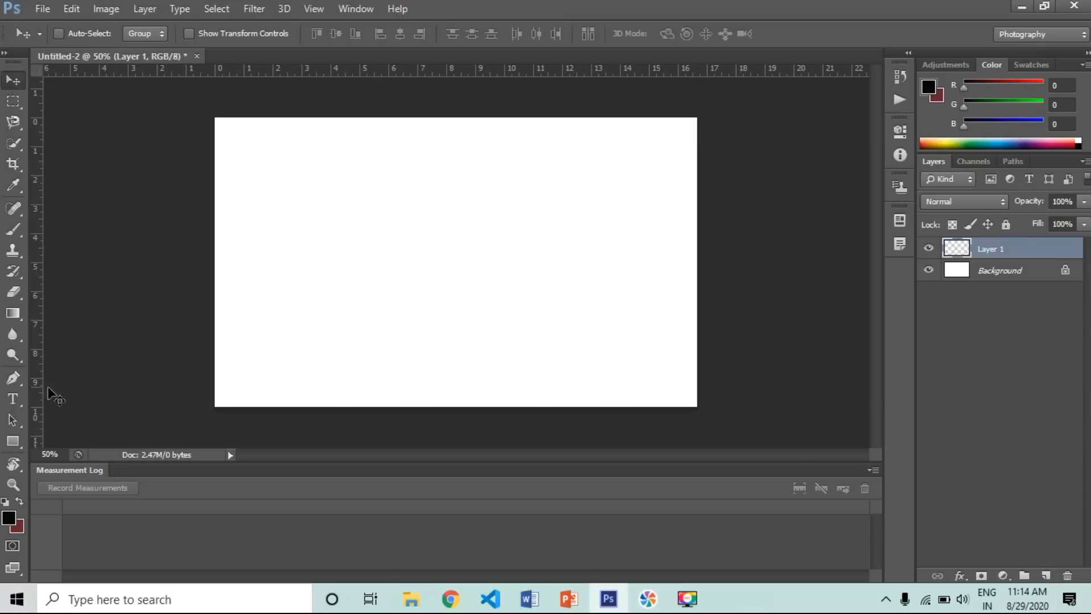
pyautogui.click(13, 400)
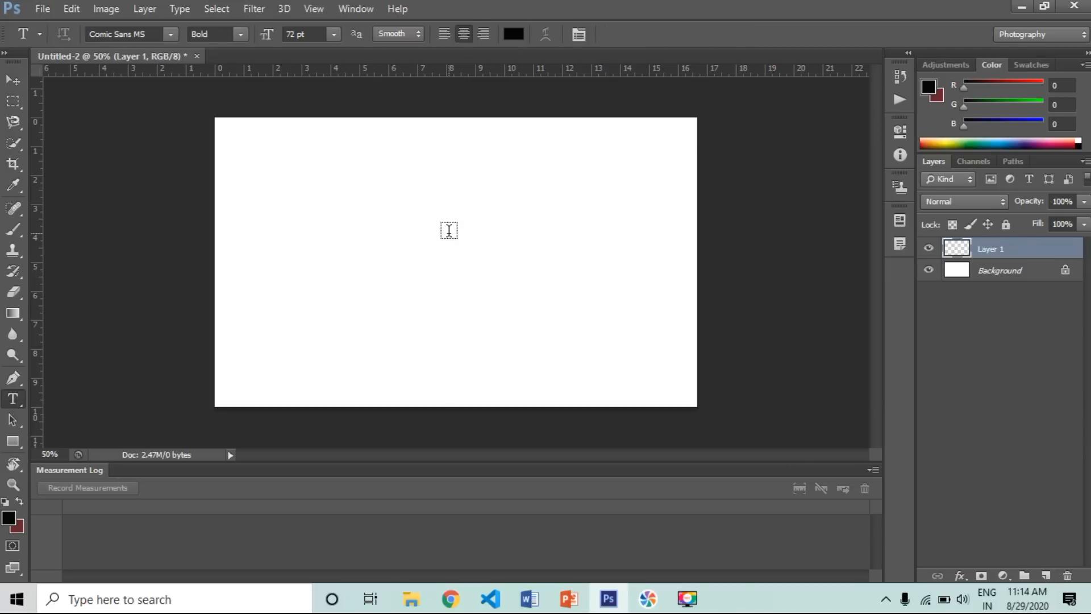
pyautogui.click(449, 230)
pyautogui.write('i am ehtisham')
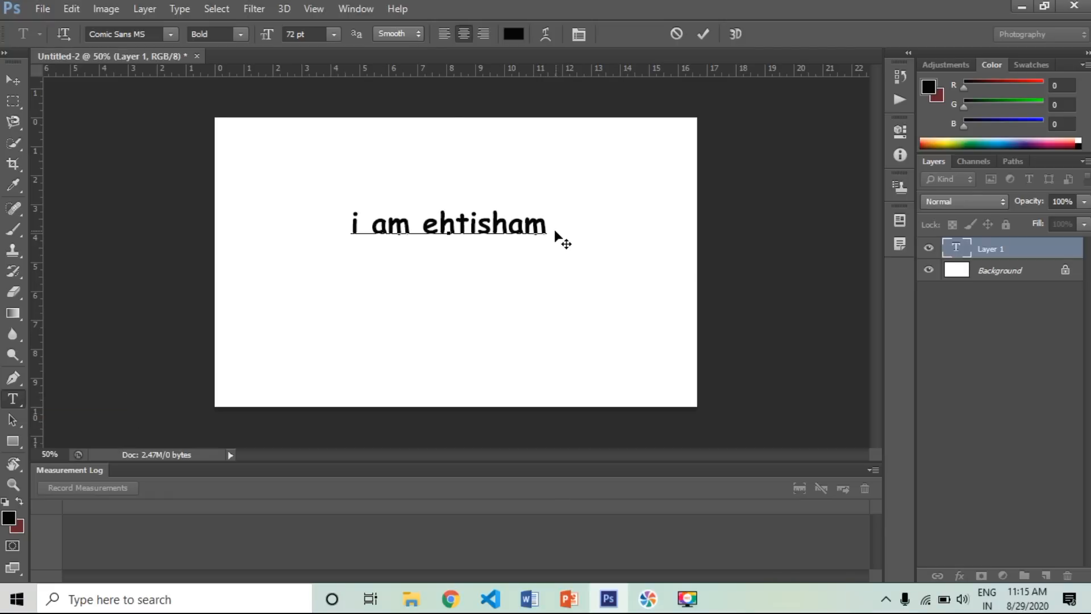
# Step: Select the whole introduction text and cycle through the fonts after Comic Sans MS, stopping at Monotype Corsiva
pyautogui.moveTo(548, 228); pyautogui.dragTo(353, 216)
pyautogui.click(494, 228)
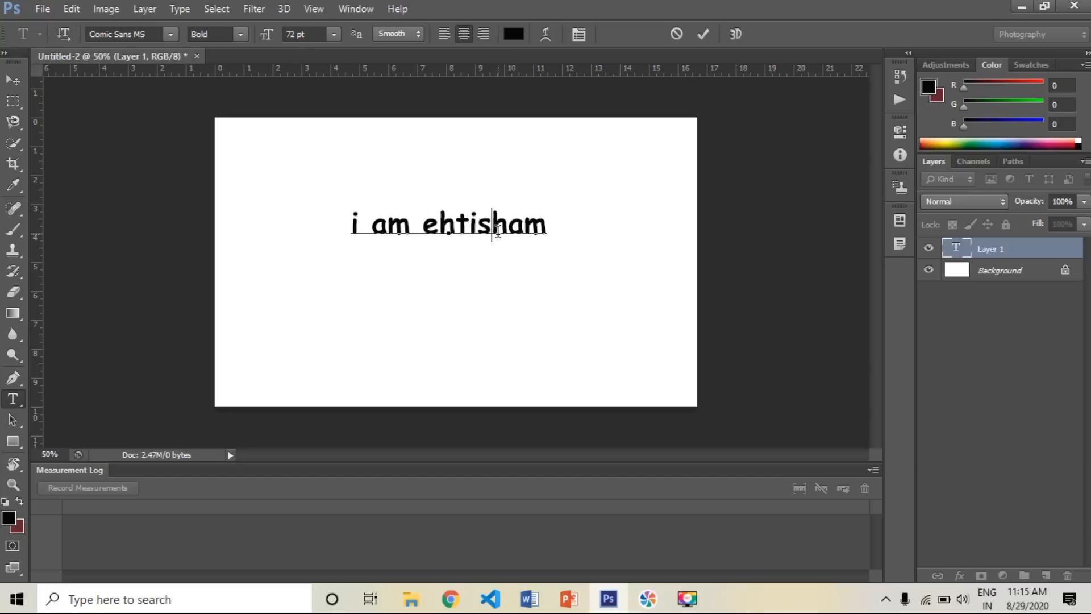
pyautogui.press('ctrl')
pyautogui.click(552, 229)
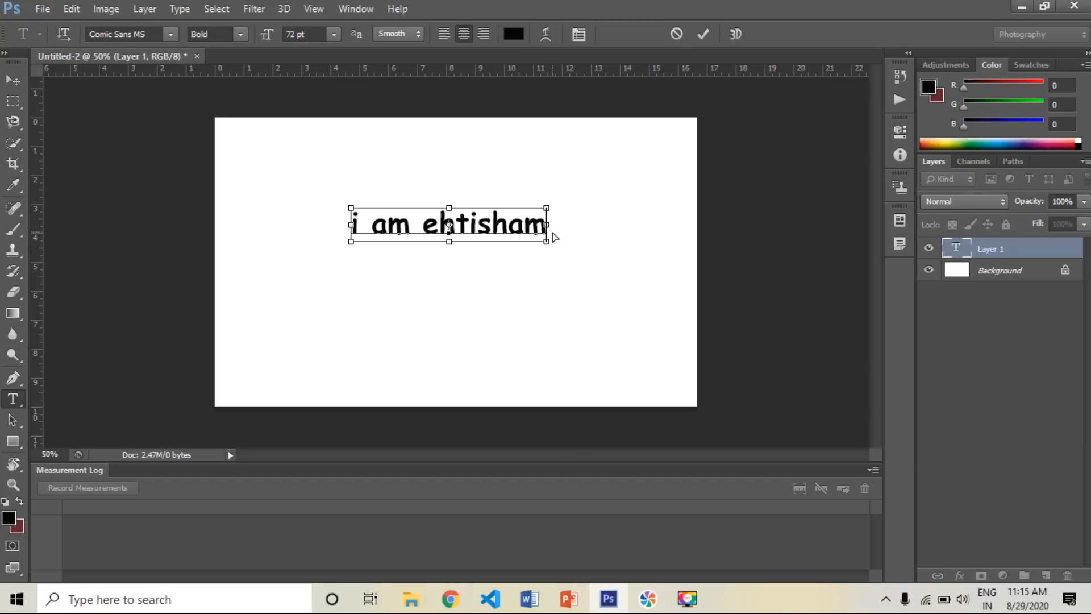
pyautogui.hotkey('ctrl', 'a')
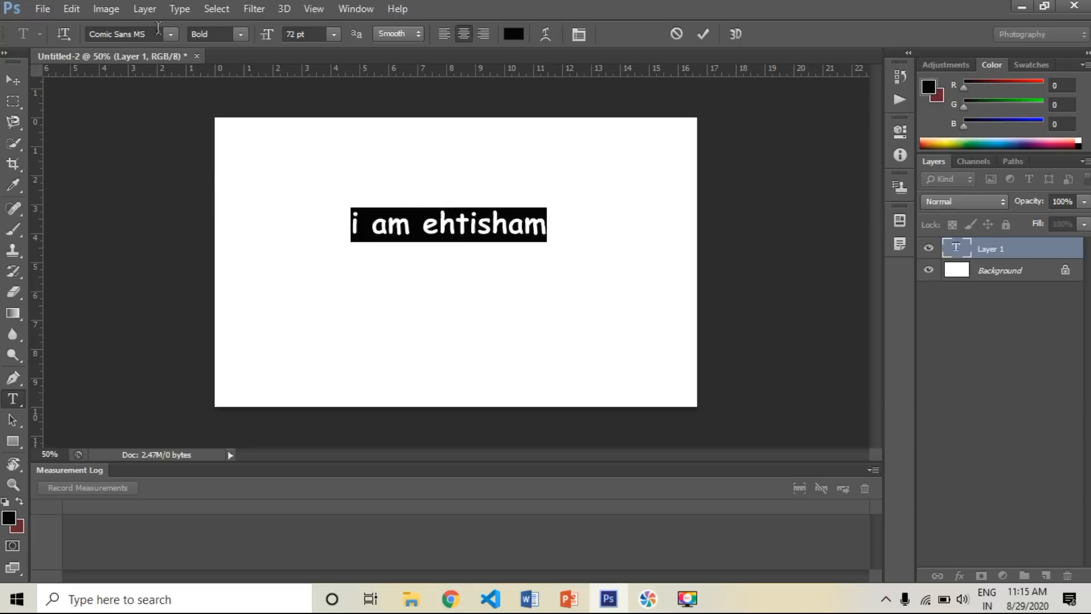
pyautogui.click(172, 35)
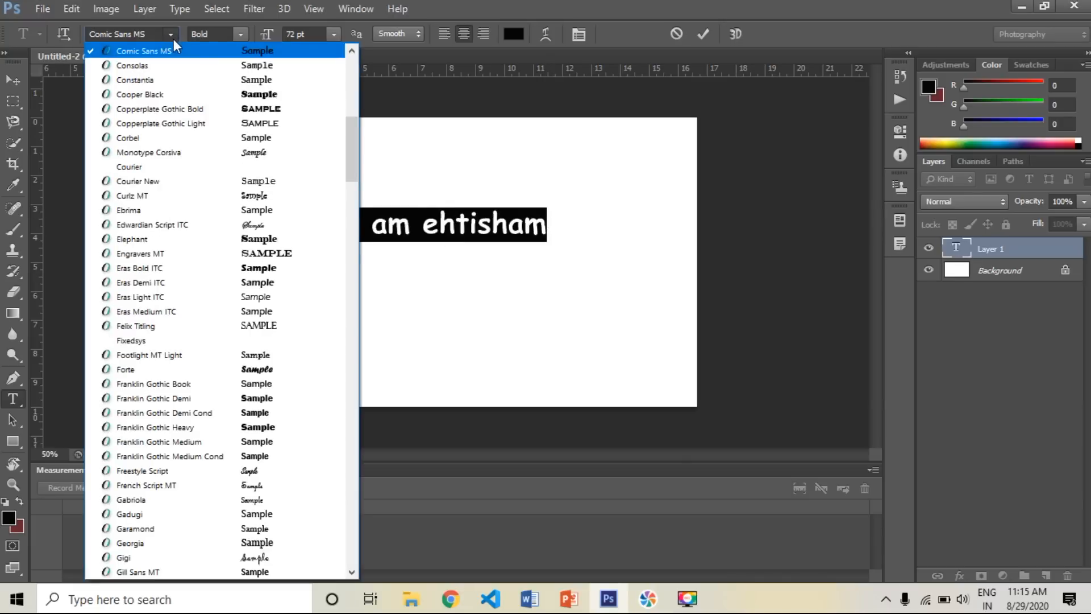
pyautogui.click(133, 34)
pyautogui.click(133, 33)
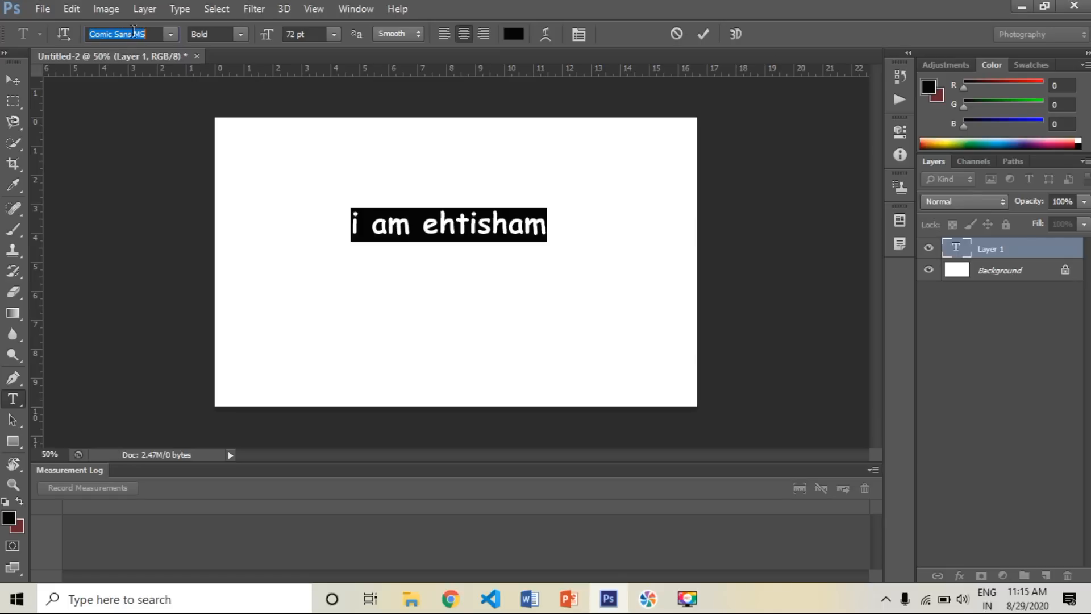
pyautogui.press('Down')
pyautogui.press('Down')
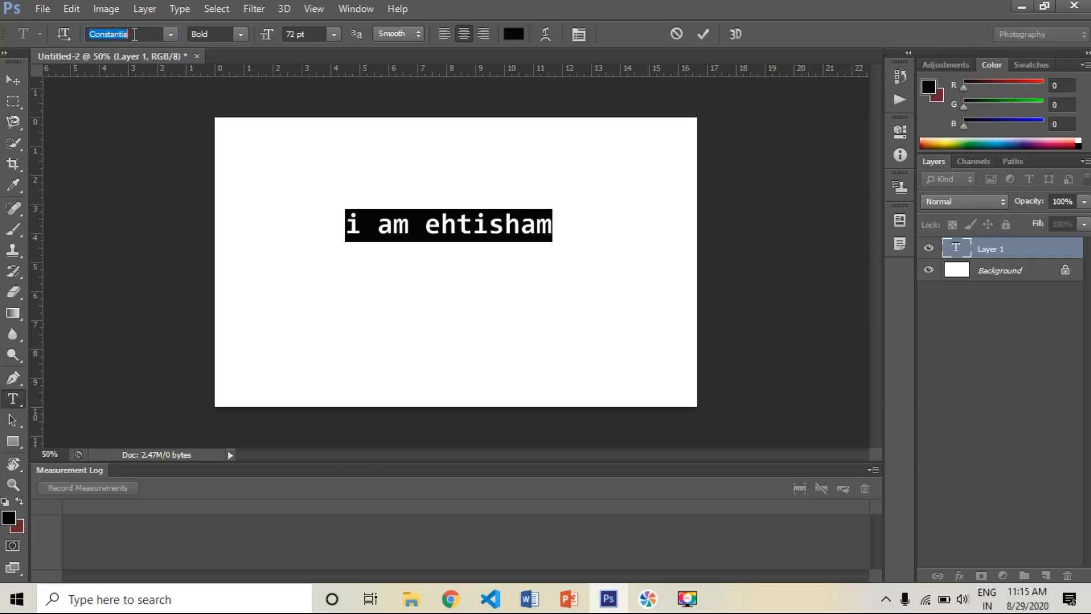
pyautogui.press('Down')
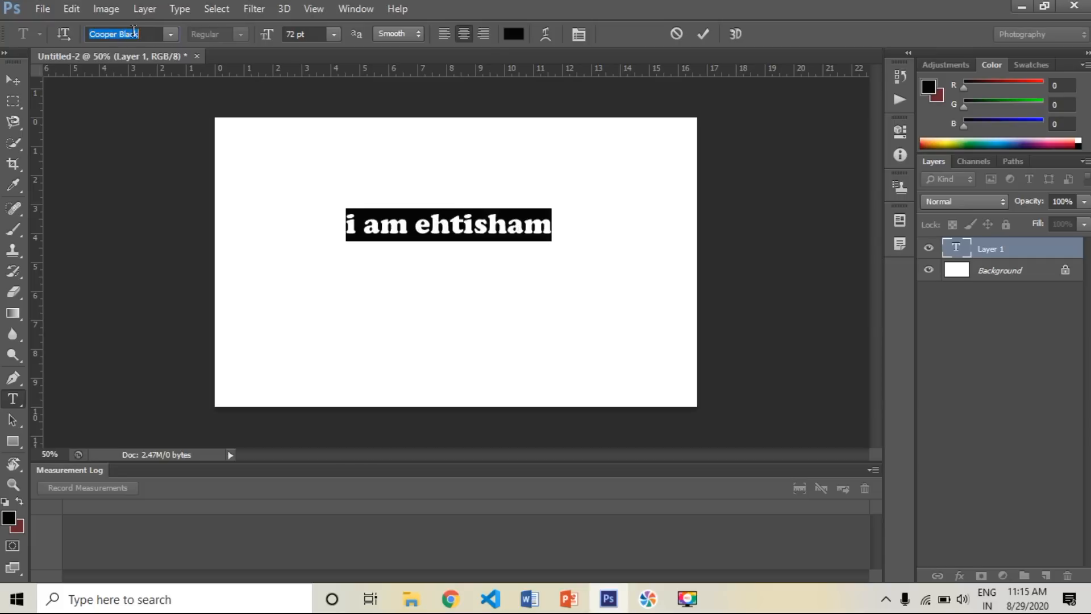
pyautogui.press('Down')
pyautogui.press('Down')
pyautogui.press('Down')
pyautogui.press('Down')
pyautogui.press('Down')
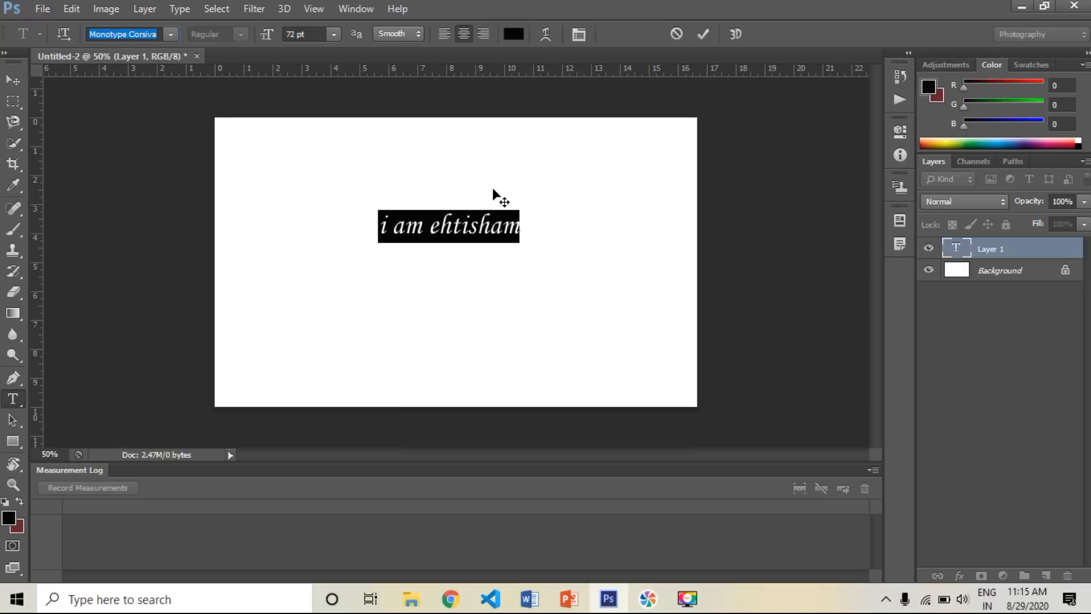
# Step: Reselect all the introduction text and try to set its font back to Comic Sans MS
pyautogui.click(449, 224)
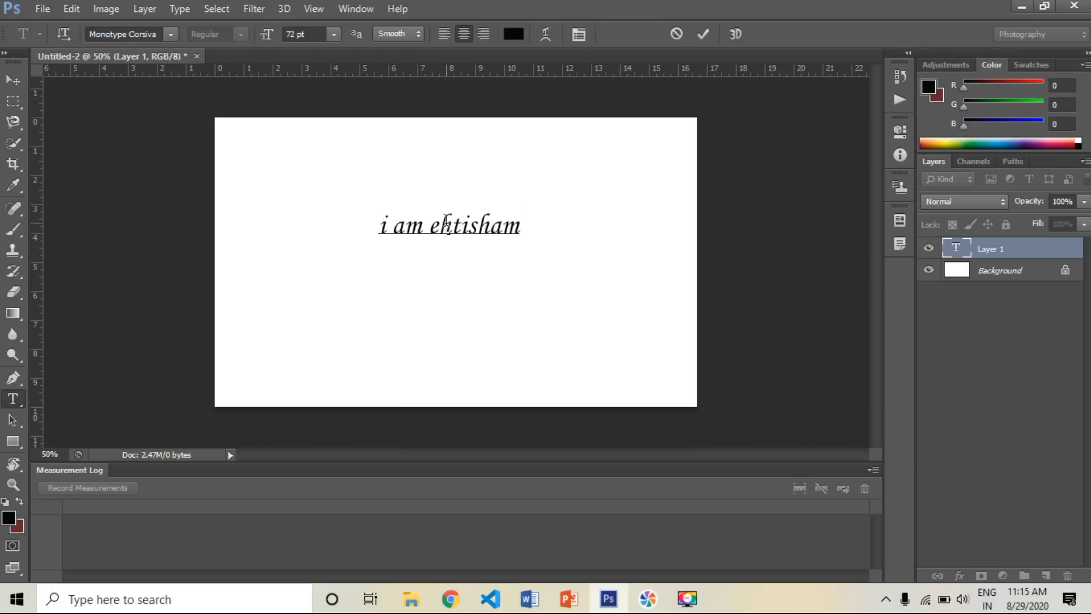
pyautogui.click(143, 34)
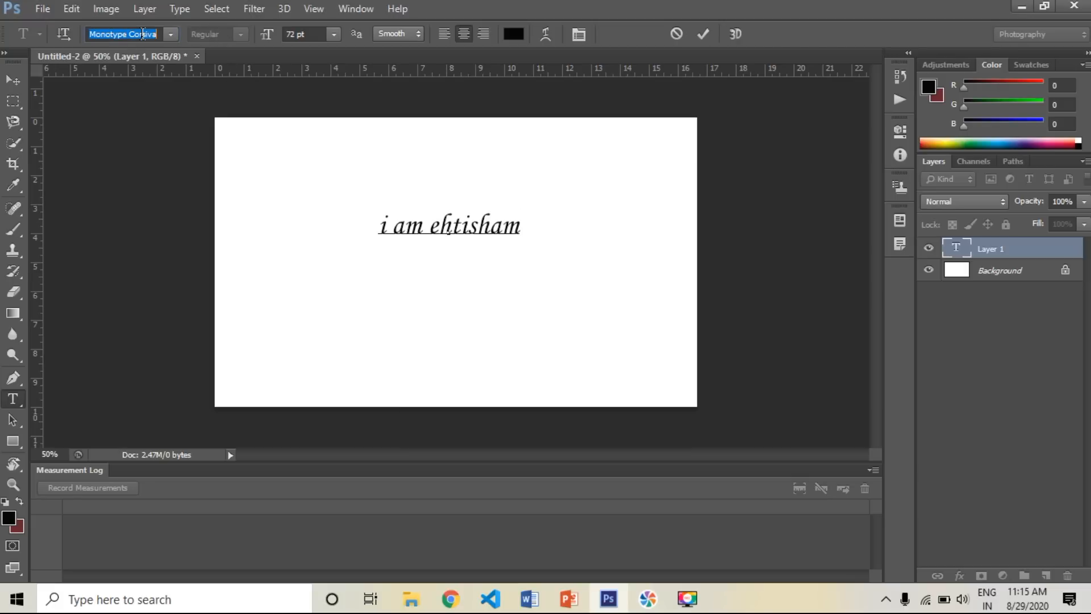
pyautogui.click(520, 228)
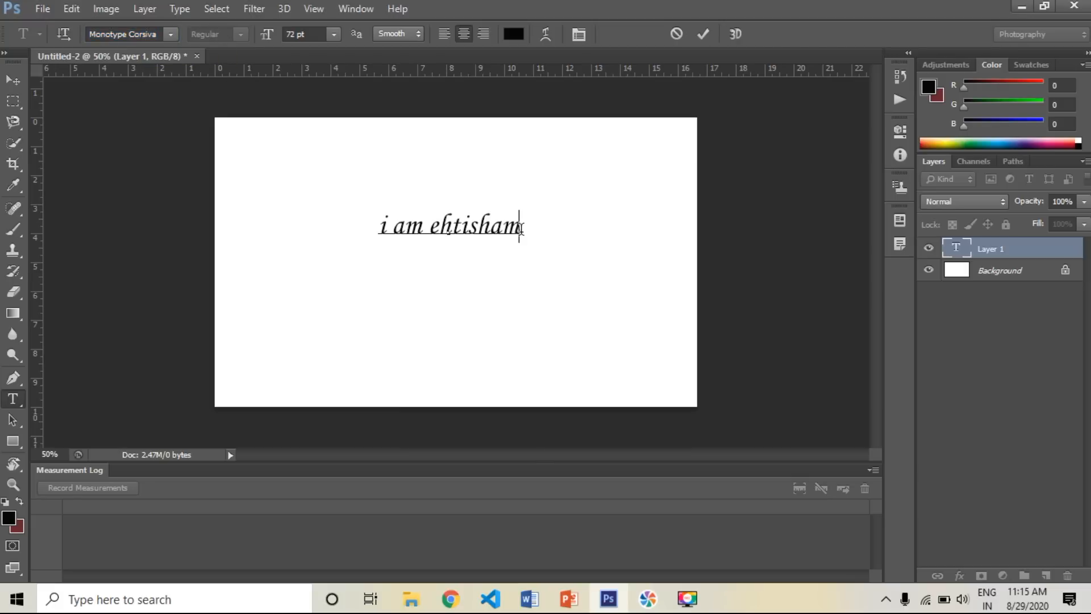
pyautogui.hotkey('ctrl', 'a')
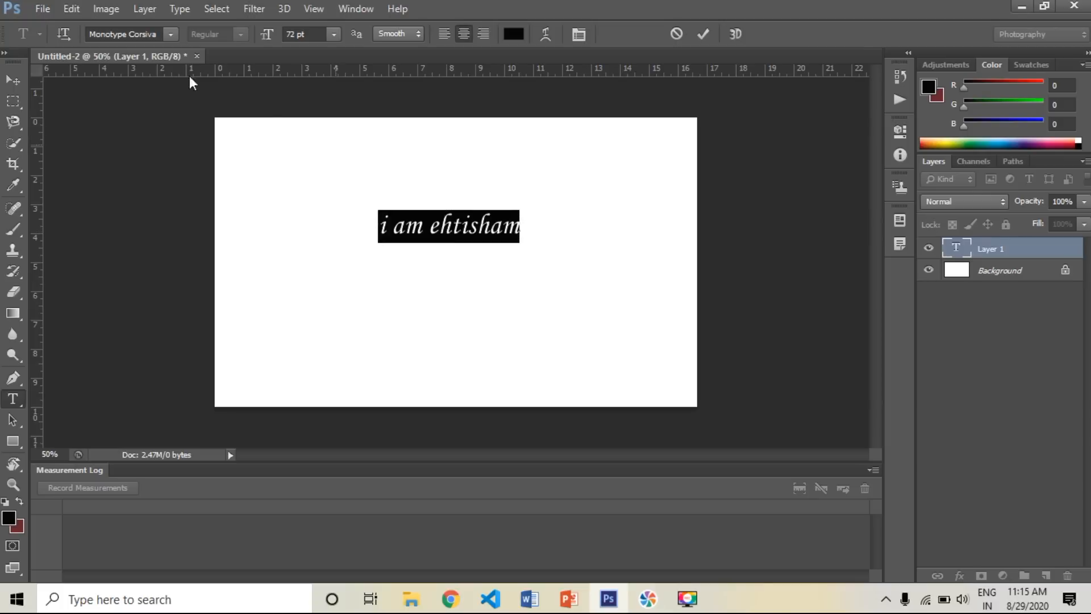
pyautogui.click(126, 31)
pyautogui.write('Comic Sans MS')
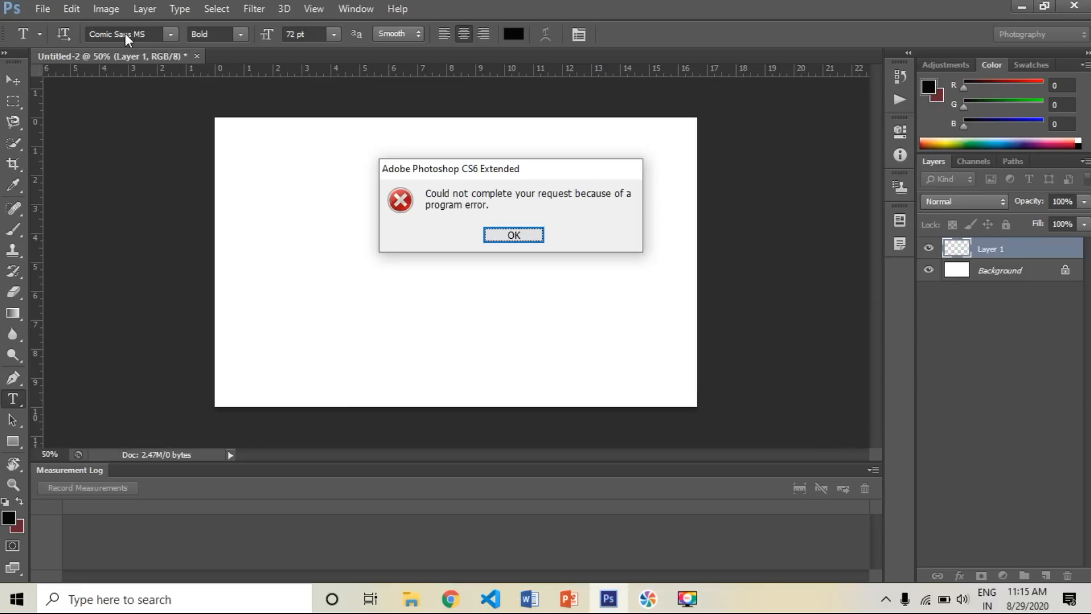
pyautogui.press('Return')
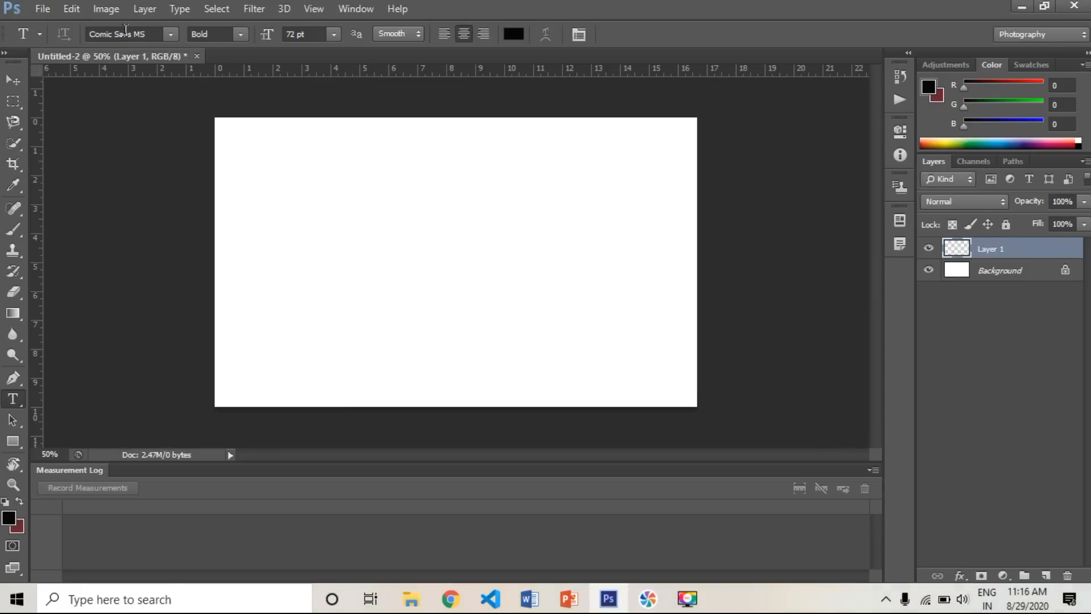
# Step: Replace the empty Layer 1 with a new layer and enter the introduction text with the first name near the canvas top
pyautogui.press('Delete')
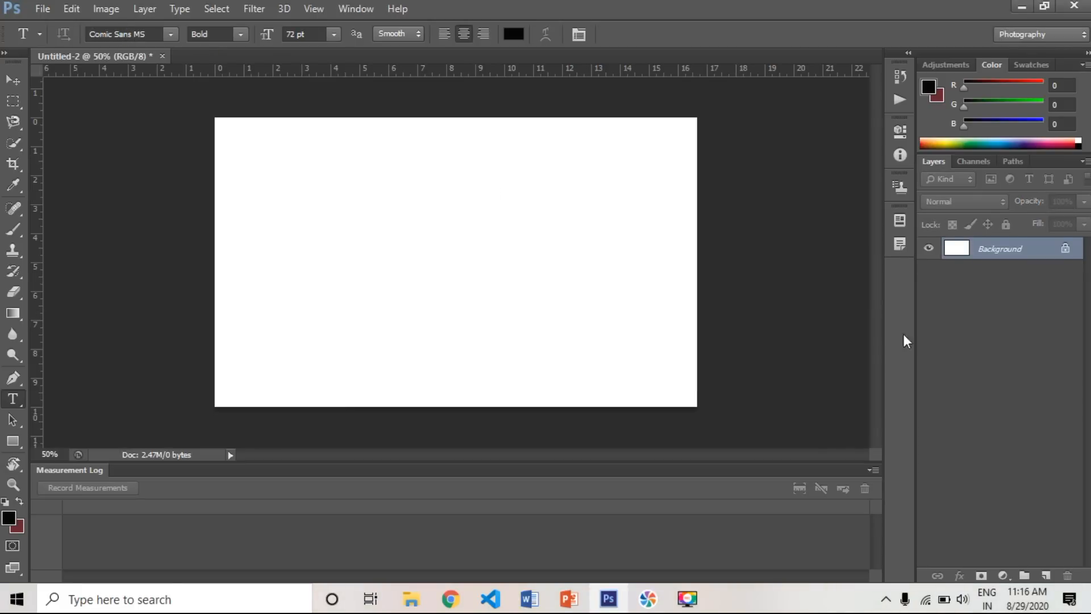
pyautogui.click(1045, 576)
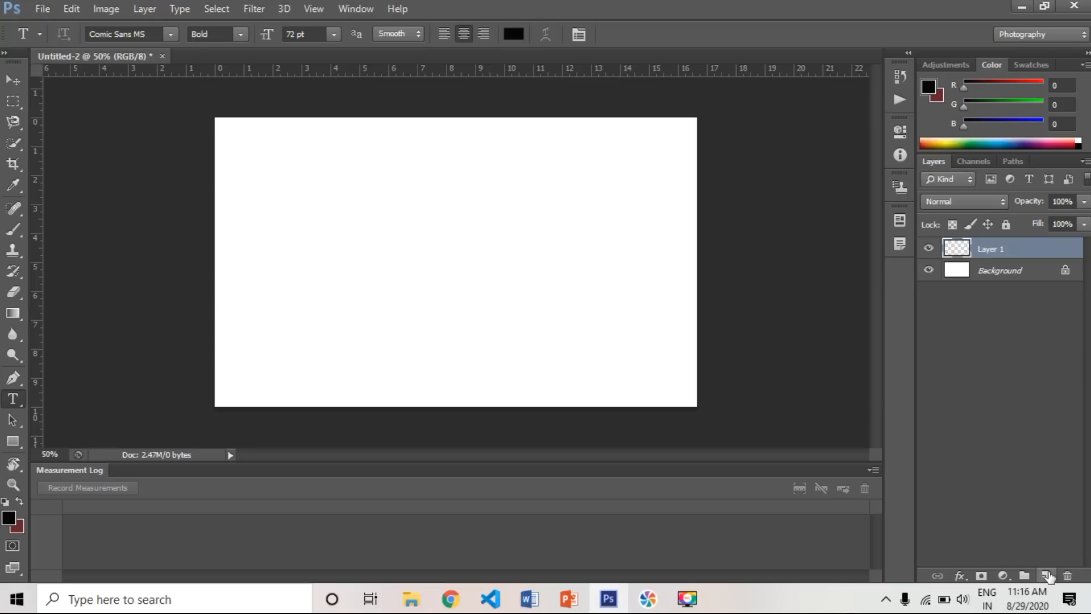
pyautogui.click(365, 181)
pyautogui.write('iam')
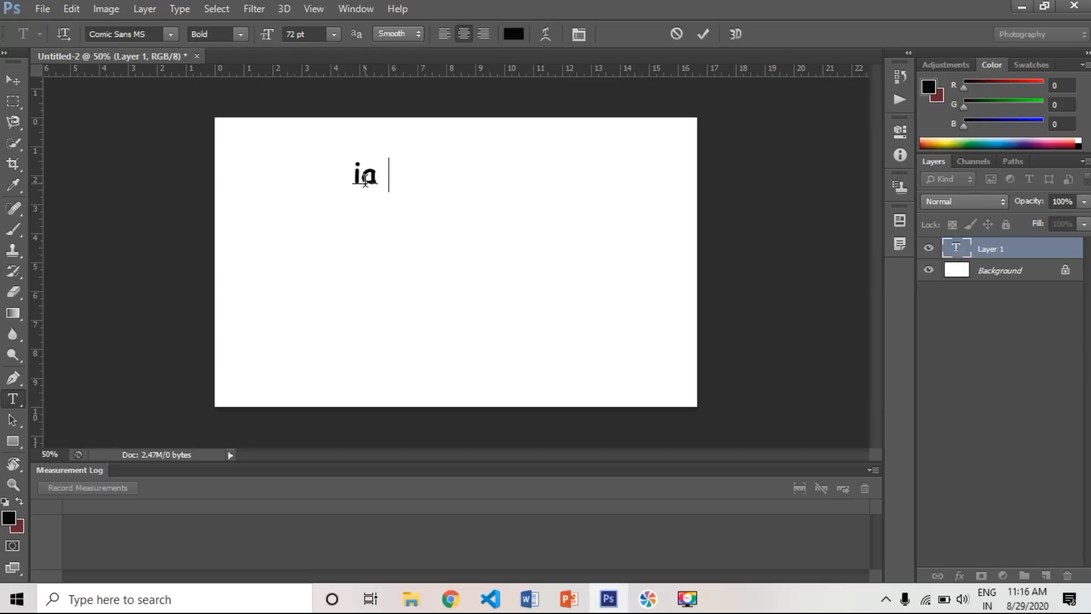
pyautogui.press('BackSpace')
pyautogui.press('BackSpace')
pyautogui.write('am ehtisha:m')
pyautogui.press('BackSpace')
pyautogui.press('BackSpace')
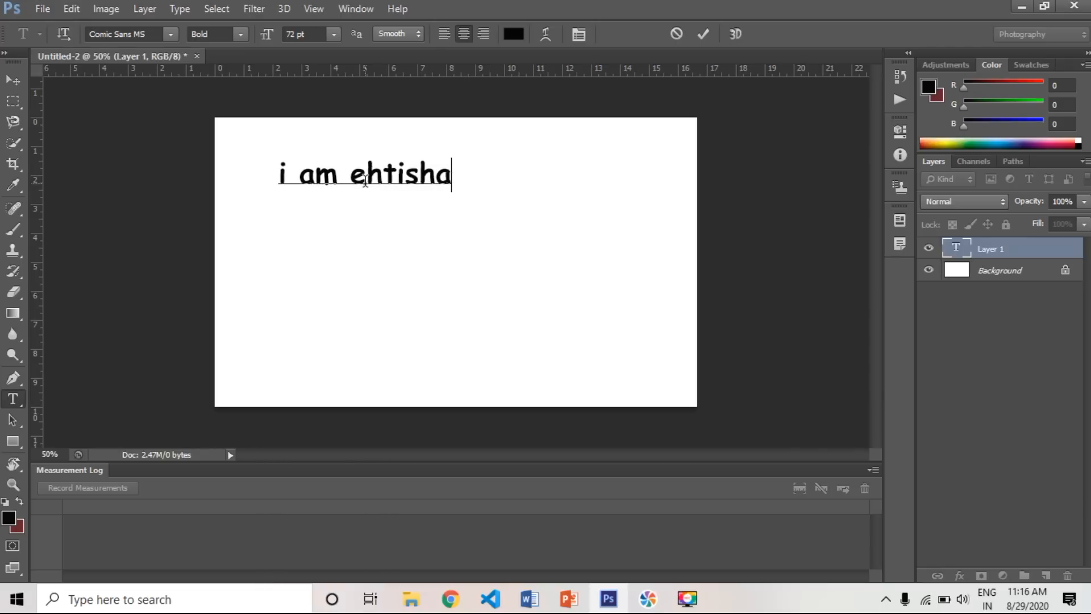
pyautogui.write('m')
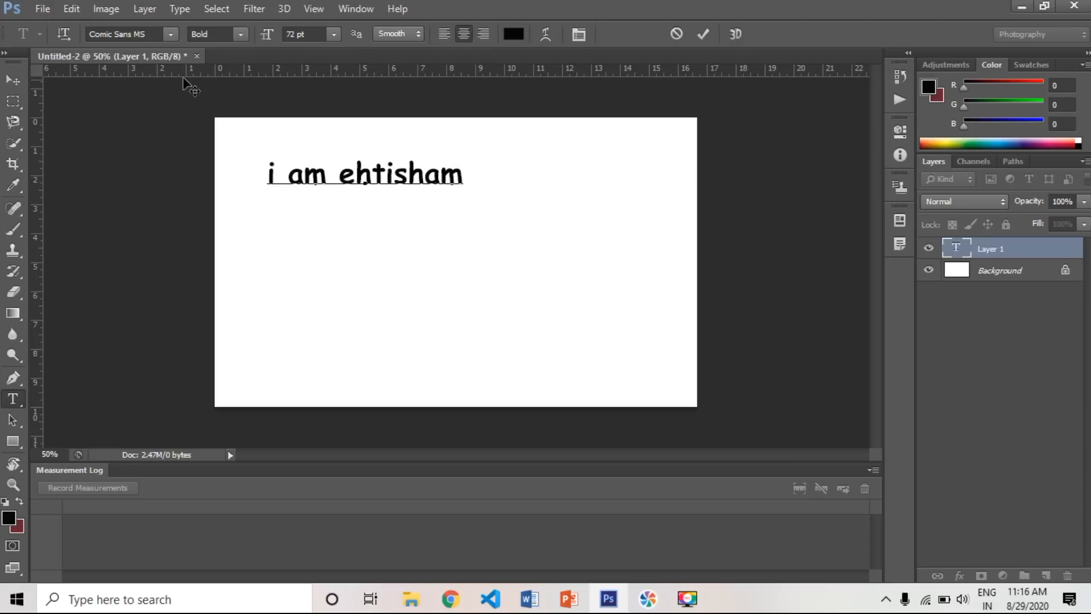
# Step: Select the whole introduction line and switch its font style to Italic, Regular and back to Bold
pyautogui.click(240, 35)
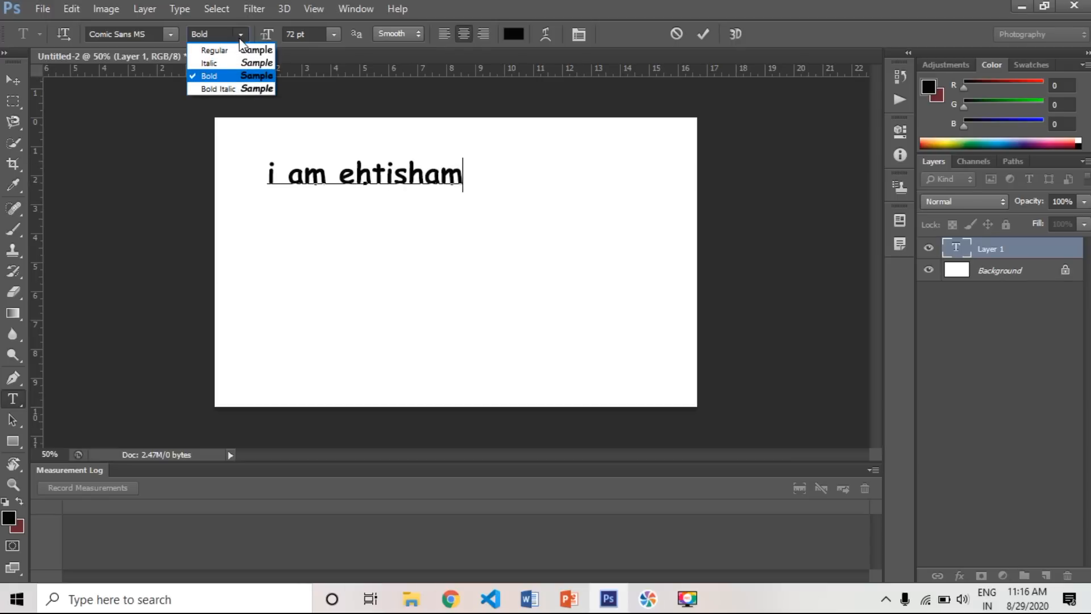
pyautogui.click(425, 178)
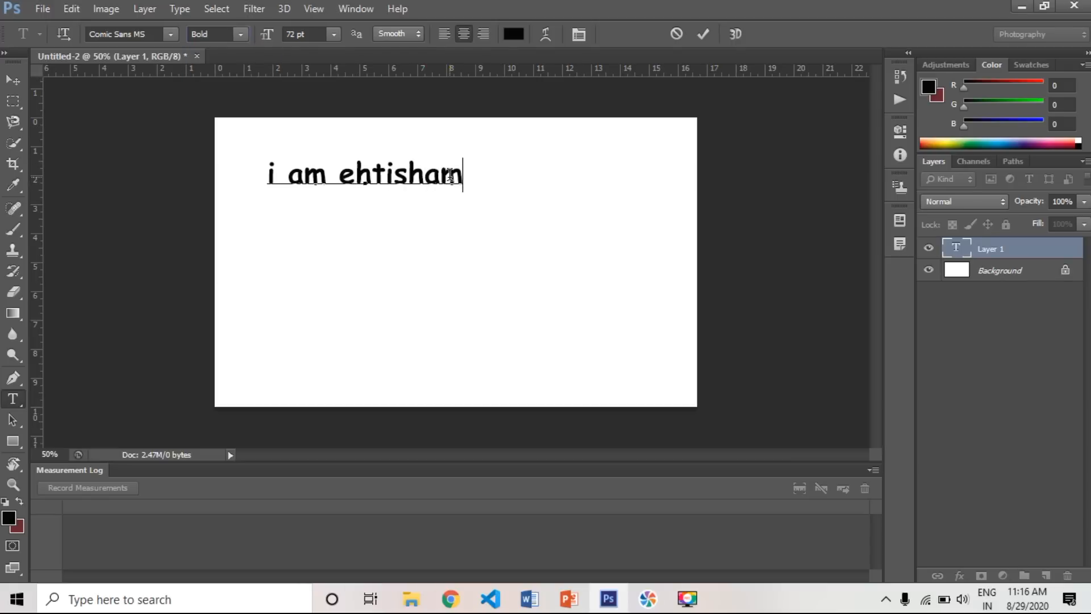
pyautogui.doubleClick(449, 177)
pyautogui.click(449, 176)
pyautogui.click(241, 39)
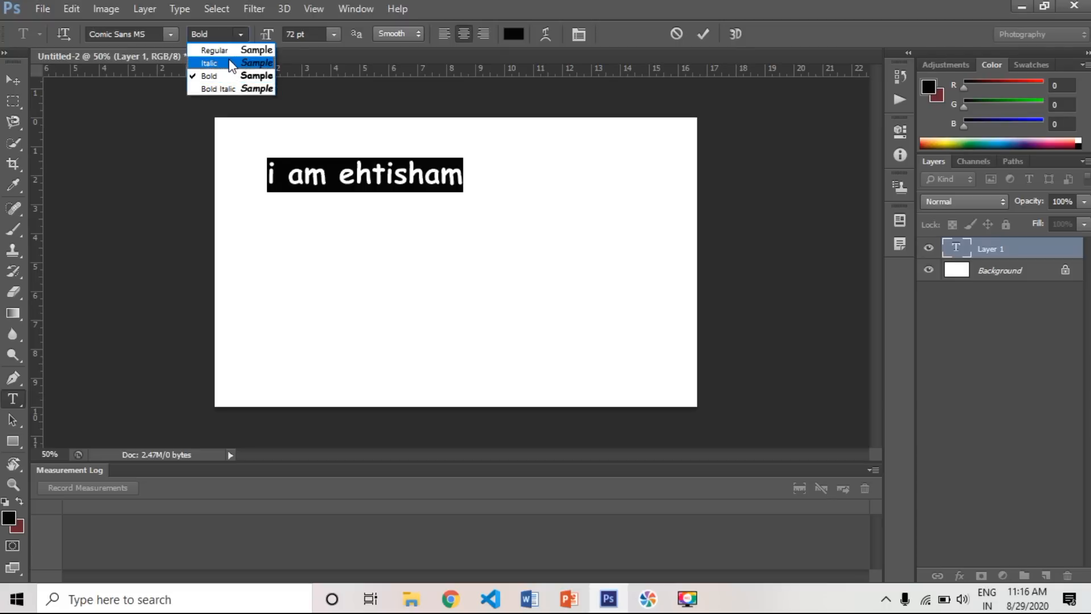
pyautogui.click(232, 64)
pyautogui.click(237, 32)
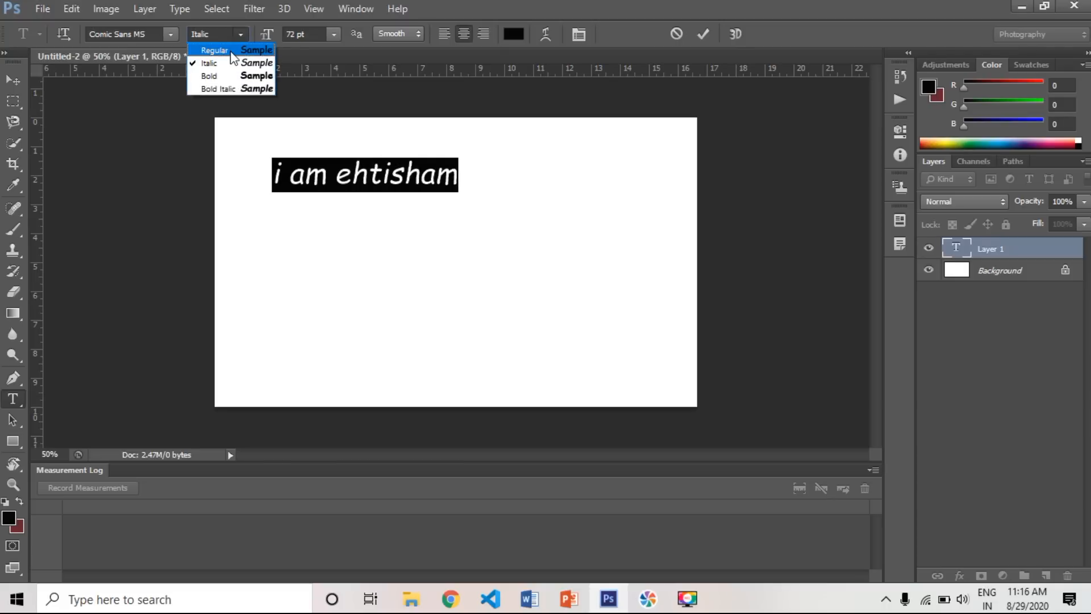
pyautogui.click(233, 52)
pyautogui.click(235, 40)
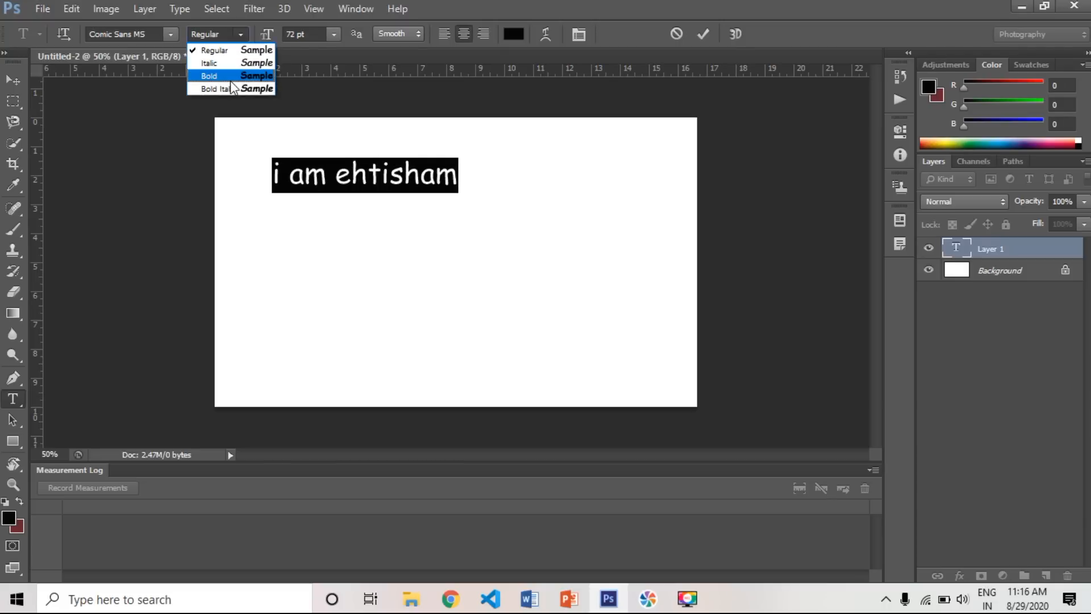
pyautogui.click(230, 79)
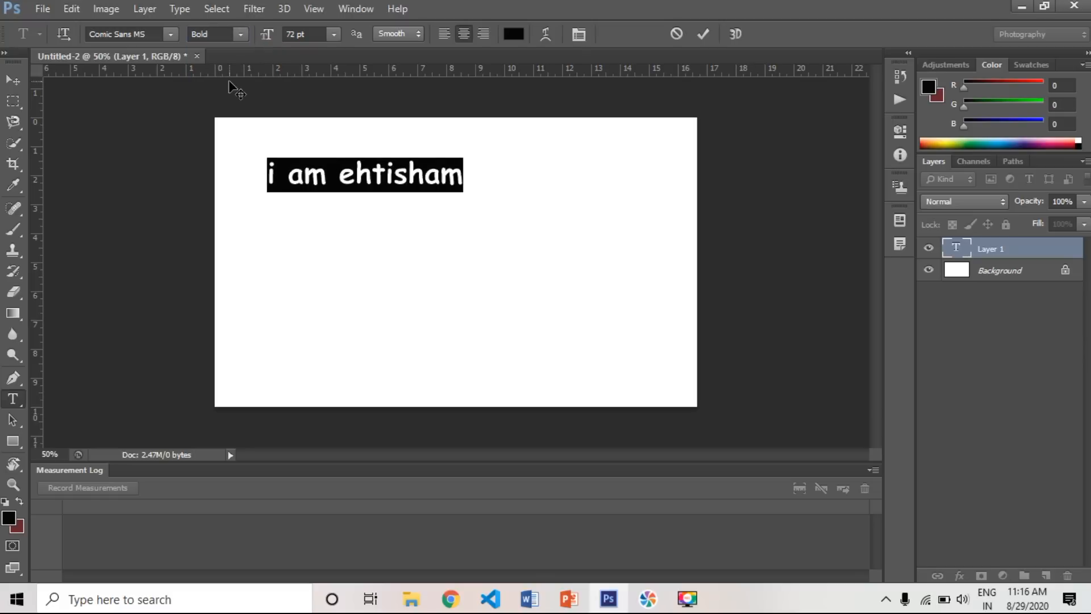
pyautogui.click(350, 186)
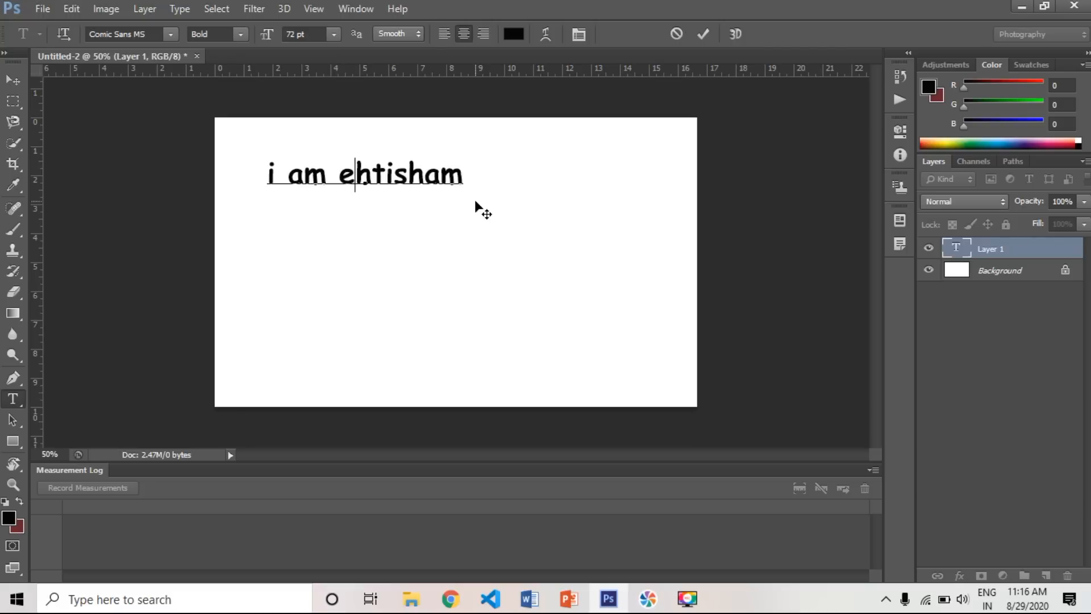
# Step: Add a second line reading "second line text" below the introduction
pyautogui.click(460, 176)
pyautogui.write('nes')
pyautogui.press('BackSpace')
pyautogui.press('BackSpace')
pyautogui.press('BackSpace')
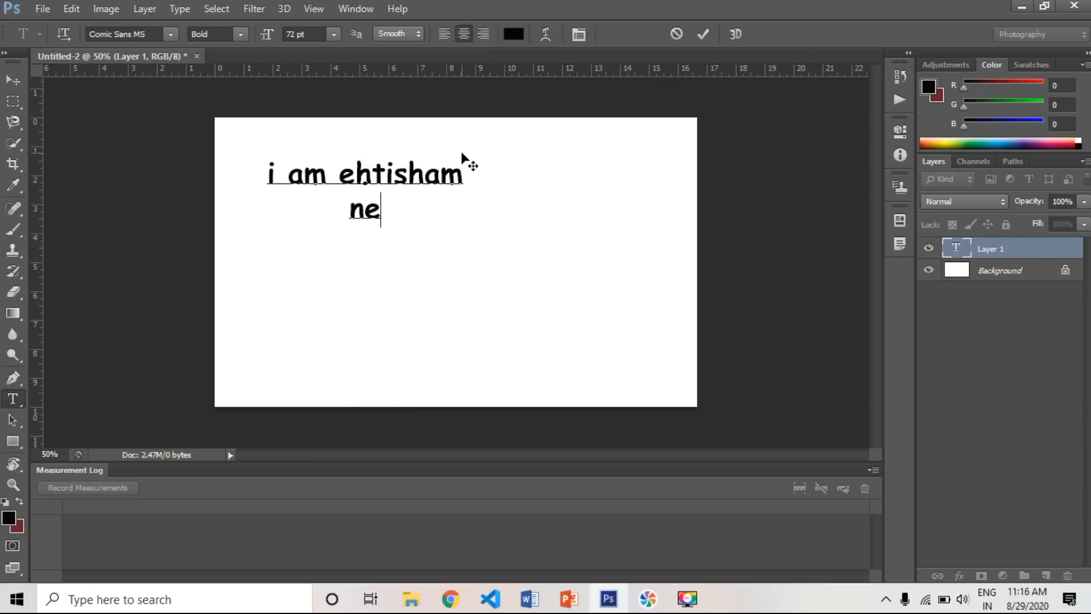
pyautogui.write('seconf')
pyautogui.press('BackSpace')
pyautogui.write('nf')
pyautogui.press('BackSpace')
pyautogui.write('d l')
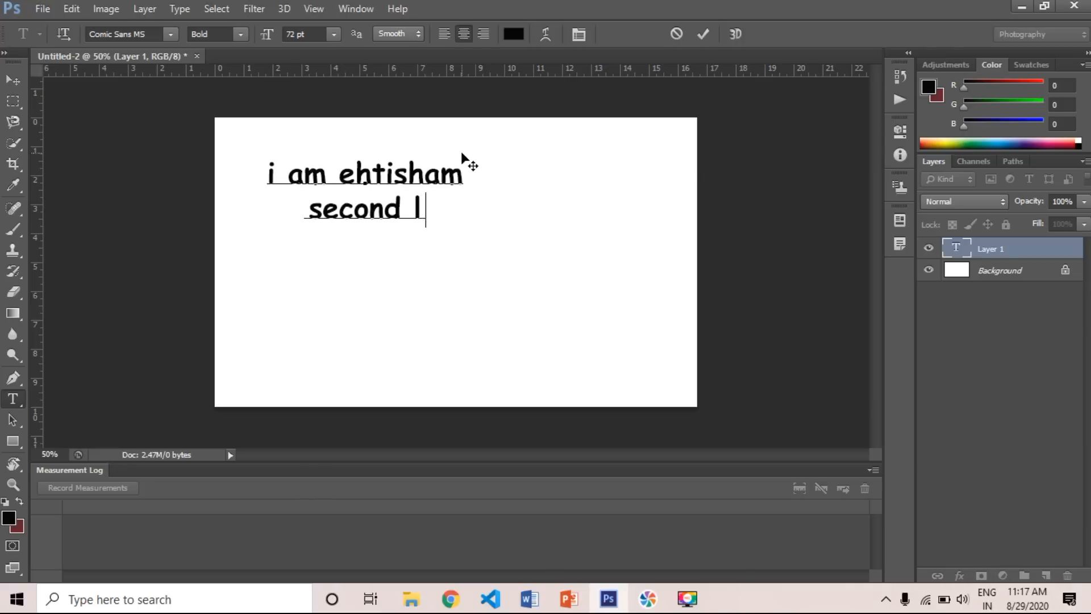
pyautogui.write('ine text')
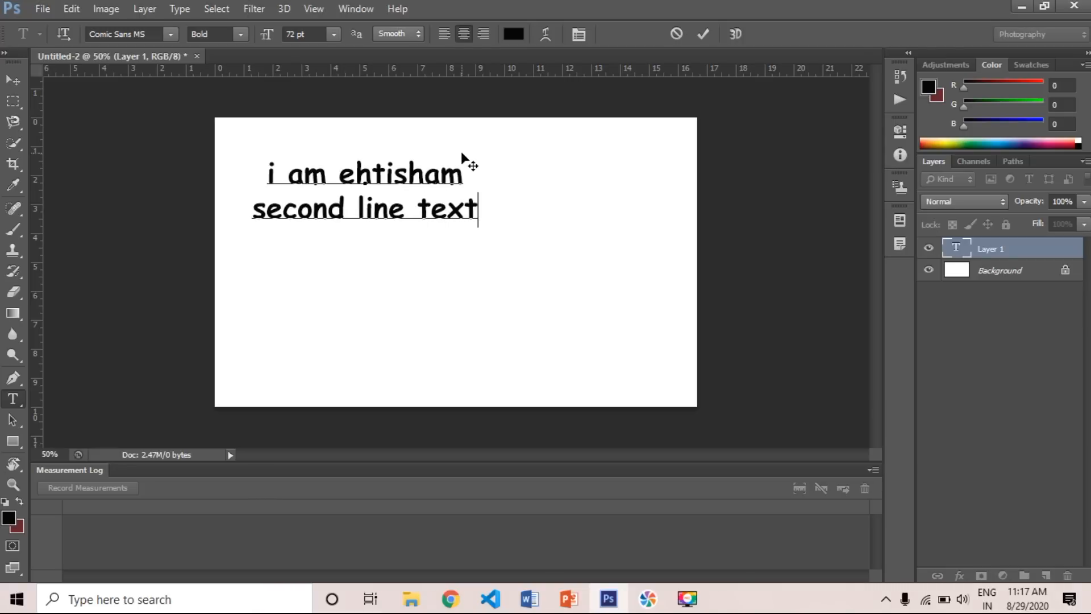
pyautogui.press('Return')
pyautogui.press('BackSpace')
# Step: Try left alignment on the second line, and add a left-aligned third line reading "hy i am third line"
pyautogui.click(439, 32)
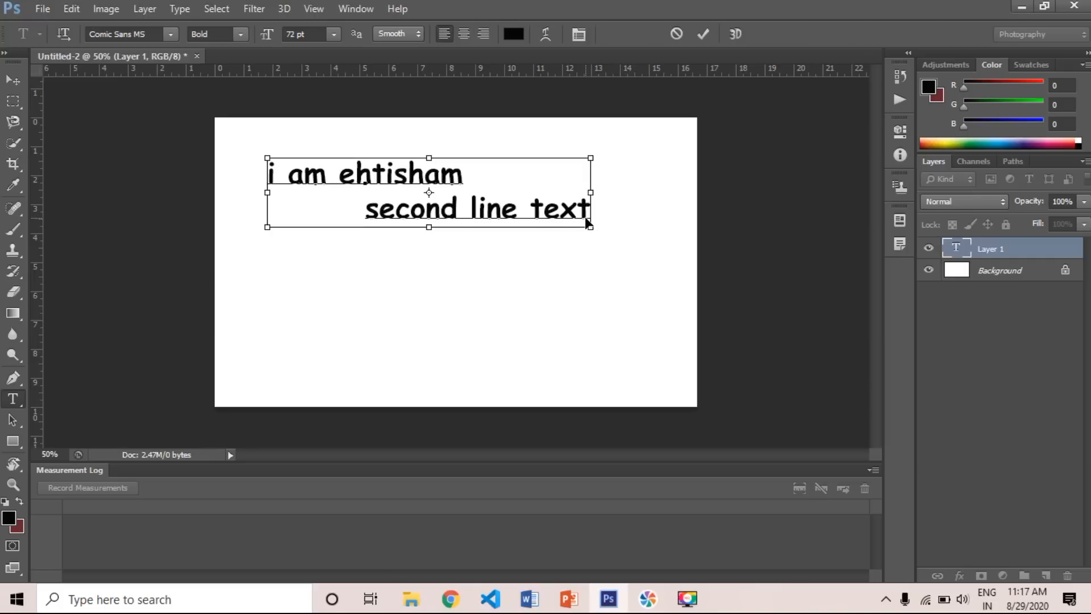
pyautogui.hotkey('ctrl', 'shift', 'c')
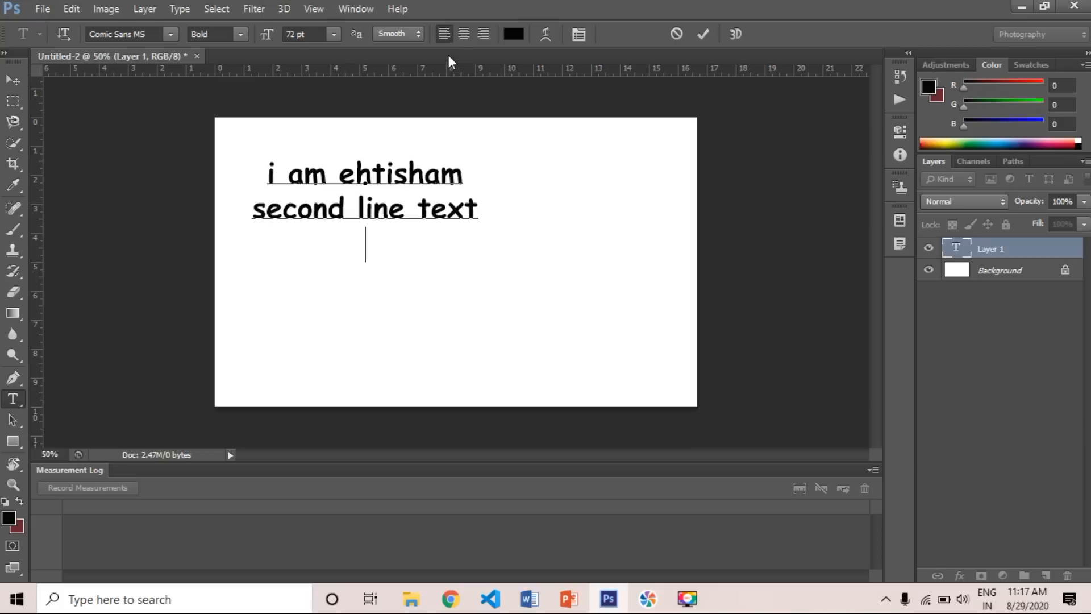
pyautogui.write('hy')
pyautogui.write('iam')
pyautogui.press('BackSpace')
pyautogui.press('BackSpace')
pyautogui.press('BackSpace')
pyautogui.write('am thie')
pyautogui.press('BackSpace')
pyautogui.write('rd line')
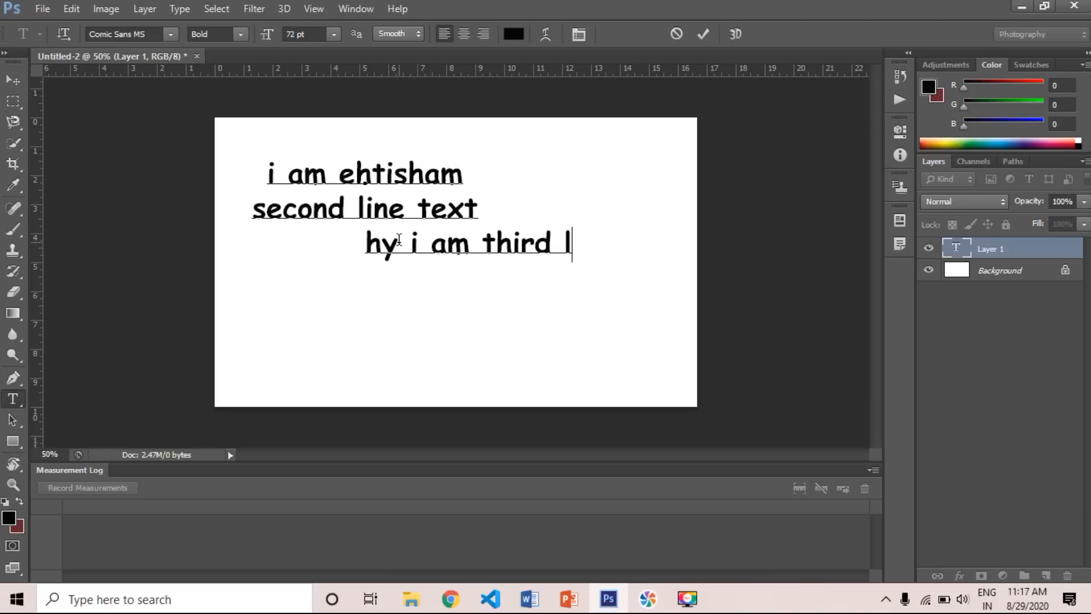
# Step: Select the third line and cycle its alignment through centre, right and left, finishing with it centred
pyautogui.tripleClick(449, 243)
pyautogui.click(462, 34)
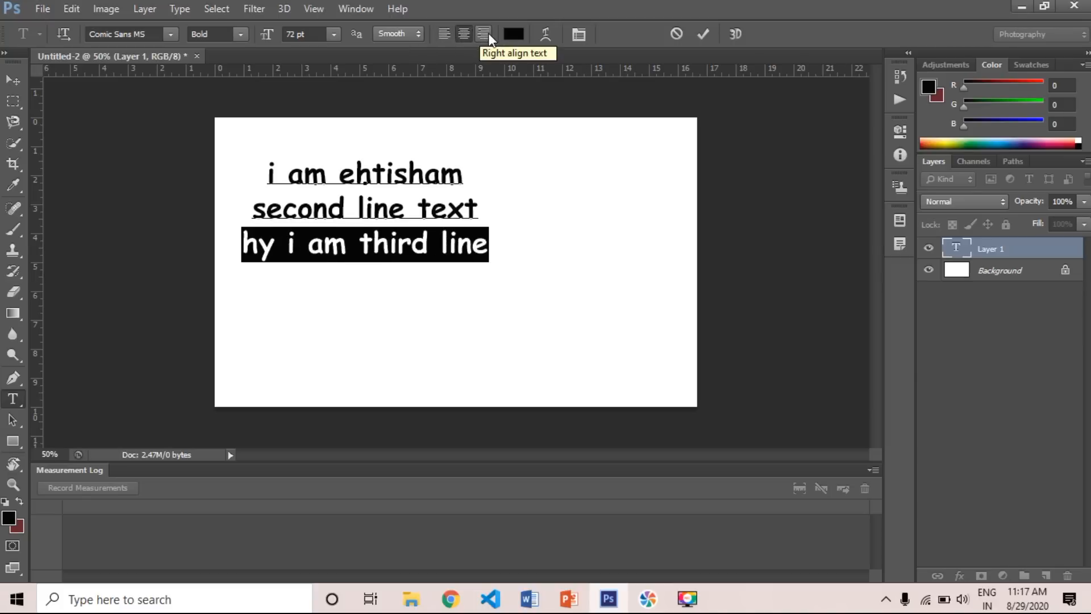
pyautogui.click(488, 35)
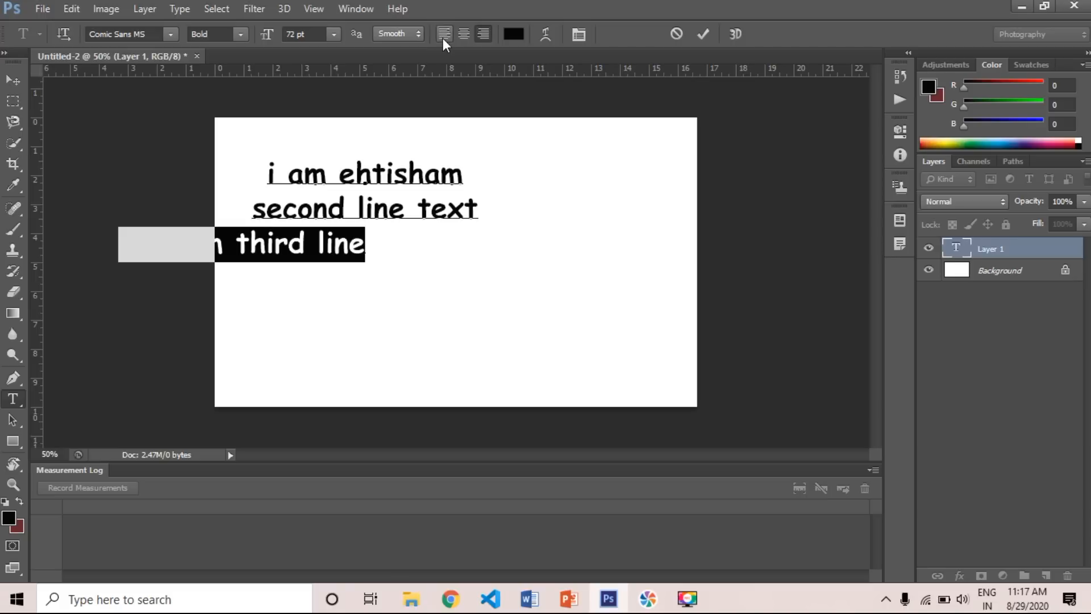
pyautogui.click(443, 35)
pyautogui.click(462, 35)
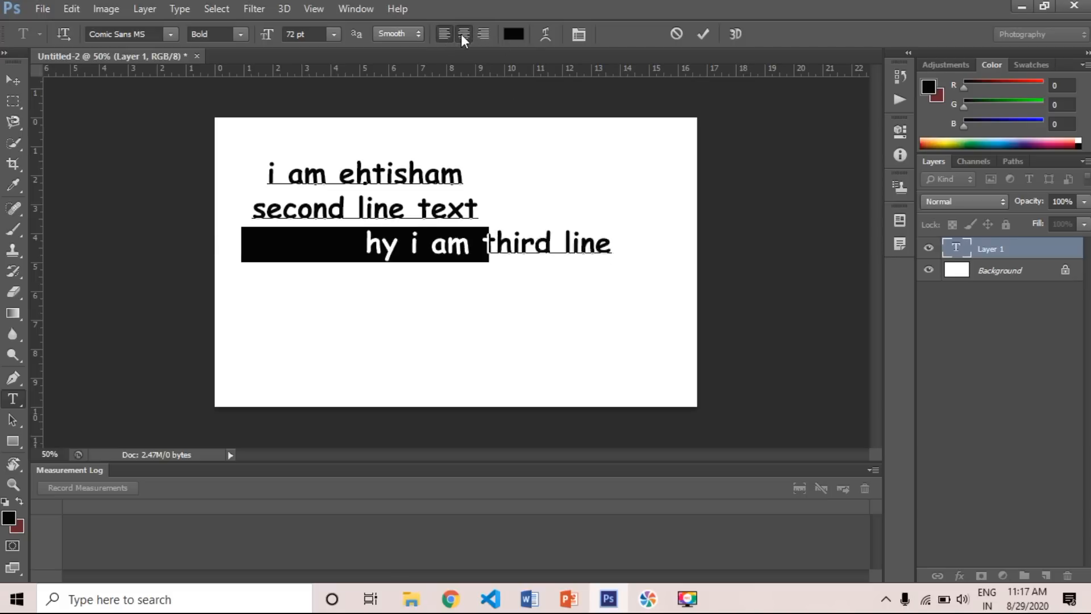
# Step: Colour the word "line" in the third line bright red
pyautogui.click(487, 246)
pyautogui.moveTo(486, 246); pyautogui.dragTo(441, 245)
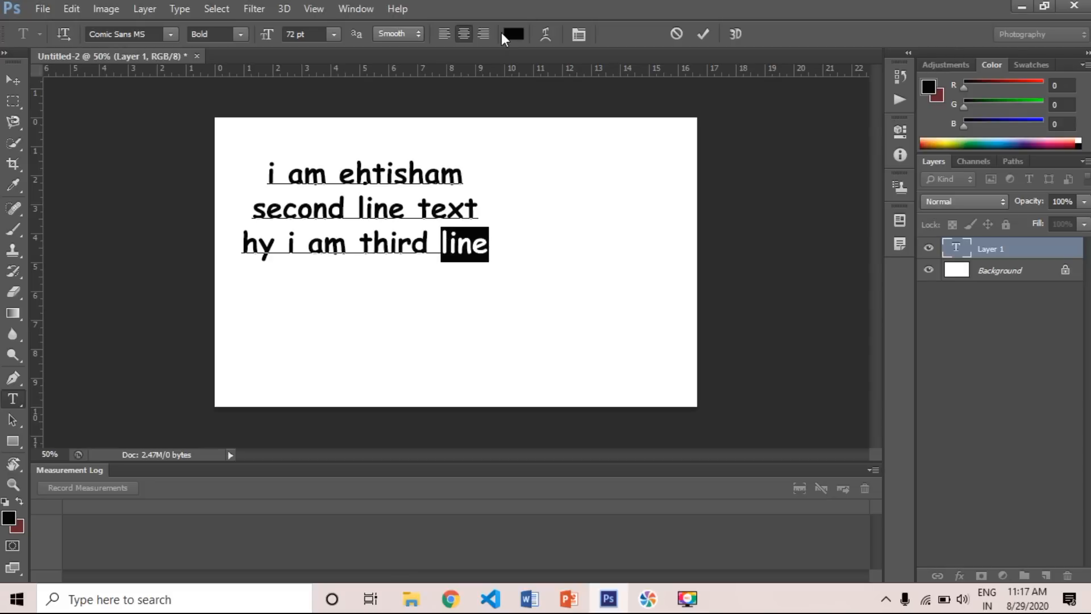
pyautogui.click(514, 34)
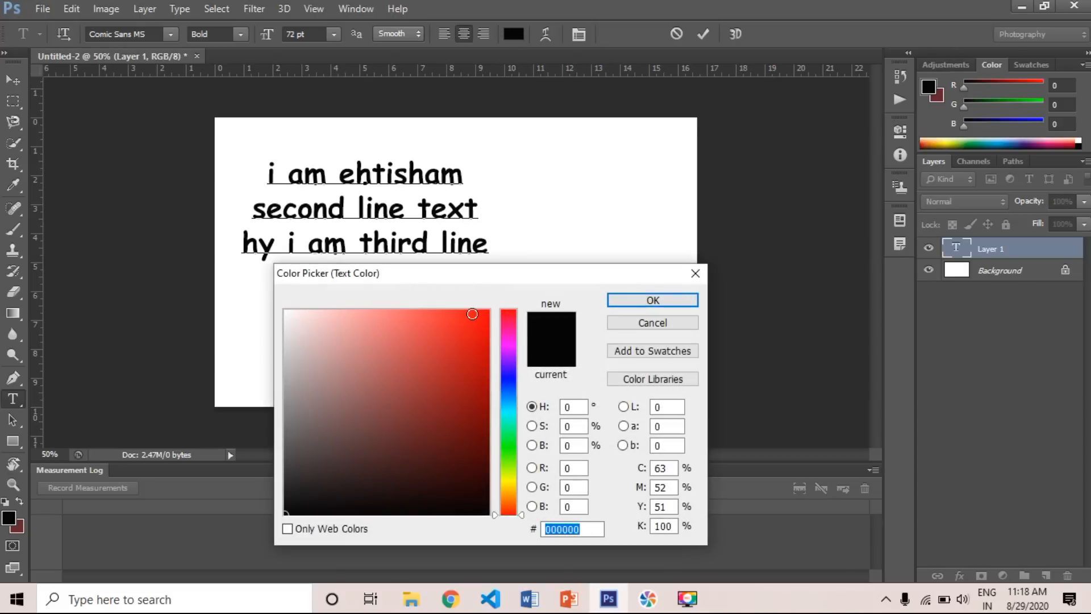
pyautogui.click(472, 314)
pyautogui.click(642, 301)
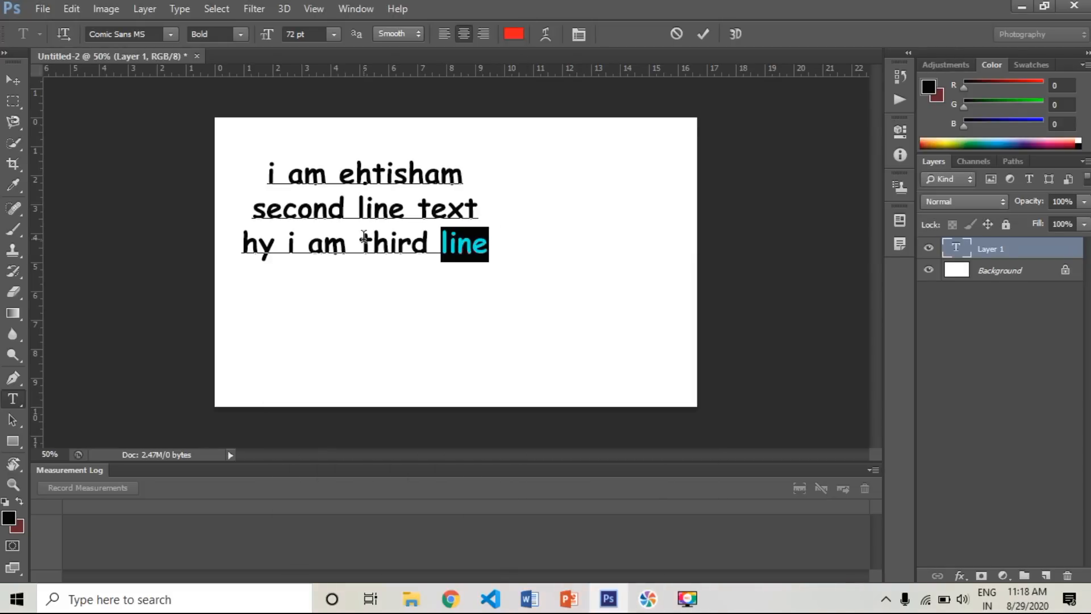
# Step: Colour the word "line" in the second line blue, using colour 2cb2c6
pyautogui.doubleClick(402, 208)
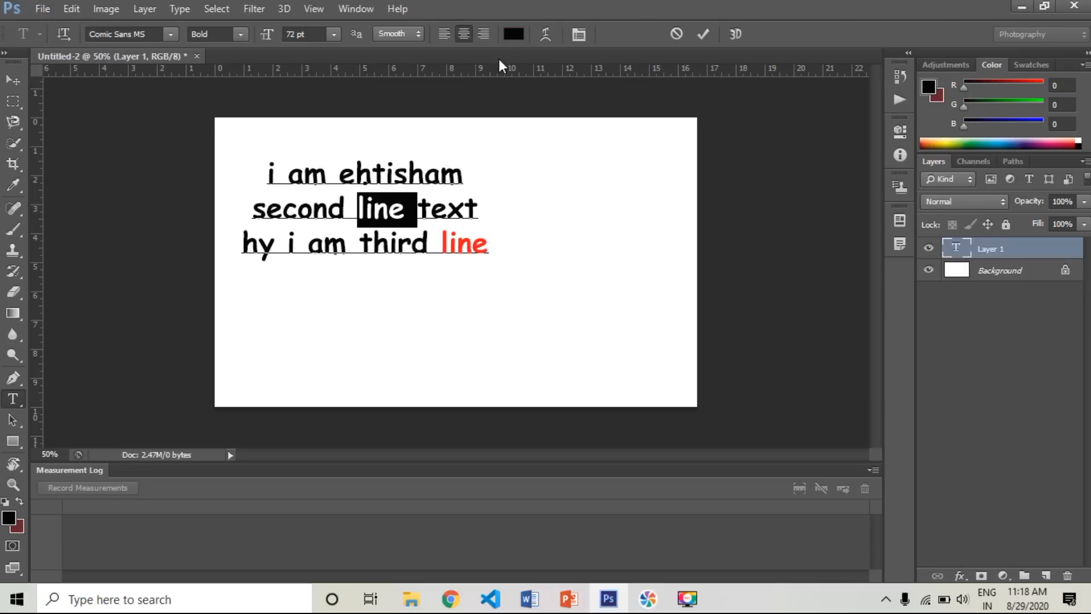
pyautogui.click(514, 34)
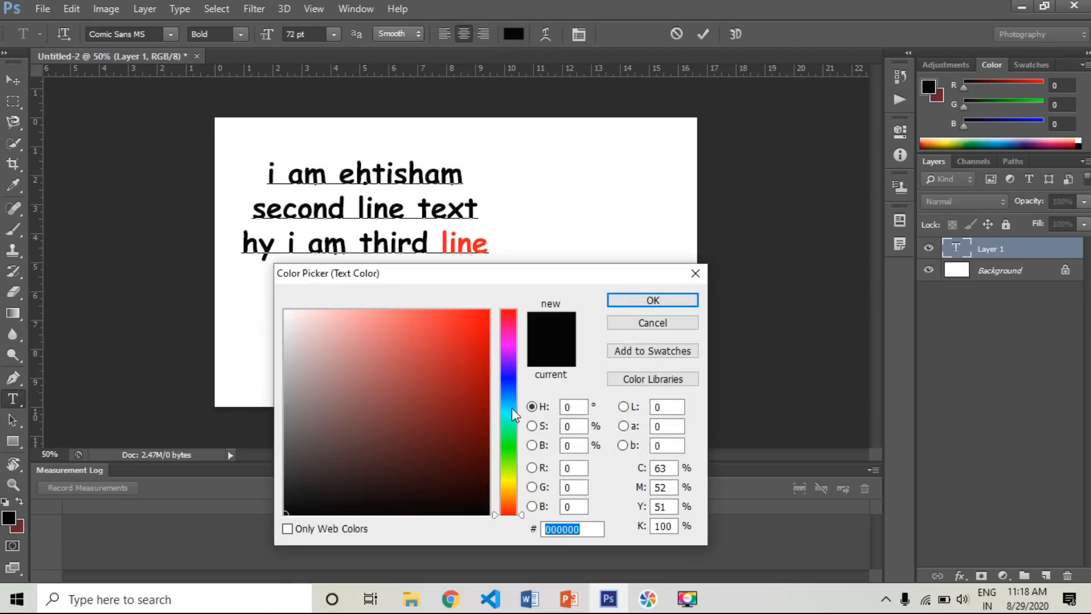
pyautogui.click(511, 407)
pyautogui.click(443, 356)
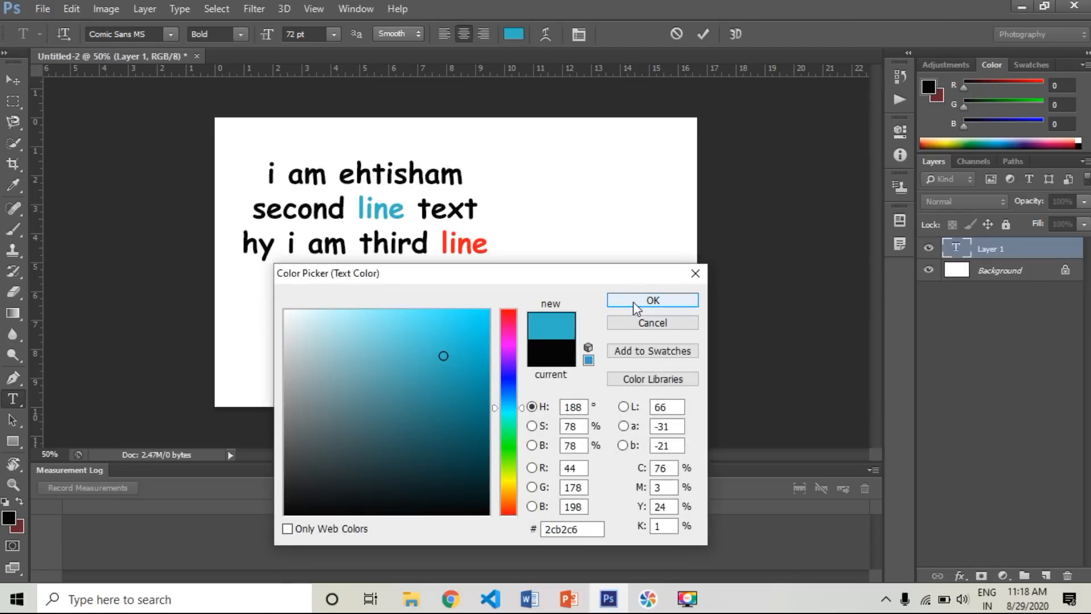
pyautogui.click(636, 301)
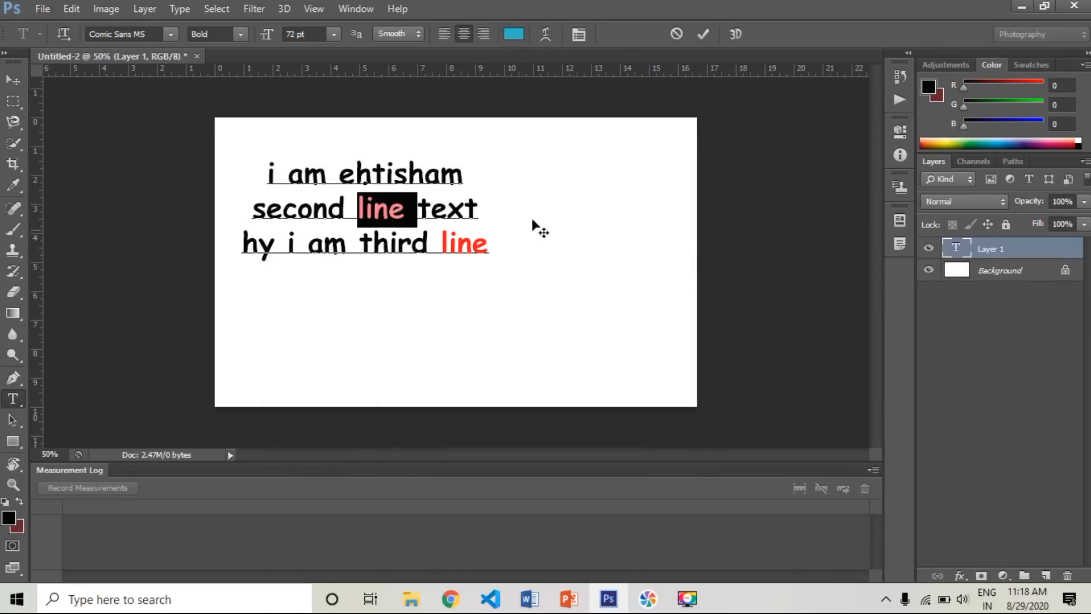
# Step: Select all three lines of text and set their colour to red fc1111
pyautogui.click(478, 213)
pyautogui.moveTo(486, 246); pyautogui.dragTo(256, 150)
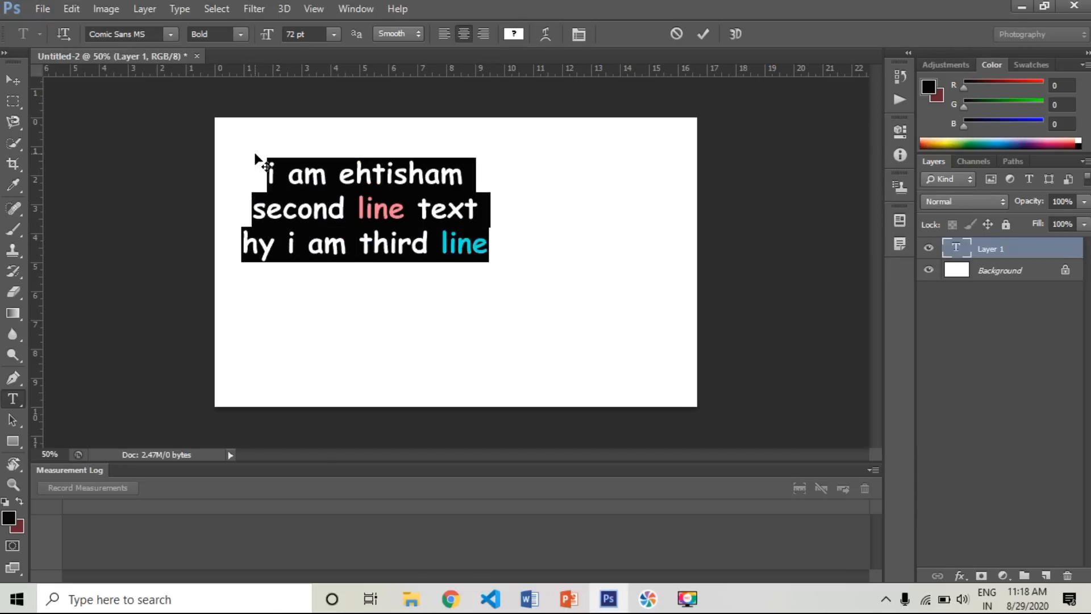
pyautogui.click(513, 33)
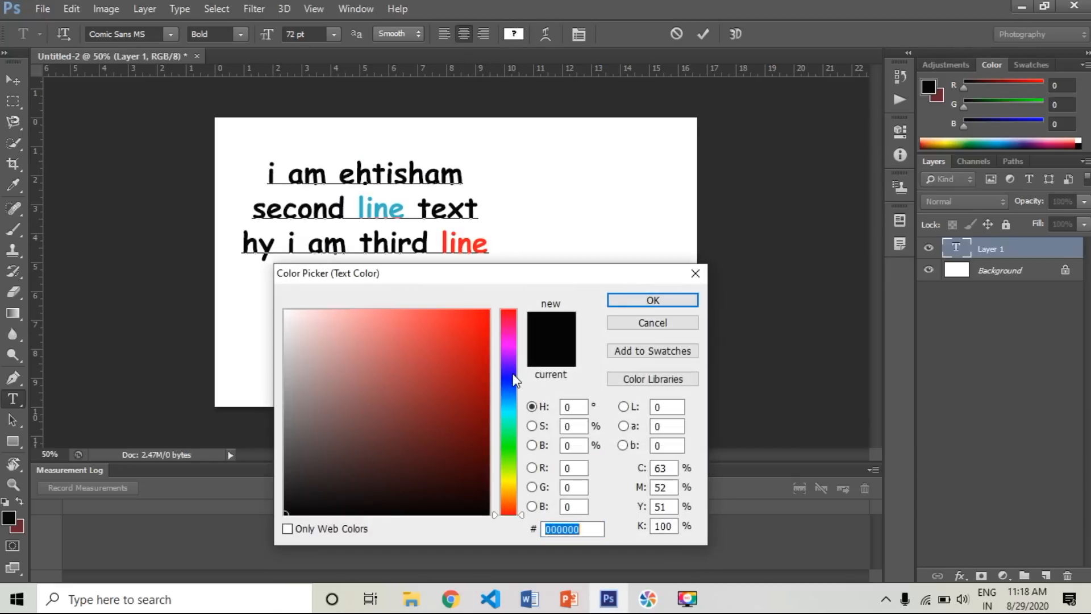
pyautogui.click(476, 312)
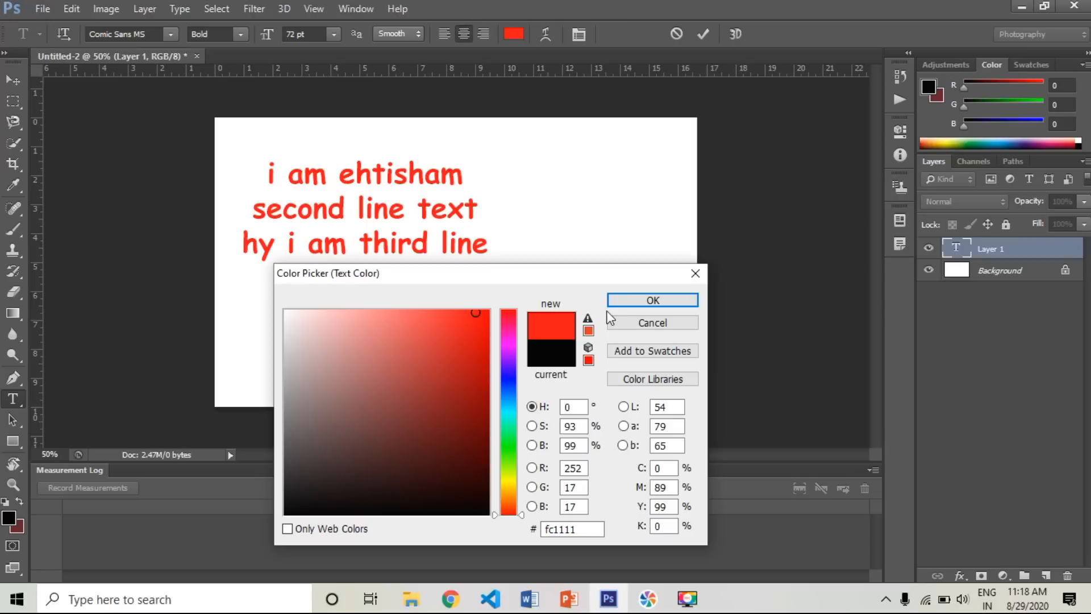
pyautogui.click(625, 302)
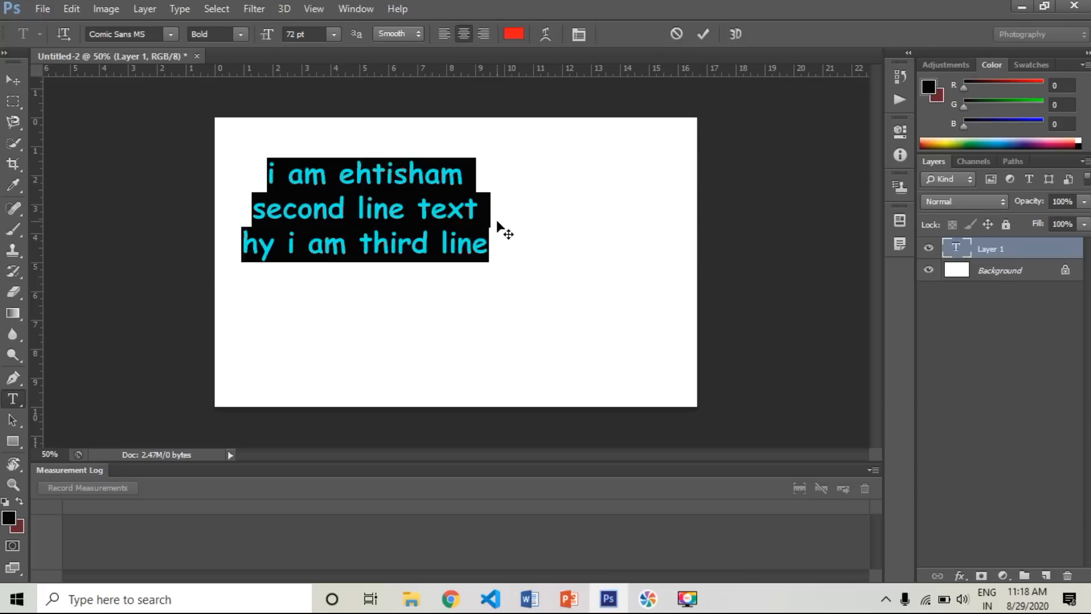
pyautogui.click(488, 237)
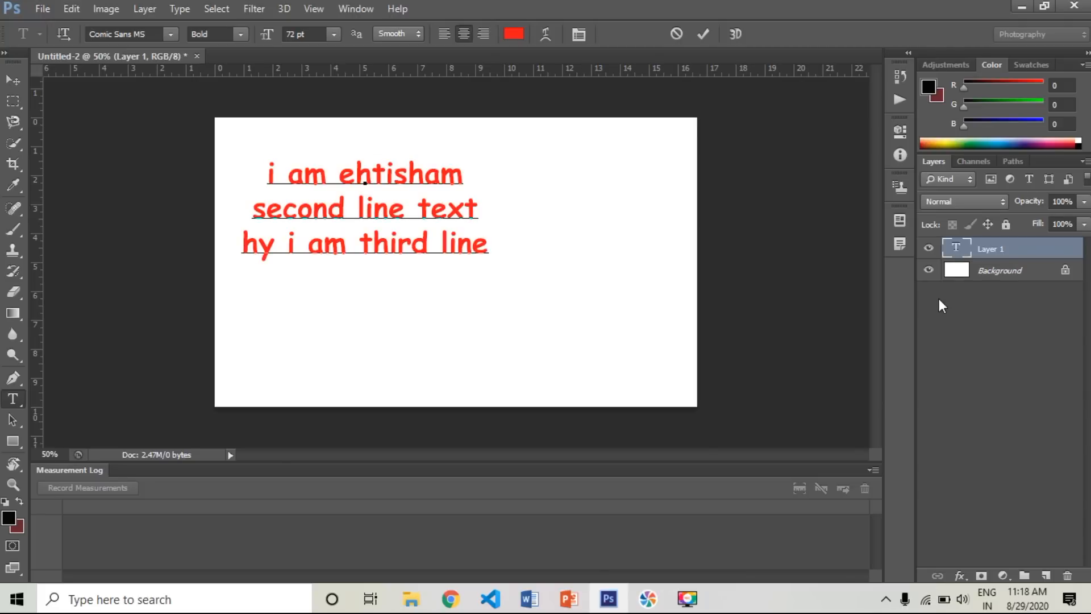
# Step: Commit the text and move its layer about 2.4 inches right and 0.4 inches down with the Move tool
pyautogui.click(996, 272)
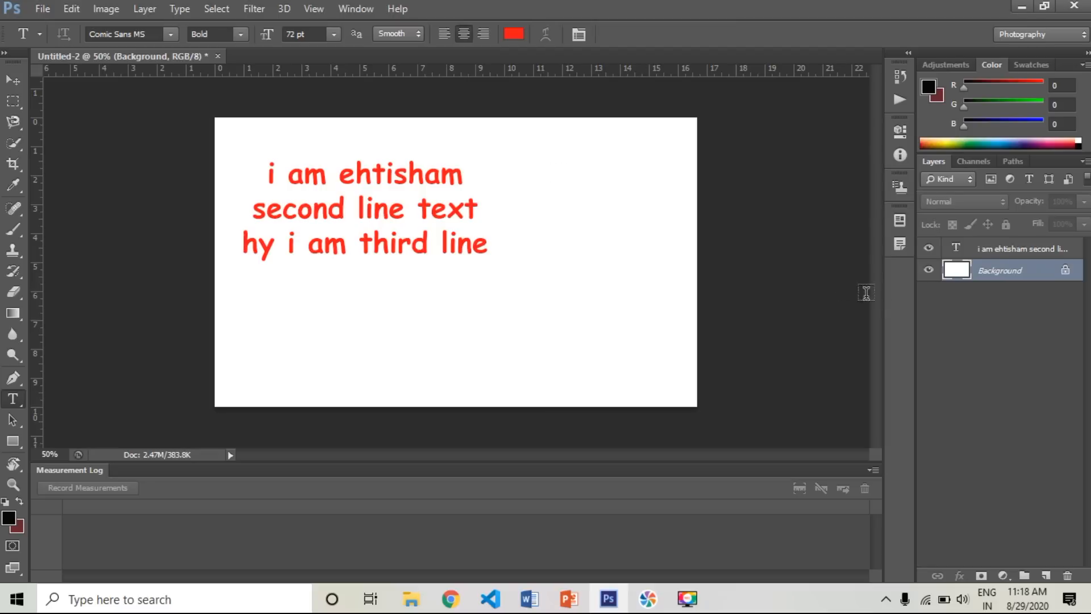
pyautogui.click(14, 81)
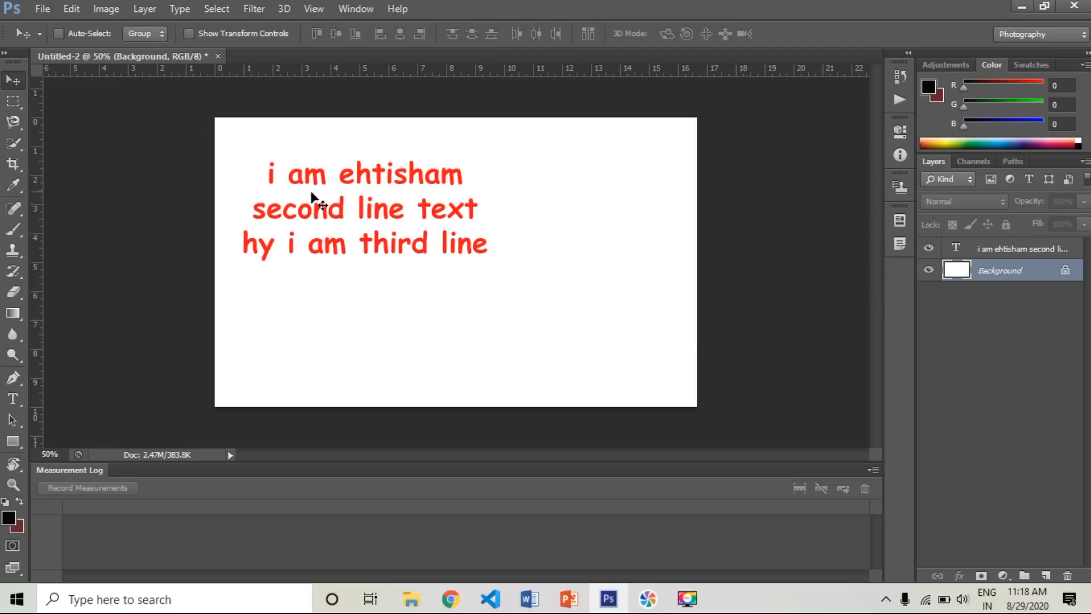
pyautogui.click(1033, 254)
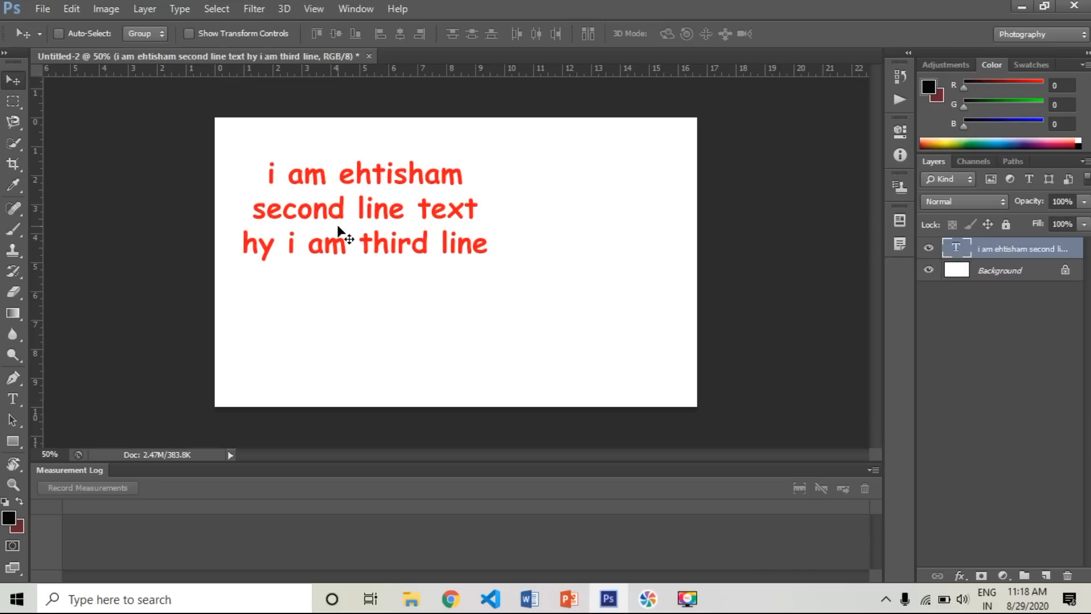
pyautogui.moveTo(343, 230); pyautogui.dragTo(409, 239)
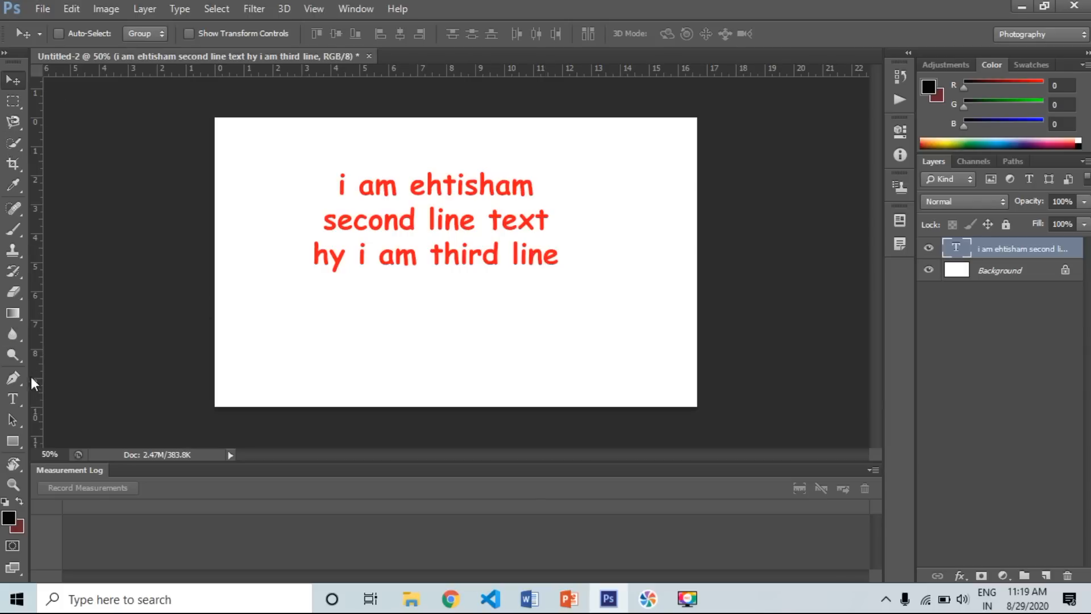
# Step: Insert the test letters "lkjkl;j" after "second" in the second text line and undo the insertion
pyautogui.click(13, 399)
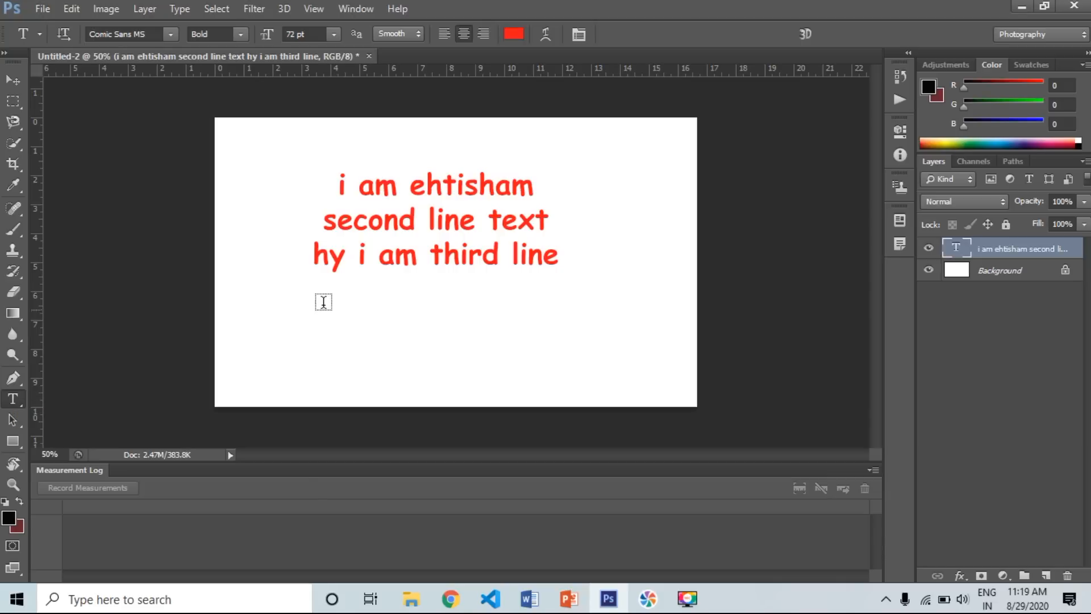
pyautogui.click(413, 214)
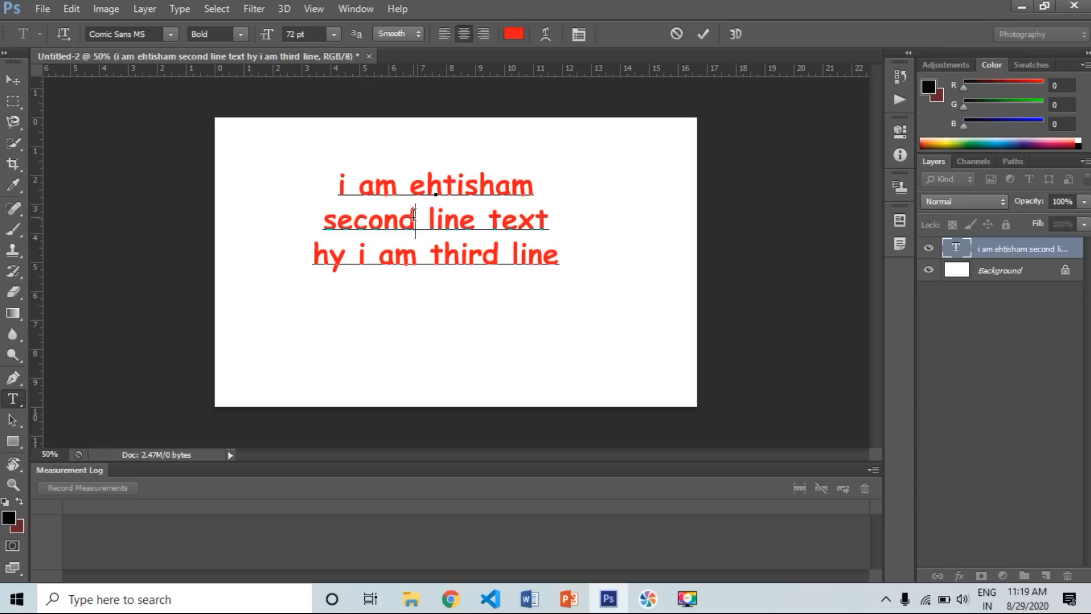
pyautogui.write('lkjkl;j')
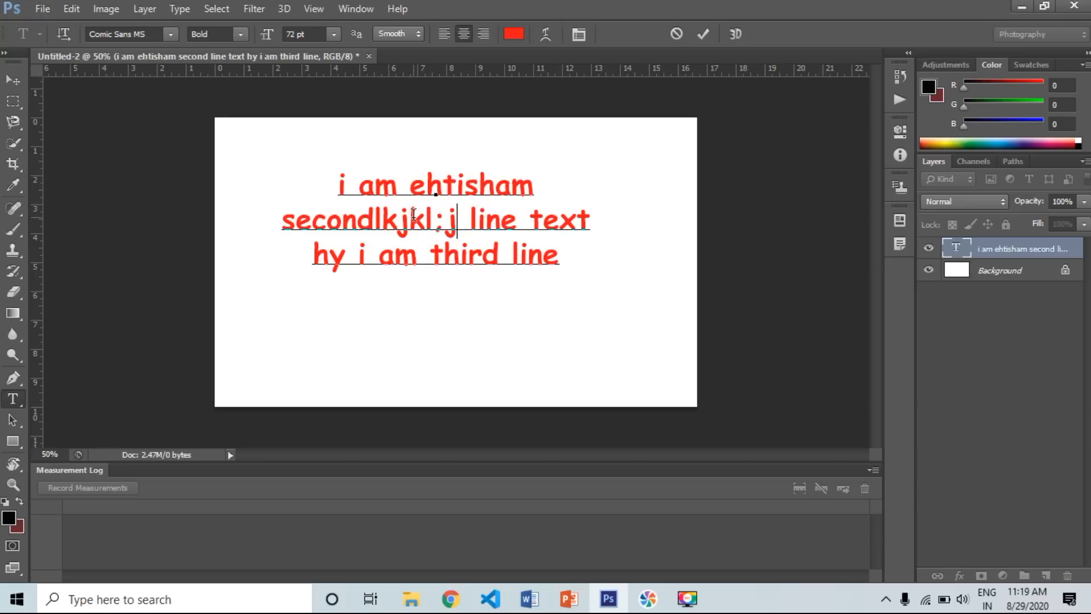
pyautogui.hotkey('ctrl', 'z')
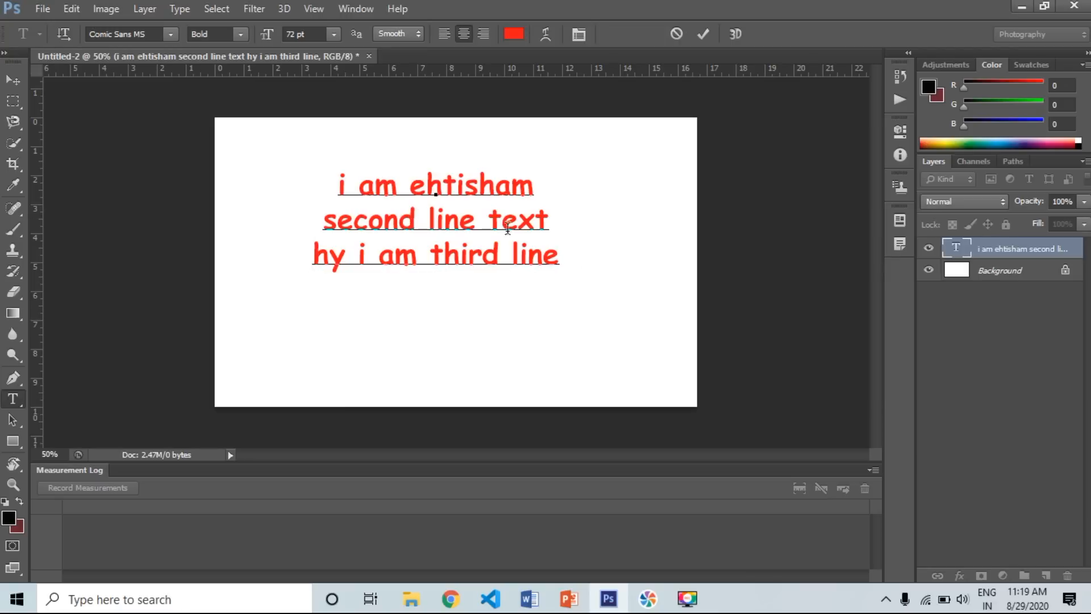
pyautogui.click(561, 255)
# Step: Select the Background layer, switch back to the text layer, and try to reorder the text layer in the stack
pyautogui.click(1005, 273)
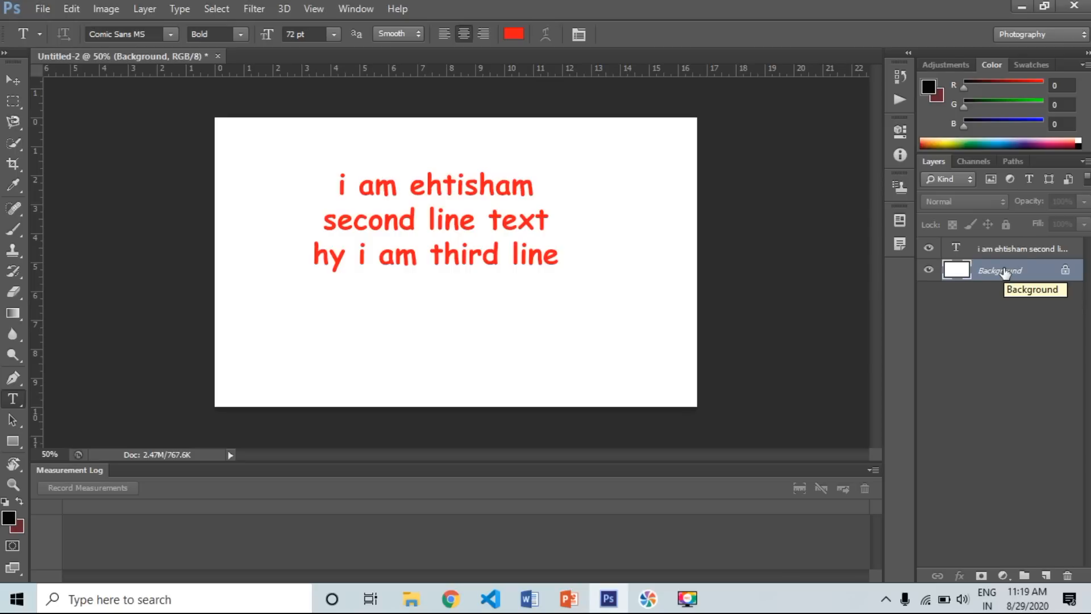
pyautogui.click(1006, 252)
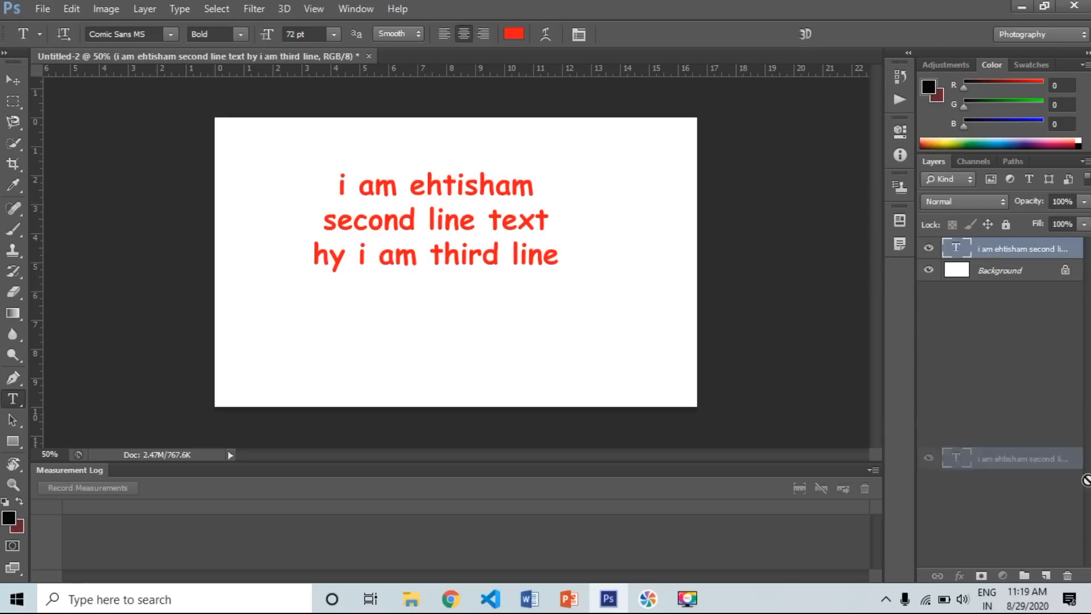
pyautogui.moveTo(1006, 253); pyautogui.dragTo(1027, 263)
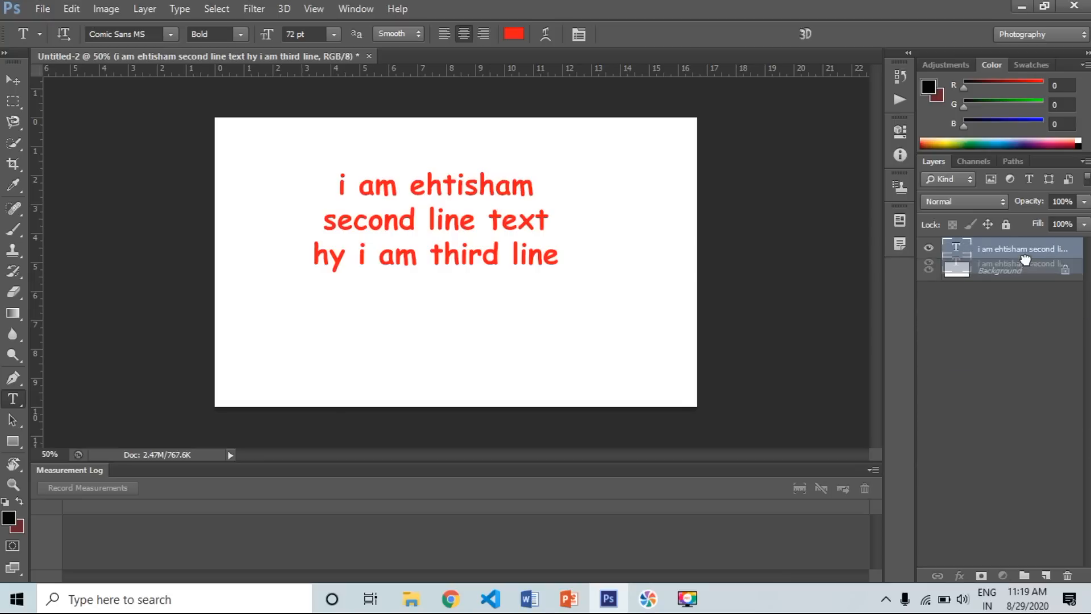
# Step: Hide the text and Background layers, and make only the text layer visible again
pyautogui.click(930, 249)
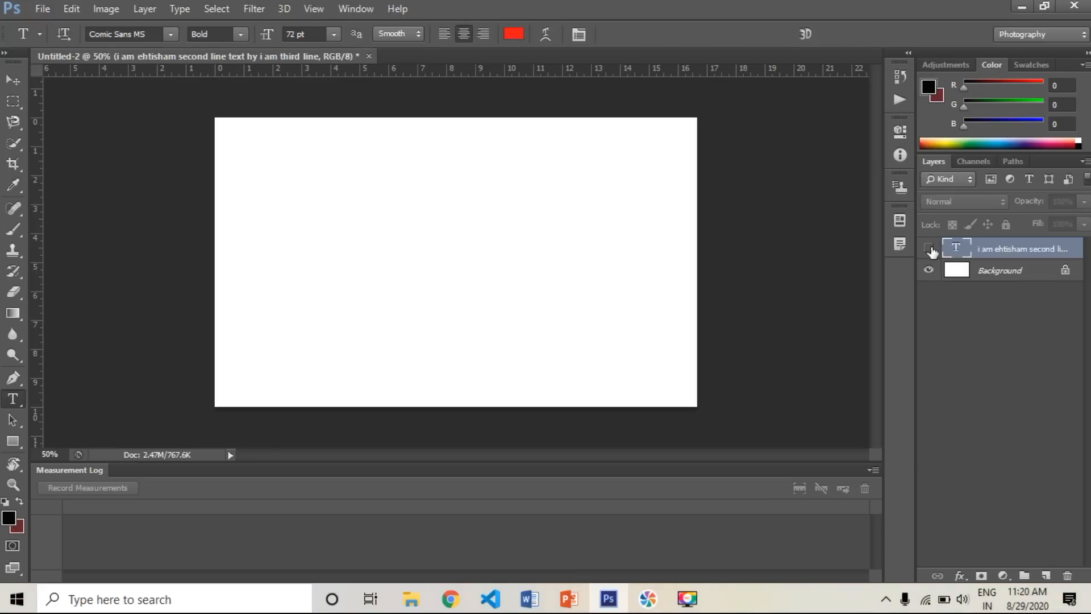
pyautogui.click(928, 271)
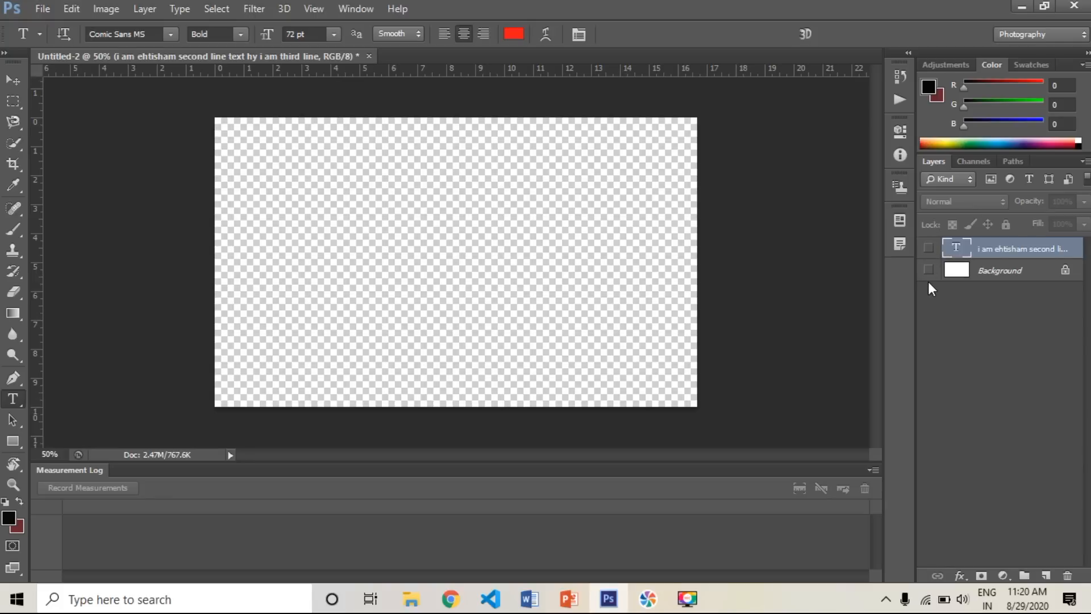
pyautogui.click(929, 250)
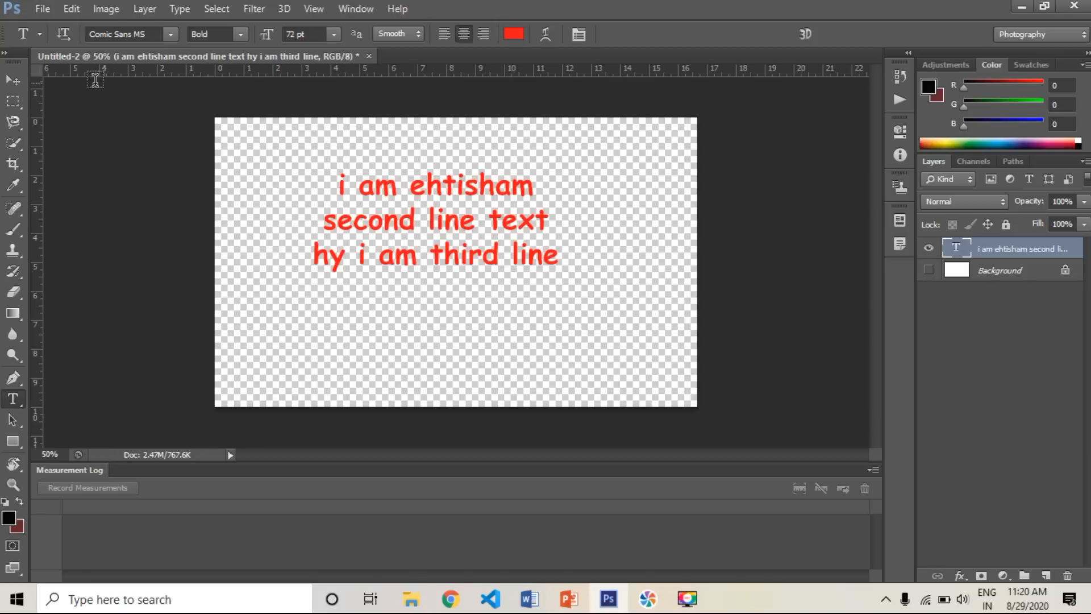
# Step: Move the text layer about 1 inch right and 1 inch down, and make the Background layer visible again
pyautogui.click(15, 81)
pyautogui.moveTo(441, 271); pyautogui.dragTo(505, 307)
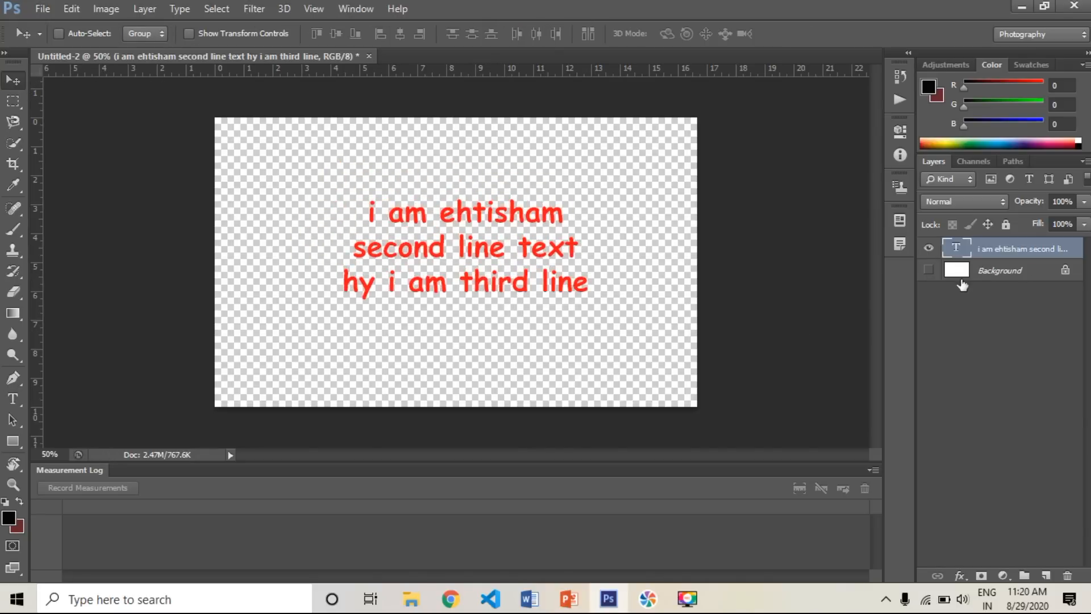
pyautogui.click(929, 271)
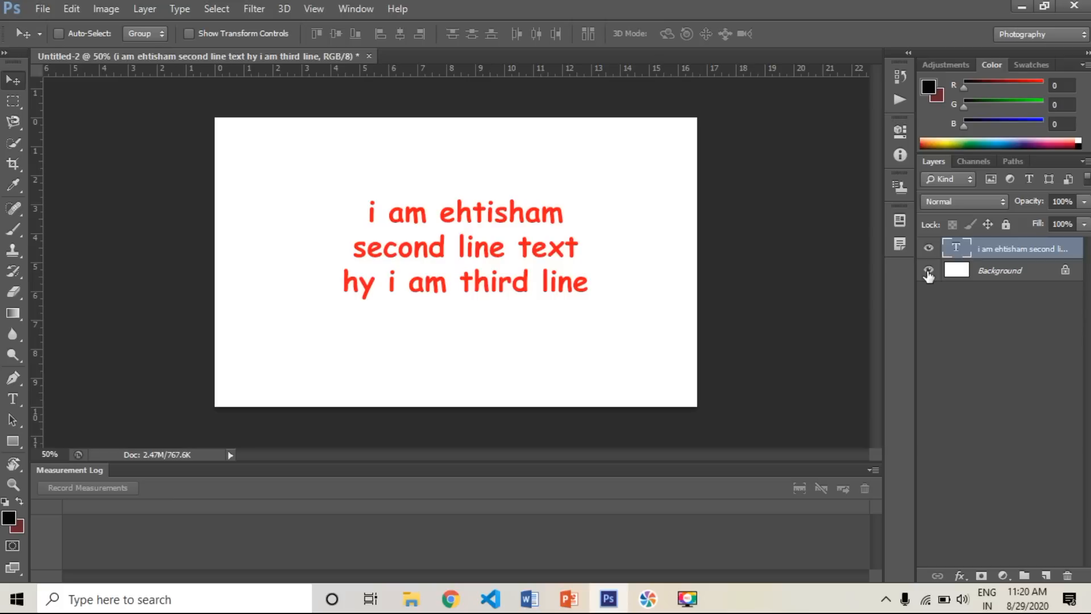
# Step: Examine the text layer's opacity control, keeping it at 100%, and reselect the text layer
pyautogui.click(1084, 201)
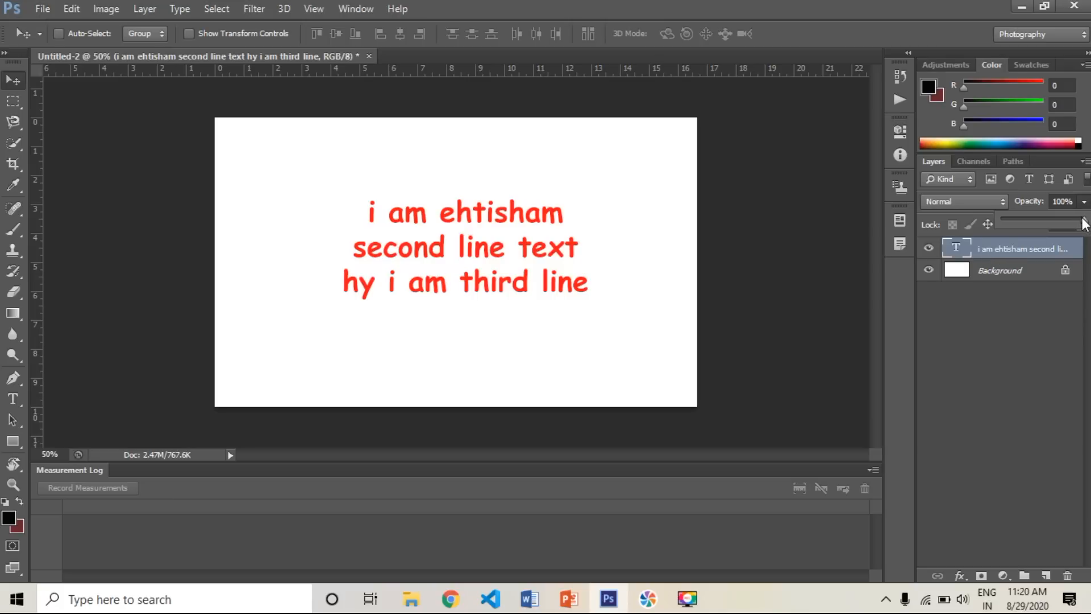
pyautogui.moveTo(1084, 222)
pyautogui.mouseDown()
pyautogui.moveTo(1016, 224)
pyautogui.moveTo(1084, 221)
pyautogui.mouseUp()
pyautogui.click(994, 361)
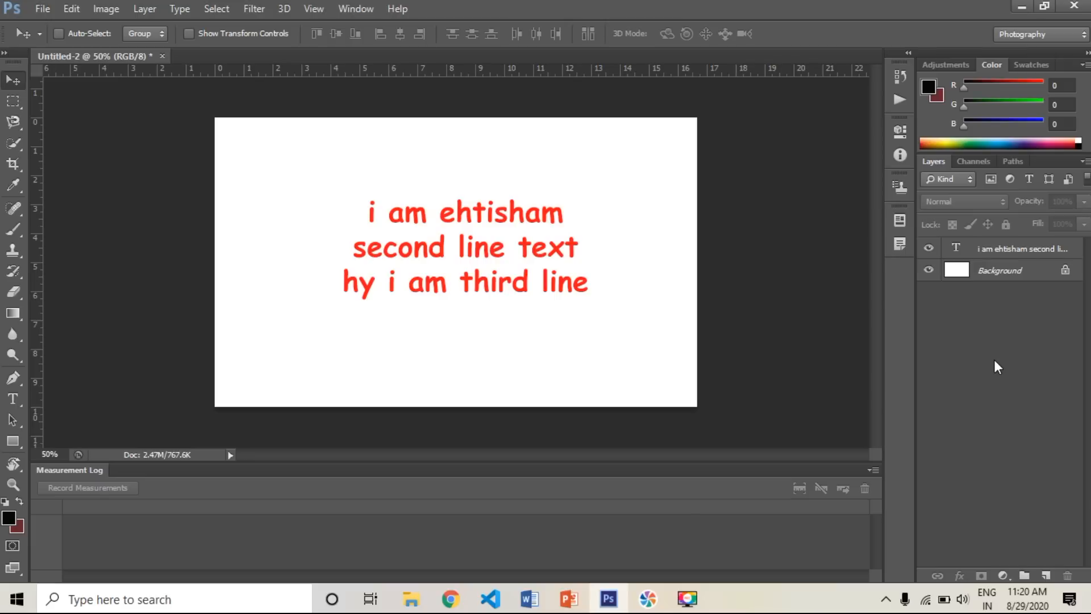
pyautogui.click(995, 249)
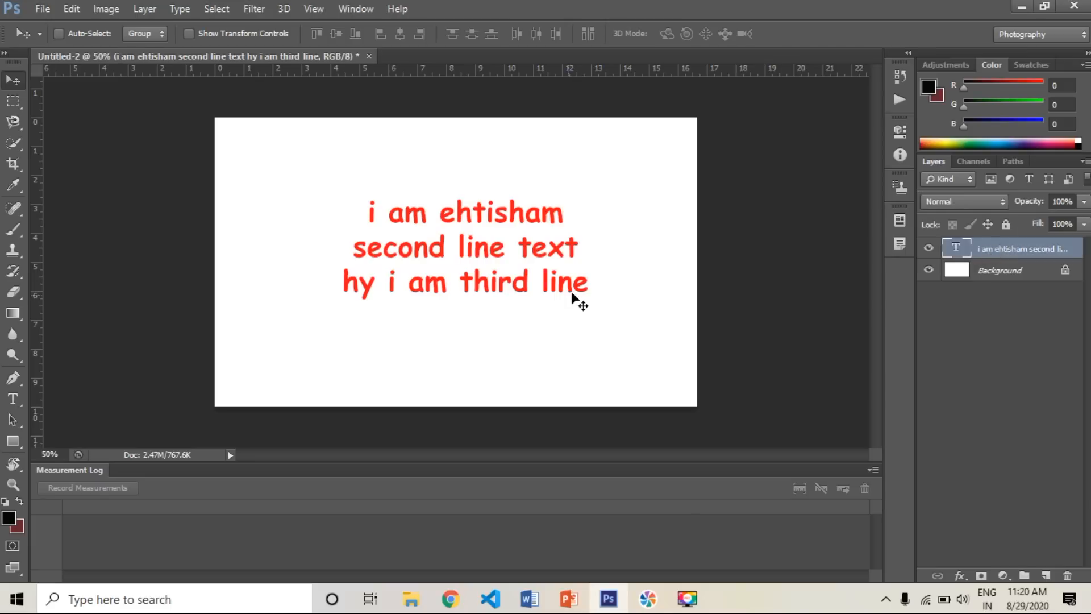
# Step: Place the text cursor in the second line of the text and delete the whole text layer
pyautogui.click(13, 399)
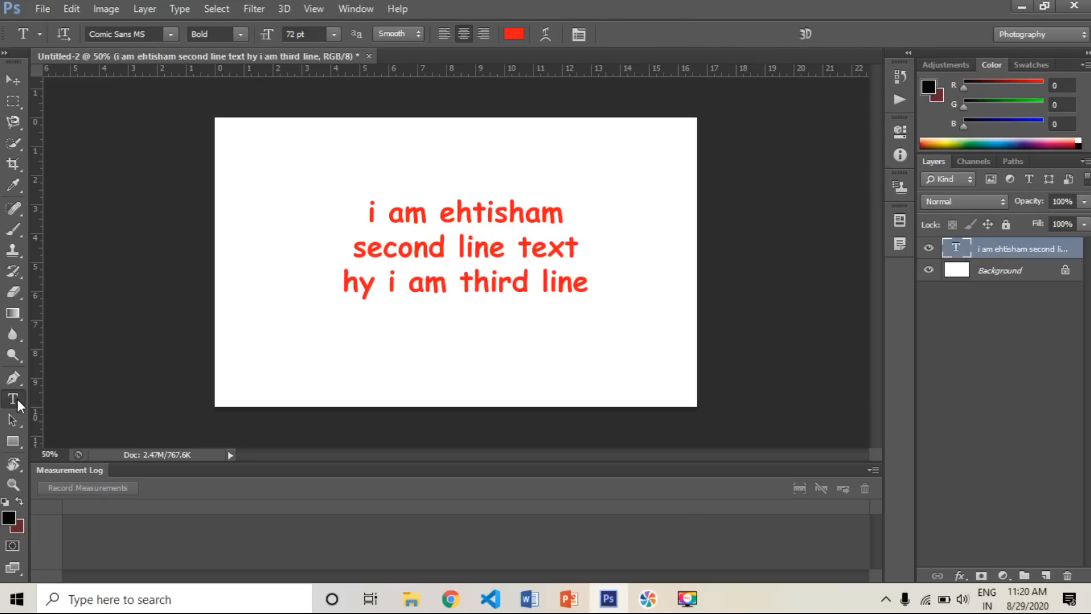
pyautogui.click(508, 256)
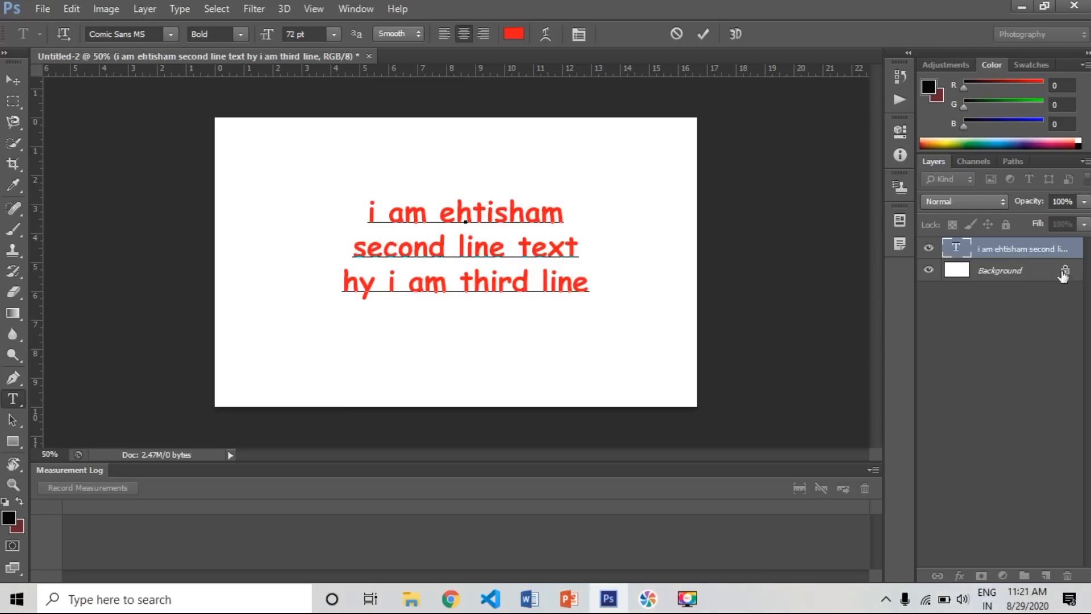
pyautogui.moveTo(1010, 252); pyautogui.dragTo(1072, 577)
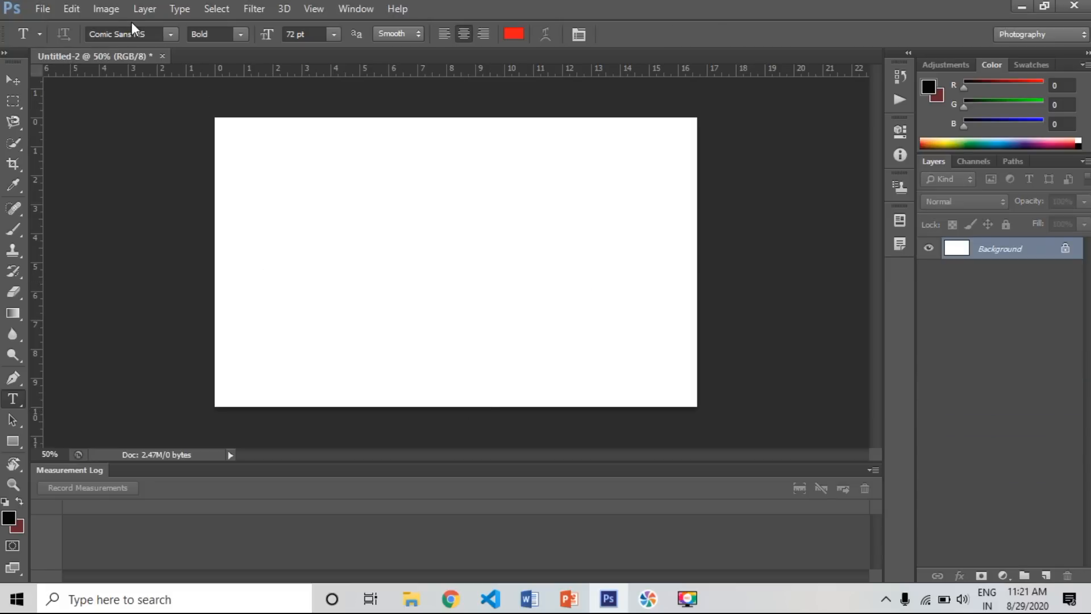
# Step: Choose the Rectangular Marquee tool and open the Desktop image main-qimg-5352c78556daa466fc9216794beecbbb.png
pyautogui.click(17, 103)
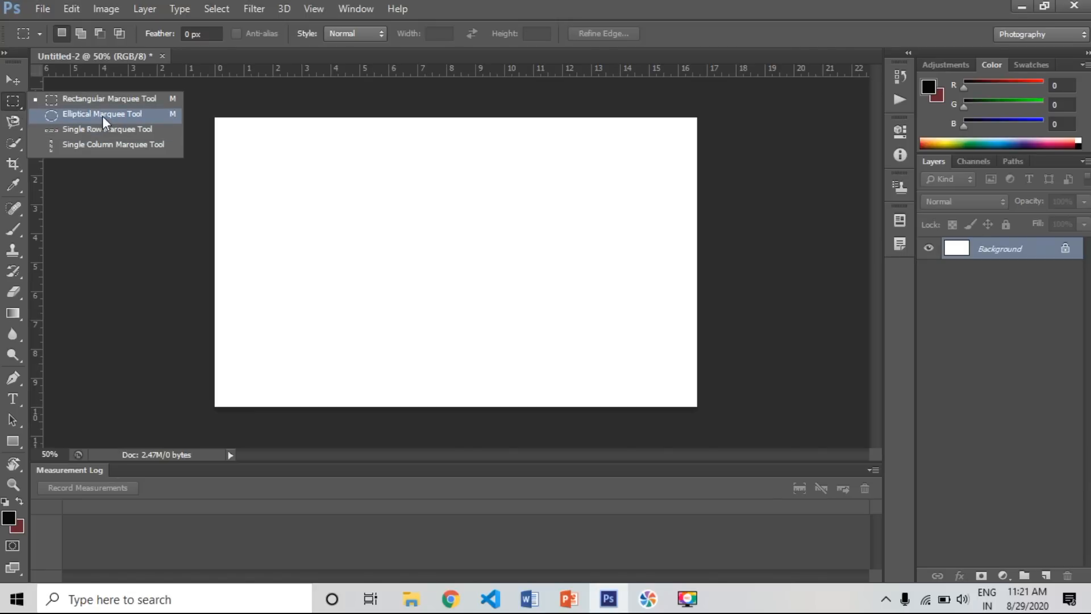
pyautogui.click(10, 104)
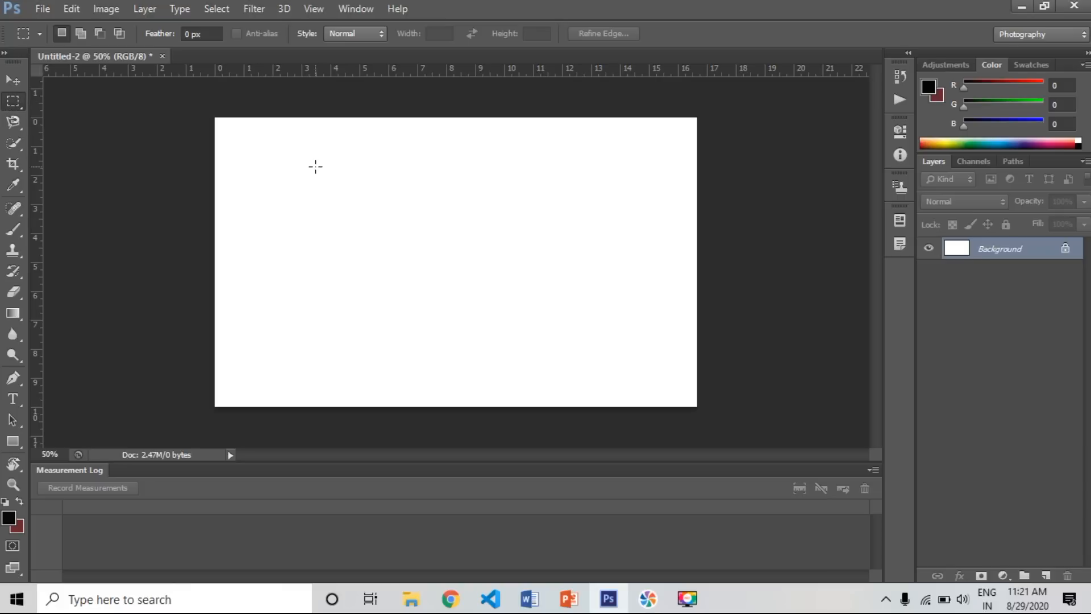
pyautogui.hotkey('ctrl', 'o')
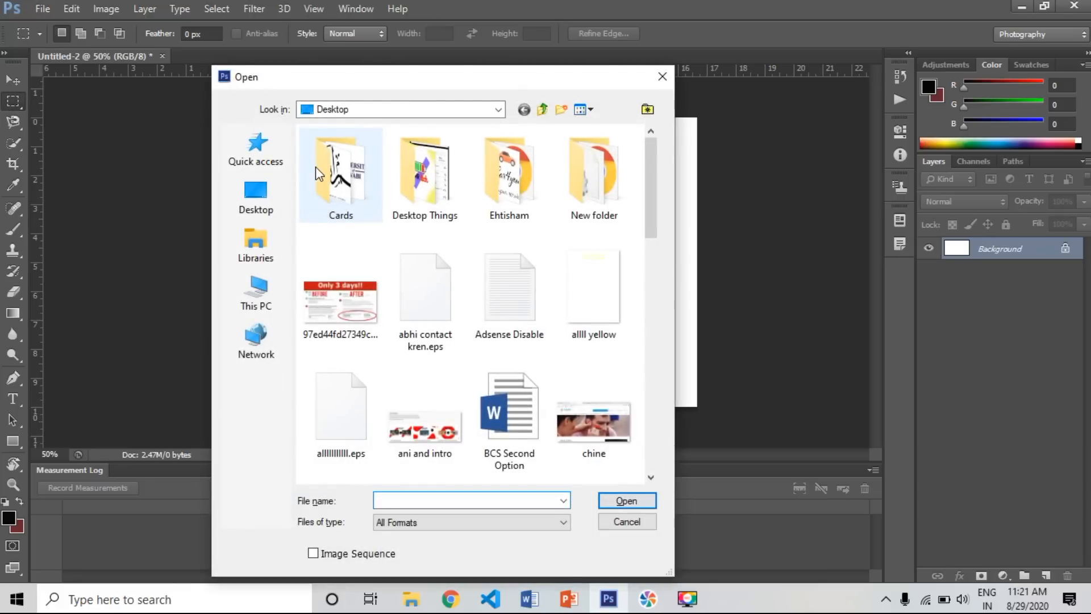
pyautogui.moveTo(653, 190); pyautogui.dragTo(674, 370)
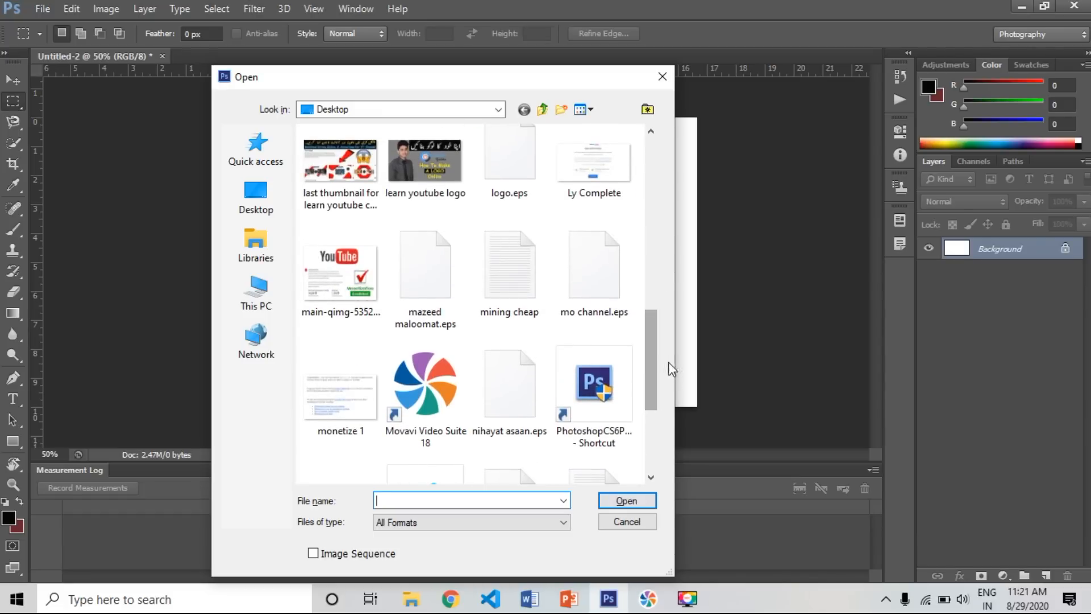
pyautogui.doubleClick(344, 270)
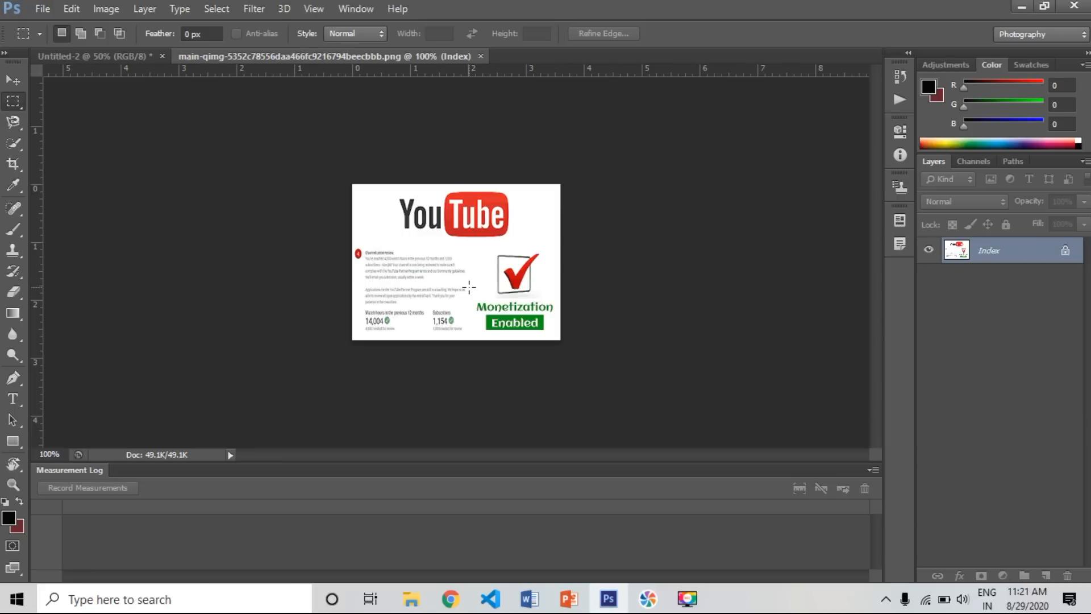
pyautogui.hotkey('ctrl', '+')
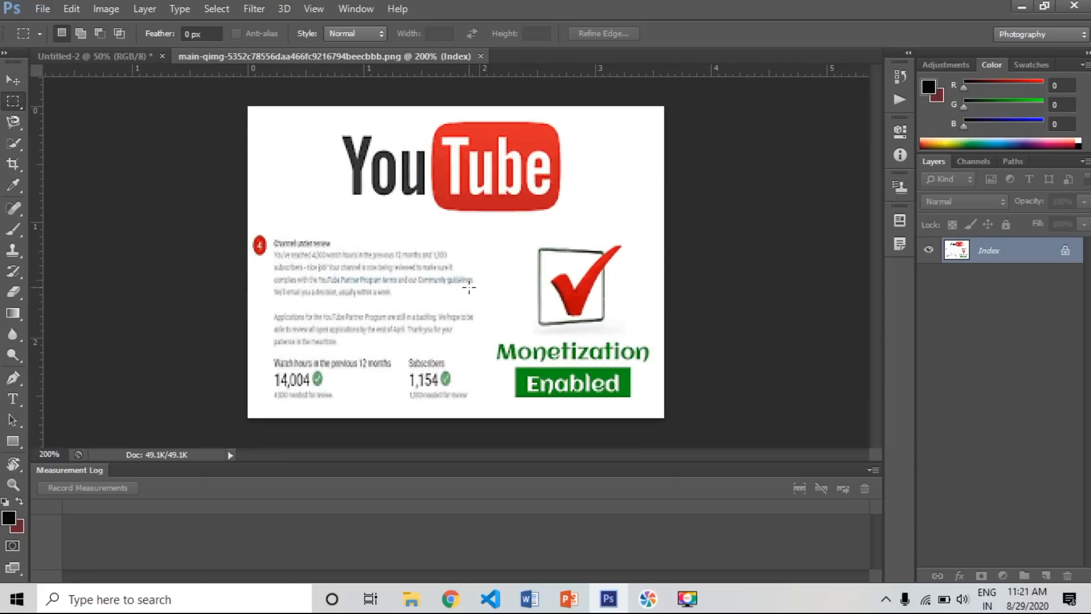
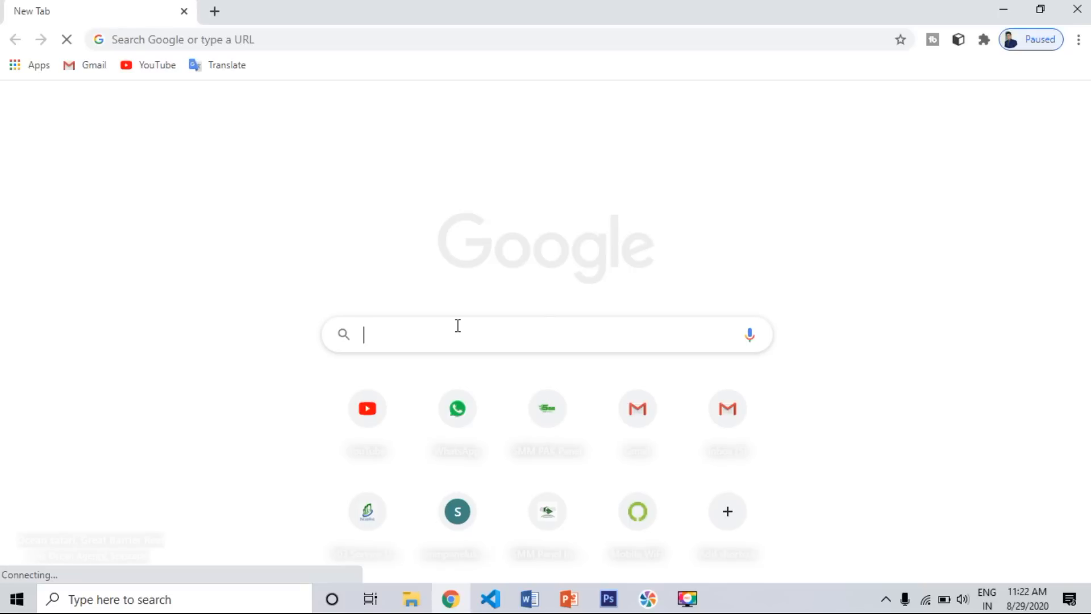
# Step: Switch to Chrome and search Google for "high resolution backgrounds"
pyautogui.write('high ')
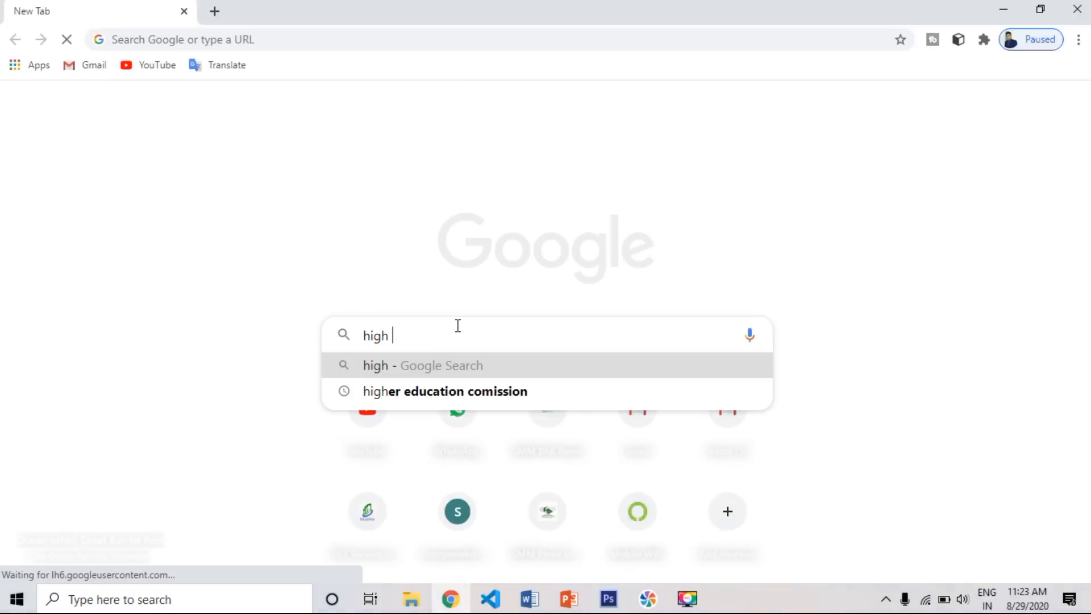
pyautogui.write('resolut')
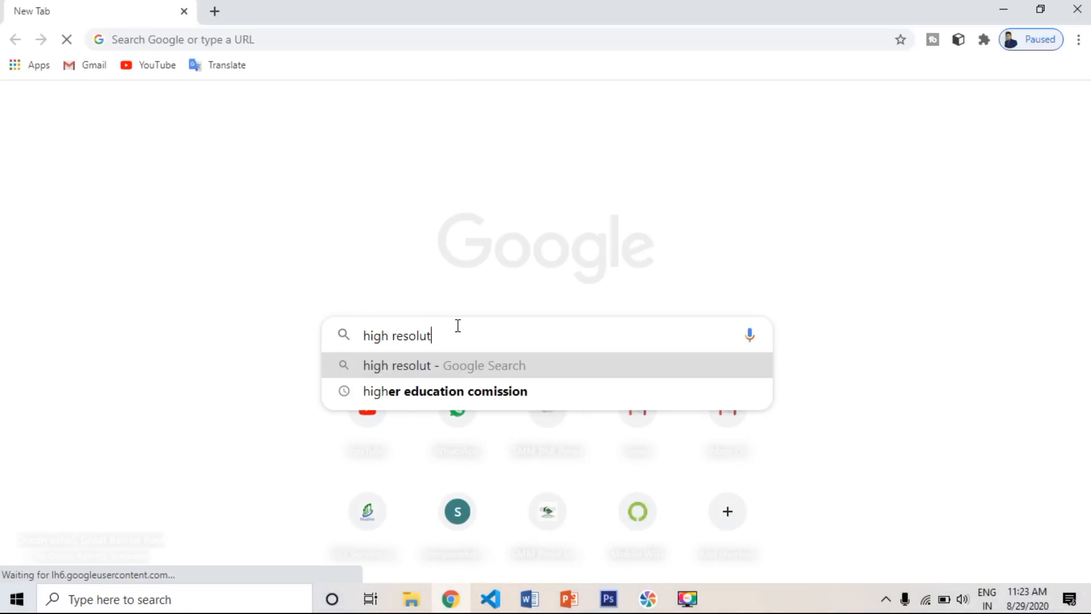
pyautogui.write('ion b')
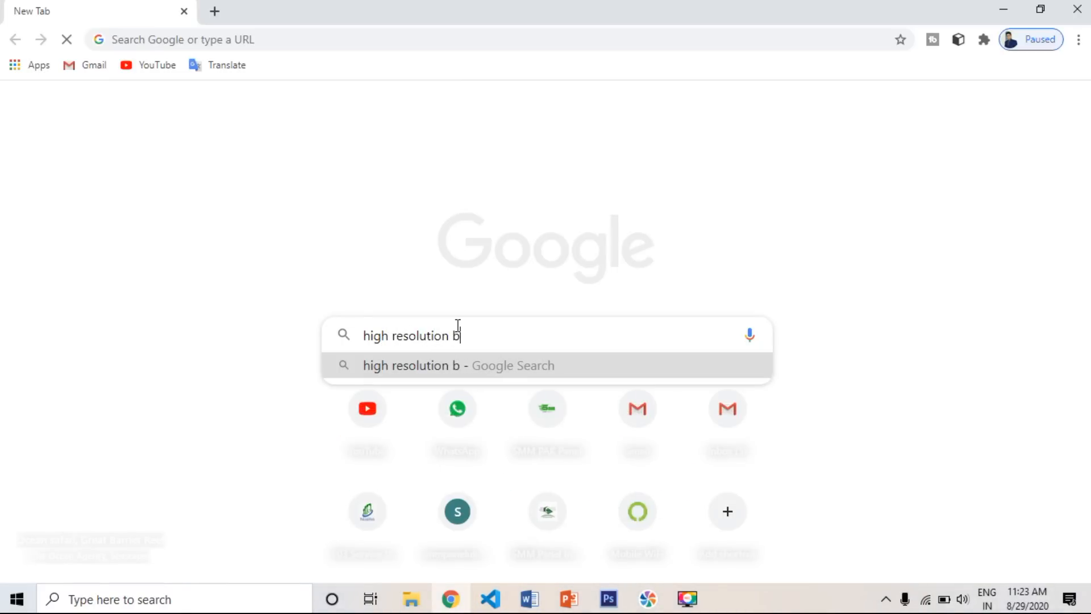
pyautogui.write('ackgrounds')
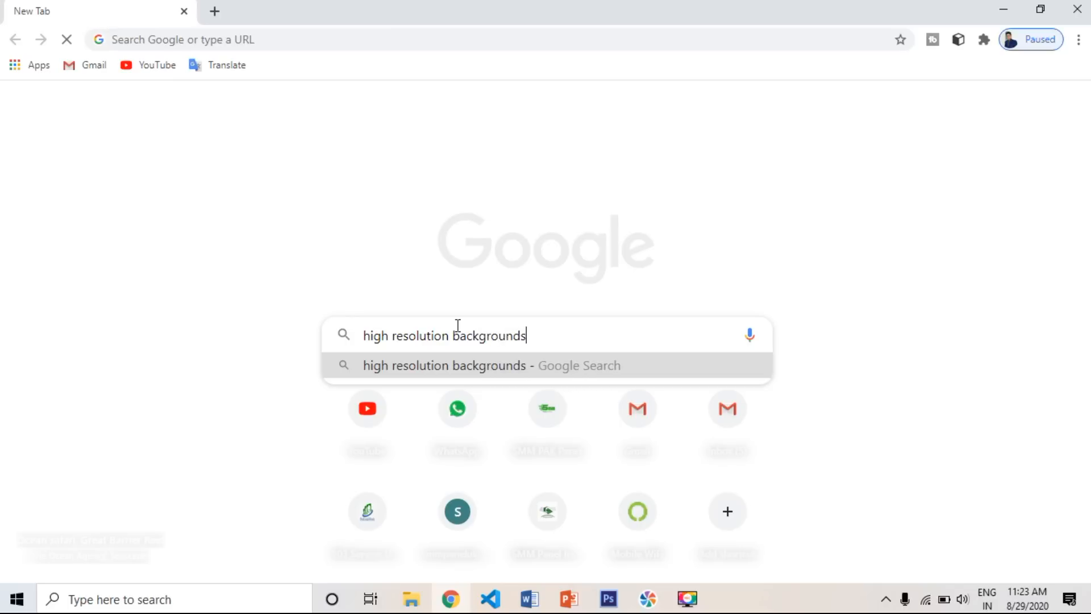
pyautogui.press('Return')
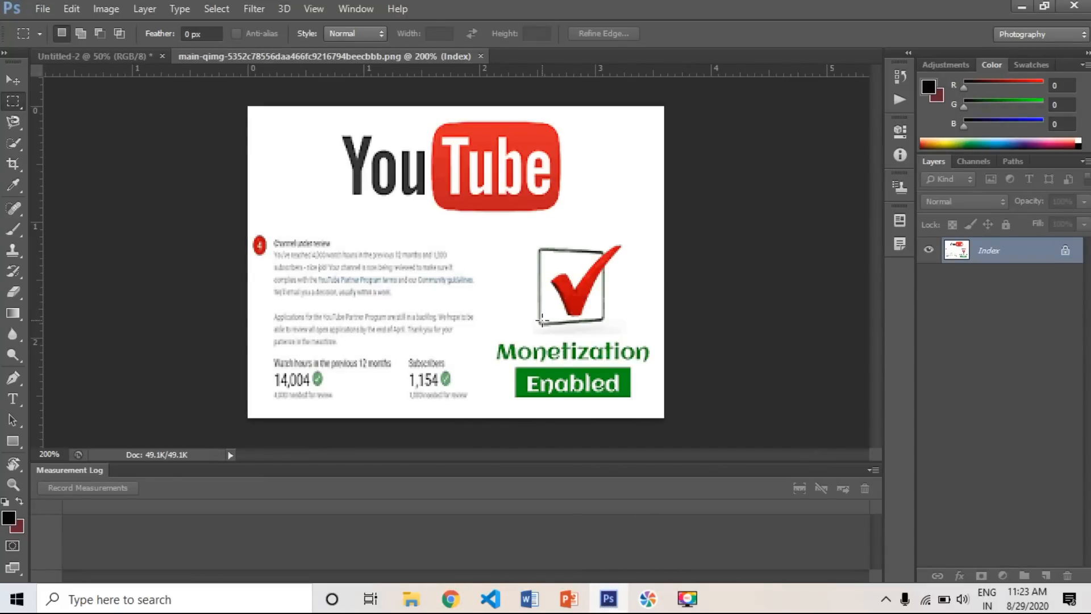
# Step: Switch to Chrome and open Unsplash's High Res Background Pictures page from the Google results
pyautogui.hotkey('ctrl', '-')
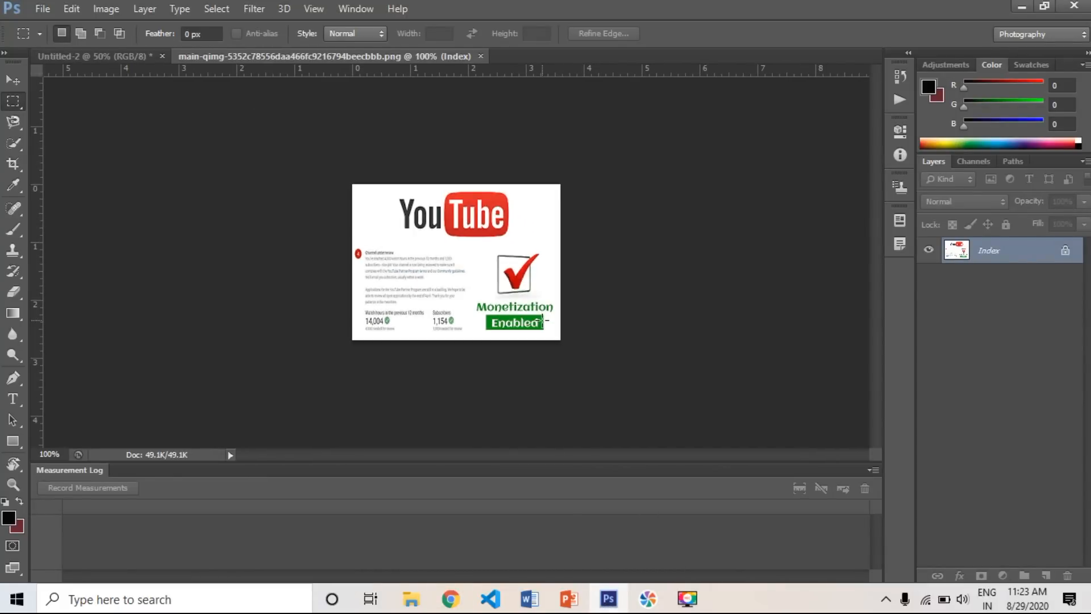
pyautogui.click(615, 603)
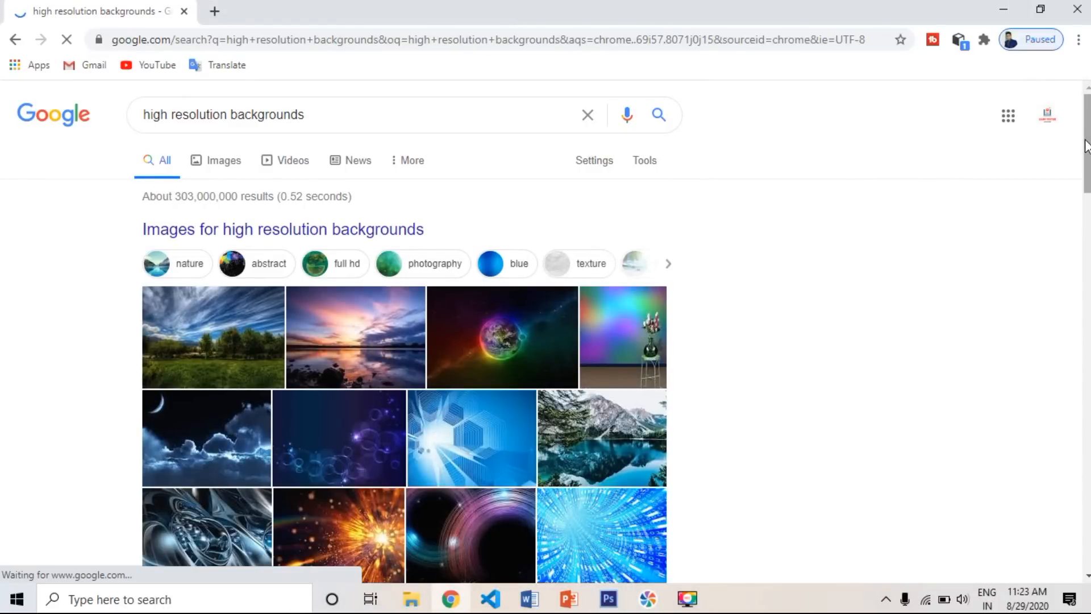
pyautogui.scroll(-4, 1086, 142)
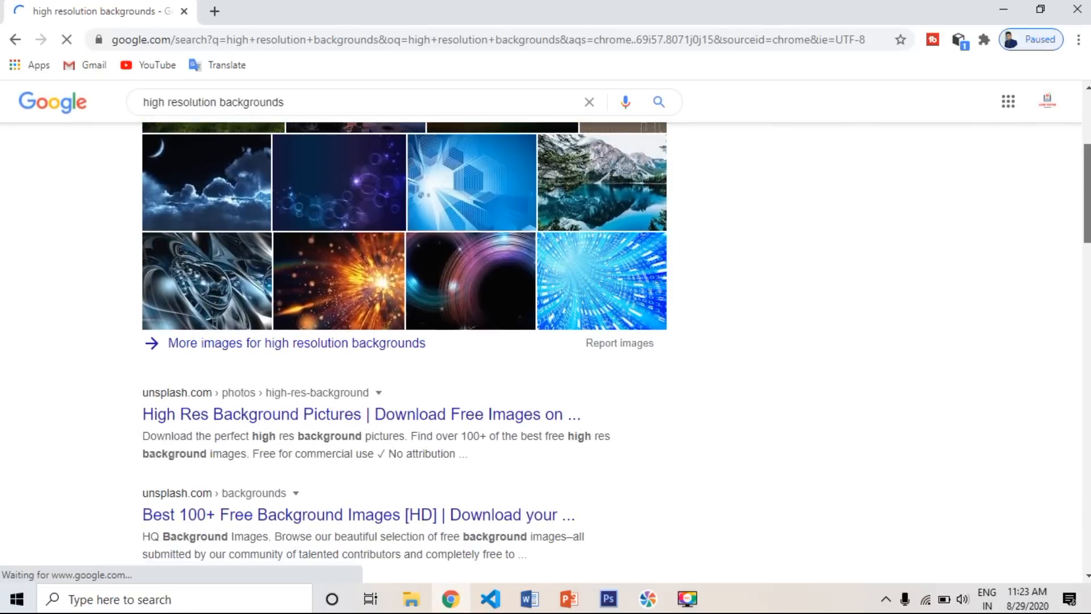
pyautogui.scroll(-2, 1086, 222)
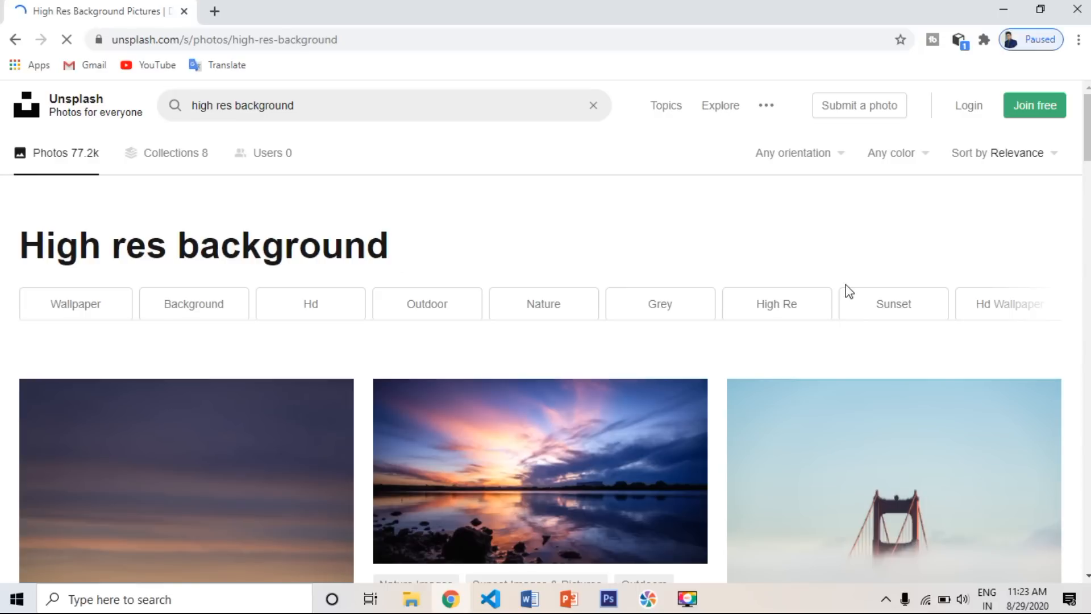
# Step: Browse the Unsplash backgrounds and download the photo of a phone lying on a wooden table
pyautogui.scroll(-1, 1087, 156)
pyautogui.moveTo(1087, 156); pyautogui.dragTo(1086, 332)
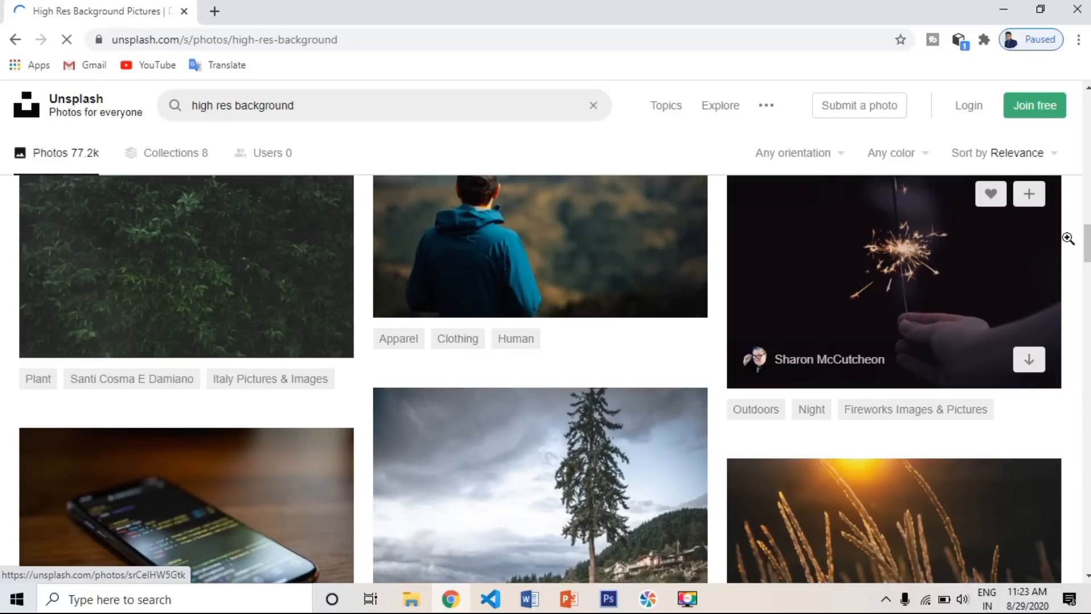
pyautogui.moveTo(1087, 241); pyautogui.dragTo(1087, 254)
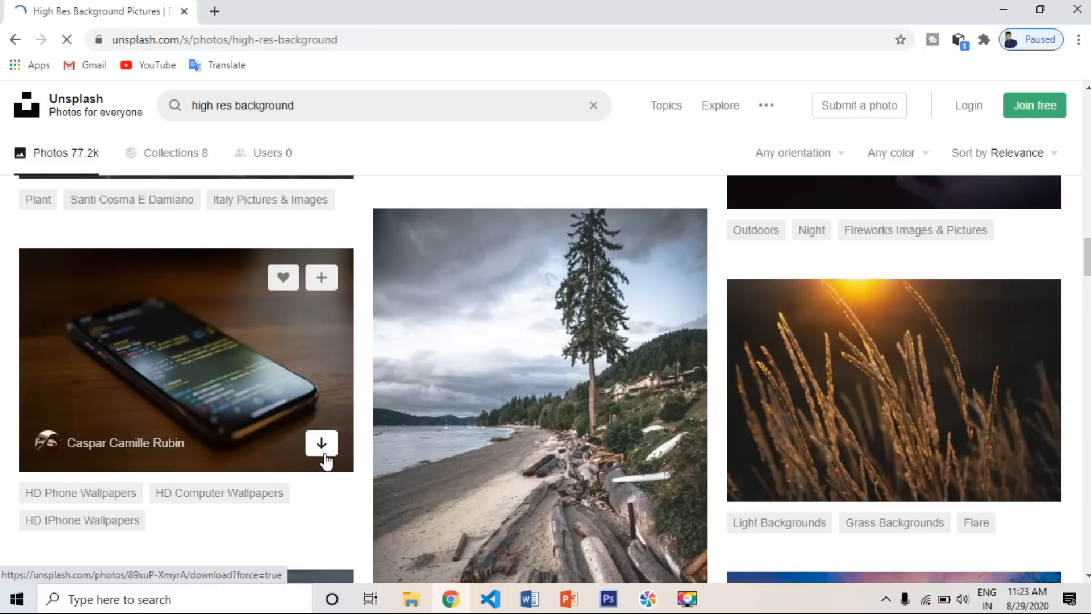
pyautogui.click(322, 444)
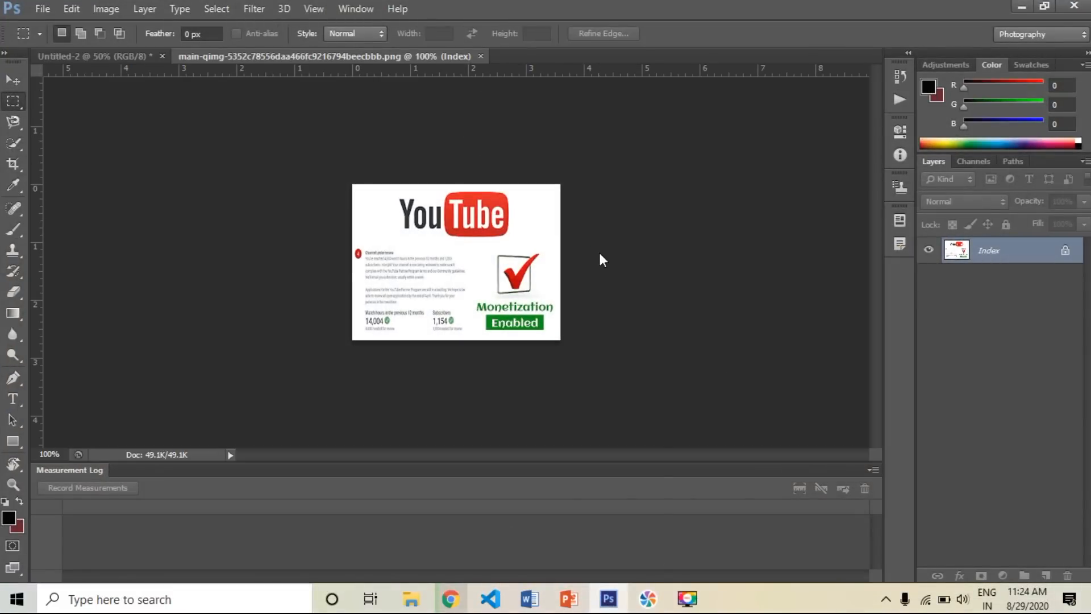
pyautogui.hotkey('ctrl', 'o')
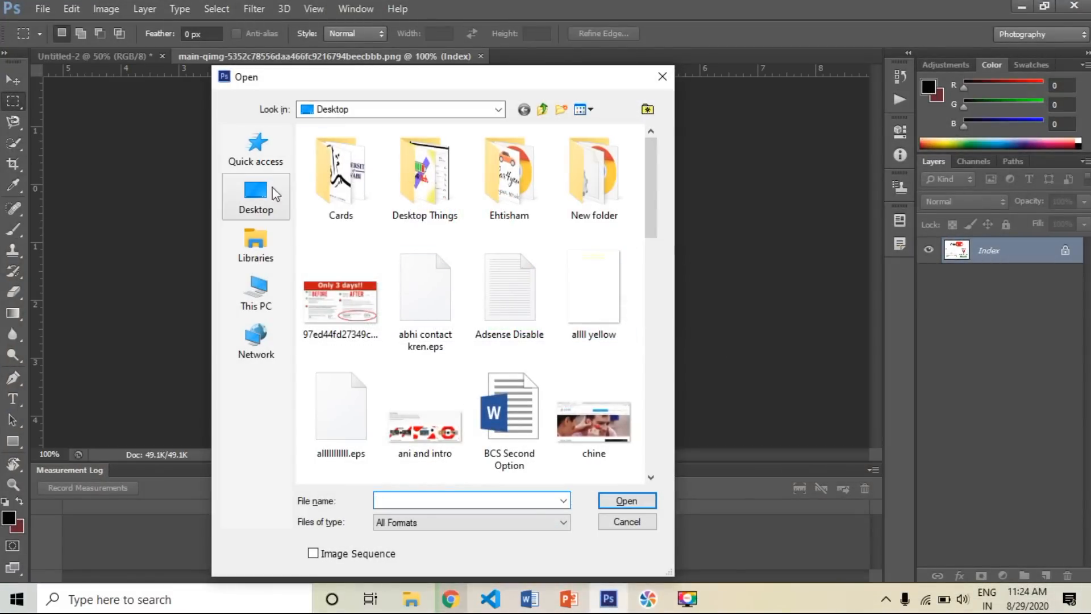
pyautogui.click(261, 306)
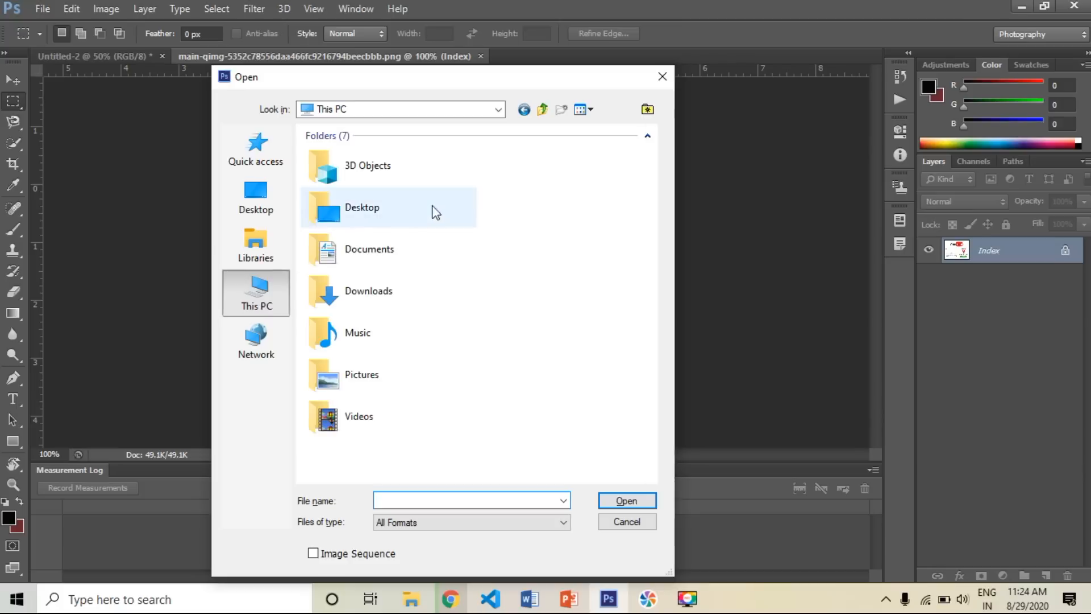
pyautogui.click(377, 281)
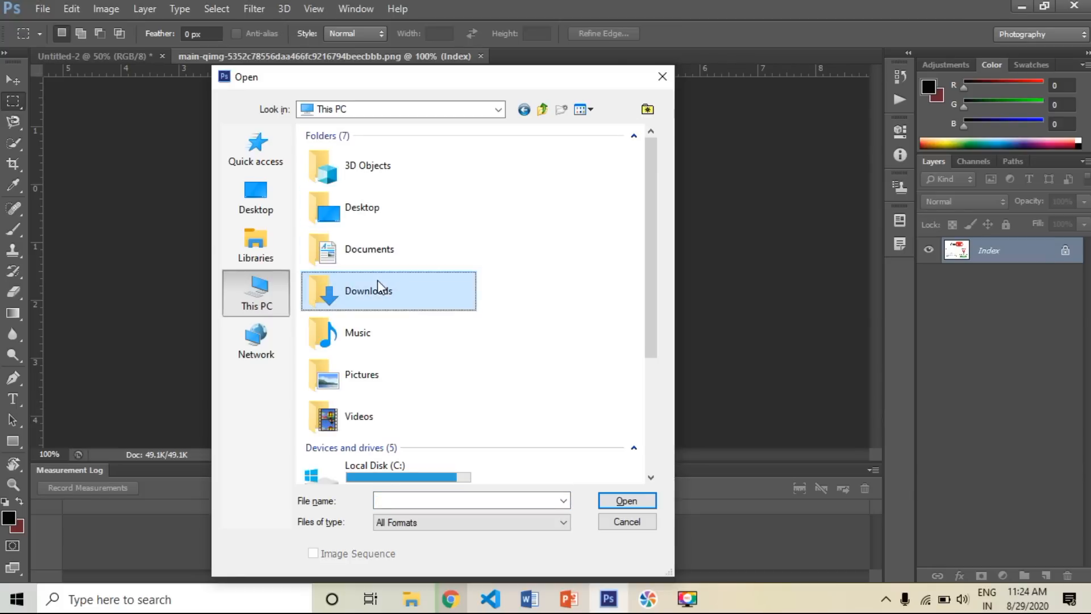
pyautogui.doubleClick(389, 290)
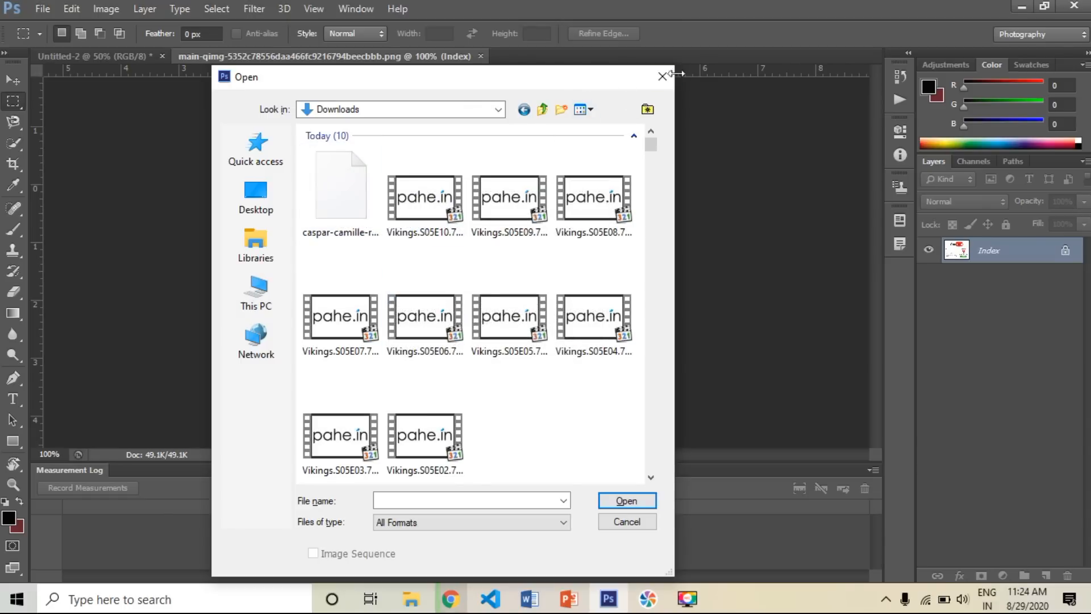
pyautogui.click(662, 76)
# Step: Check the photo's download progress in Chrome, and close the main-qimg-5352c78556daa466fc9216794beecbbb.png document in Photoshop
pyautogui.click(451, 599)
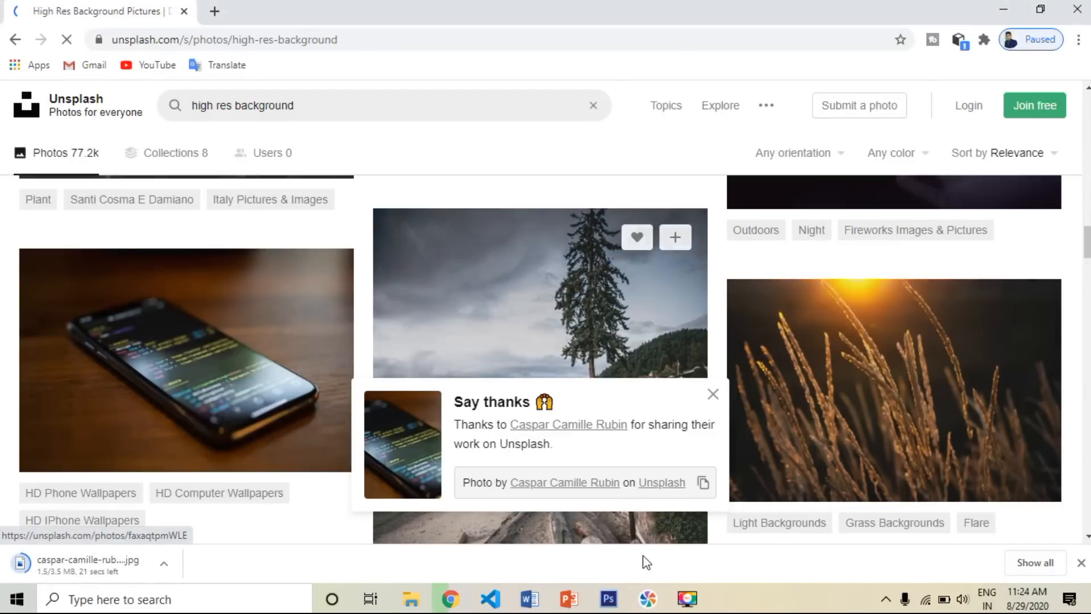
pyautogui.click(609, 598)
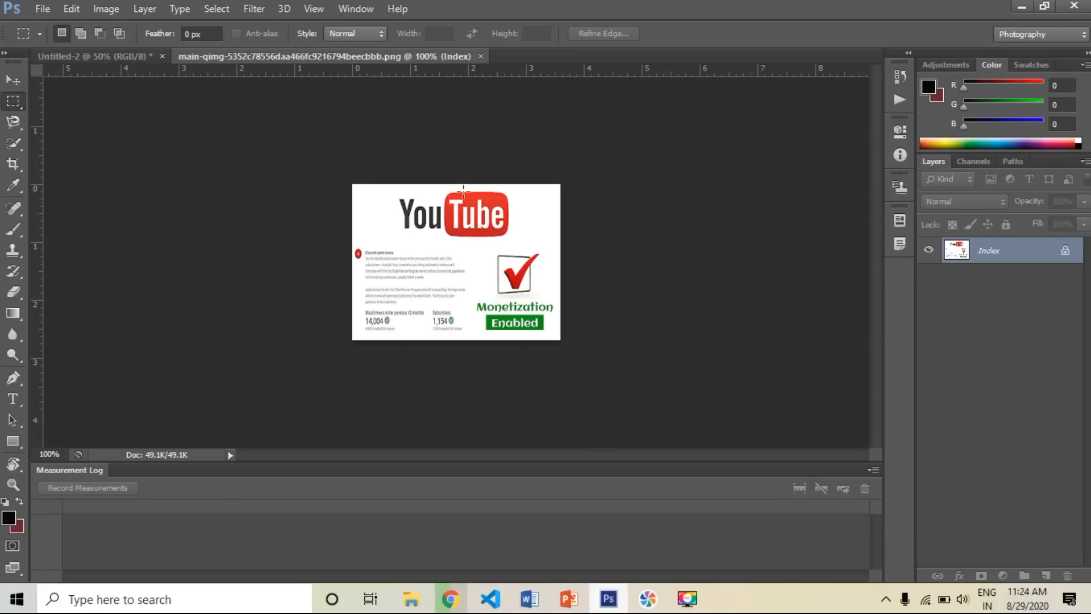
pyautogui.click(481, 56)
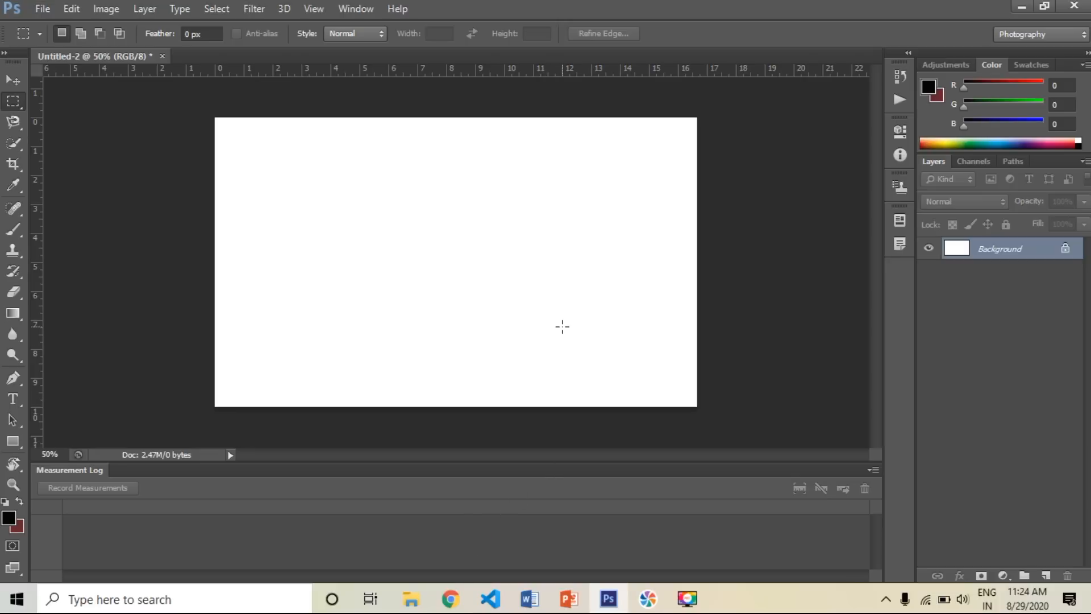
# Step: Open the downloaded Unsplash phone photo from the Downloads folder
pyautogui.hotkey('ctrl', 'o')
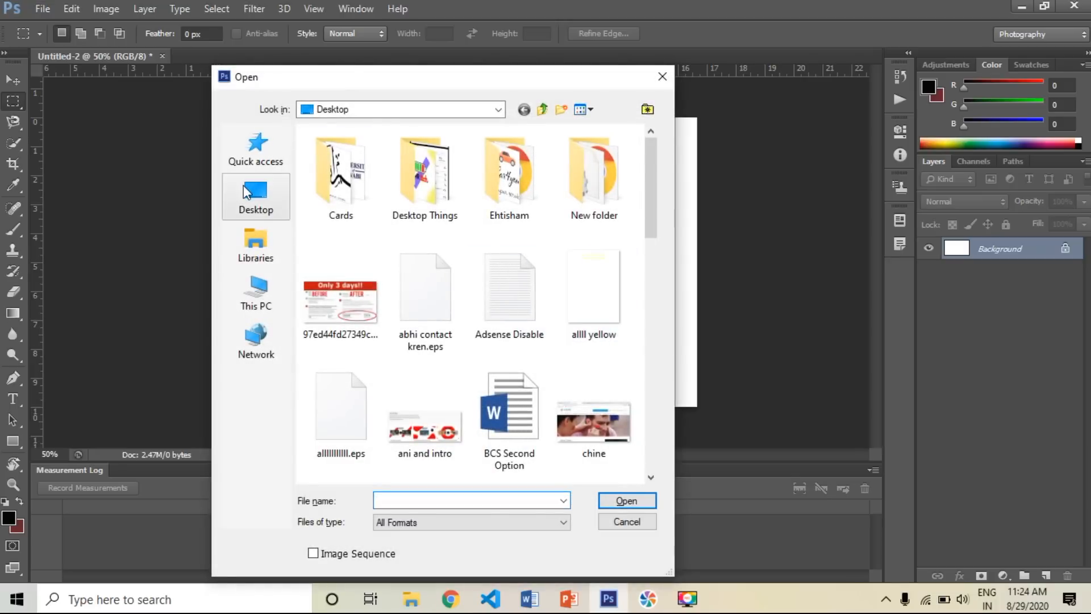
pyautogui.click(256, 293)
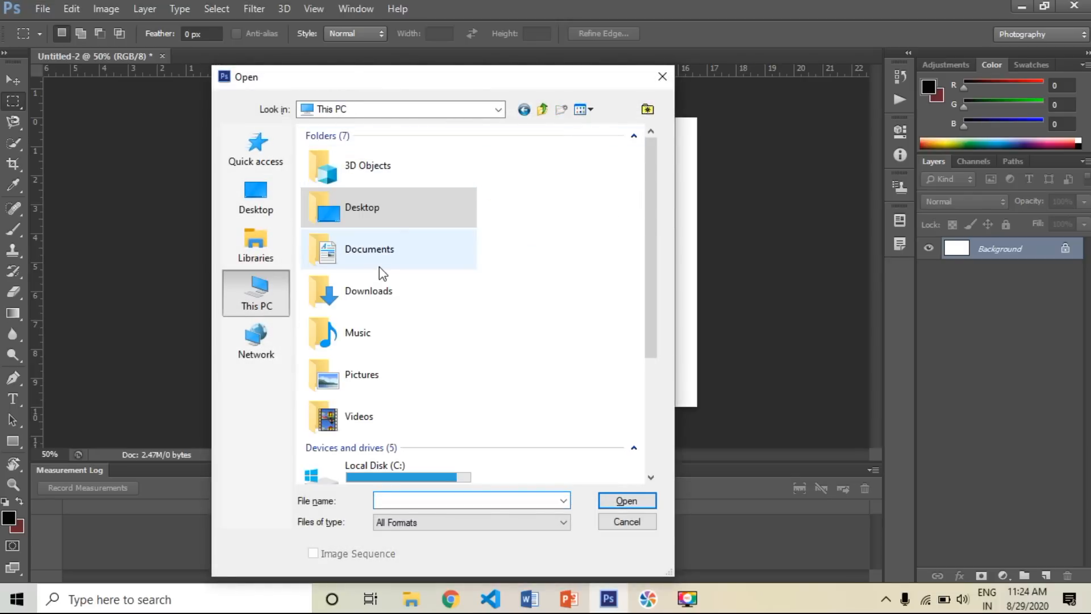
pyautogui.click(383, 295)
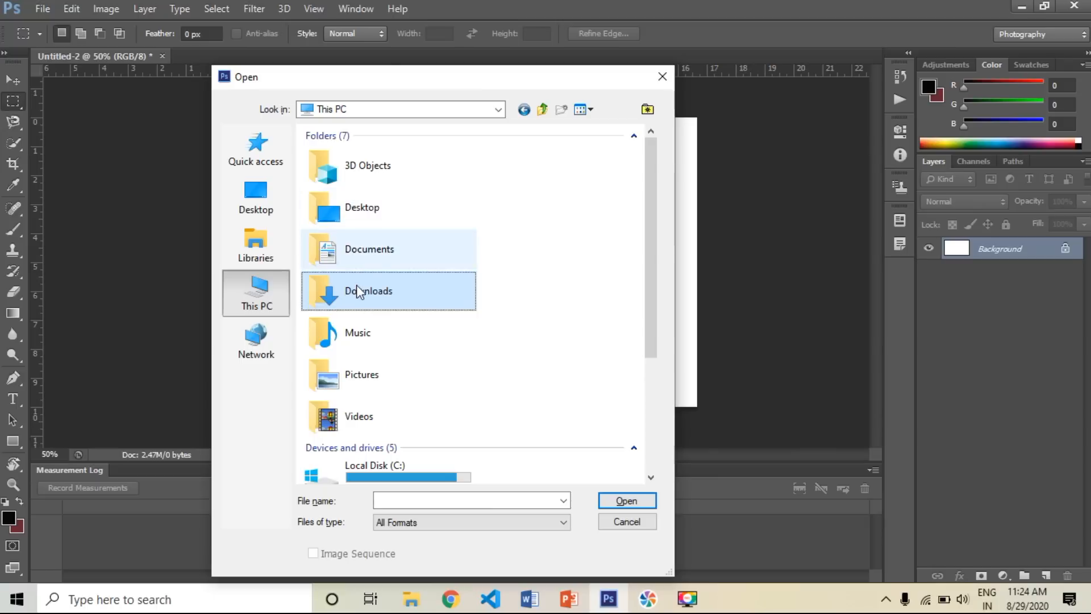
pyautogui.doubleClick(358, 286)
pyautogui.click(346, 218)
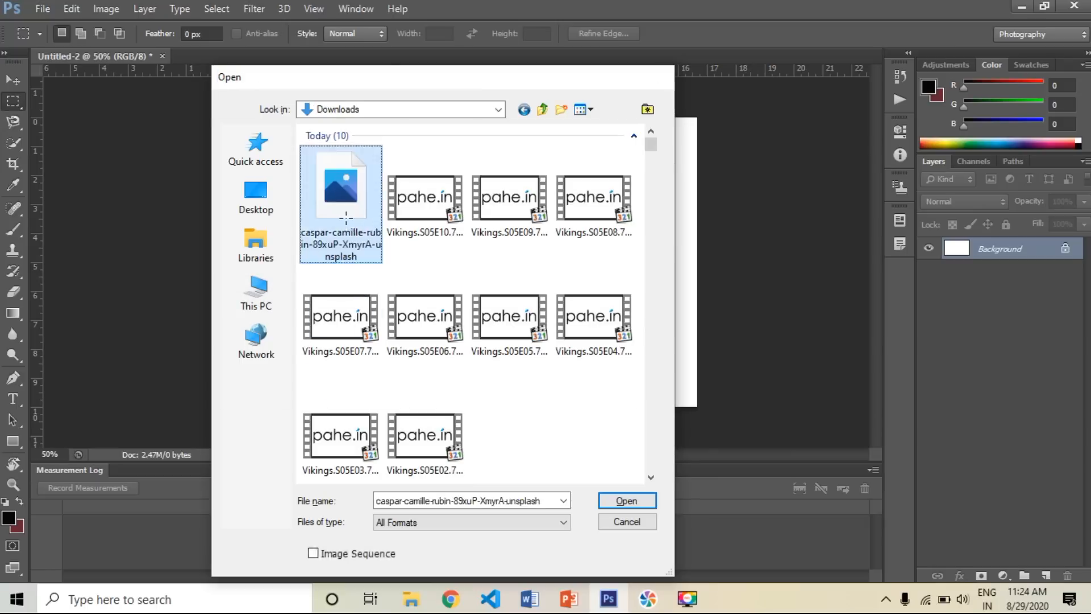
pyautogui.doubleClick(346, 218)
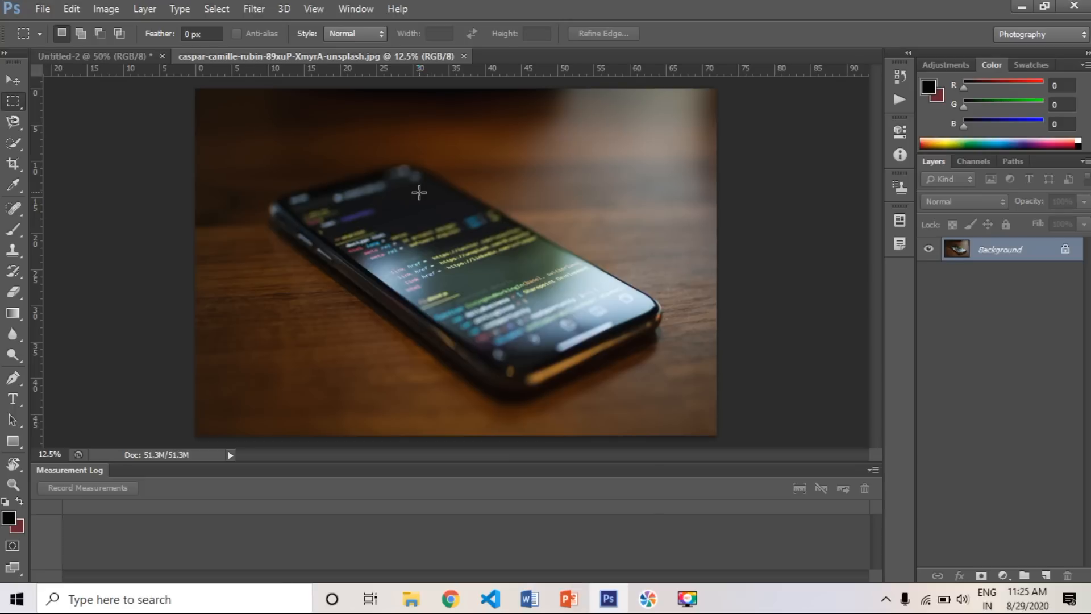
# Step: Examine the phone photo's detail at up to 100% magnification and return to the whole image at 12.5%
pyautogui.hotkey('ctrl', '+')
pyautogui.hotkey('ctrl', '+')
pyautogui.hotkey('ctrl', '+')
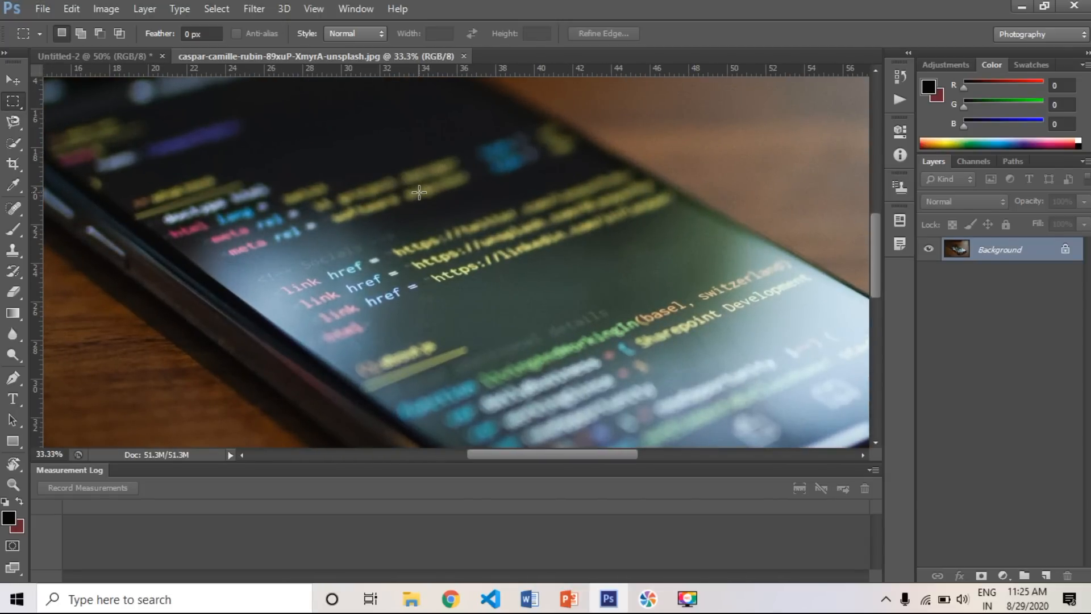
pyautogui.hotkey('ctrl', '+')
pyautogui.hotkey('ctrl', '+')
pyautogui.hotkey('ctrl', '+')
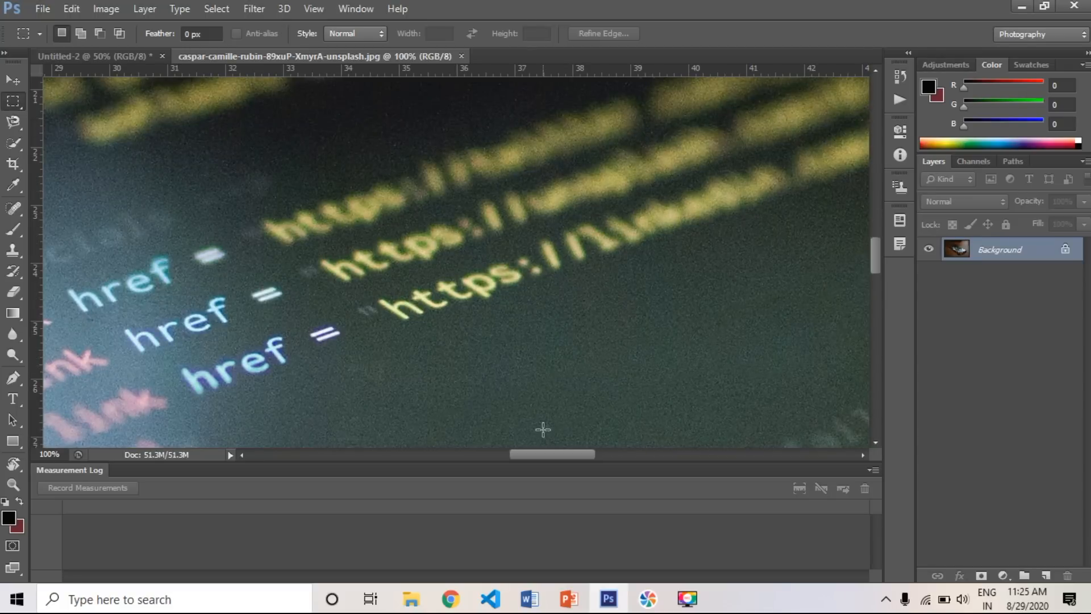
pyautogui.moveTo(548, 453); pyautogui.dragTo(492, 453)
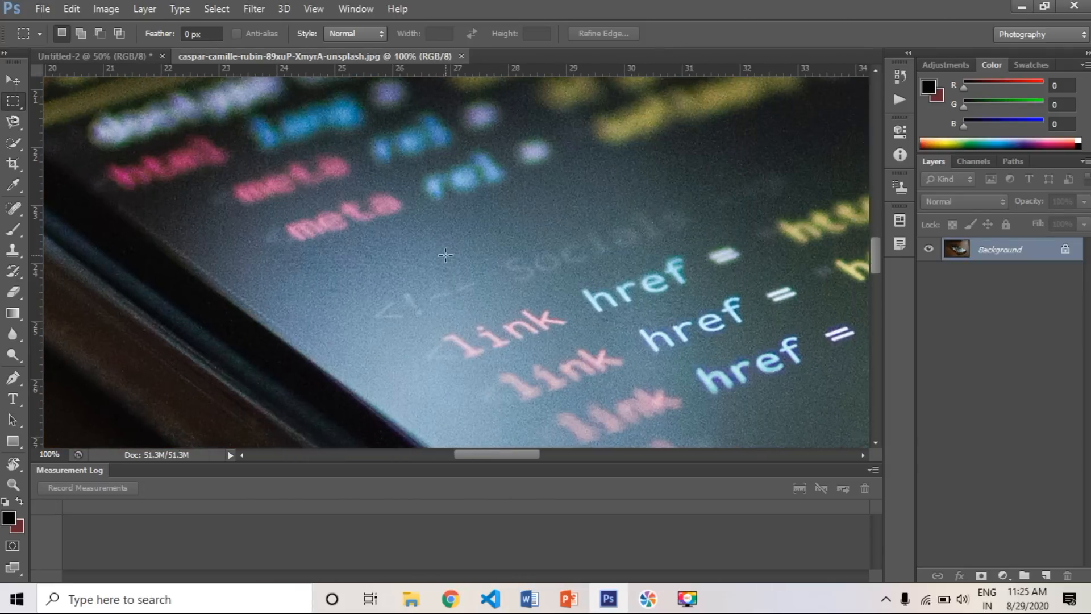
pyautogui.hotkey('ctrl', '-')
pyautogui.hotkey('ctrl', '-')
pyautogui.hotkey('ctrl', '-')
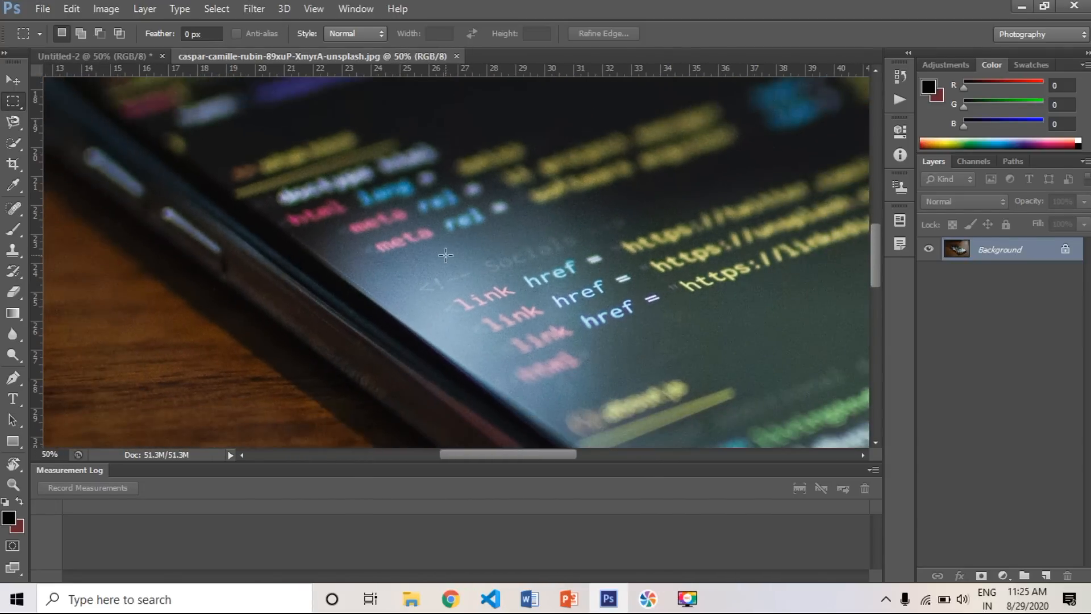
pyautogui.hotkey('ctrl', '-')
pyautogui.hotkey('ctrl', '-')
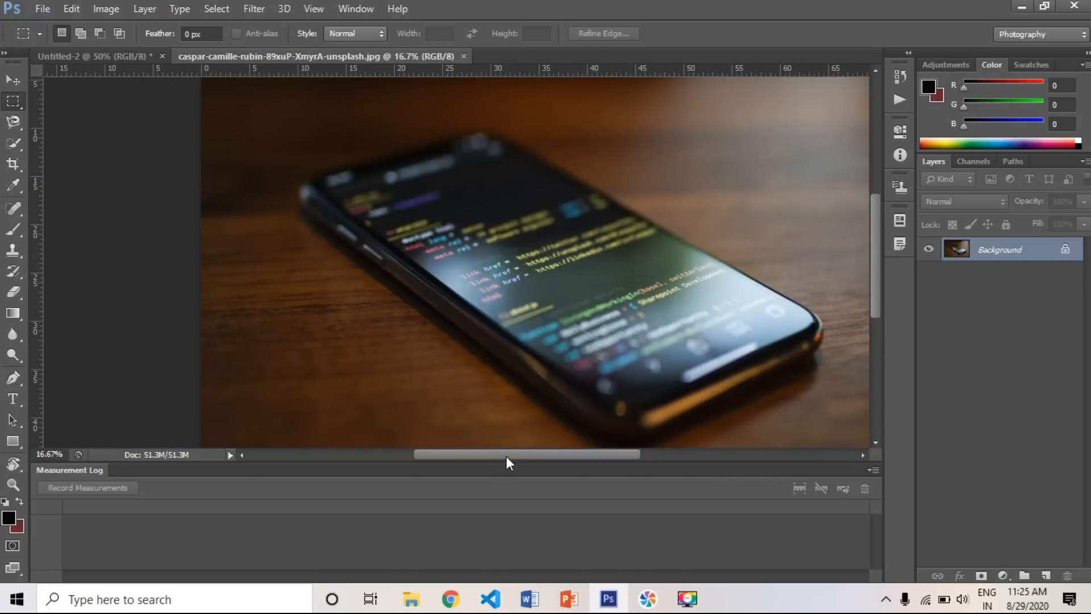
pyautogui.moveTo(506, 456); pyautogui.dragTo(548, 458)
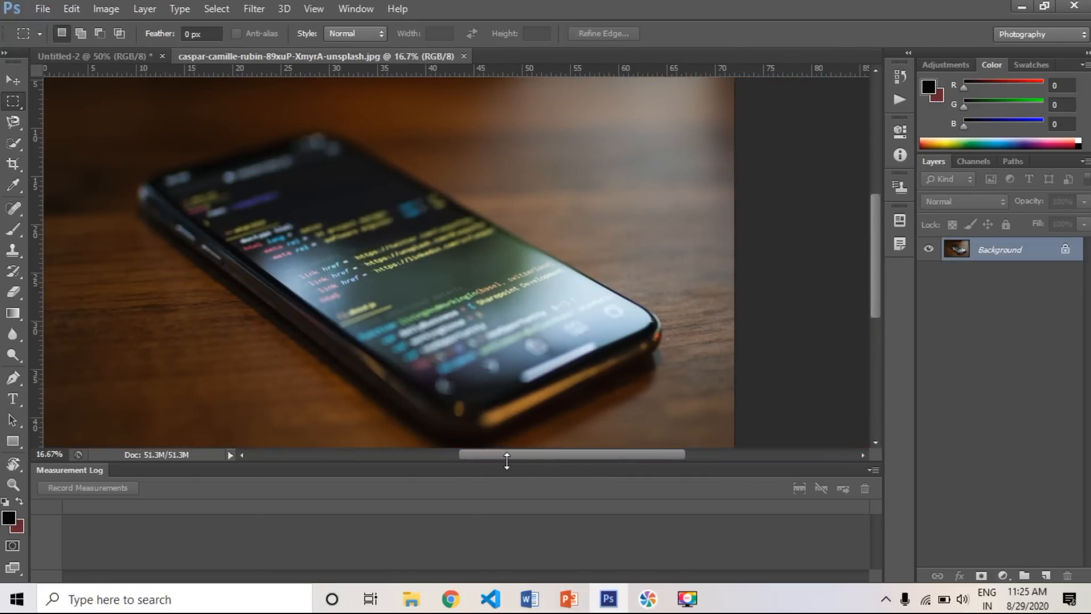
pyautogui.moveTo(489, 459); pyautogui.dragTo(447, 453)
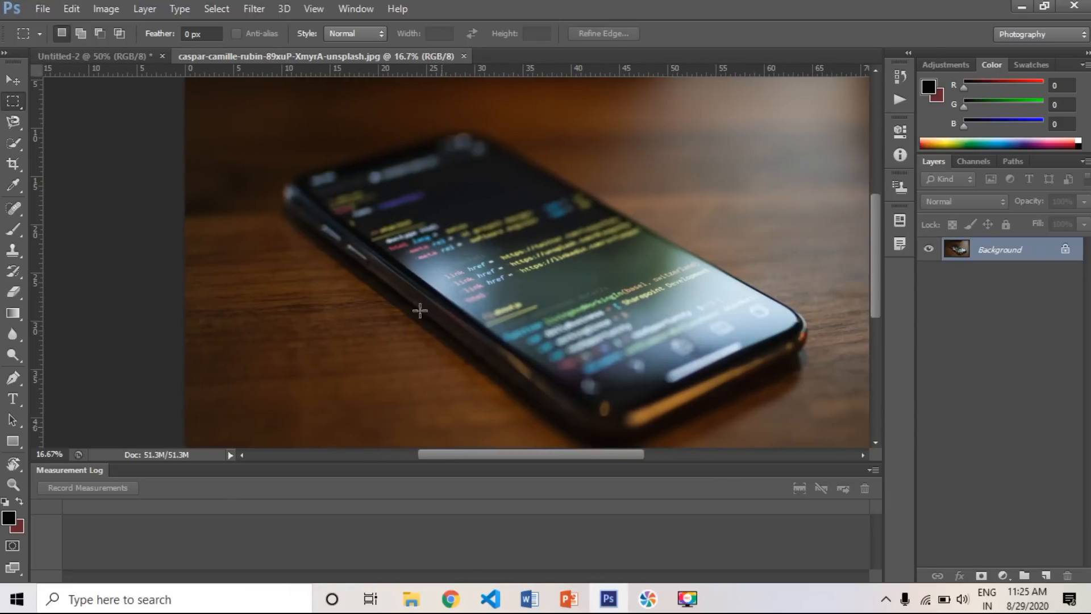
pyautogui.hotkey('ctrl', '-')
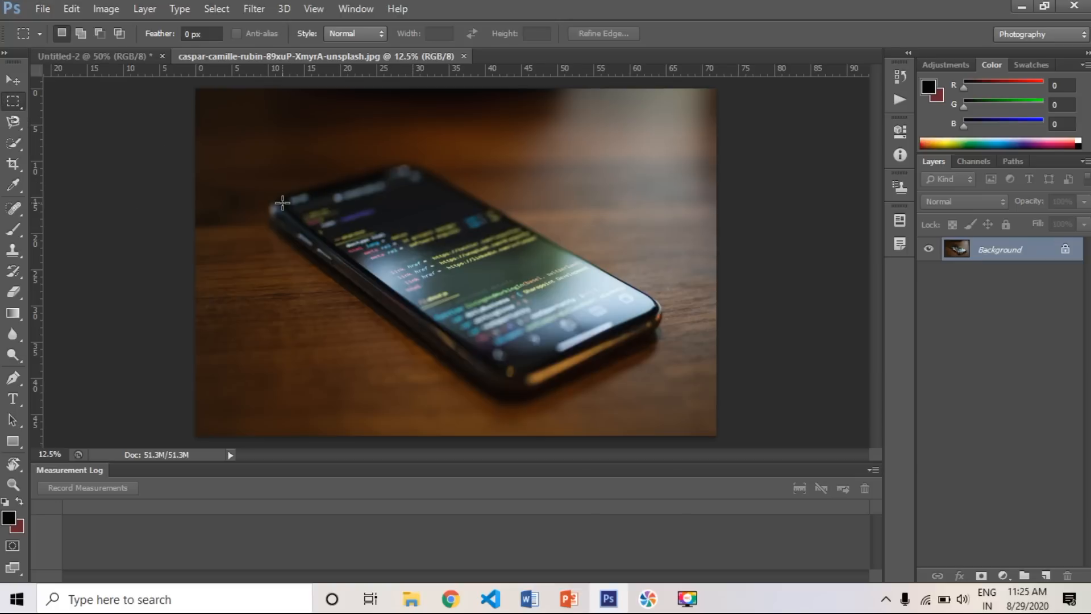
# Step: Select a rectangle of about 64 by 29 in around the phone and move the selected area into the Untitled-2 document
pyautogui.moveTo(232, 172); pyautogui.dragTo(693, 381)
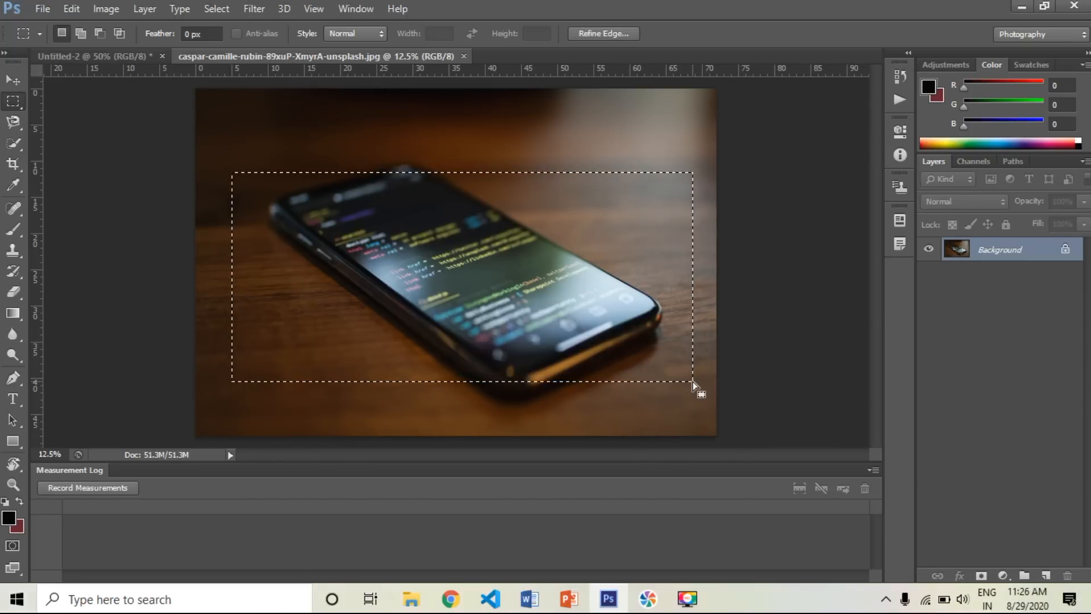
pyautogui.click(16, 83)
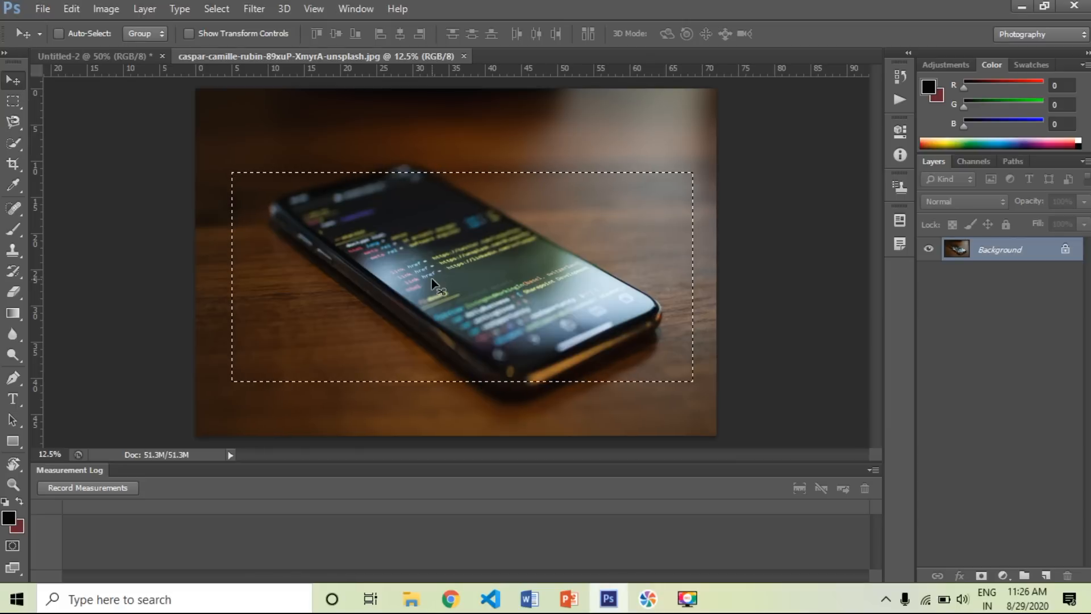
pyautogui.moveTo(432, 278); pyautogui.dragTo(130, 73)
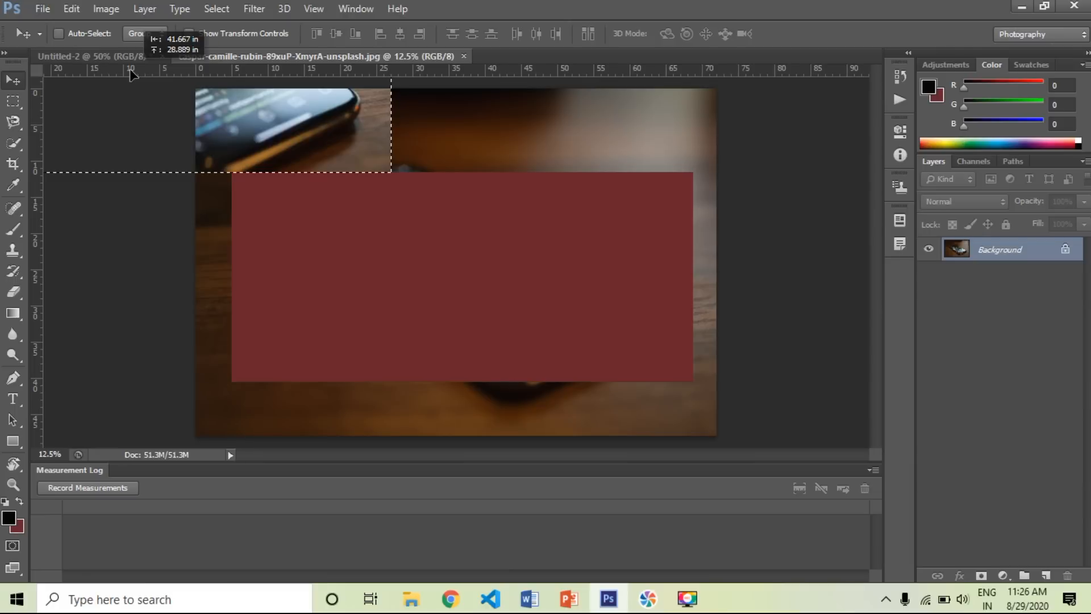
pyautogui.moveTo(130, 74); pyautogui.dragTo(113, 53)
pyautogui.moveTo(112, 55); pyautogui.dragTo(438, 253)
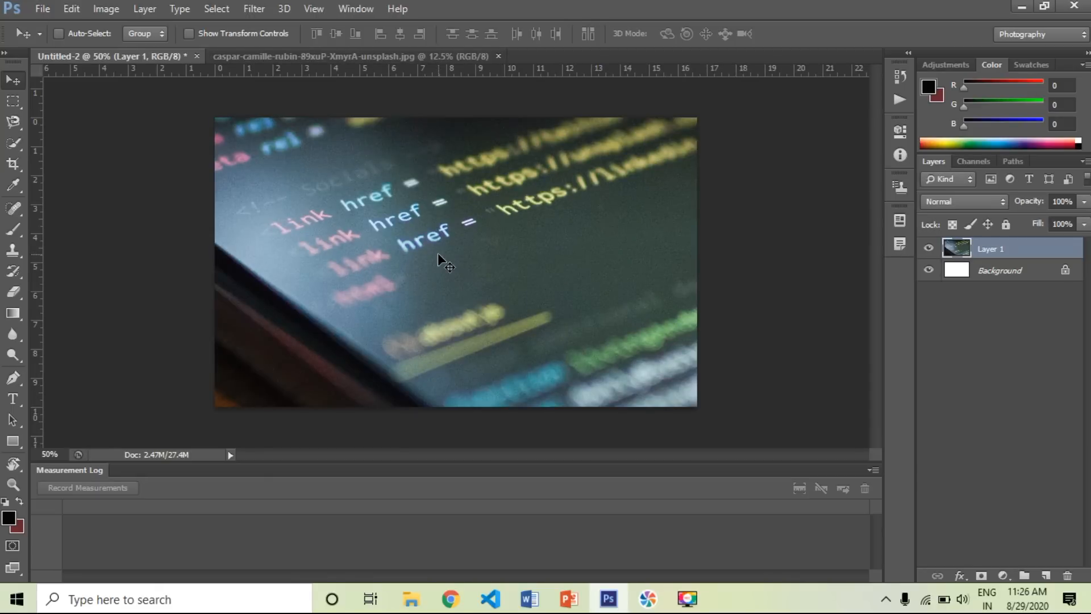
# Step: Scale the pasted phone photo layer in Untitled-2 down to 17.25% width and 14.56% height with Free Transform
pyautogui.hotkey('ctrl', 't')
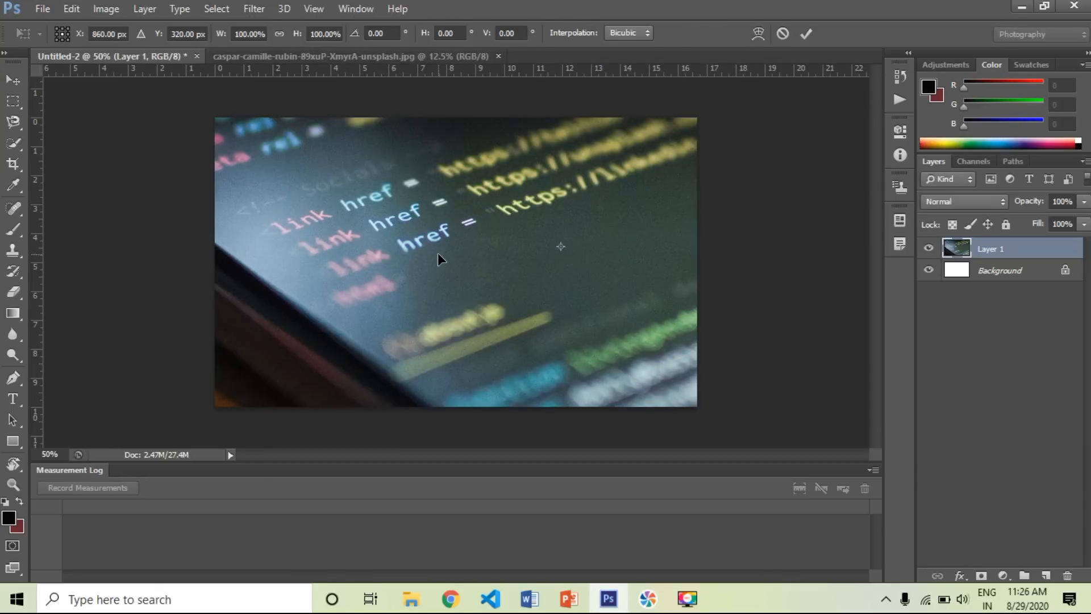
pyautogui.moveTo(615, 217); pyautogui.dragTo(489, 226)
pyautogui.moveTo(677, 135); pyautogui.dragTo(700, 183)
pyautogui.moveTo(705, 134); pyautogui.dragTo(346, 312)
pyautogui.moveTo(255, 374); pyautogui.dragTo(620, 146)
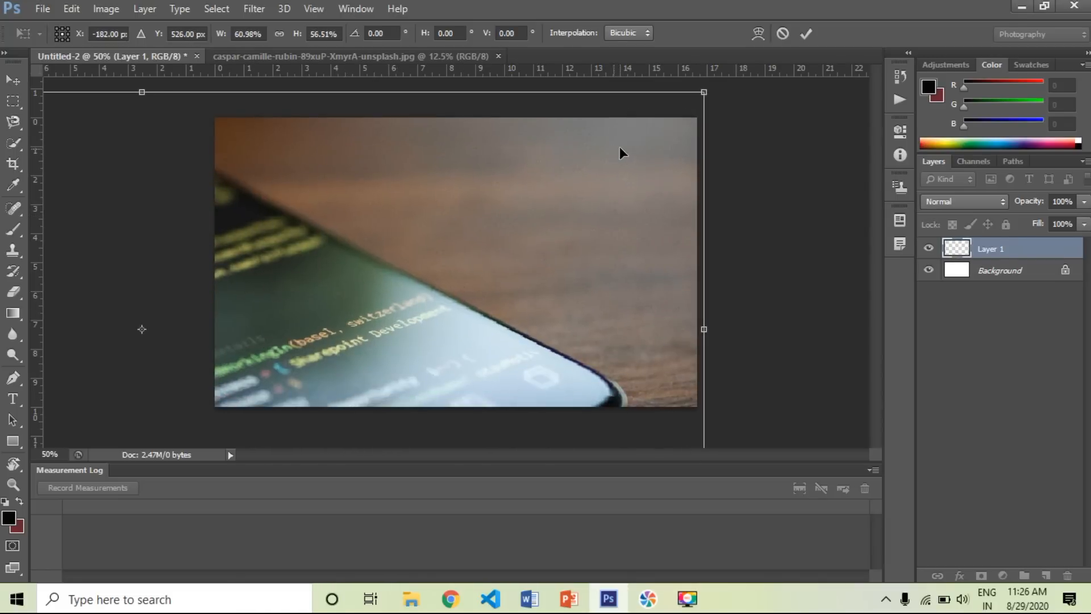
pyautogui.moveTo(703, 91); pyautogui.dragTo(406, 233)
pyautogui.moveTo(315, 314); pyautogui.dragTo(618, 193)
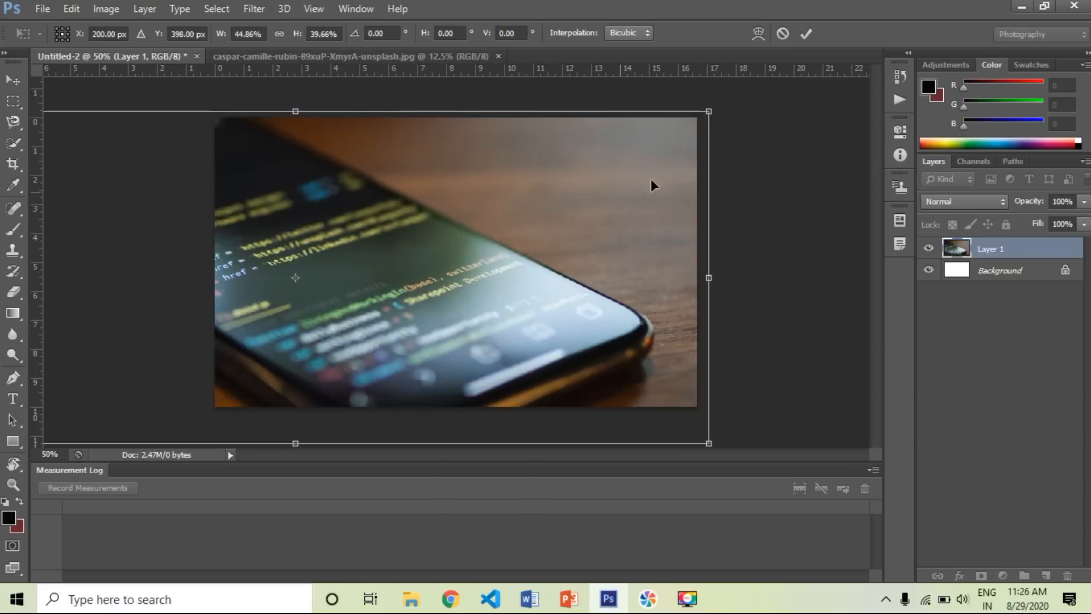
pyautogui.moveTo(711, 273); pyautogui.dragTo(649, 293)
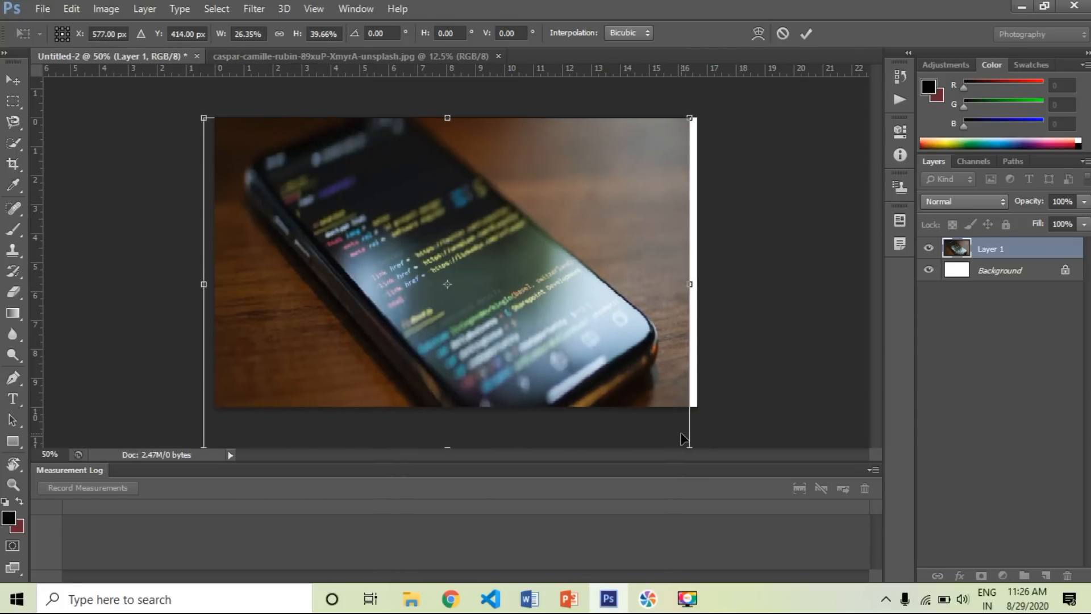
pyautogui.moveTo(690, 118); pyautogui.dragTo(522, 325)
pyautogui.moveTo(401, 359); pyautogui.dragTo(475, 226)
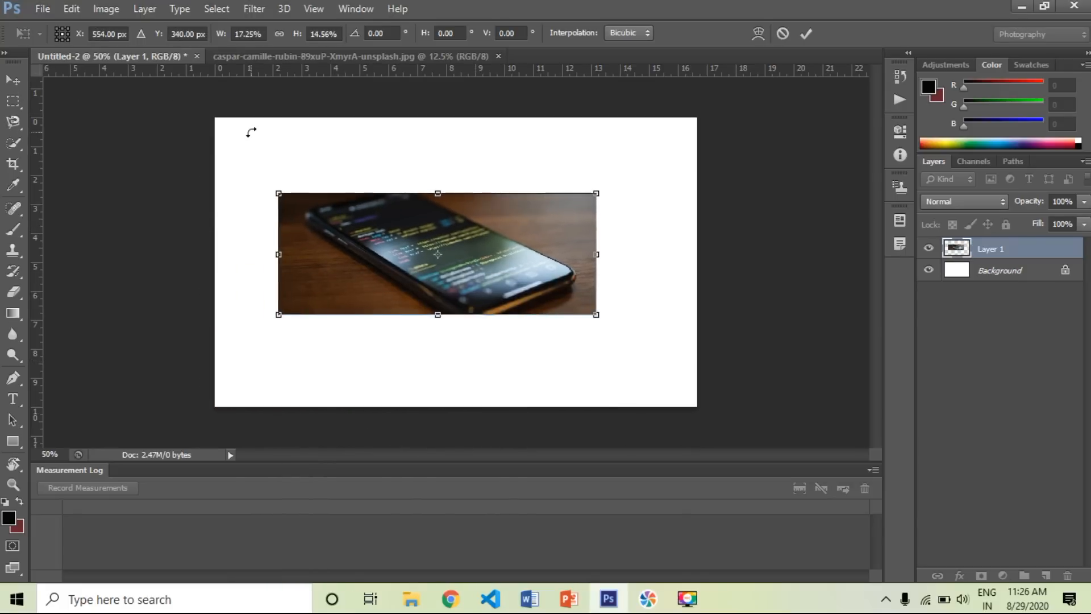
pyautogui.hotkey('ctrl', 'z')
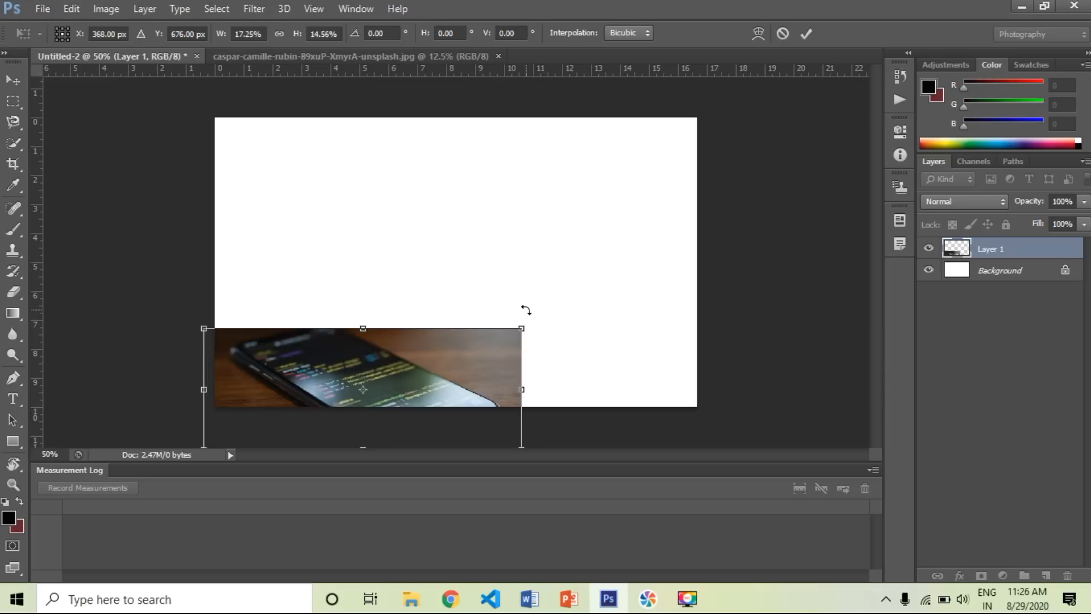
pyautogui.press('Return')
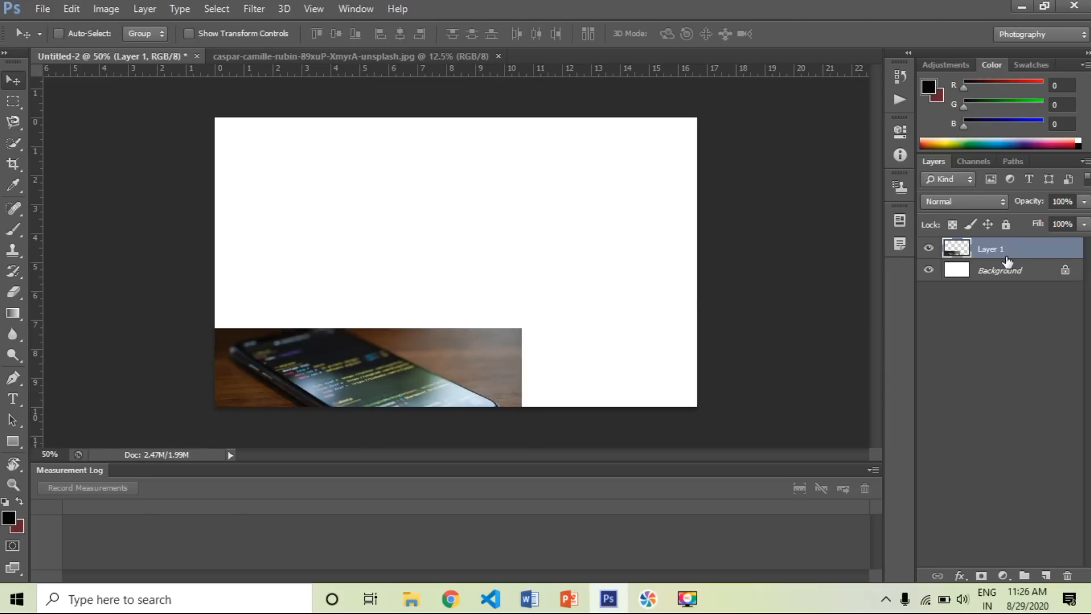
# Step: Delete Layer 1 from Untitled-2 and clear the selection in the Unsplash phone photo document
pyautogui.moveTo(1014, 256); pyautogui.dragTo(1078, 565)
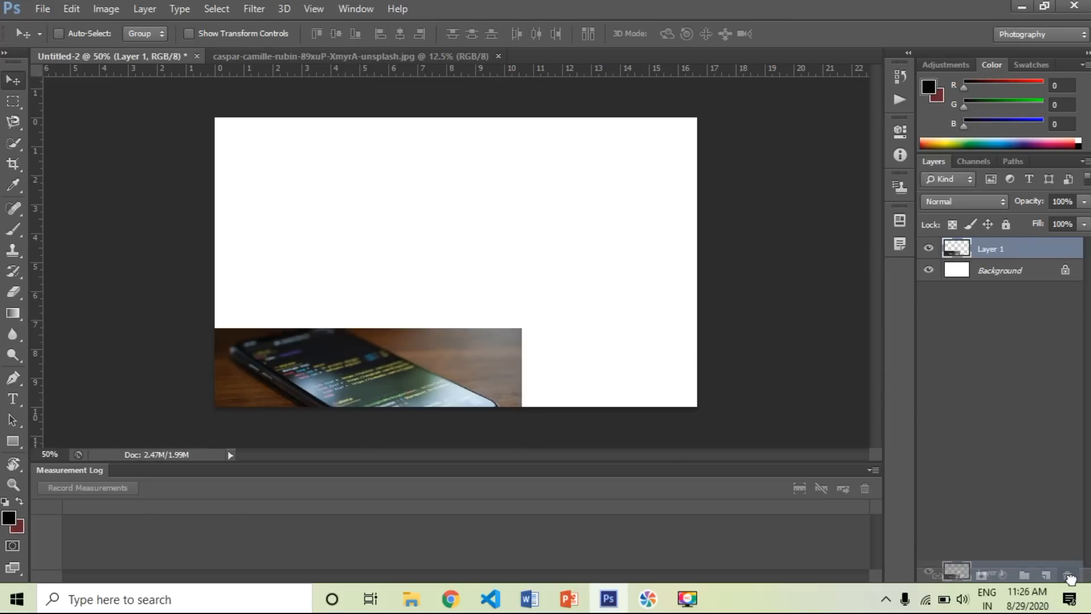
pyautogui.click(305, 56)
pyautogui.hotkey('ctrl', 'd')
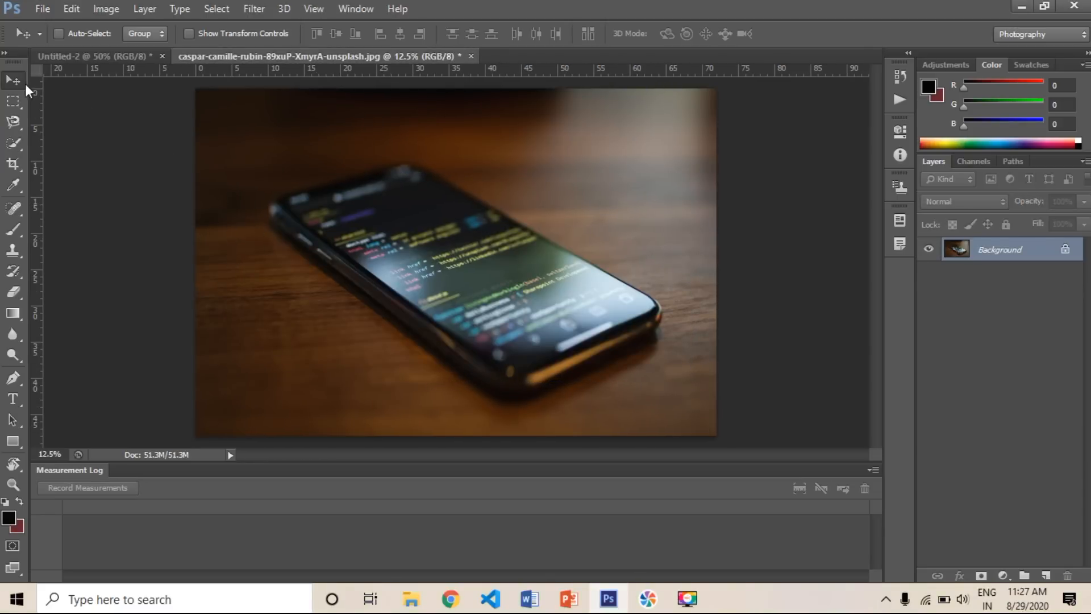
# Step: Try moving an elliptical selection of about 43 by 33 in over the phone, and undo the move and deselect
pyautogui.click(14, 103)
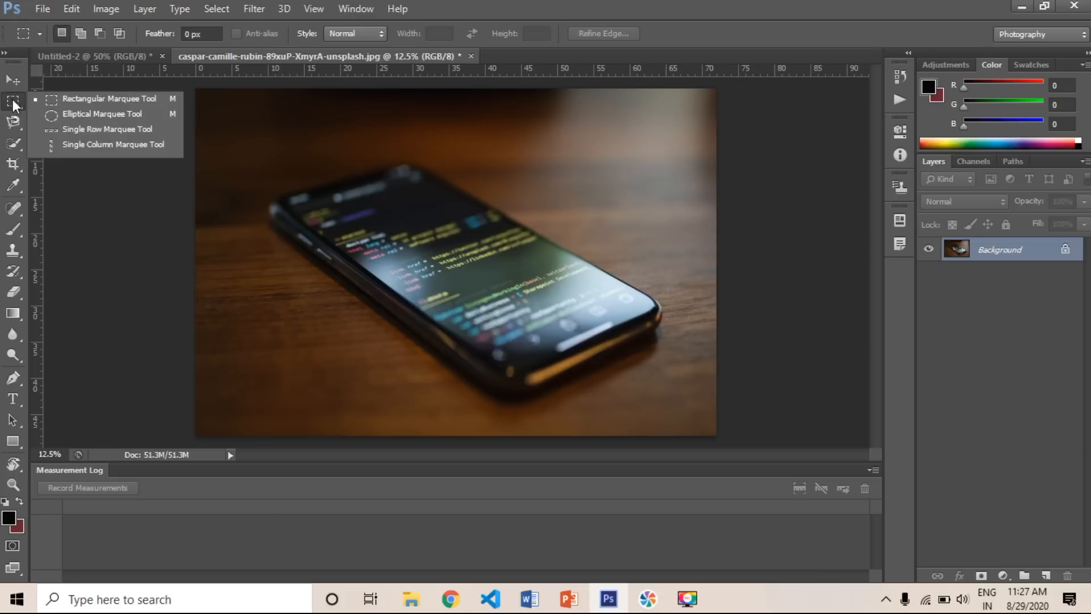
pyautogui.click(86, 122)
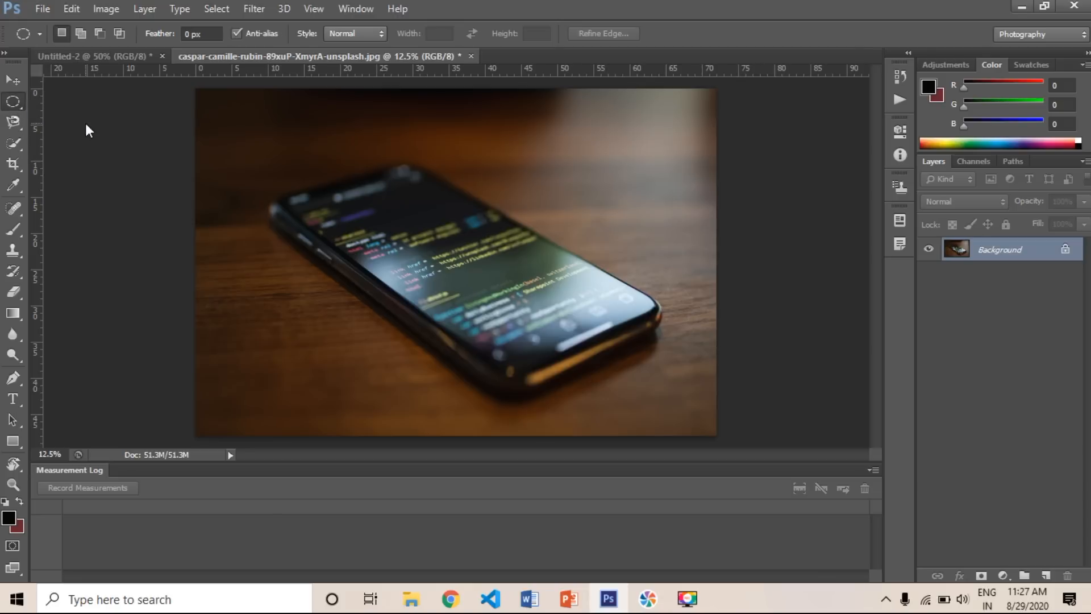
pyautogui.moveTo(292, 173); pyautogui.dragTo(604, 415)
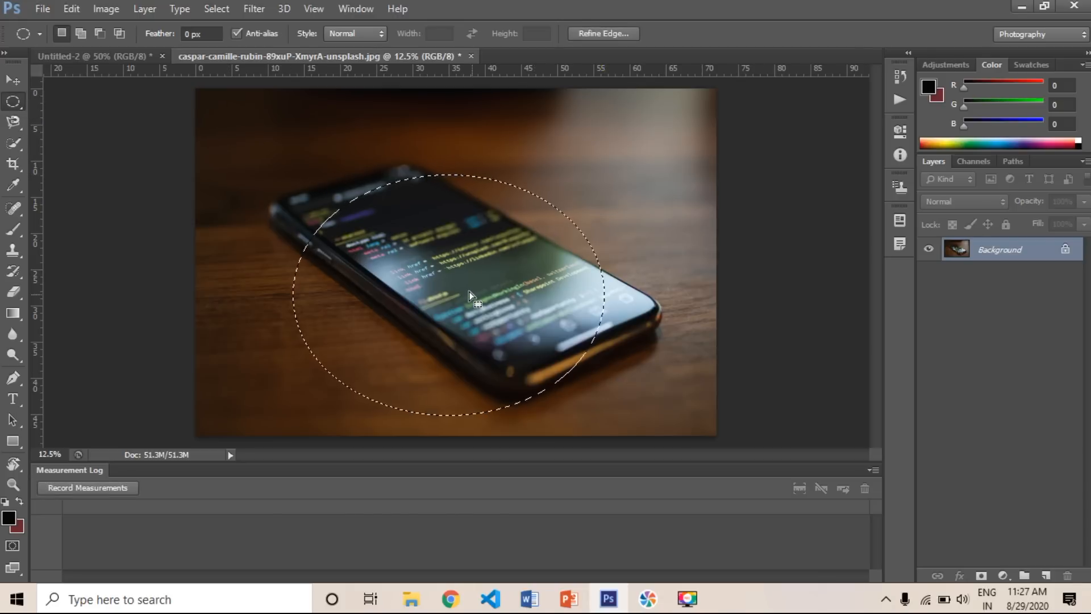
pyautogui.click(12, 77)
pyautogui.moveTo(511, 369); pyautogui.dragTo(482, 355)
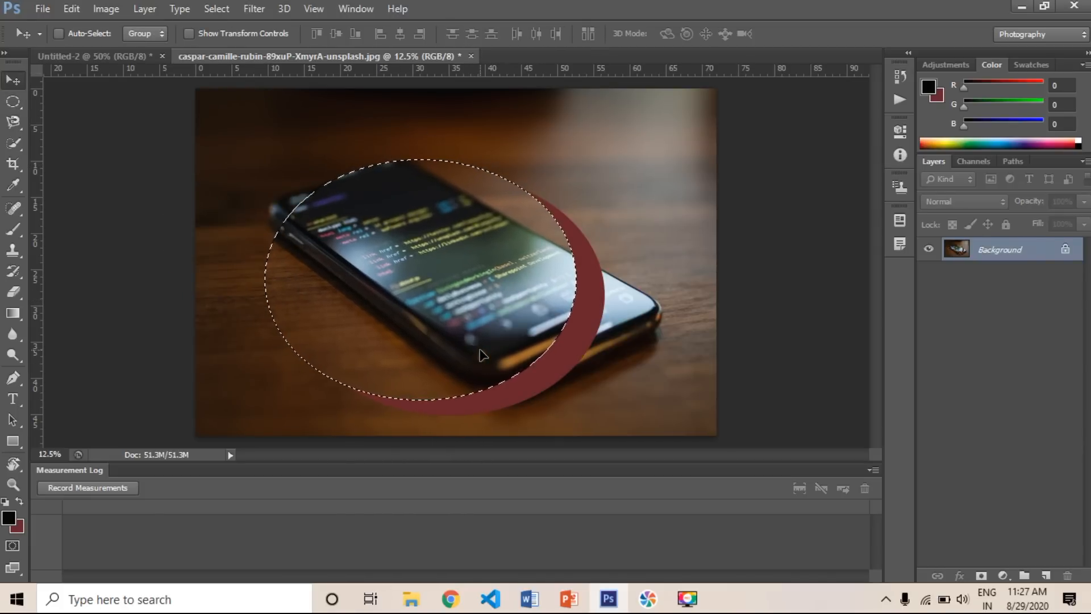
pyautogui.hotkey('ctrl', 'z')
pyautogui.hotkey('ctrl', 'd')
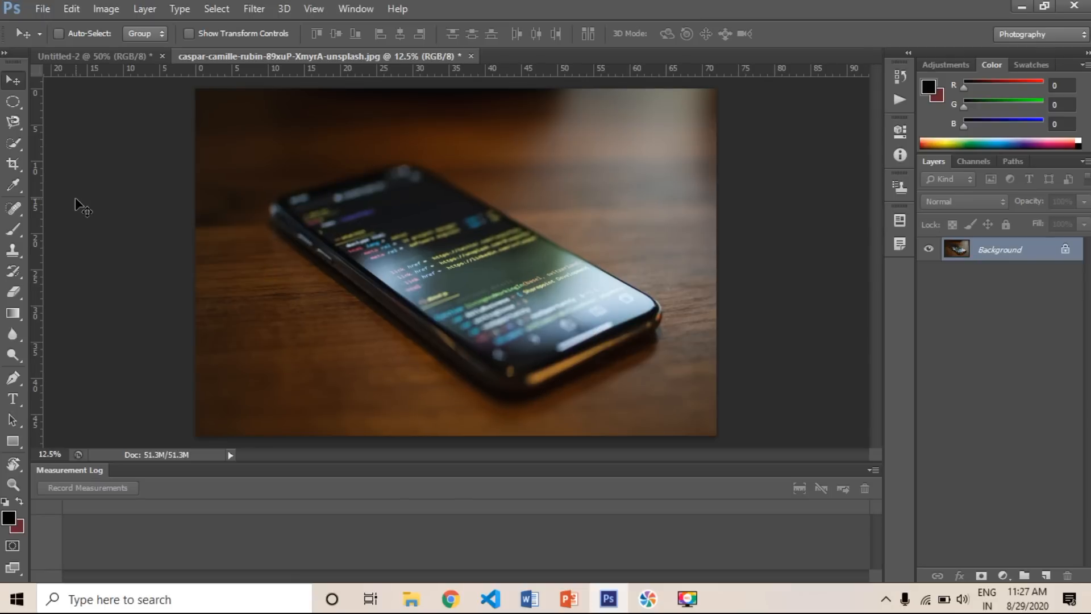
# Step: Try to move a single-row selection made just above the phone, and deselect it
pyautogui.moveTo(13, 103); pyautogui.dragTo(73, 128)
pyautogui.moveTo(211, 141); pyautogui.dragTo(350, 164)
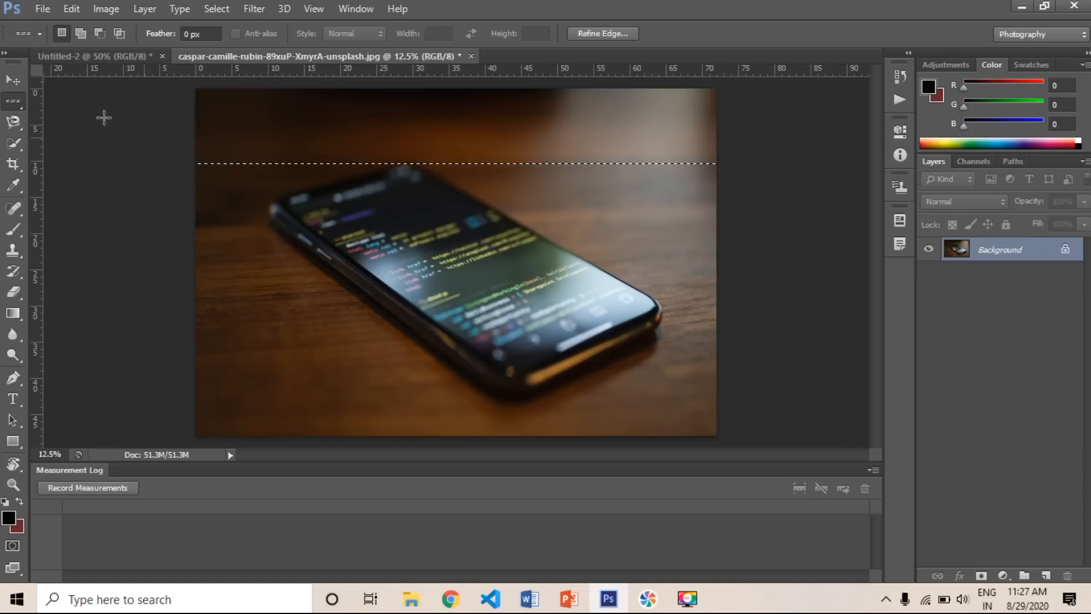
pyautogui.click(14, 81)
pyautogui.moveTo(371, 176); pyautogui.dragTo(343, 149)
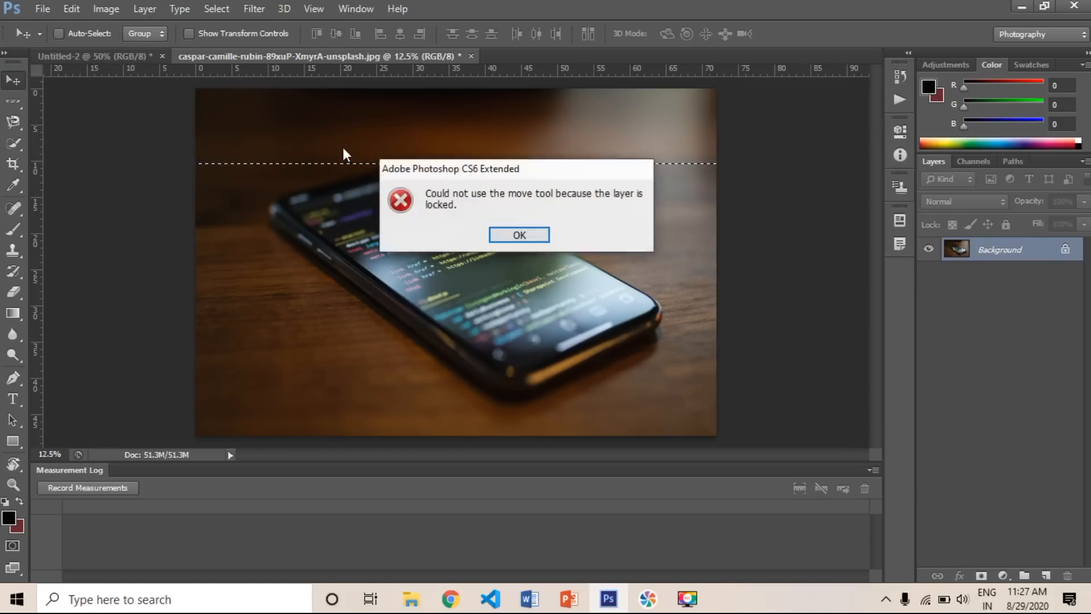
pyautogui.click(519, 235)
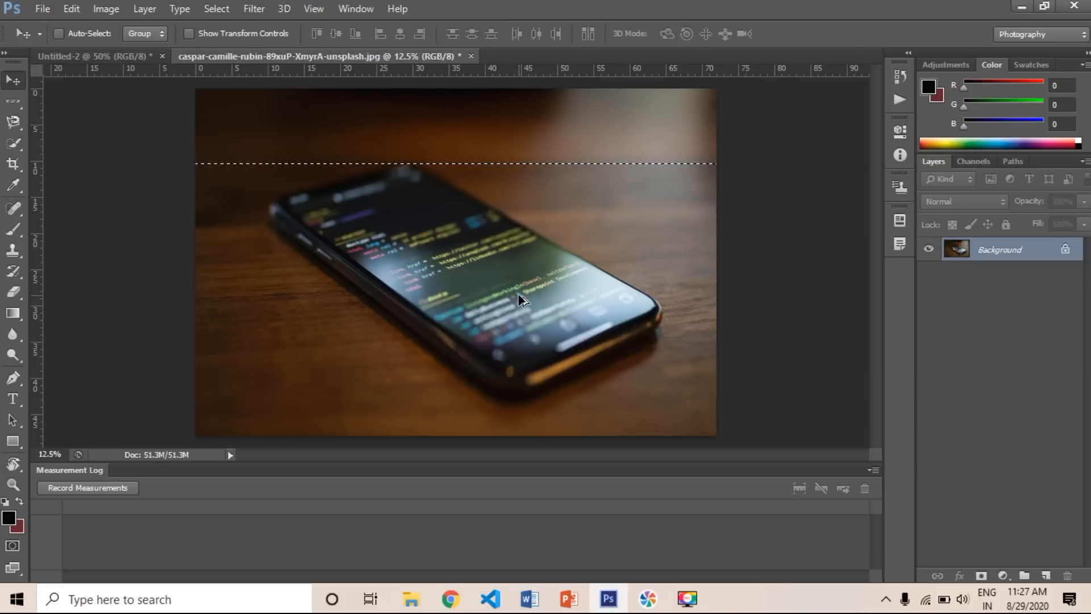
pyautogui.hotkey('ctrl', 'd')
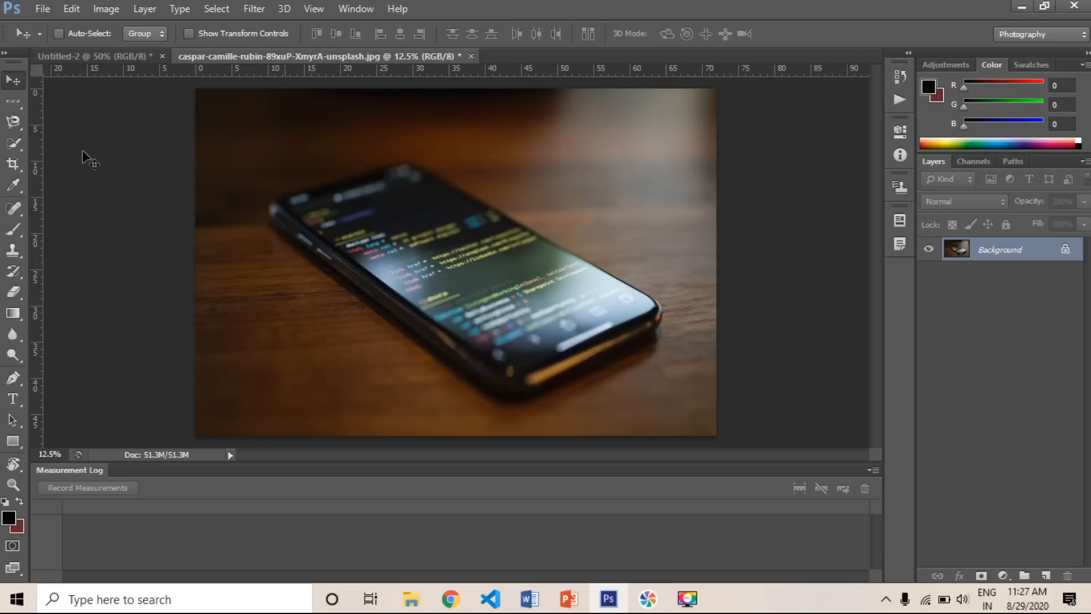
# Step: Select single pixel columns at several positions on the phone photo, ending at about 41 in on the horizontal ruler
pyautogui.click(9, 99)
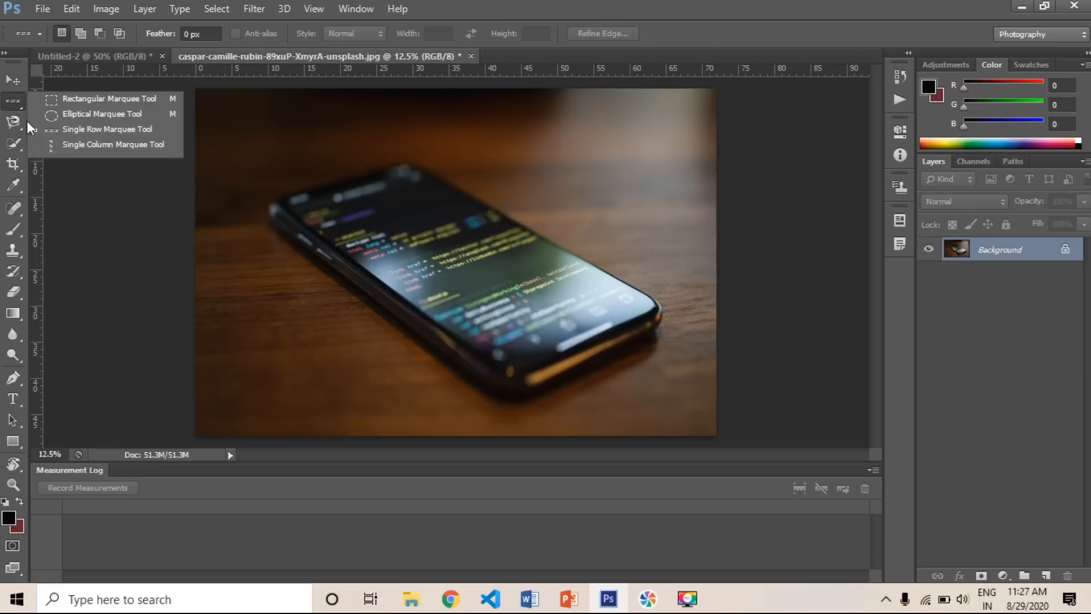
pyautogui.click(80, 145)
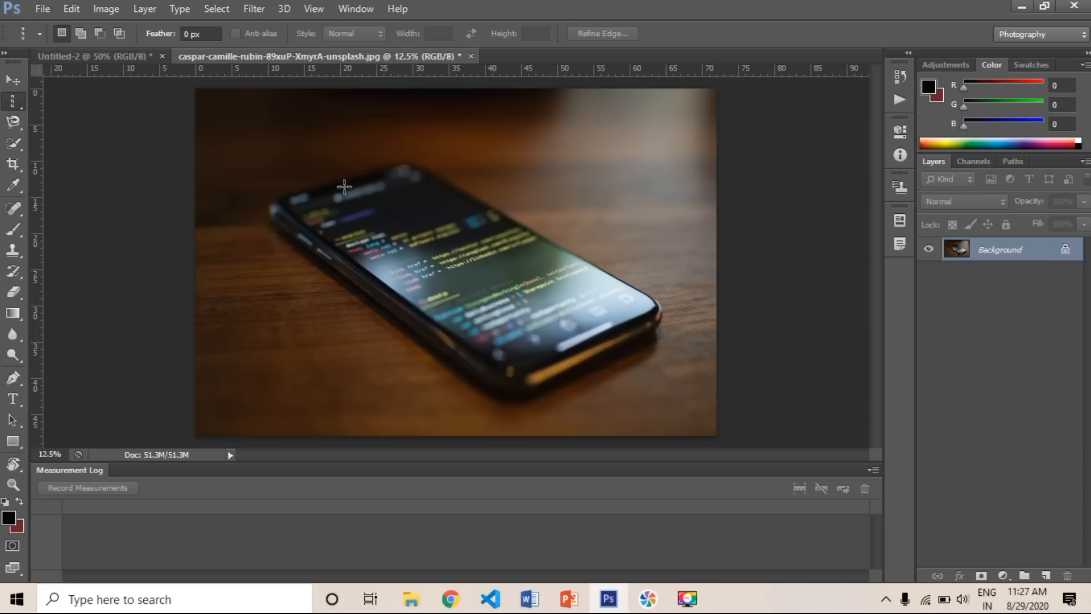
pyautogui.click(361, 188)
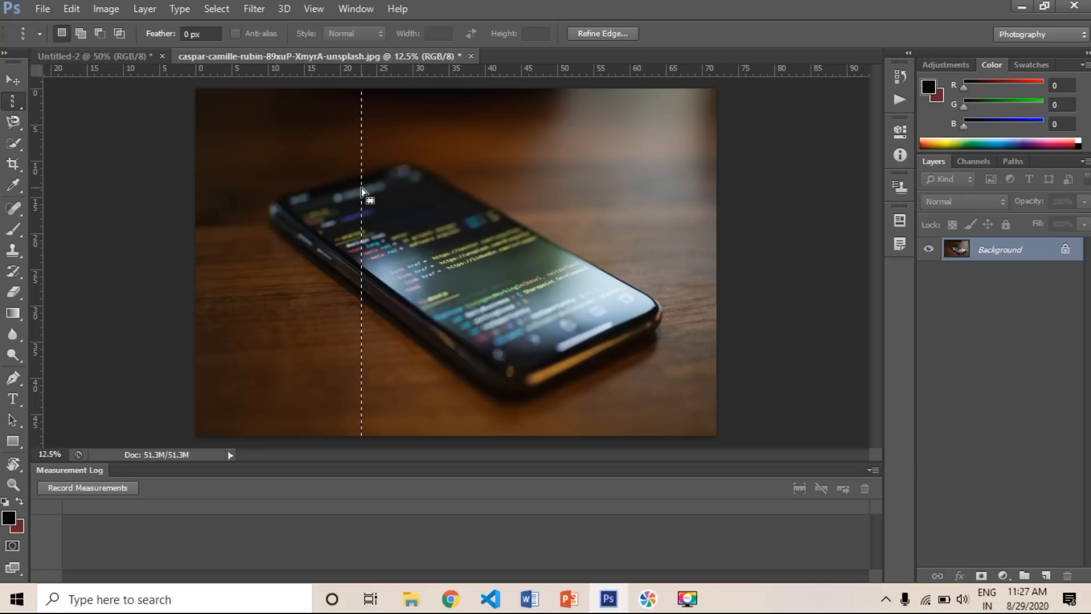
pyautogui.click(362, 188)
pyautogui.click(556, 199)
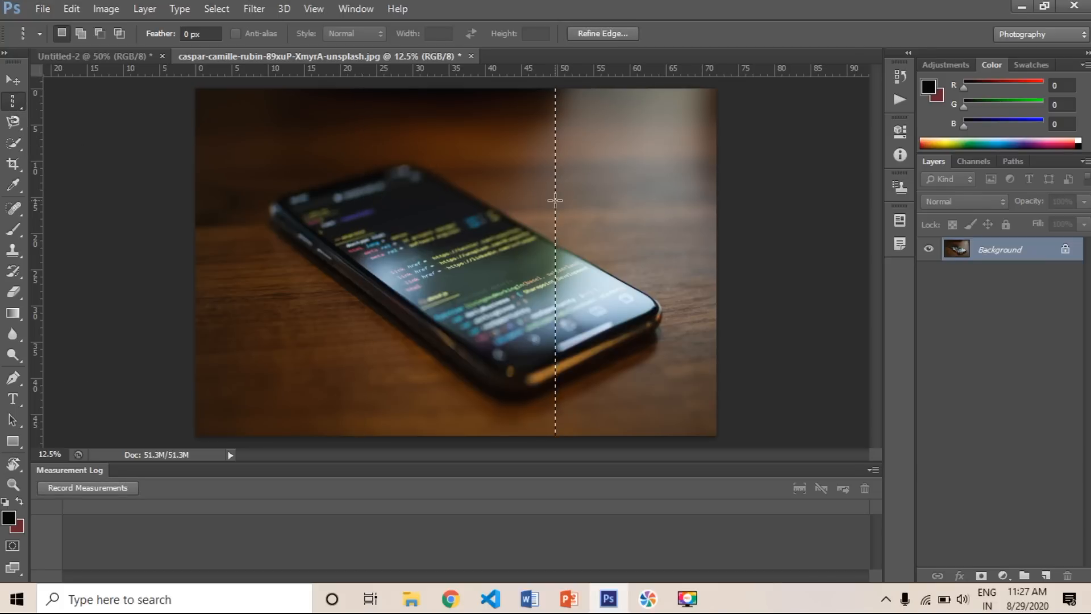
pyautogui.click(555, 200)
pyautogui.click(496, 213)
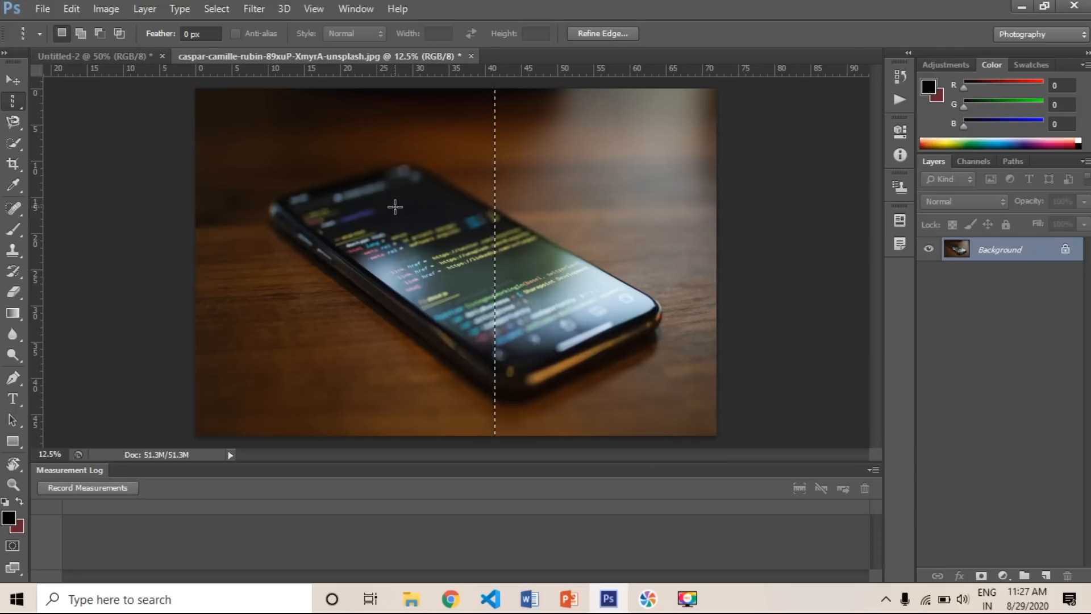
# Step: Try to move the selected pixel column with the Move tool and dismiss the message
pyautogui.click(13, 80)
pyautogui.moveTo(418, 265); pyautogui.dragTo(338, 259)
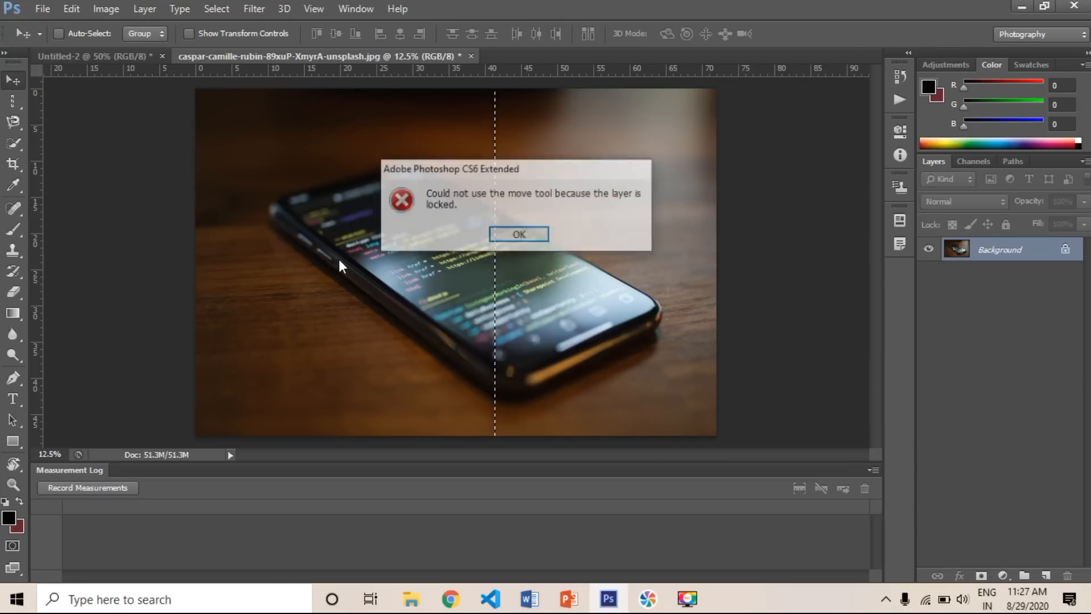
pyautogui.click(524, 241)
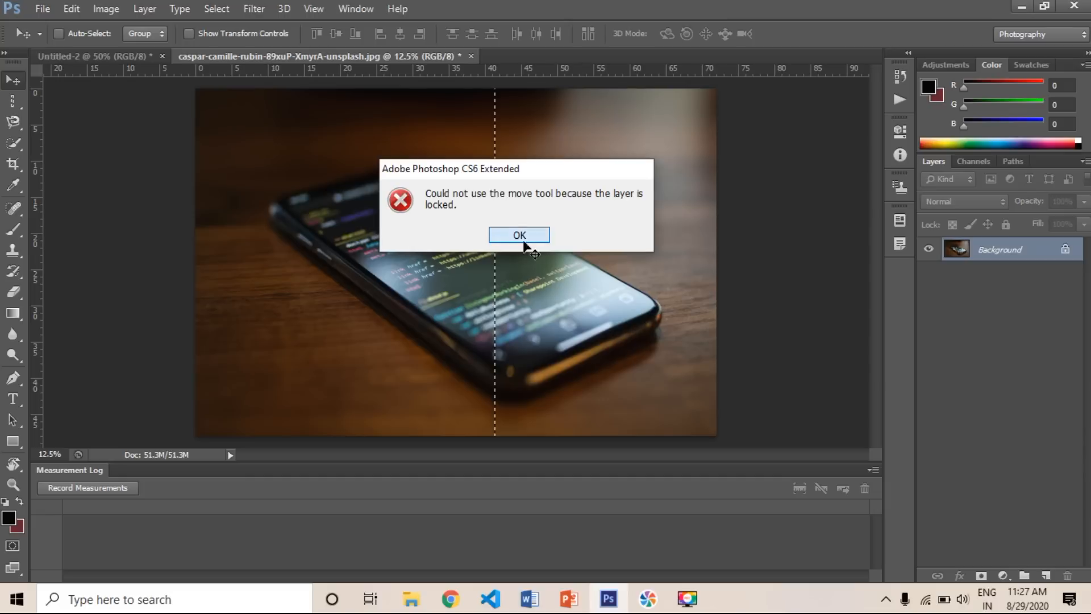
# Step: Return to the Rectangular Marquee tool and close the phone photo document without saving
pyautogui.click(18, 104)
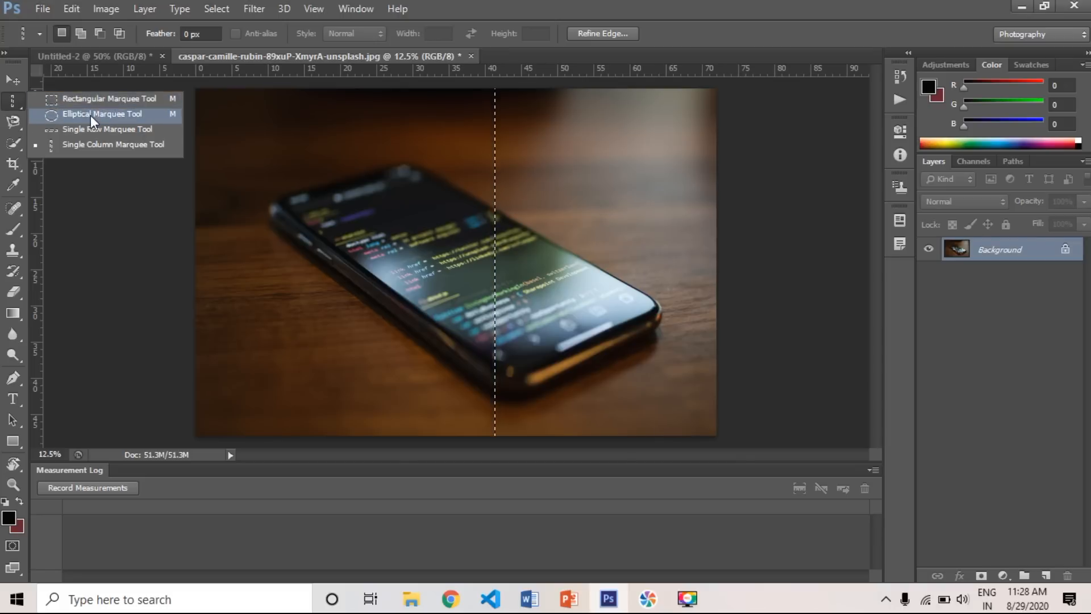
pyautogui.click(98, 100)
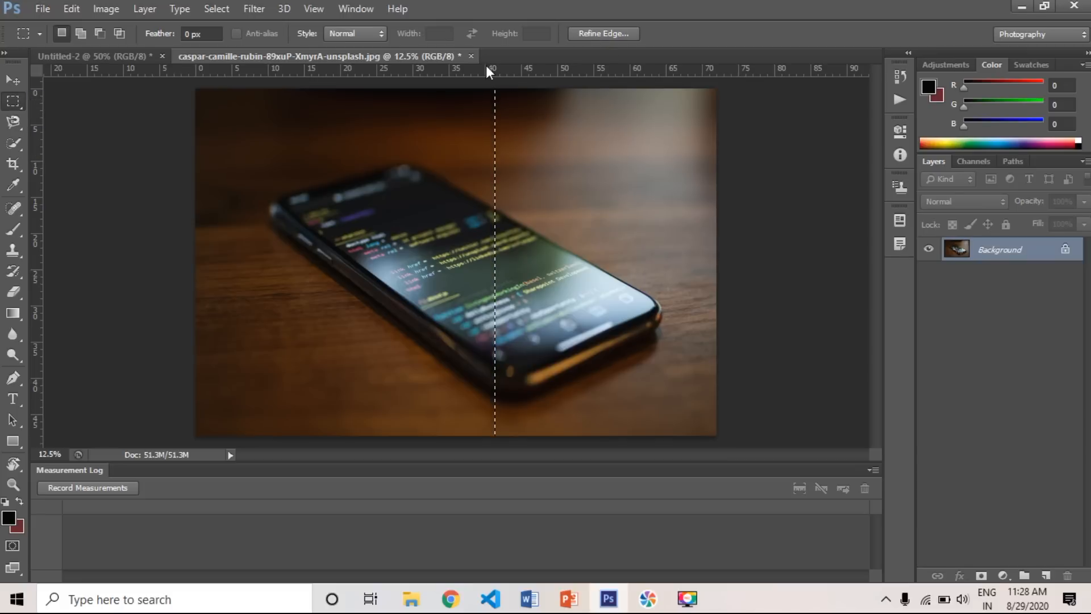
pyautogui.click(472, 55)
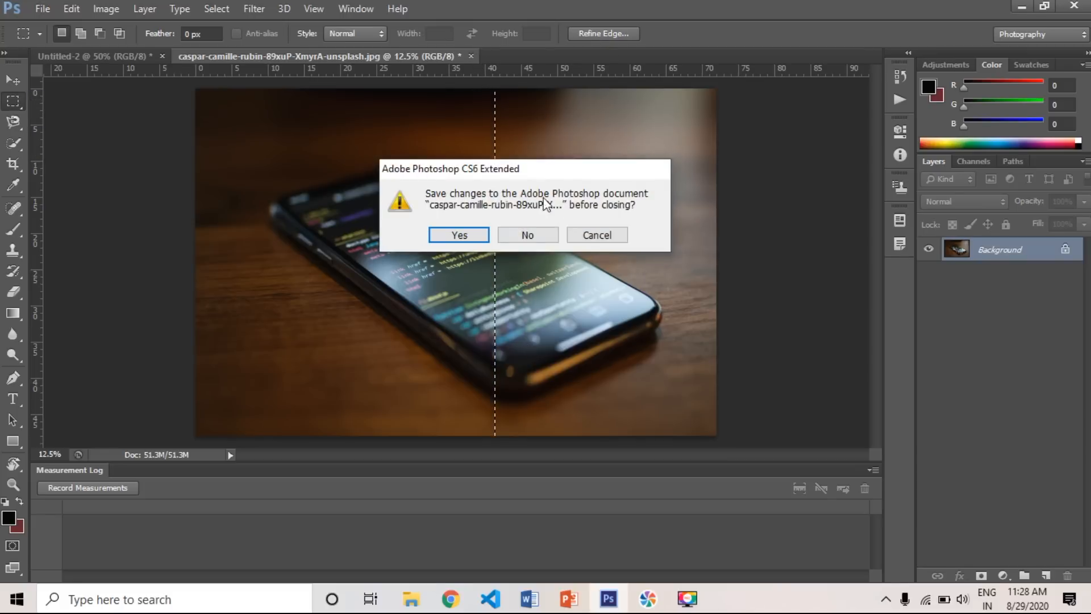
pyautogui.click(517, 235)
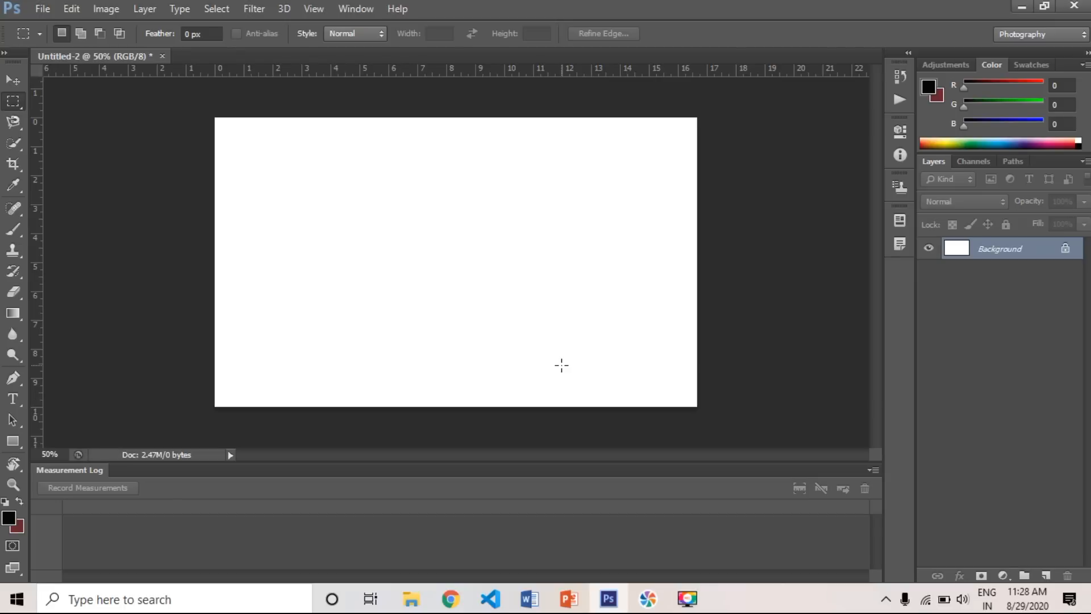
# Step: Switch to Chrome and search Google in a new tab for "youtube channel art size"
pyautogui.click(450, 599)
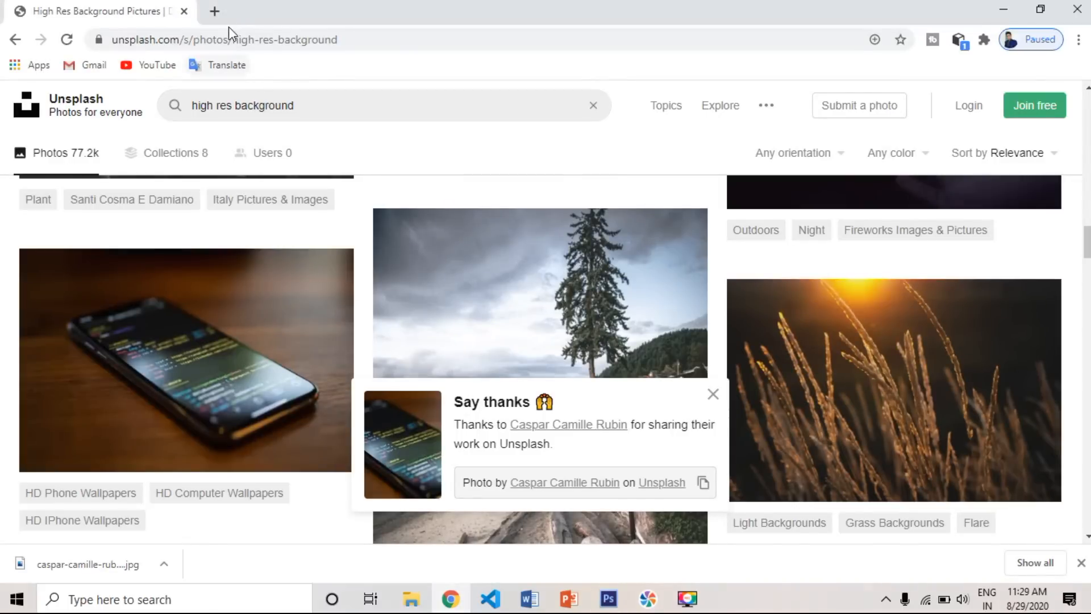
pyautogui.click(214, 11)
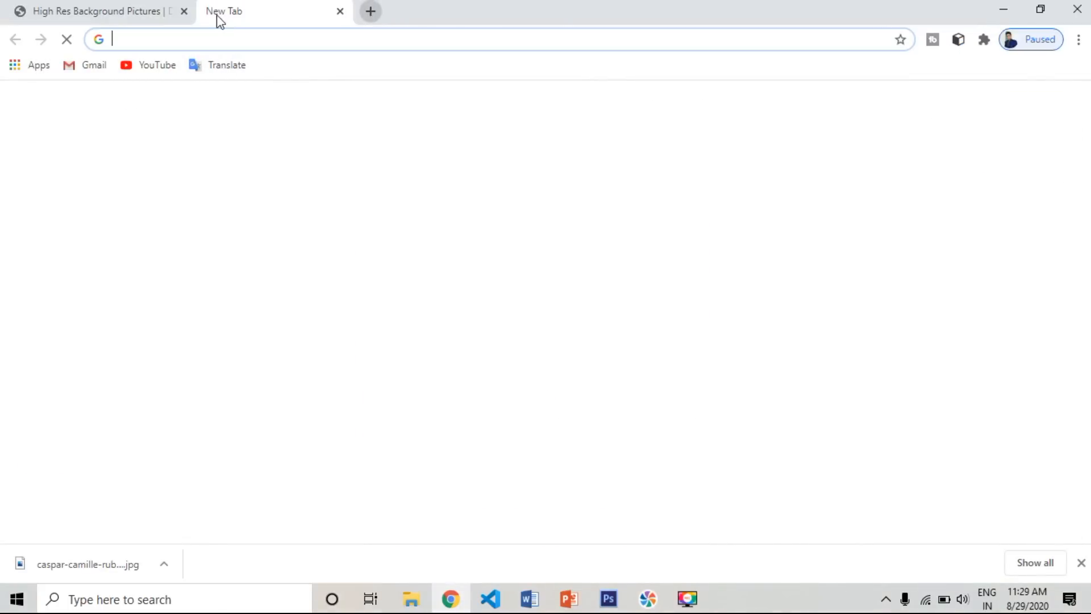
pyautogui.click(251, 40)
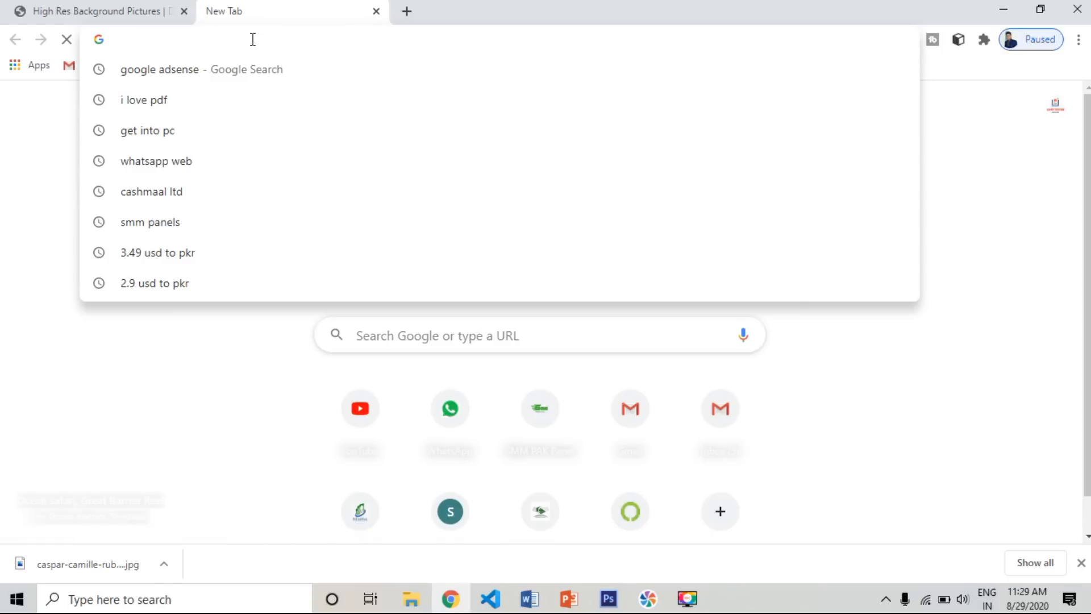
pyautogui.write('chan')
pyautogui.press('BackSpace')
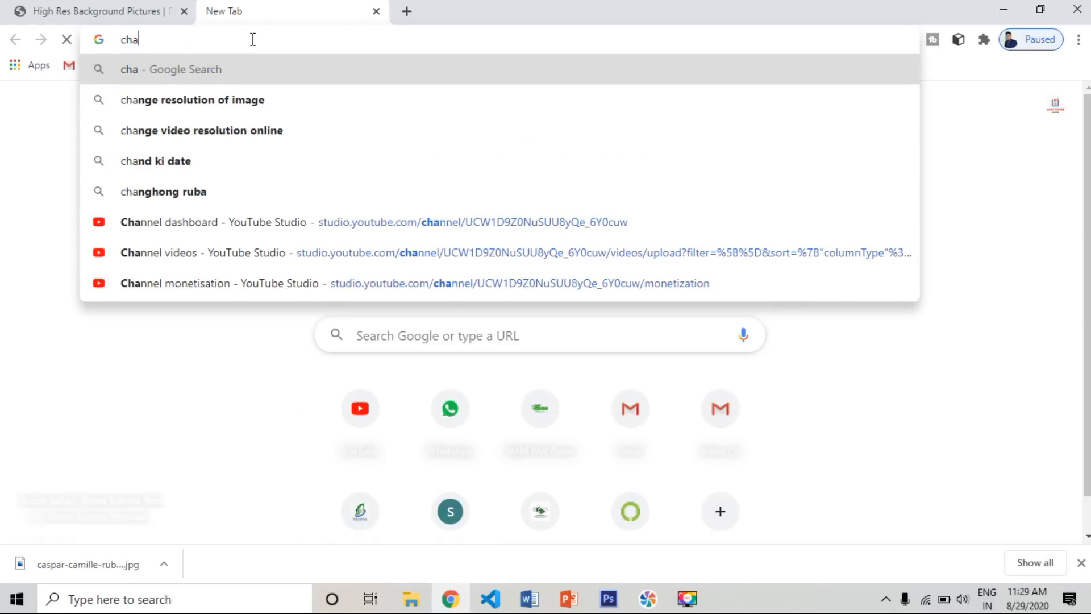
pyautogui.press('BackSpace')
pyautogui.press('BackSpace')
pyautogui.press('BackSpace')
pyautogui.write('youtube channe')
pyautogui.press('BackSpace')
pyautogui.write('el art ')
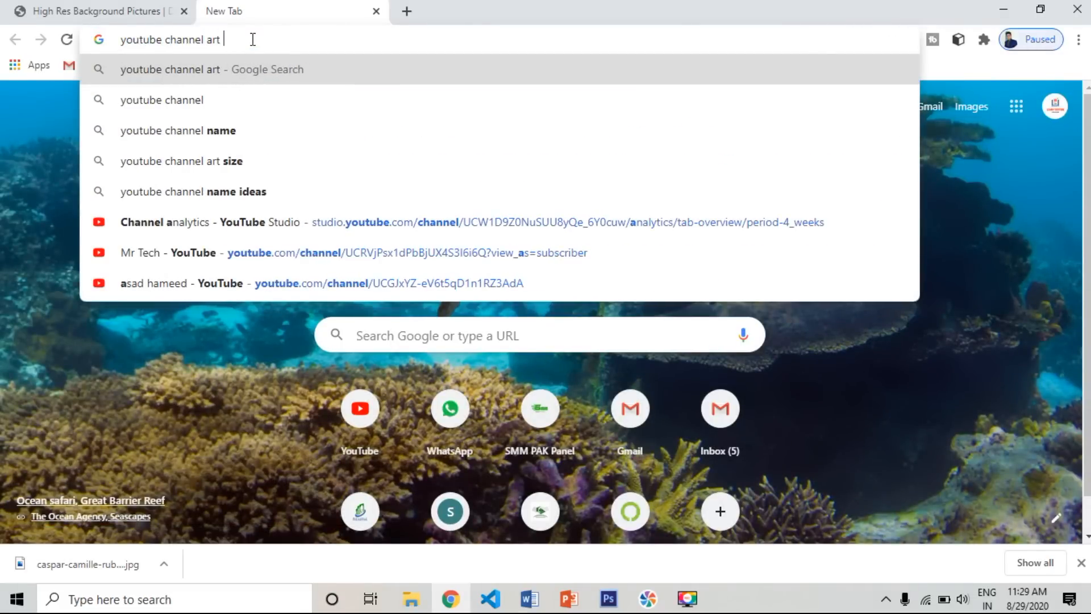
pyautogui.write('size')
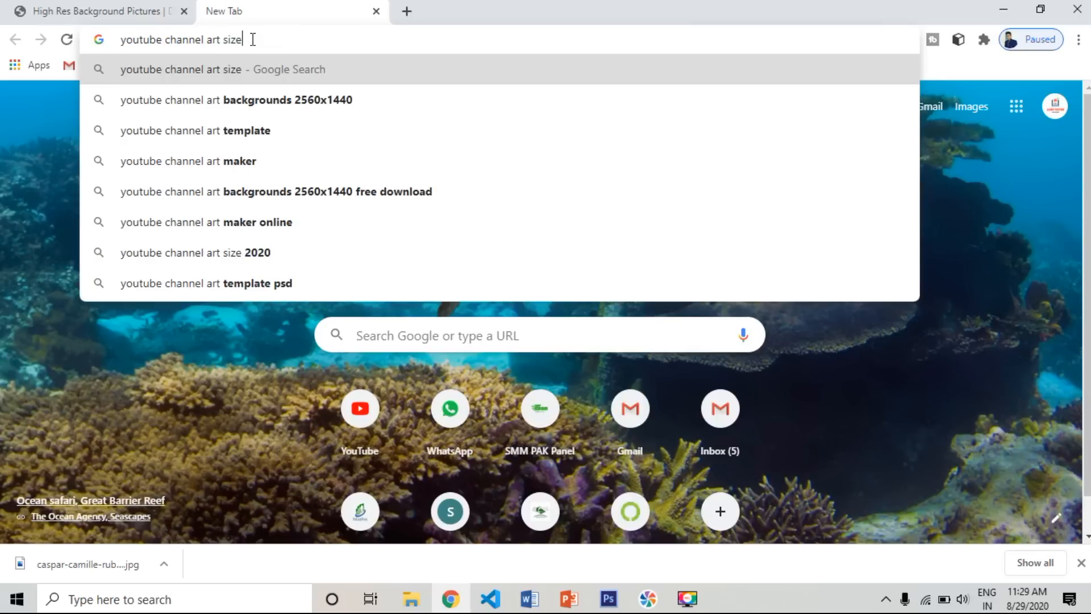
pyautogui.press('Return')
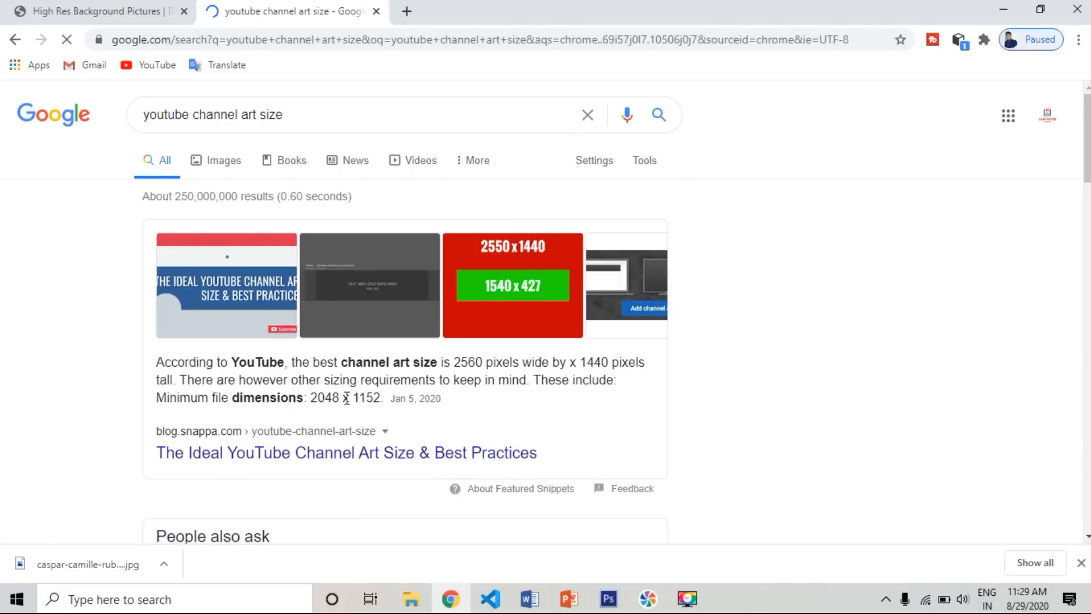
pyautogui.moveTo(310, 398); pyautogui.dragTo(379, 398)
pyautogui.click(366, 373)
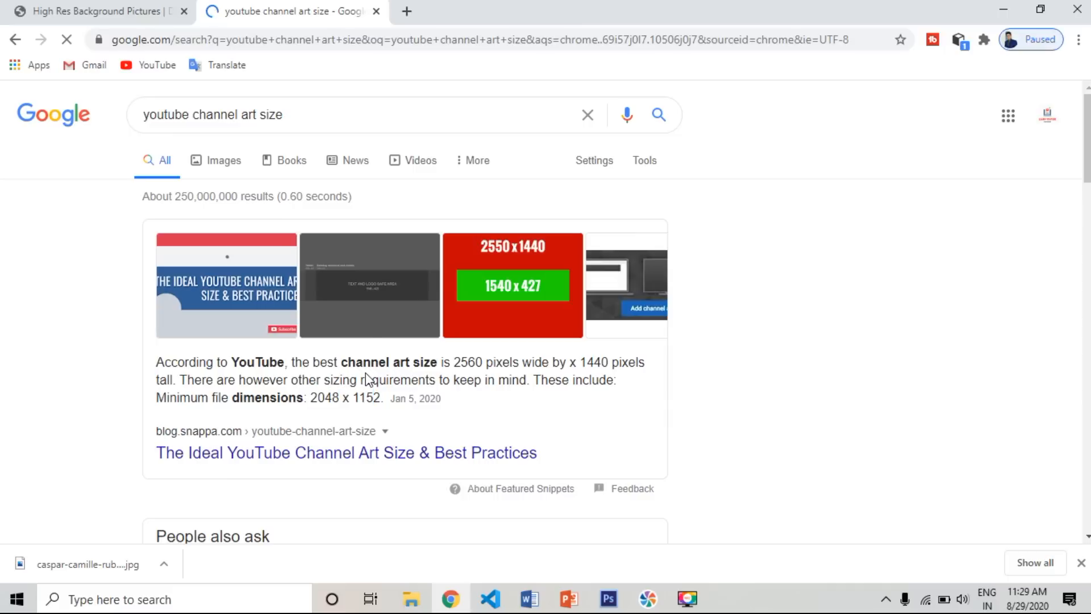
# Step: Open the dark Snappa channel art template from the image results and save it to the Desktop as youtube-channel-art-sizing-template, PNG
pyautogui.click(359, 264)
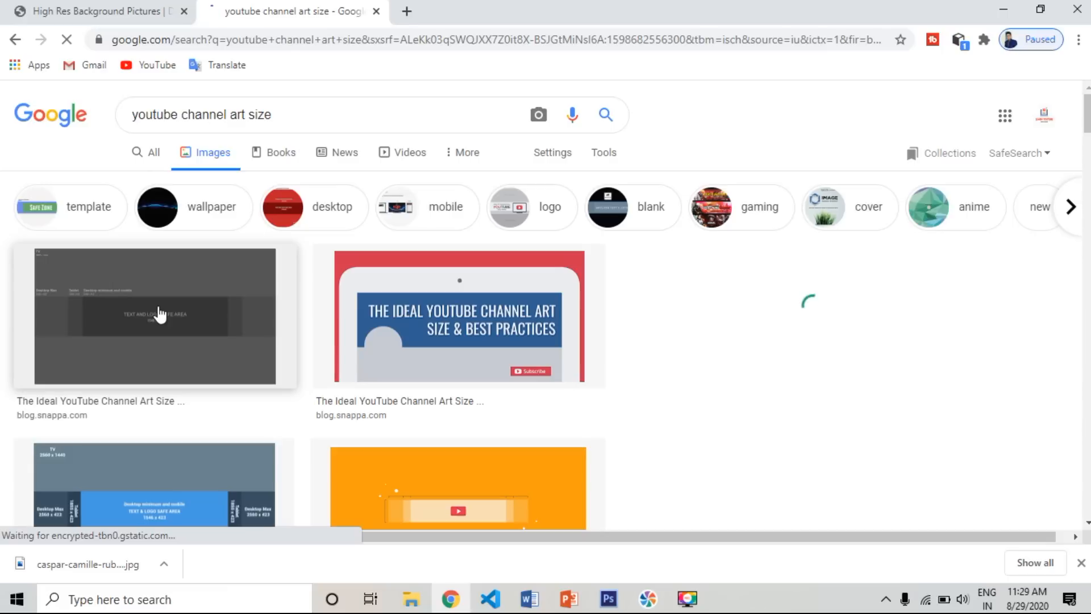
pyautogui.click(159, 313)
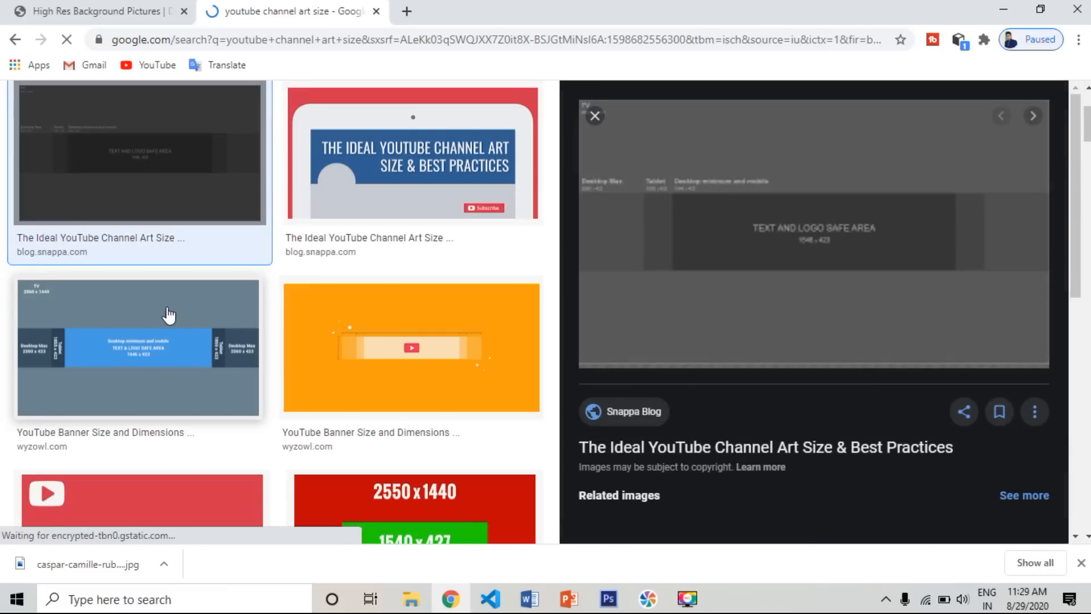
pyautogui.rightClick(741, 256)
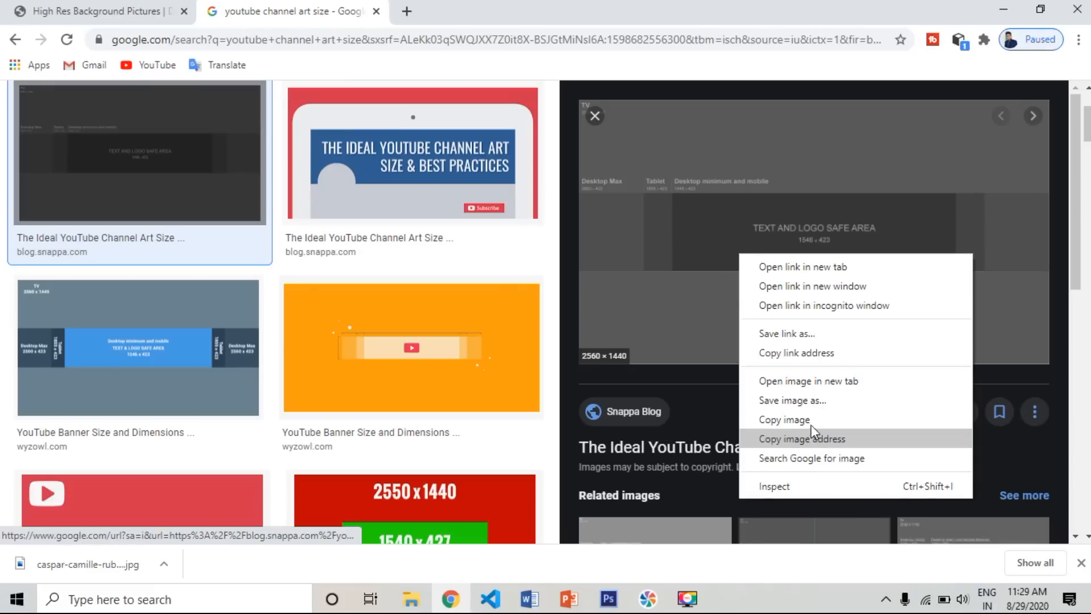
pyautogui.click(805, 401)
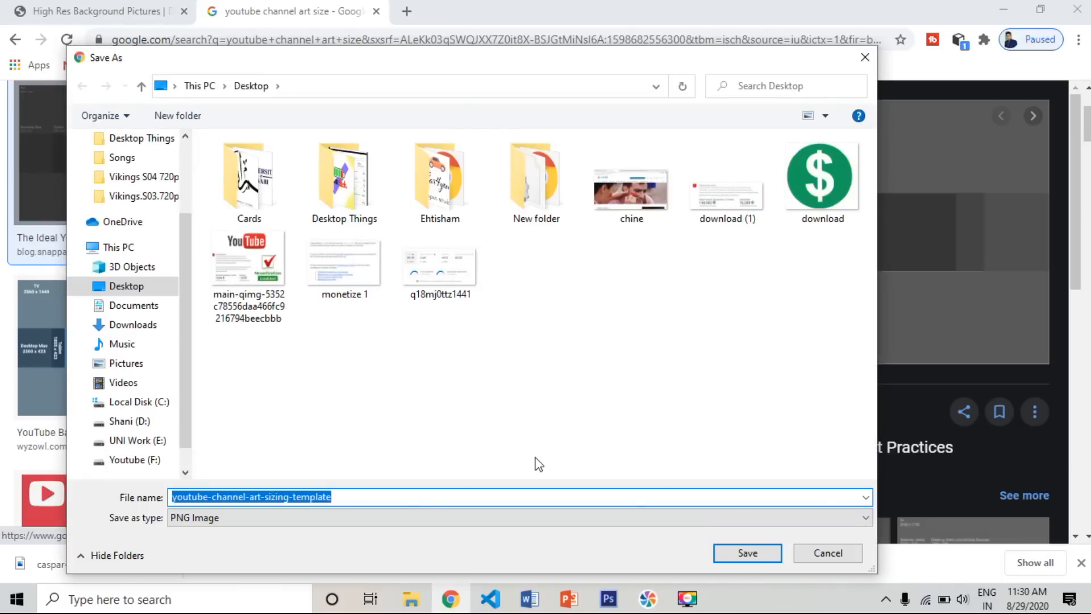
pyautogui.click(738, 554)
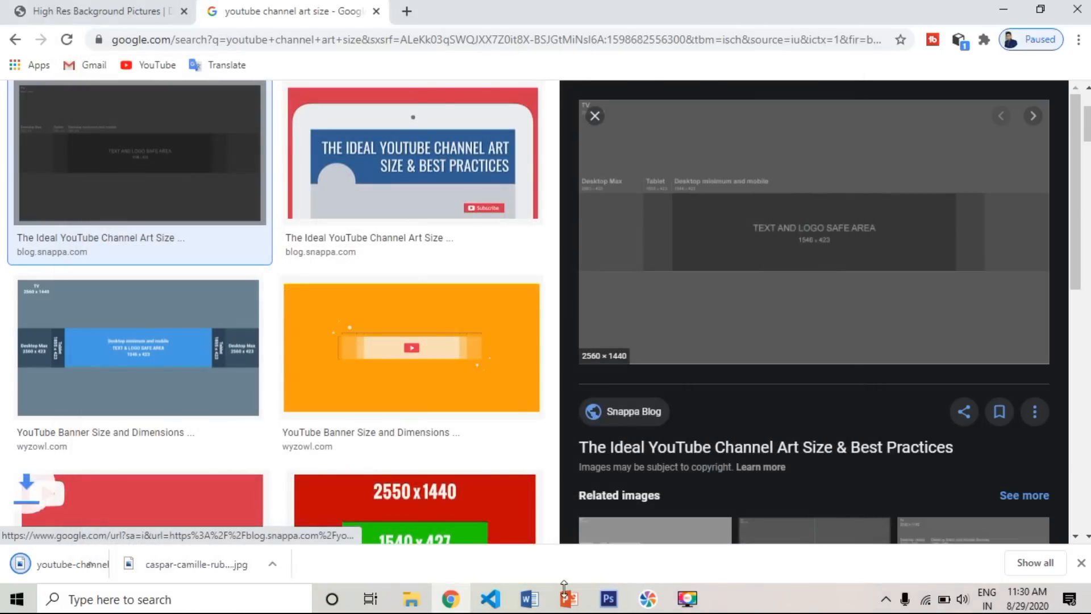
# Step: Switch to Photoshop and open youtube-channel-art-sizing-template.png from the Desktop
pyautogui.click(608, 598)
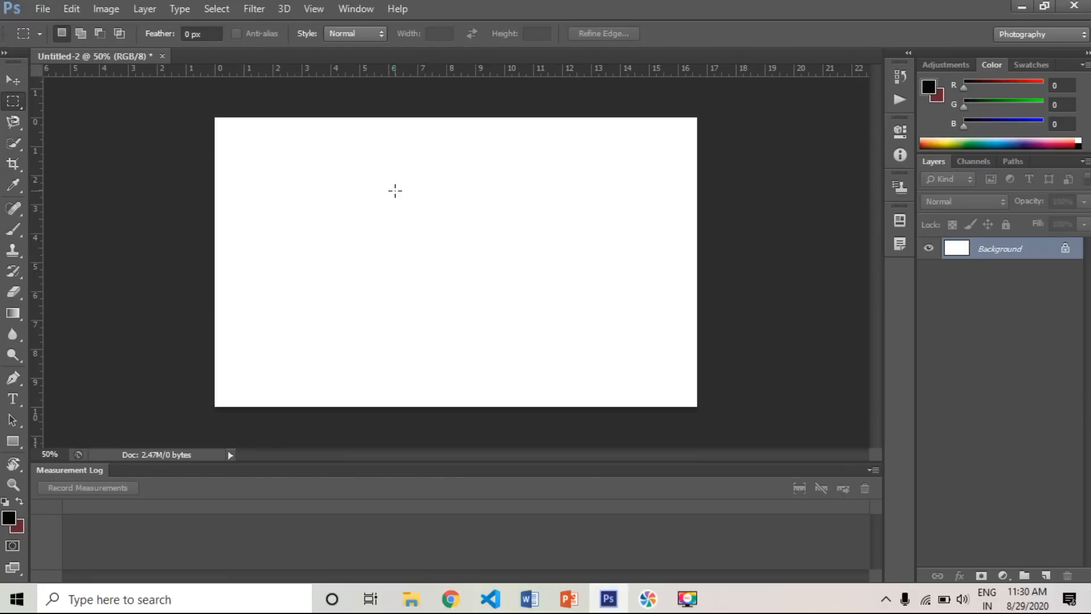
pyautogui.hotkey('ctrl', 'o')
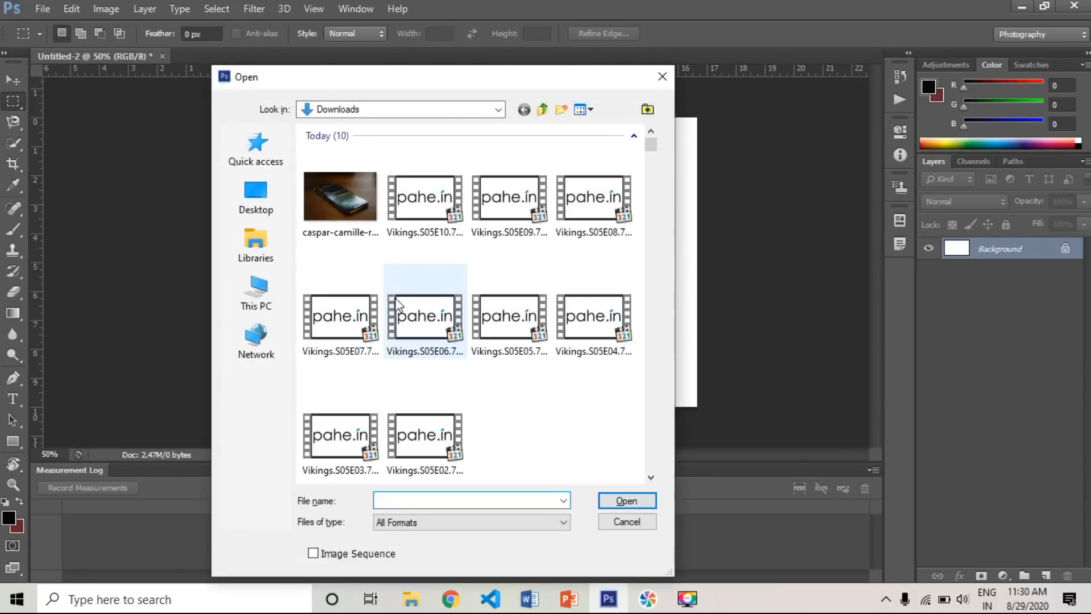
pyautogui.click(271, 195)
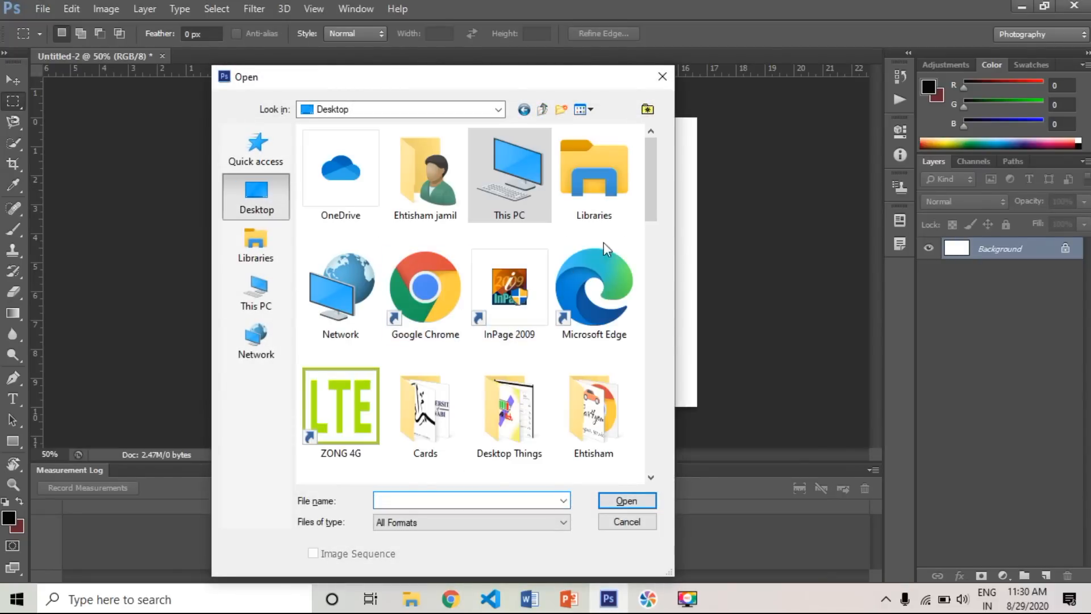
pyautogui.moveTo(654, 198); pyautogui.dragTo(644, 455)
pyautogui.click(610, 435)
pyautogui.doubleClick(610, 435)
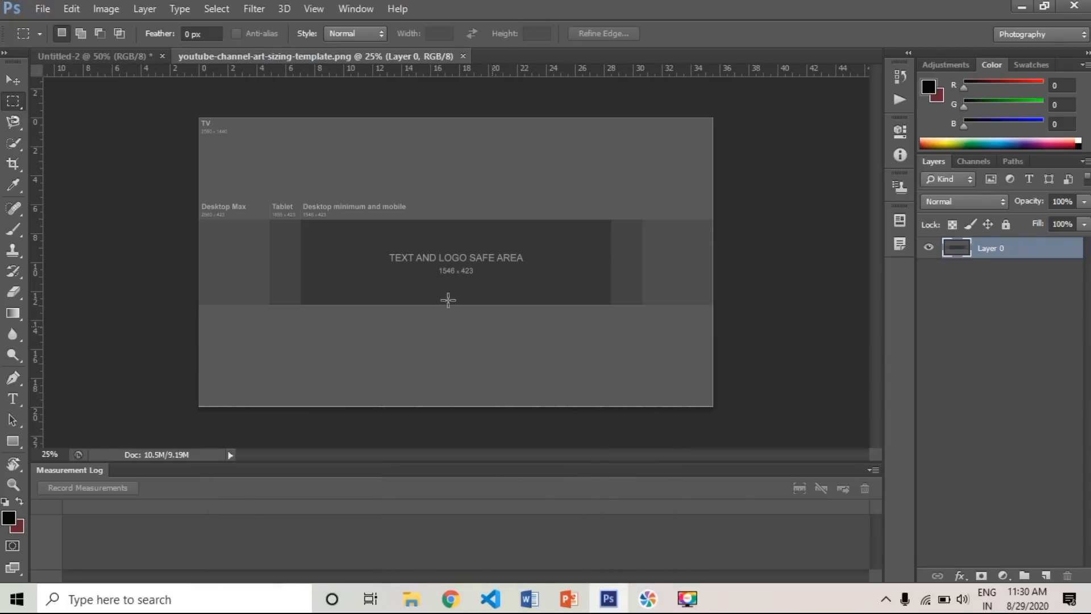
# Step: Close the blank Untitled-2 document without saving it
pyautogui.click(131, 56)
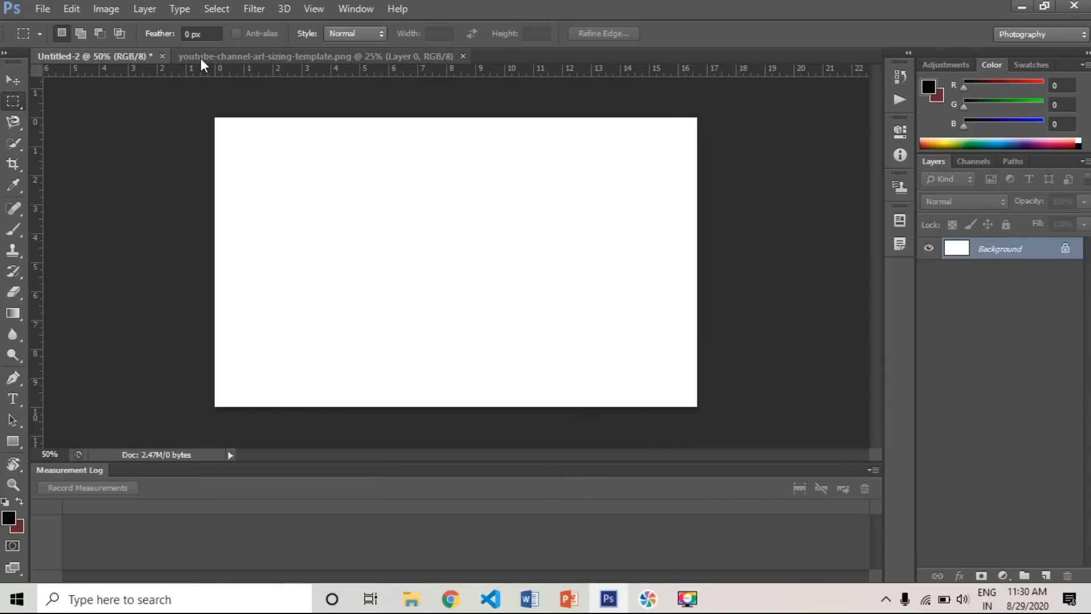
pyautogui.click(201, 58)
pyautogui.click(163, 56)
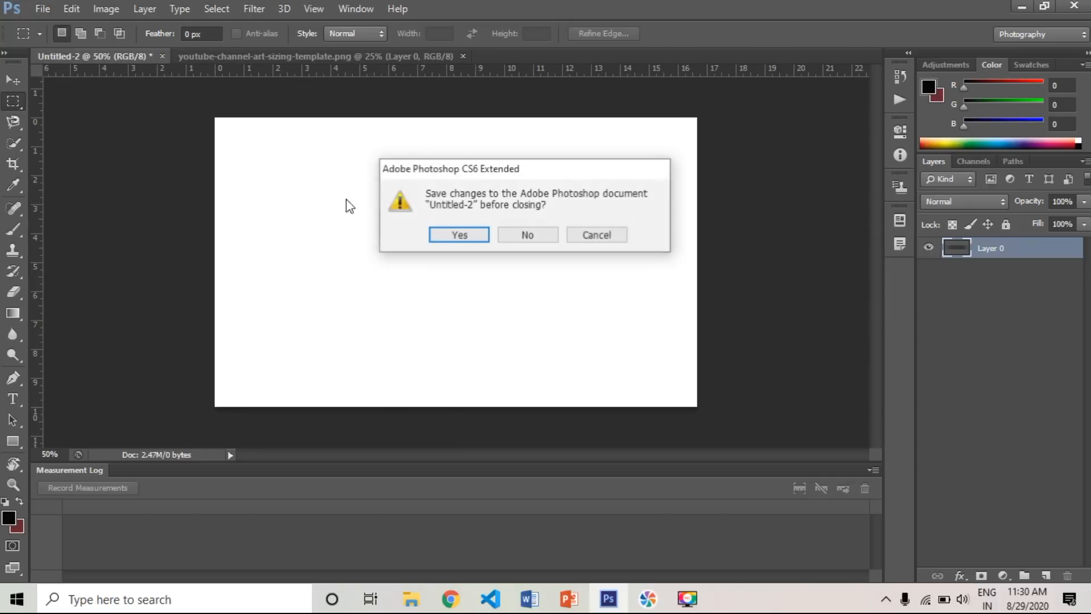
pyautogui.click(527, 234)
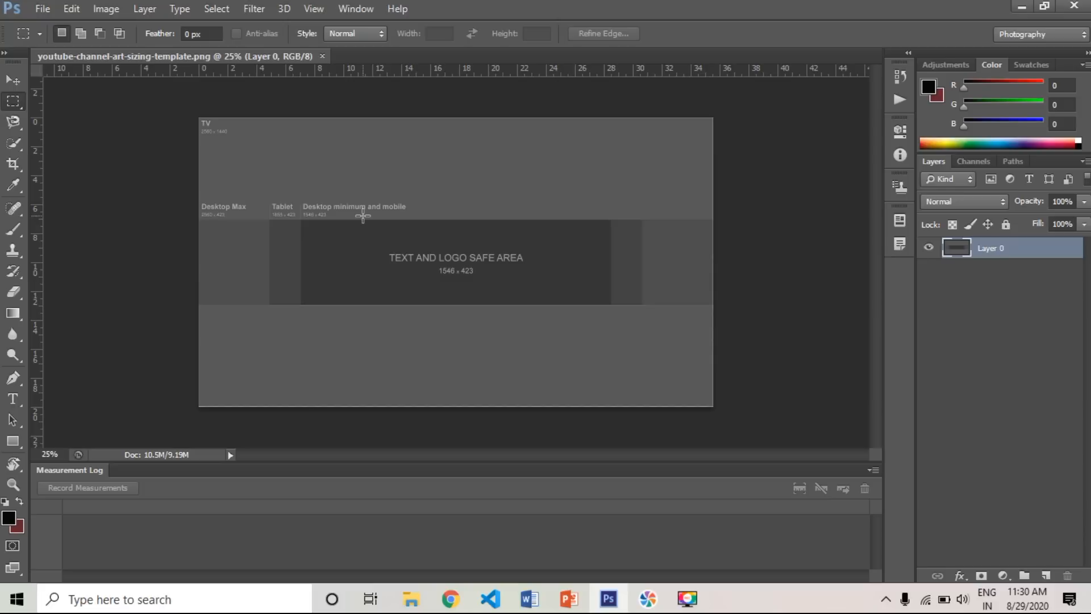
# Step: Examine the channel art template's TV, desktop, tablet and mobile areas and its text and logo safe area
pyautogui.hotkey('ctrl', '+')
pyautogui.hotkey('ctrl', '+')
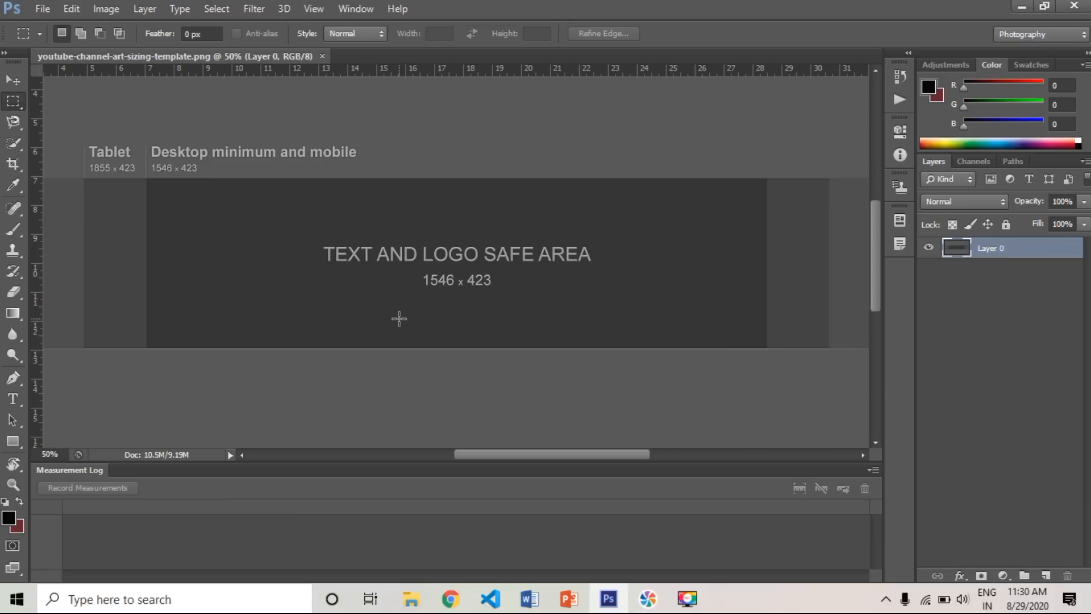
pyautogui.hotkey('ctrl', '-')
pyautogui.hotkey('ctrl', '-')
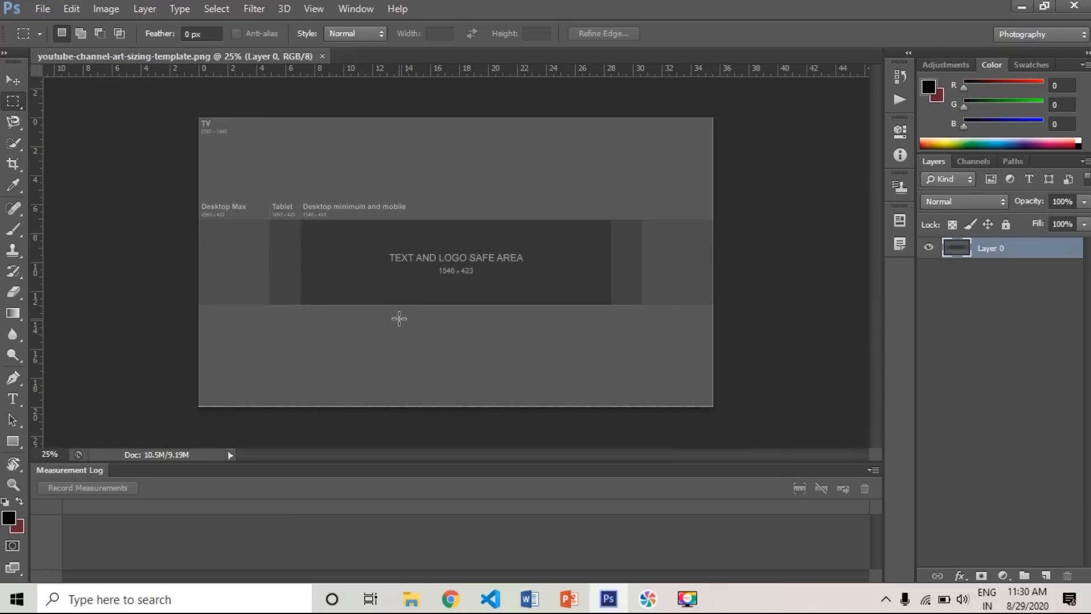
pyautogui.hotkey('ctrl', '+')
pyautogui.hotkey('ctrl', '+')
pyautogui.hotkey('ctrl', '-')
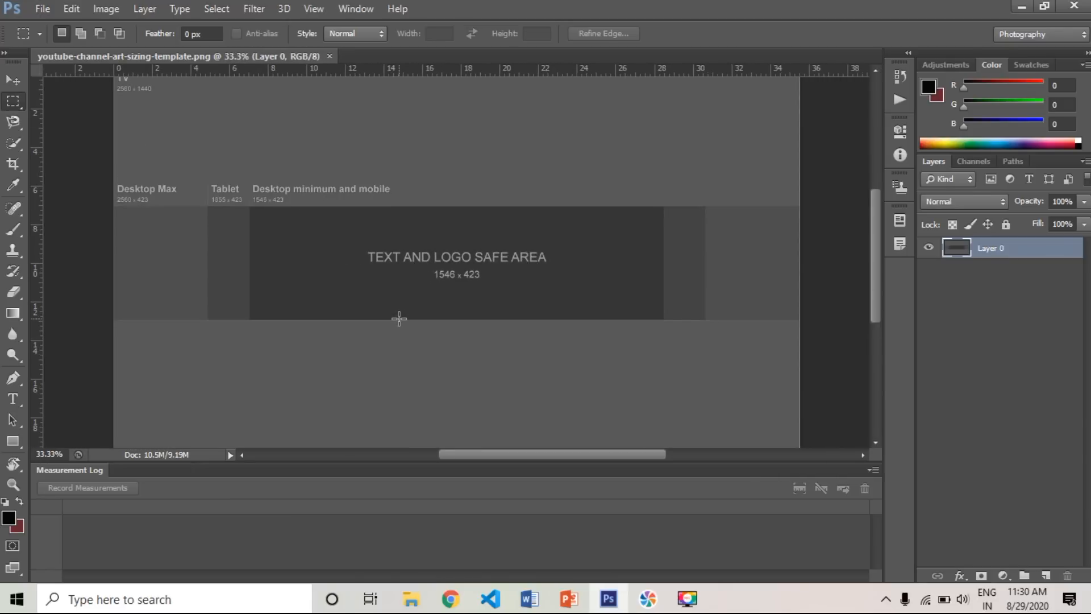
pyautogui.hotkey('ctrl', '-')
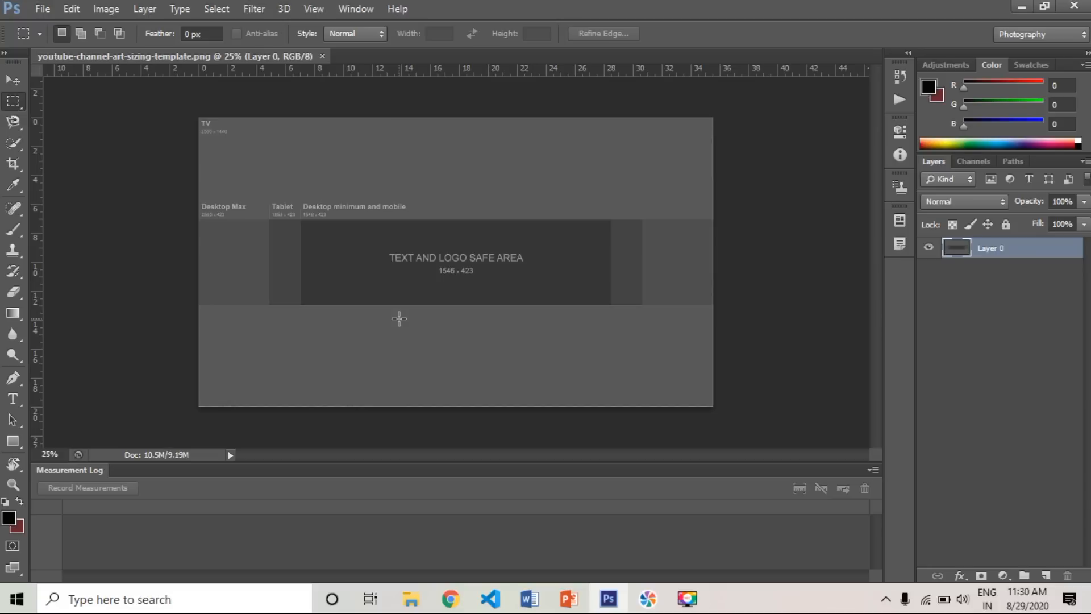
# Step: Place vertical guides along both side edges of the text and logo safe area, at about 7 in and 28.5 in
pyautogui.hotkey('ctrl', '+')
pyautogui.hotkey('ctrl', '+')
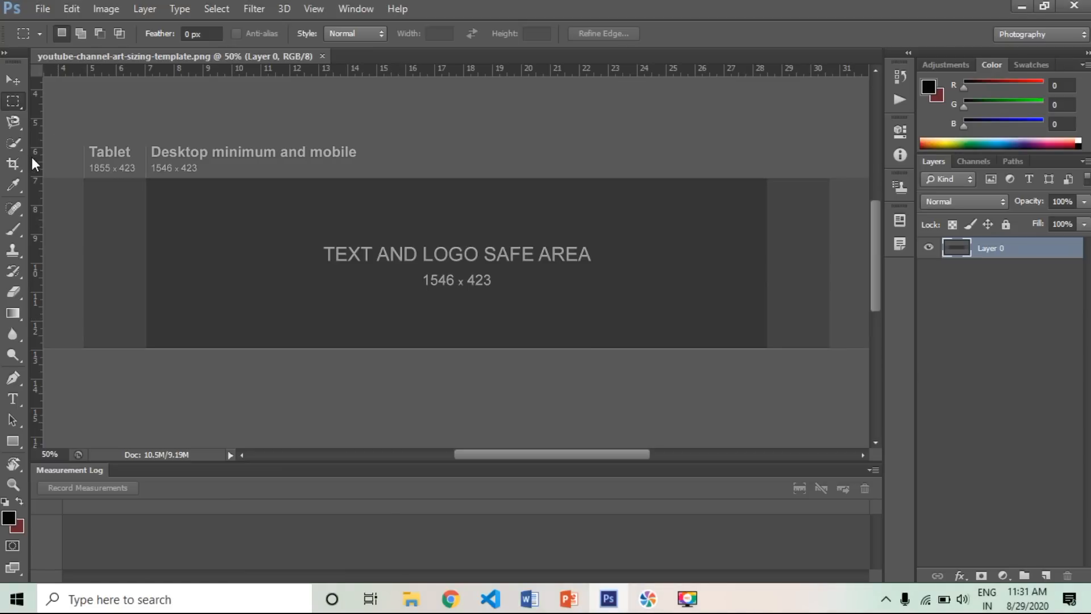
pyautogui.moveTo(31, 157); pyautogui.dragTo(146, 216)
pyautogui.moveTo(35, 244); pyautogui.dragTo(831, 401)
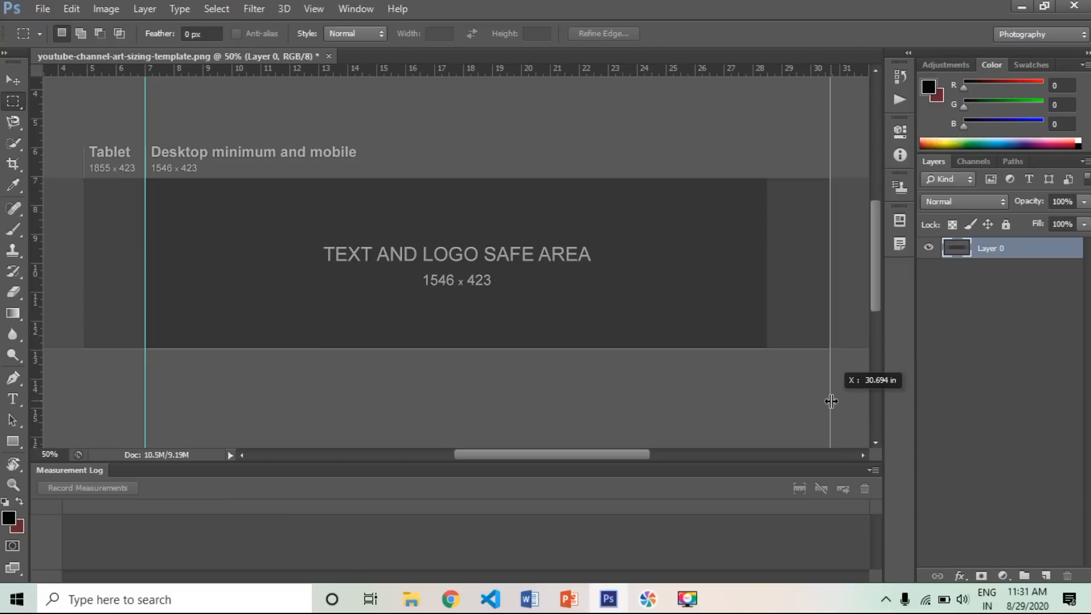
pyautogui.moveTo(831, 401); pyautogui.dragTo(768, 410)
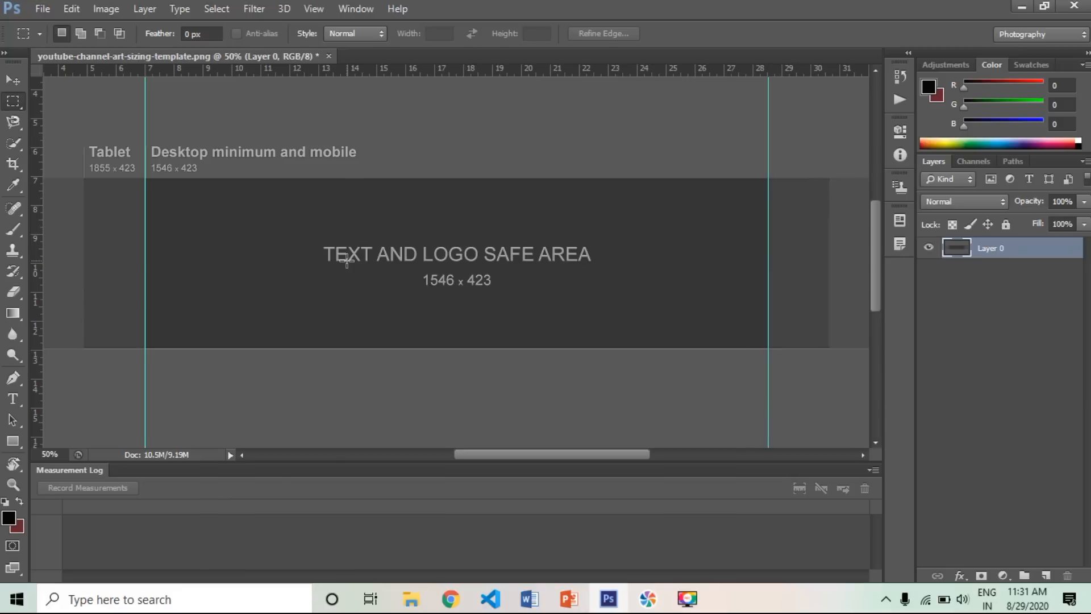
pyautogui.hotkey('ctrl', '-')
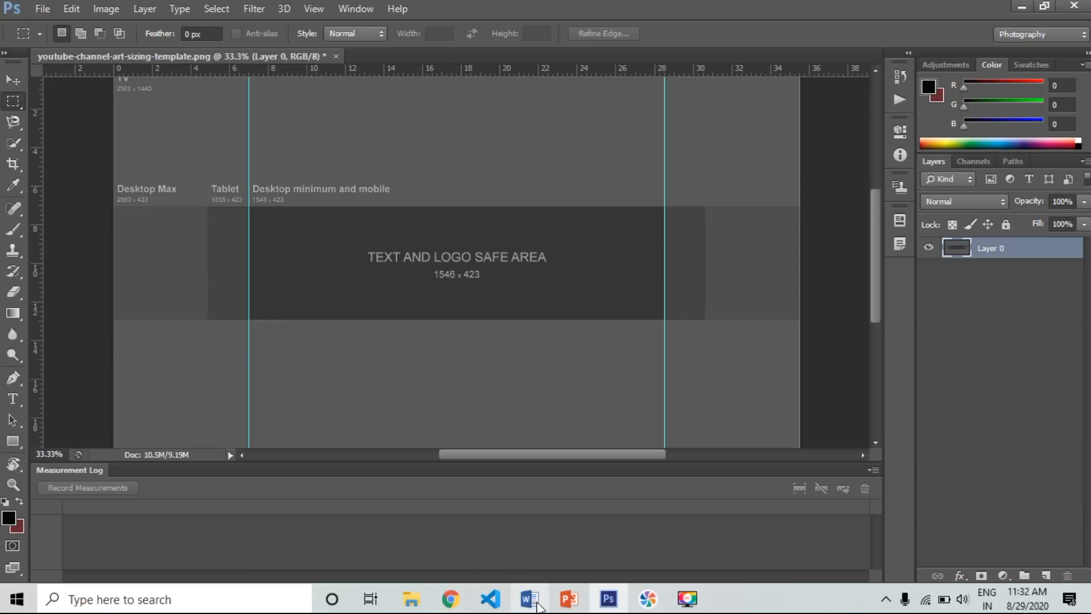
# Step: Switch to Chrome, close the enlarged template preview, and show all web results for the youtube channel art size search
pyautogui.click(455, 600)
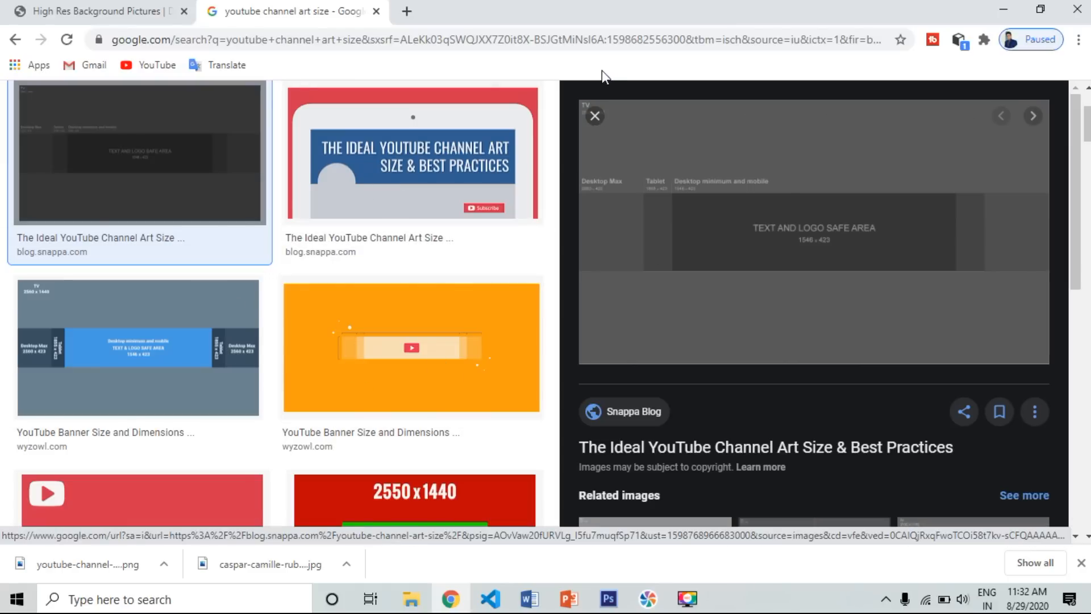
pyautogui.click(594, 118)
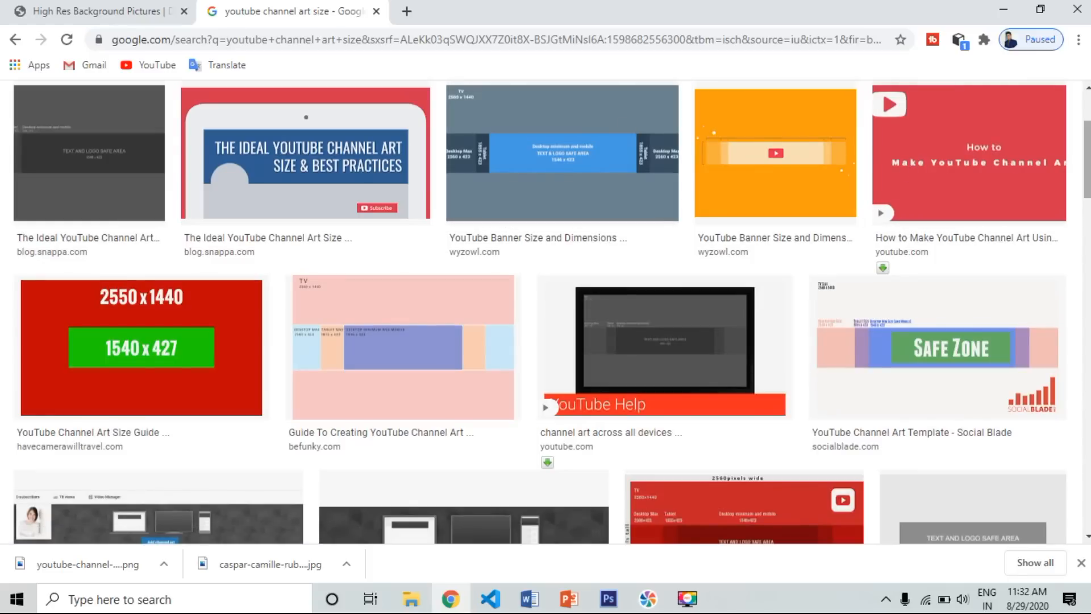
pyautogui.moveTo(1088, 144)
pyautogui.mouseDown()
pyautogui.moveTo(1089, 253)
pyautogui.moveTo(1088, 143)
pyautogui.mouseUp()
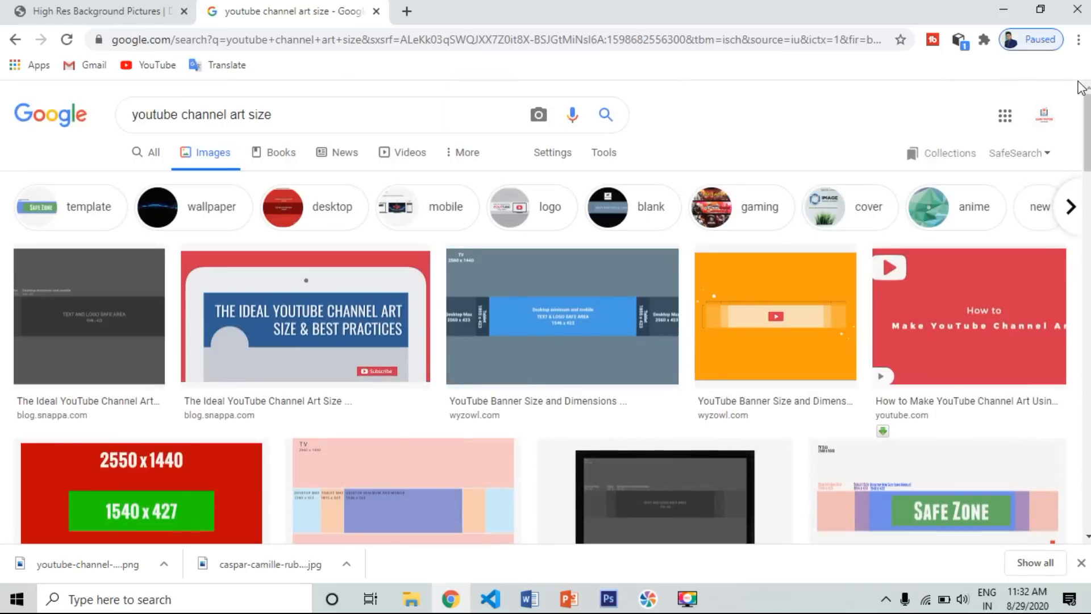
pyautogui.moveTo(301, 116); pyautogui.dragTo(115, 114)
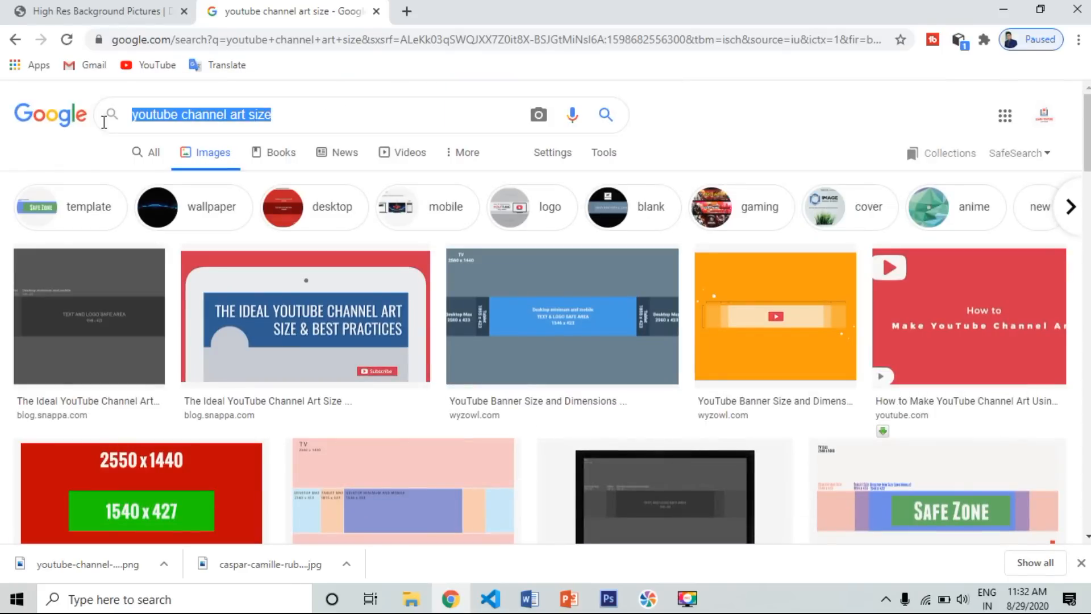
pyautogui.click(149, 154)
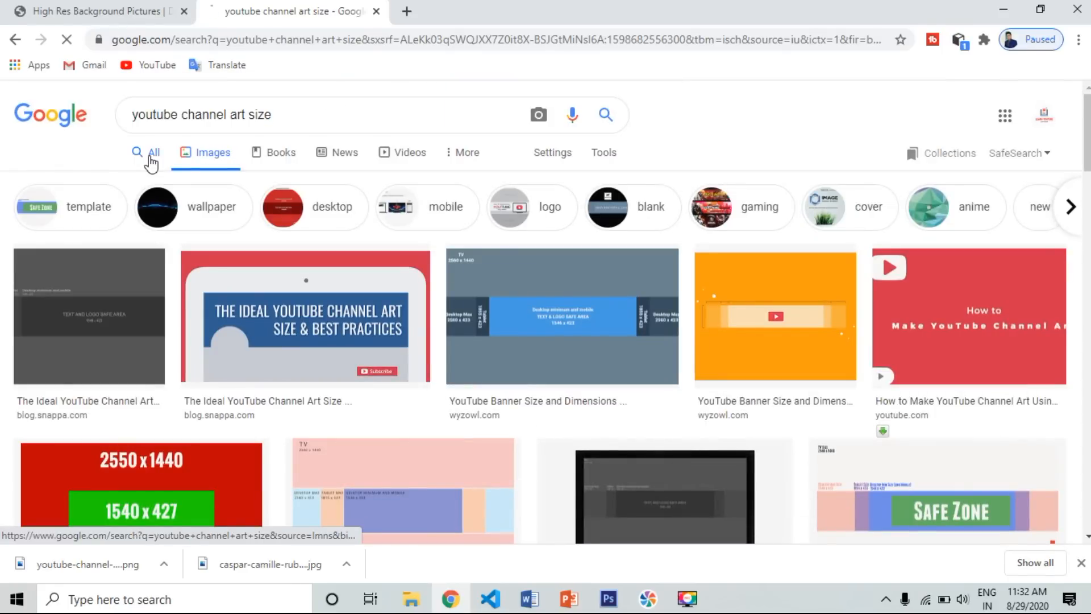
# Step: Search Google for png guru and open PNGGuru's Free Stock Png page from the results
pyautogui.click(271, 122)
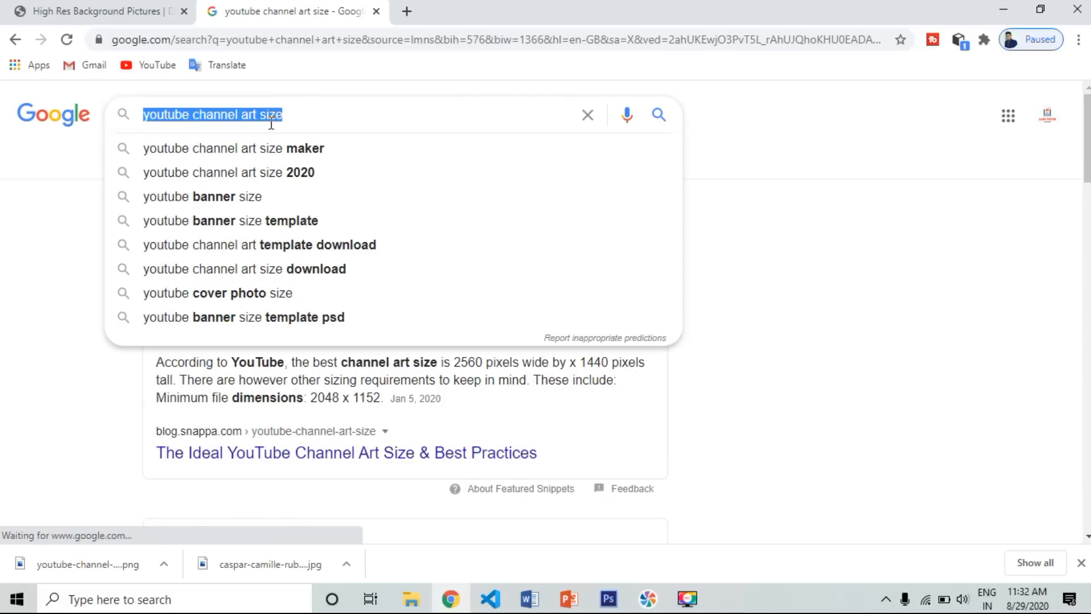
pyautogui.write('png')
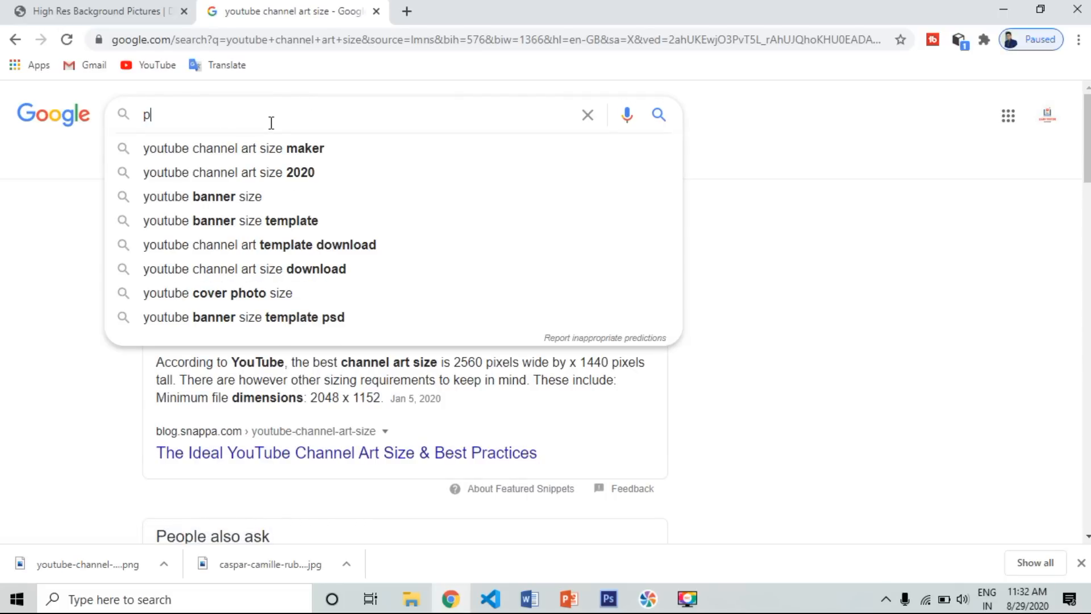
pyautogui.press('Down')
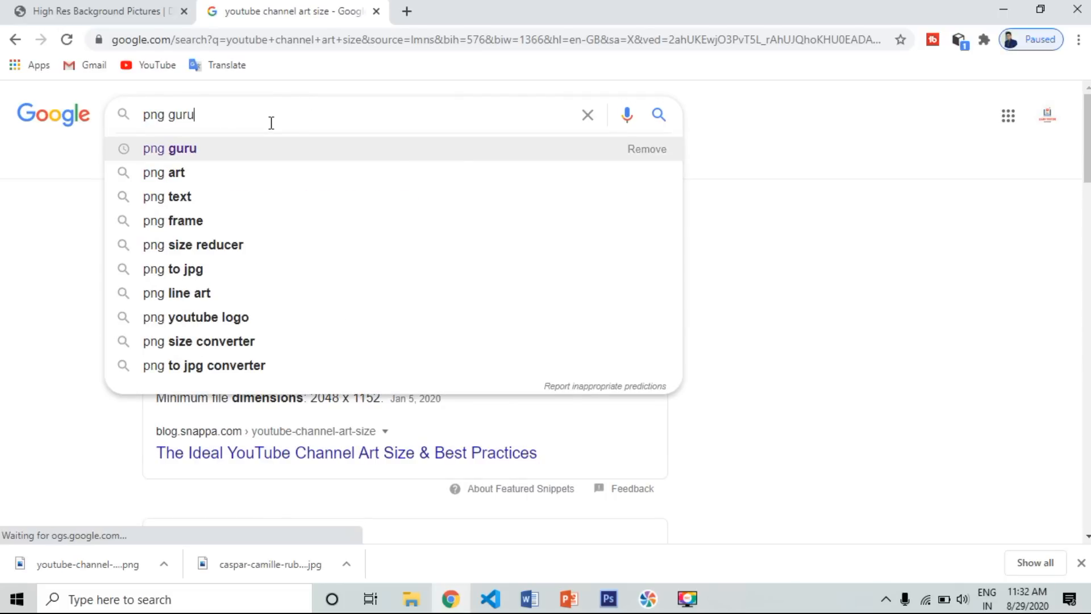
pyautogui.press('Return')
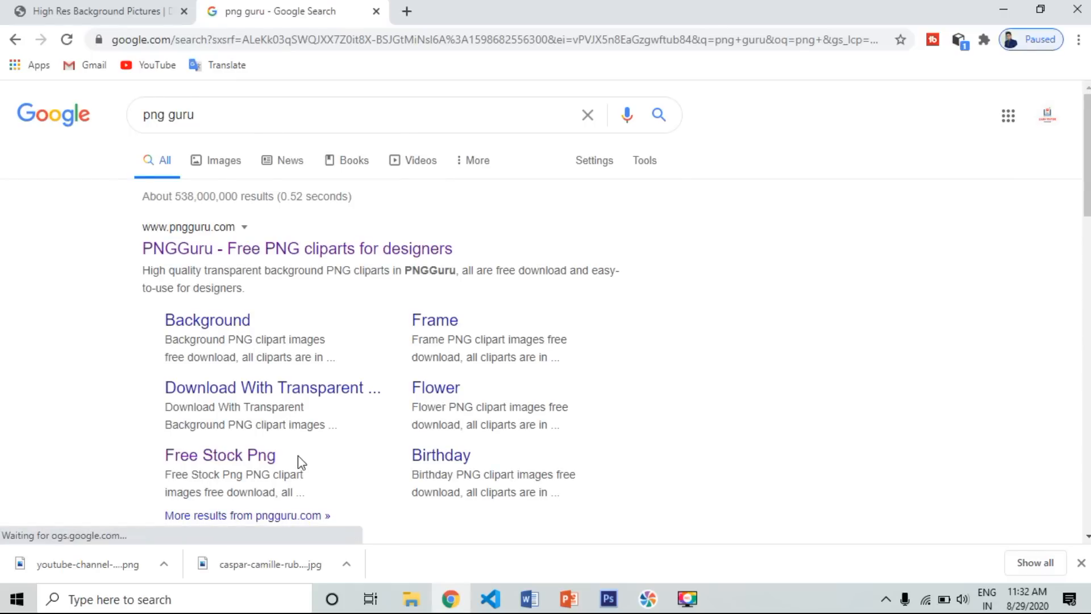
pyautogui.click(267, 459)
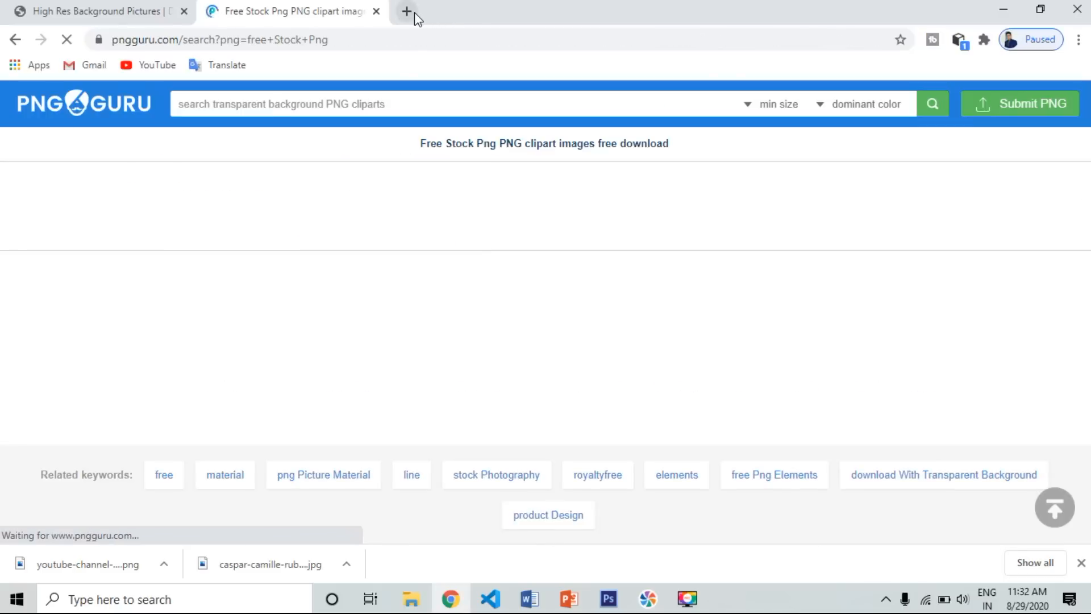
# Step: Search for freepik.com background in a new browser tab and open Freepik's Free Background images result
pyautogui.click(412, 12)
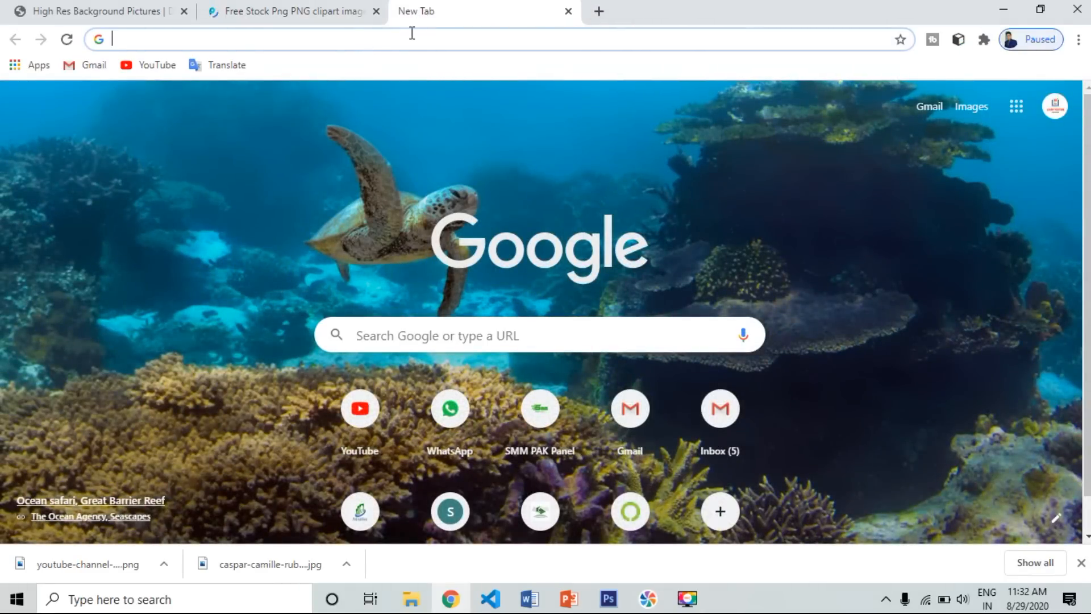
pyautogui.click(413, 33)
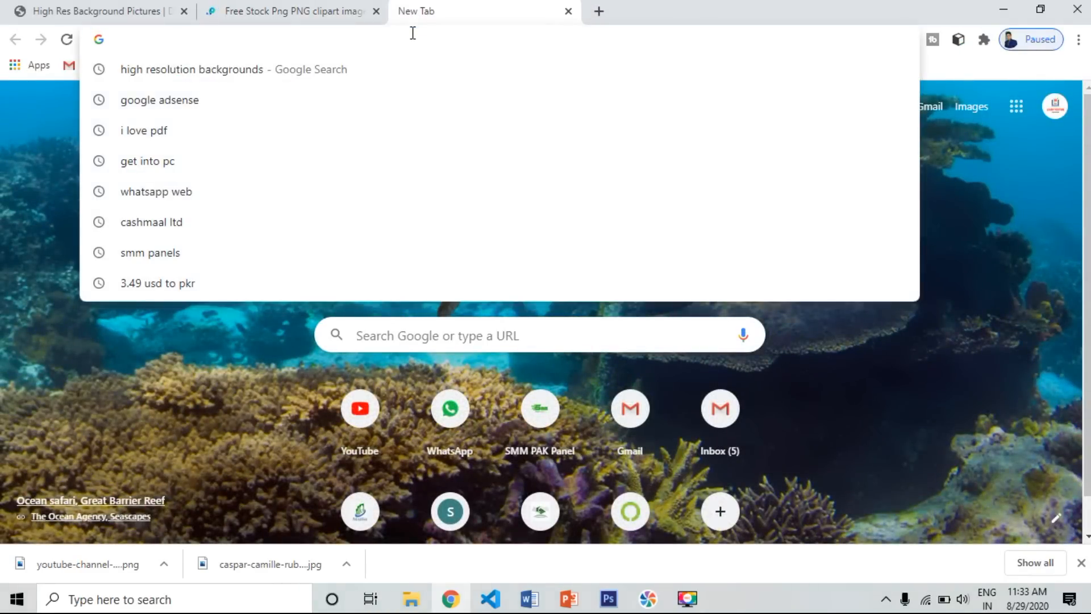
pyautogui.write('free')
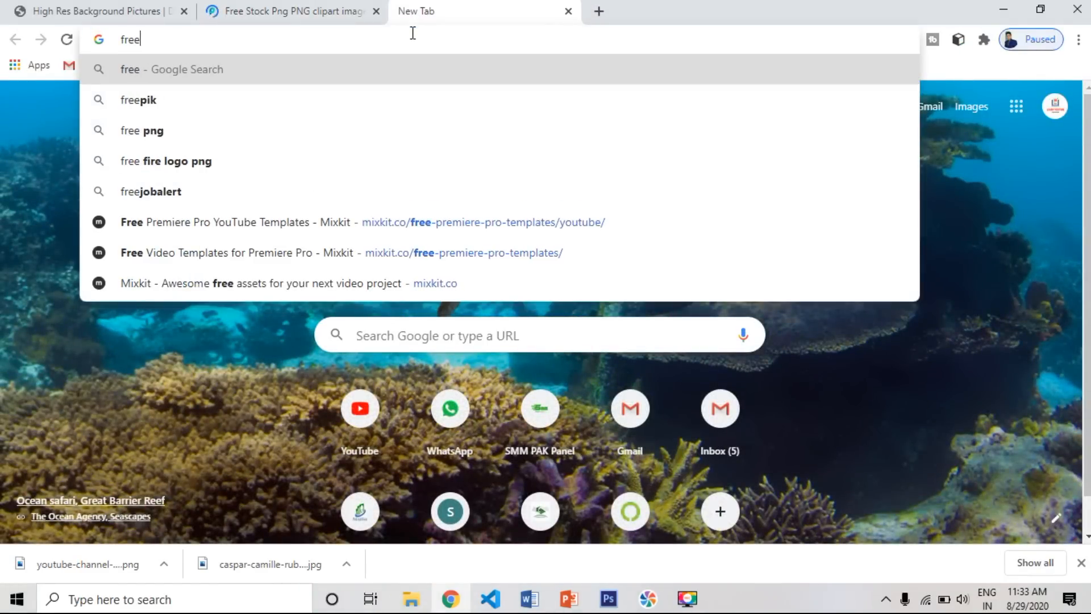
pyautogui.write('pik')
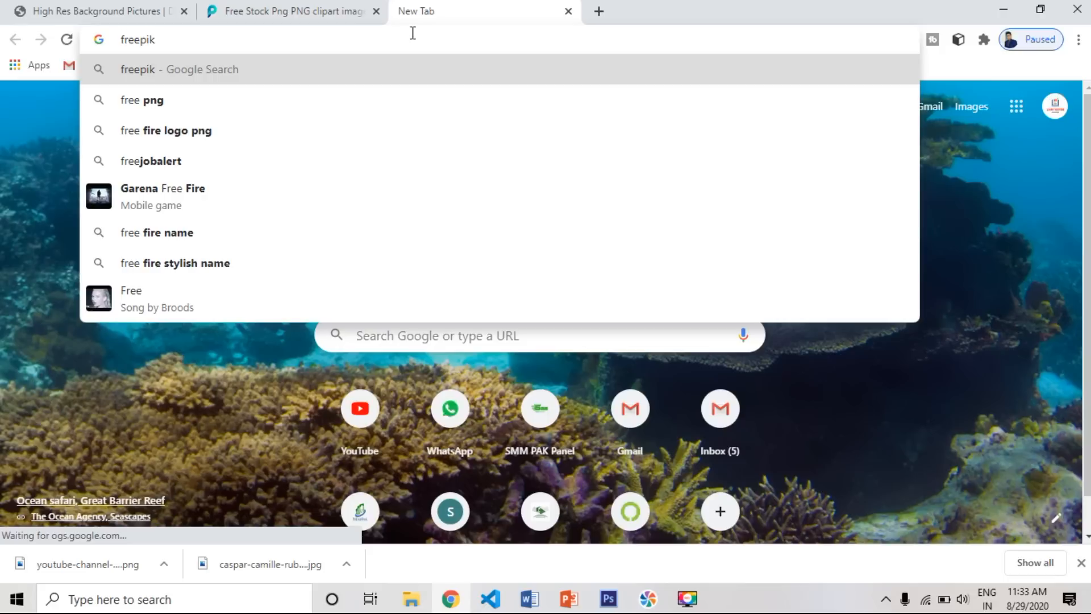
pyautogui.write('.c')
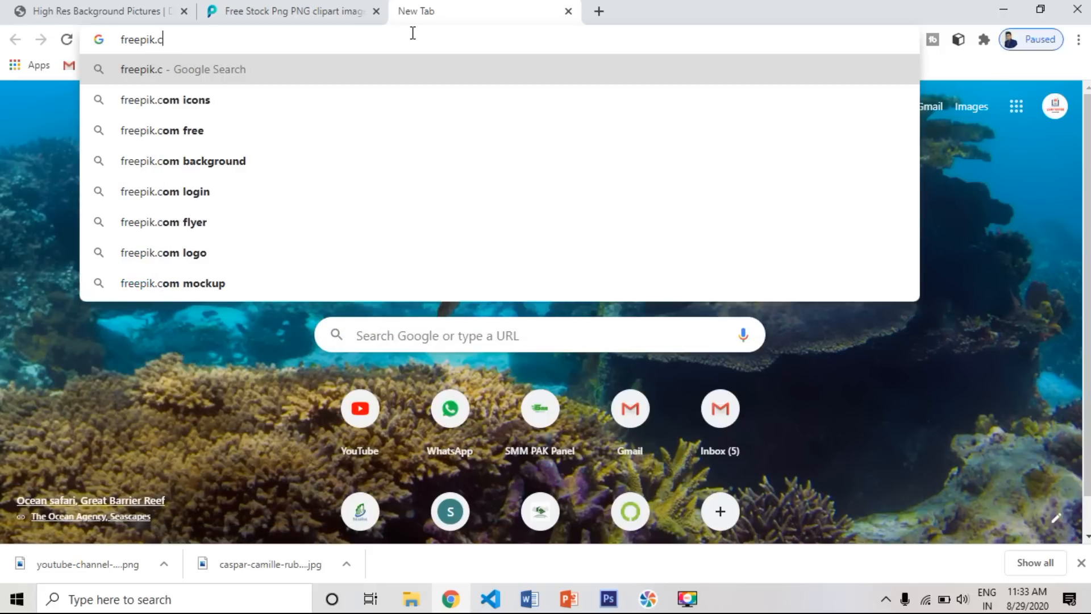
pyautogui.press('Down')
pyautogui.press('Down')
pyautogui.press('Down')
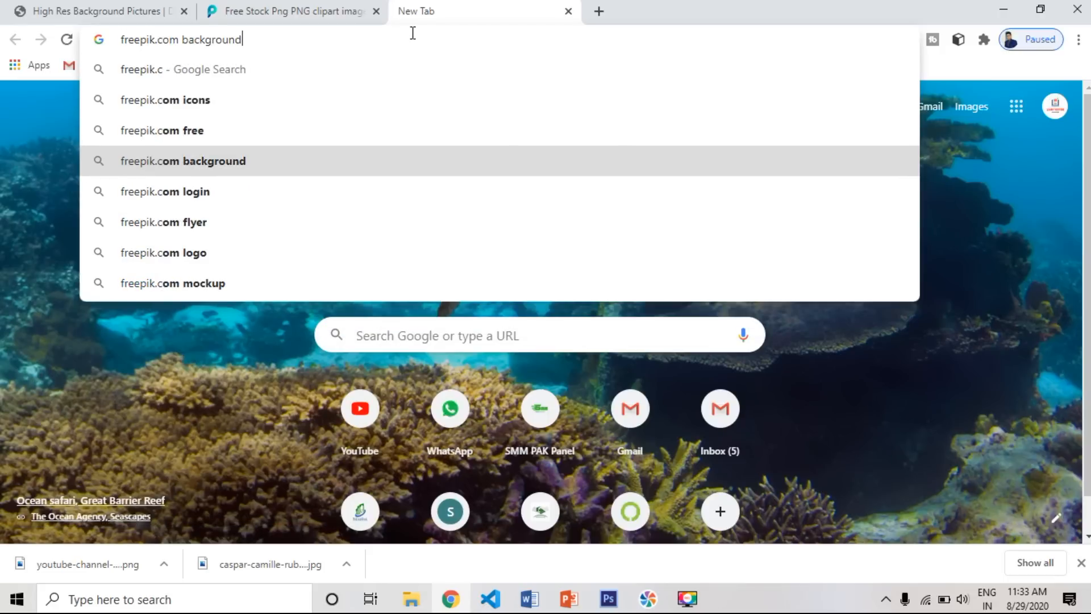
pyautogui.press('Return')
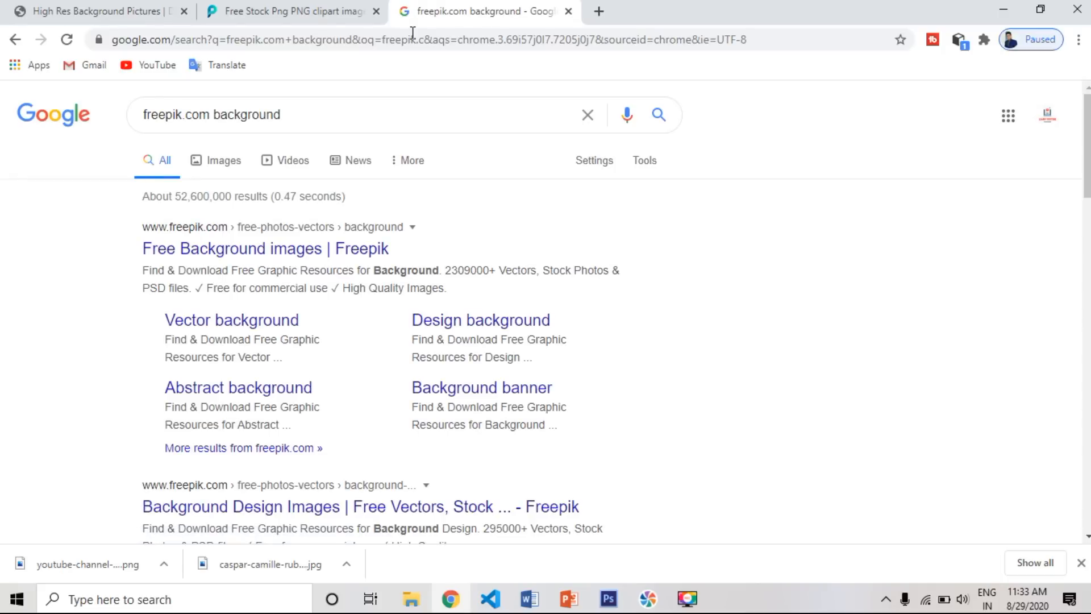
pyautogui.click(250, 253)
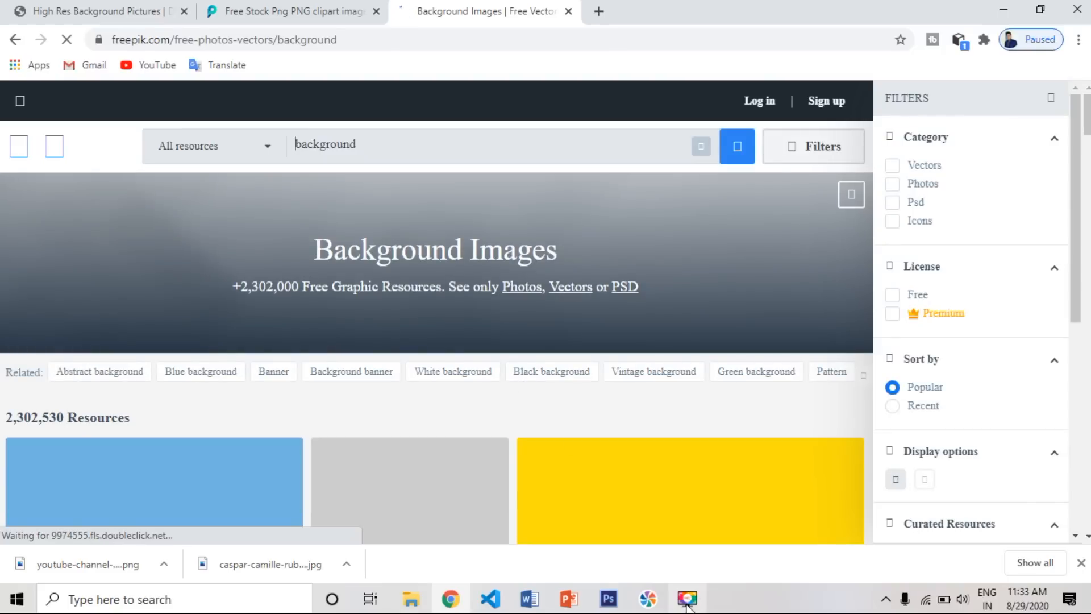
pyautogui.click(688, 600)
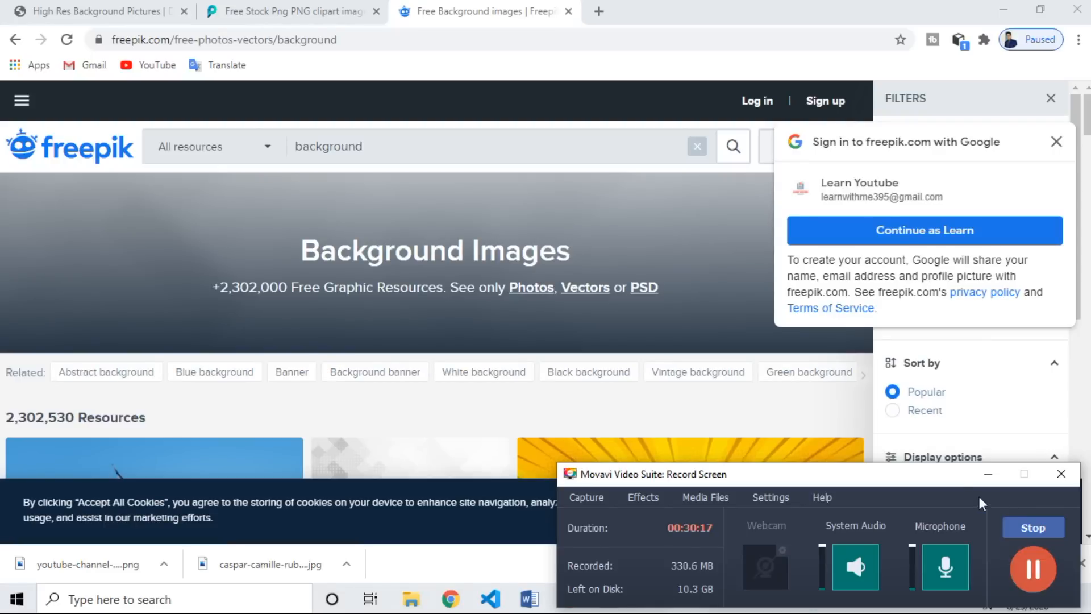
pyautogui.click(988, 473)
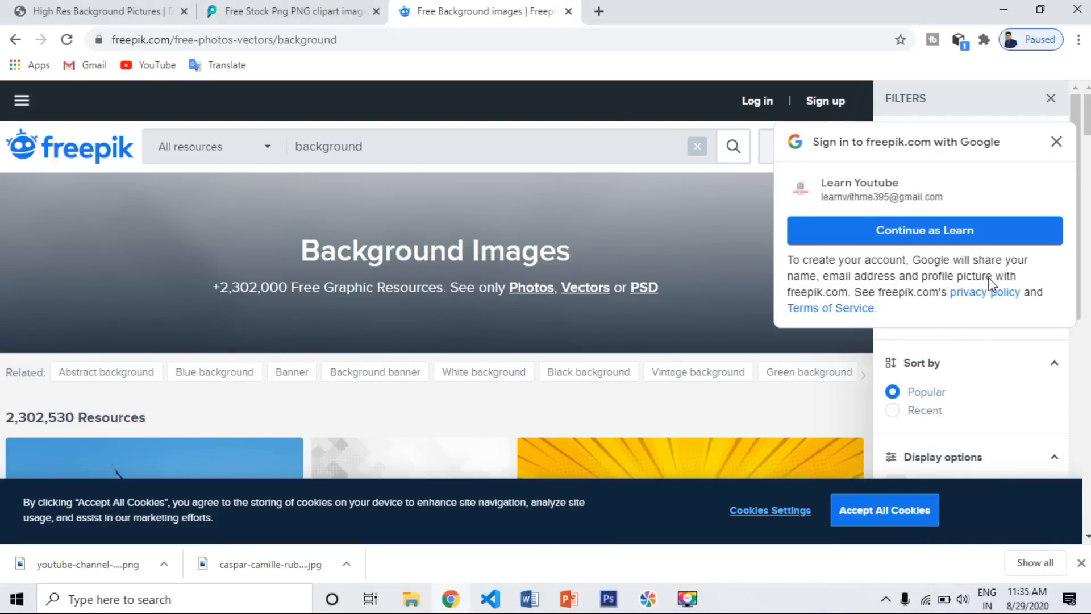
# Step: Clear the Freepik page by dismissing the Google sign-in prompt, accepting all cookies and hiding the downloads bar
pyautogui.click(1056, 141)
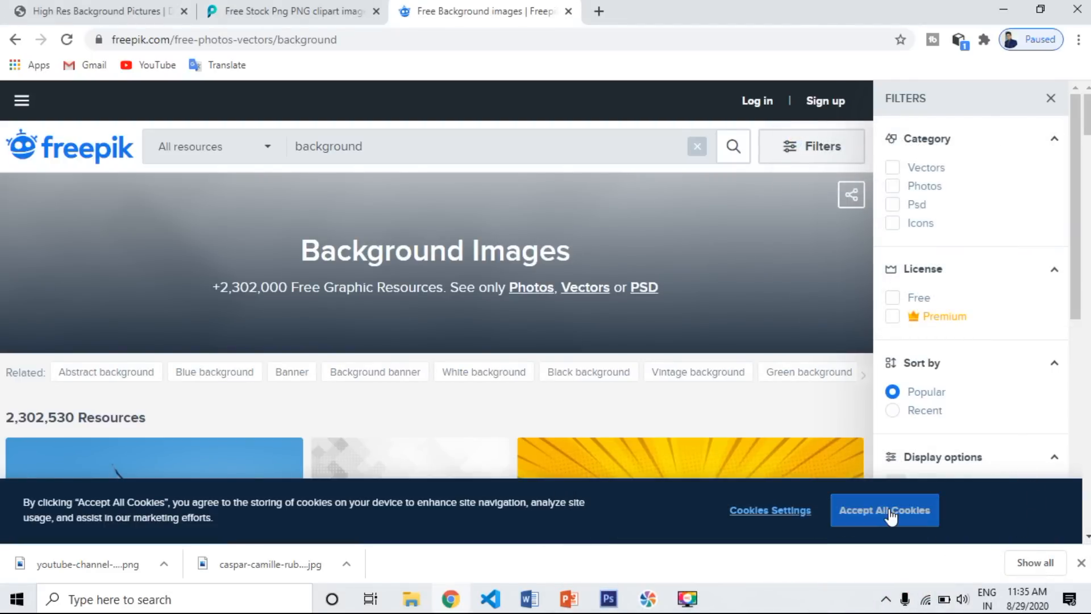
pyautogui.click(1081, 563)
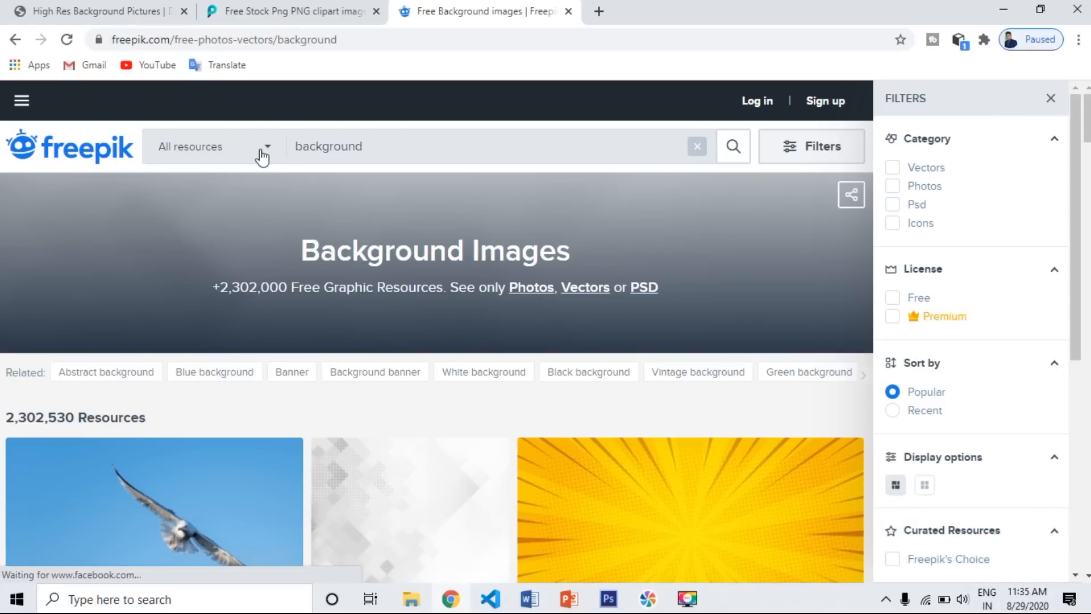
# Step: Look over Freepik's resource type and license options and browse the background image results
pyautogui.click(262, 157)
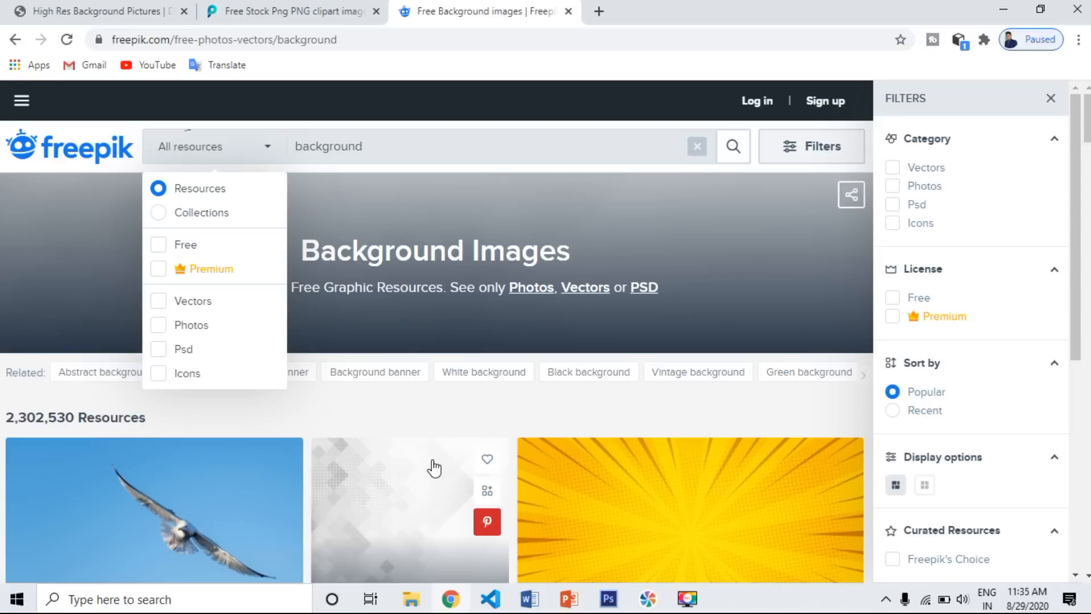
pyautogui.click(361, 409)
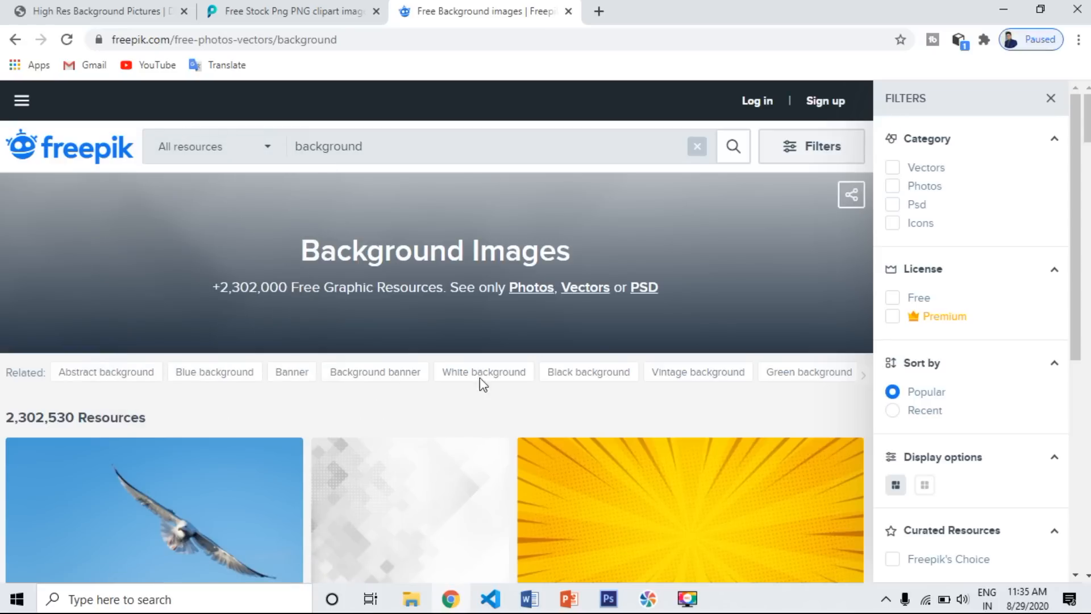
pyautogui.scroll(-3, 1086, 146)
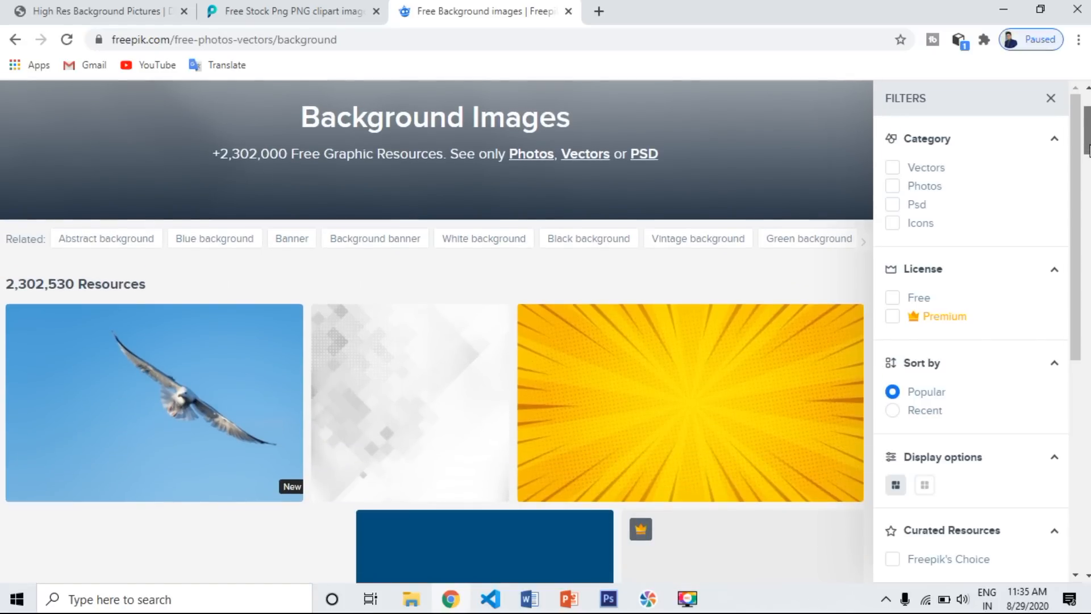
# Step: Download the "Currently offline twitch banner background vector template" with the free license, and close its preview
pyautogui.moveTo(1088, 149); pyautogui.dragTo(1088, 171)
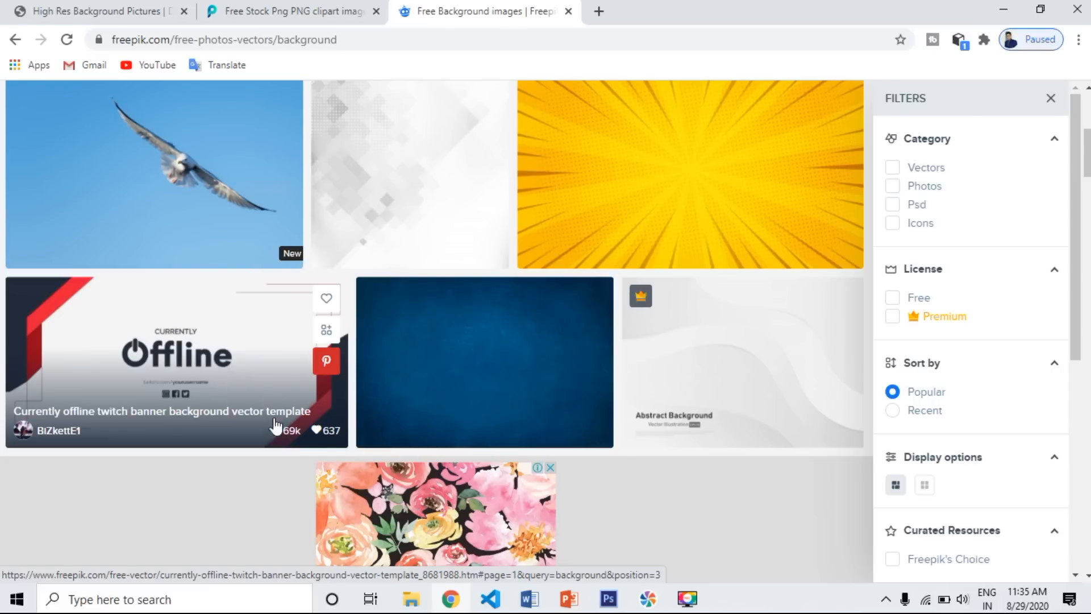
pyautogui.click(282, 438)
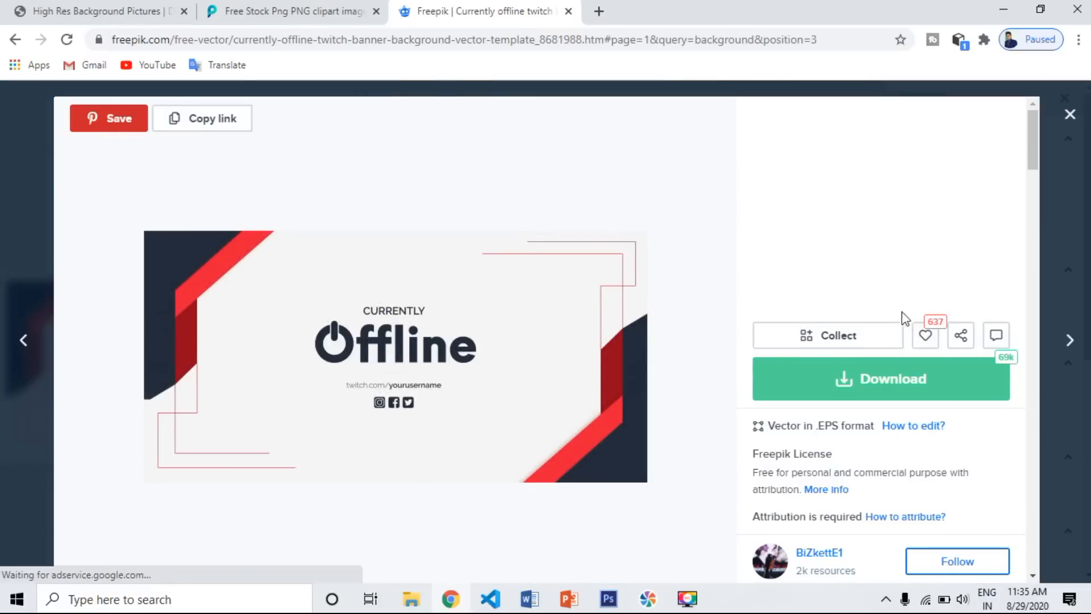
pyautogui.click(891, 376)
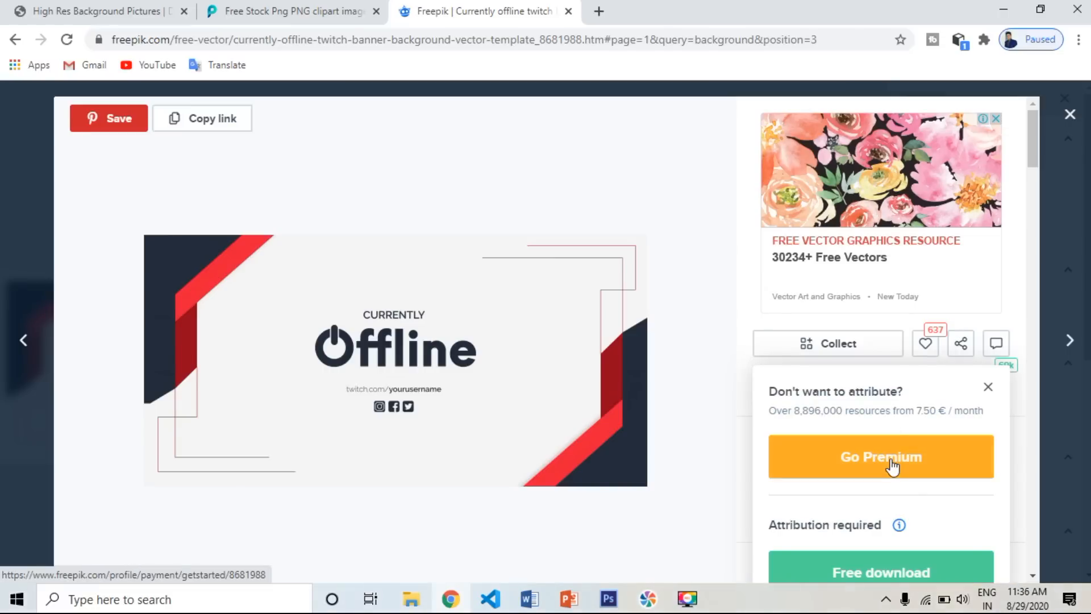
pyautogui.click(898, 561)
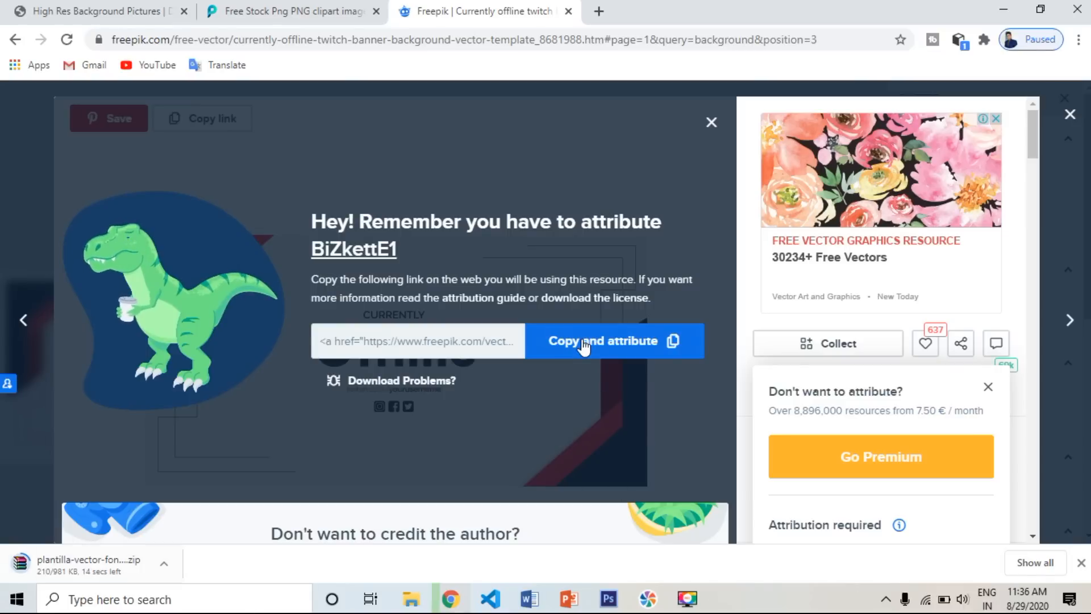
pyautogui.click(711, 121)
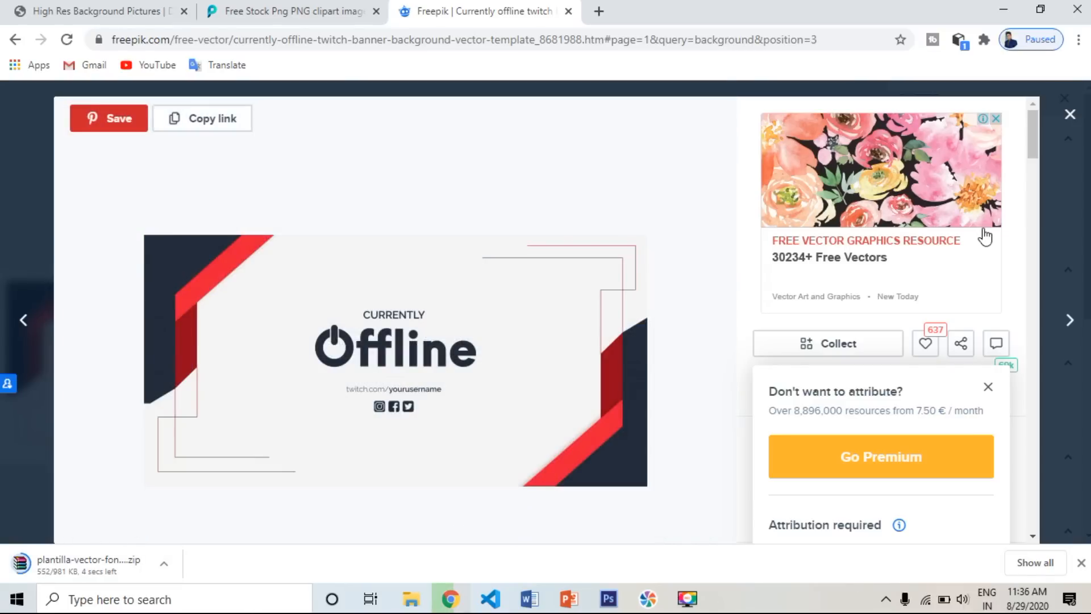
pyautogui.click(1070, 111)
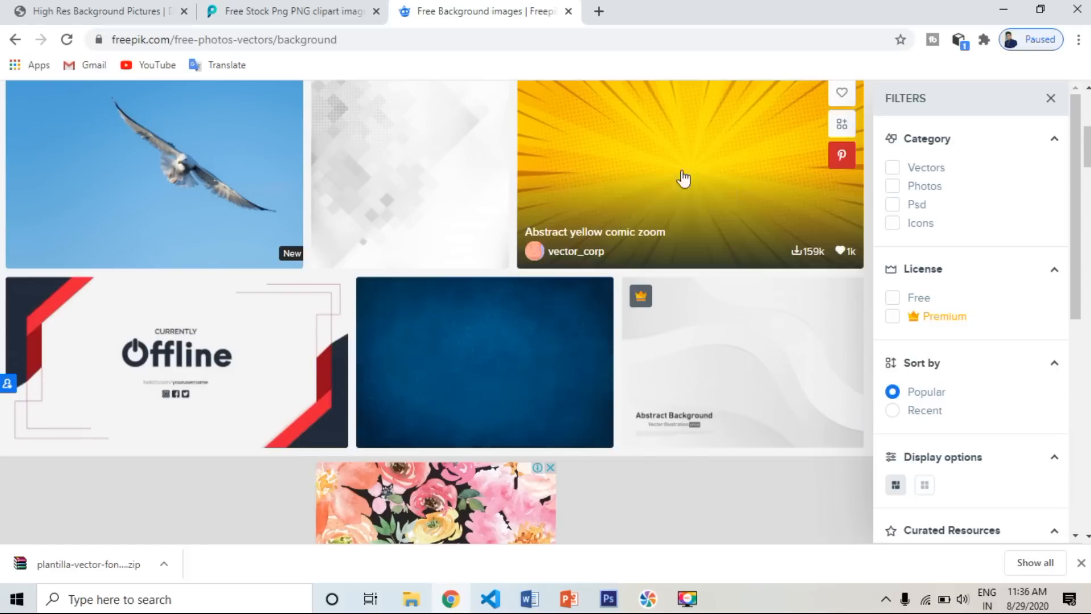
# Step: Limit the background search to free resources, dismiss the pop-up window, and browse the filtered images
pyautogui.moveTo(1087, 153); pyautogui.dragTo(1087, 256)
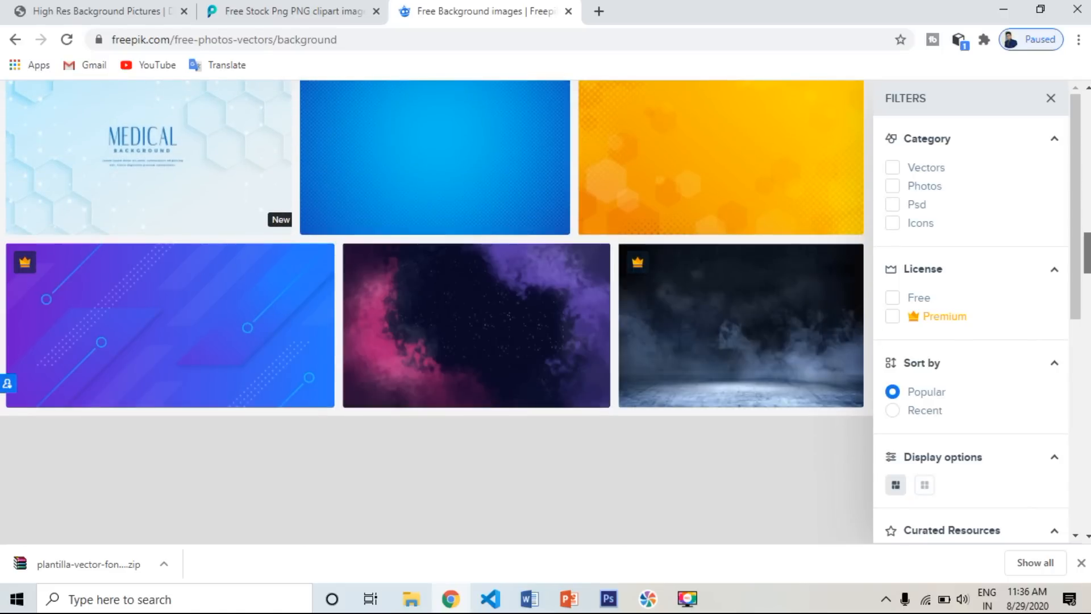
pyautogui.moveTo(1088, 256); pyautogui.dragTo(1088, 274)
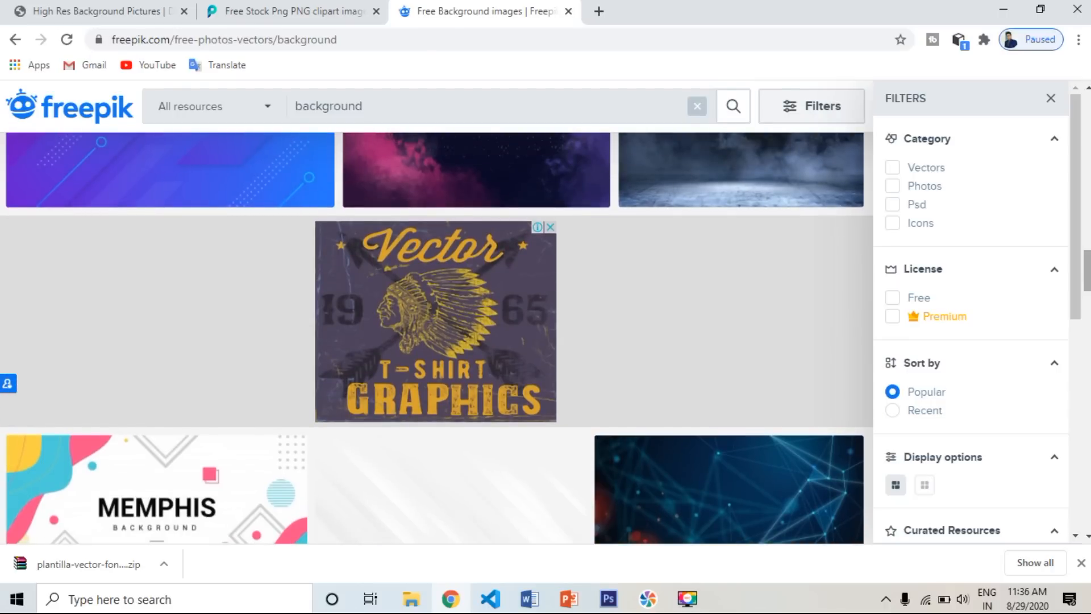
pyautogui.moveTo(1086, 278); pyautogui.dragTo(1086, 315)
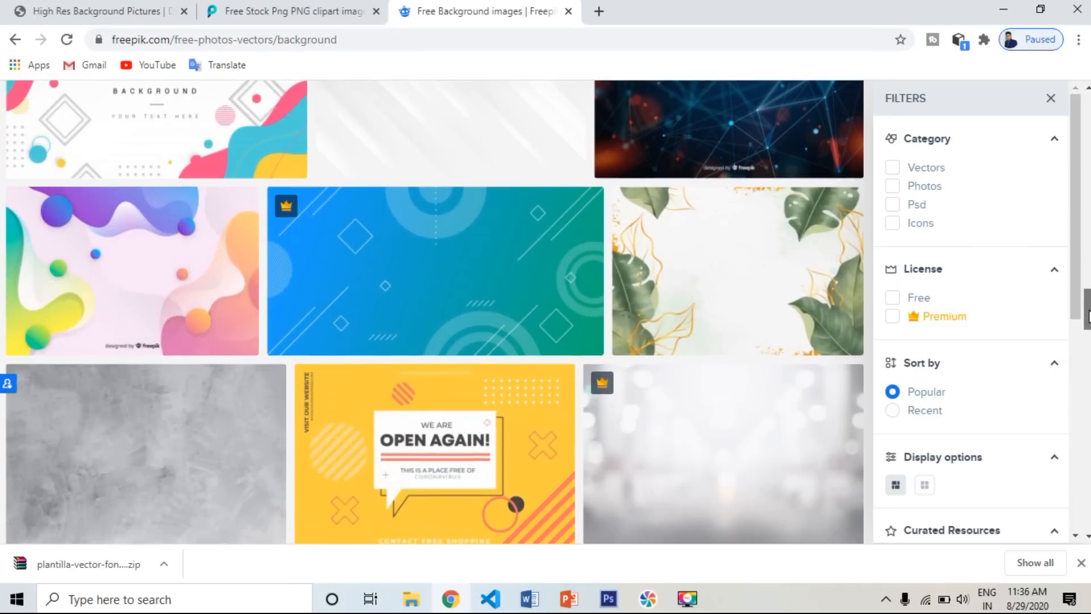
pyautogui.moveTo(1087, 316); pyautogui.dragTo(1074, 97)
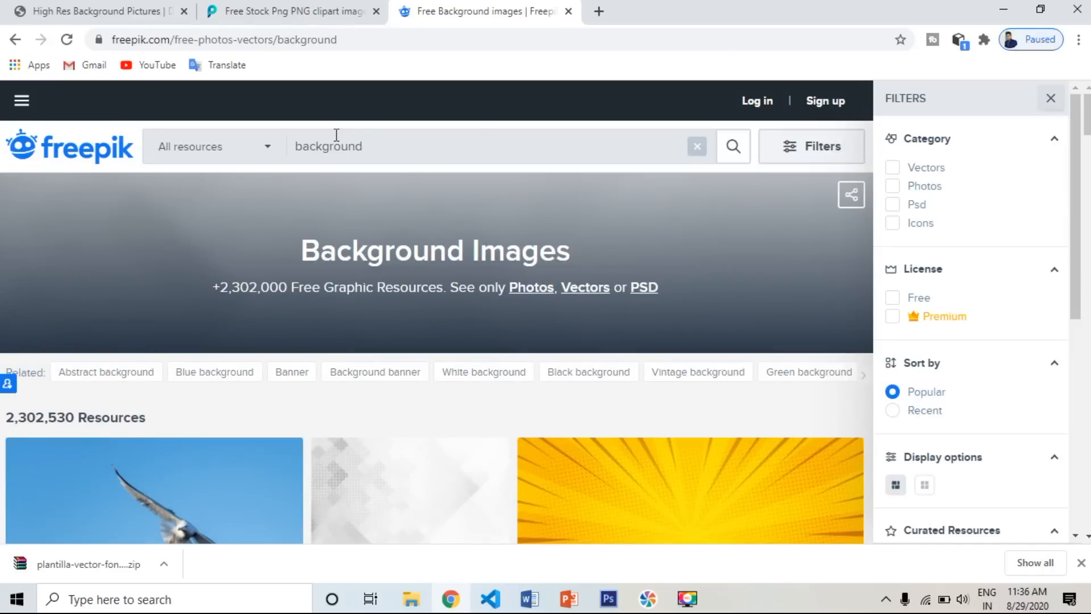
pyautogui.click(272, 154)
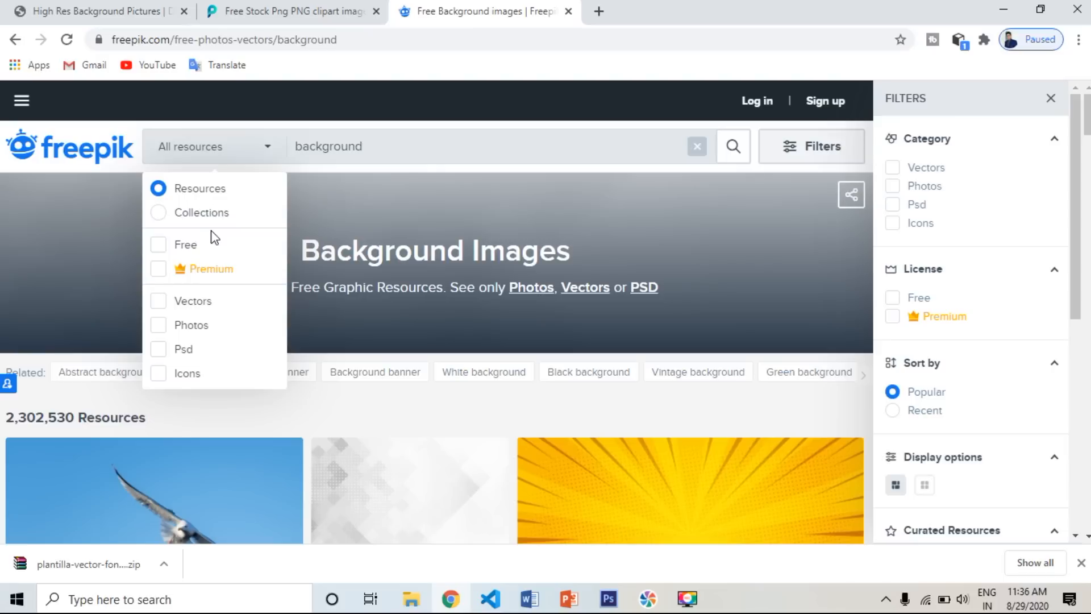
pyautogui.click(161, 249)
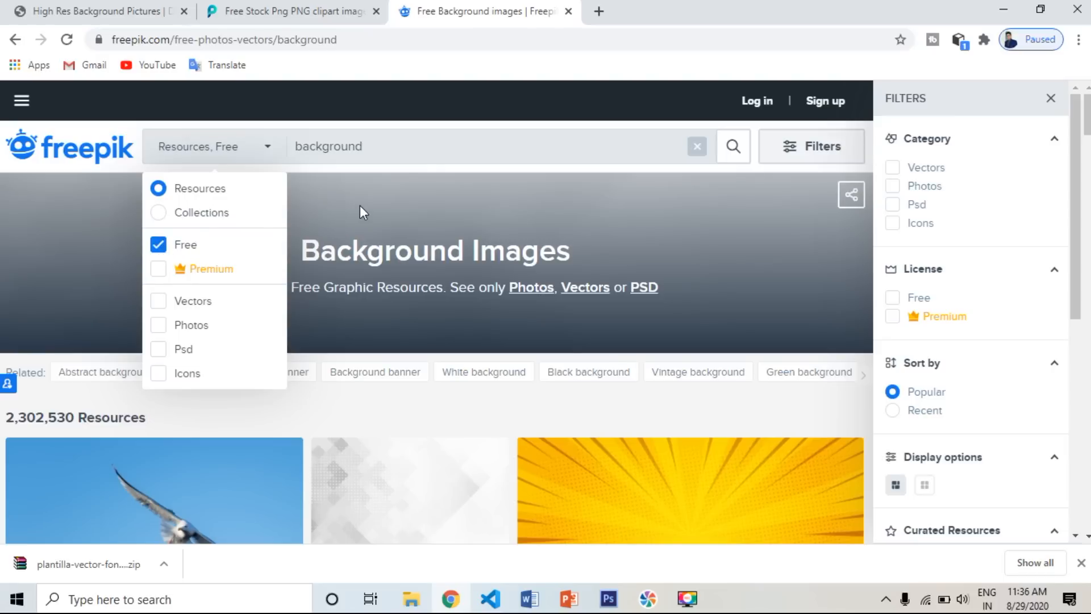
pyautogui.click(731, 150)
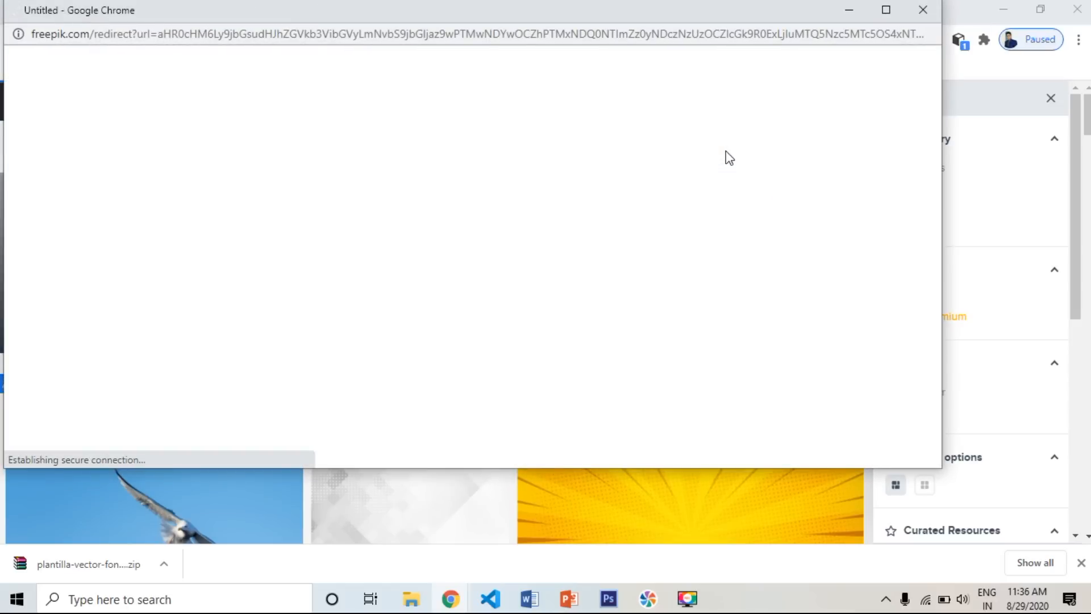
pyautogui.click(923, 9)
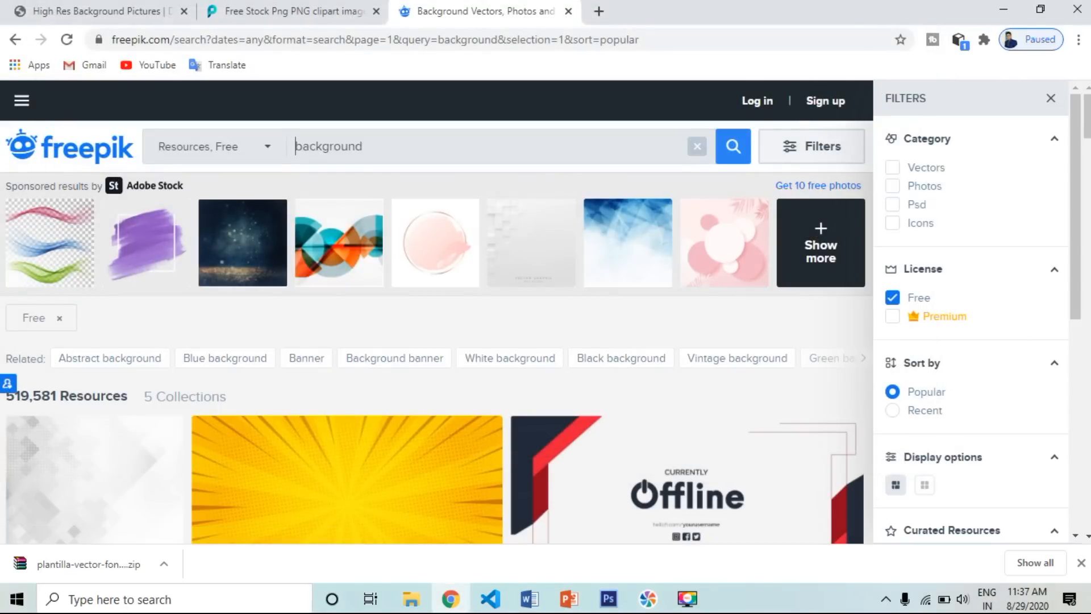
pyautogui.moveTo(1087, 132); pyautogui.dragTo(1087, 198)
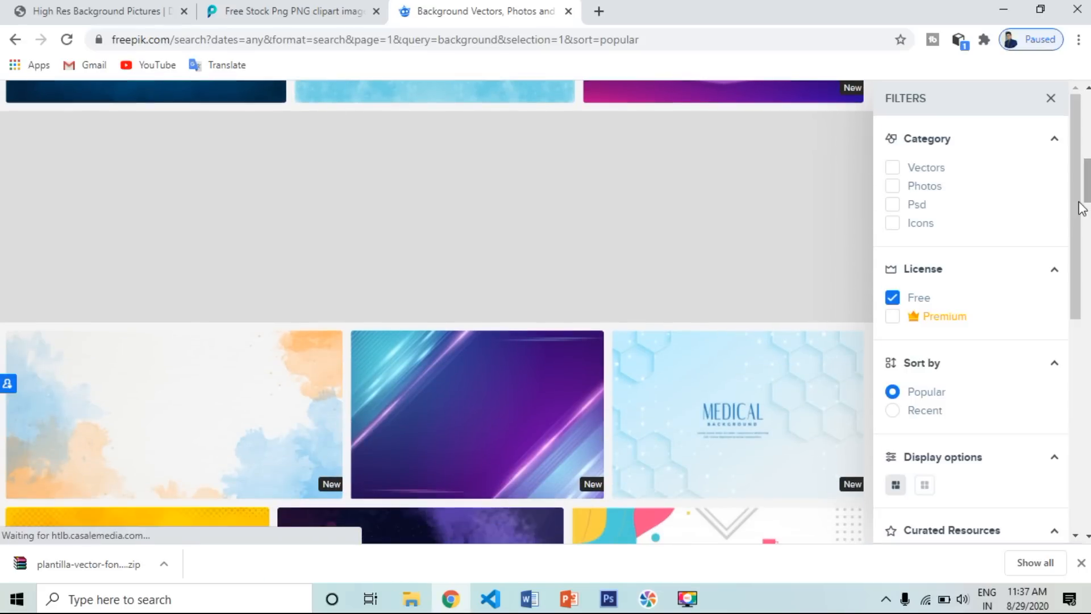
pyautogui.moveTo(1086, 190); pyautogui.dragTo(1088, 263)
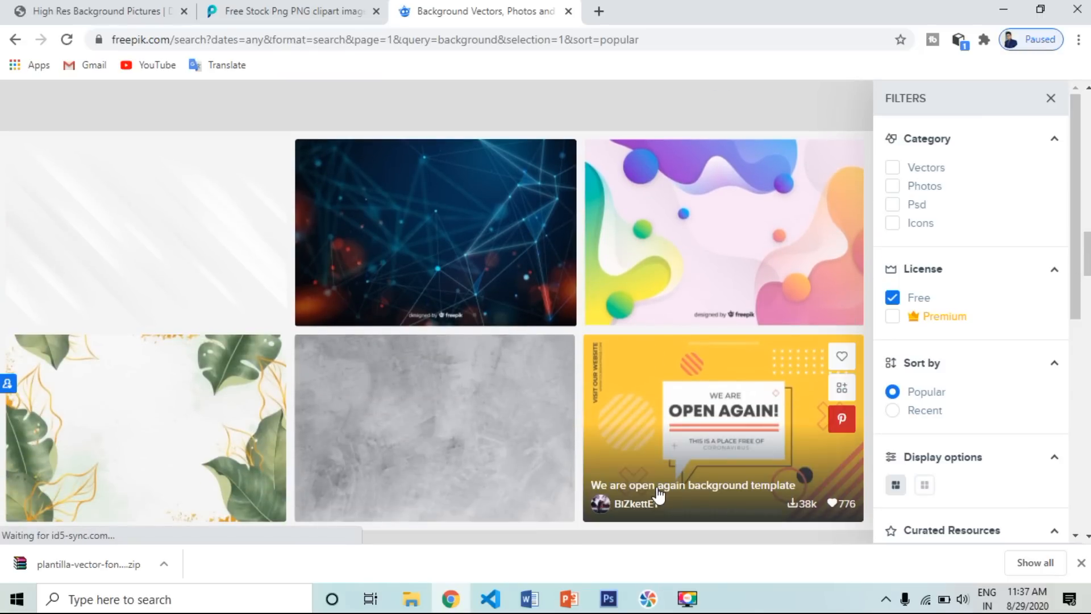
# Step: Show the downloaded plantilla-vector-fondo-banner archive in its folder and extract its contents there
pyautogui.rightClick(81, 563)
pyautogui.click(145, 520)
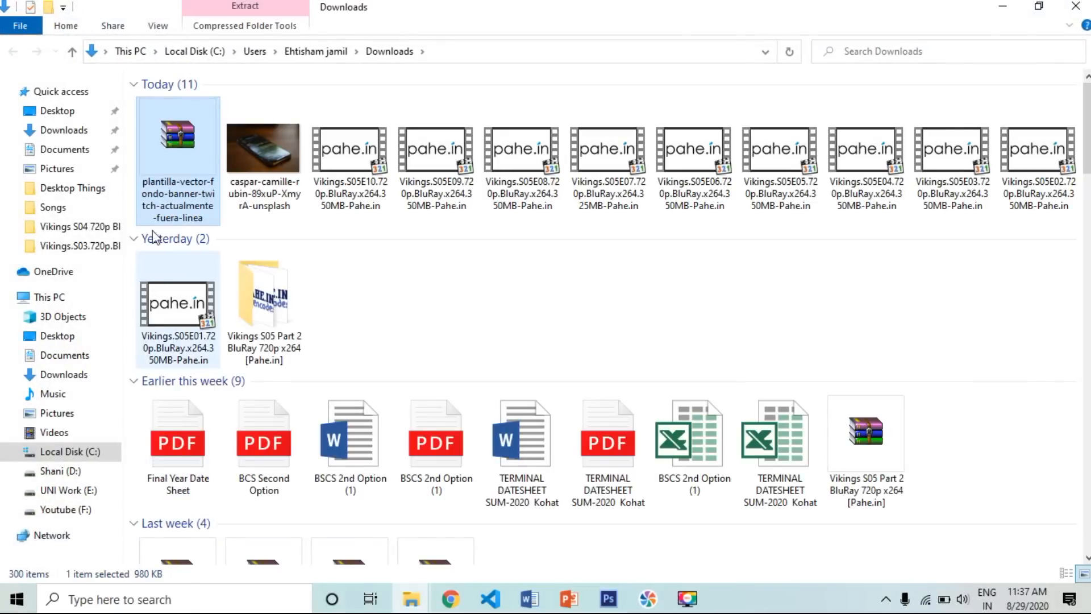
pyautogui.rightClick(169, 165)
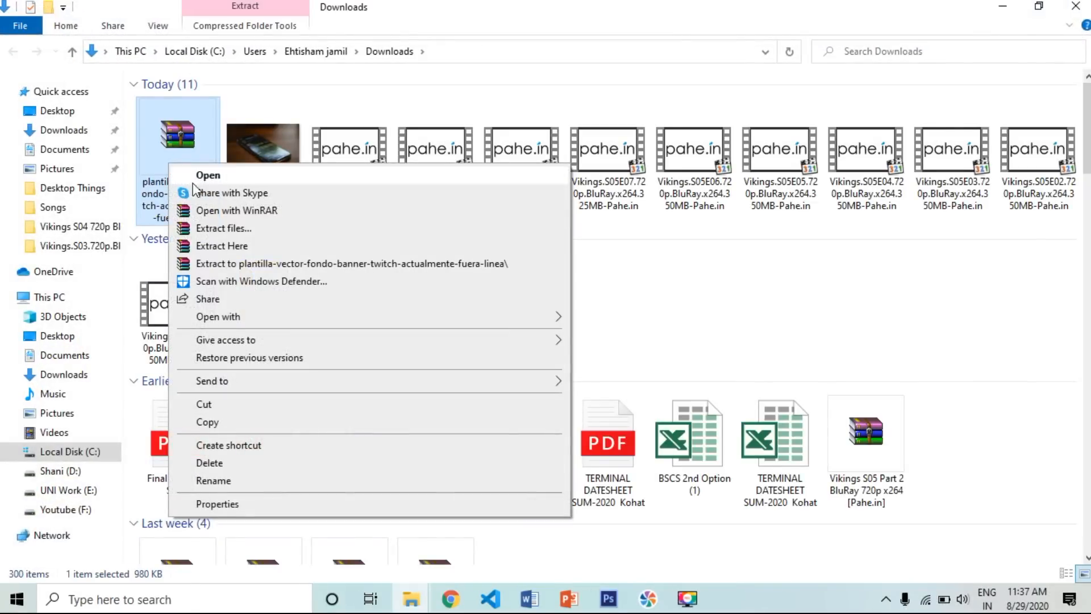
pyautogui.click(247, 246)
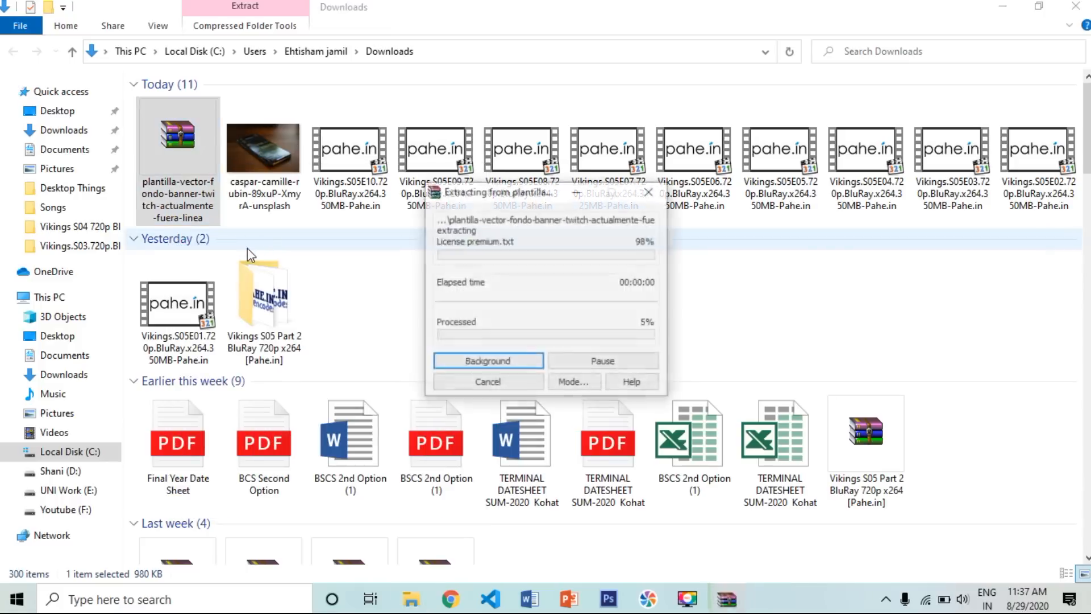
pyautogui.click(608, 598)
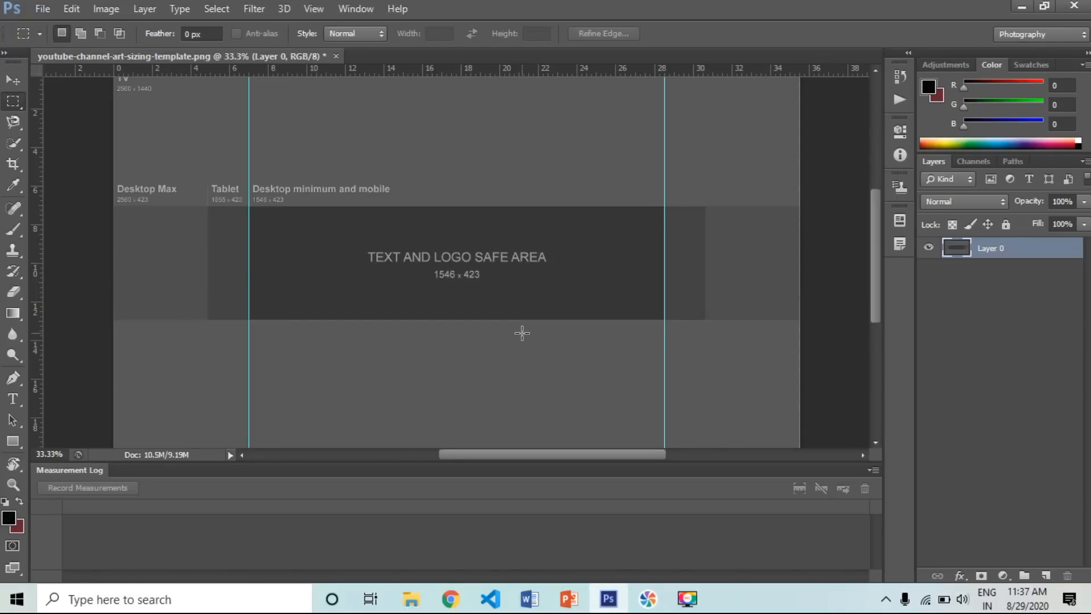
pyautogui.hotkey('ctrl', 'o')
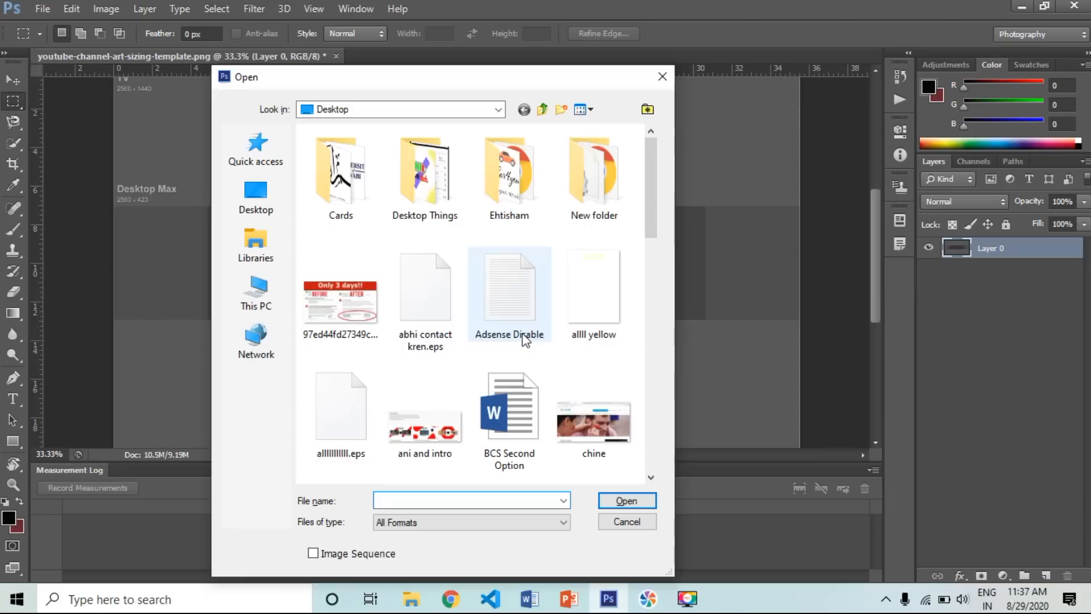
pyautogui.click(257, 292)
pyautogui.click(370, 276)
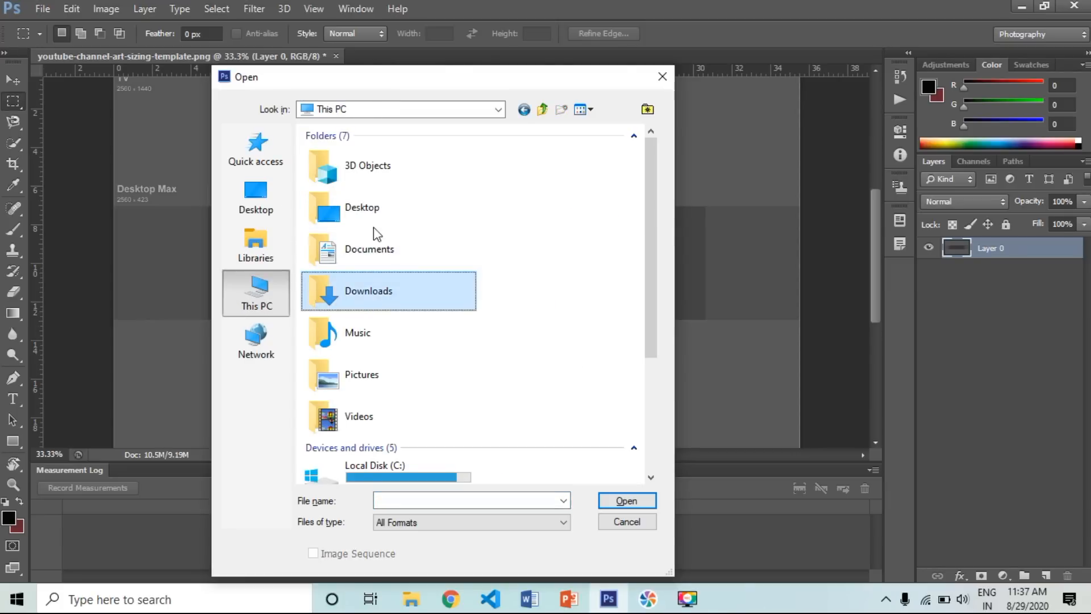
pyautogui.doubleClick(370, 276)
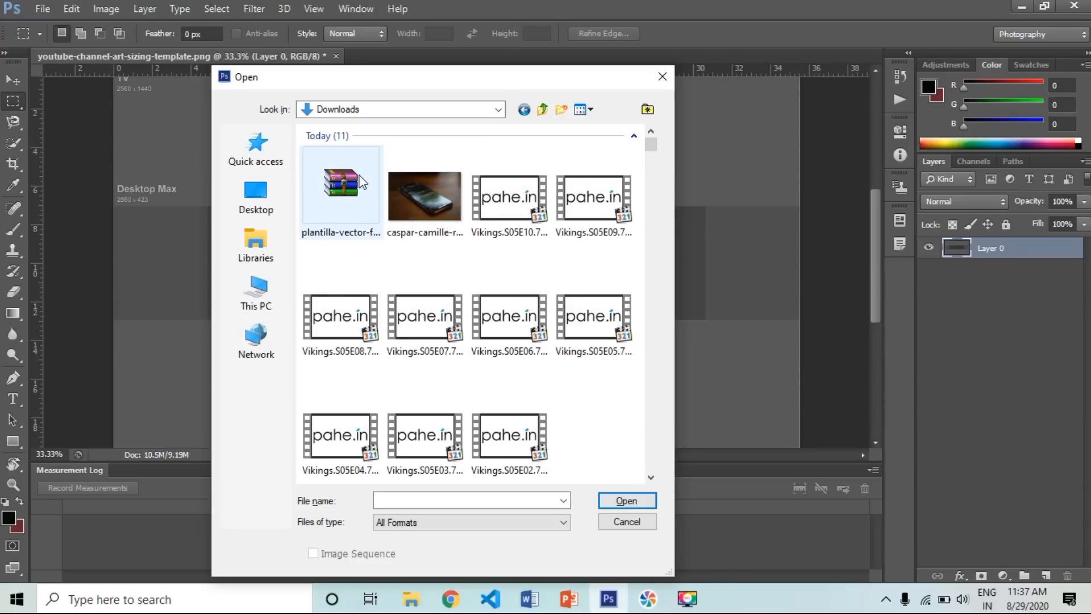
pyautogui.moveTo(648, 149); pyautogui.dragTo(654, 129)
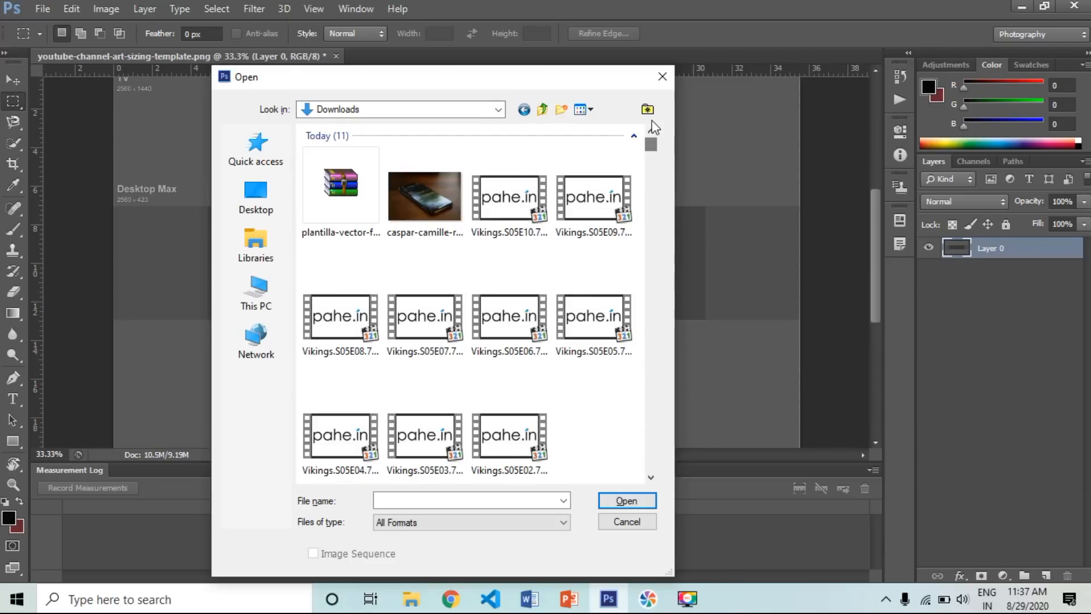
pyautogui.click(662, 76)
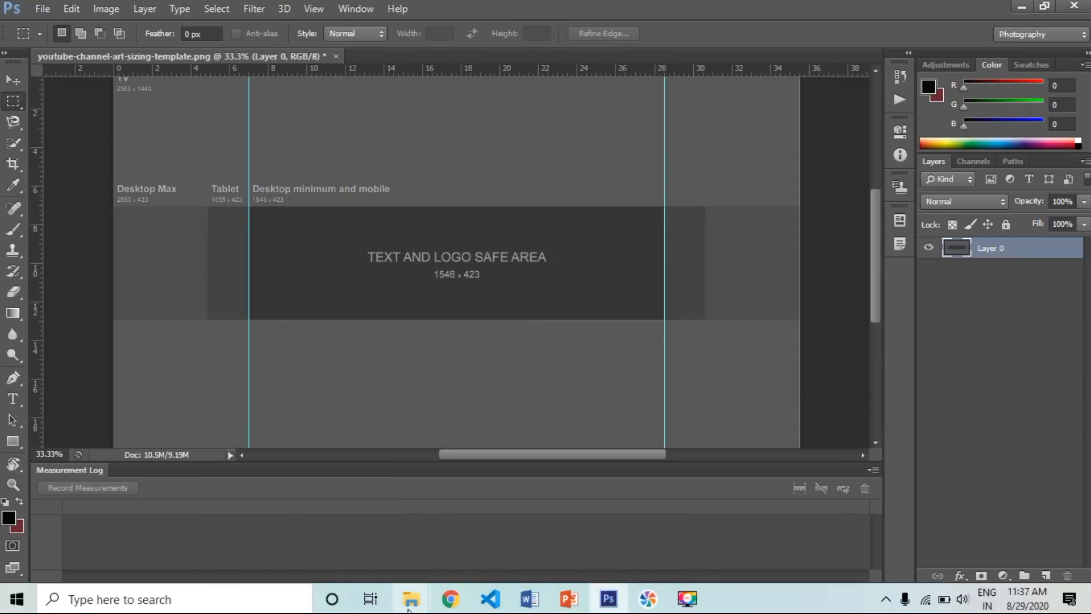
# Step: In File Explorer, close the extra Downloads window and extract the banner archive into Downloads again, replacing all existing files
pyautogui.moveTo(410, 608)
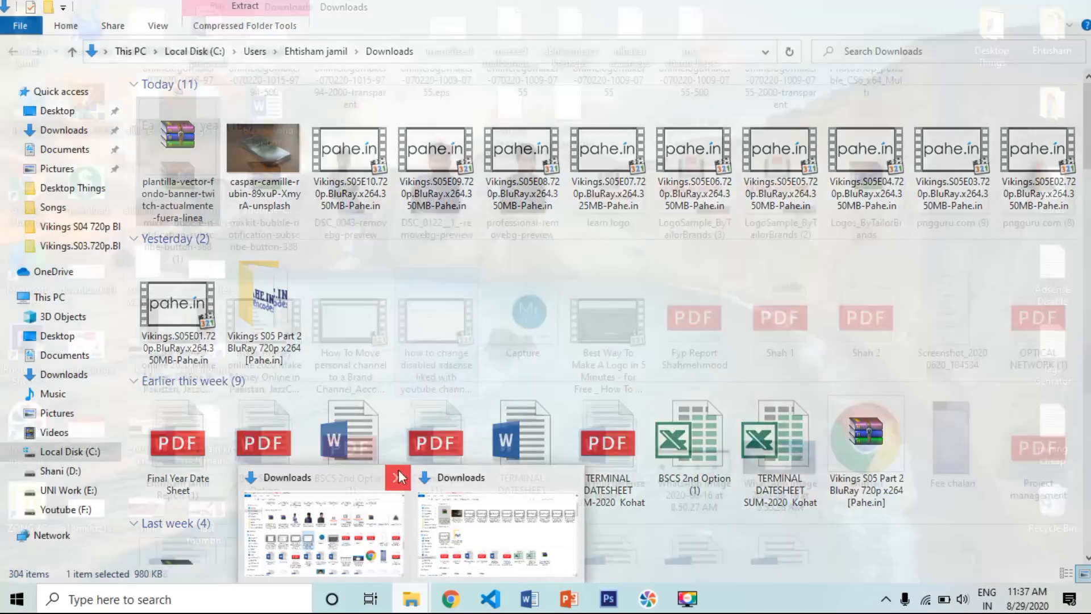
pyautogui.click(400, 477)
pyautogui.click(397, 503)
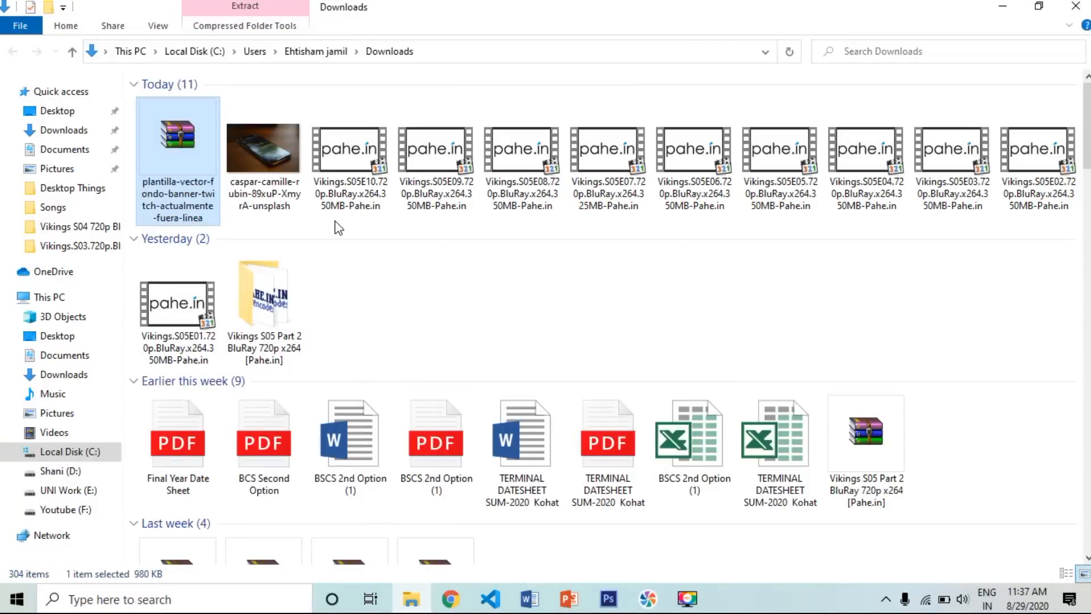
pyautogui.rightClick(190, 166)
pyautogui.click(236, 250)
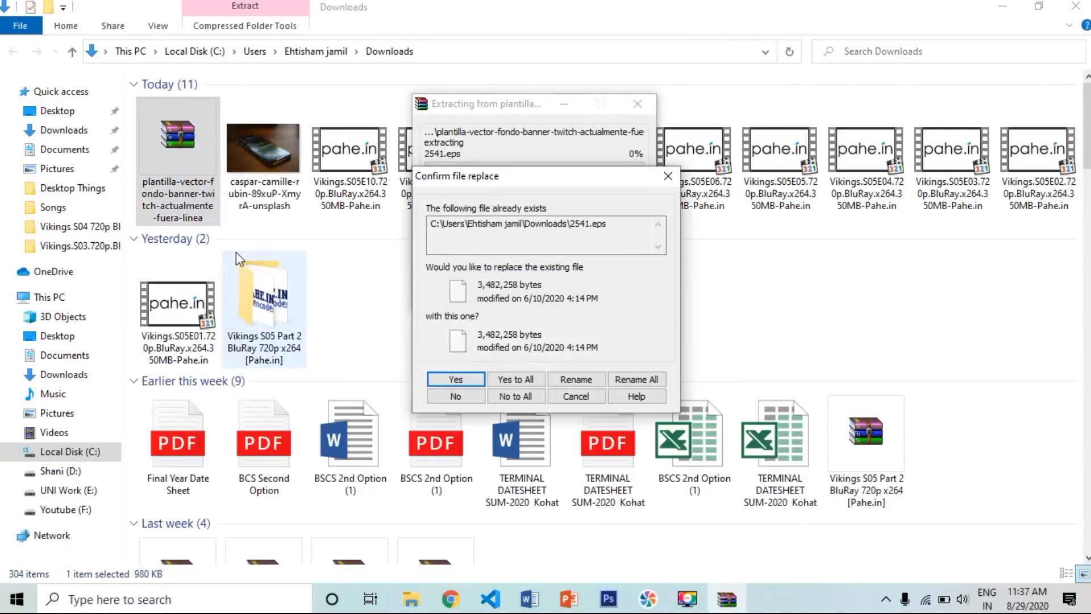
pyautogui.click(517, 378)
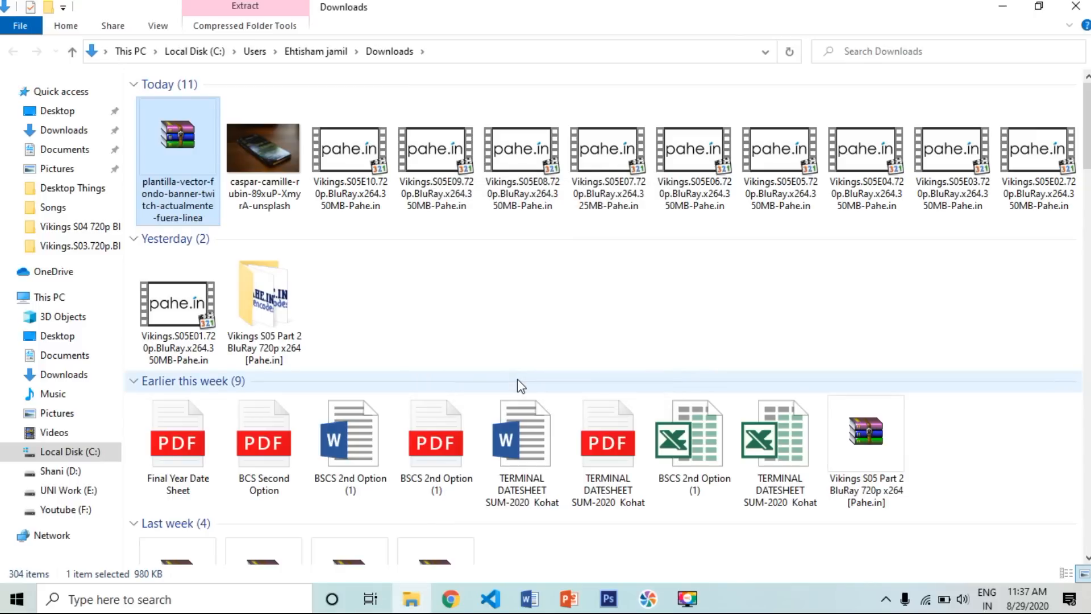
pyautogui.click(382, 286)
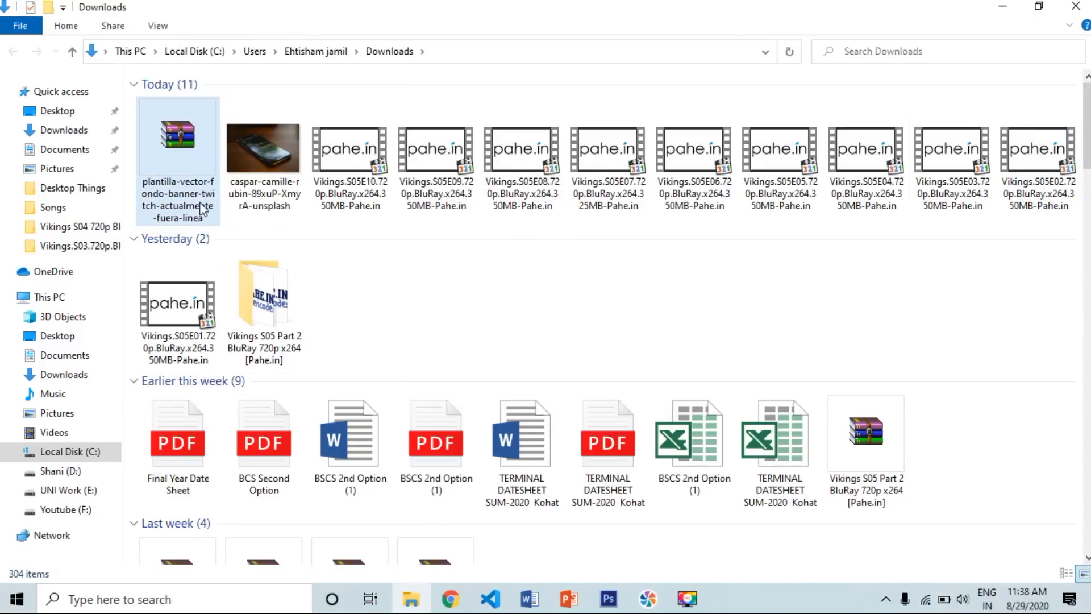
# Step: Extract the banner archive to the Desktop and switch to Photoshop
pyautogui.rightClick(188, 171)
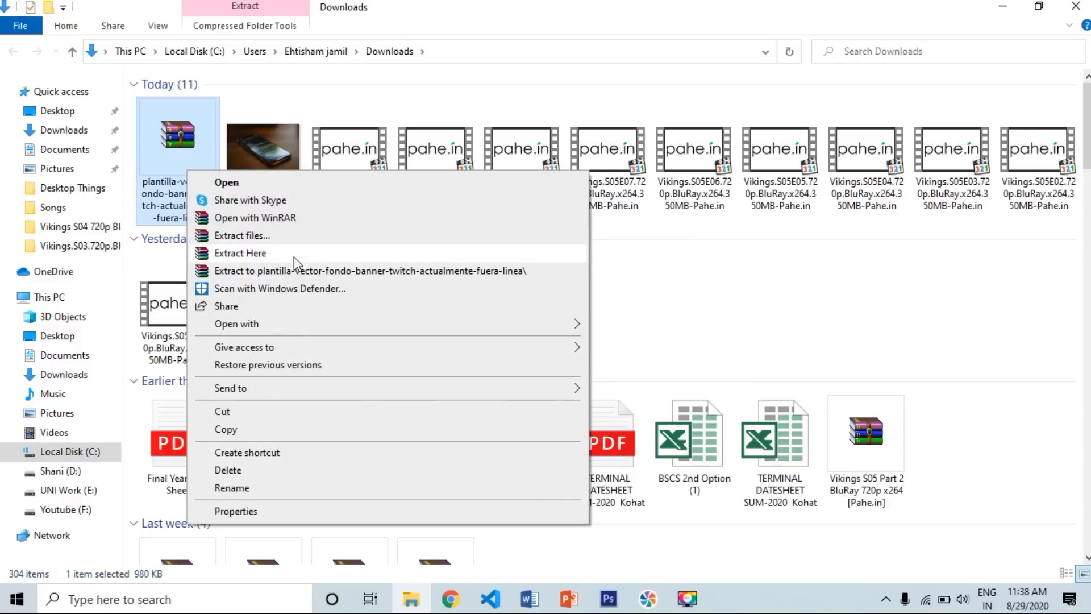
pyautogui.click(292, 239)
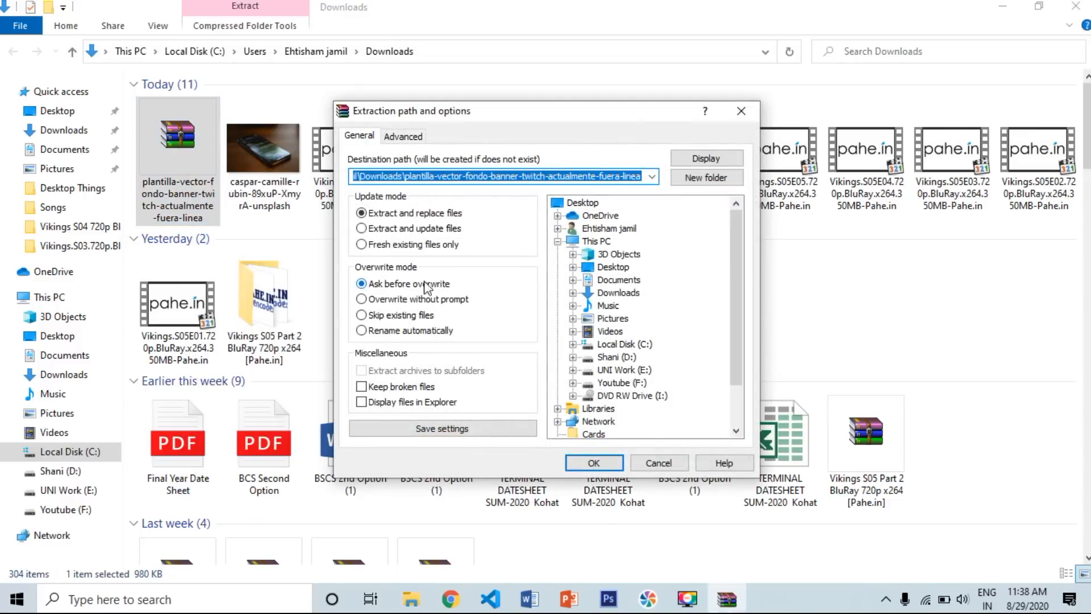
pyautogui.click(614, 267)
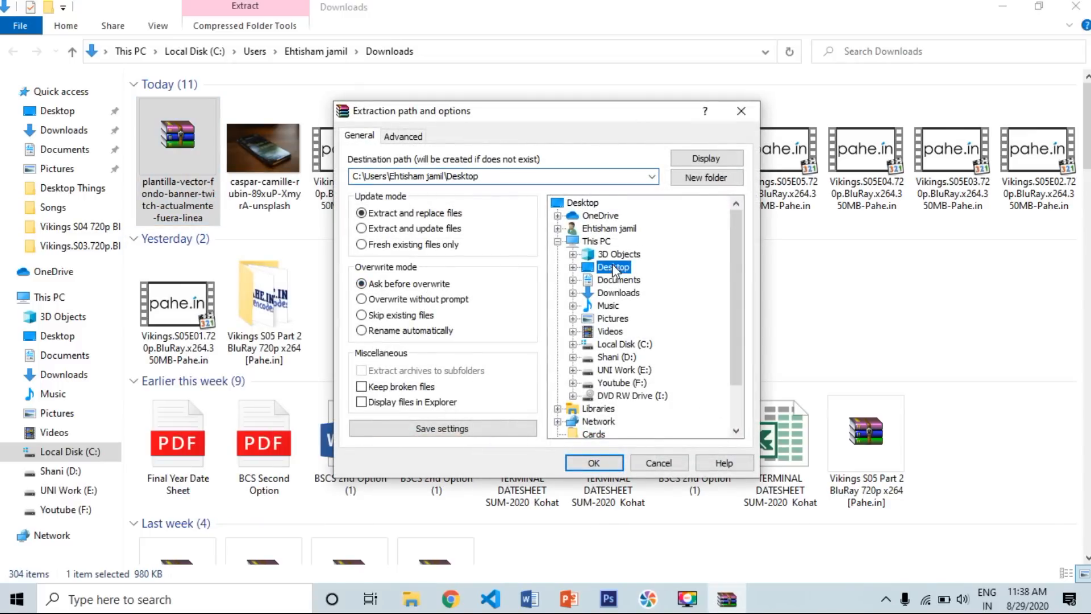
pyautogui.click(586, 463)
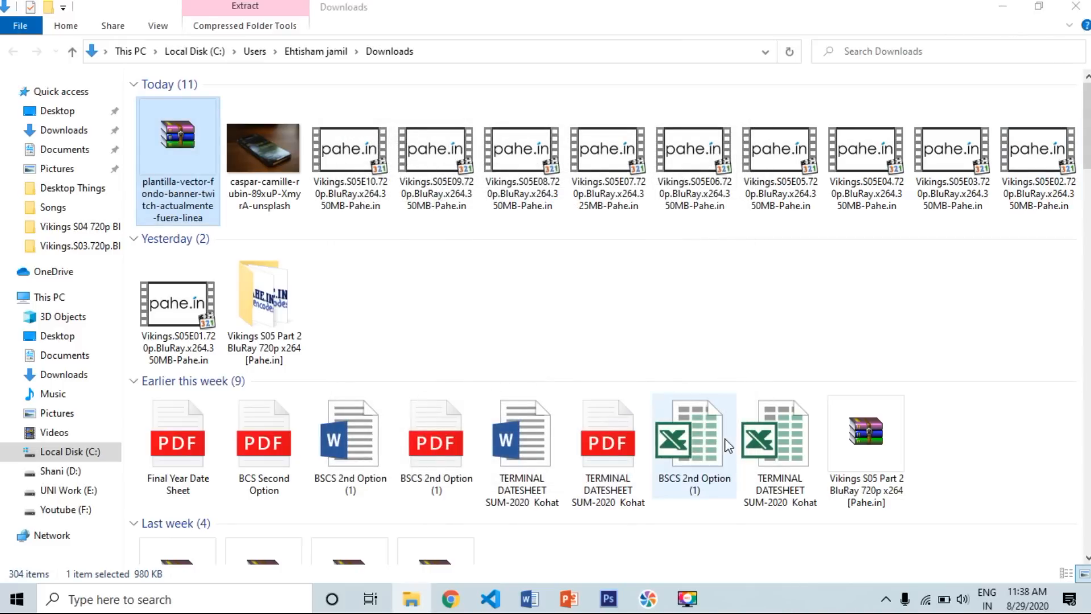
pyautogui.click(608, 598)
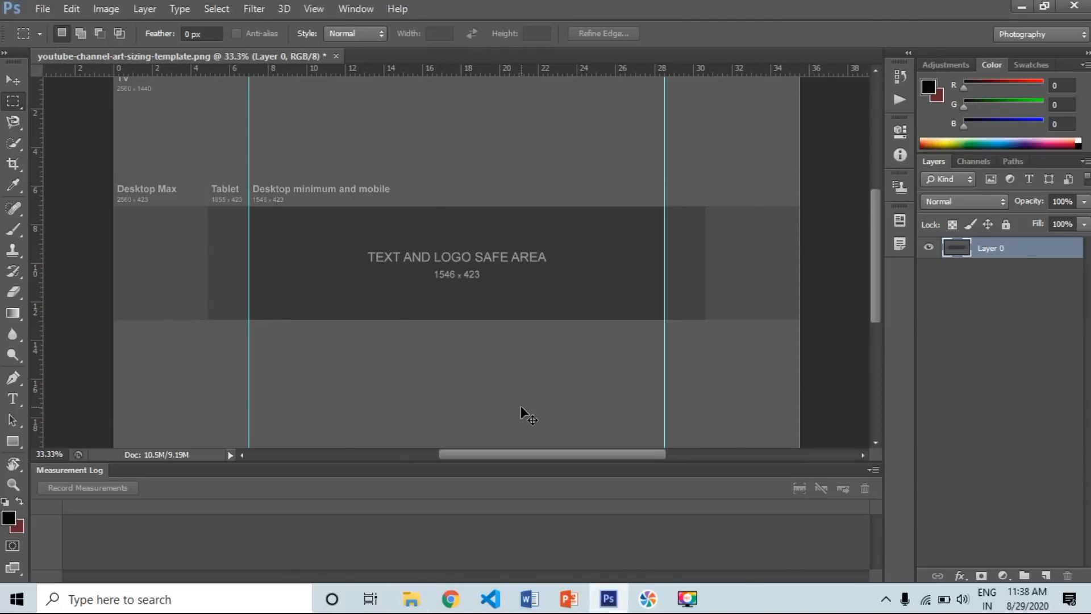
# Step: Open the extracted 2541.jpg banner image from the Desktop
pyautogui.hotkey('ctrl', 'o')
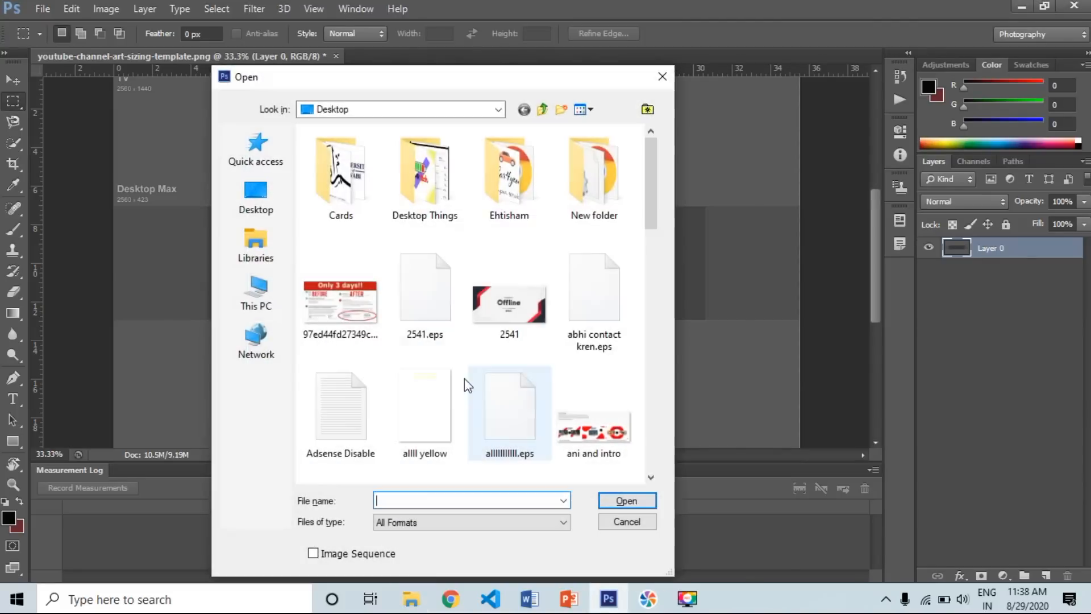
pyautogui.click(266, 212)
pyautogui.moveTo(650, 176); pyautogui.dragTo(651, 241)
pyautogui.click(603, 239)
pyautogui.doubleClick(603, 240)
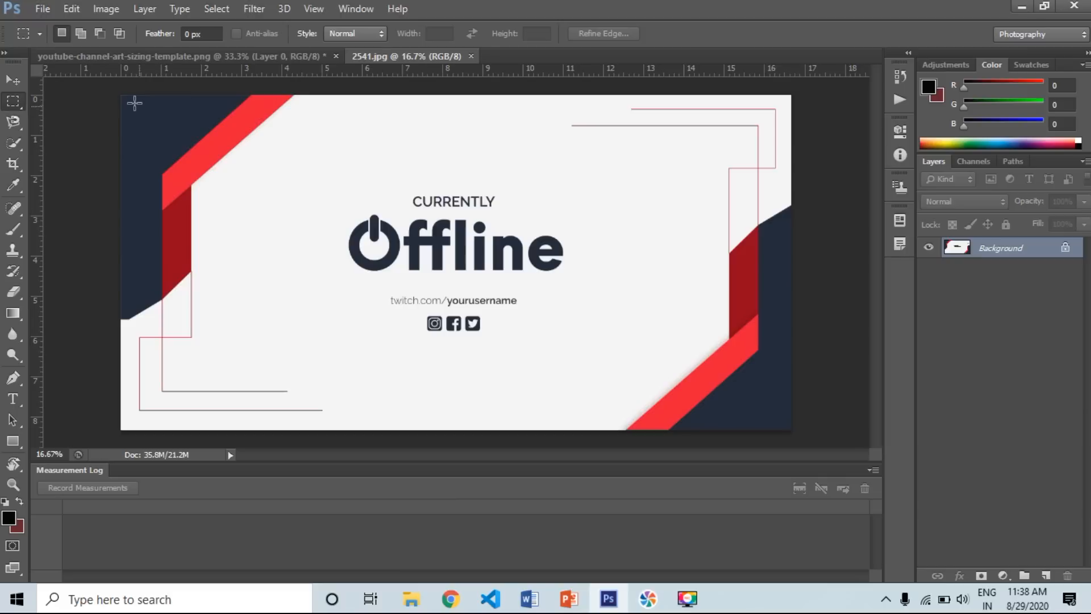
# Step: Select the left decorated section of the Offline banner with the Rectangular Marquee and move a copy into the channel art template
pyautogui.moveTo(118, 96); pyautogui.dragTo(313, 433)
pyautogui.click(14, 77)
pyautogui.moveTo(239, 217); pyautogui.dragTo(318, 237)
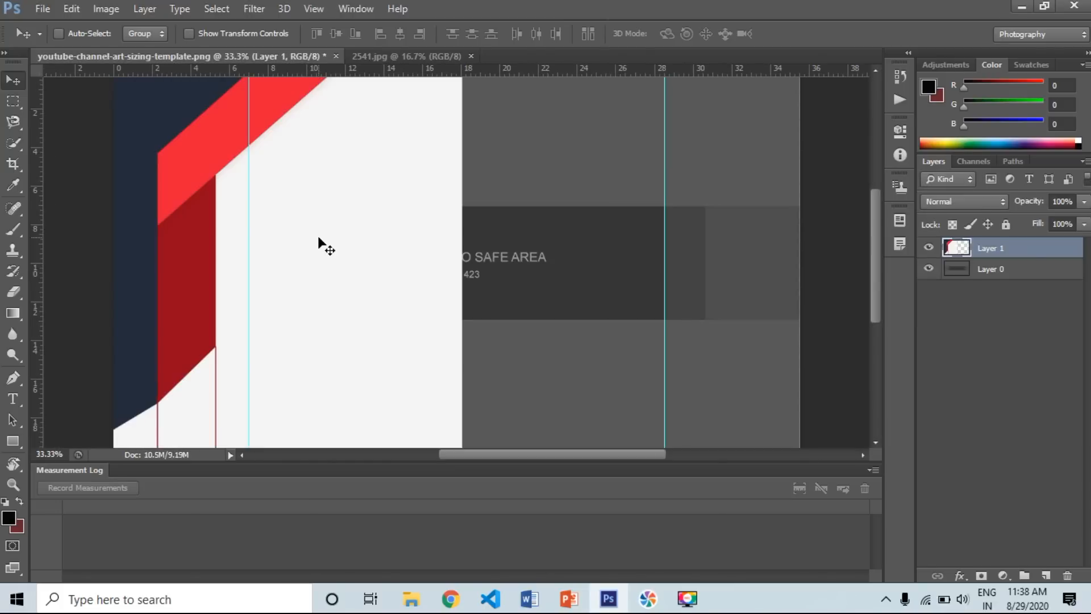
# Step: Free-transform the copied left section down to about 21% width and 22% height
pyautogui.hotkey('ctrl', 't')
pyautogui.moveTo(280, 224); pyautogui.dragTo(421, 348)
pyautogui.moveTo(207, 123); pyautogui.dragTo(319, 310)
pyautogui.moveTo(392, 383); pyautogui.dragTo(323, 270)
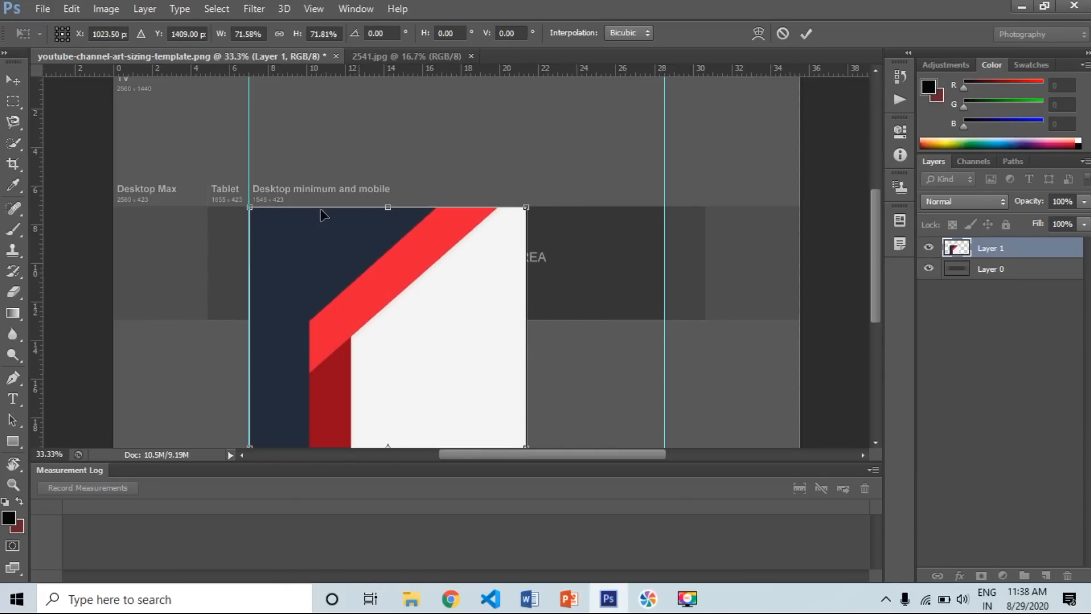
pyautogui.moveTo(250, 208); pyautogui.dragTo(419, 384)
pyautogui.moveTo(453, 438); pyautogui.dragTo(306, 151)
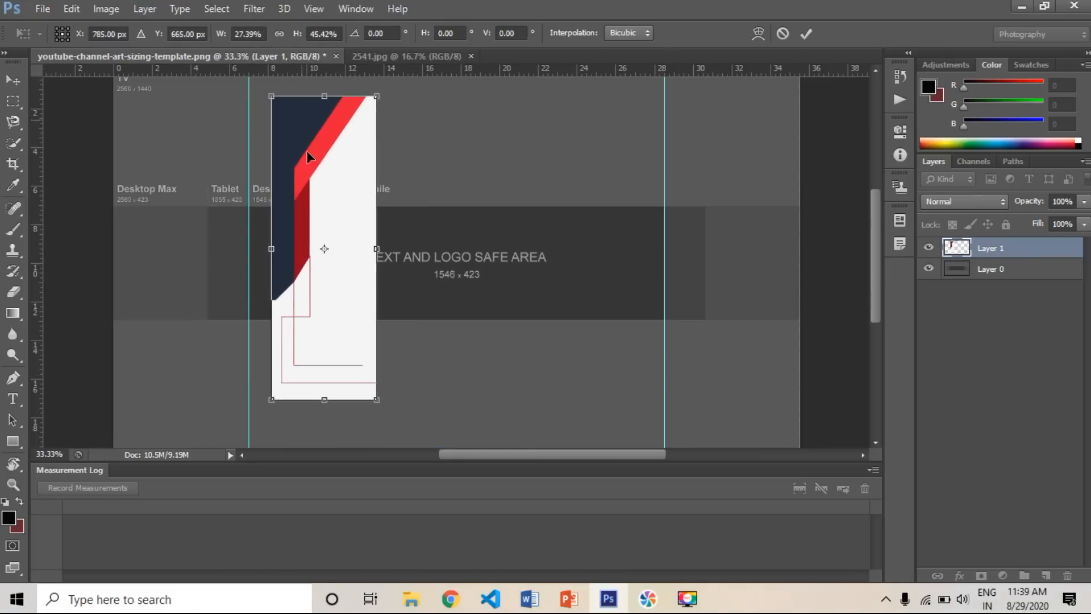
pyautogui.moveTo(323, 400); pyautogui.dragTo(319, 259)
pyautogui.moveTo(376, 177)
pyautogui.mouseDown()
pyautogui.moveTo(357, 178)
pyautogui.moveTo(371, 178)
pyautogui.mouseUp()
pyautogui.moveTo(371, 258); pyautogui.dragTo(351, 243)
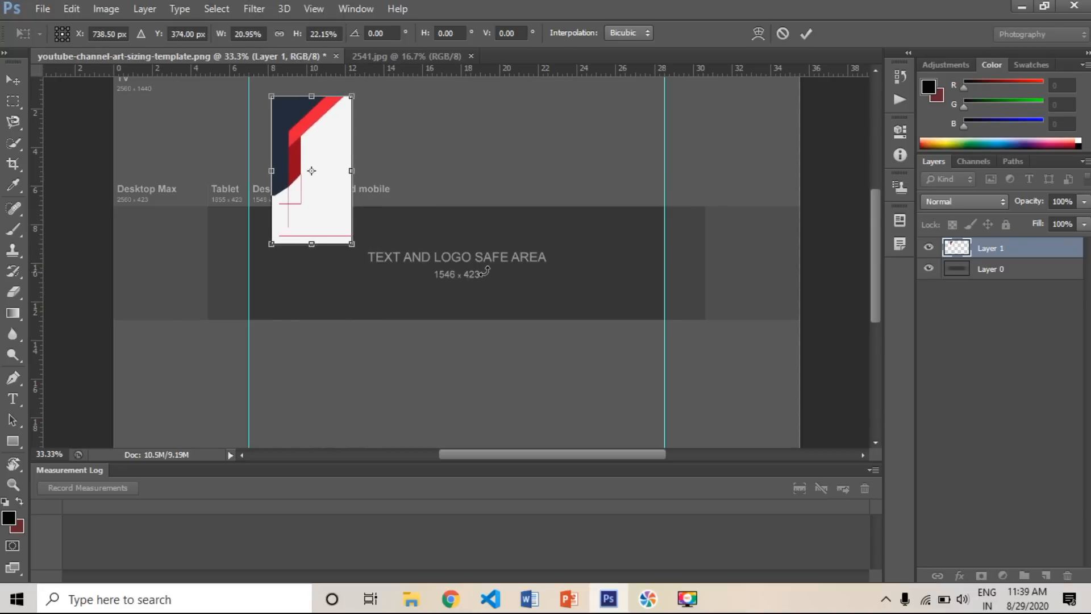
pyautogui.press('Return')
# Step: Move the left section to the left guide at the safe area's top edge and scale it to about 79% by 77% to match the area's height
pyautogui.moveTo(328, 193); pyautogui.dragTo(306, 297)
pyautogui.hotkey('ctrl', 't')
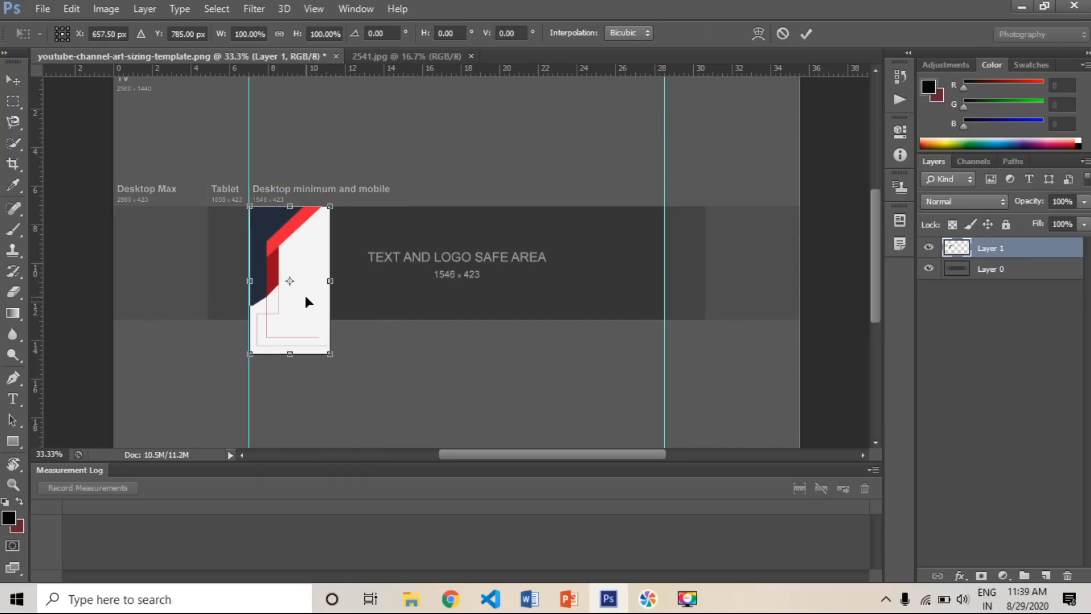
pyautogui.moveTo(332, 360); pyautogui.dragTo(316, 327)
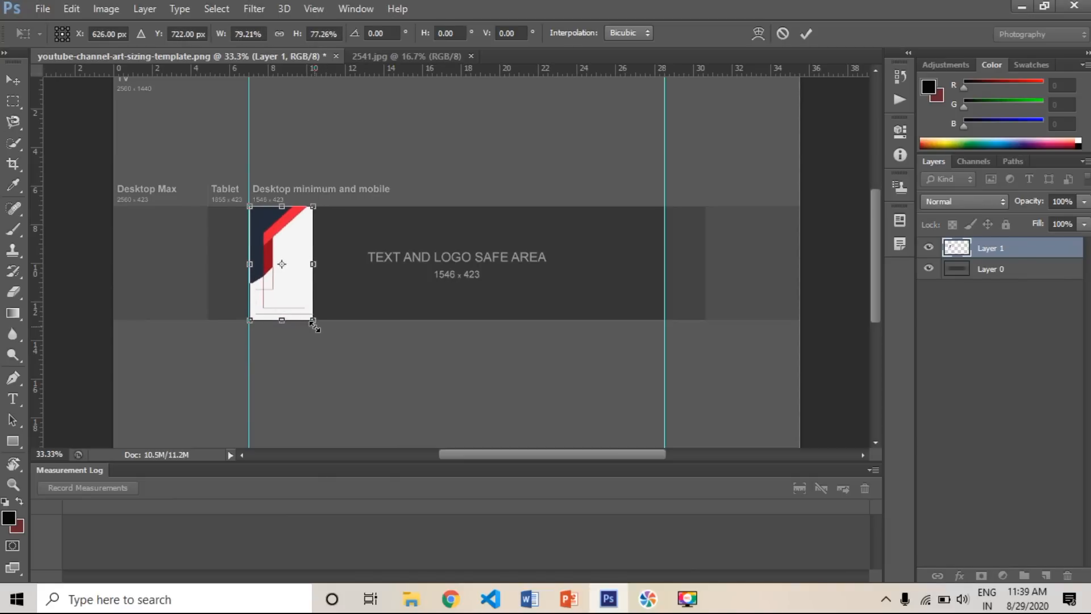
pyautogui.press('Return')
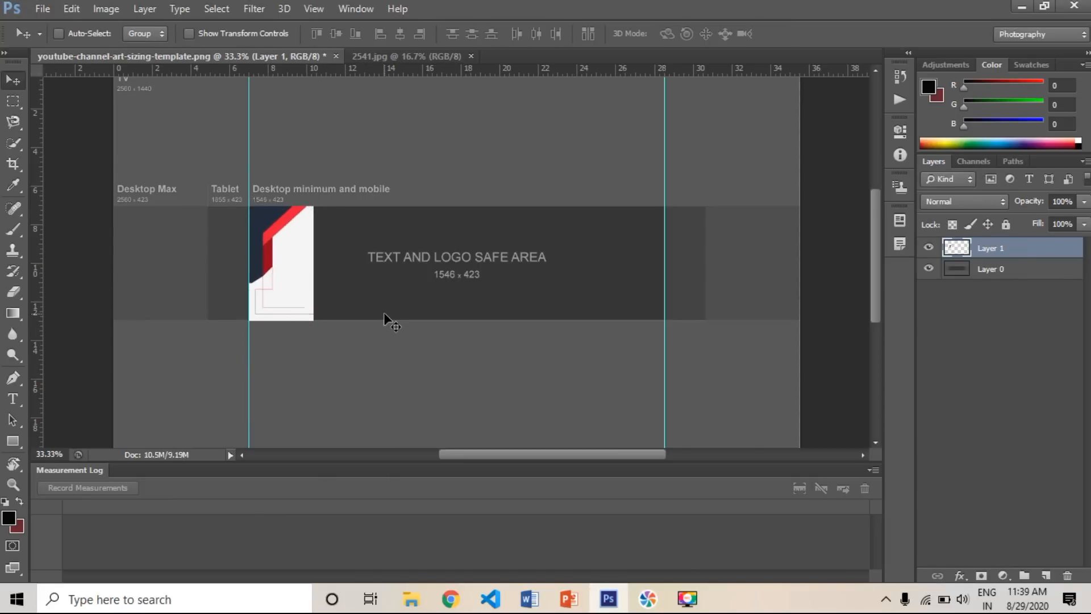
# Step: In 2541.jpg, clear the old selection, marquee-select the right decorated section, and move a copy into the channel art template
pyautogui.hotkey('ctrl', '+')
pyautogui.hotkey('ctrl', '+')
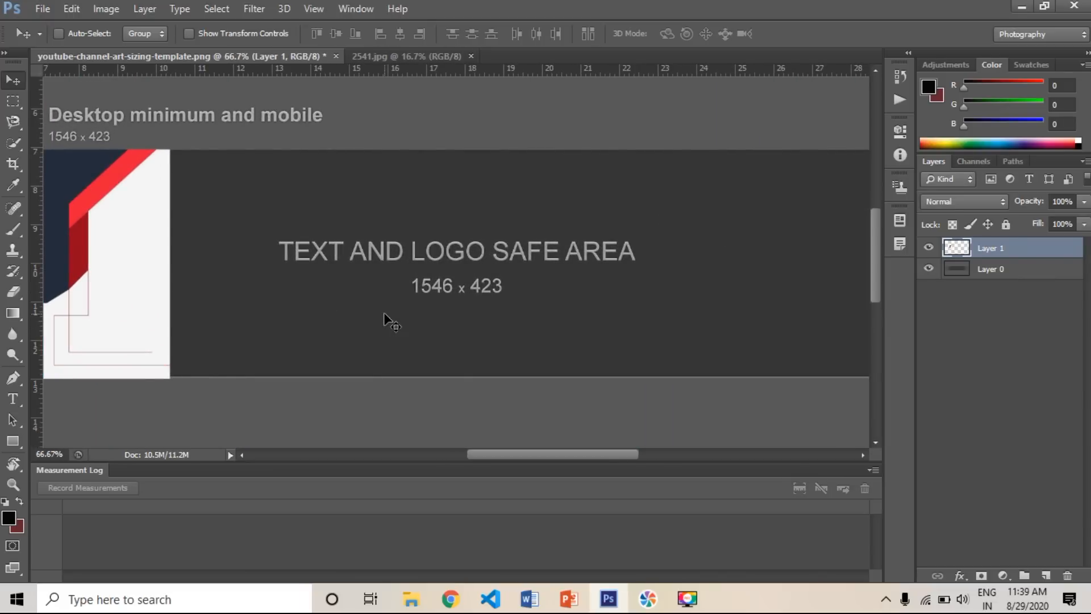
pyautogui.hotkey('ctrl', '-')
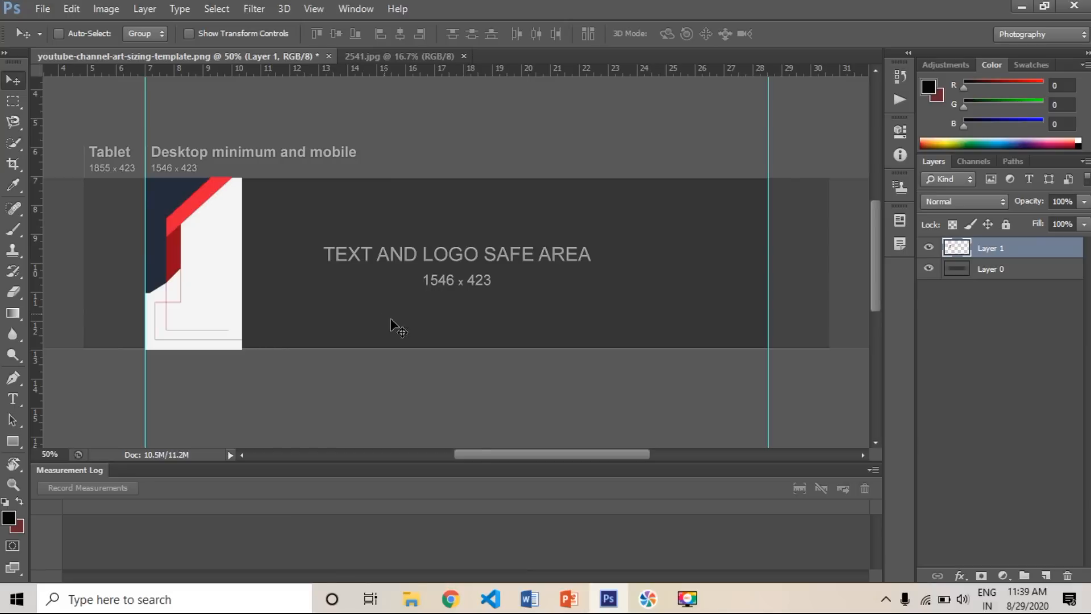
pyautogui.click(387, 56)
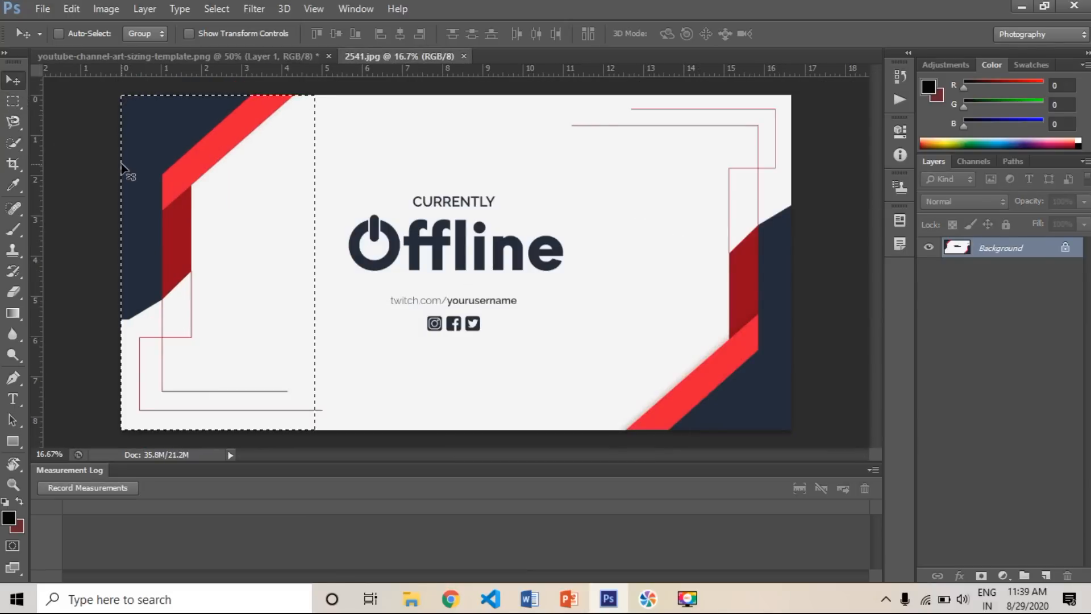
pyautogui.moveTo(166, 189)
pyautogui.mouseDown()
pyautogui.moveTo(203, 196)
pyautogui.moveTo(170, 189)
pyautogui.mouseUp()
pyautogui.hotkey('ctrl', 'd')
pyautogui.click(13, 101)
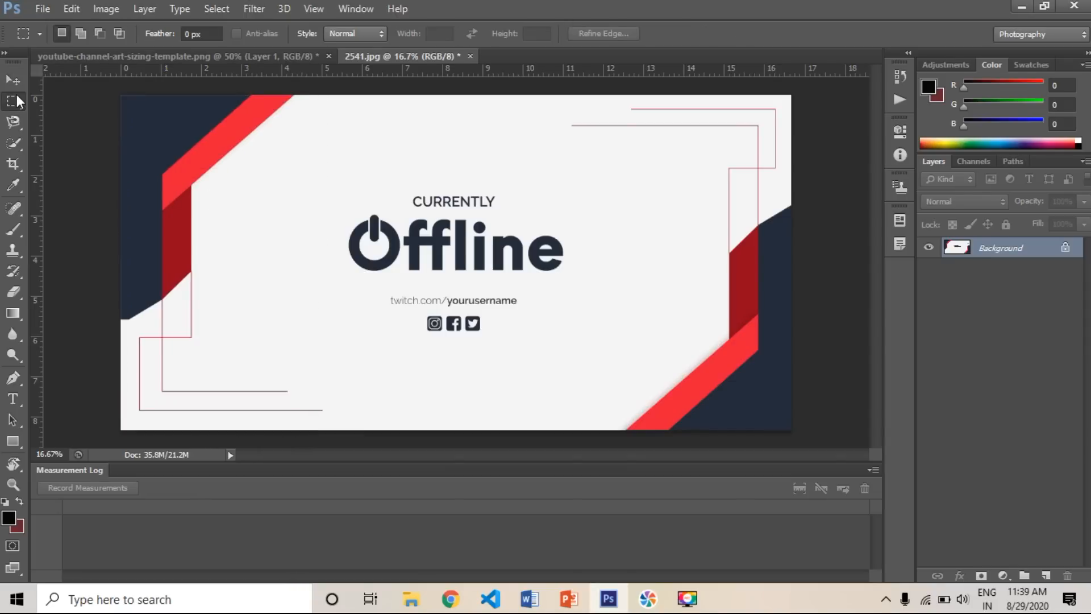
pyautogui.moveTo(587, 95); pyautogui.dragTo(798, 428)
pyautogui.press('v')
pyautogui.moveTo(623, 195); pyautogui.dragTo(199, 212)
pyautogui.moveTo(212, 284); pyautogui.dragTo(212, 284)
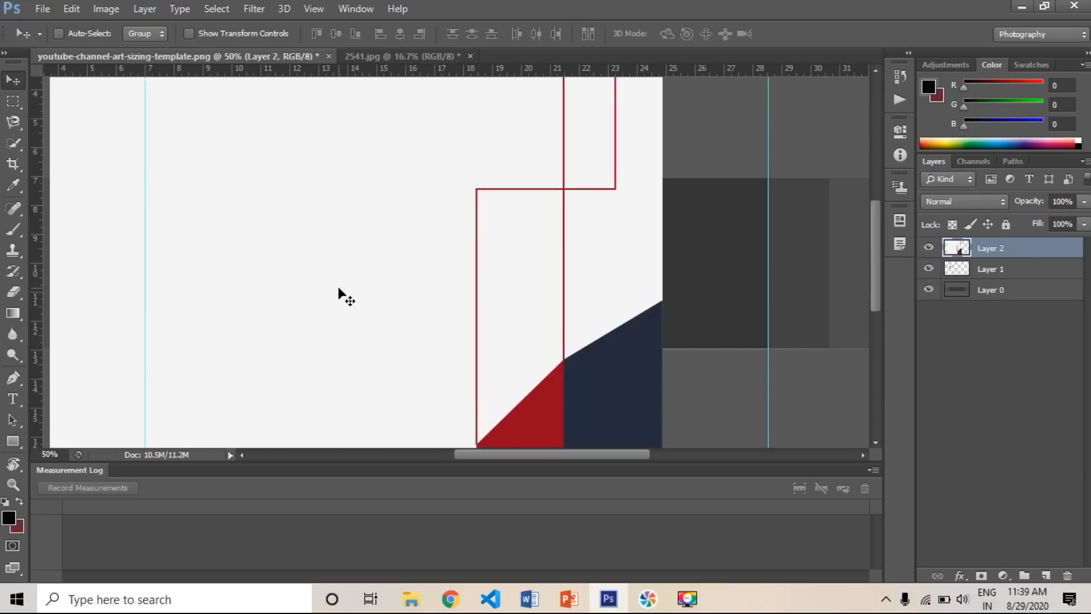
# Step: Free-transform the copied right section to about 21% width and 38% height, aligning its top-left corner with the left guide and safe area
pyautogui.hotkey('ctrl', 't')
pyautogui.moveTo(500, 233); pyautogui.dragTo(388, 448)
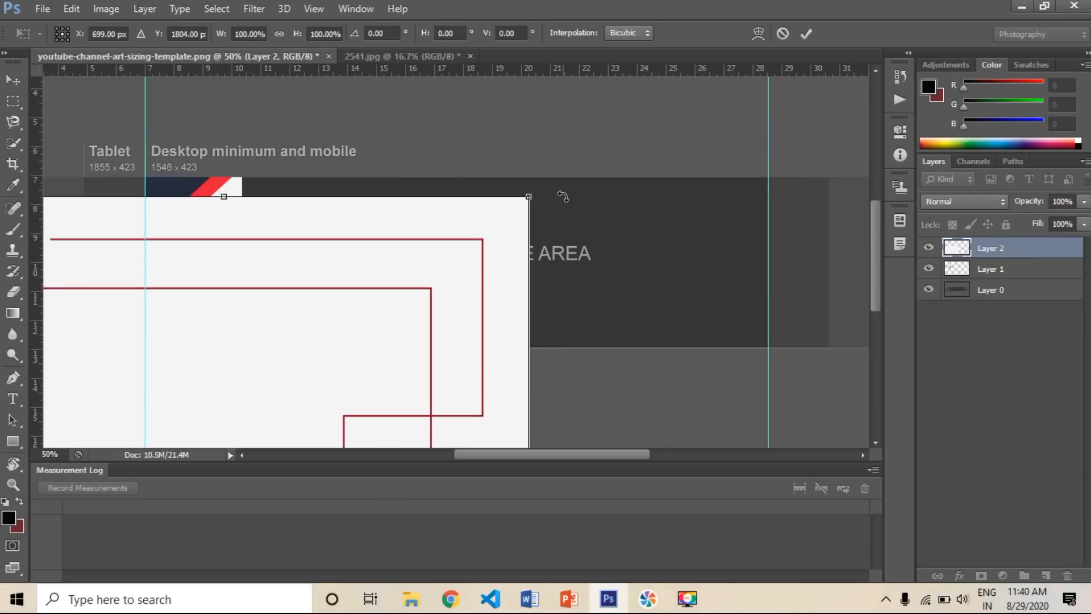
pyautogui.moveTo(530, 198); pyautogui.dragTo(345, 361)
pyautogui.moveTo(246, 426); pyautogui.dragTo(527, 159)
pyautogui.moveTo(619, 96); pyautogui.dragTo(390, 324)
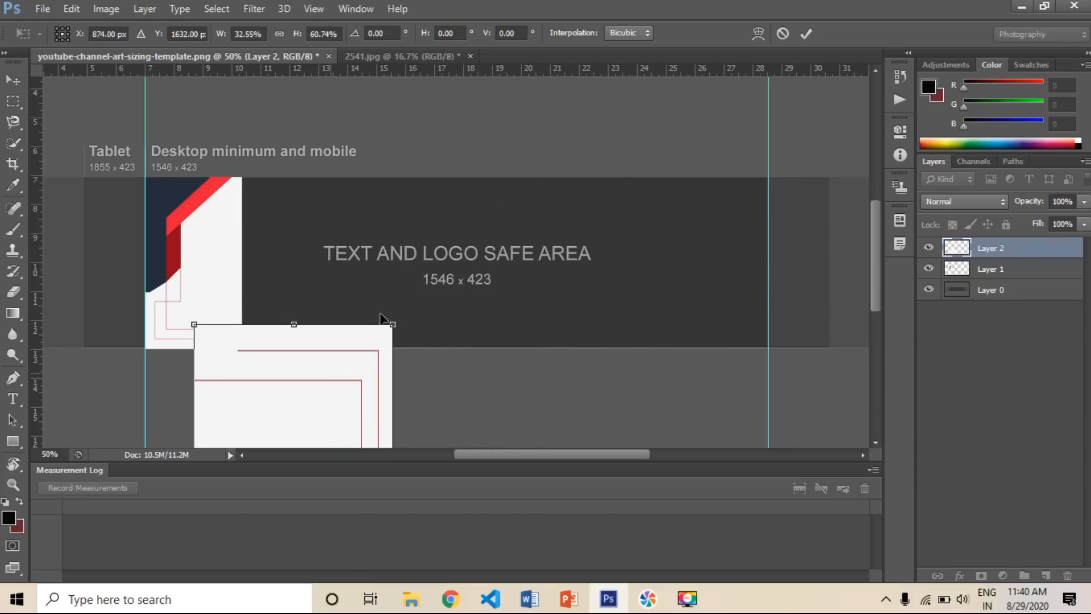
pyautogui.moveTo(330, 376); pyautogui.dragTo(547, 139)
pyautogui.moveTo(609, 87); pyautogui.dragTo(541, 322)
pyautogui.moveTo(474, 358); pyautogui.dragTo(232, 221)
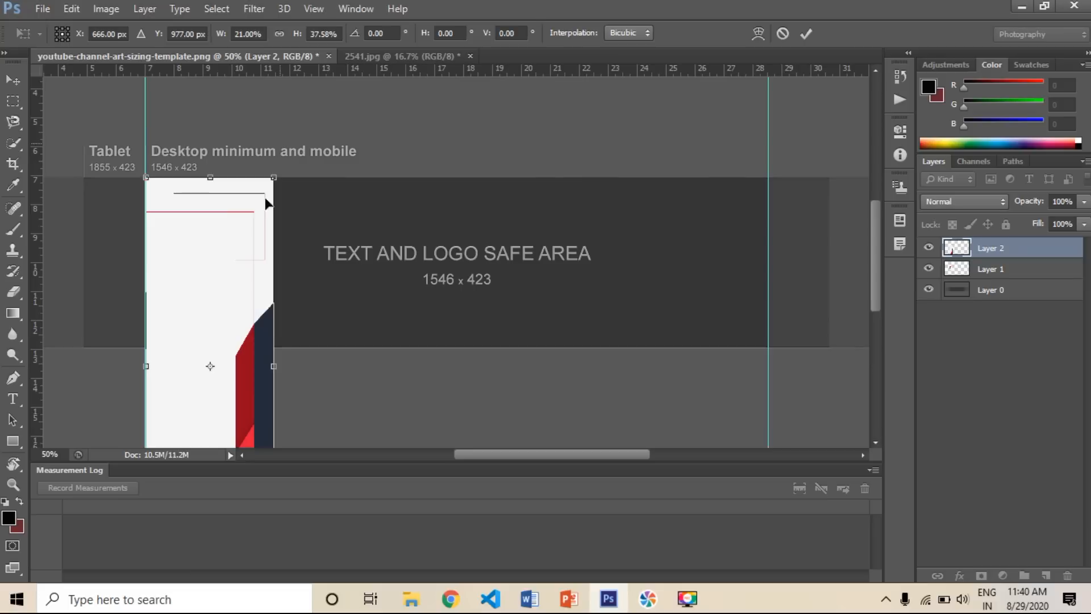
# Step: Resize the right section to about 15.75% width and 17.15% height, matching the left piece, and move it against the right guide
pyautogui.moveTo(147, 178); pyautogui.dragTo(233, 281)
pyautogui.moveTo(251, 319); pyautogui.dragTo(185, 155)
pyautogui.moveTo(186, 392); pyautogui.dragTo(186, 269)
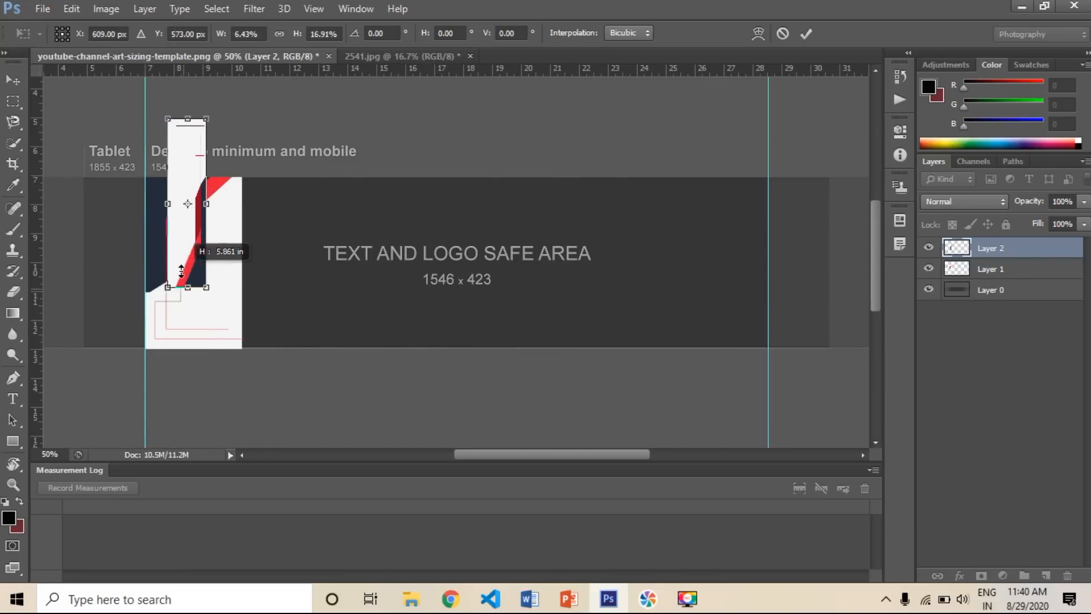
pyautogui.moveTo(178, 152); pyautogui.dragTo(163, 223)
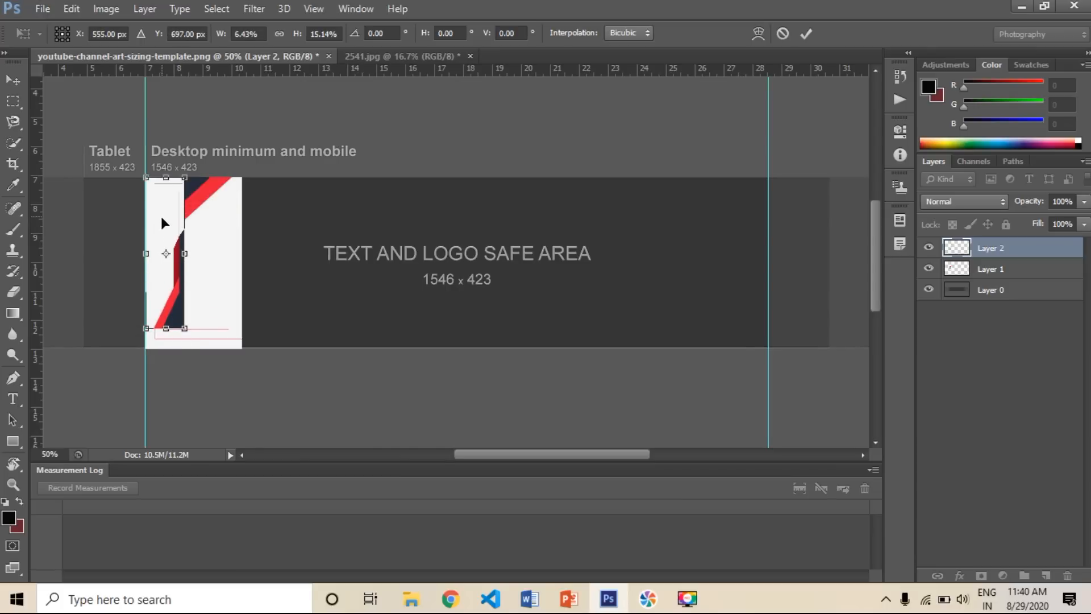
pyautogui.moveTo(185, 327); pyautogui.dragTo(242, 348)
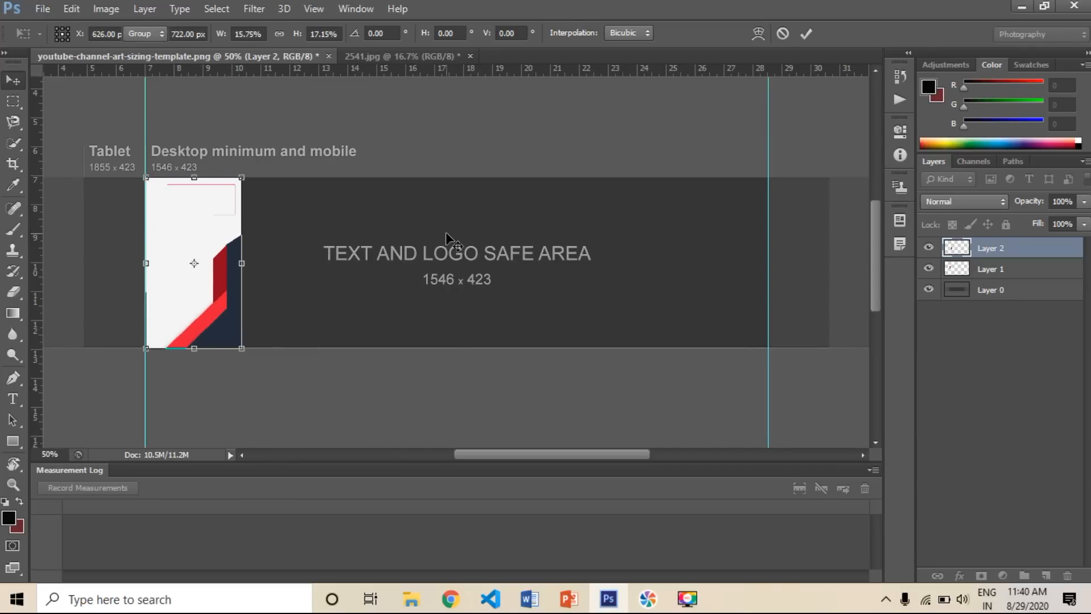
pyautogui.press('Return')
pyautogui.moveTo(200, 268); pyautogui.dragTo(726, 274)
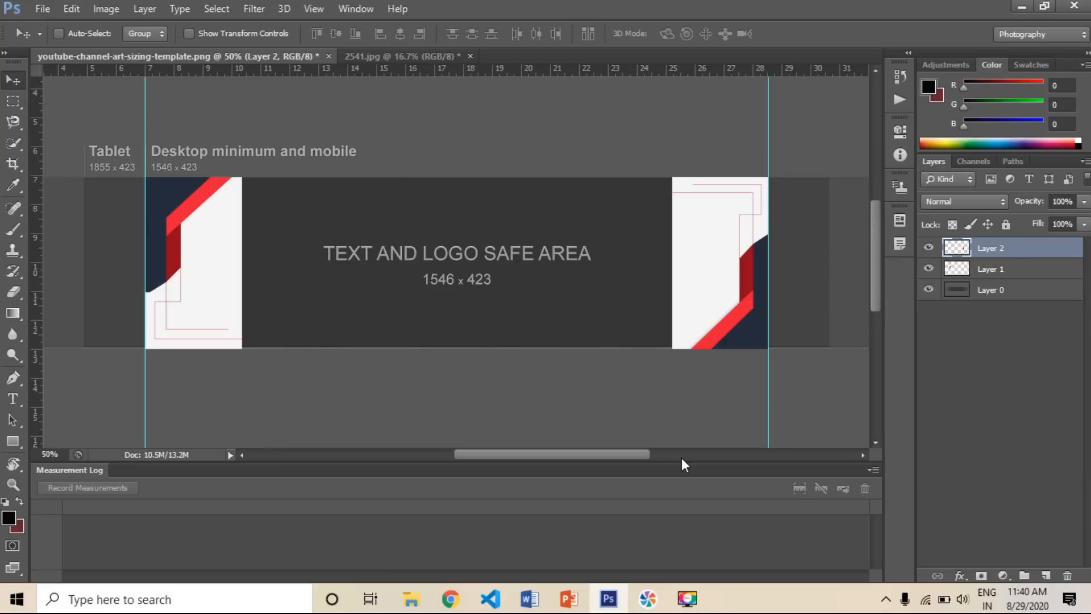
# Step: Sample the off-white background of the left banner piece with the Eyedropper as the foreground color
pyautogui.click(17, 190)
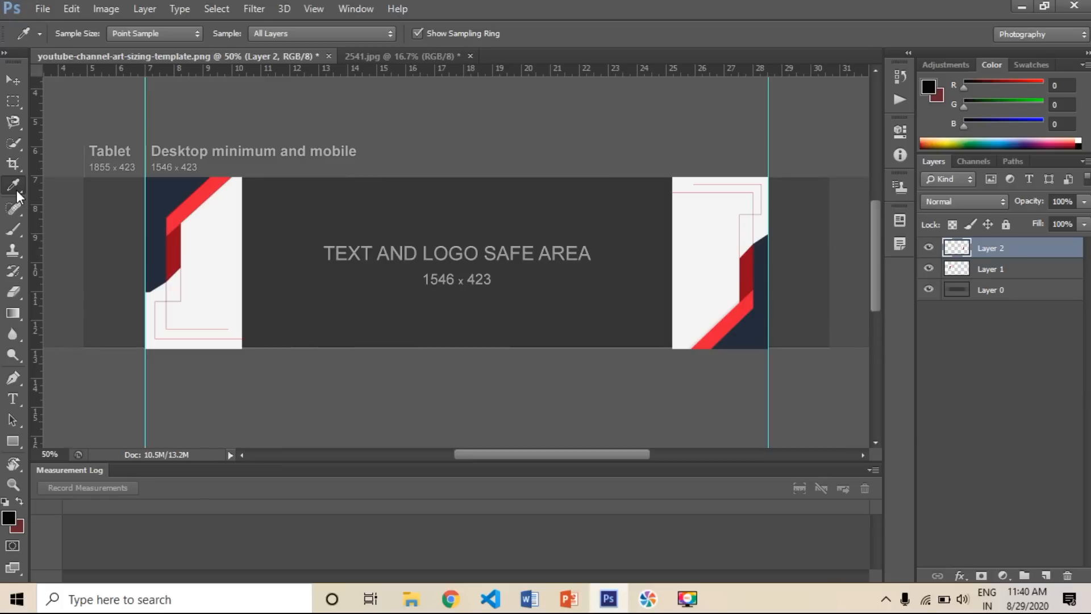
pyautogui.click(10, 520)
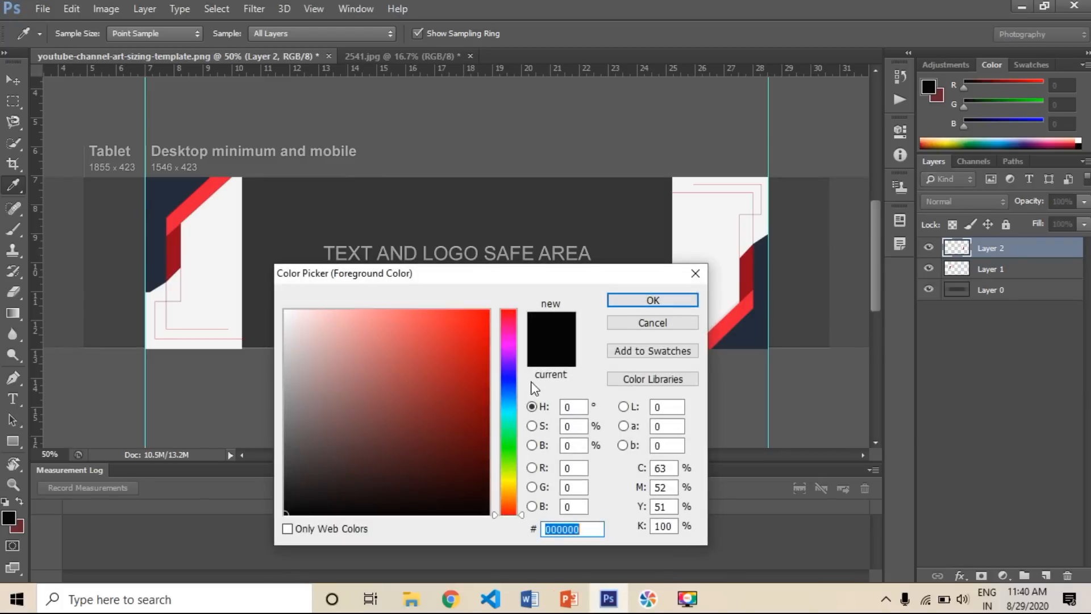
pyautogui.click(645, 294)
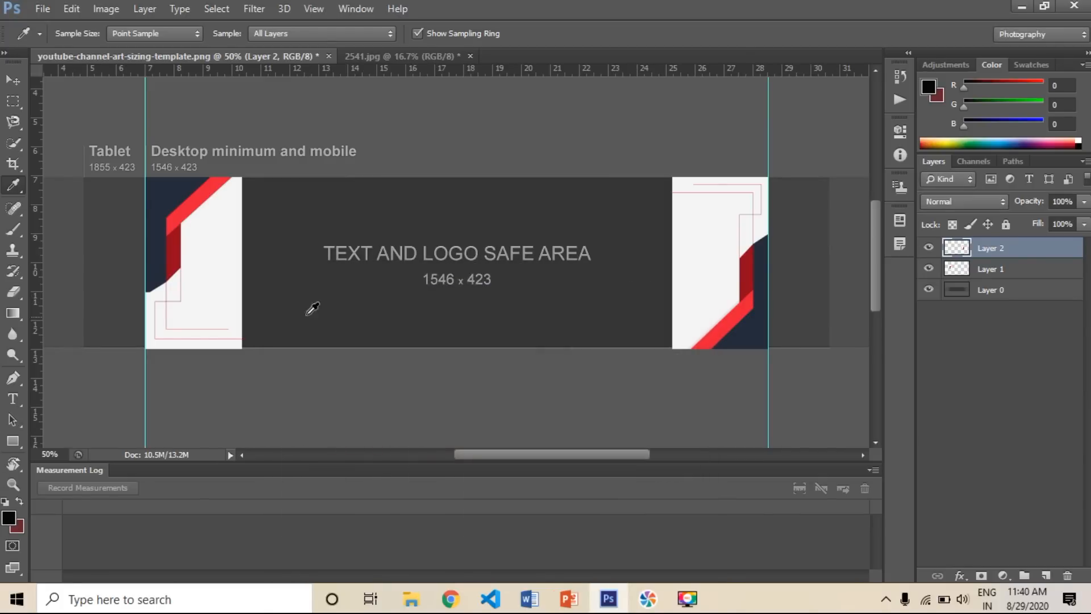
pyautogui.click(231, 265)
pyautogui.click(232, 265)
pyautogui.click(232, 265)
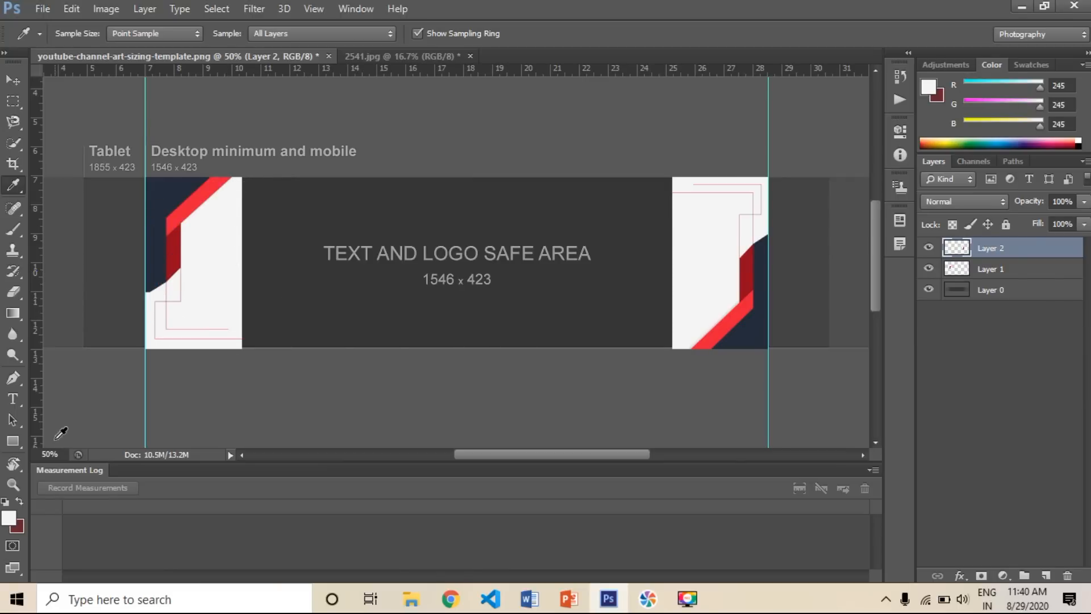
pyautogui.click(234, 248)
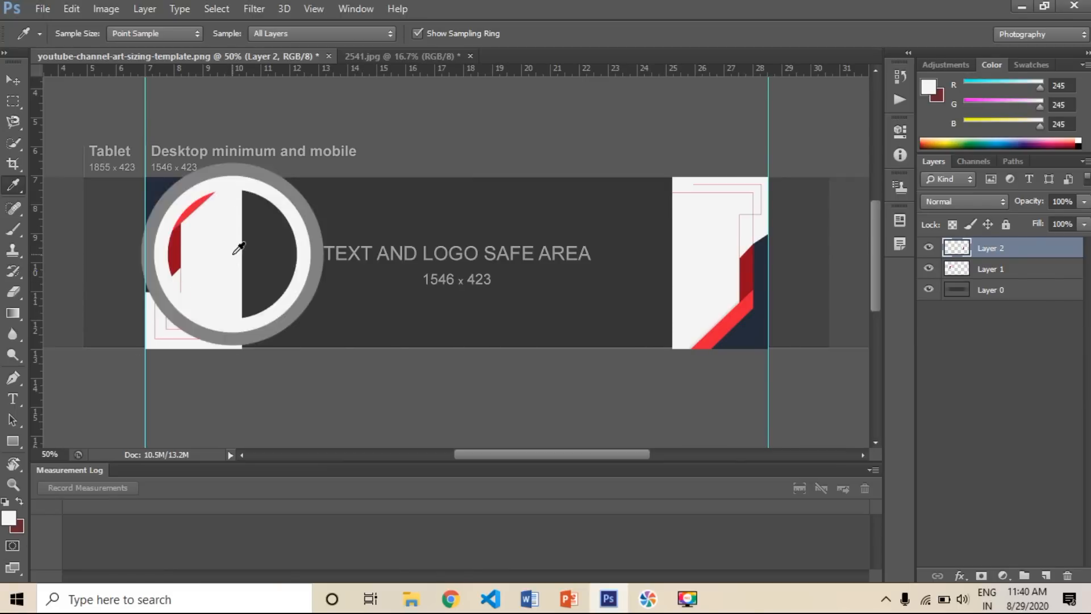
# Step: Try dabbing the sampled off-white onto the middle of the safe area with a soft 250 px brush
pyautogui.click(12, 230)
pyautogui.click(477, 237)
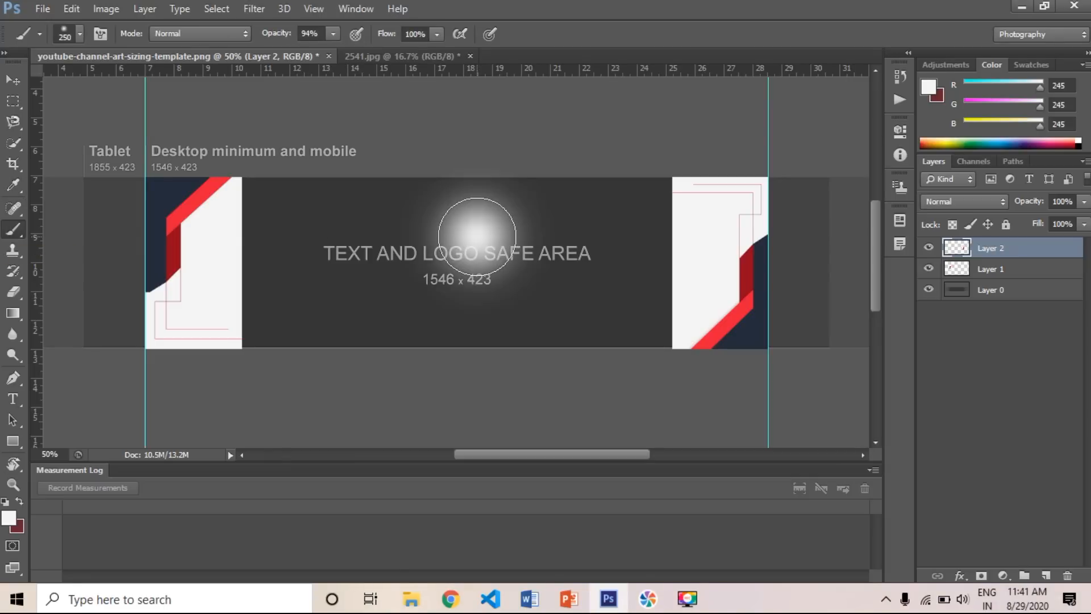
pyautogui.click(478, 236)
pyautogui.press(']')
pyautogui.press(']')
pyautogui.click(477, 236)
pyautogui.hotkey('ctrl', '+')
pyautogui.hotkey('ctrl', '+')
pyautogui.hotkey('ctrl', '-')
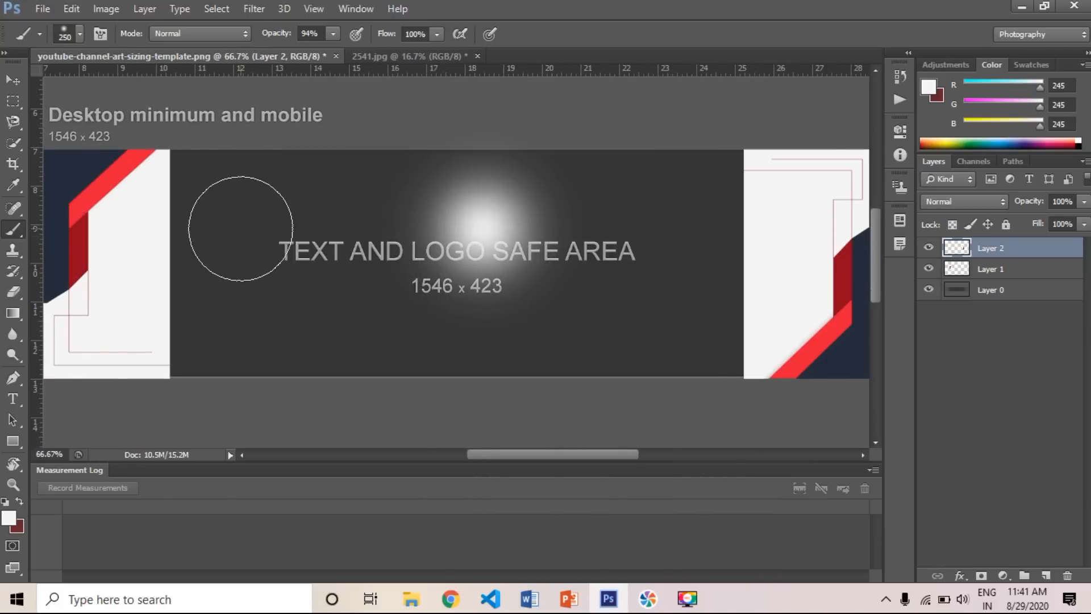
# Step: Reduce the brush to 175 px, try a dab beside the left banner piece's upper edge, and undo it
pyautogui.press('[')
pyautogui.press('[')
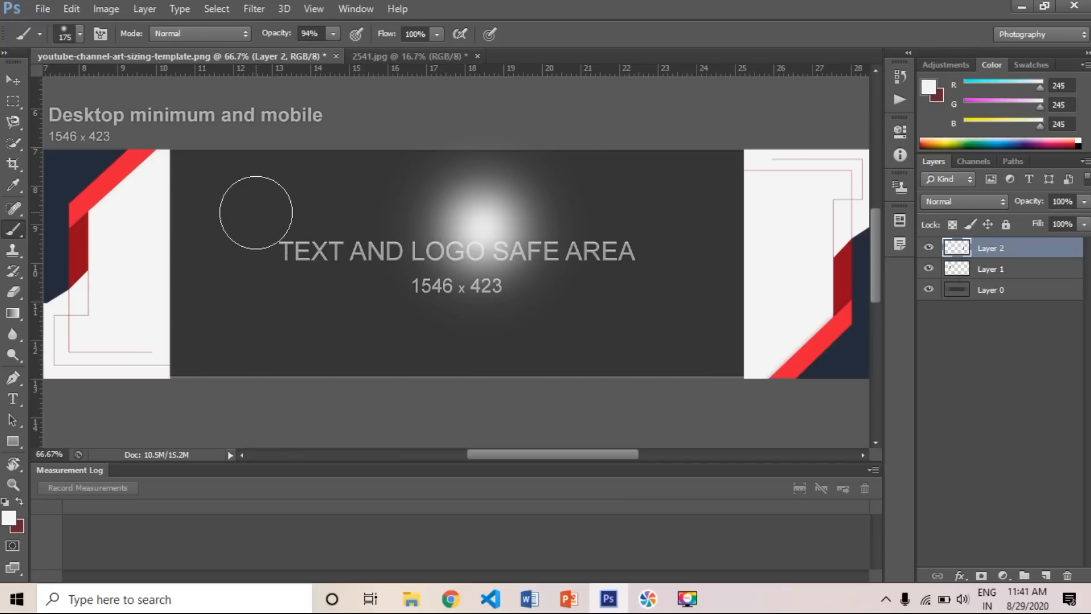
pyautogui.click(200, 171)
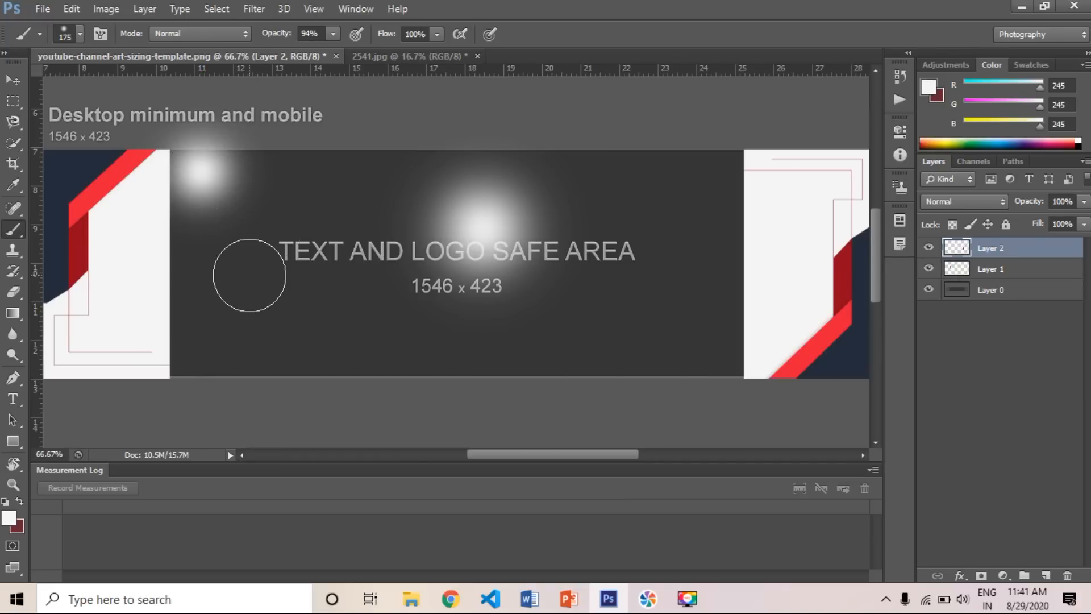
pyautogui.hotkey('ctrl', 'z')
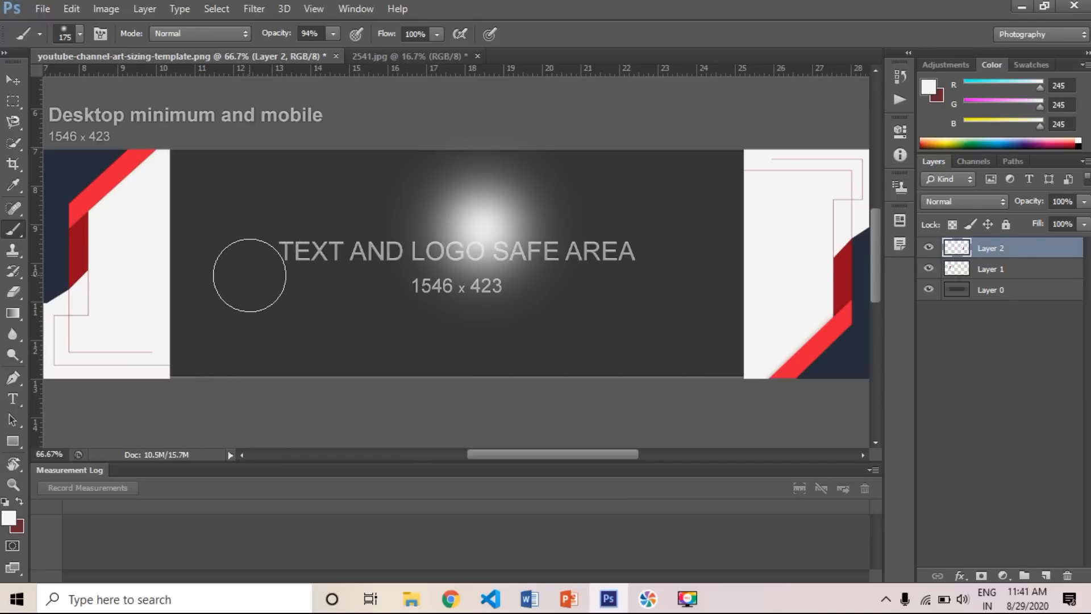
# Step: Try painting along the left piece's inner edge with a 40 px brush, and undo that stroke and the central dabs
pyautogui.press('[')
pyautogui.press('[')
pyautogui.press('[')
pyautogui.press('[')
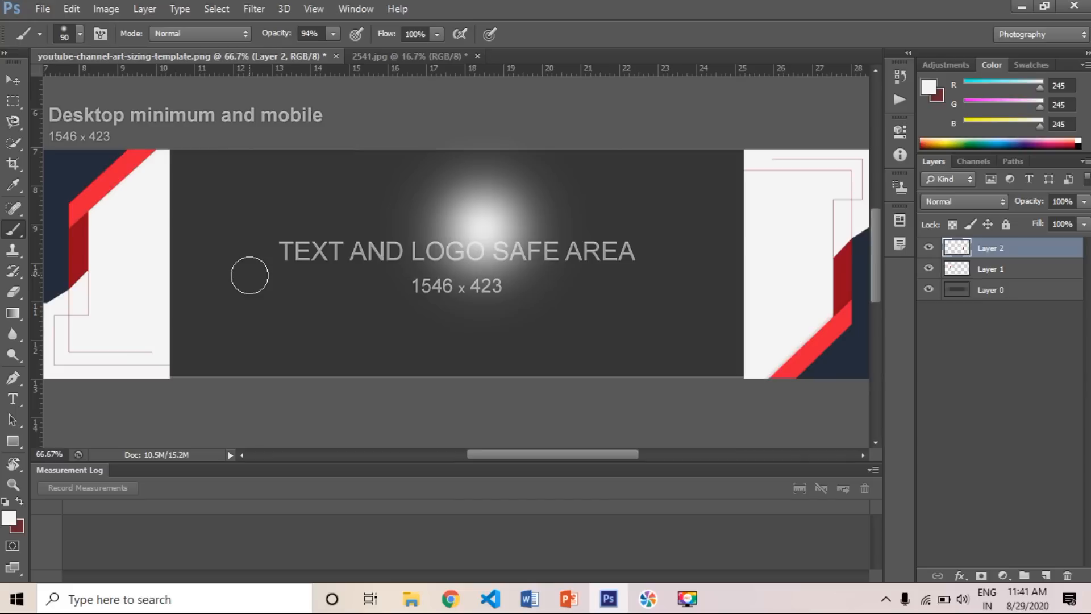
pyautogui.press('[')
pyautogui.press('[')
pyautogui.press('[')
pyautogui.press('[')
pyautogui.moveTo(173, 156)
pyautogui.mouseDown()
pyautogui.moveTo(176, 374)
pyautogui.moveTo(194, 365)
pyautogui.moveTo(168, 386)
pyautogui.moveTo(253, 340)
pyautogui.moveTo(236, 361)
pyautogui.mouseUp()
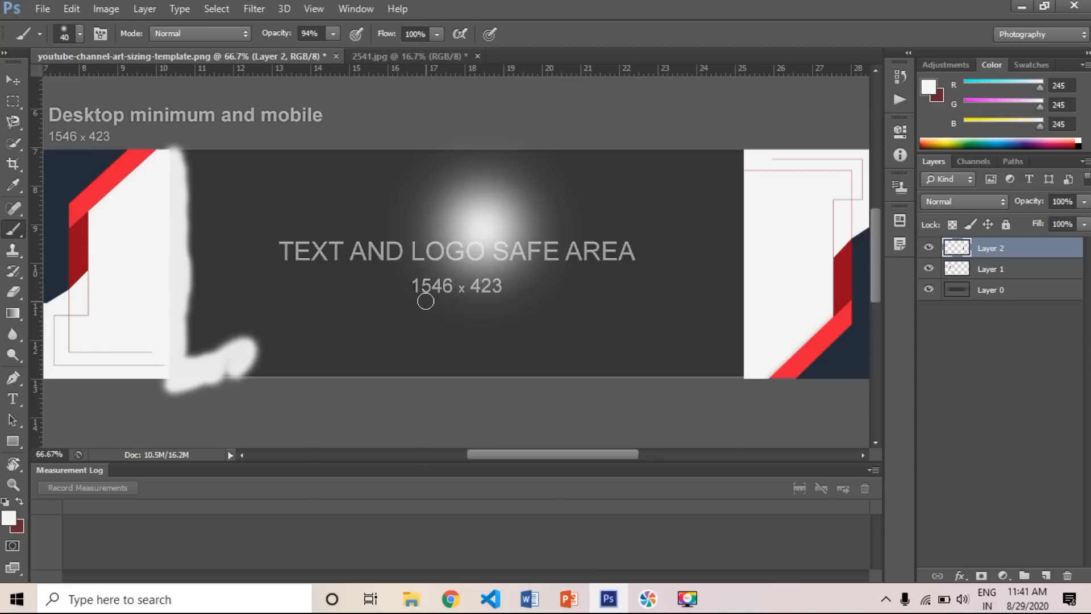
pyautogui.hotkey('ctrl', 'z')
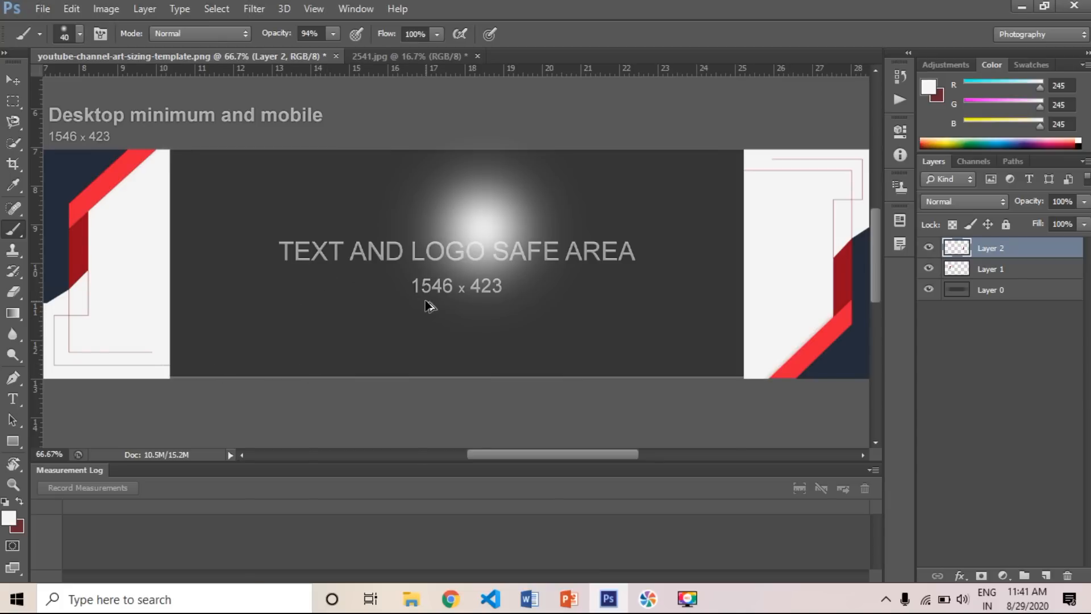
pyautogui.hotkey('ctrl', 'z')
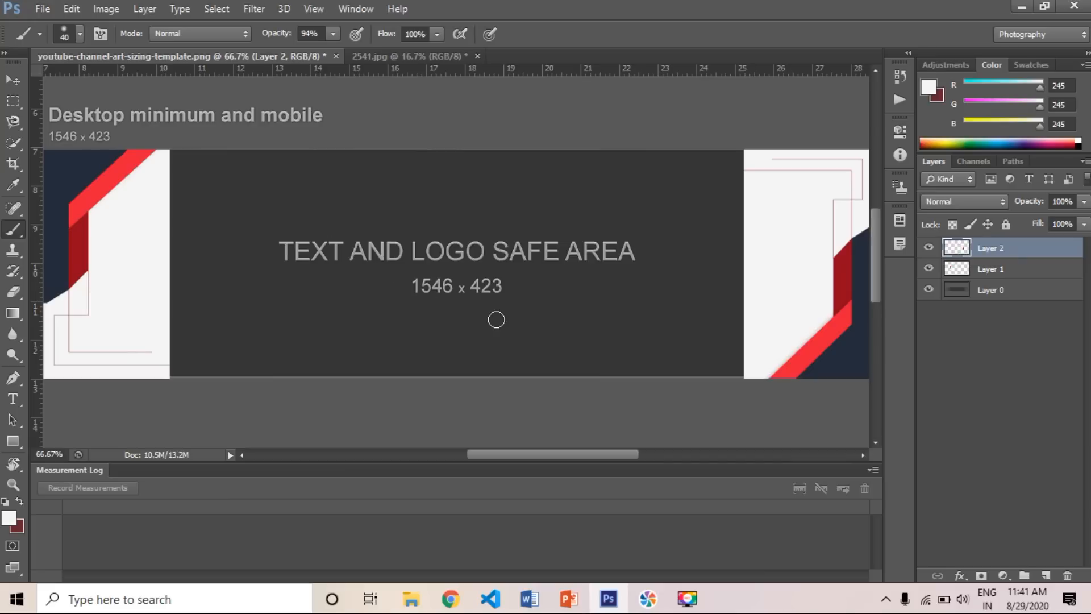
# Step: Create a 1200 × 720 px white document and move a large rectangular piece of it into the banner template
pyautogui.hotkey('ctrl', 'n')
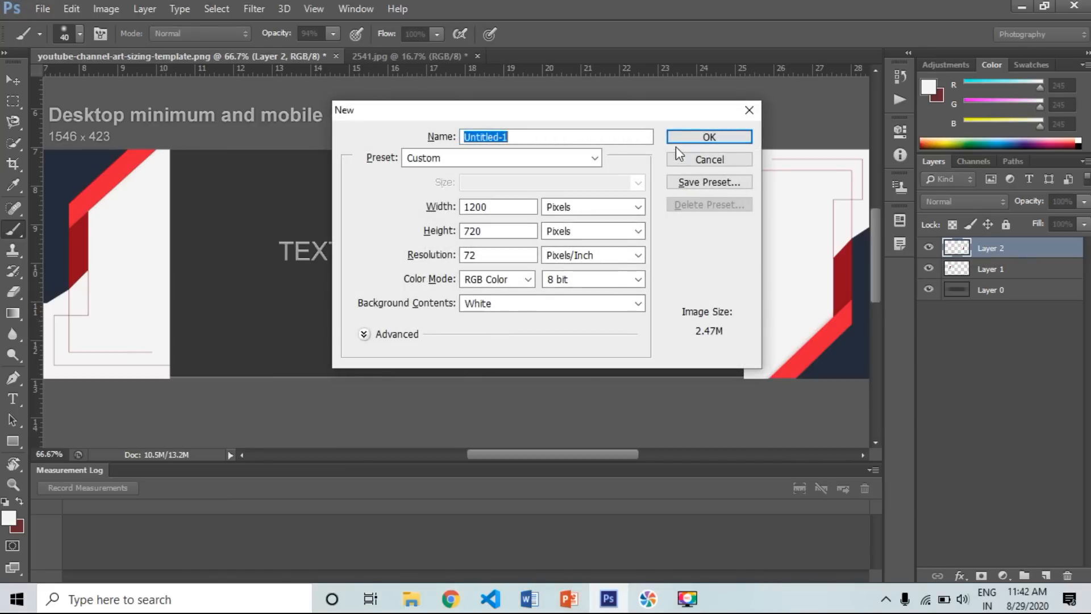
pyautogui.click(693, 137)
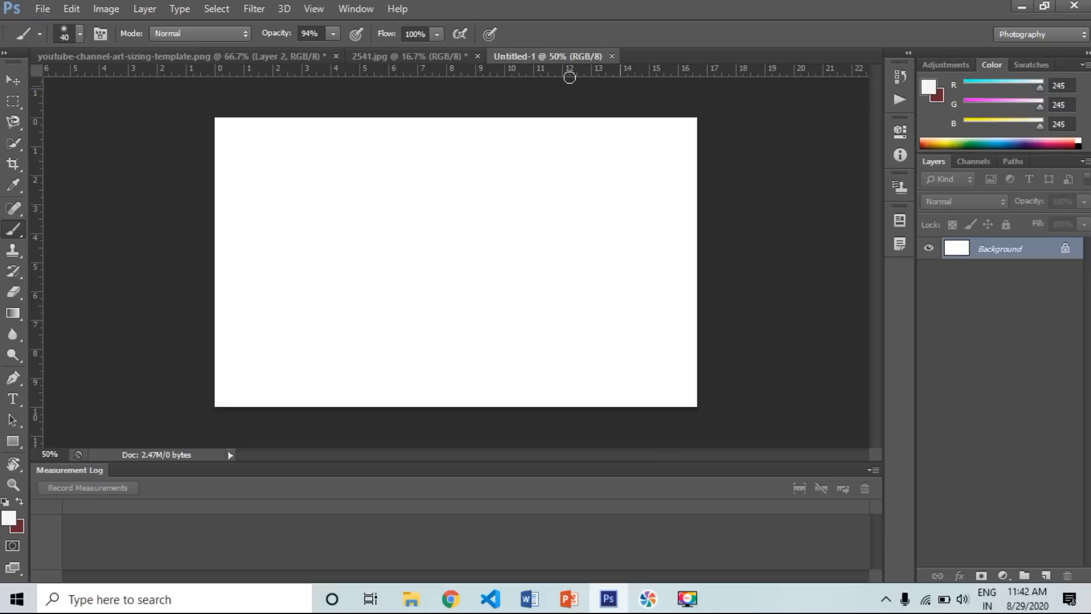
pyautogui.click(17, 102)
pyautogui.moveTo(234, 185); pyautogui.dragTo(643, 341)
pyautogui.click(13, 81)
pyautogui.moveTo(482, 343); pyautogui.dragTo(377, 295)
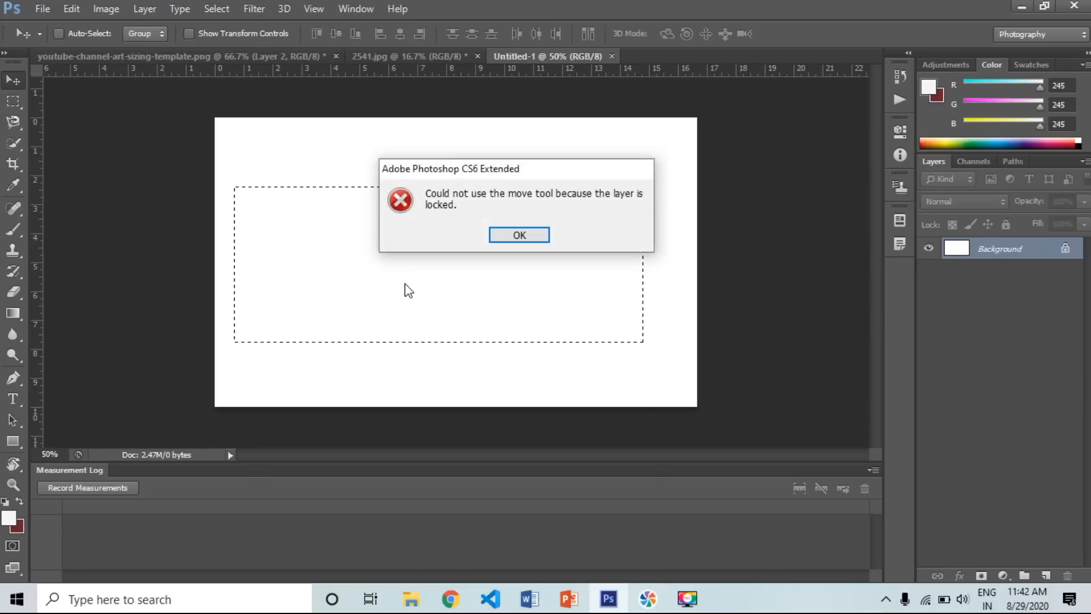
pyautogui.click(516, 235)
pyautogui.moveTo(383, 293)
pyautogui.mouseDown()
pyautogui.moveTo(196, 154)
pyautogui.moveTo(142, 54)
pyautogui.moveTo(332, 197)
pyautogui.moveTo(383, 282)
pyautogui.mouseUp()
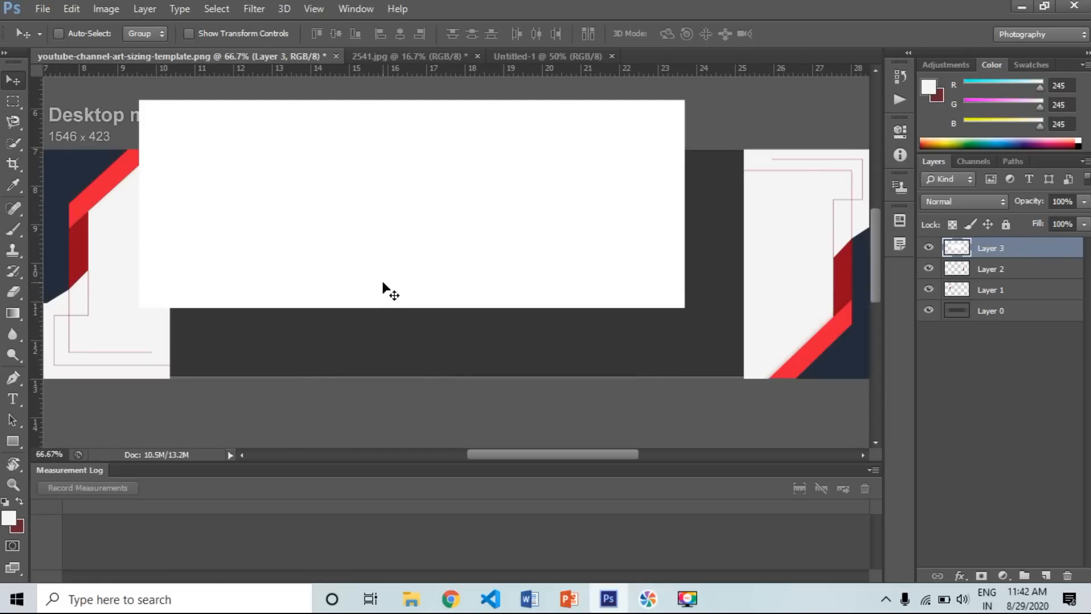
# Step: Free-transform the white rectangle to about 105.11% width and 110.31% height, filling the gap between the two side pieces
pyautogui.hotkey('ctrl', 't')
pyautogui.moveTo(263, 180); pyautogui.dragTo(292, 226)
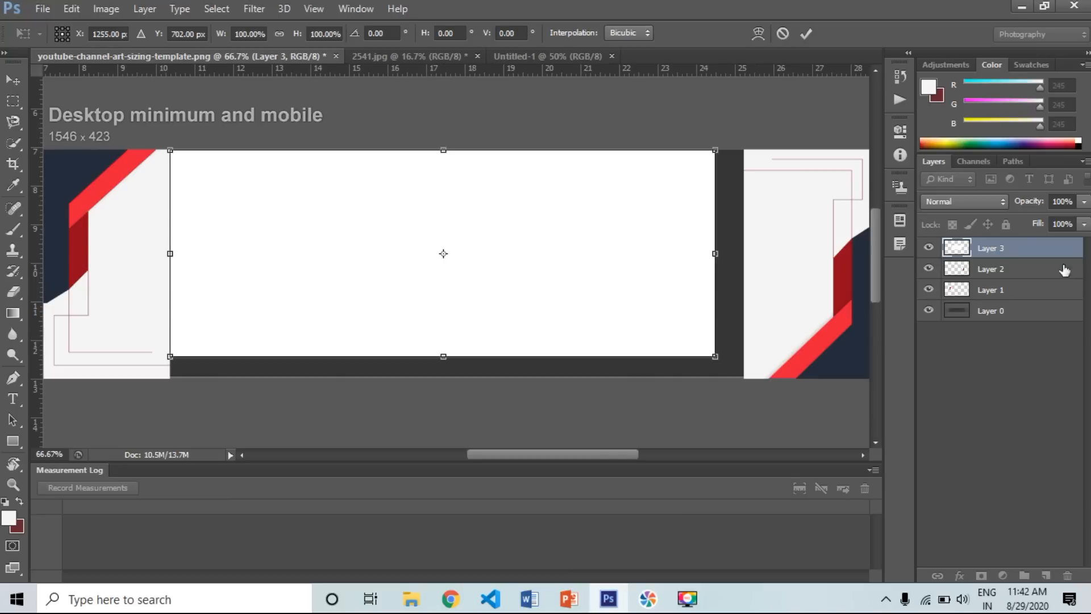
pyautogui.moveTo(715, 356); pyautogui.dragTo(742, 377)
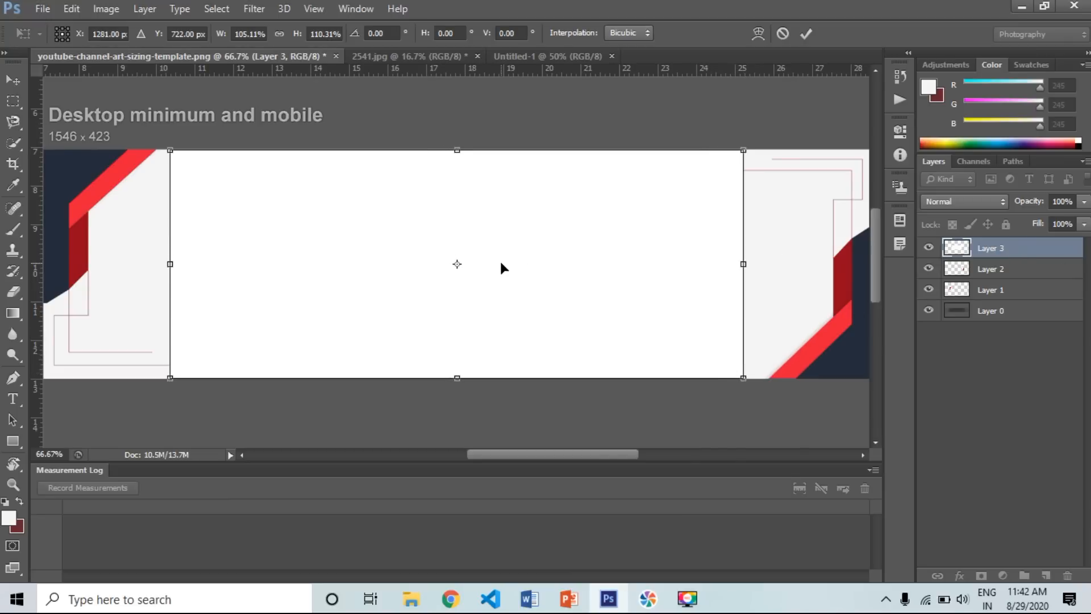
pyautogui.press('Return')
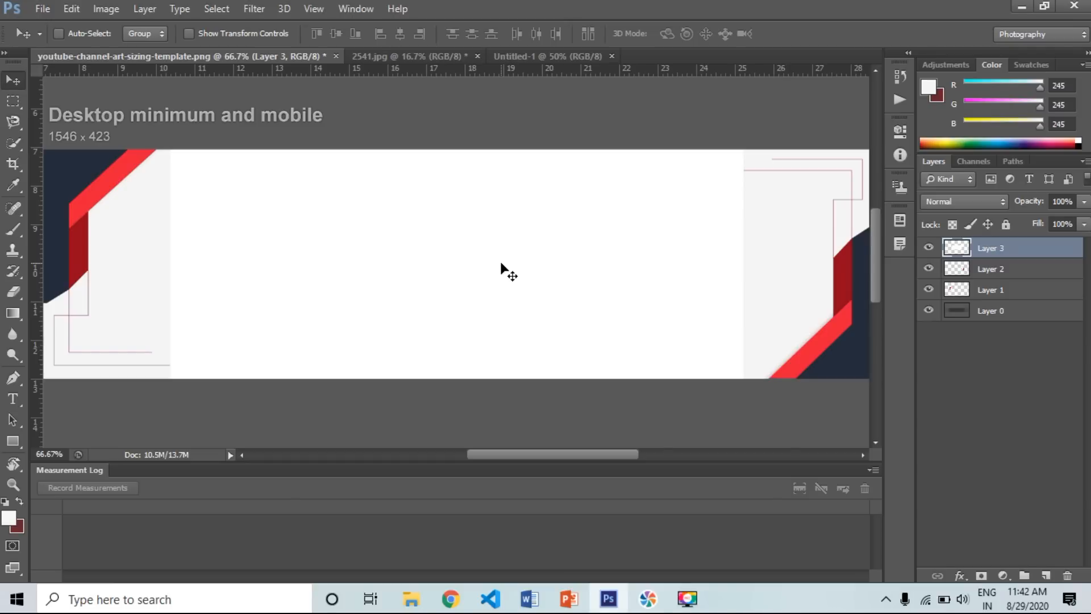
# Step: Sample the left piece's off-white again and try brushing it over the upper part of the white rectangle
pyautogui.click(13, 186)
pyautogui.click(152, 254)
pyautogui.click(151, 257)
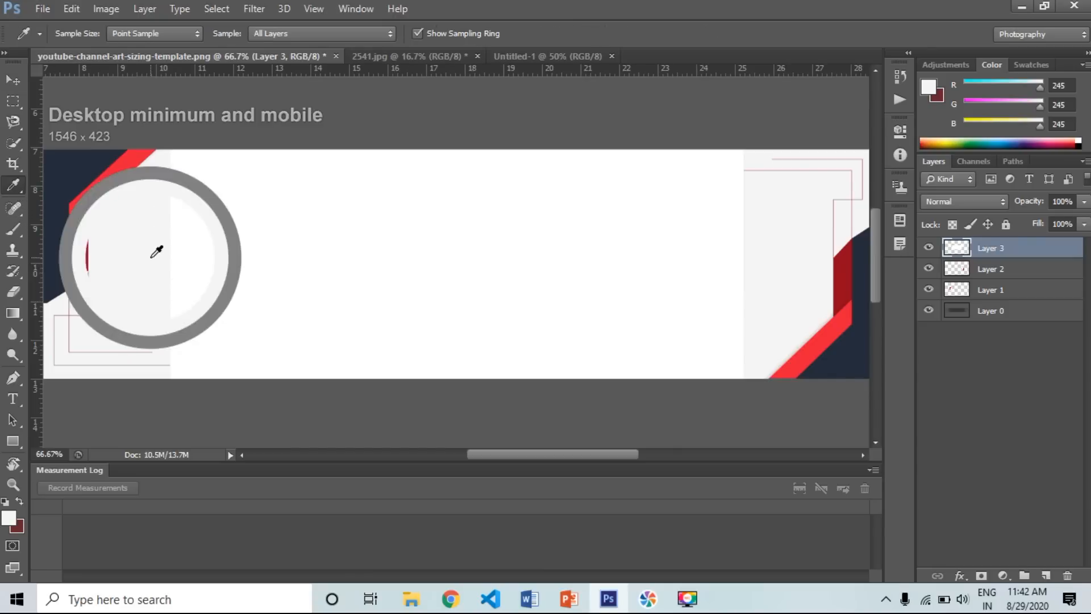
pyautogui.click(151, 257)
pyautogui.click(13, 229)
pyautogui.moveTo(355, 216)
pyautogui.mouseDown()
pyautogui.moveTo(292, 287)
pyautogui.moveTo(324, 265)
pyautogui.moveTo(387, 168)
pyautogui.moveTo(307, 195)
pyautogui.moveTo(326, 229)
pyautogui.moveTo(336, 178)
pyautogui.moveTo(370, 146)
pyautogui.moveTo(377, 153)
pyautogui.moveTo(292, 166)
pyautogui.moveTo(170, 163)
pyautogui.moveTo(151, 214)
pyautogui.moveTo(160, 191)
pyautogui.moveTo(163, 216)
pyautogui.moveTo(185, 185)
pyautogui.moveTo(193, 239)
pyautogui.moveTo(187, 158)
pyautogui.moveTo(236, 170)
pyautogui.moveTo(275, 205)
pyautogui.moveTo(256, 174)
pyautogui.mouseUp()
pyautogui.moveTo(392, 187)
pyautogui.mouseDown()
pyautogui.moveTo(516, 185)
pyautogui.moveTo(394, 271)
pyautogui.mouseUp()
# Step: Enlarge the brush to 200 px, try a dab over the right piece's red stripe, and undo all the brush strokes
pyautogui.press(']')
pyautogui.press(']')
pyautogui.press(']')
pyautogui.press(']')
pyautogui.press(']')
pyautogui.press(']')
pyautogui.press(']')
pyautogui.press(']')
pyautogui.press(']')
pyautogui.press(']')
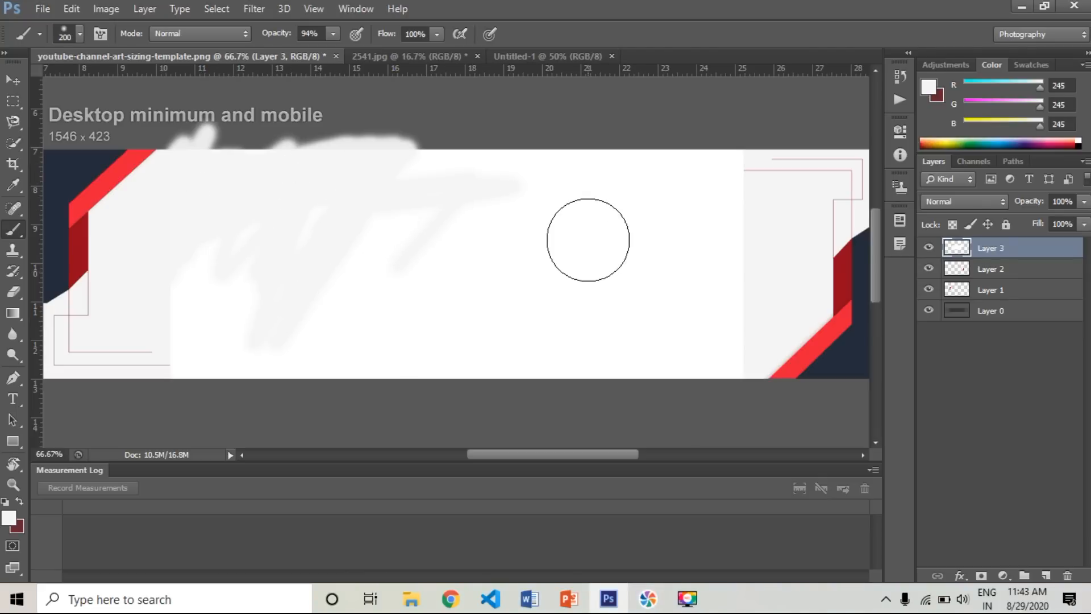
pyautogui.moveTo(801, 317); pyautogui.dragTo(829, 333)
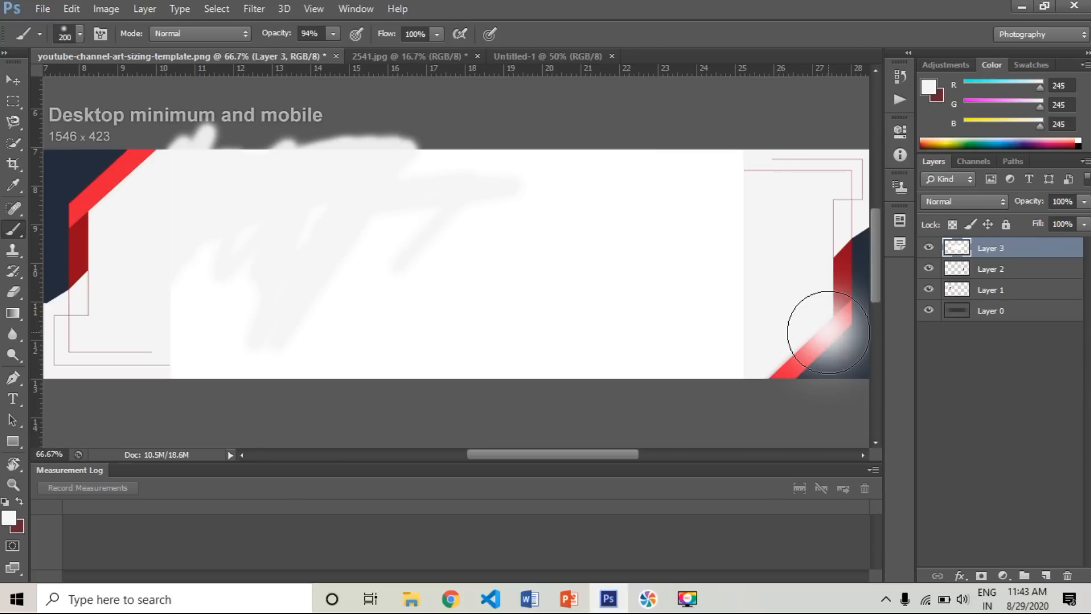
pyautogui.hotkey('ctrl', 'z')
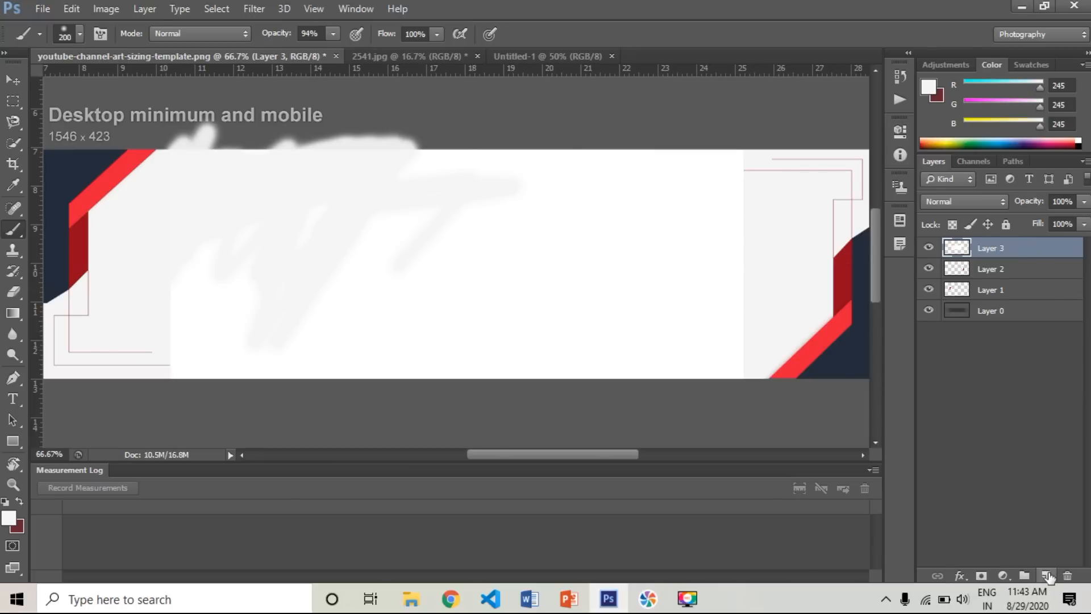
pyautogui.hotkey('ctrl', 'z')
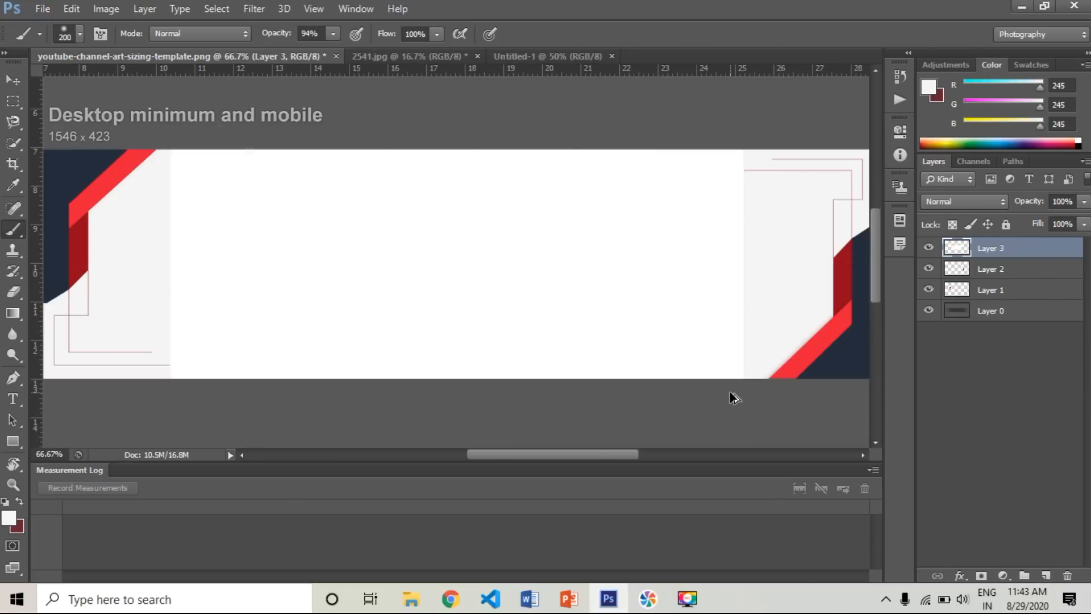
# Step: Add a new layer above the white rectangle, try a 200 px off-white stroke over the left piece, and undo it
pyautogui.click(1046, 576)
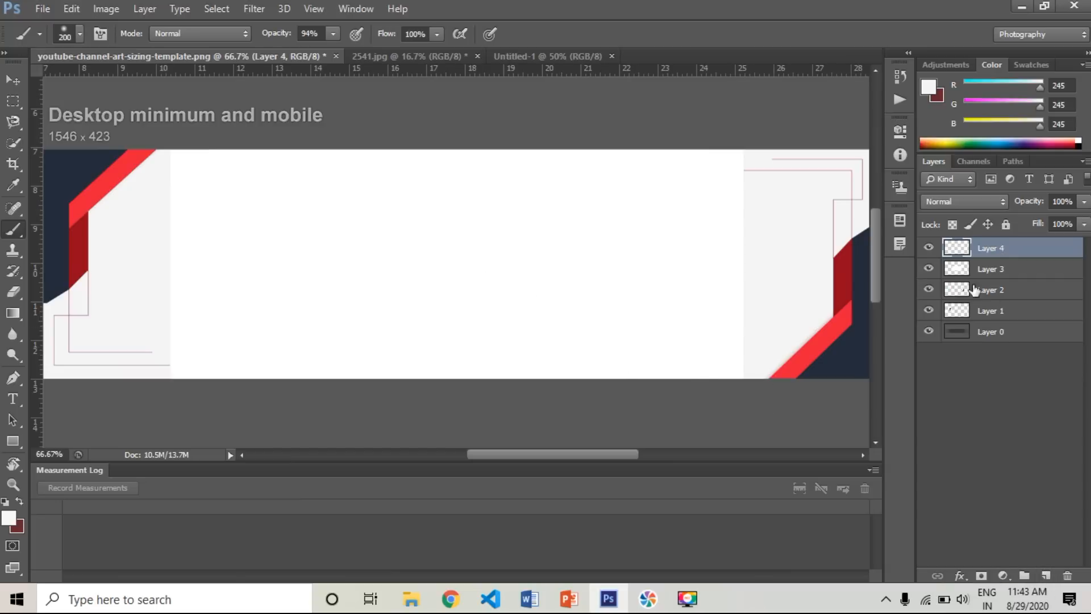
pyautogui.moveTo(241, 188)
pyautogui.mouseDown()
pyautogui.moveTo(193, 207)
pyautogui.moveTo(182, 198)
pyautogui.moveTo(190, 253)
pyautogui.moveTo(165, 85)
pyautogui.moveTo(82, 216)
pyautogui.moveTo(108, 201)
pyautogui.mouseUp()
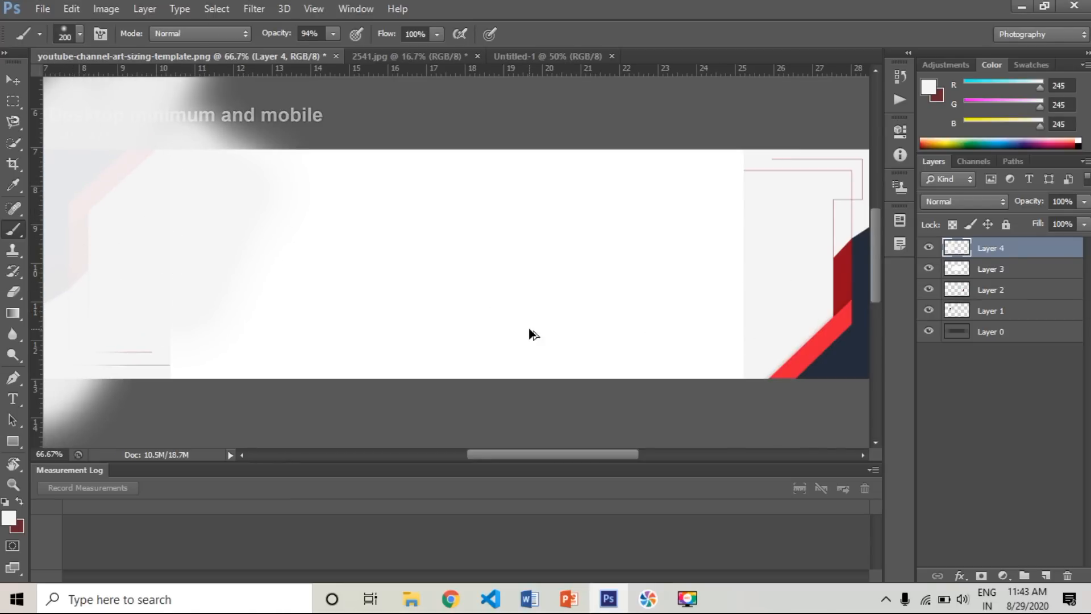
pyautogui.hotkey('ctrl', 'z')
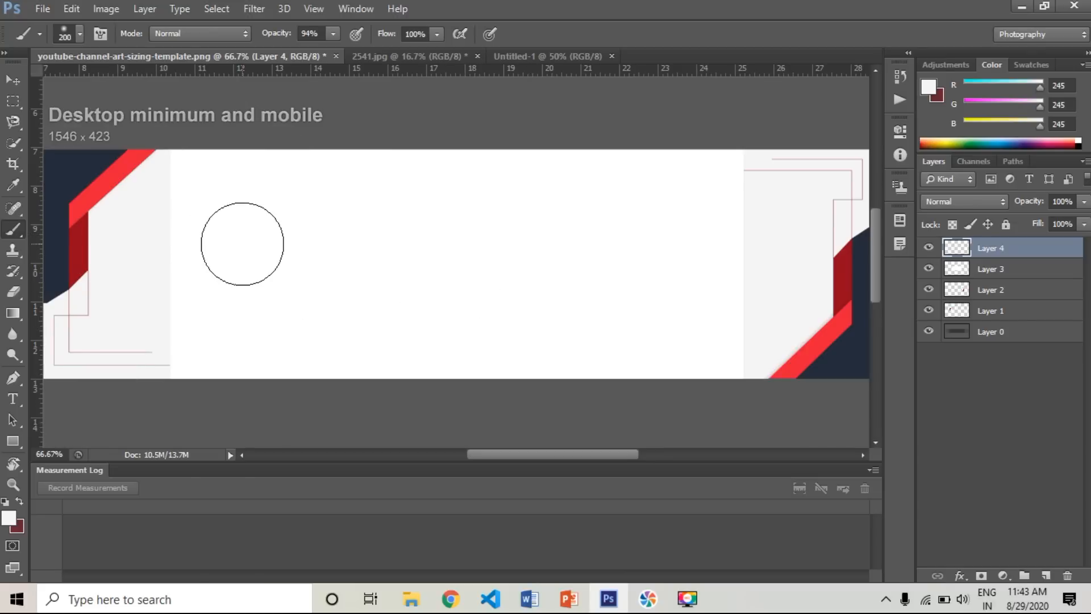
# Step: Try painting the whole white center off-white on the new layer with the 200 px brush, and undo the stroke
pyautogui.hotkey('ctrl', '+')
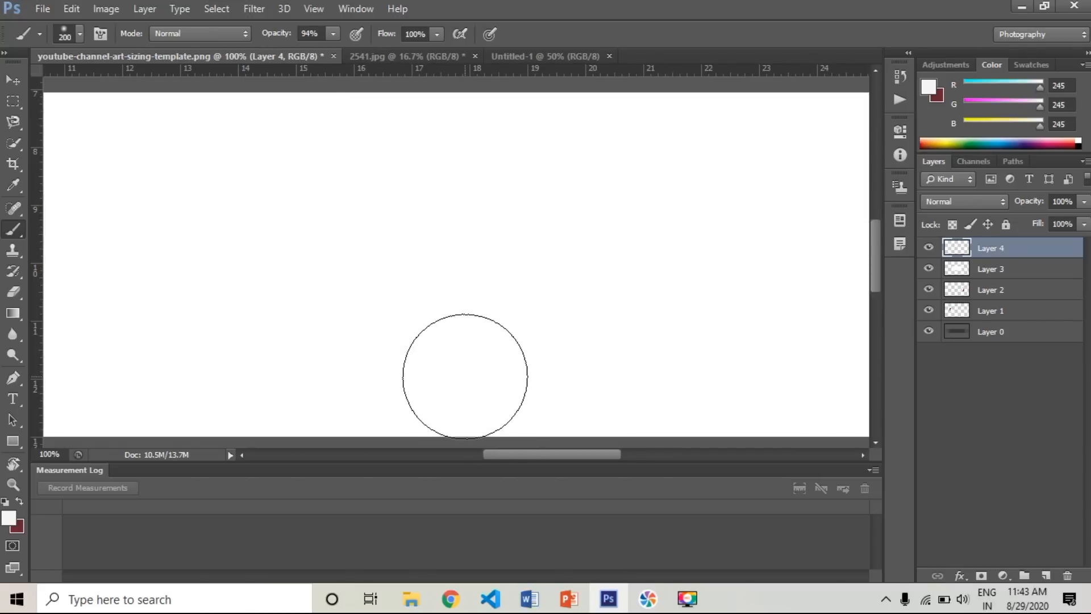
pyautogui.hotkey('ctrl', '-')
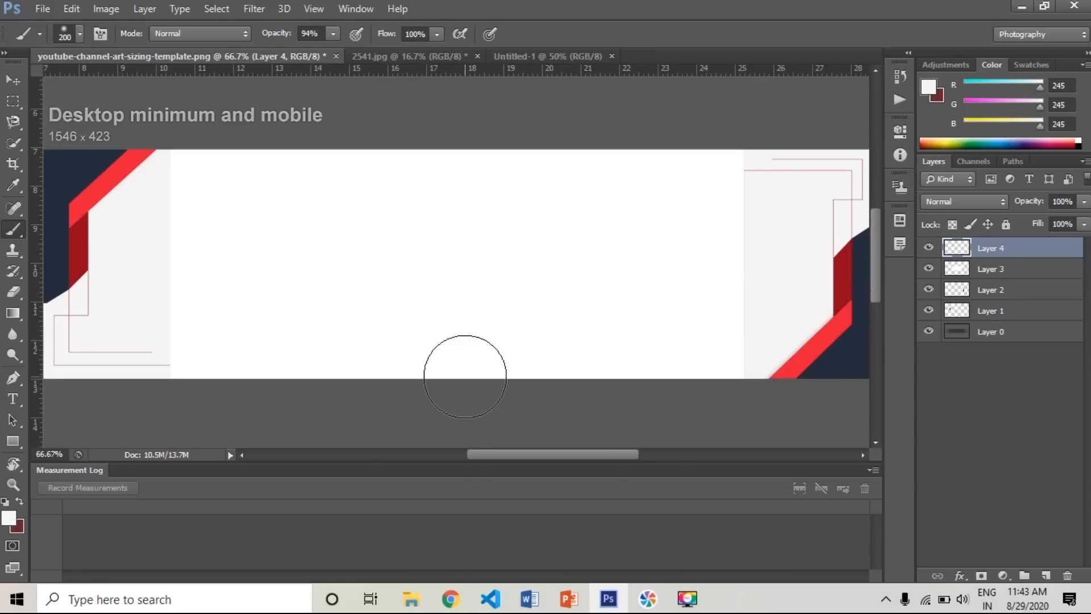
pyautogui.hotkey('ctrl', '+')
pyautogui.moveTo(317, 297)
pyautogui.mouseDown()
pyautogui.moveTo(357, 152)
pyautogui.moveTo(405, 266)
pyautogui.moveTo(373, 212)
pyautogui.moveTo(221, 302)
pyautogui.moveTo(269, 217)
pyautogui.moveTo(289, 266)
pyautogui.moveTo(386, 211)
pyautogui.moveTo(429, 151)
pyautogui.moveTo(369, 154)
pyautogui.moveTo(666, 195)
pyautogui.moveTo(735, 168)
pyautogui.moveTo(787, 113)
pyautogui.moveTo(709, 181)
pyautogui.moveTo(865, 200)
pyautogui.moveTo(883, 98)
pyautogui.moveTo(876, 137)
pyautogui.moveTo(826, 198)
pyautogui.moveTo(846, 322)
pyautogui.moveTo(866, 352)
pyautogui.moveTo(827, 479)
pyautogui.moveTo(621, 342)
pyautogui.moveTo(489, 325)
pyautogui.moveTo(454, 269)
pyautogui.moveTo(380, 205)
pyautogui.moveTo(361, 315)
pyautogui.moveTo(671, 419)
pyautogui.moveTo(630, 521)
pyautogui.moveTo(436, 348)
pyautogui.moveTo(518, 183)
pyautogui.moveTo(421, 151)
pyautogui.moveTo(209, 177)
pyautogui.moveTo(10, 315)
pyautogui.moveTo(11, 120)
pyautogui.moveTo(62, 100)
pyautogui.moveTo(167, 269)
pyautogui.moveTo(395, 197)
pyautogui.moveTo(380, 178)
pyautogui.mouseUp()
pyautogui.hotkey('ctrl', '-')
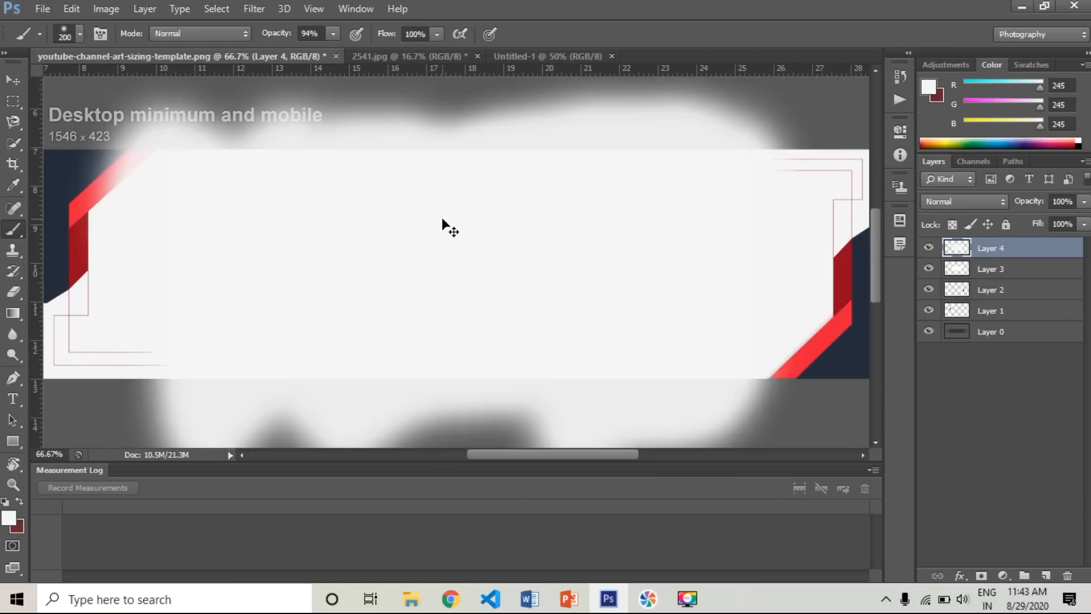
pyautogui.hotkey('ctrl', 'z')
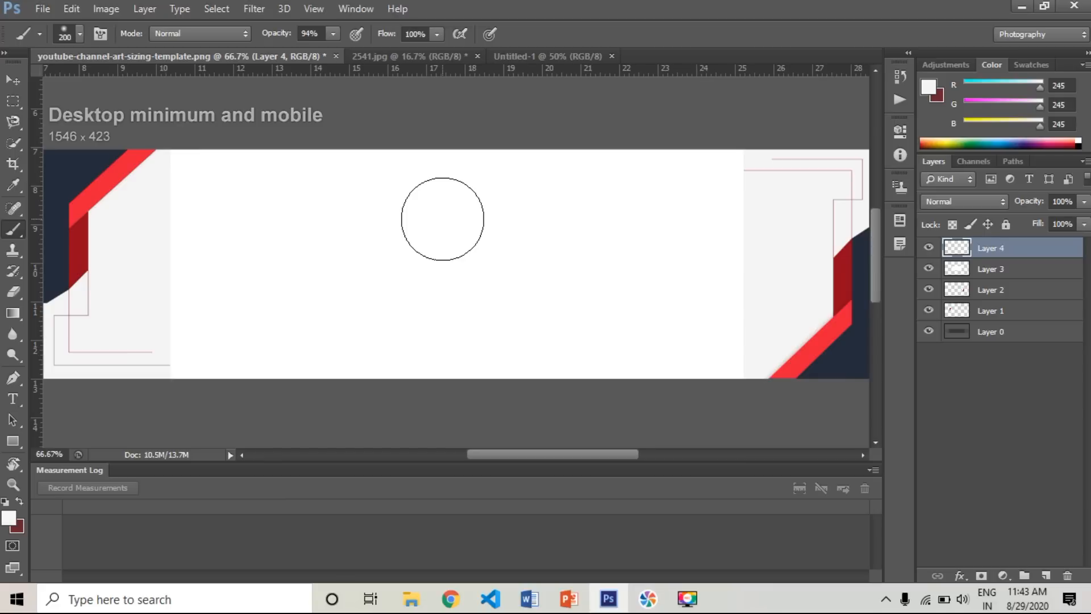
# Step: Select a blank area about 4.76 × 1.34 in above the text in 2541.jpg and move it into the banner template
pyautogui.click(437, 56)
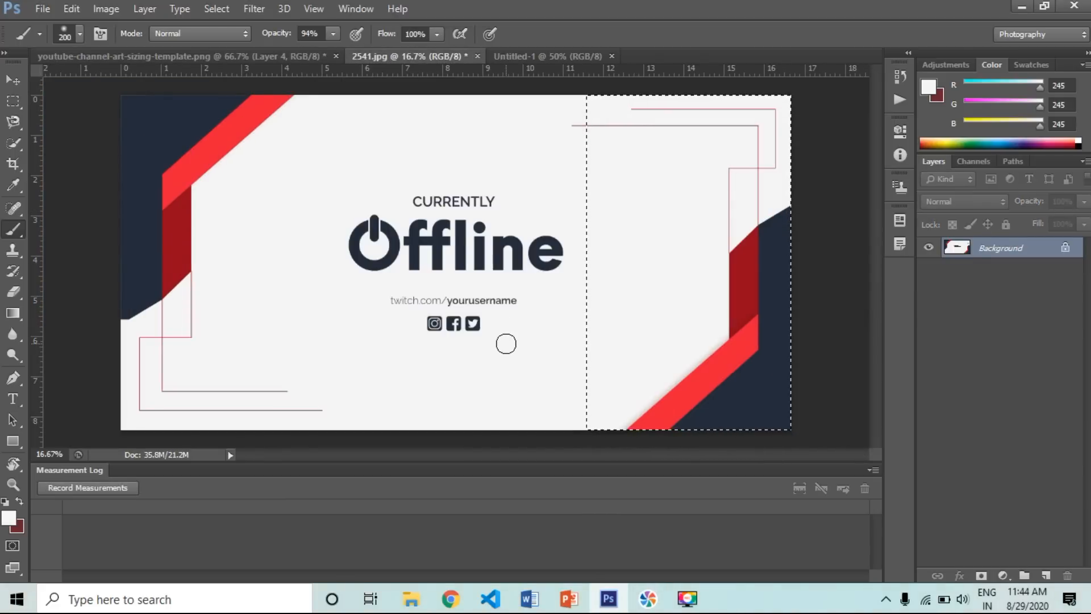
pyautogui.click(13, 106)
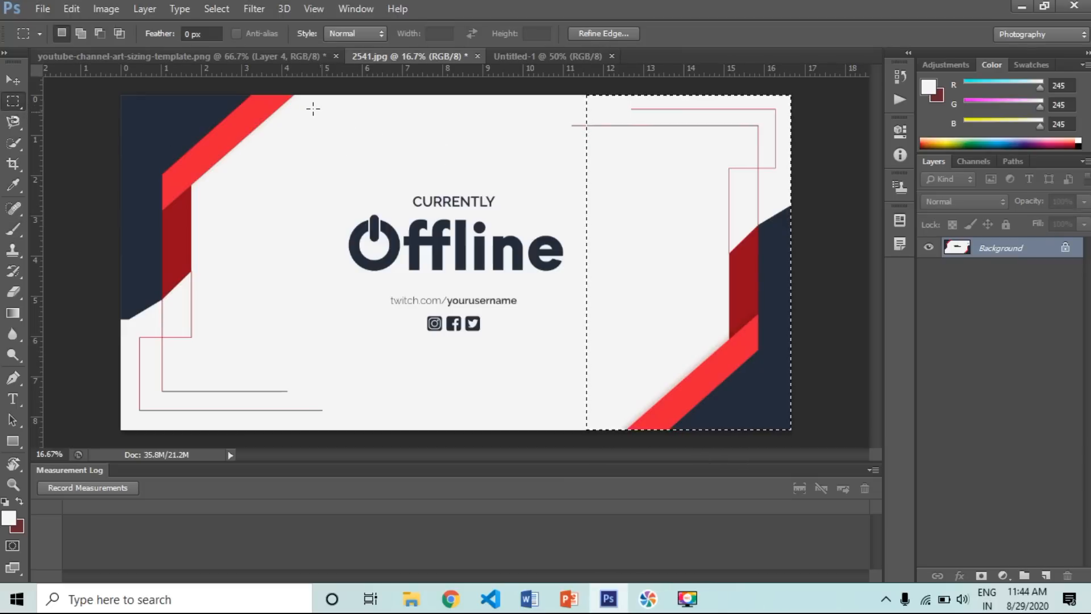
pyautogui.moveTo(306, 106); pyautogui.dragTo(498, 161)
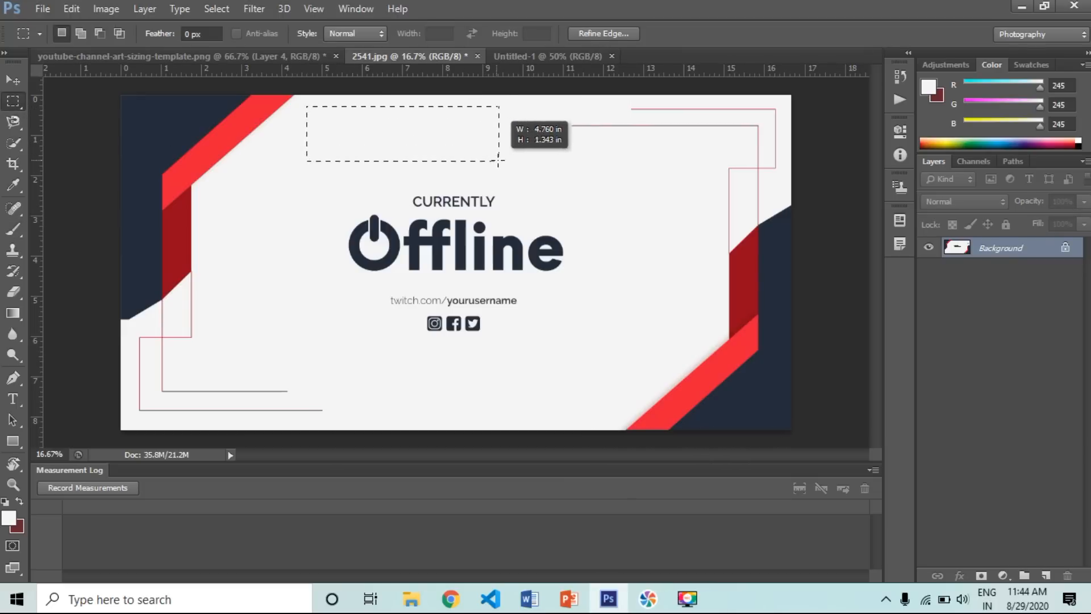
pyautogui.click(13, 80)
pyautogui.moveTo(348, 124); pyautogui.dragTo(334, 256)
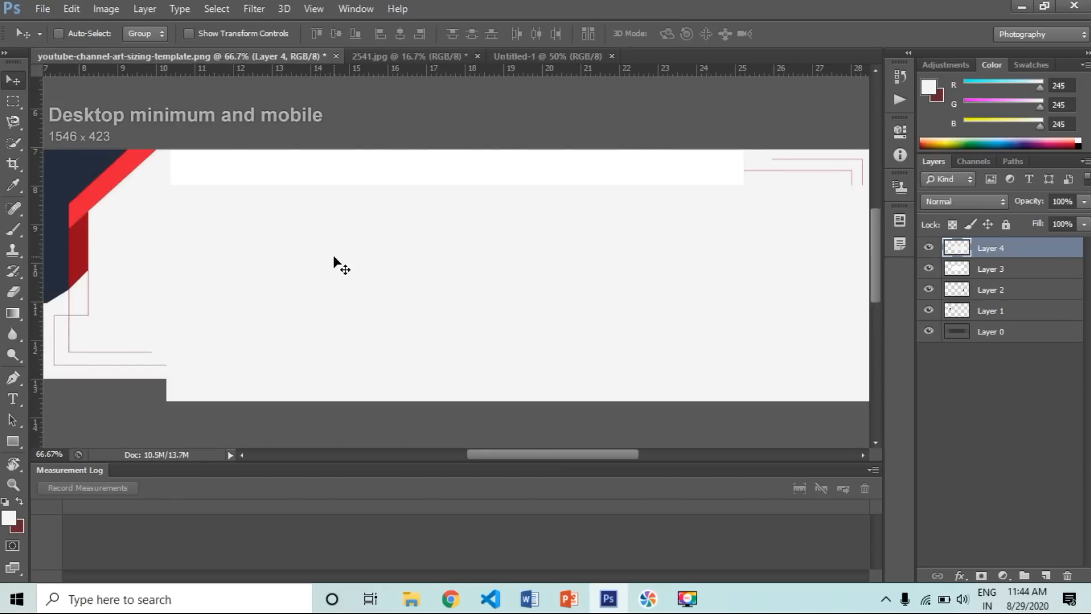
# Step: Delete the plain white rectangle's layer, and undo a trial move of the right banner piece
pyautogui.click(986, 270)
pyautogui.moveTo(986, 276); pyautogui.dragTo(1073, 575)
pyautogui.moveTo(498, 311); pyautogui.dragTo(470, 243)
pyautogui.hotkey('ctrl', 'z')
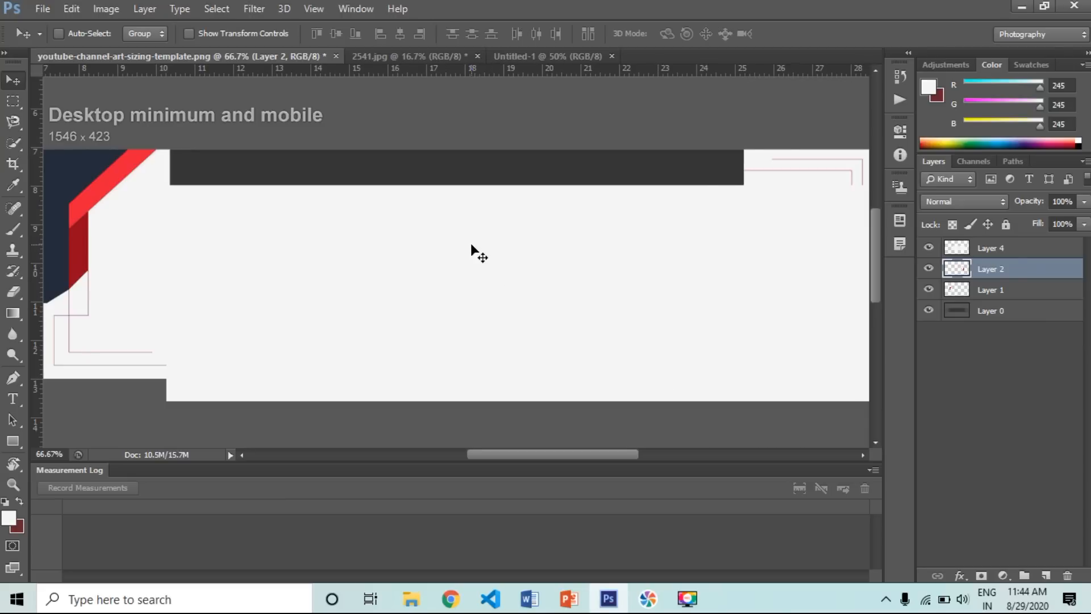
# Step: Free-transform the copied off-white patch so it exactly fills the gap between the left and right banner pieces
pyautogui.click(1004, 251)
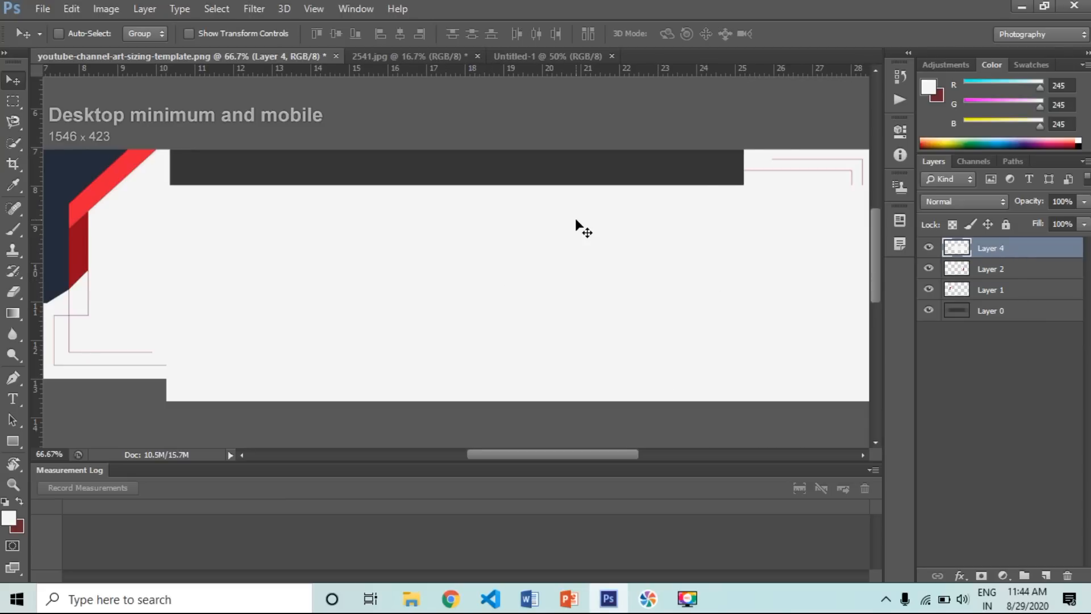
pyautogui.hotkey('ctrl', 't')
pyautogui.moveTo(299, 287); pyautogui.dragTo(300, 255)
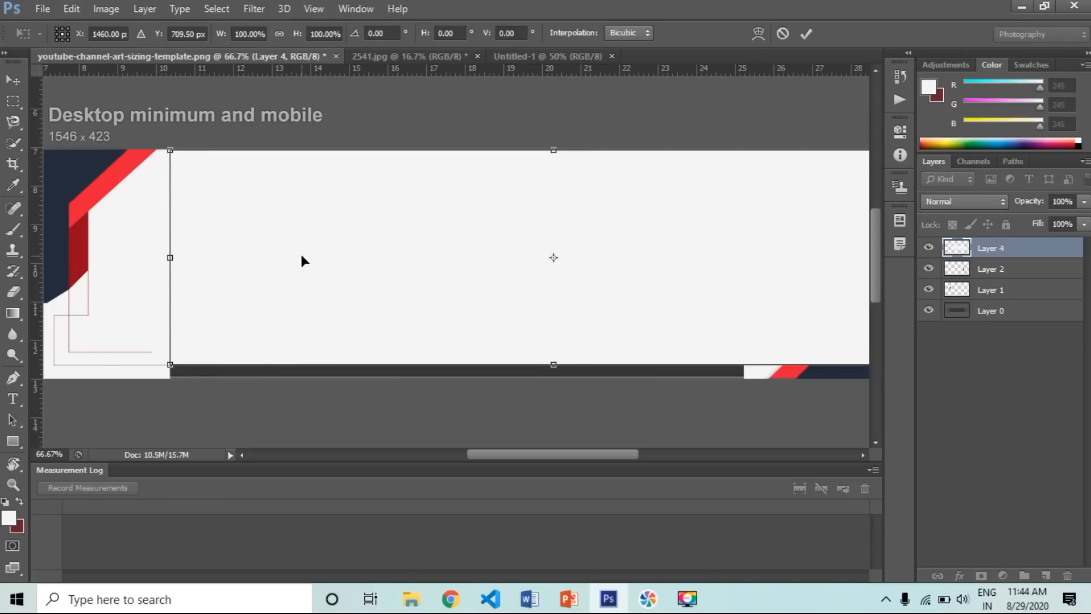
pyautogui.hotkey('ctrl', '-')
pyautogui.moveTo(815, 339); pyautogui.dragTo(673, 349)
pyautogui.press('Return')
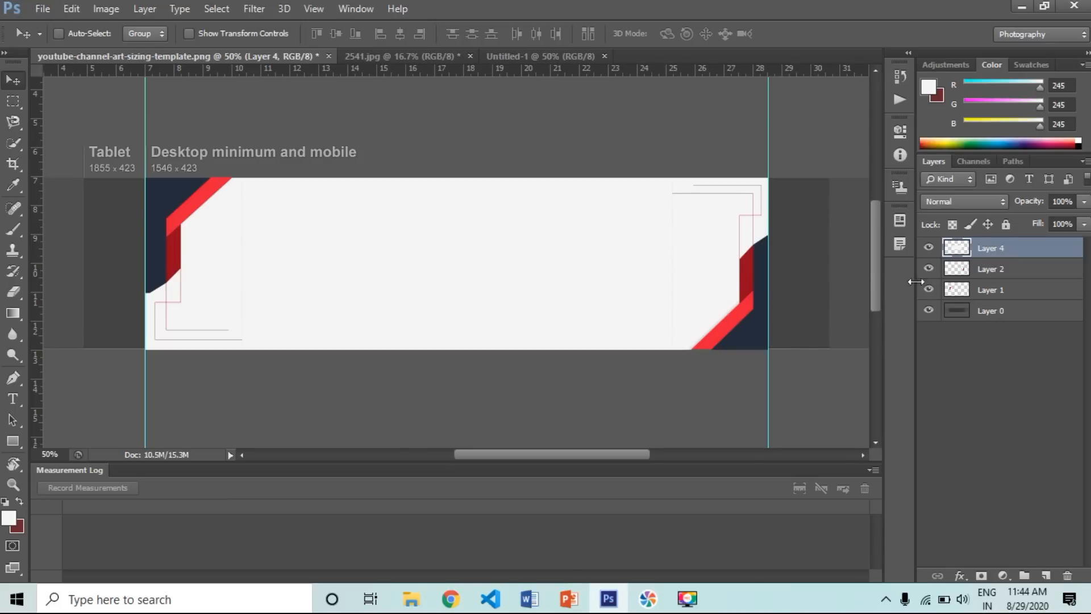
# Step: Try the off-white patch's layer beneath both side-piece layers, inspect the seam, and return it to the top of the stack
pyautogui.moveTo(990, 254); pyautogui.dragTo(989, 302)
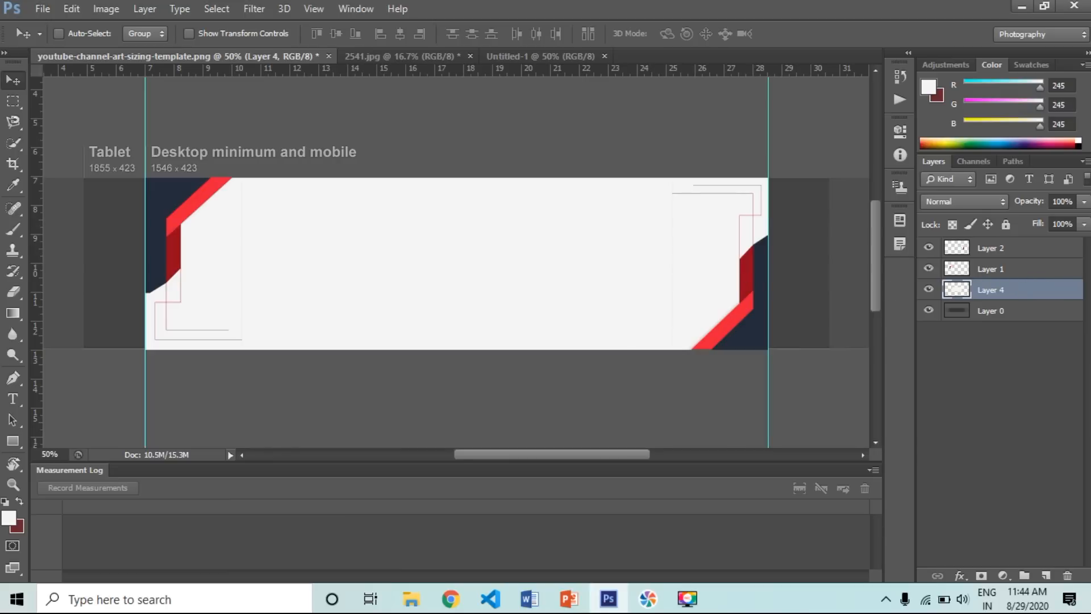
pyautogui.hotkey('ctrl', '+')
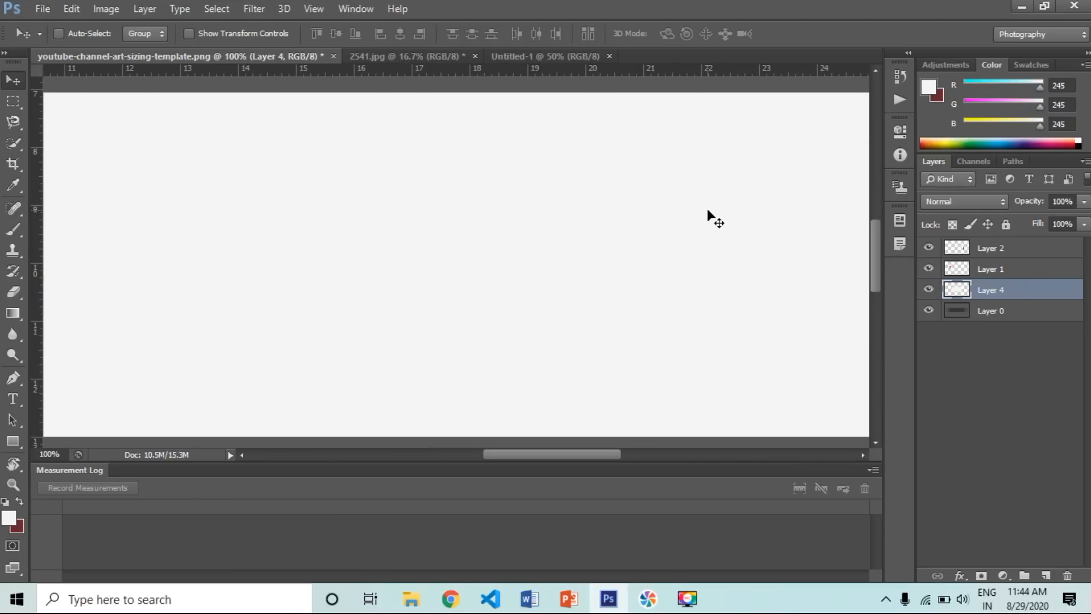
pyautogui.moveTo(596, 453); pyautogui.dragTo(566, 441)
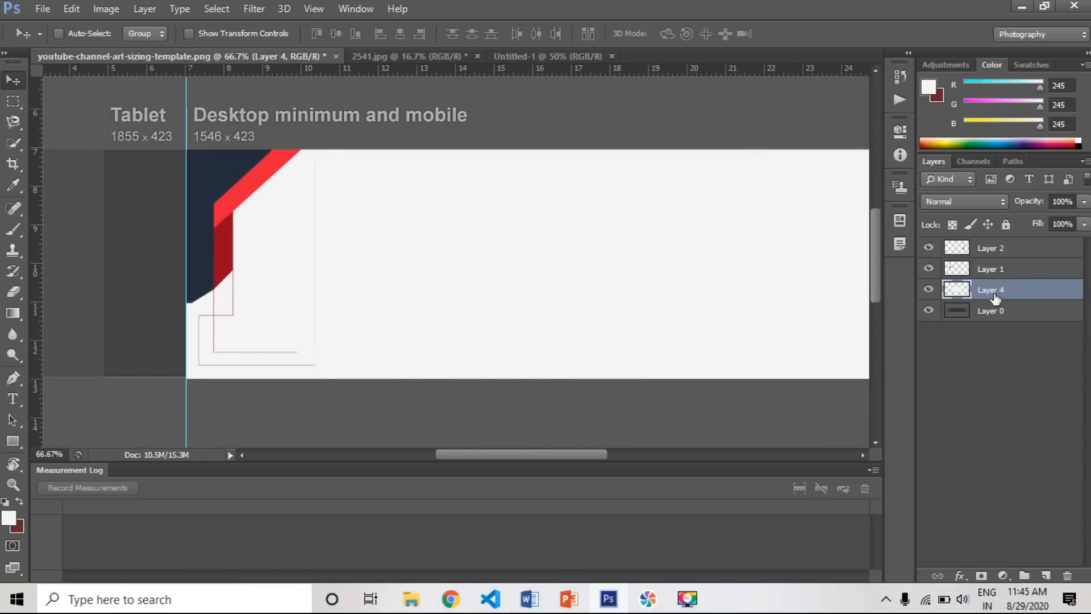
pyautogui.keyDown('ctrl'); pyautogui.click(986, 247); pyautogui.keyUp('ctrl')
pyautogui.moveTo(986, 247); pyautogui.dragTo(986, 245)
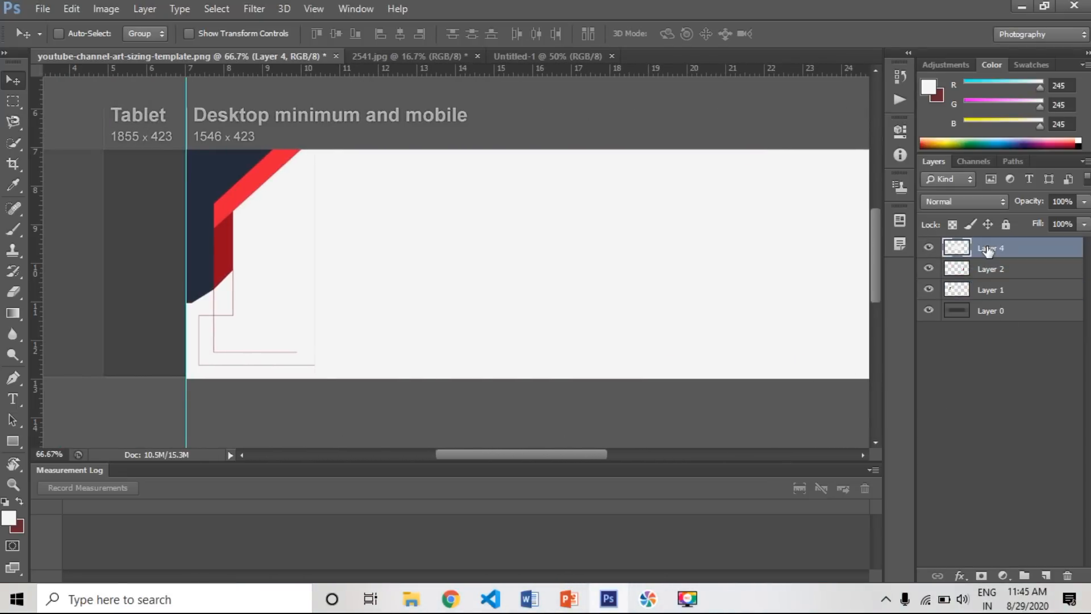
# Step: Widen the center off-white patch to about 105.42% with Free Transform so both ends overlap the inner edges of the side pieces
pyautogui.hotkey('ctrl', 't')
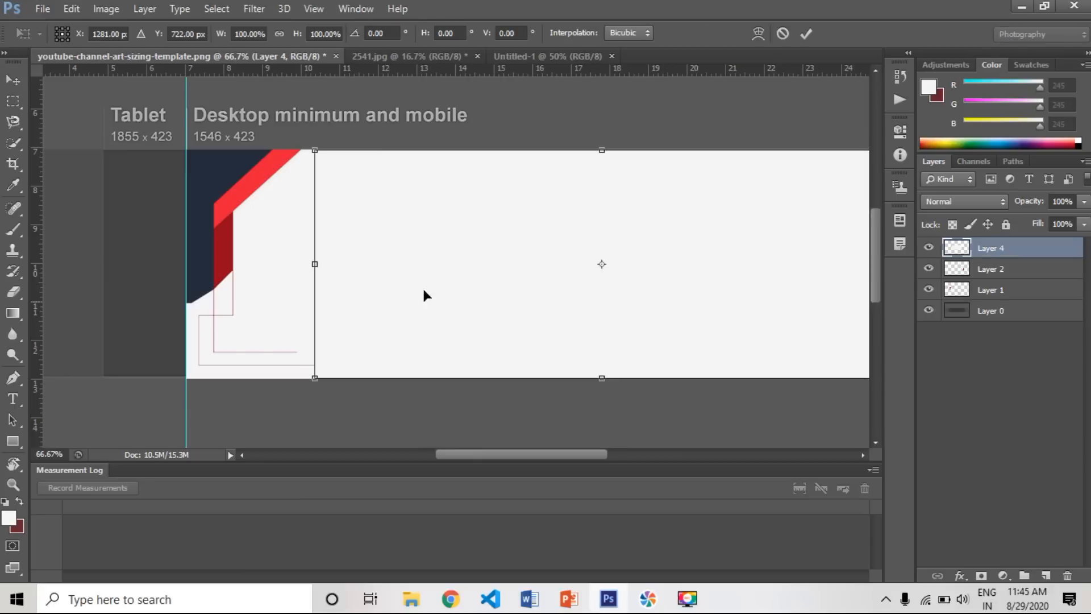
pyautogui.moveTo(314, 263); pyautogui.dragTo(303, 264)
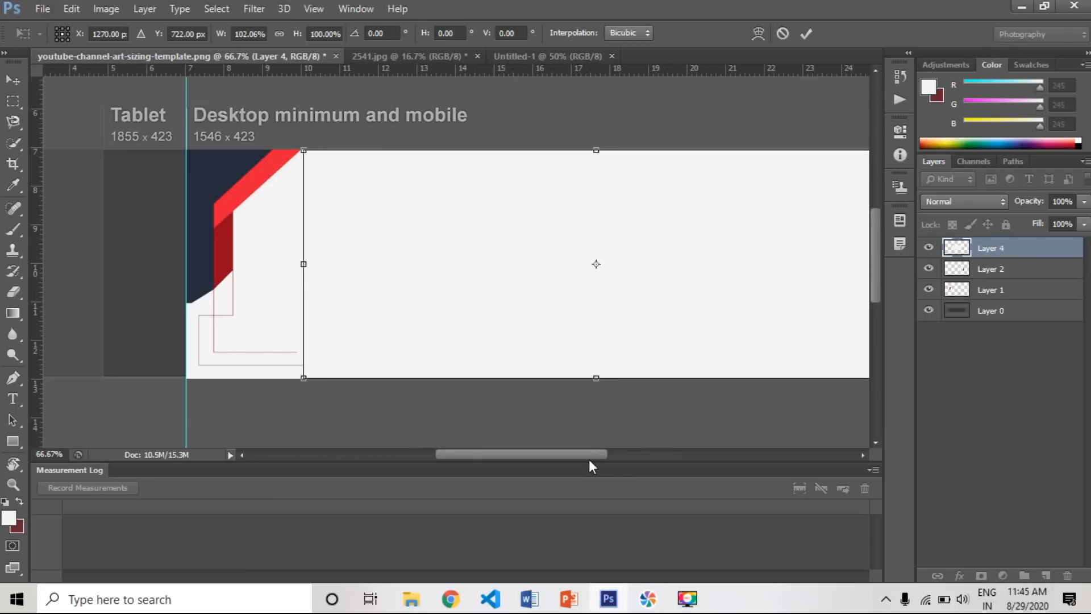
pyautogui.moveTo(589, 459); pyautogui.dragTo(630, 459)
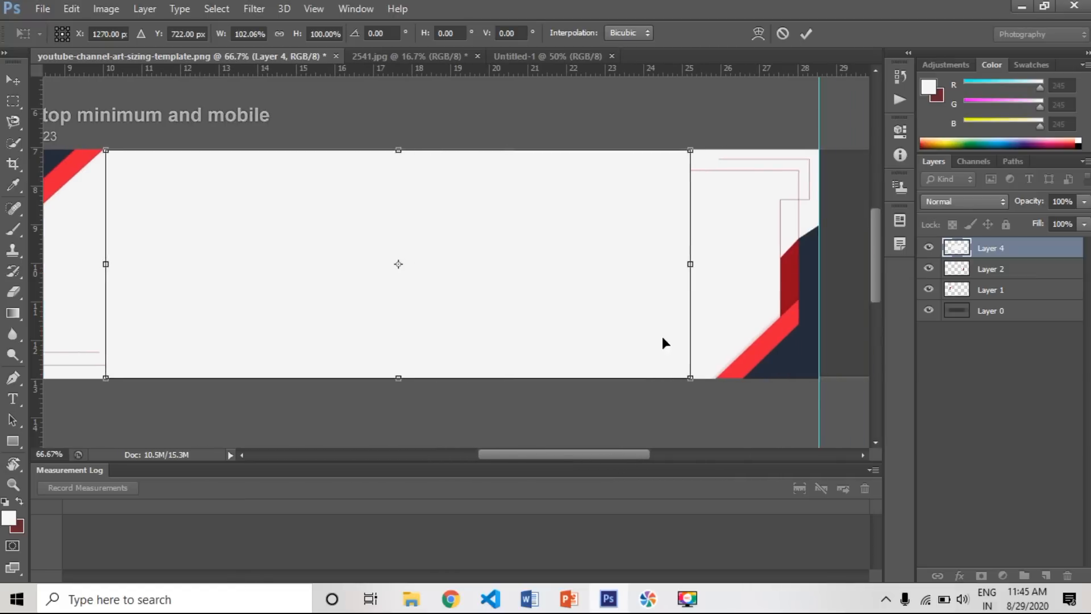
pyautogui.moveTo(691, 264); pyautogui.dragTo(710, 265)
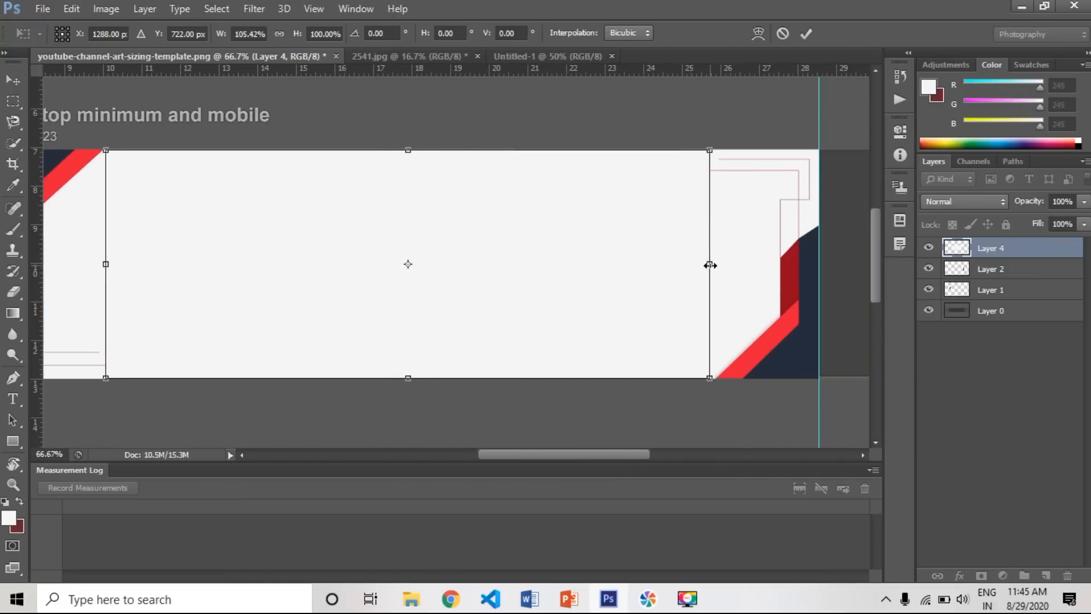
pyautogui.press('Return')
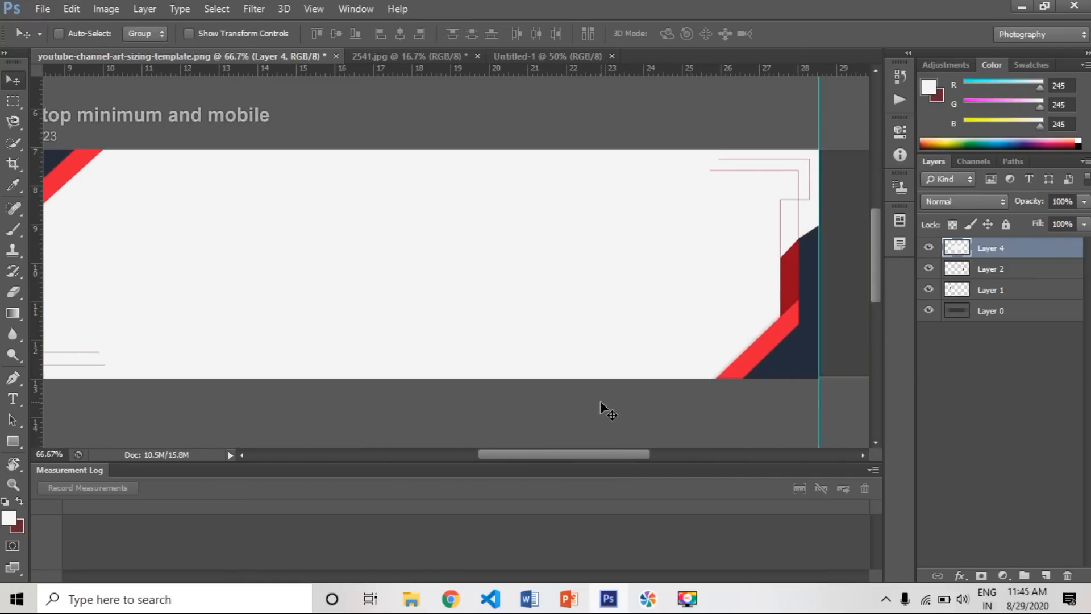
pyautogui.moveTo(529, 453); pyautogui.dragTo(506, 455)
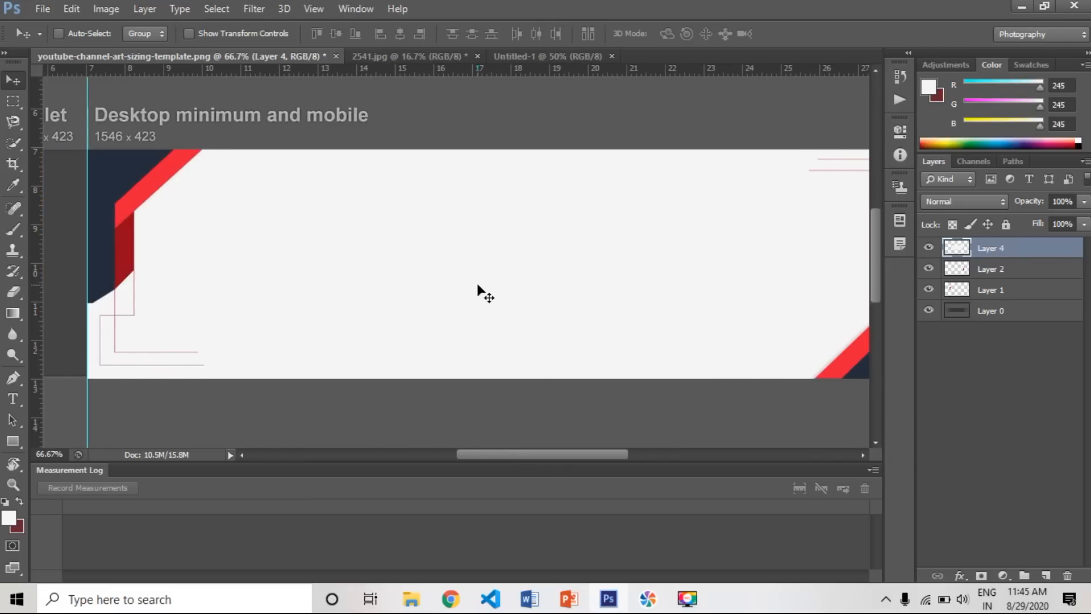
pyautogui.scroll(-1, 478, 284)
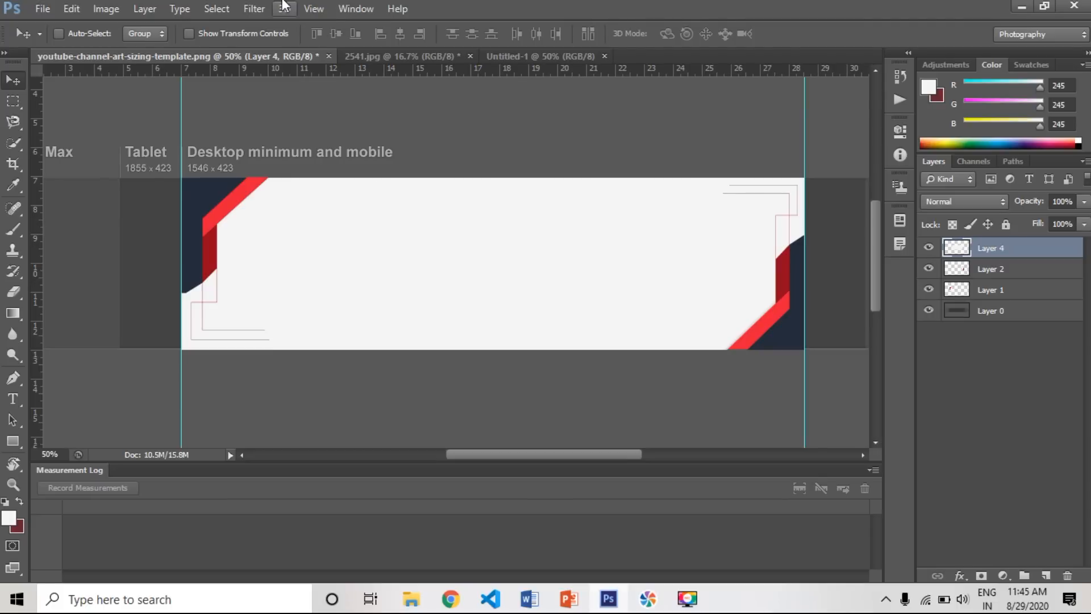
# Step: Copy the selected blank off-white area from 2541.jpg into the banner template as a patch over the left end
pyautogui.click(375, 57)
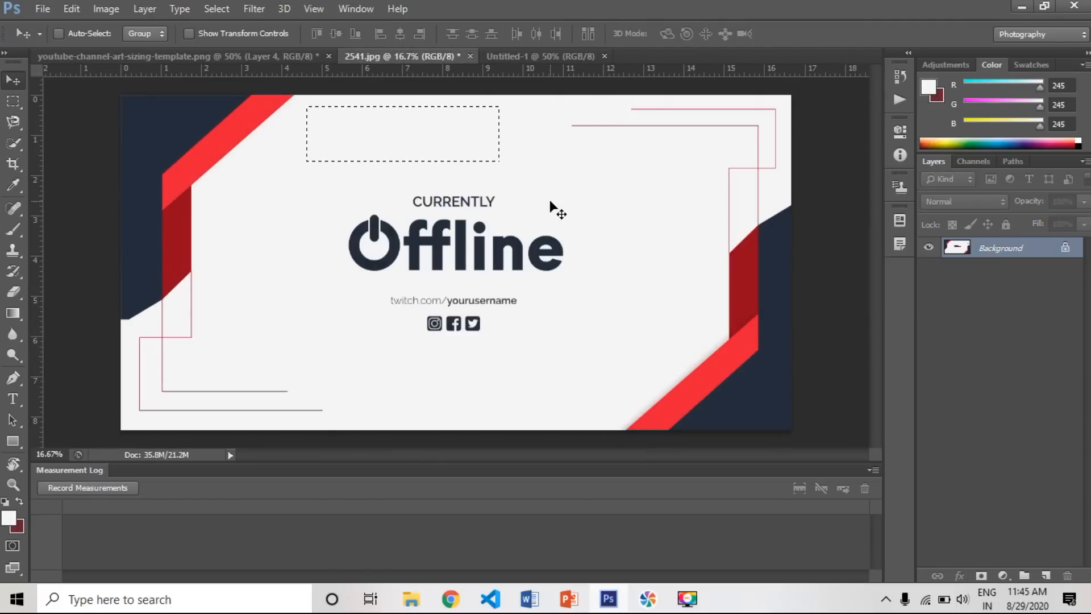
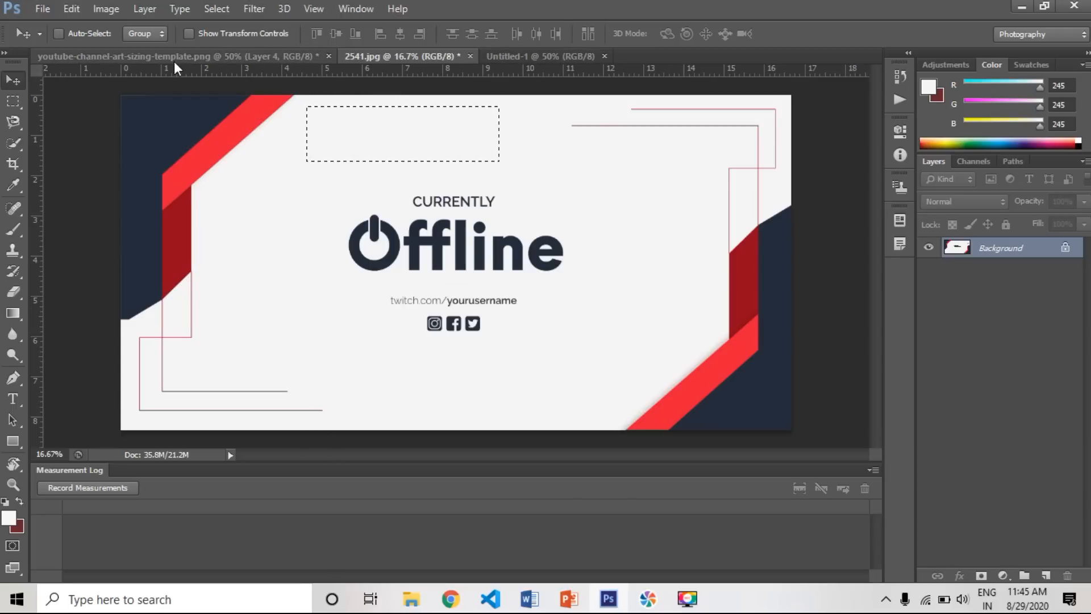
pyautogui.click(217, 56)
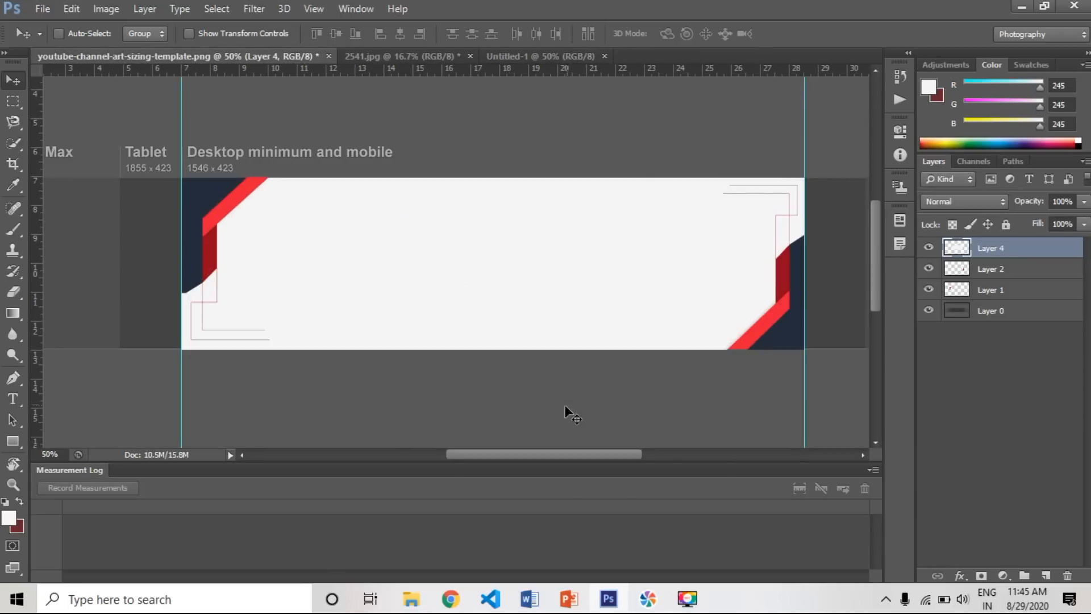
pyautogui.moveTo(524, 456)
pyautogui.mouseDown()
pyautogui.moveTo(534, 456)
pyautogui.moveTo(517, 454)
pyautogui.mouseUp()
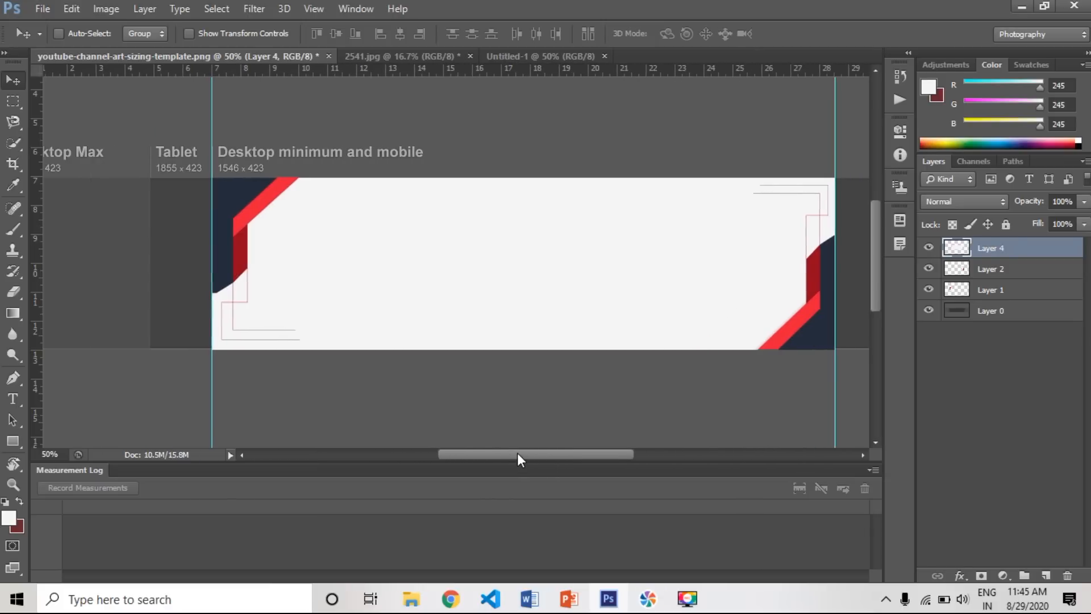
pyautogui.click(391, 55)
pyautogui.moveTo(395, 128); pyautogui.dragTo(198, 250)
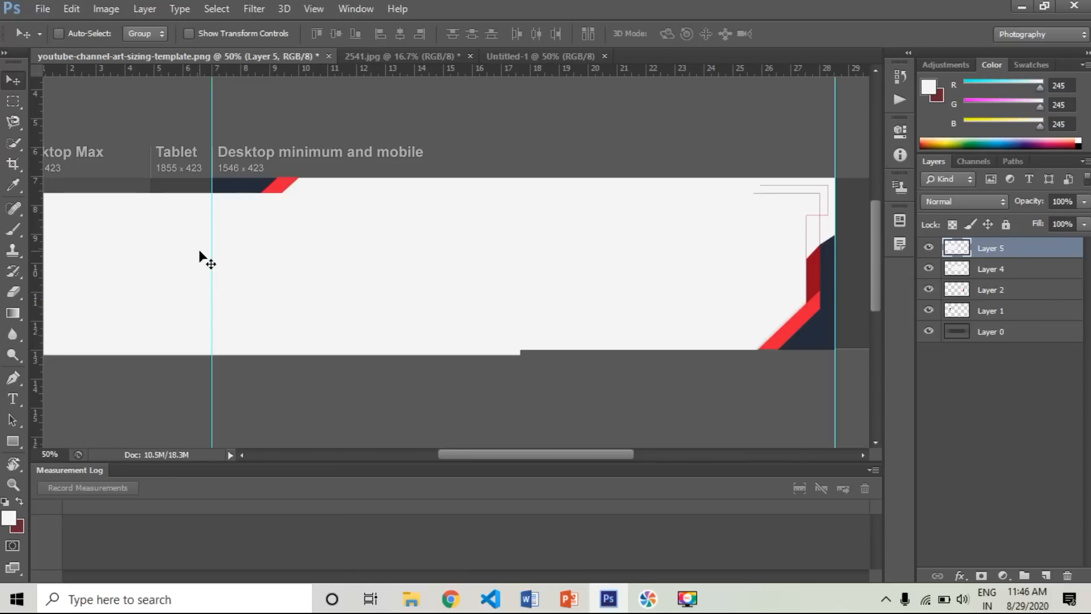
# Step: Free-transform the new patch to about 35.43% width and 106.20% height, filling the banner strip from the canvas's left edge to the left guide
pyautogui.hotkey('ctrl', 't')
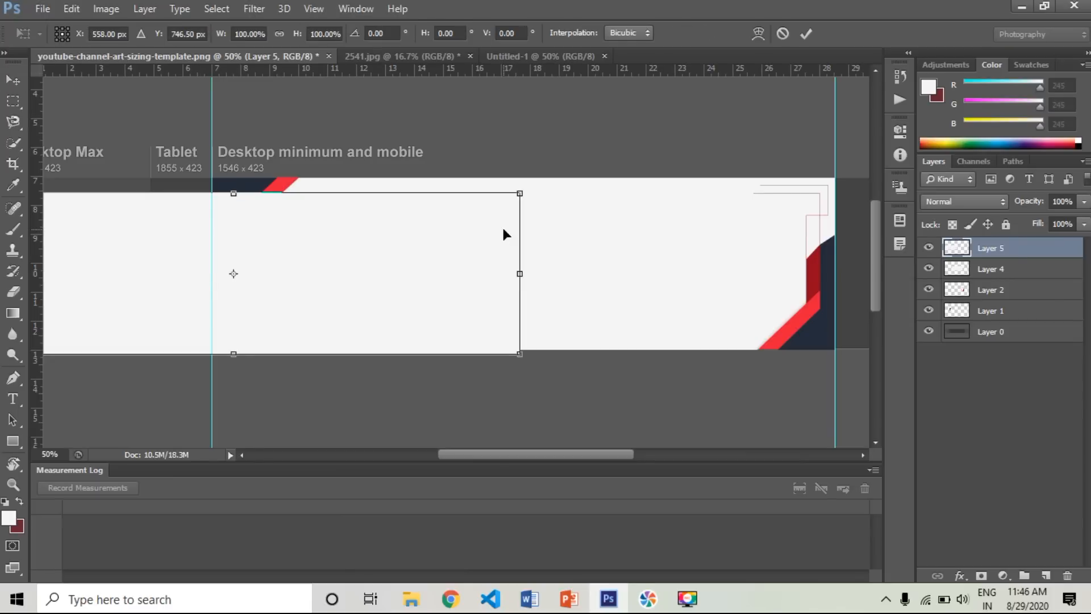
pyautogui.moveTo(506, 465); pyautogui.dragTo(476, 463)
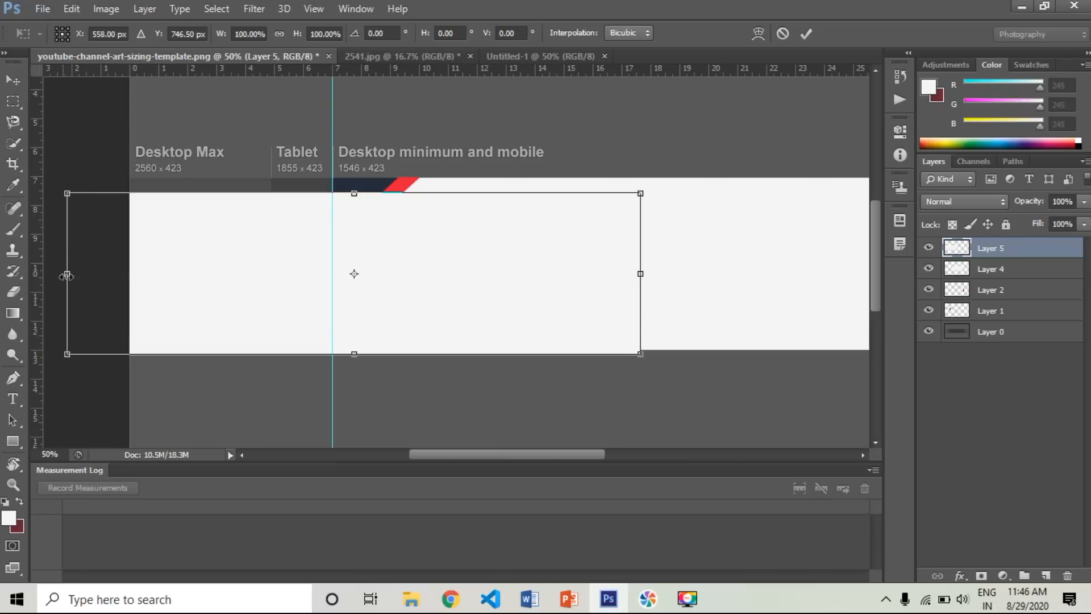
pyautogui.moveTo(68, 274); pyautogui.dragTo(130, 255)
pyautogui.moveTo(640, 269); pyautogui.dragTo(331, 274)
pyautogui.moveTo(222, 278)
pyautogui.mouseDown()
pyautogui.moveTo(221, 247)
pyautogui.moveTo(221, 262)
pyautogui.mouseUp()
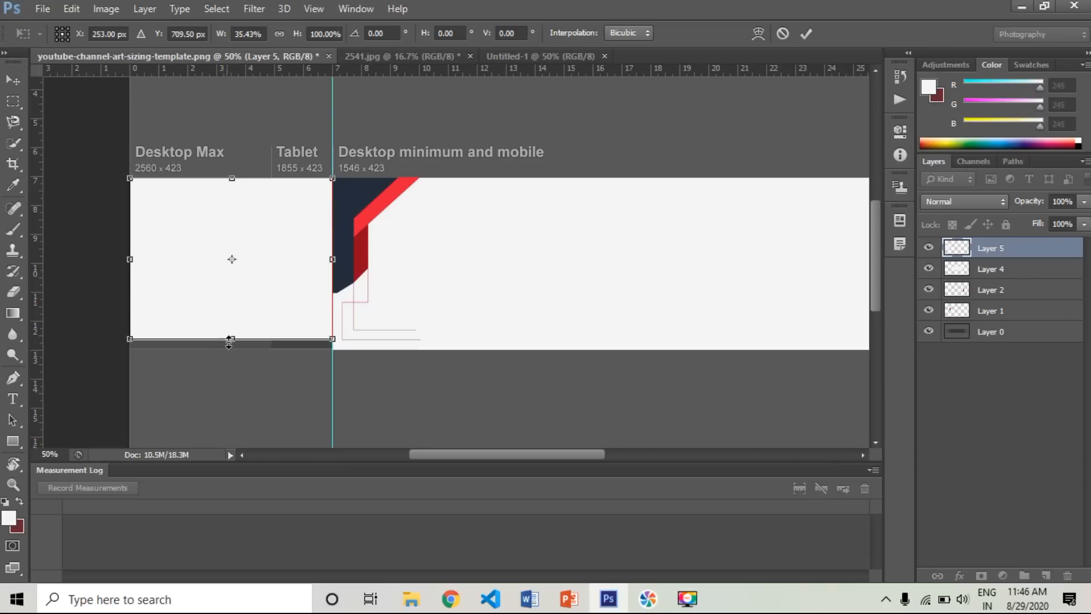
pyautogui.moveTo(231, 340); pyautogui.dragTo(231, 349)
pyautogui.press('Return')
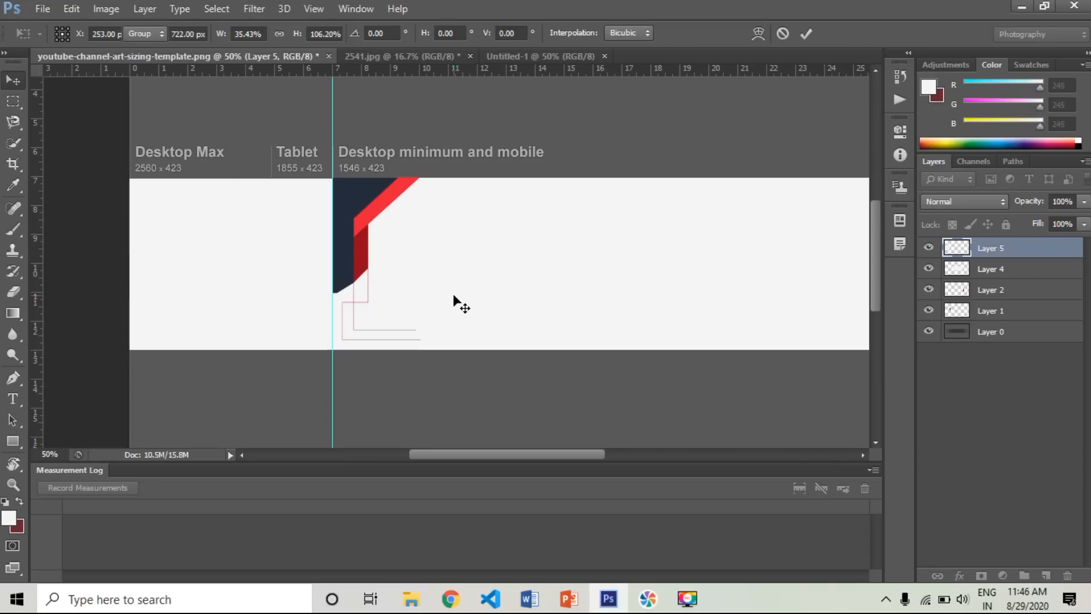
# Step: Copy the selected off-white area from 2541.jpg into the banner template again, placing it over the right end
pyautogui.moveTo(521, 453); pyautogui.dragTo(594, 471)
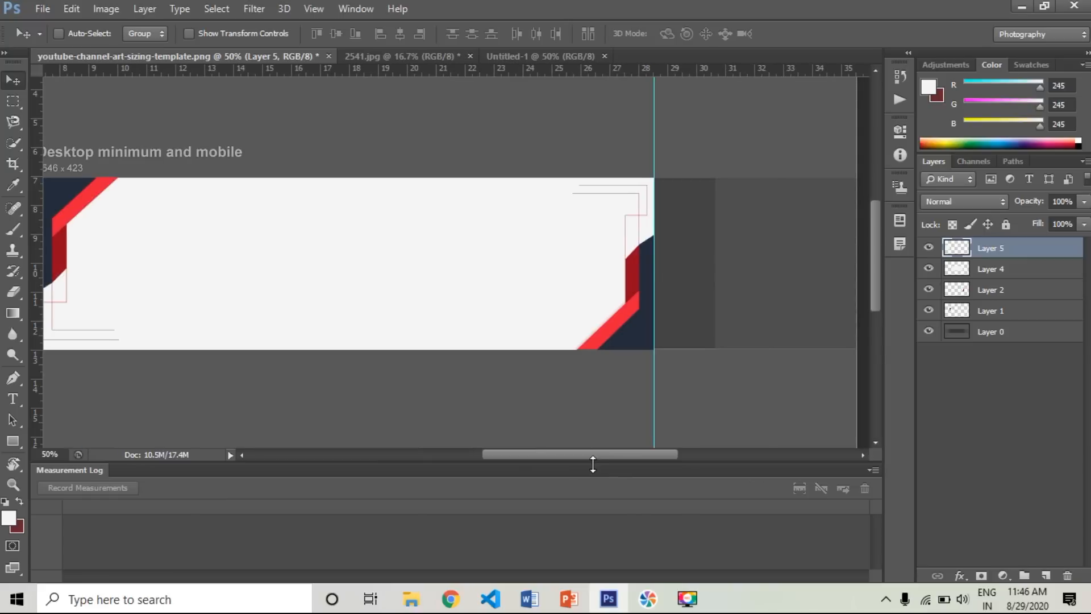
pyautogui.click(397, 57)
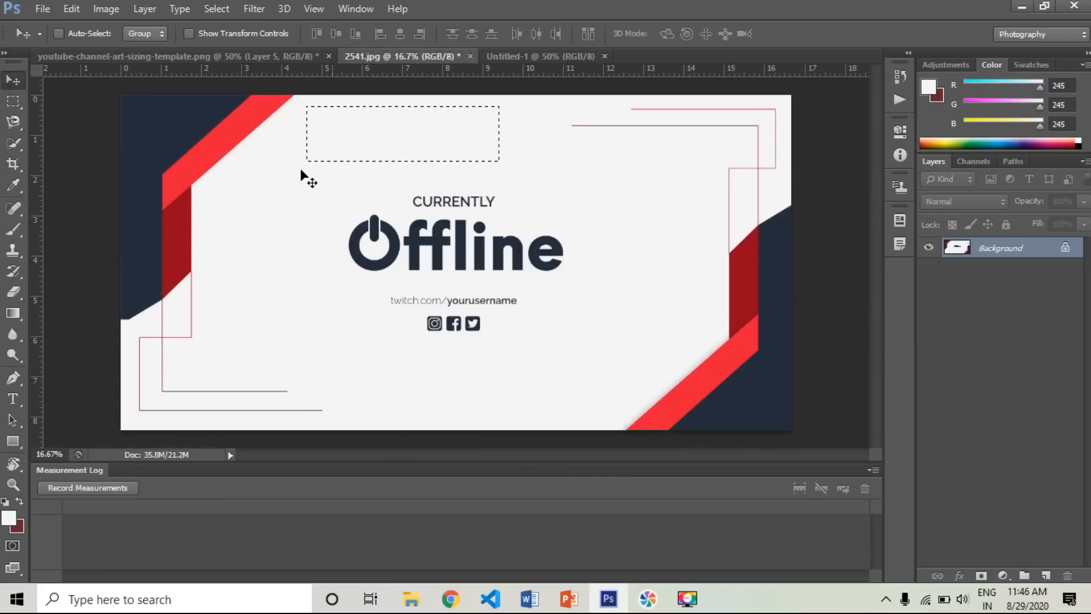
pyautogui.moveTo(364, 135); pyautogui.dragTo(146, 106)
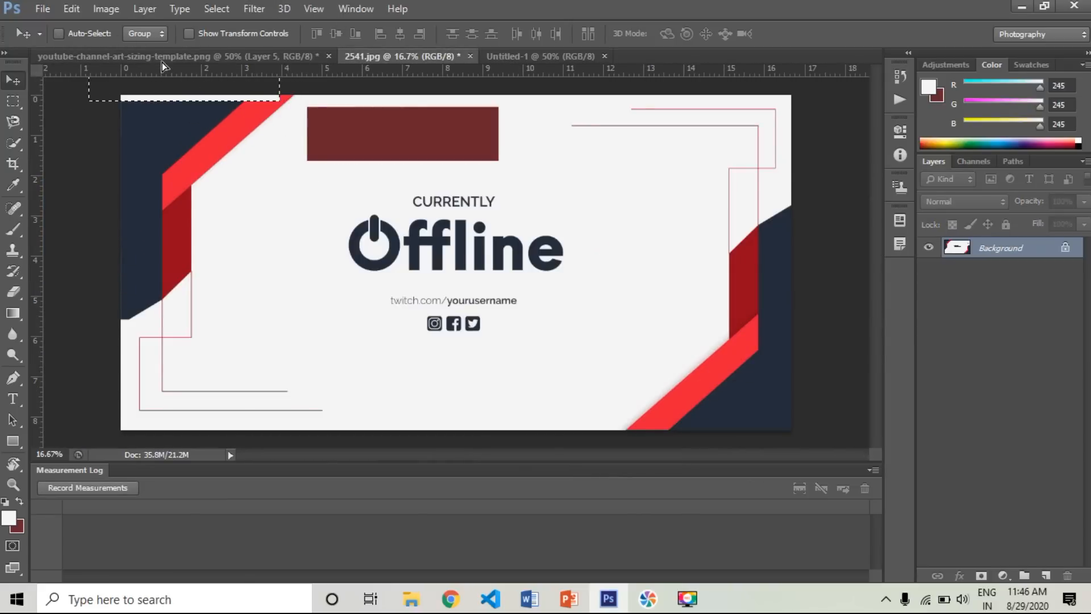
pyautogui.moveTo(161, 62); pyautogui.dragTo(399, 190)
pyautogui.moveTo(528, 281); pyautogui.dragTo(530, 282)
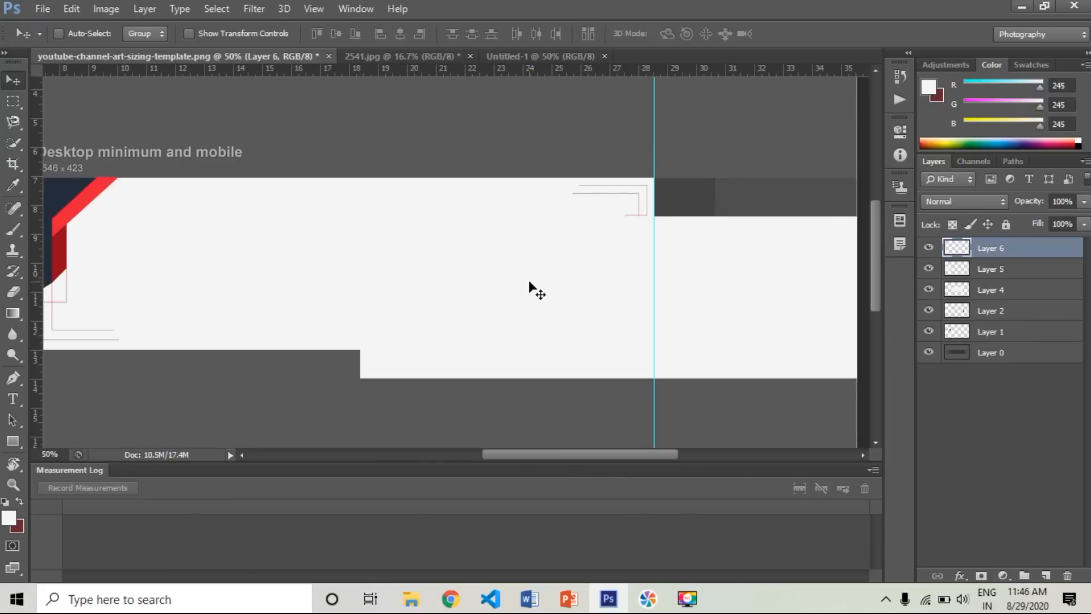
# Step: Free-transform the second end patch to about 35.29% width and full strip height, filling from the right guide to the canvas's right edge
pyautogui.moveTo(564, 454); pyautogui.dragTo(578, 456)
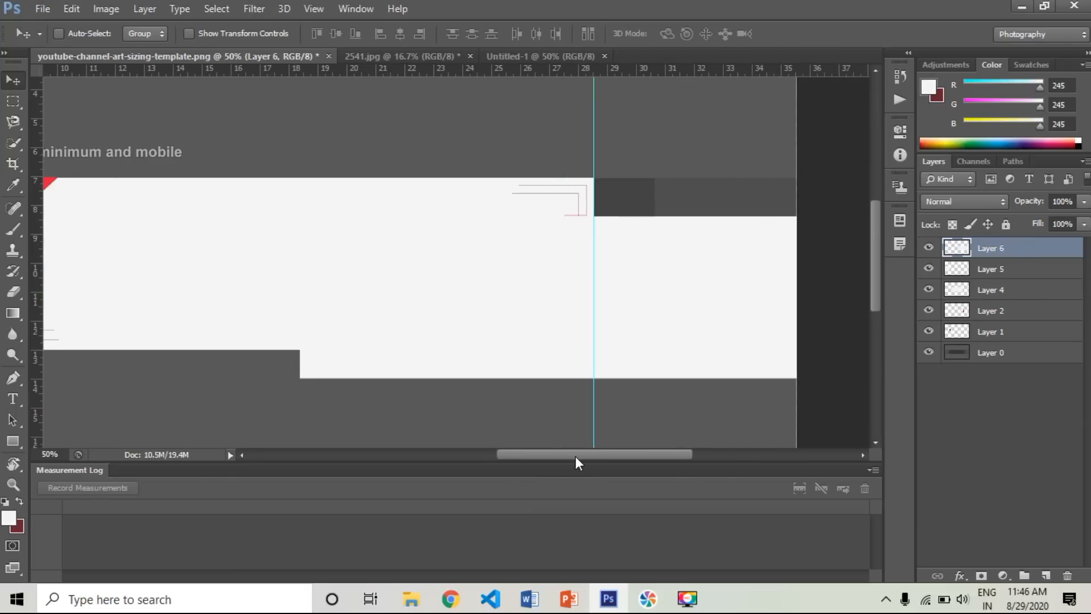
pyautogui.hotkey('ctrl', 't')
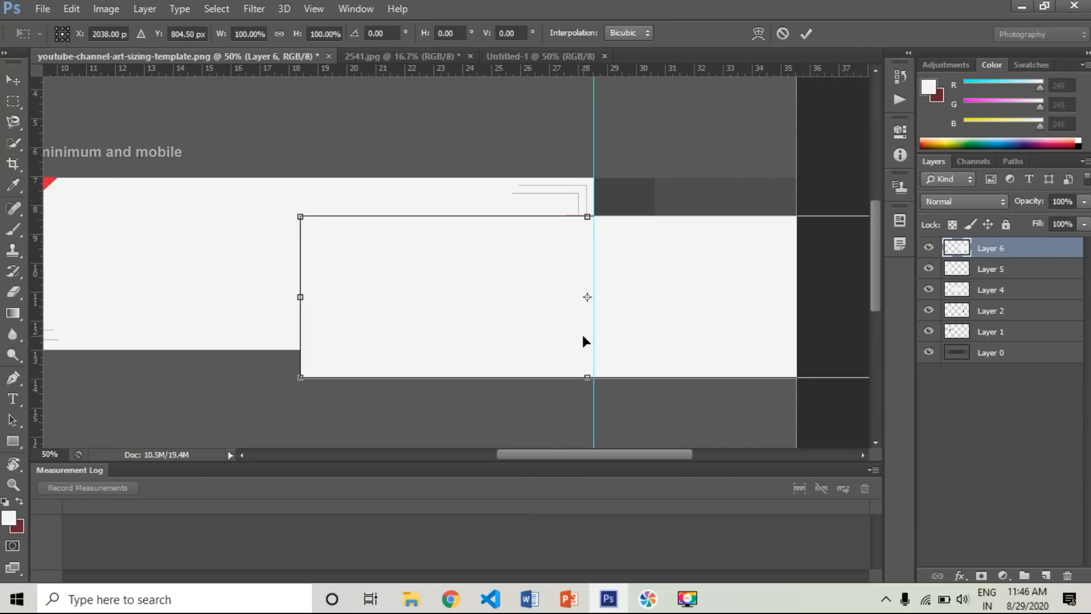
pyautogui.moveTo(768, 348); pyautogui.dragTo(690, 311)
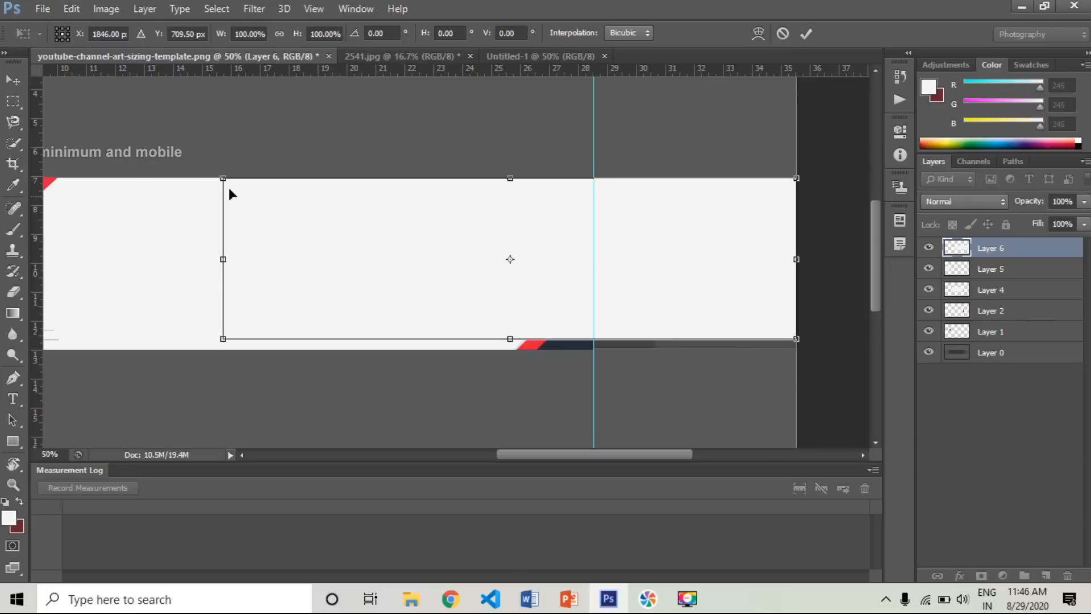
pyautogui.moveTo(223, 179); pyautogui.dragTo(594, 178)
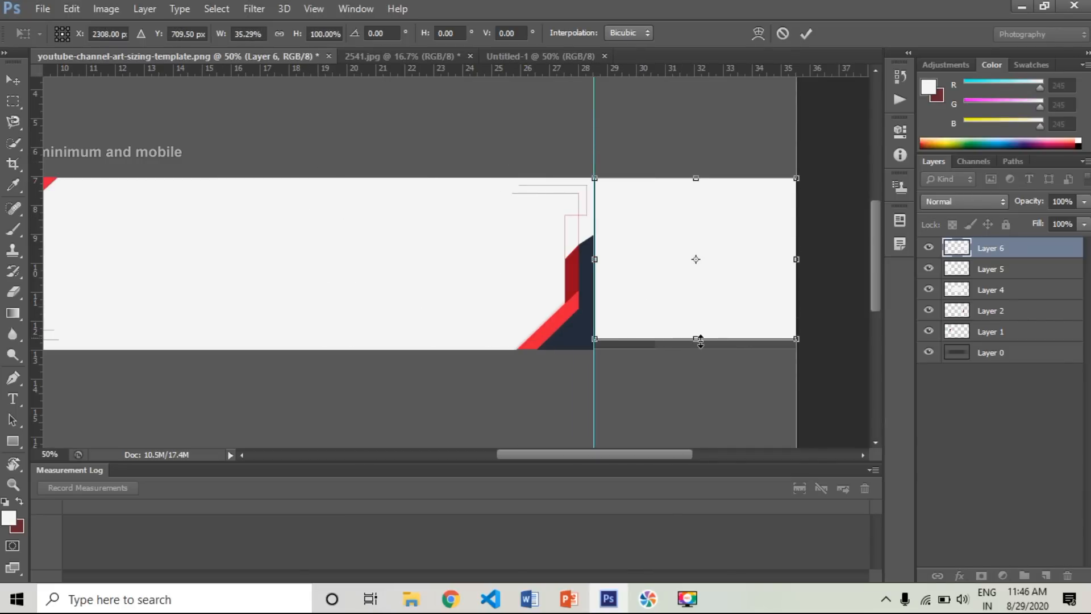
pyautogui.moveTo(698, 340); pyautogui.dragTo(702, 348)
pyautogui.press('Return')
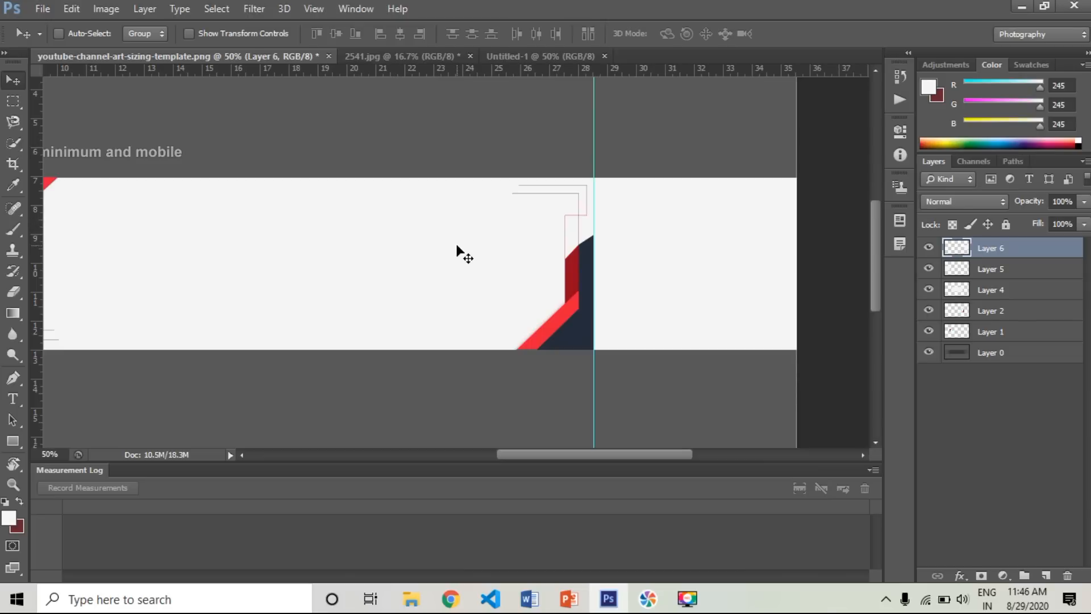
# Step: Remove both vertical guides at the edges of the desktop minimum and mobile area
pyautogui.hotkey('ctrl', '-')
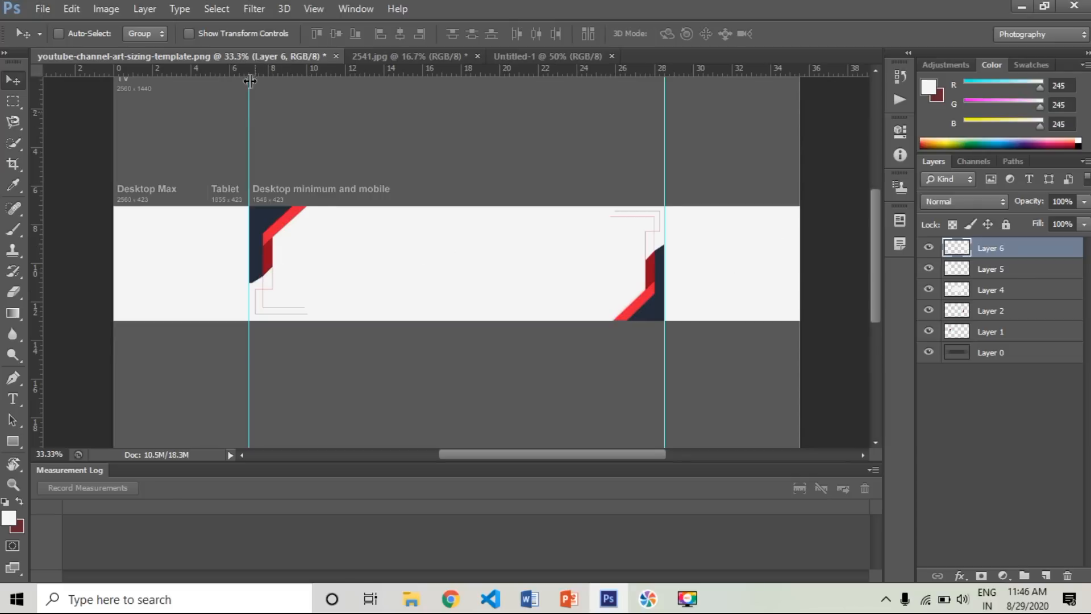
pyautogui.moveTo(249, 85); pyautogui.dragTo(2, 145)
pyautogui.moveTo(664, 164); pyautogui.dragTo(2, 196)
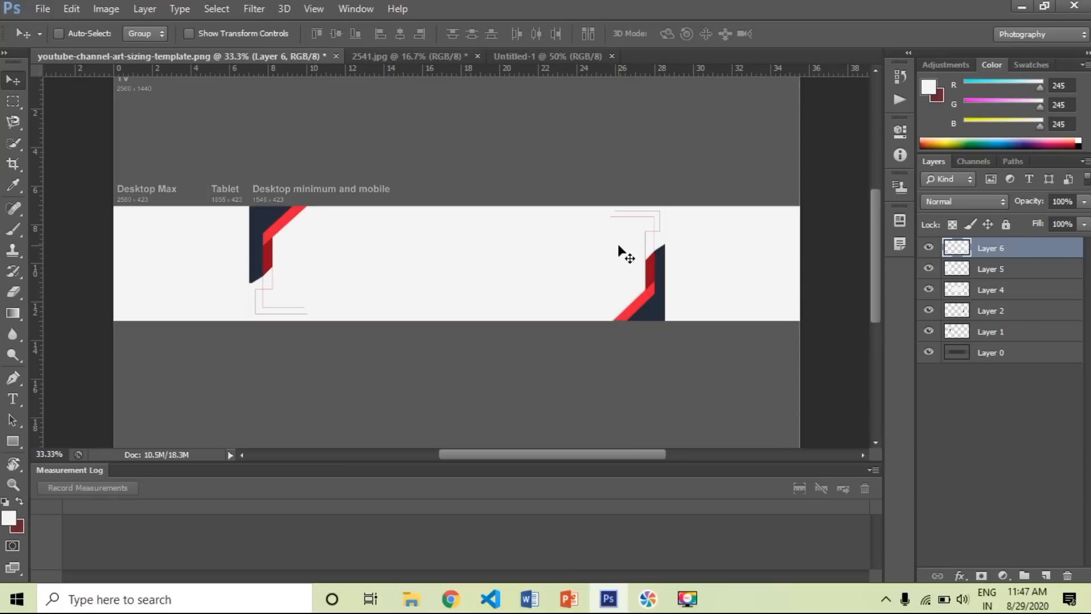
# Step: Switch to Chrome and search PNGGuru for "photoshop icon"
pyautogui.click(436, 607)
pyautogui.click(296, 13)
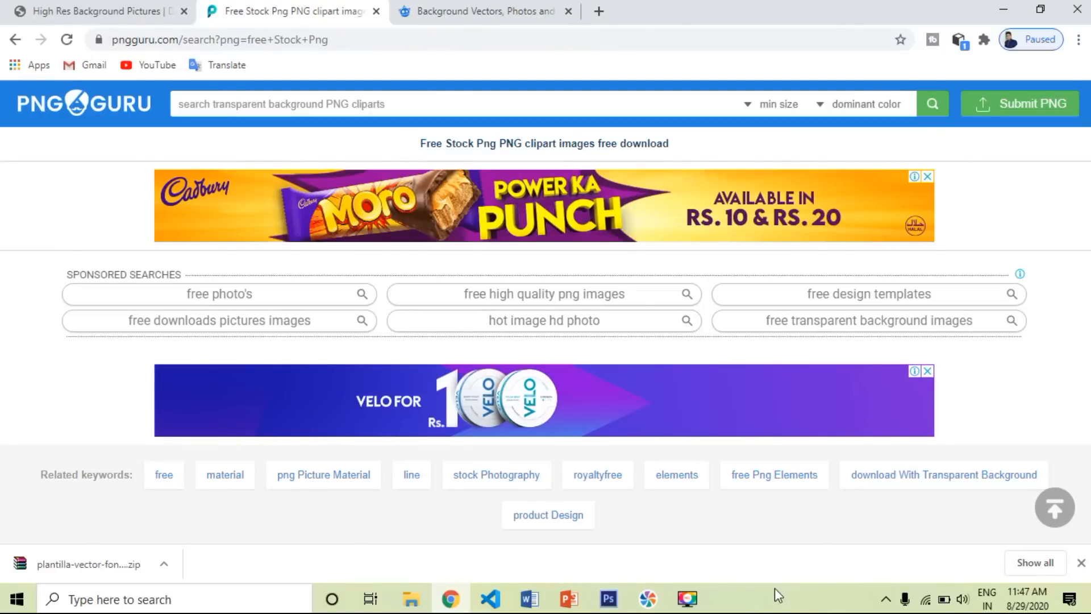
pyautogui.click(687, 598)
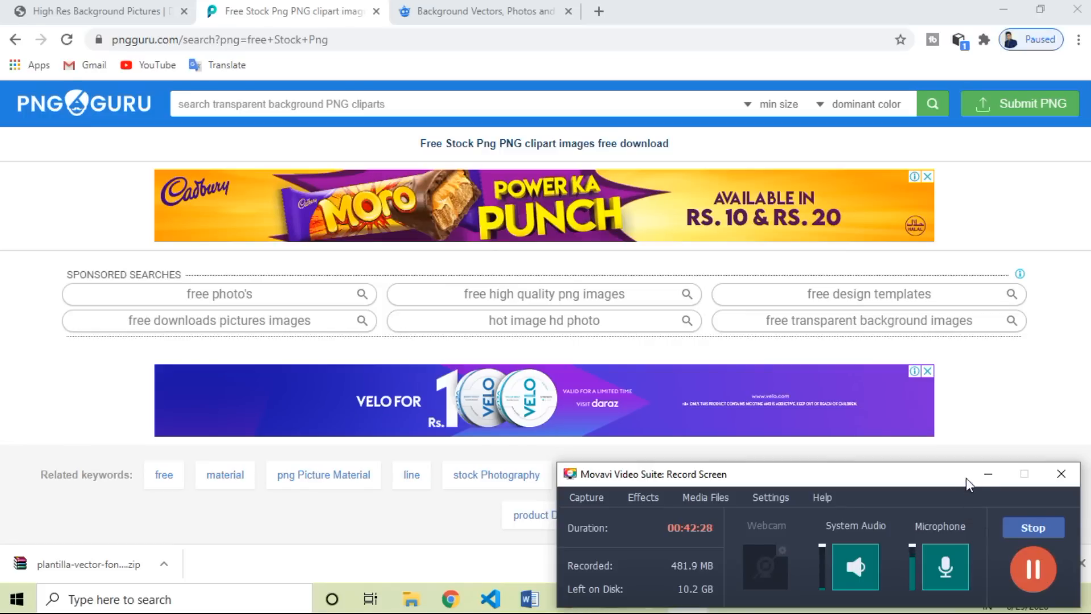
pyautogui.click(987, 479)
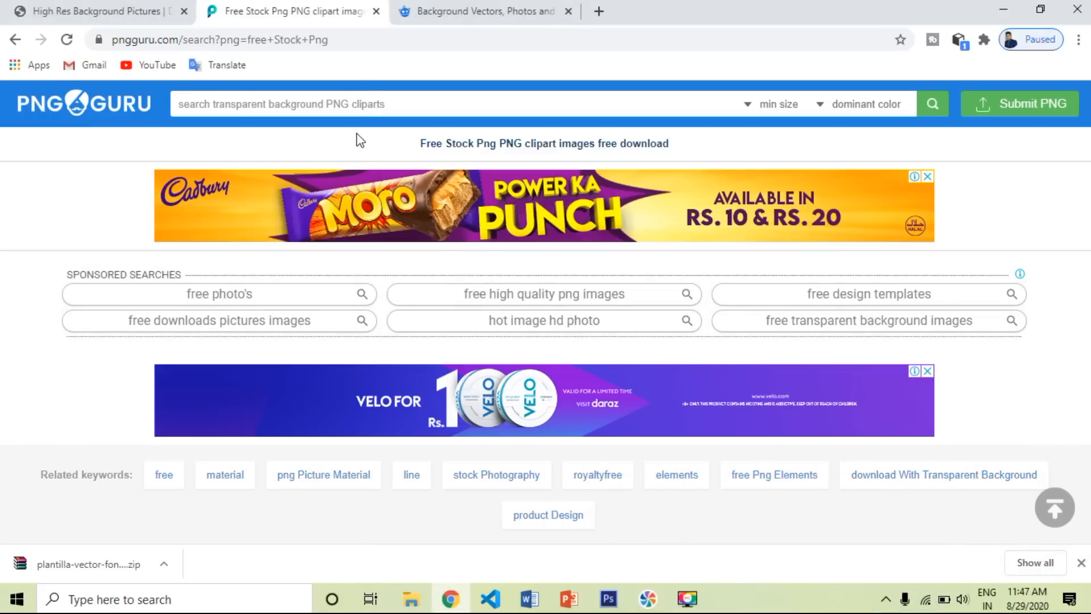
pyautogui.click(362, 105)
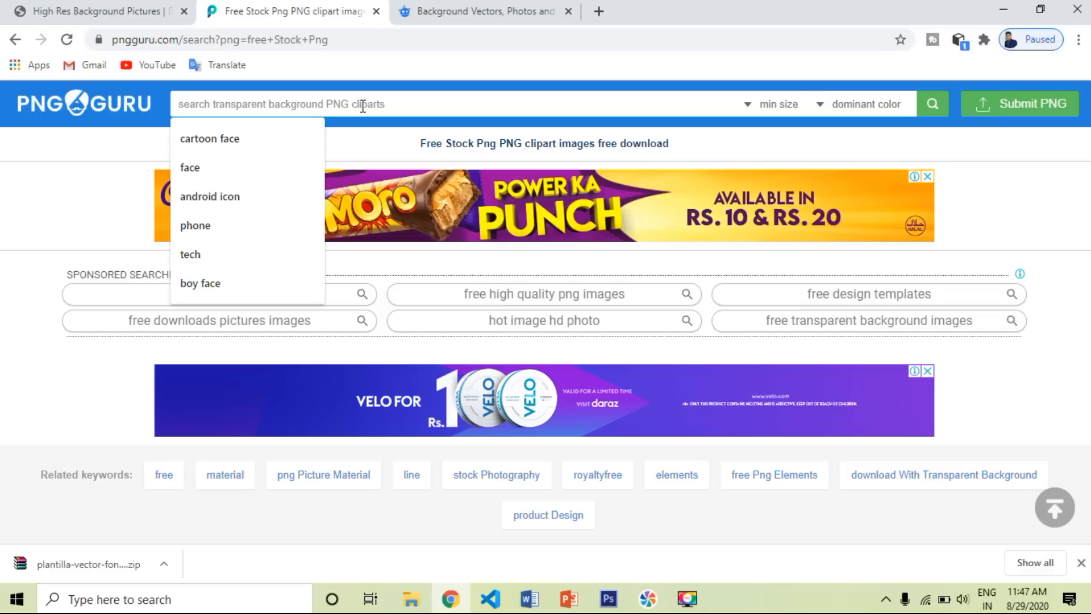
pyautogui.write('ad')
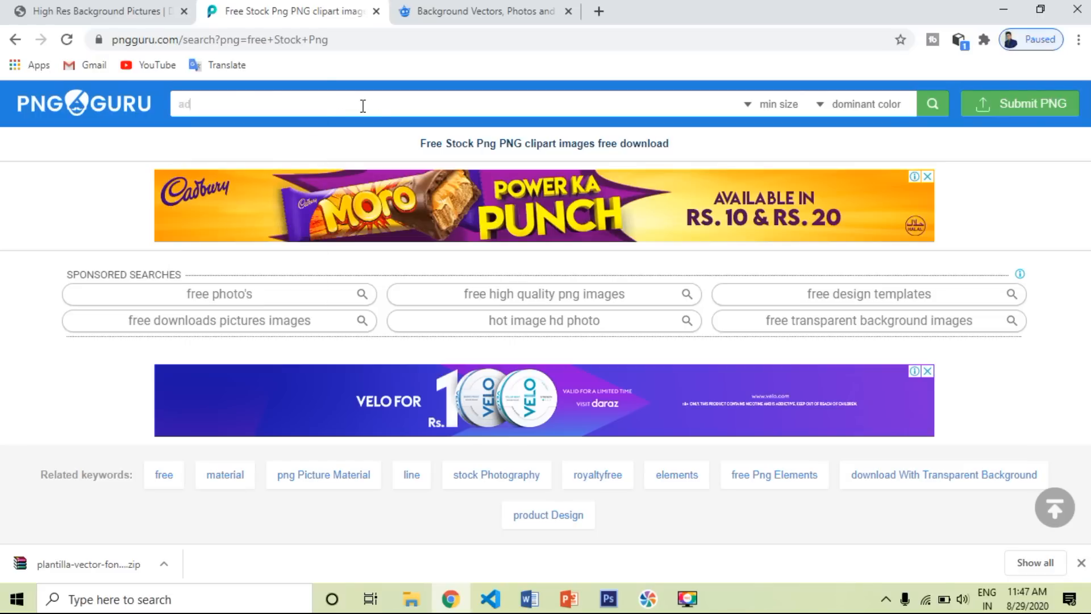
pyautogui.press('BackSpace')
pyautogui.press('BackSpace')
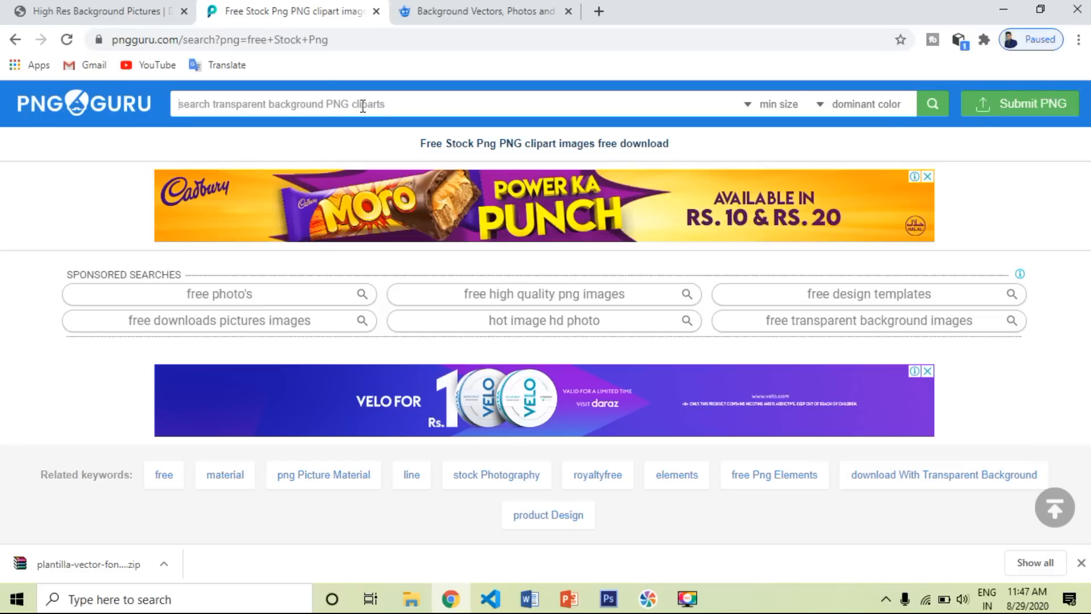
pyautogui.write('photo')
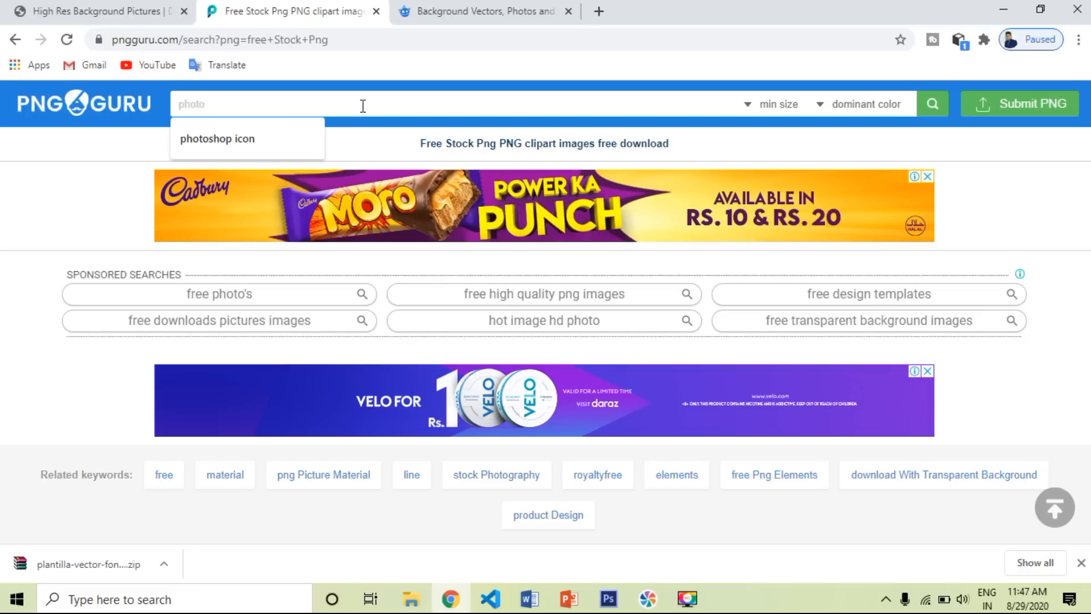
pyautogui.press('Down')
pyautogui.press('Return')
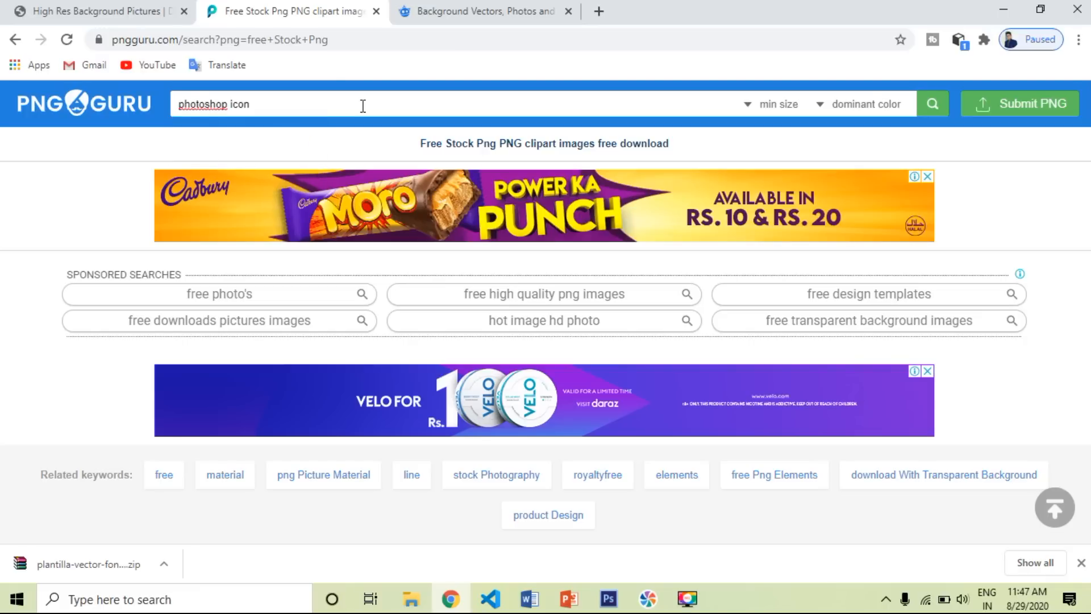
pyautogui.press('Return')
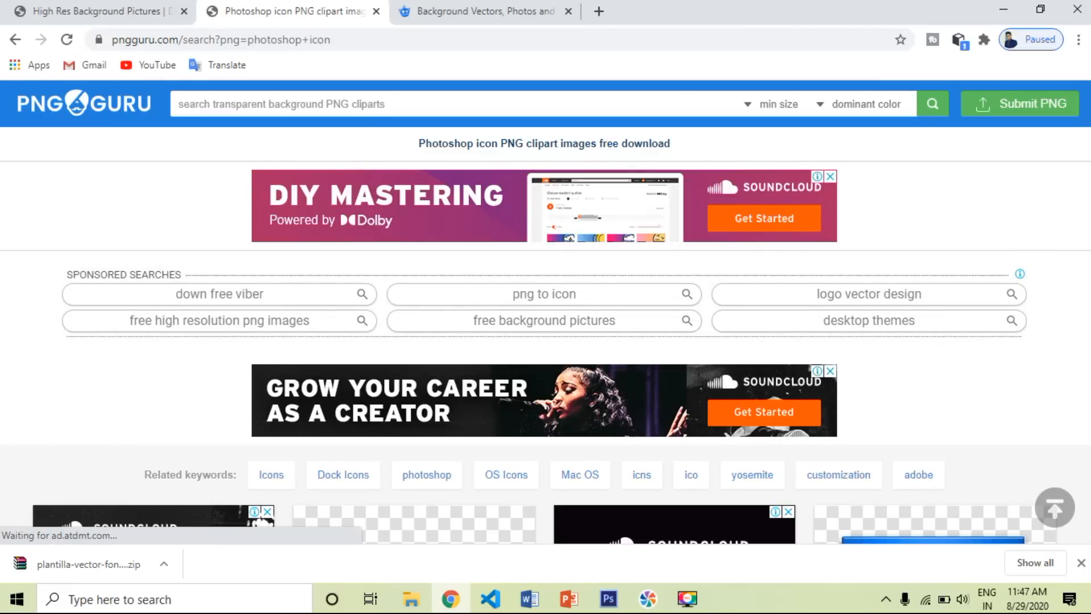
# Step: Open the Deviation Adobe CS6 Icon Pack Photoshop clipart from the results and look over its page
pyautogui.scroll(-6, 945, 212)
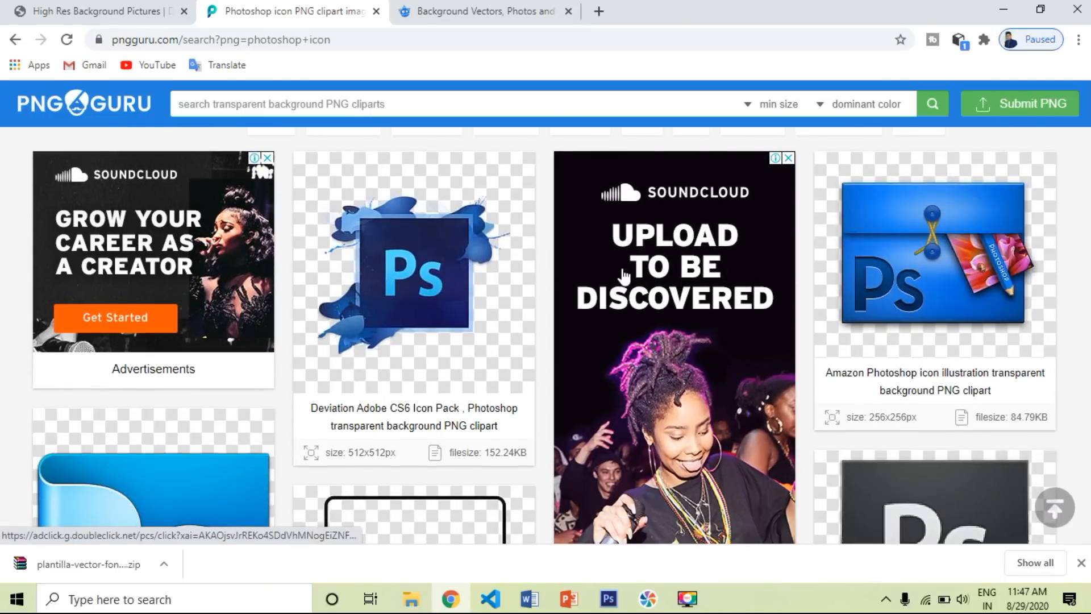
pyautogui.click(459, 290)
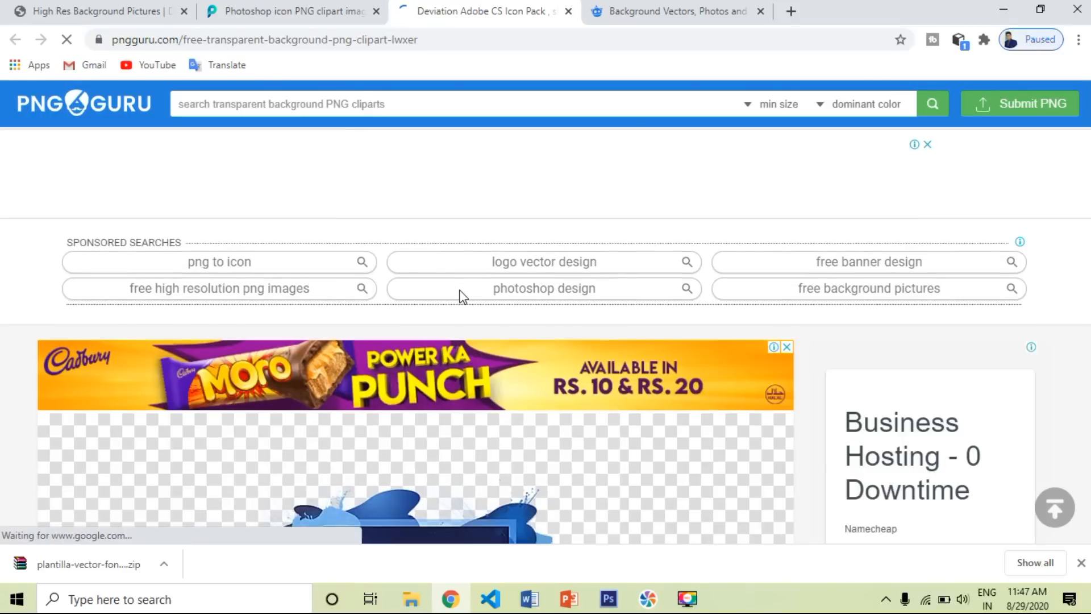
pyautogui.scroll(-6, 460, 290)
pyautogui.scroll(-1, 461, 296)
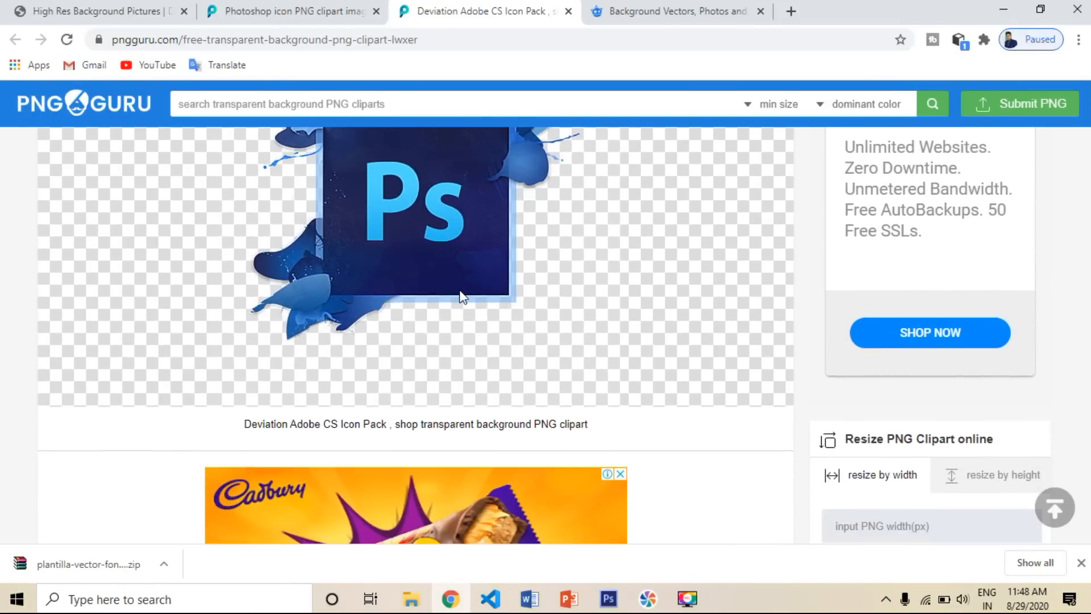
pyautogui.scroll(1, 461, 295)
pyautogui.scroll(5, 460, 292)
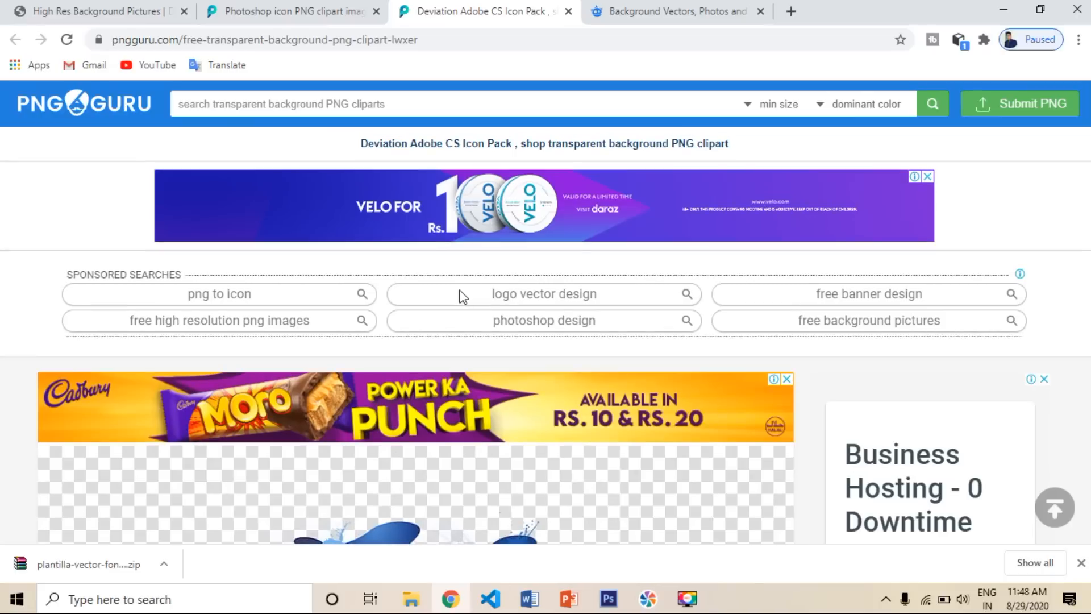
# Step: Search PNGGuru for "after affecrt icon"
pyautogui.click(343, 110)
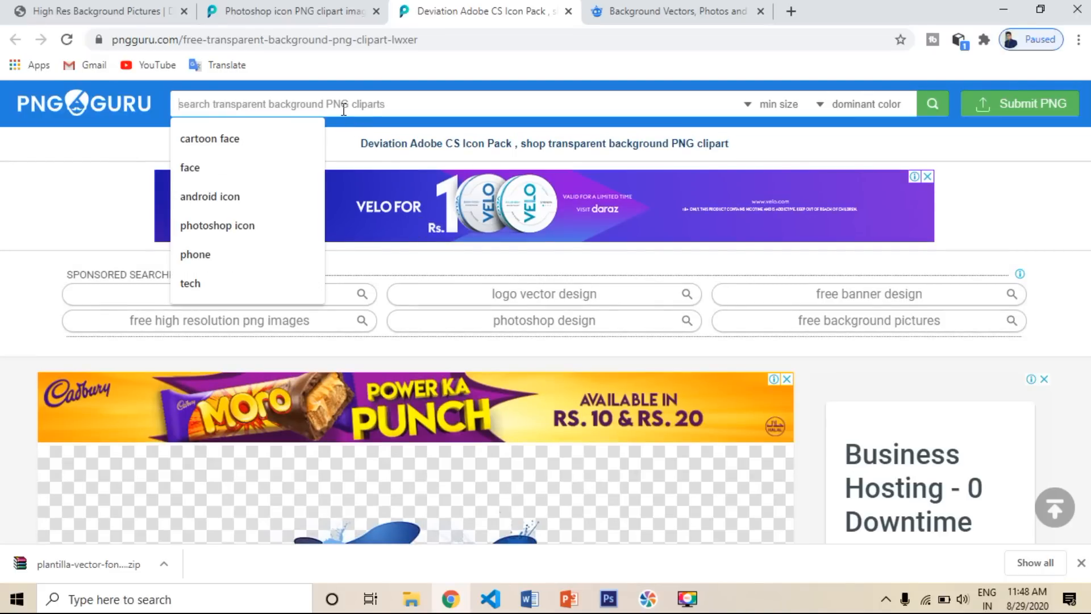
pyautogui.write('after affecrt')
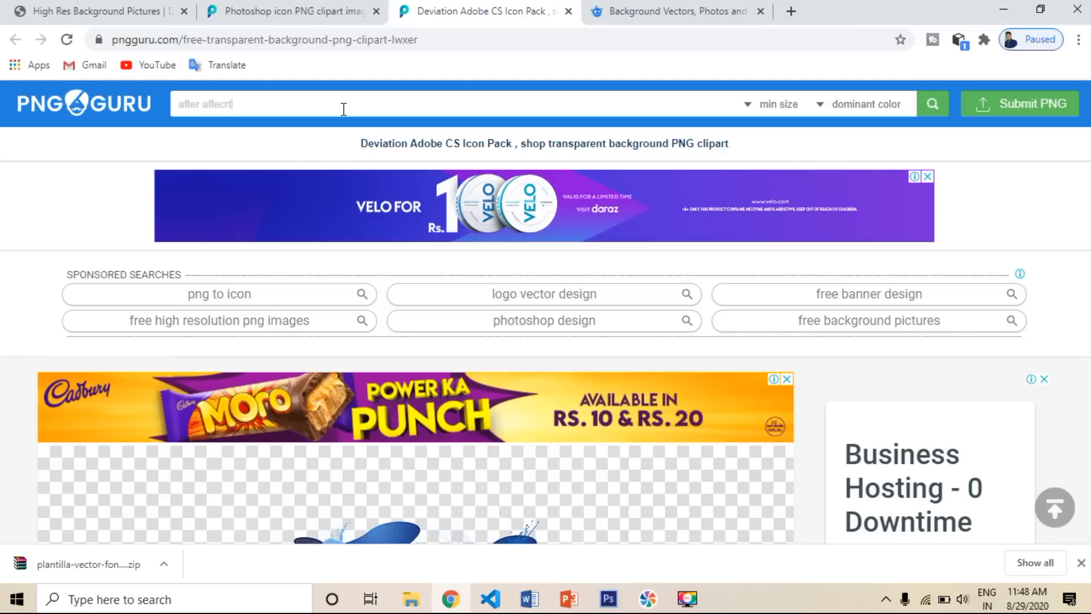
pyautogui.write('icon')
pyautogui.press('Return')
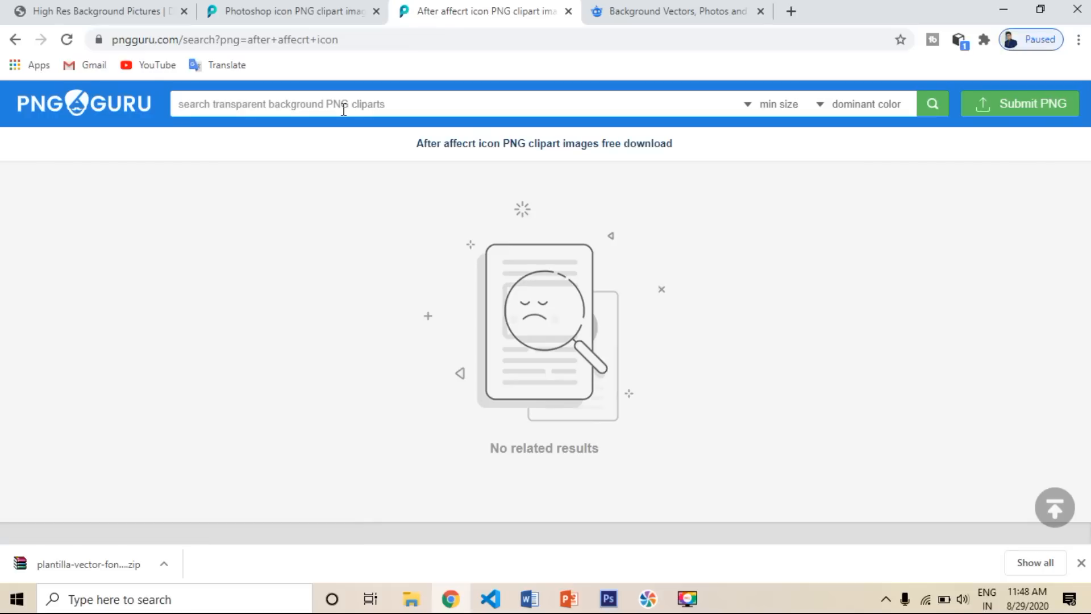
# Step: Search PNGGuru for "adobe light room icon" and look through the resulting cliparts
pyautogui.click(306, 110)
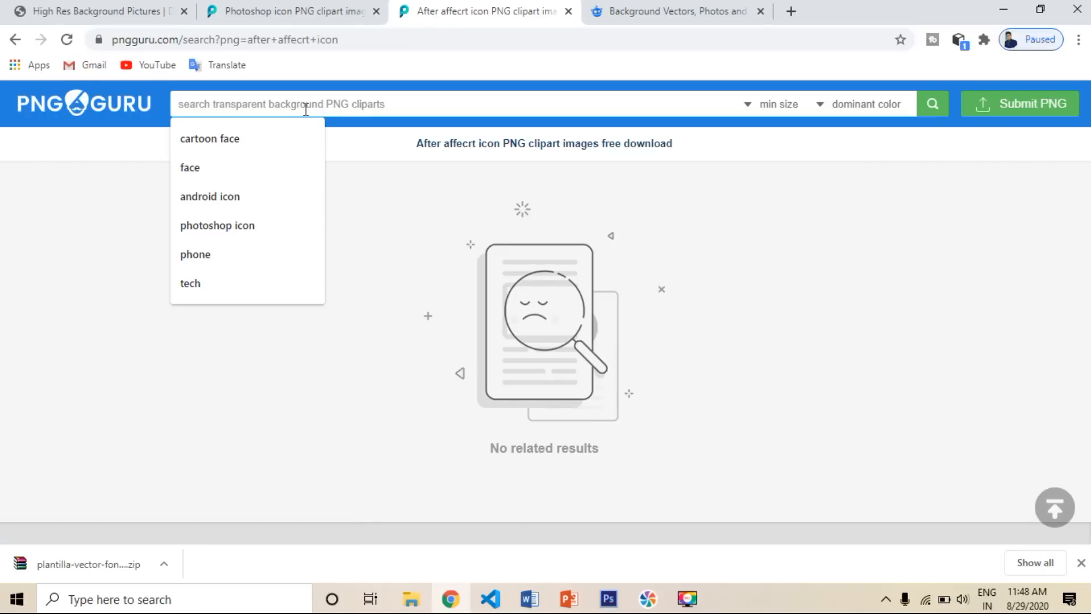
pyautogui.write('adobe light room icon')
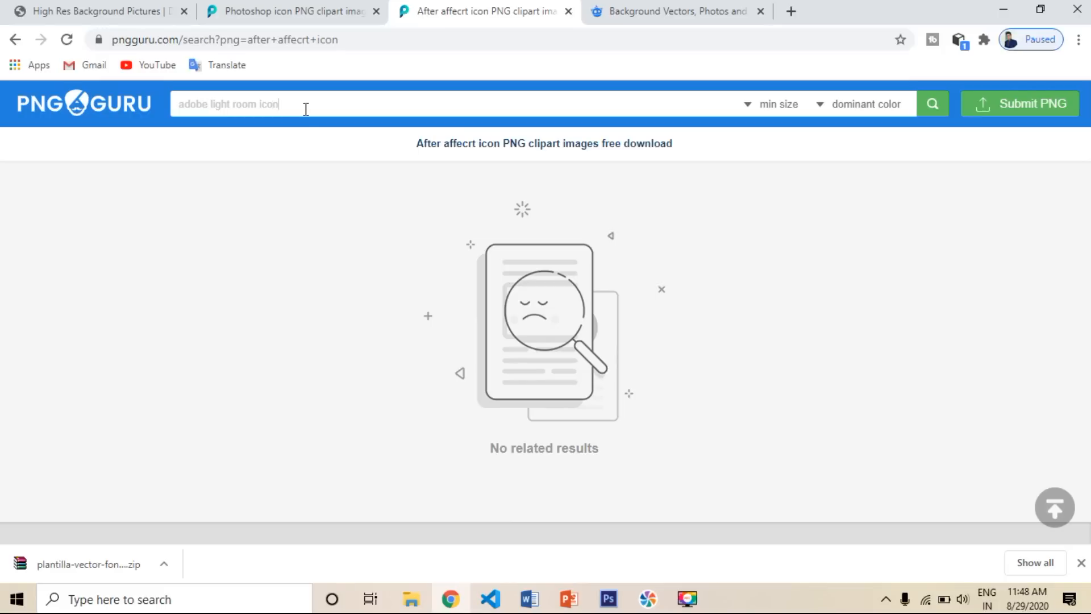
pyautogui.click(305, 109)
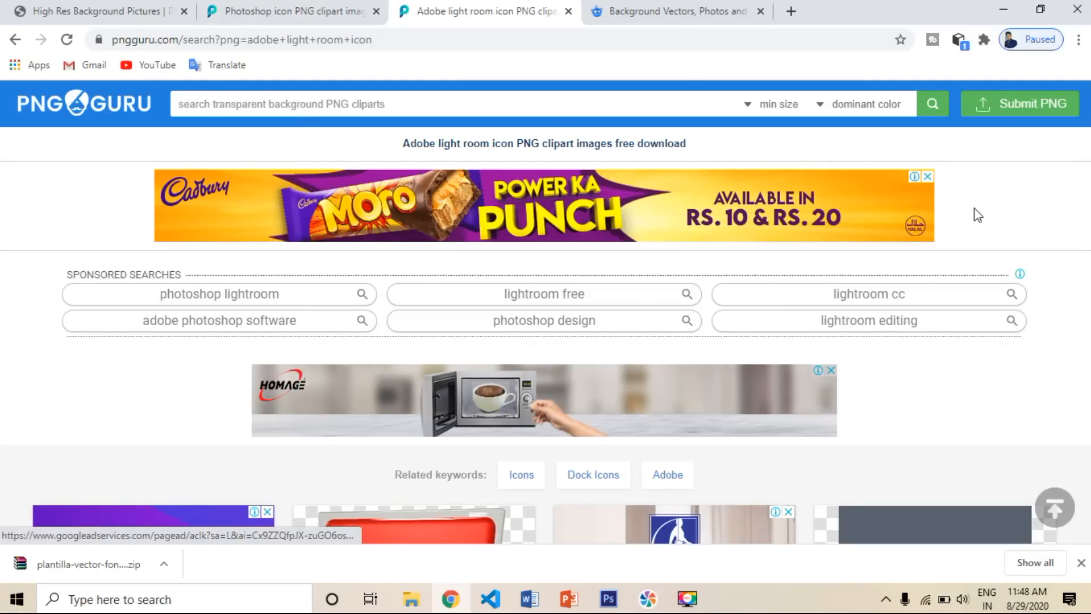
pyautogui.scroll(-3, 977, 214)
pyautogui.scroll(-5, 978, 215)
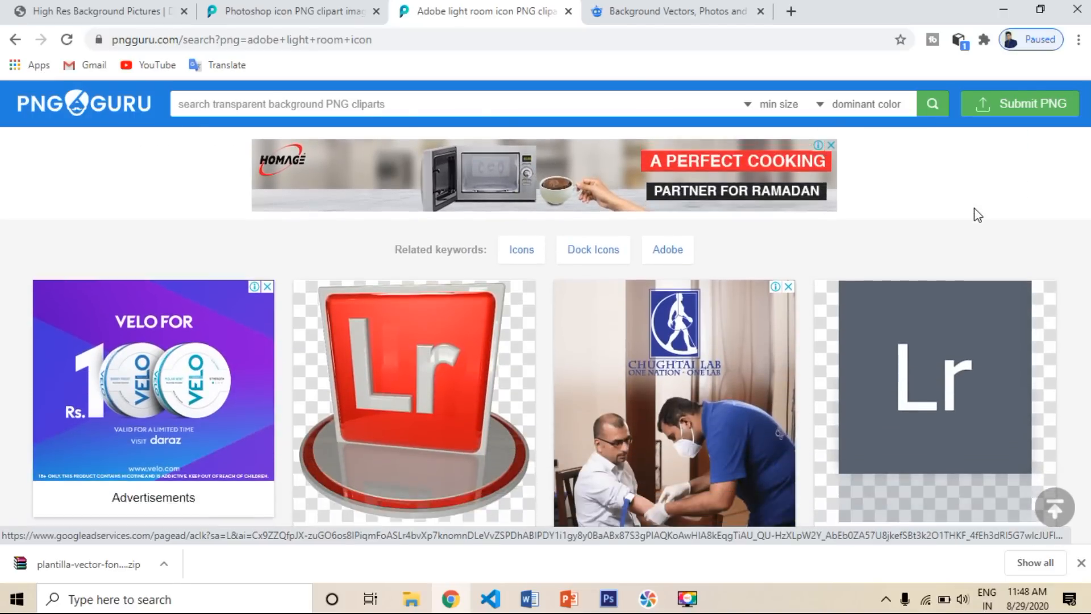
pyautogui.scroll(-3, 976, 216)
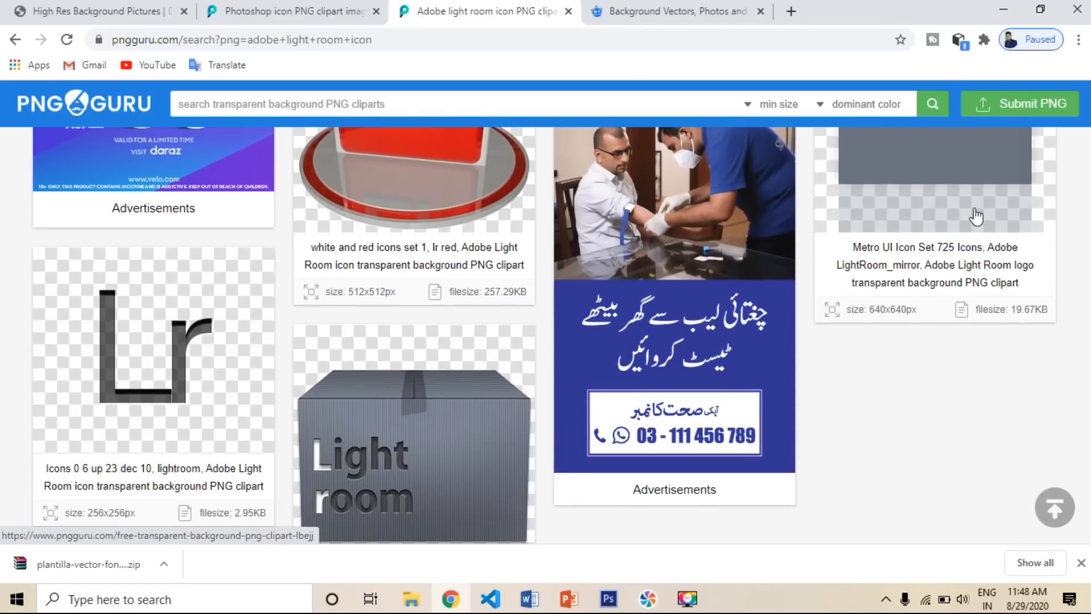
pyautogui.scroll(-2, 974, 206)
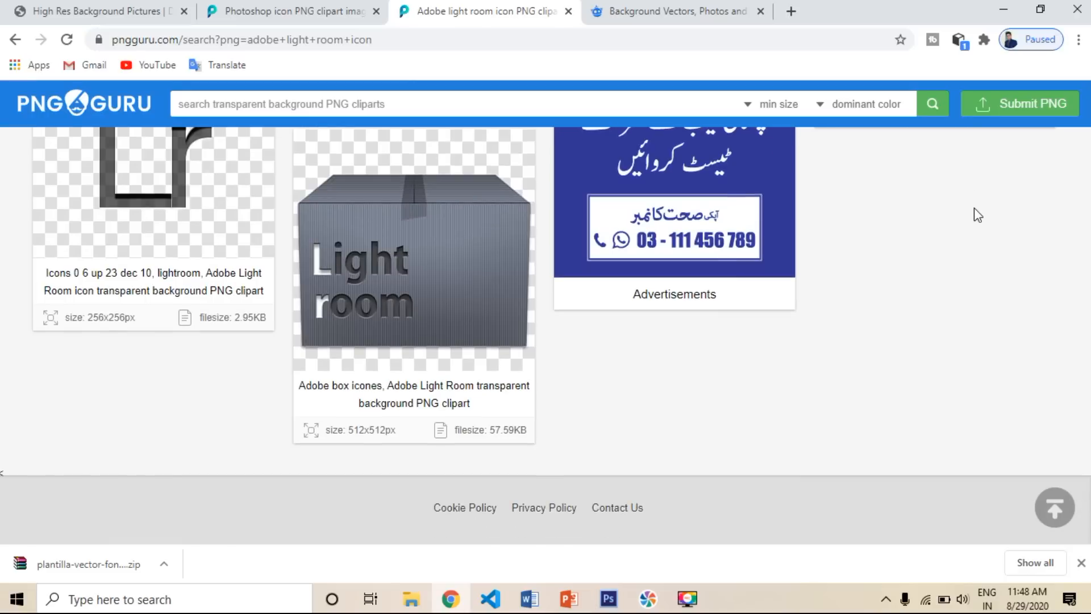
pyautogui.scroll(7, 974, 207)
pyautogui.scroll(4, 976, 216)
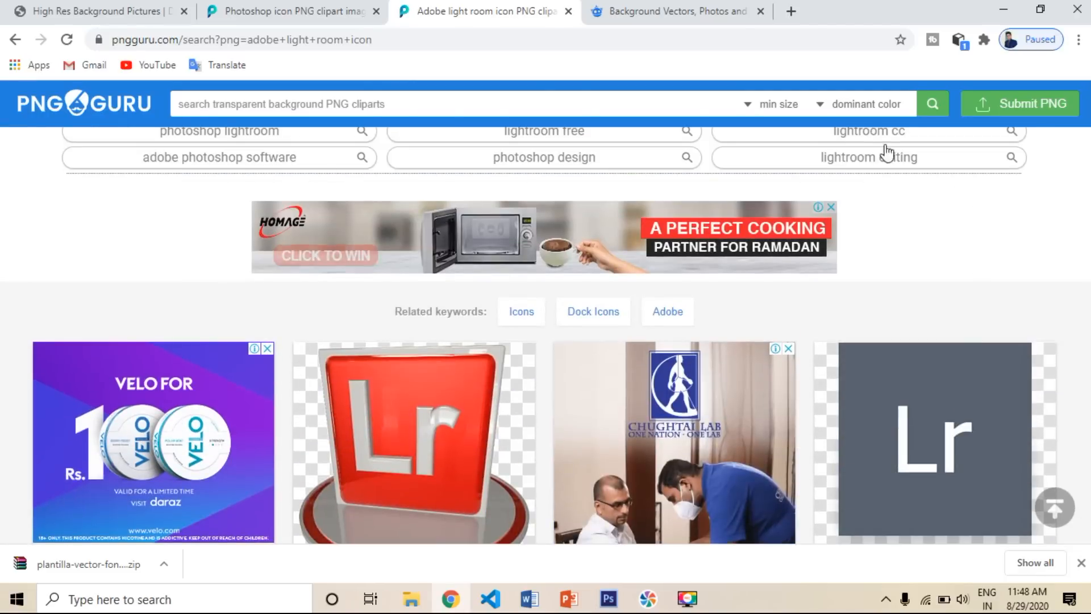
# Step: Search Google Images for "lightroom icon png" in a new browser tab
pyautogui.click(791, 11)
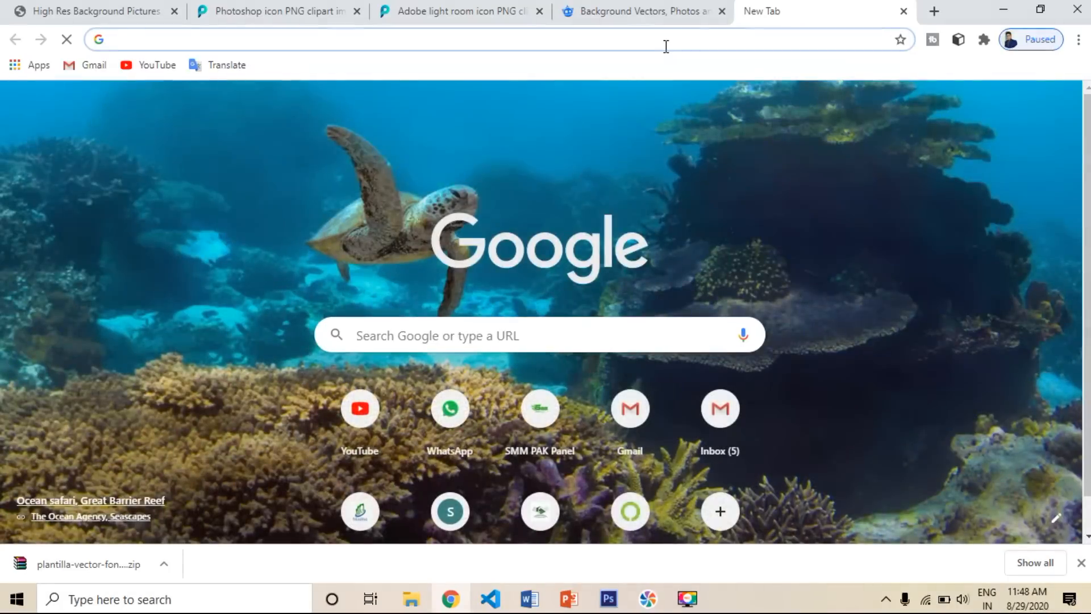
pyautogui.click(666, 45)
pyautogui.write('li')
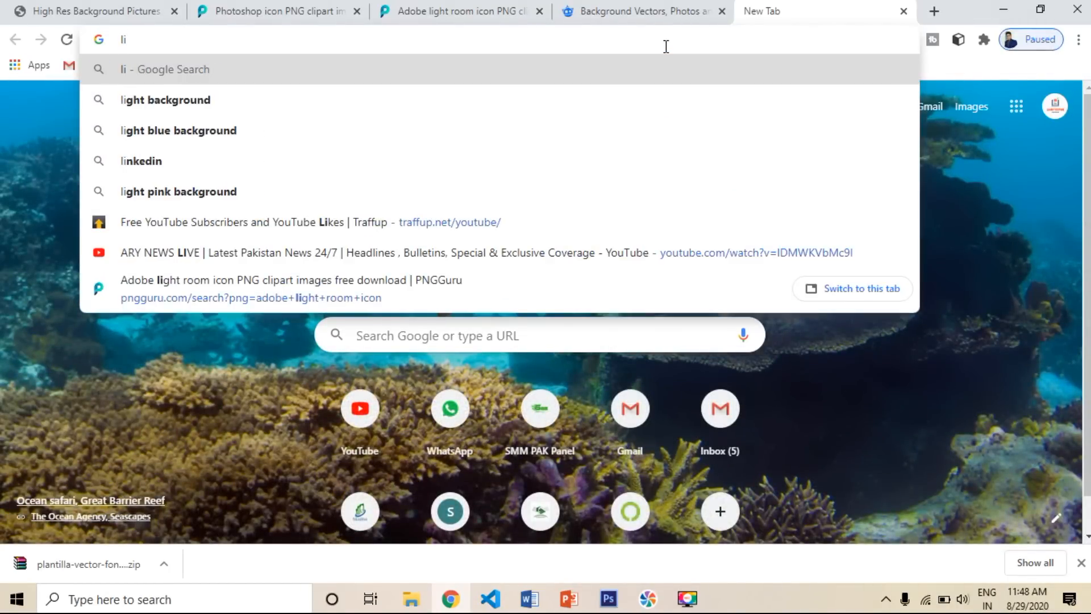
pyautogui.write('ghtro')
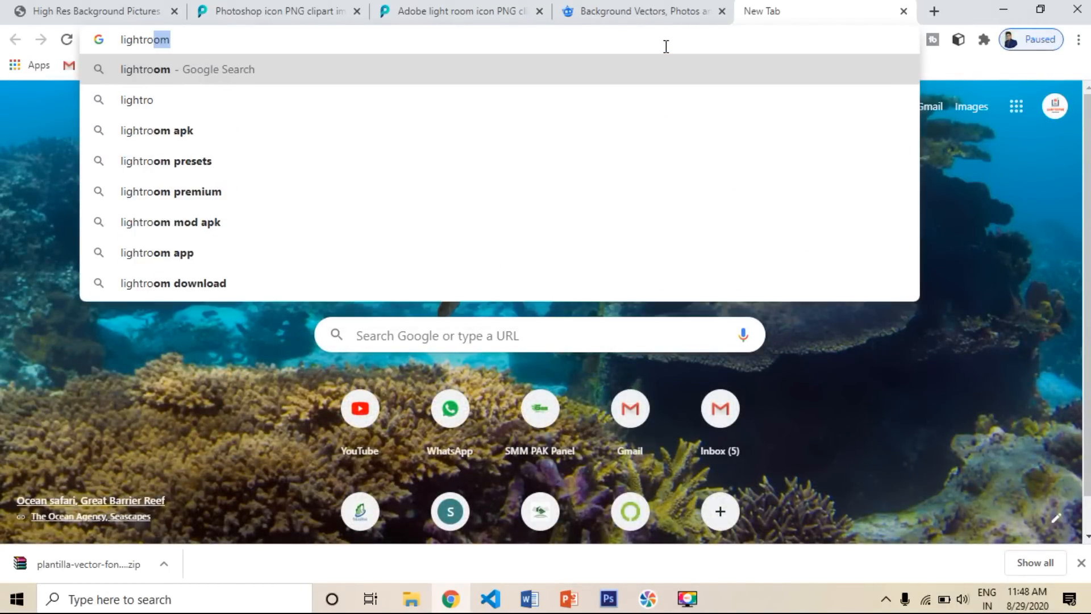
pyautogui.write('om icon png')
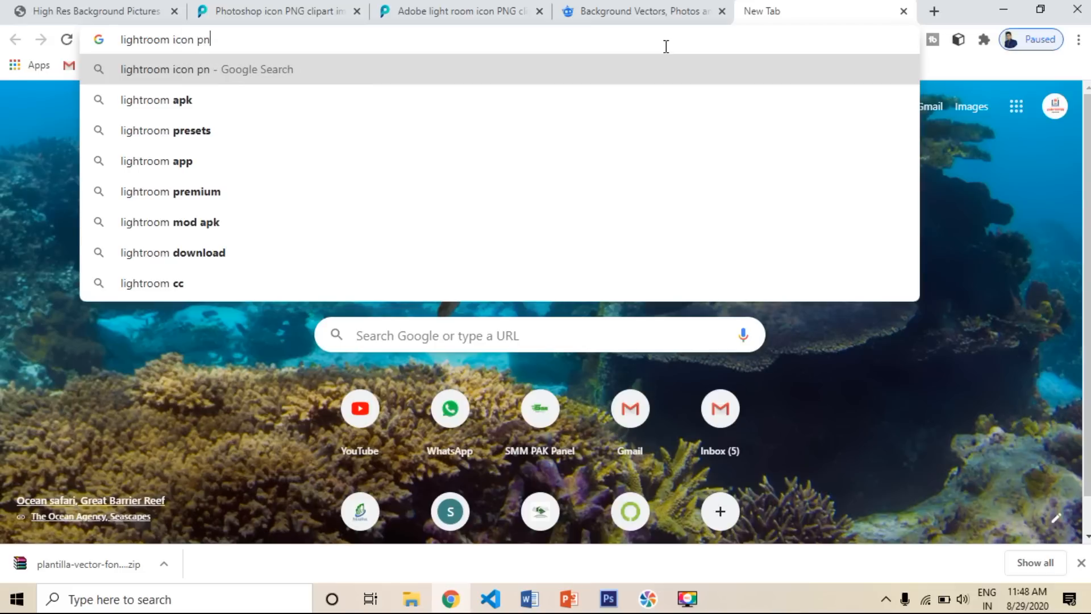
pyautogui.press('Return')
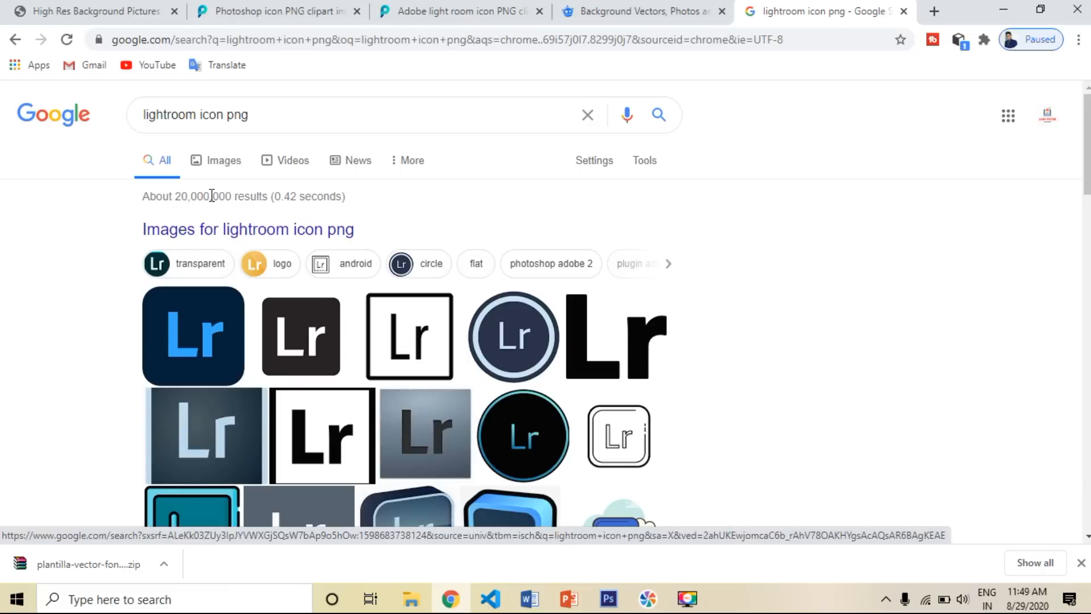
pyautogui.click(226, 156)
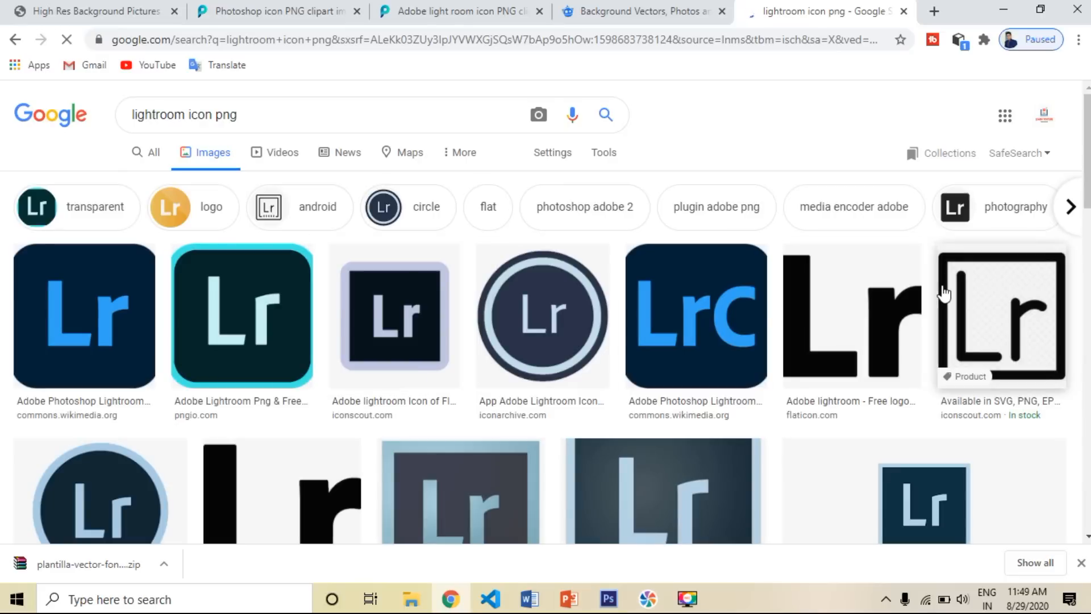
# Step: Open the first Adobe Photoshop Lightroom logo from Wikimedia Commons and save its image to the computer
pyautogui.click(104, 353)
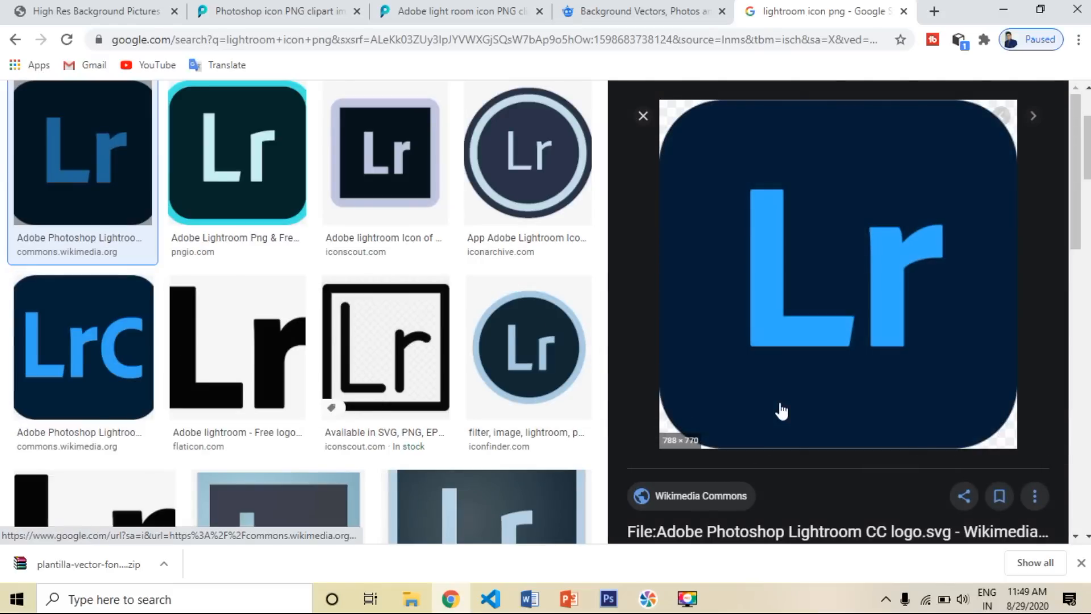
pyautogui.rightClick(762, 341)
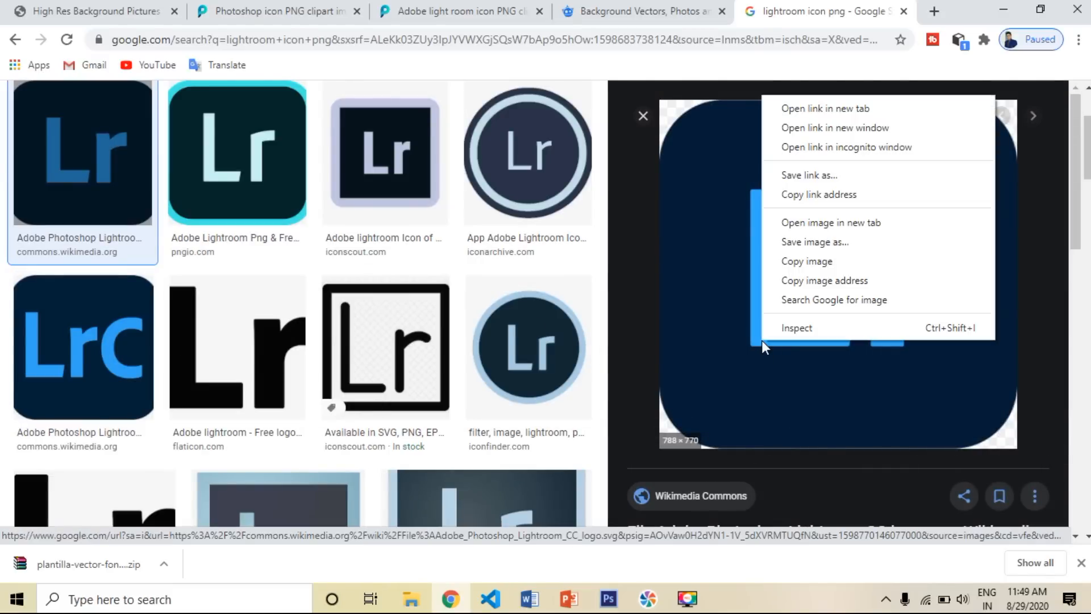
pyautogui.click(823, 241)
pyautogui.click(723, 553)
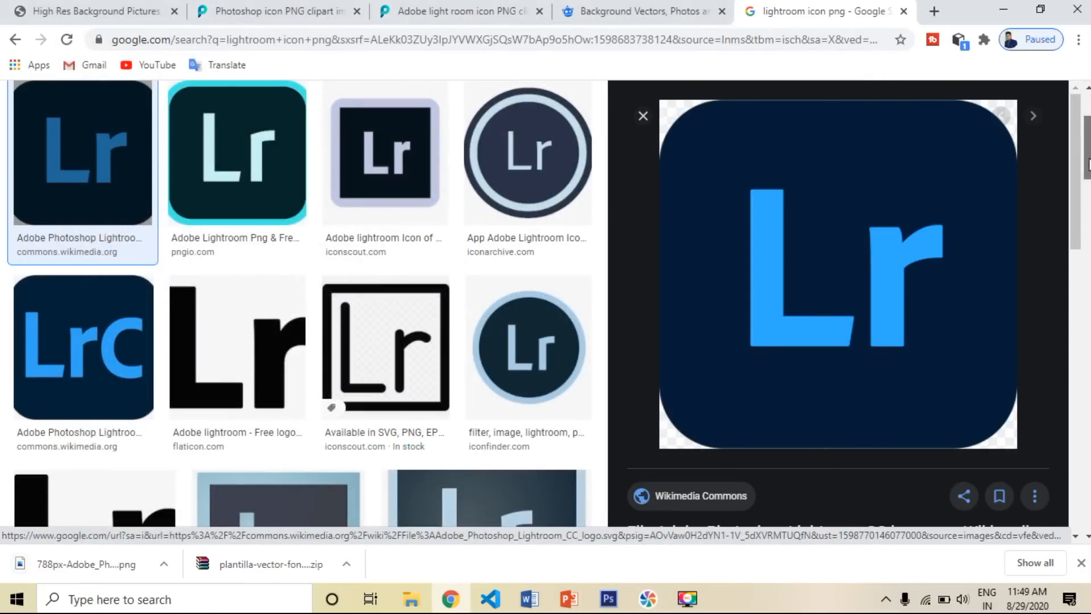
# Step: Search Google Images for "afteraffect icon png"
pyautogui.scroll(3, 1088, 165)
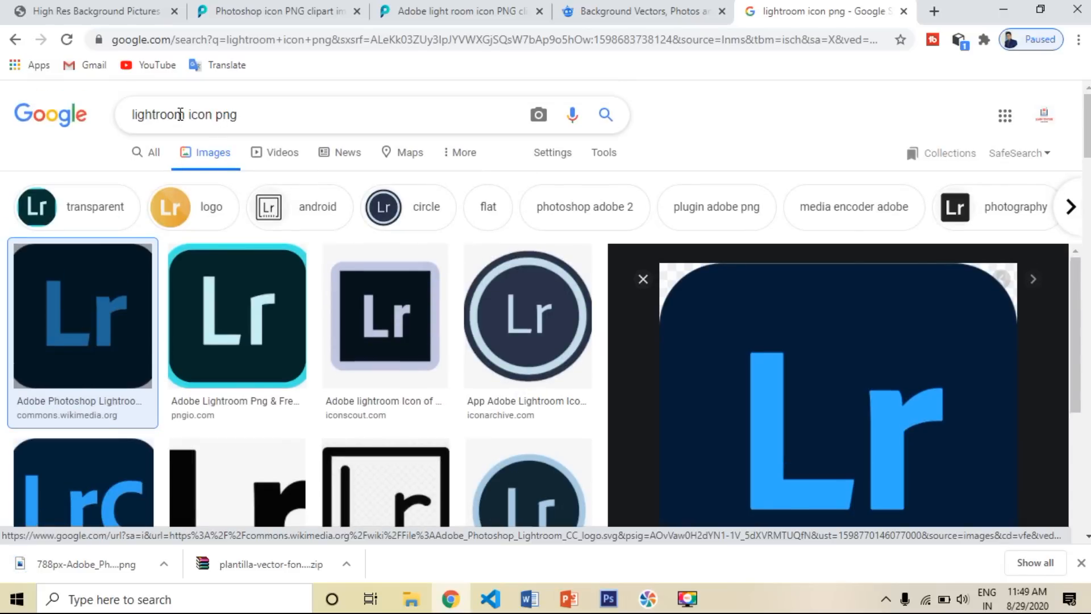
pyautogui.moveTo(187, 116); pyautogui.dragTo(51, 118)
pyautogui.write('afteraffect')
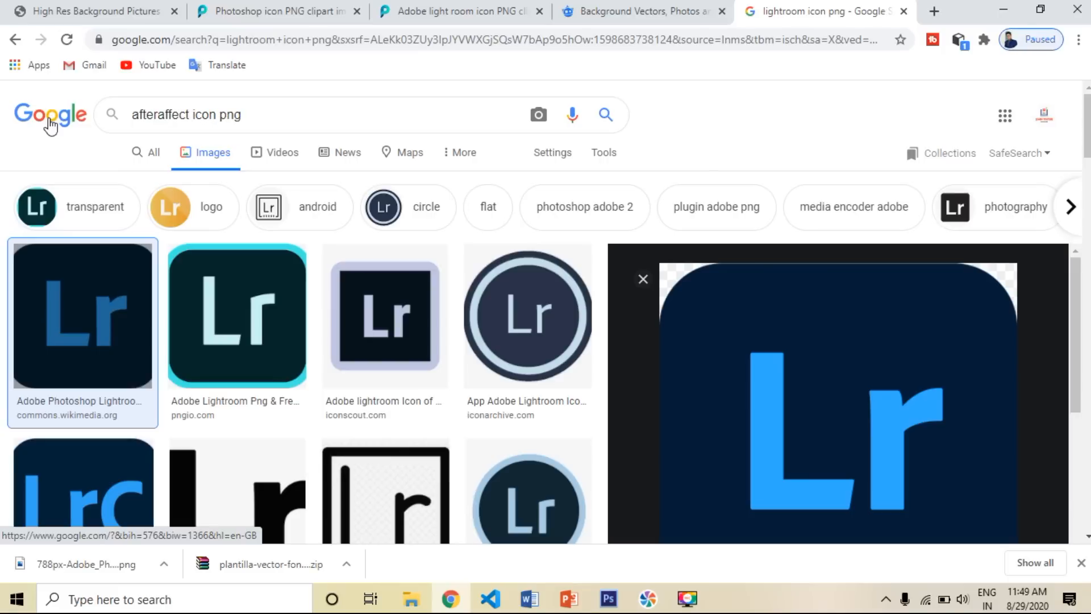
pyautogui.press('Return')
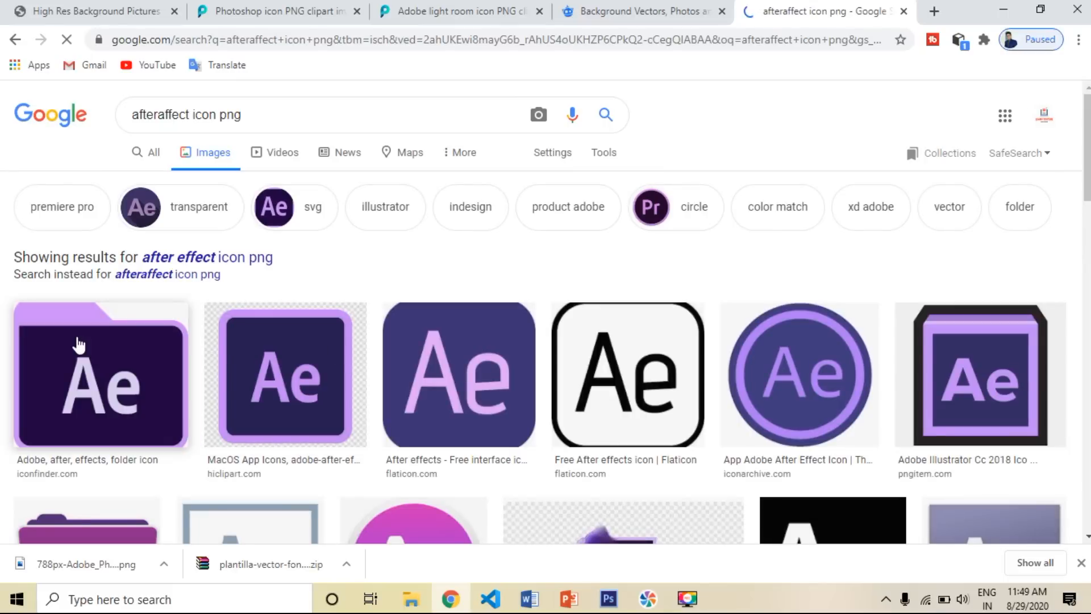
# Step: Save the HiClipart After Effects icon with the purple rounded border to the Desktop as a JPEG image
pyautogui.click(283, 380)
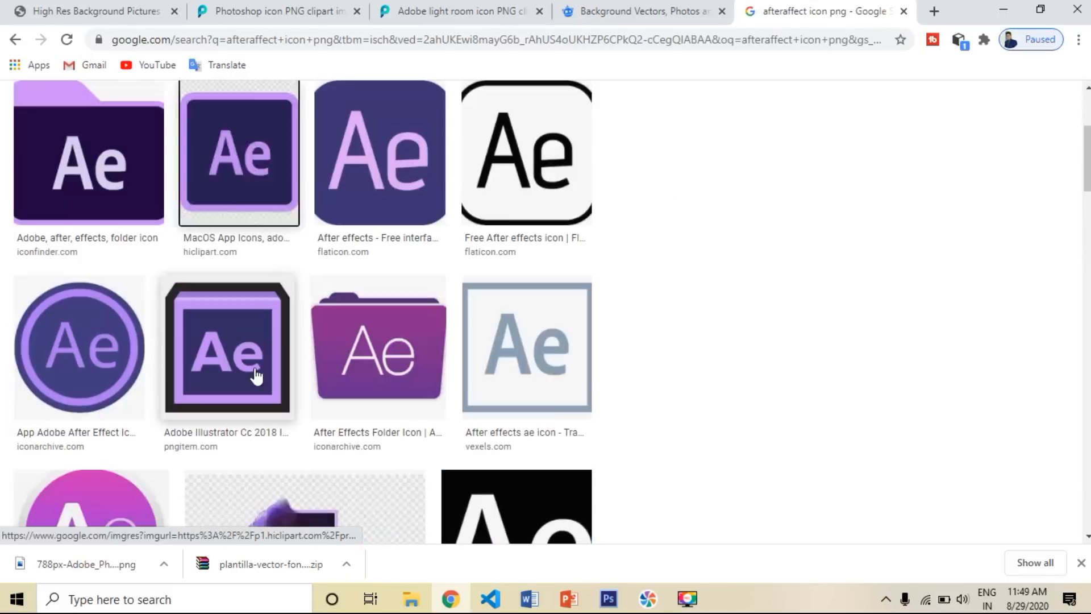
pyautogui.rightClick(773, 376)
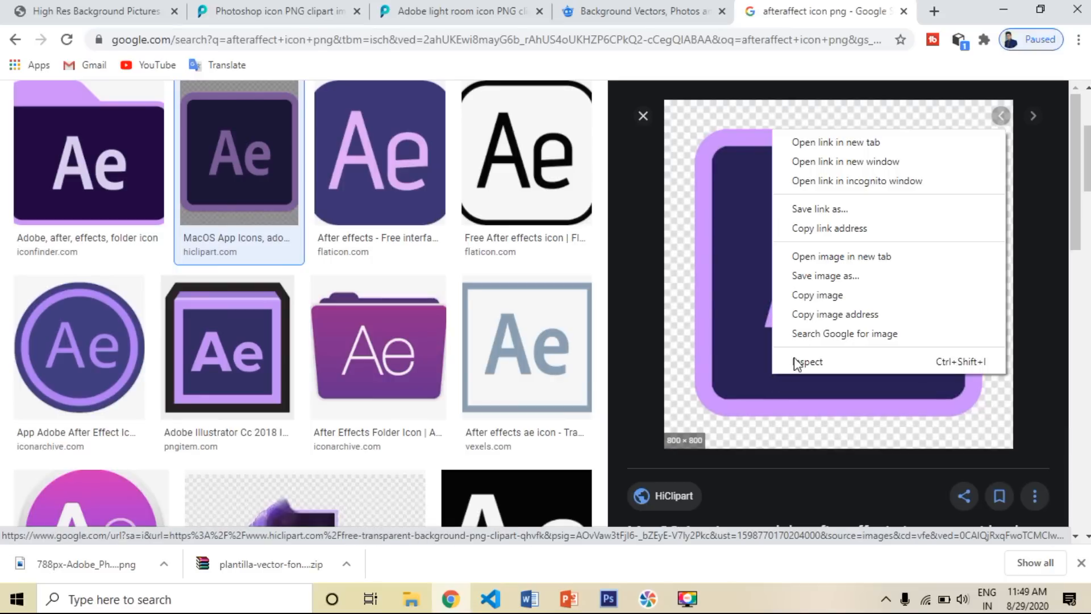
pyautogui.click(838, 276)
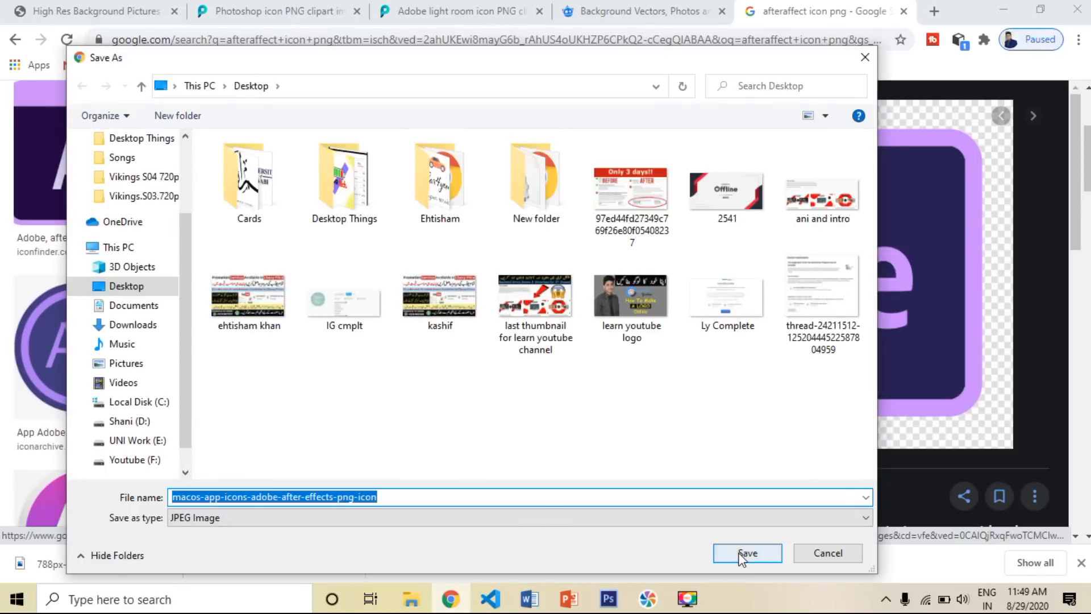
pyautogui.click(746, 553)
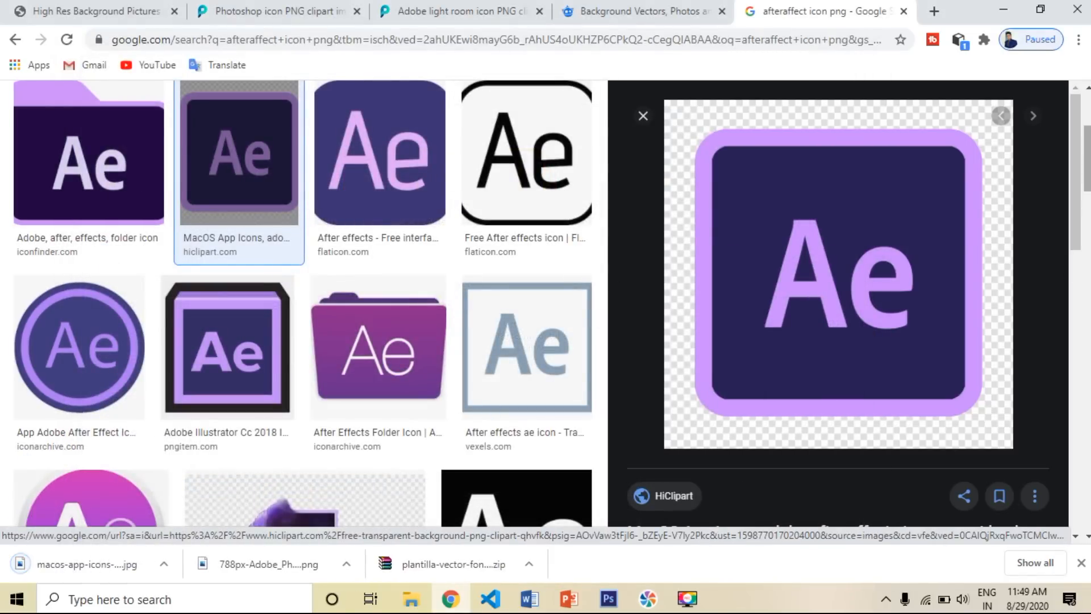
# Step: Search Google Images for "audioaudiction icon png"
pyautogui.scroll(4, 239, 170)
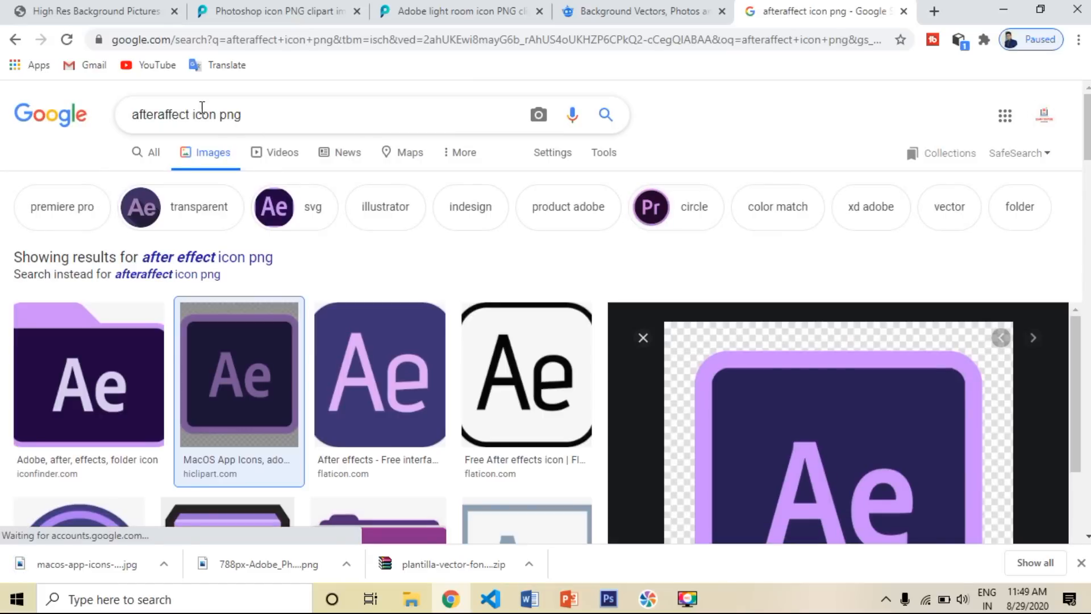
pyautogui.moveTo(189, 115); pyautogui.dragTo(118, 124)
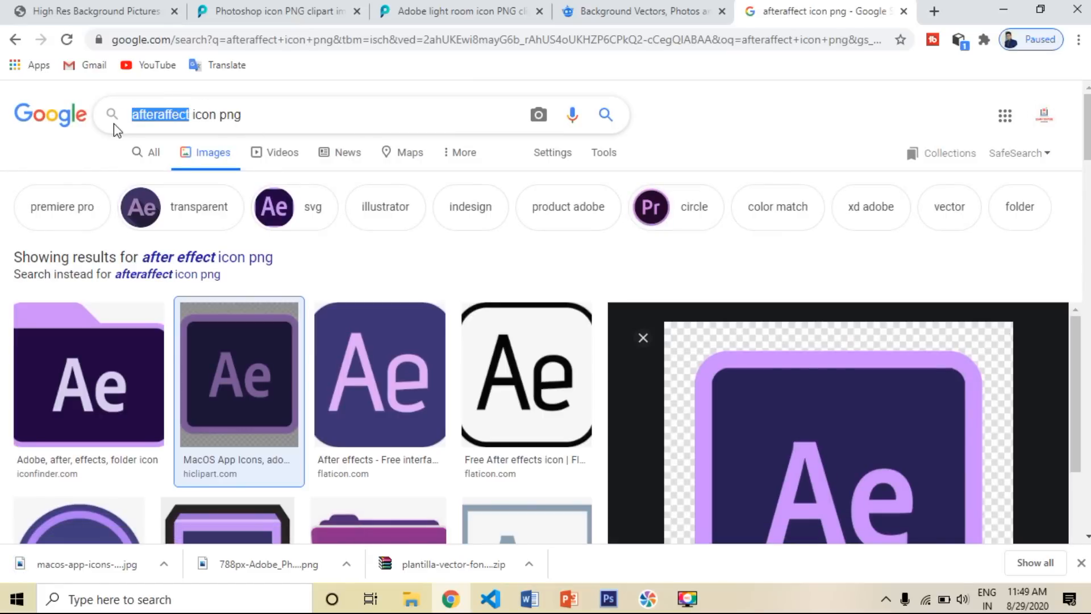
pyautogui.write('audioau')
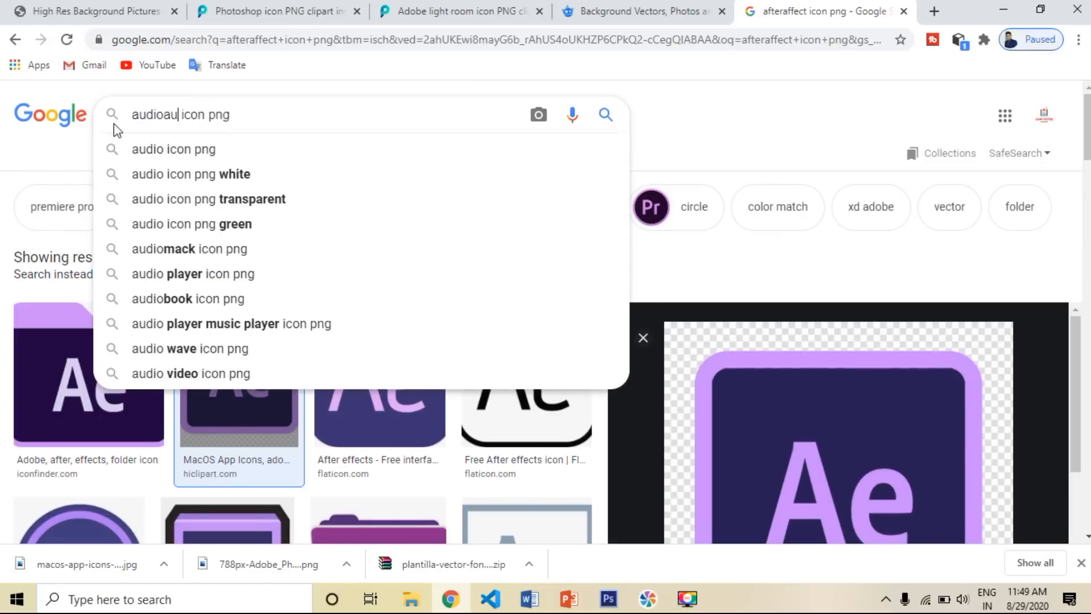
pyautogui.press('Escape')
pyautogui.write('diction')
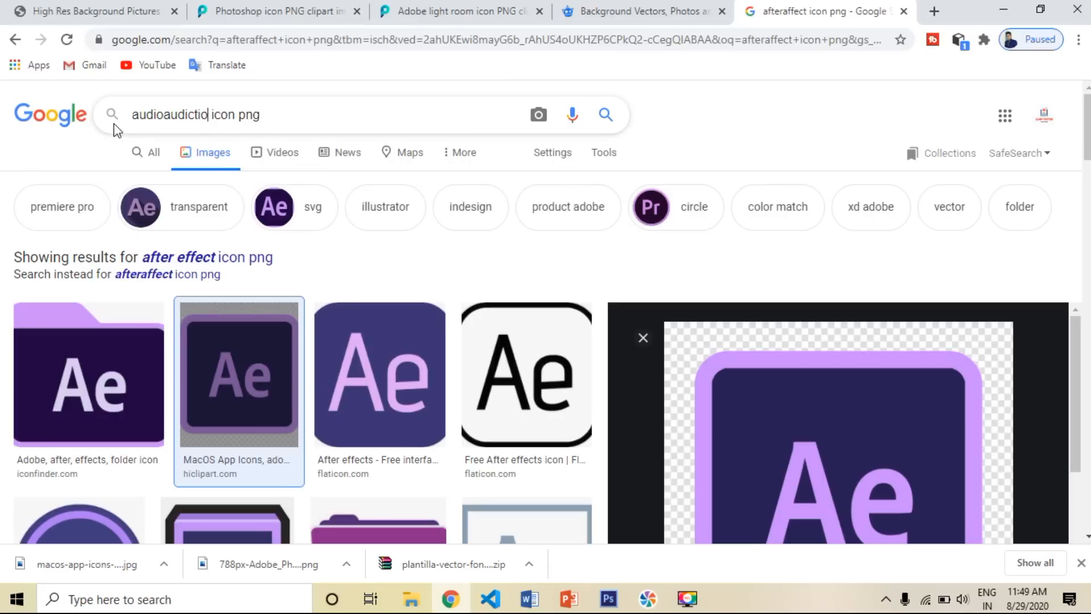
pyautogui.press('Return')
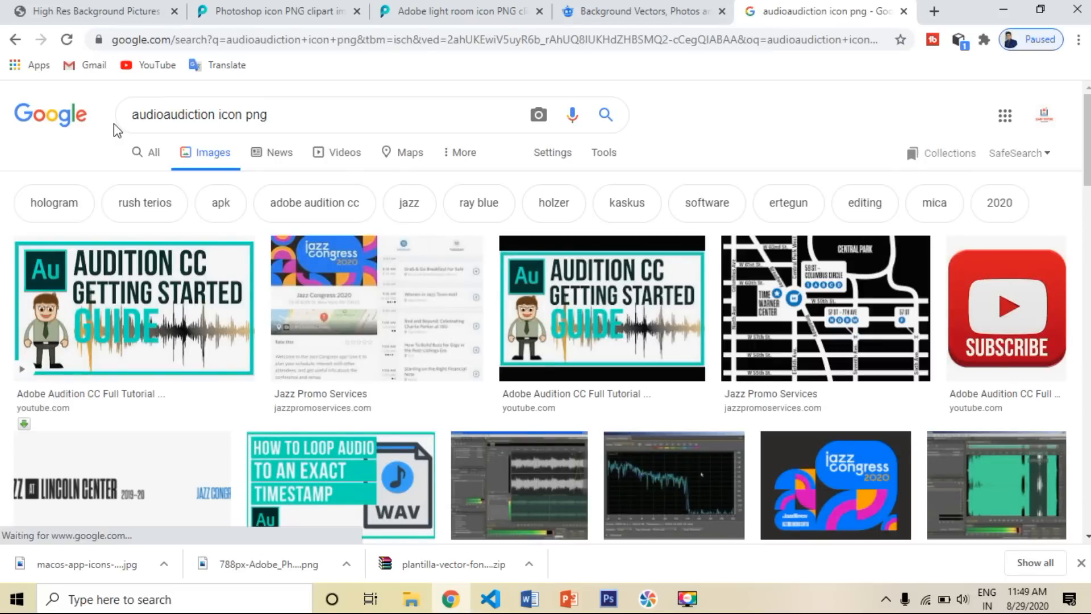
# Step: Correct the image search to "audiction icon png"
pyautogui.click(168, 116)
pyautogui.press('BackSpace')
pyautogui.press('BackSpace')
pyautogui.press('BackSpace')
pyautogui.press('BackSpace')
pyautogui.press('BackSpace')
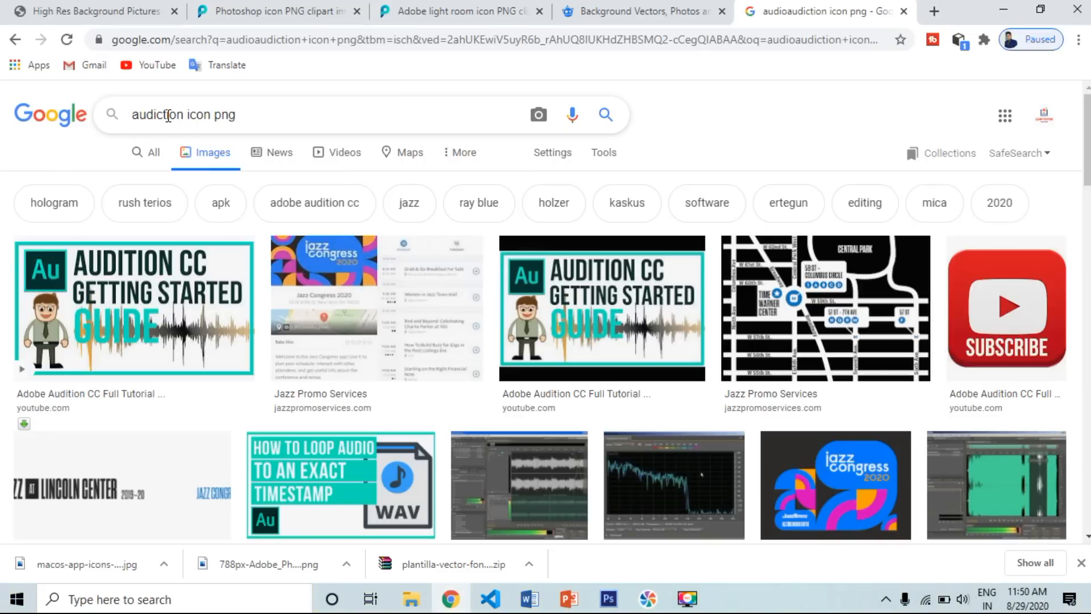
pyautogui.press('Return')
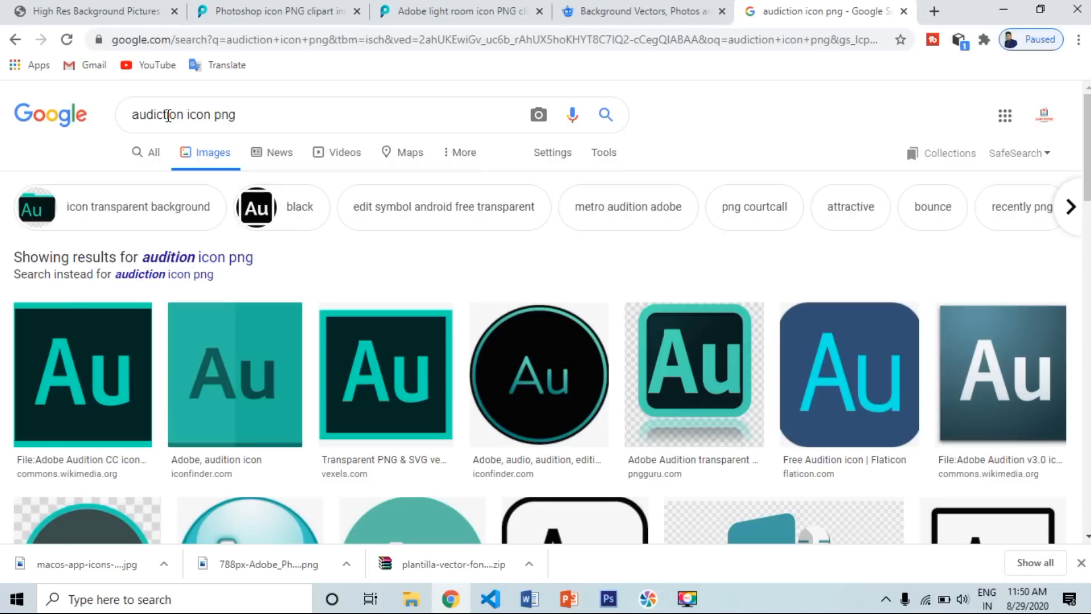
# Step: Preview the PNGGuru Adobe Audition icon with the reflection and look through the other Audition icon results
pyautogui.click(663, 397)
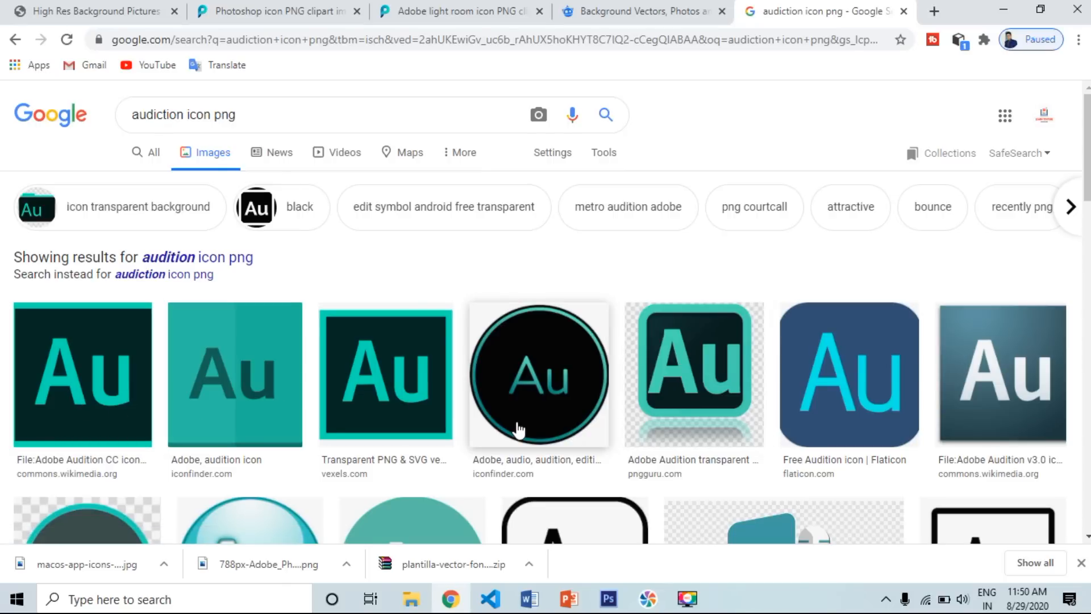
pyautogui.click(666, 409)
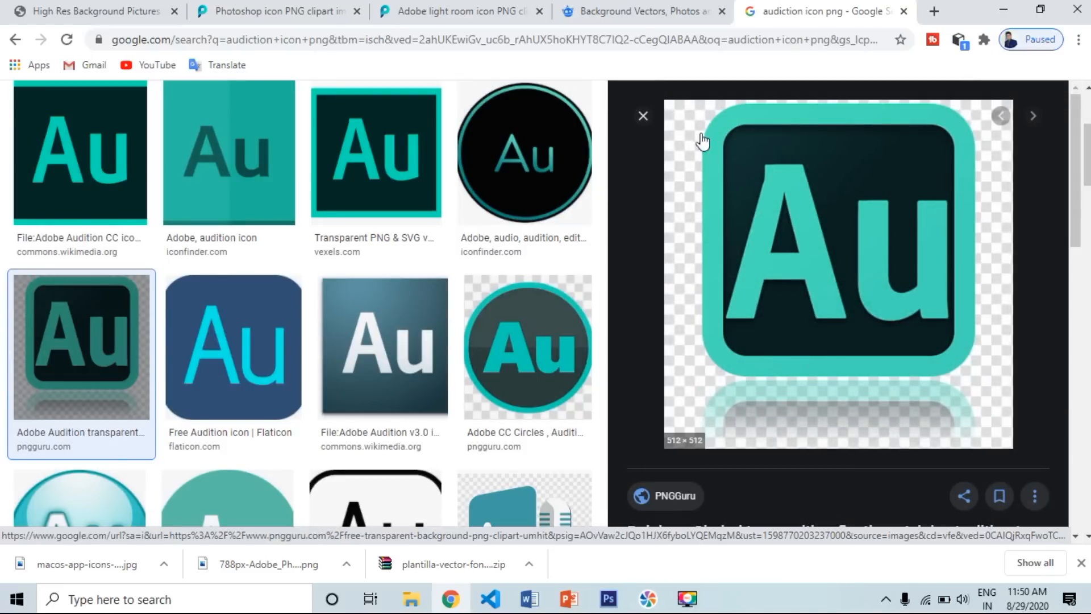
pyautogui.click(644, 117)
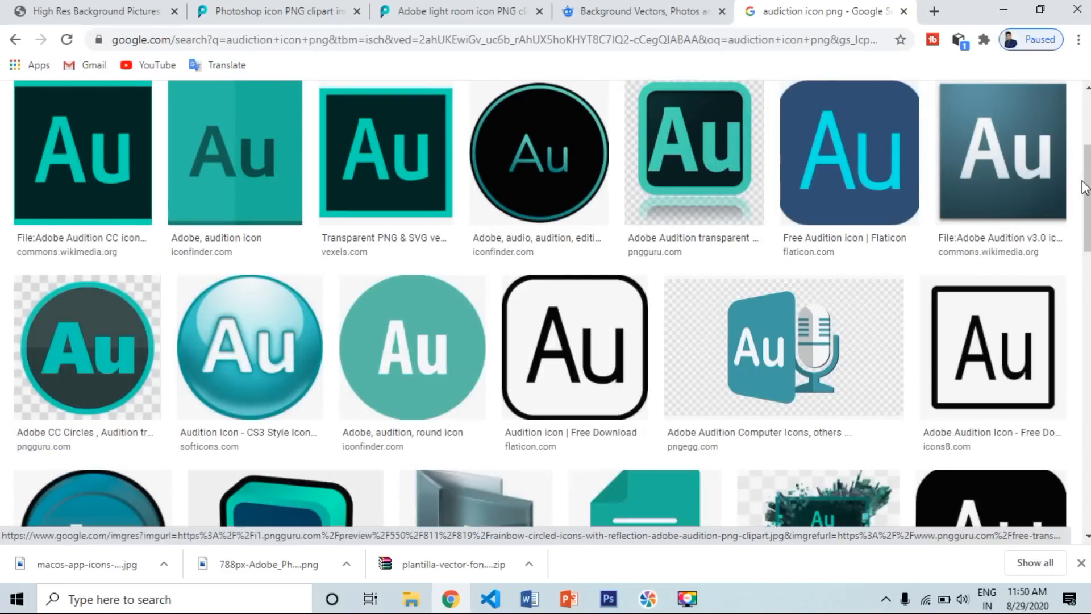
pyautogui.scroll(-2, 1088, 205)
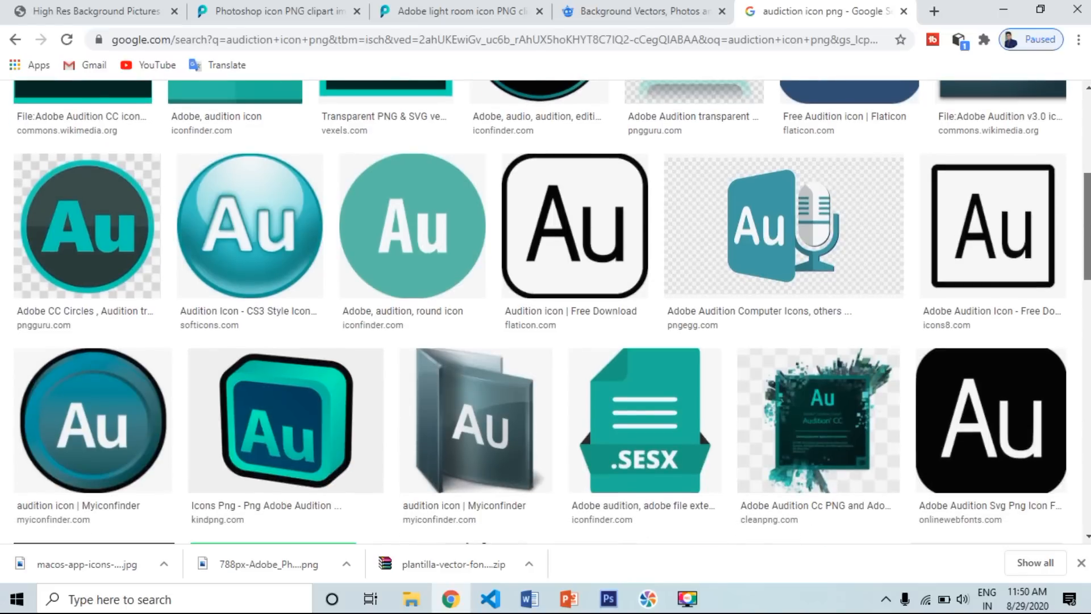
pyautogui.scroll(-3, 551, 312)
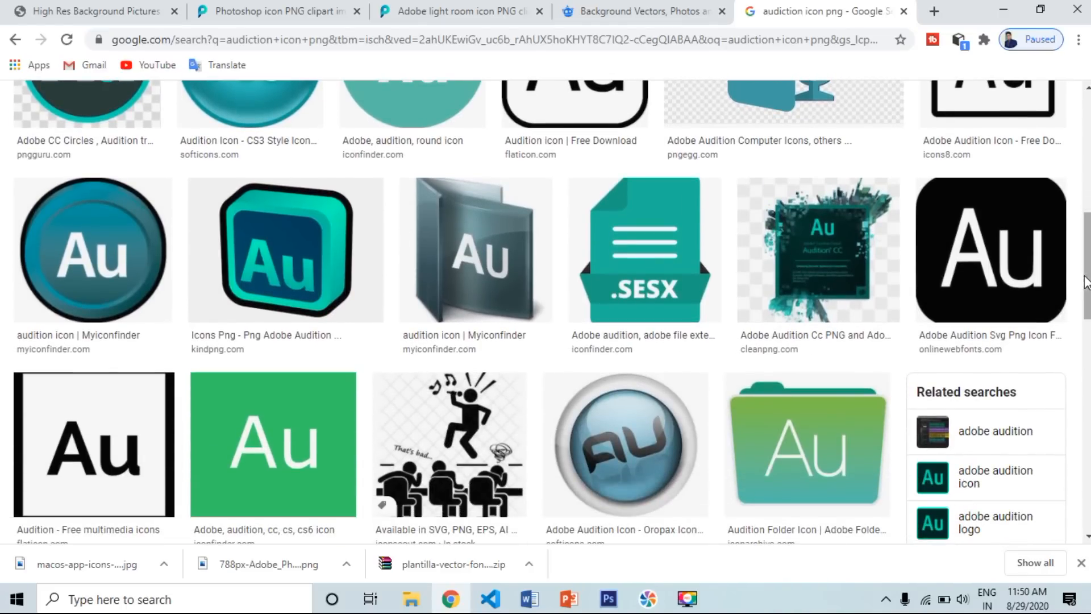
pyautogui.scroll(5, 1085, 281)
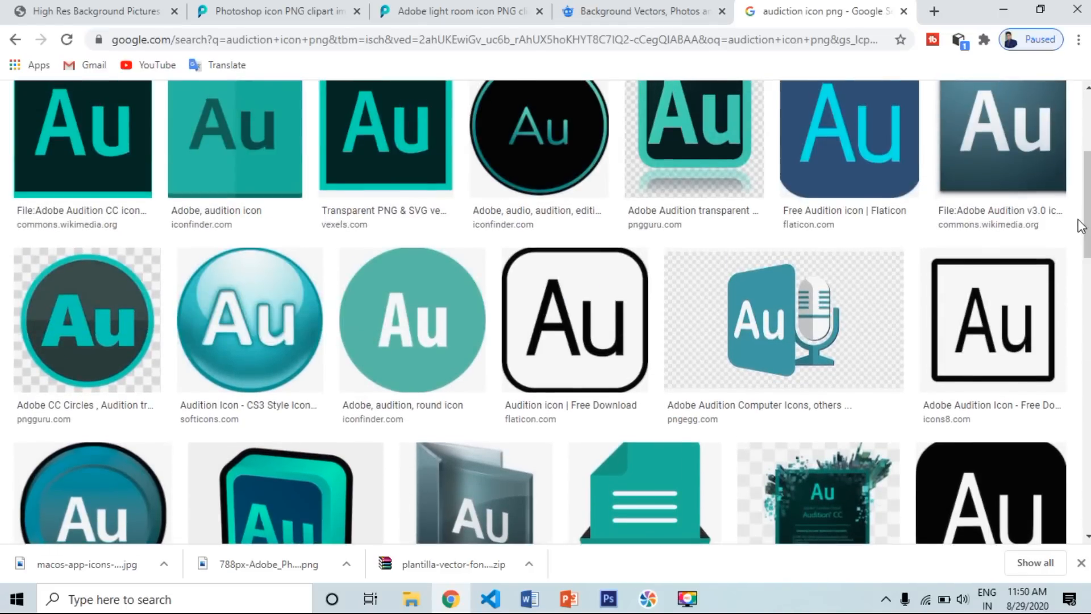
# Step: Save the Adobe Audition CC icon from Wikimedia Commons to the Desktop as a PNG image
pyautogui.click(111, 100)
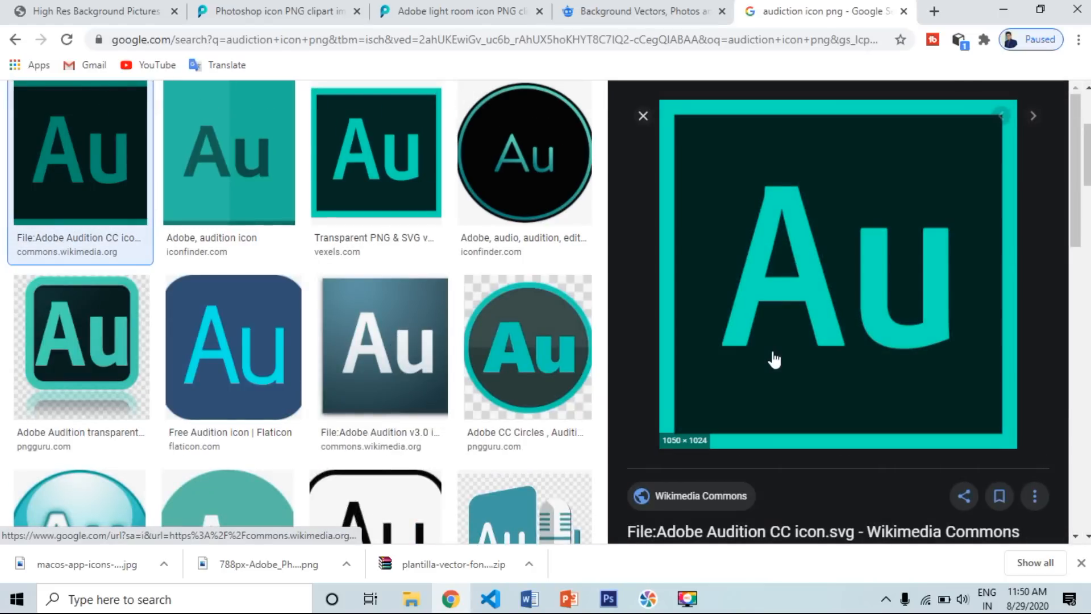
pyautogui.rightClick(772, 351)
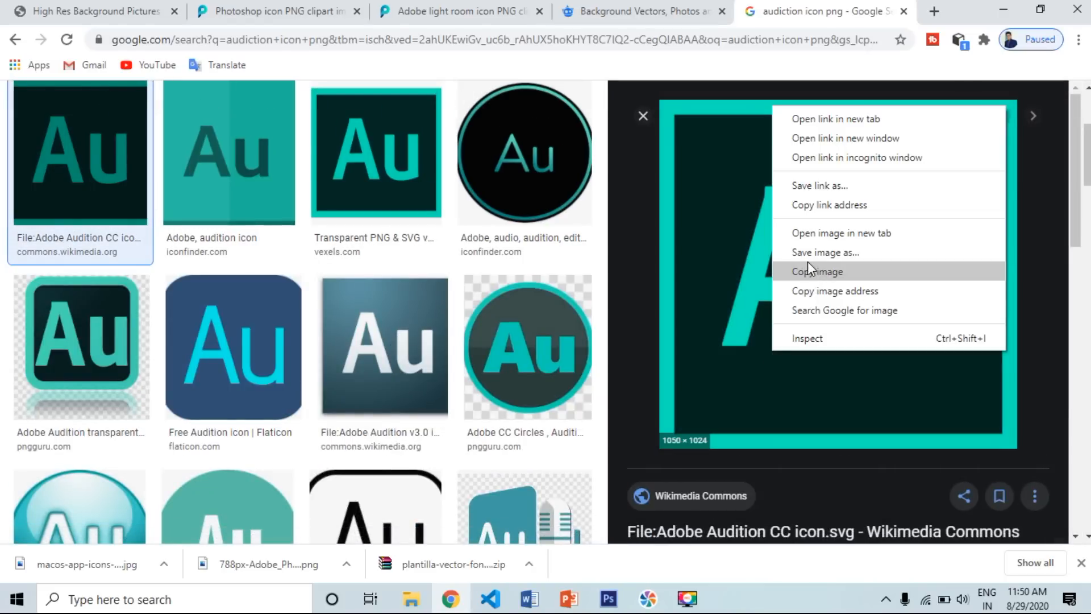
pyautogui.click(829, 249)
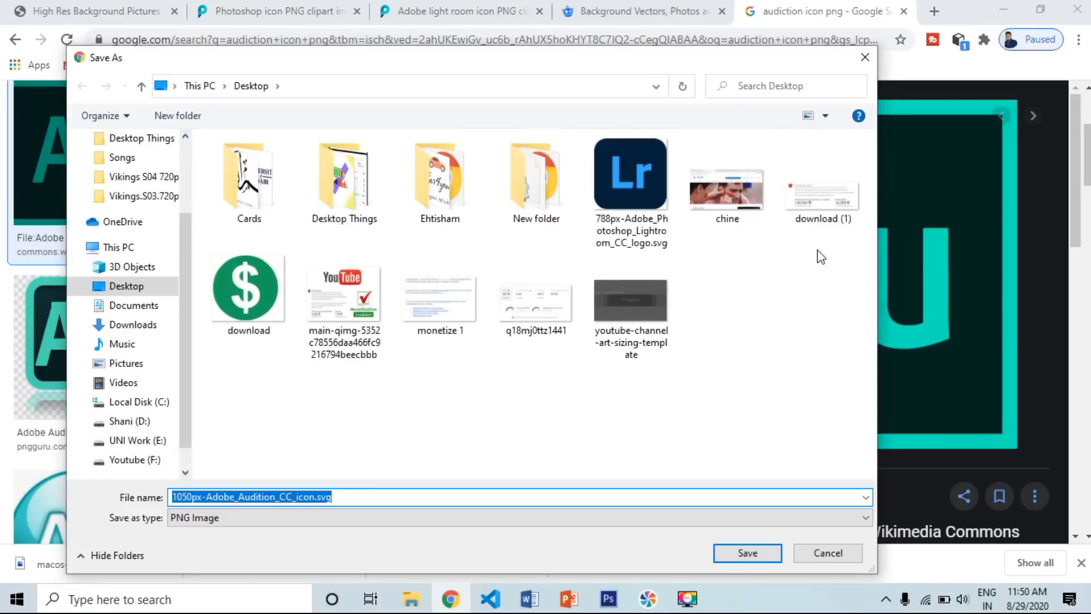
pyautogui.click(742, 553)
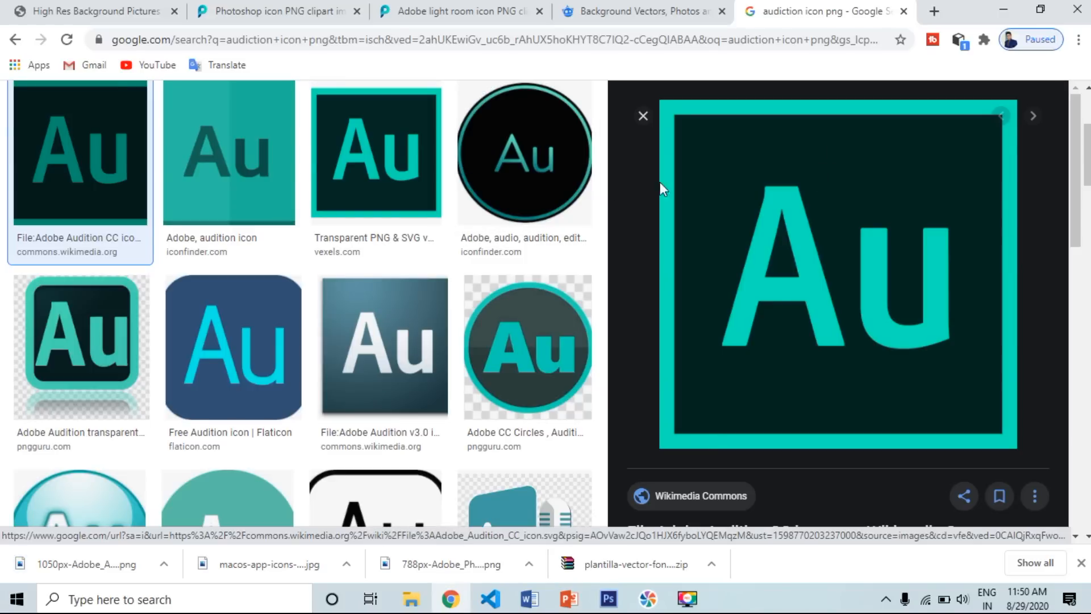
# Step: Search Google Images for "premiere pro icon png"
pyautogui.scroll(4, 1064, 169)
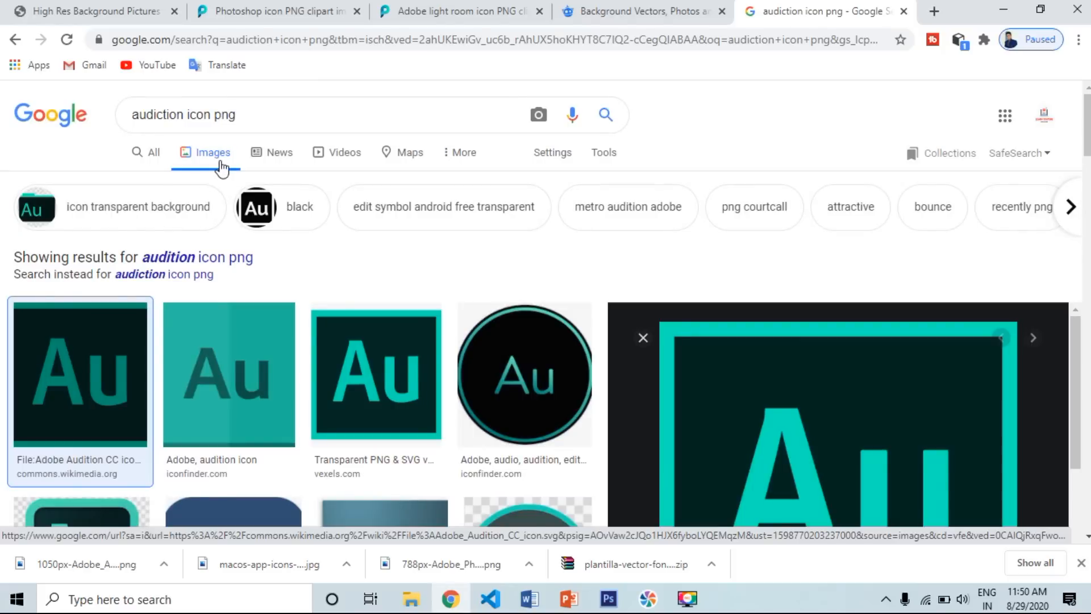
pyautogui.tripleClick(184, 113)
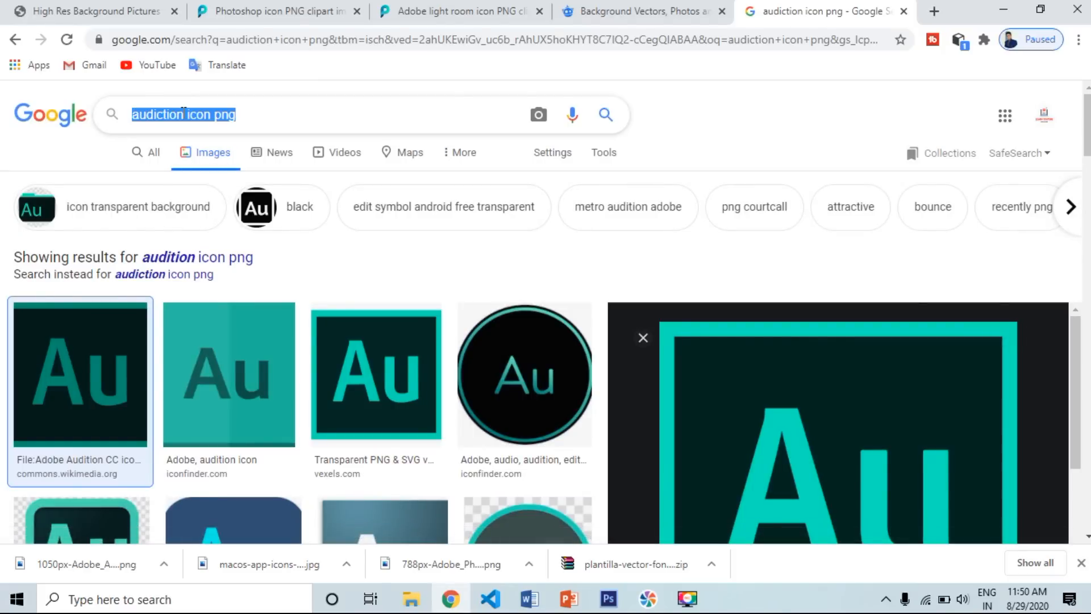
pyautogui.click(183, 114)
pyautogui.press('BackSpace')
pyautogui.press('BackSpace')
pyautogui.press('BackSpace')
pyautogui.press('BackSpace')
pyautogui.press('BackSpace')
pyautogui.press('BackSpace')
pyautogui.press('BackSpace')
pyautogui.press('BackSpace')
pyautogui.press('BackSpace')
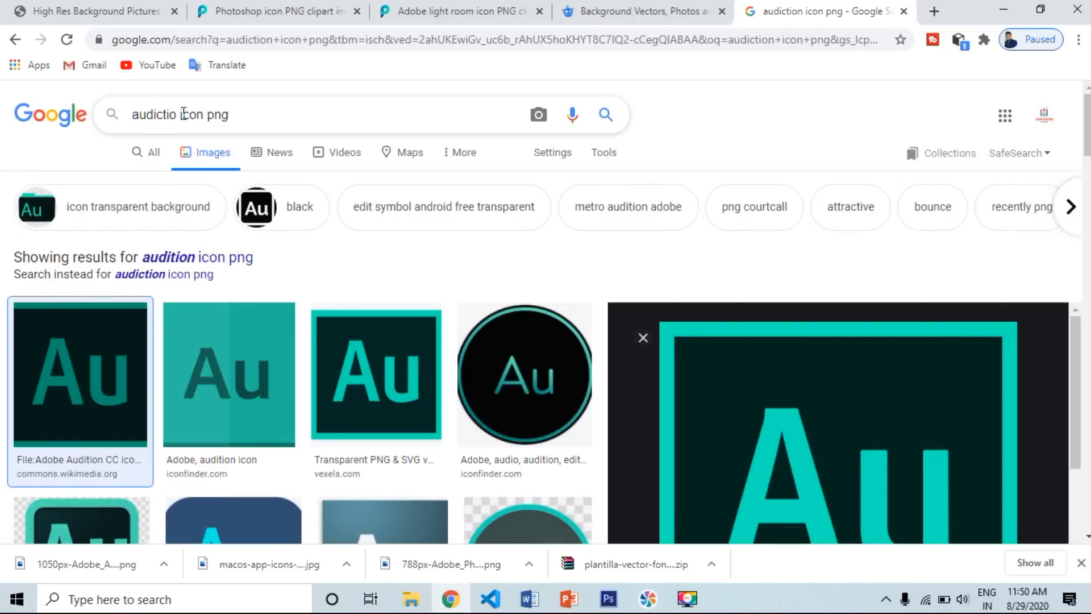
pyautogui.write('premier')
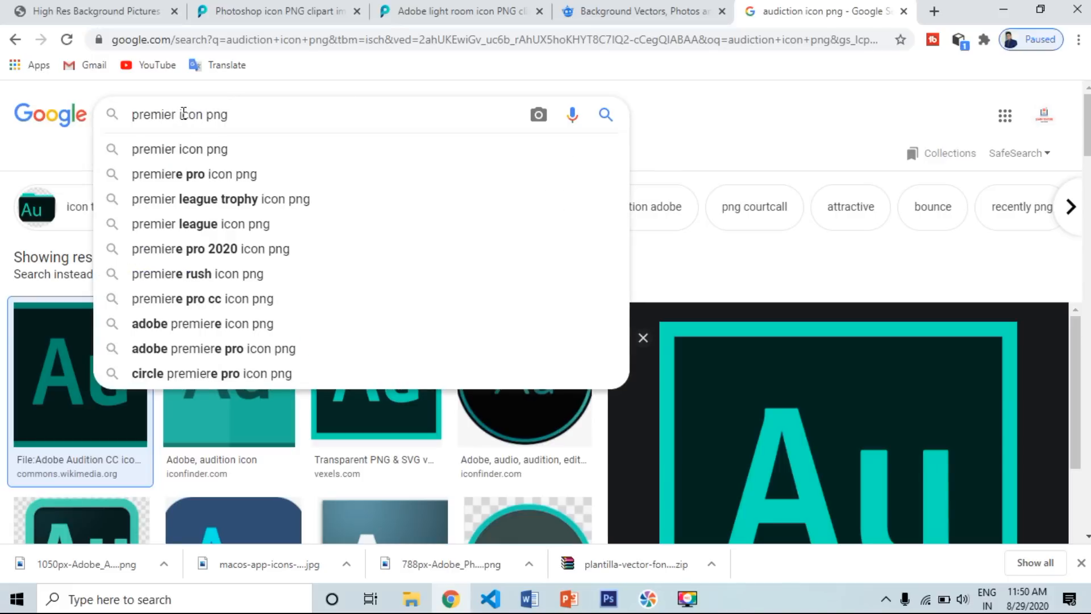
pyautogui.press('Down')
pyautogui.press('Down')
pyautogui.press('Return')
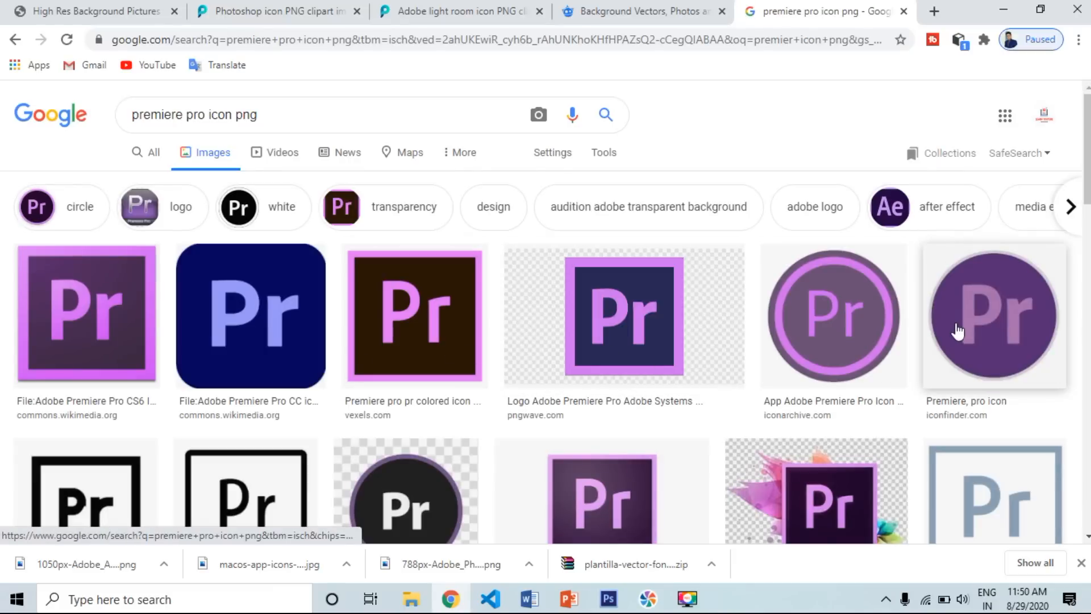
# Step: Save the transparent Adobe Premiere Pro logo from PNGWave to the Desktop as a PNG image
pyautogui.click(641, 335)
pyautogui.rightClick(766, 293)
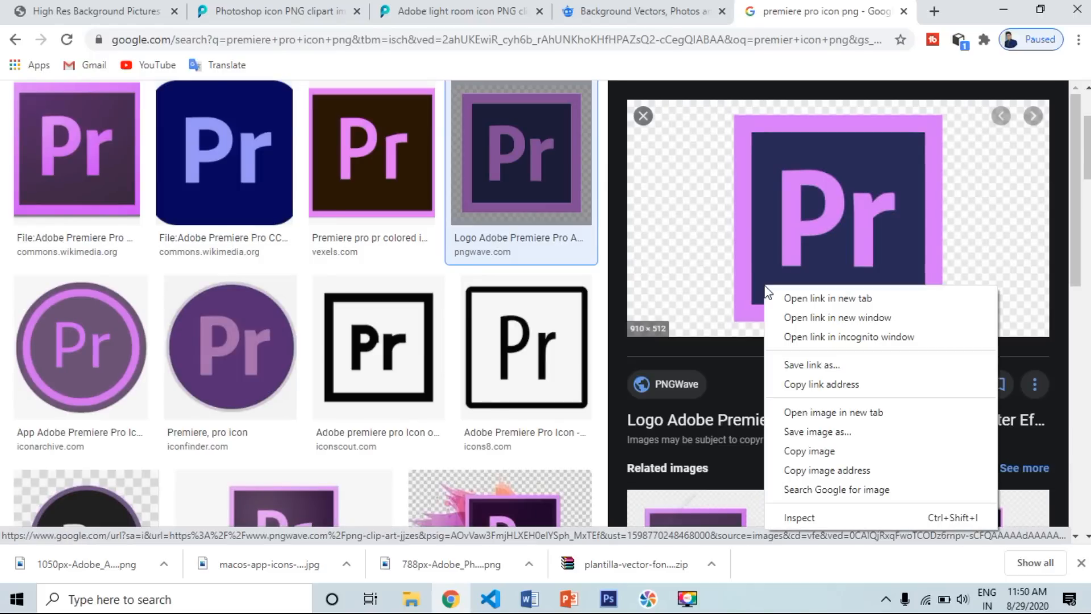
pyautogui.click(840, 432)
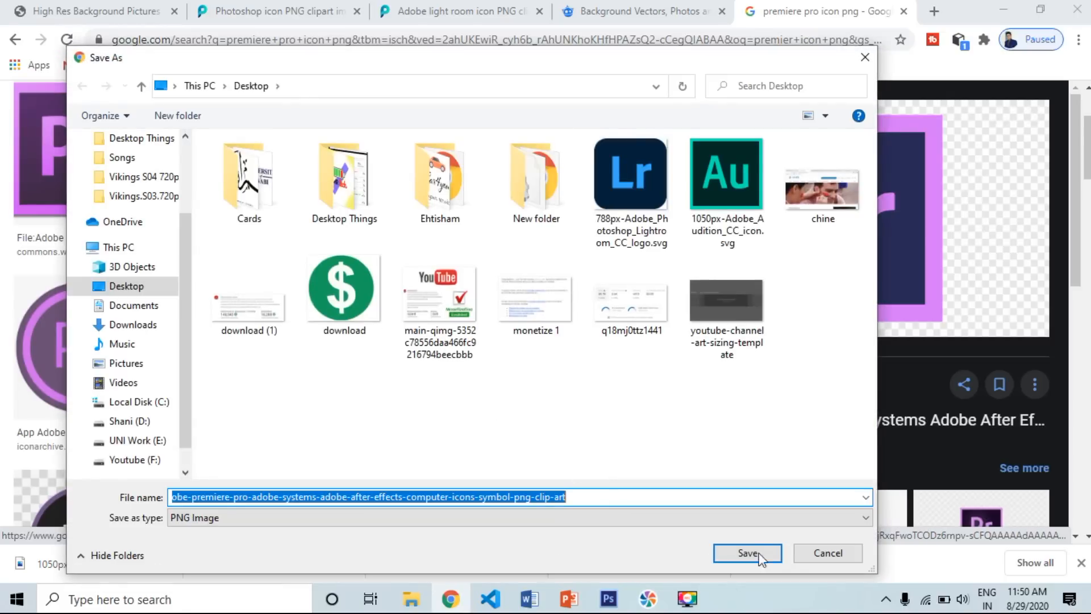
pyautogui.click(736, 549)
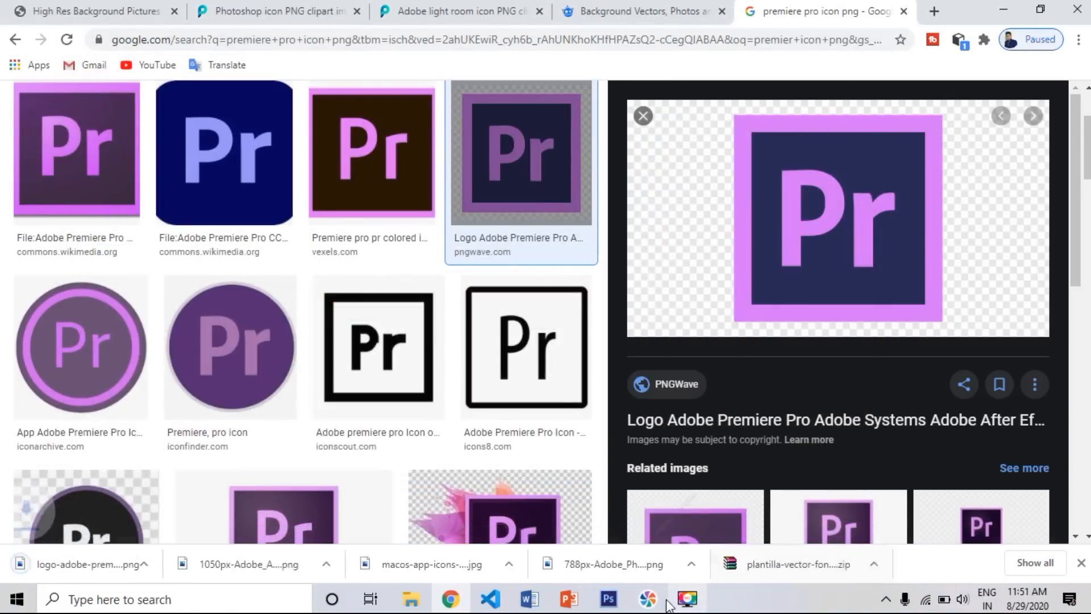
# Step: Switch to Photoshop and open the downloaded Adobe Photoshop Lightroom CC logo from the Desktop
pyautogui.click(607, 598)
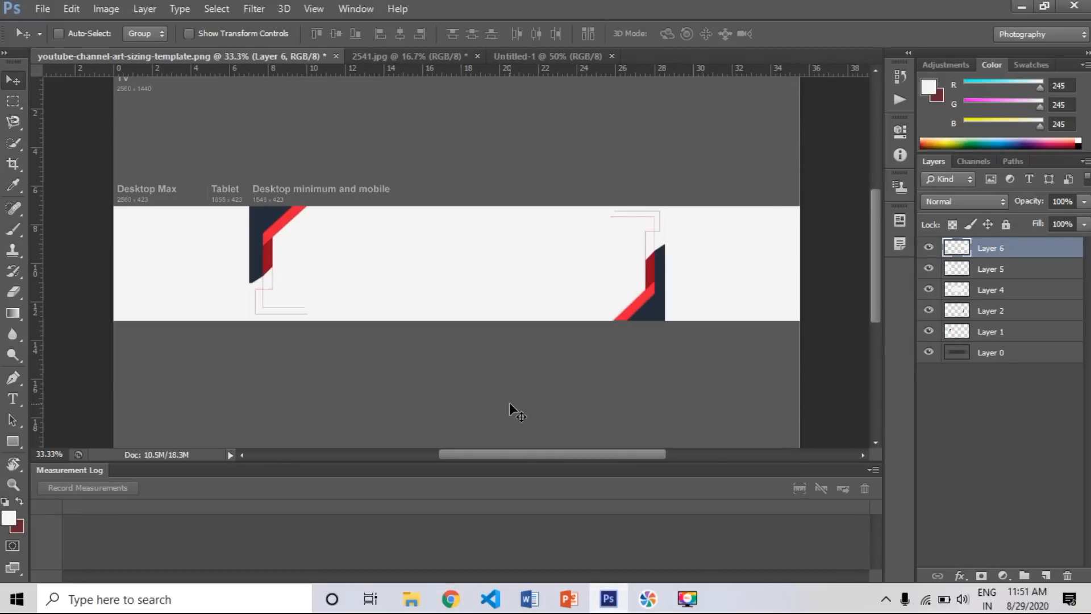
pyautogui.hotkey('ctrl', 'o')
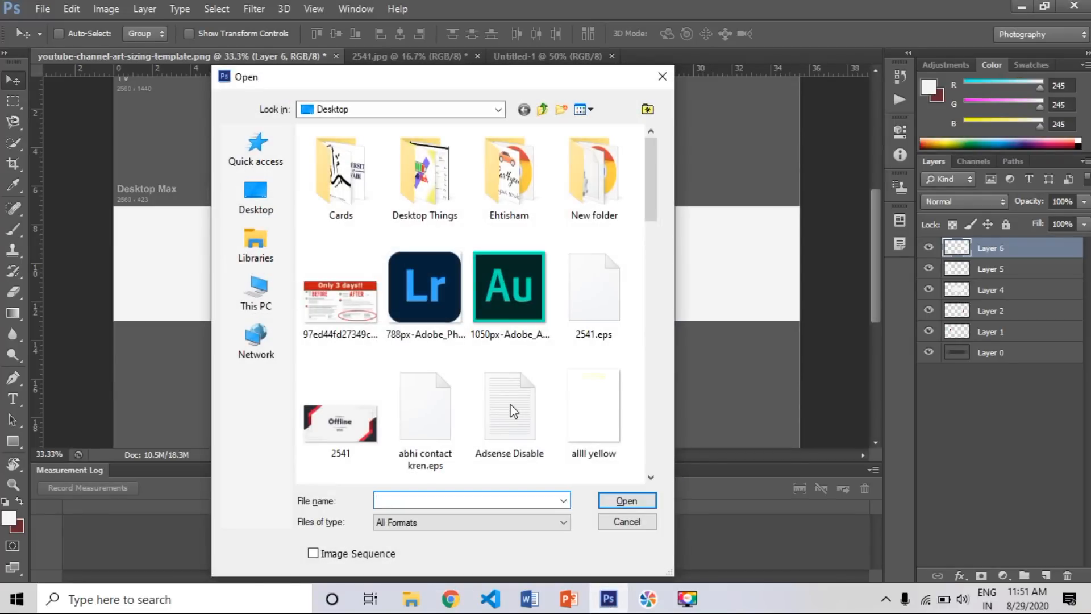
pyautogui.click(434, 320)
pyautogui.doubleClick(434, 319)
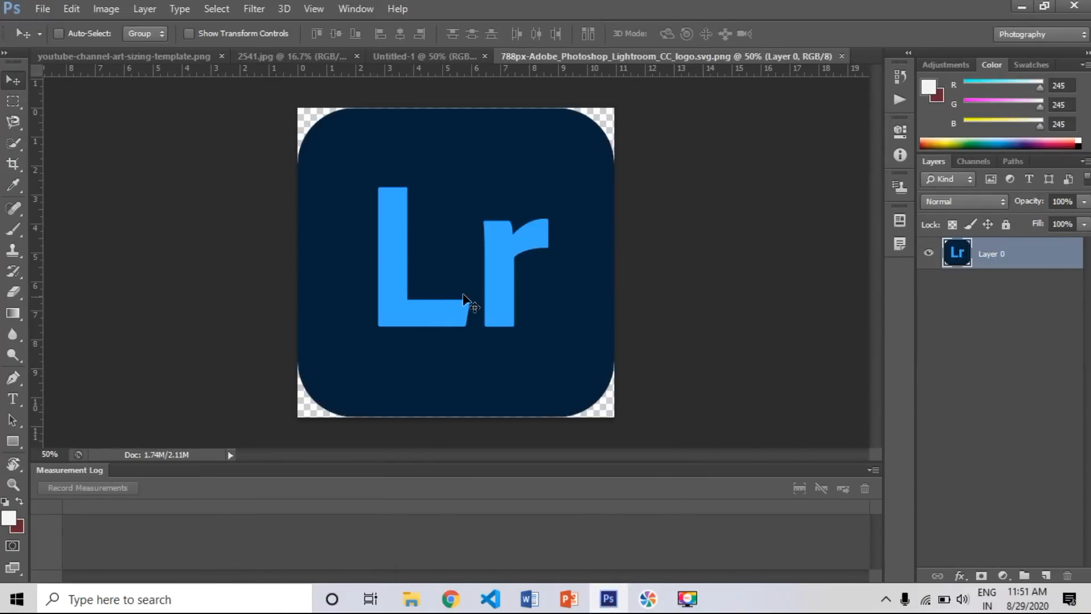
# Step: Copy the Lightroom logo into the channel art banner, scale it to about 21%, and position it inside the off-white strip
pyautogui.moveTo(464, 300); pyautogui.dragTo(396, 286)
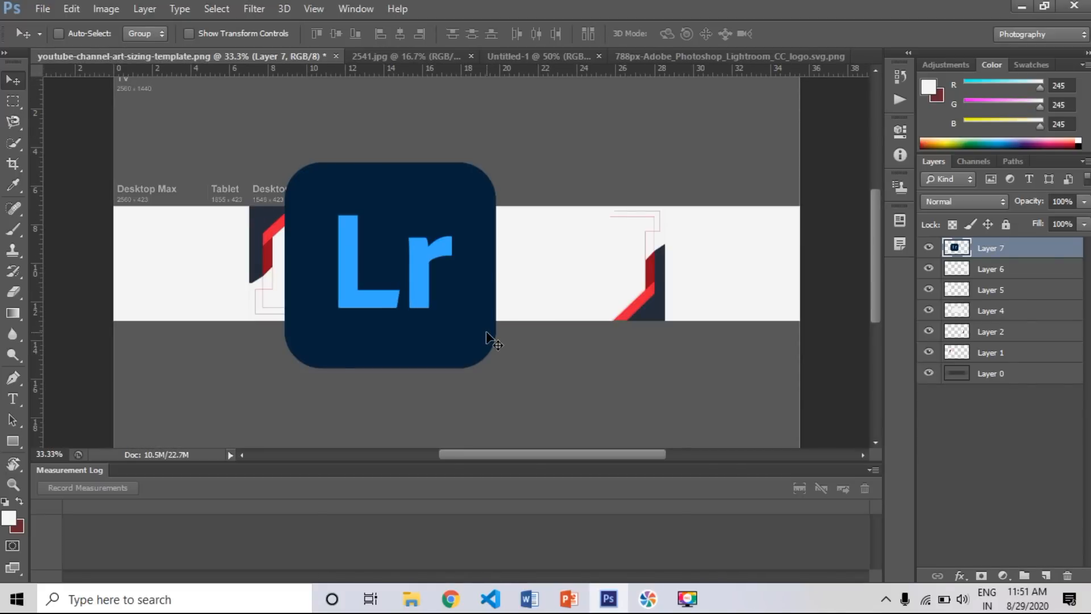
pyautogui.hotkey('ctrl', 't')
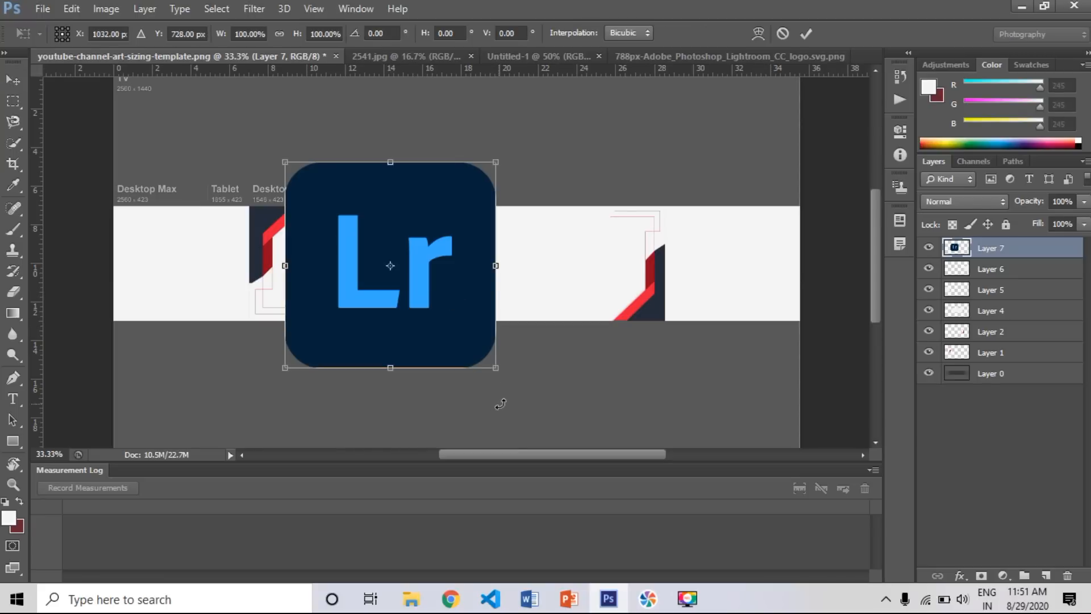
pyautogui.moveTo(492, 368); pyautogui.dragTo(329, 208)
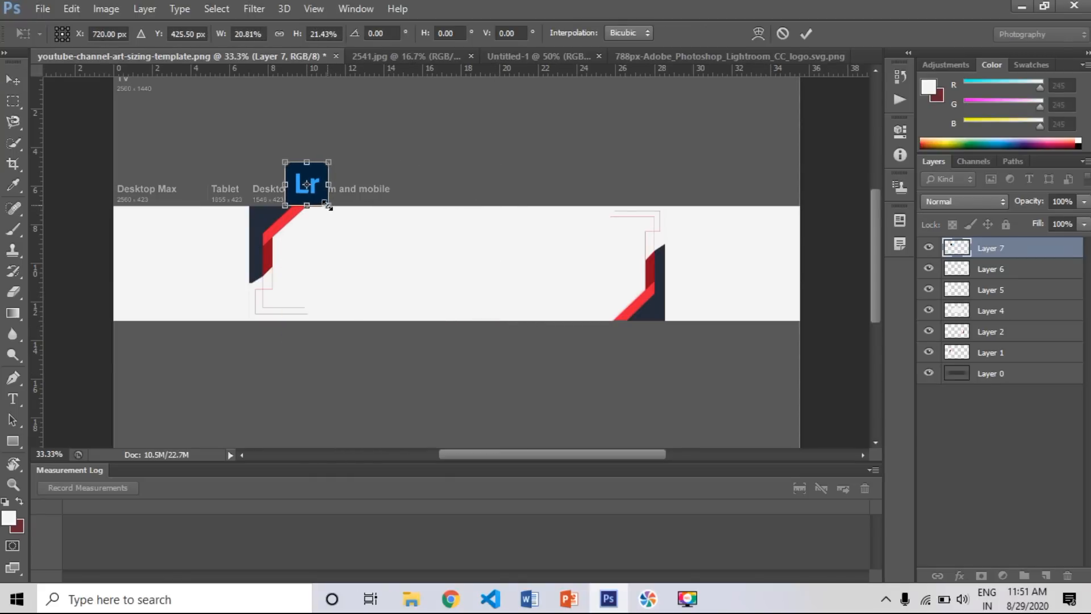
pyautogui.press('Return')
pyautogui.moveTo(385, 276); pyautogui.dragTo(395, 307)
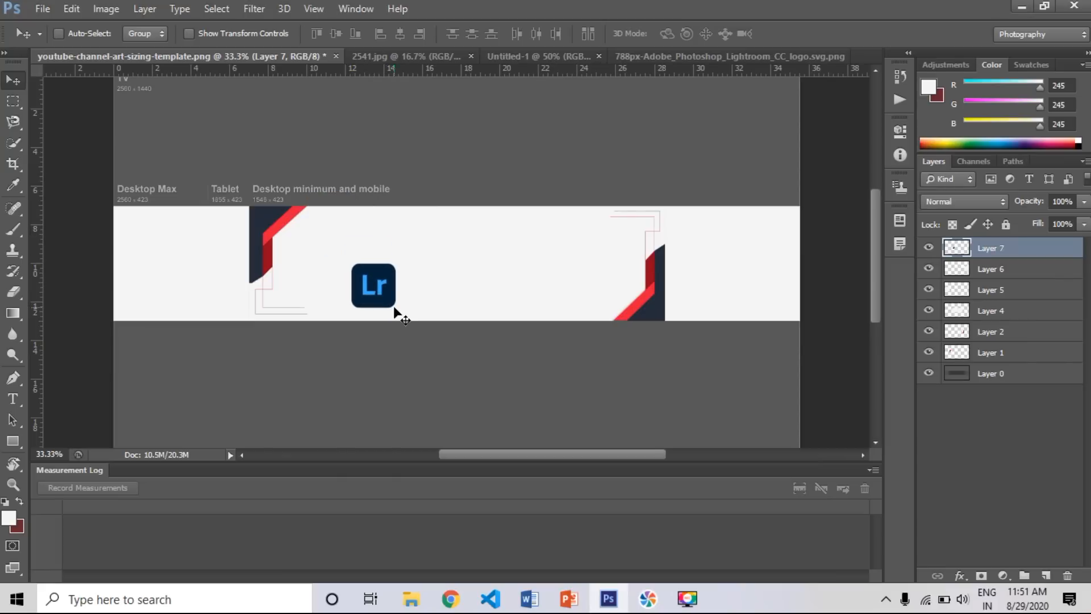
# Step: Shrink the Lightroom icon further and place it near the lower edge of the banner strip
pyautogui.hotkey('ctrl', '+')
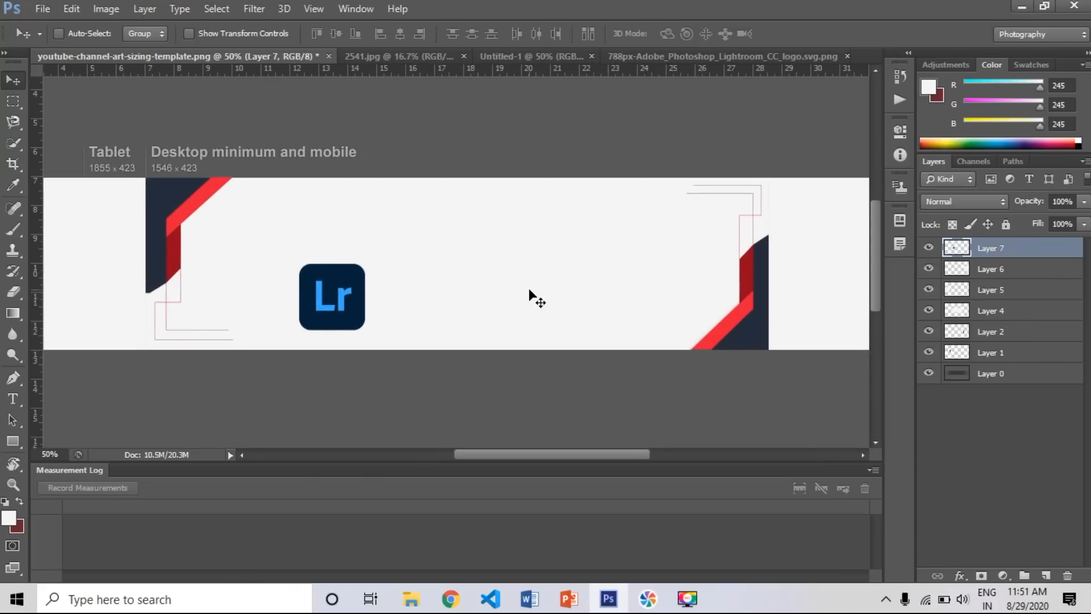
pyautogui.hotkey('ctrl', '+')
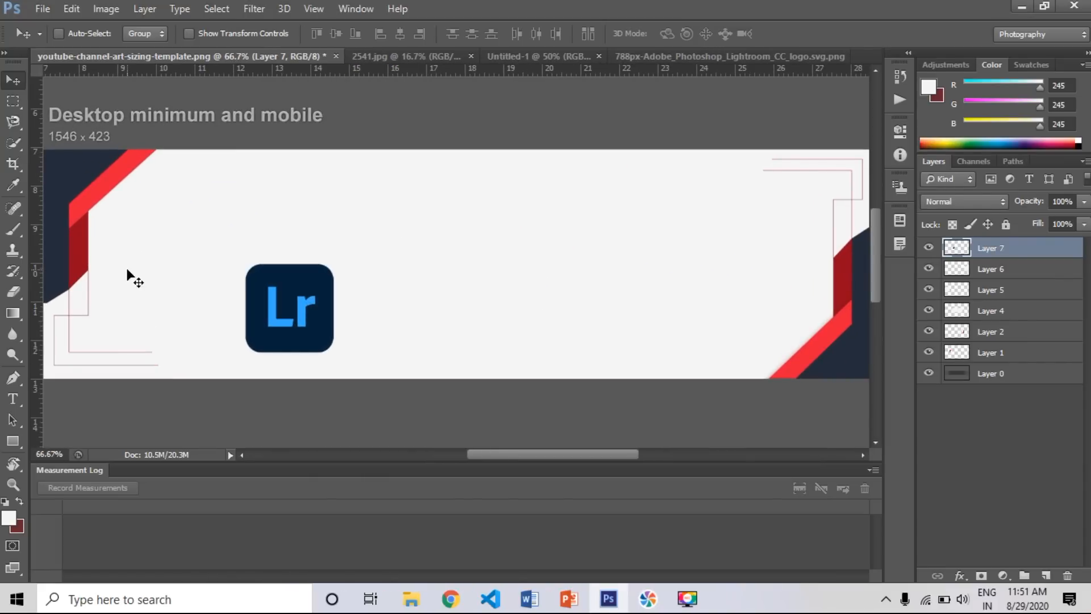
pyautogui.hotkey('ctrl', 't')
pyautogui.moveTo(336, 356); pyautogui.dragTo(305, 337)
pyautogui.press('Return')
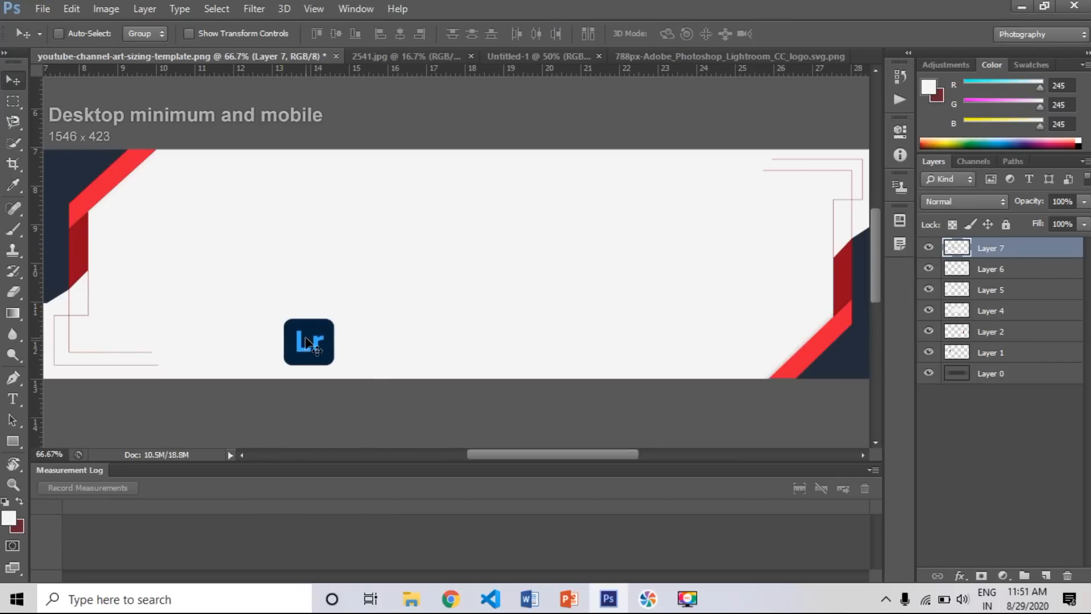
# Step: Close 2541.jpg without saving, along with the Untitled-1 and Lightroom logo documents, keeping only the banner open
pyautogui.click(428, 56)
pyautogui.click(437, 57)
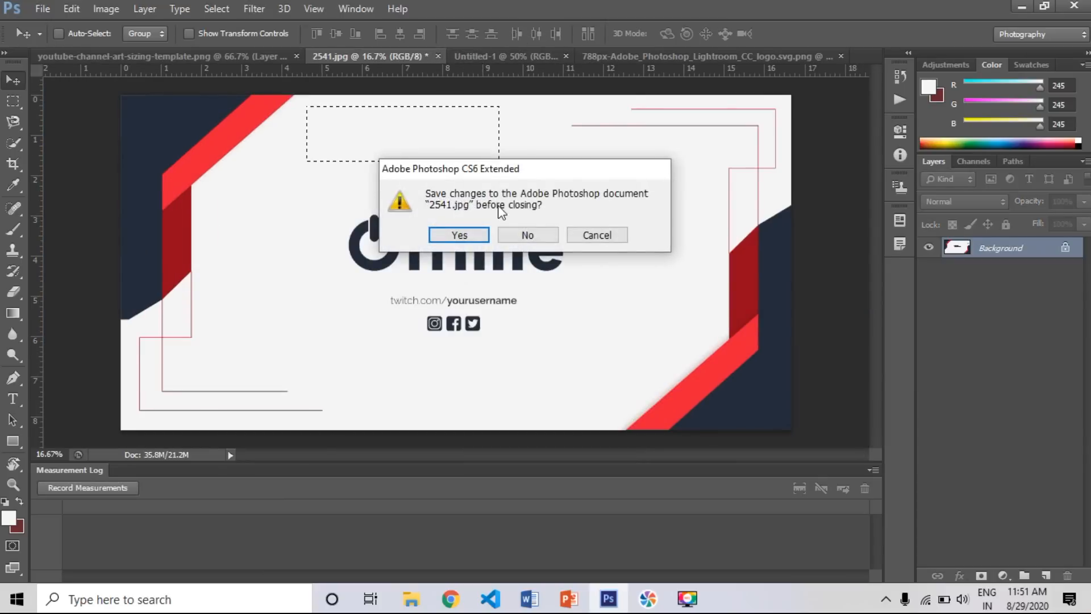
pyautogui.click(507, 238)
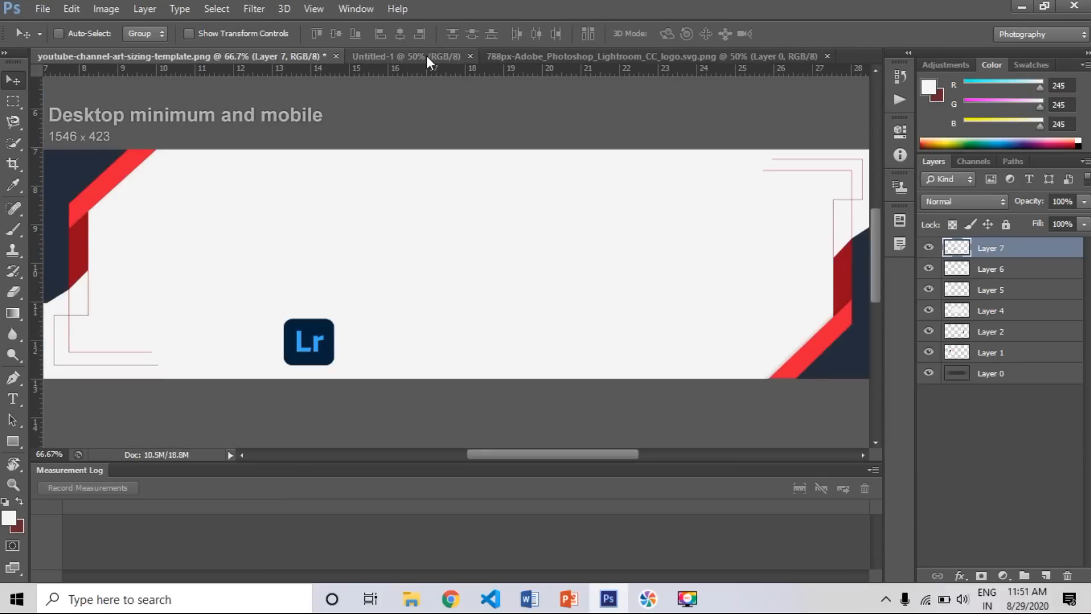
pyautogui.click(426, 55)
pyautogui.click(470, 57)
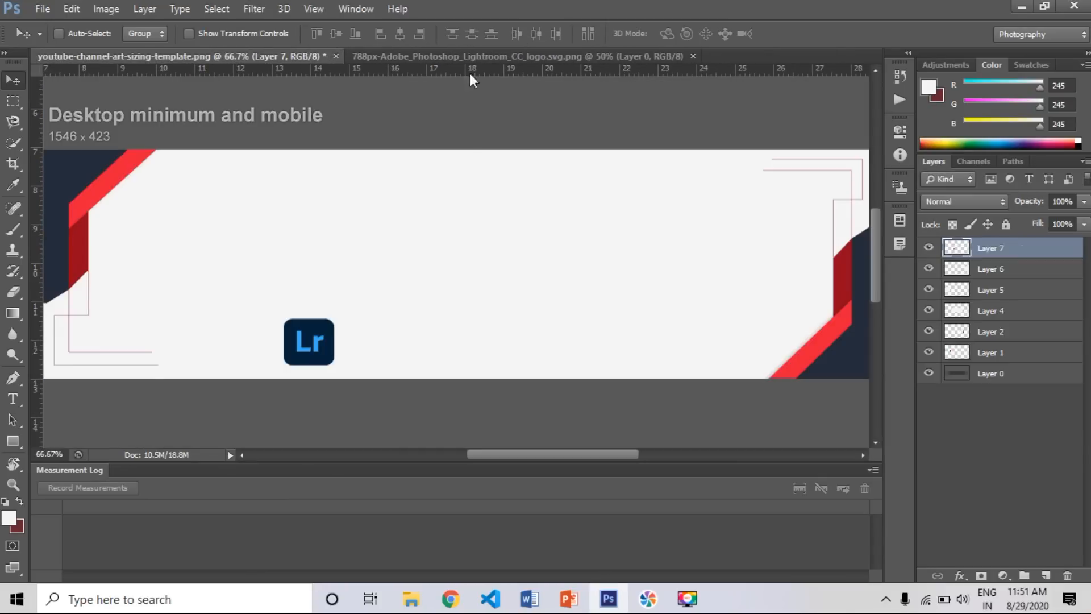
pyautogui.click(456, 56)
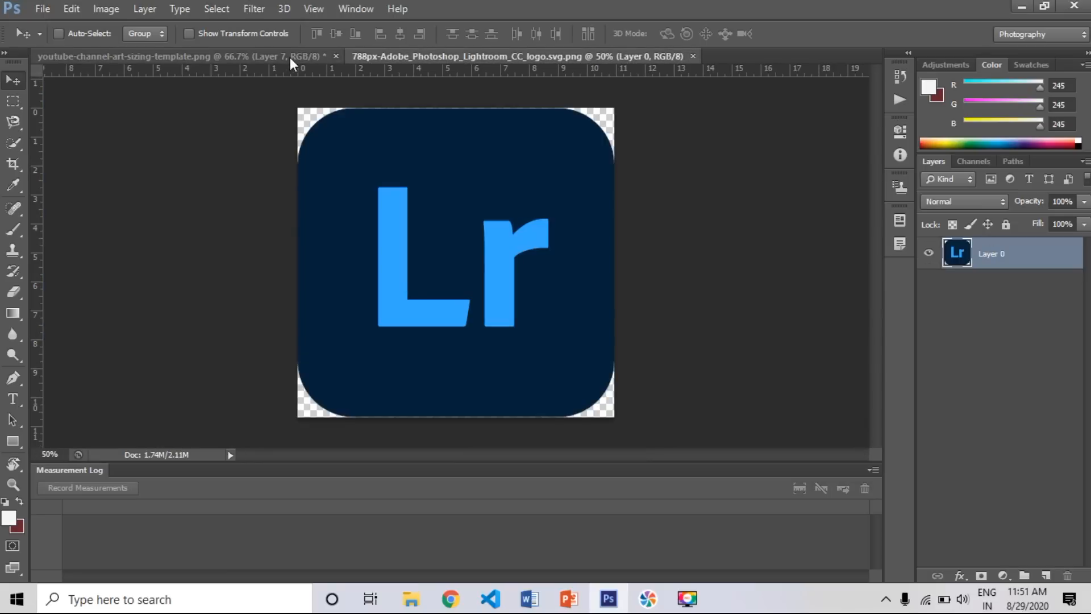
pyautogui.click(693, 56)
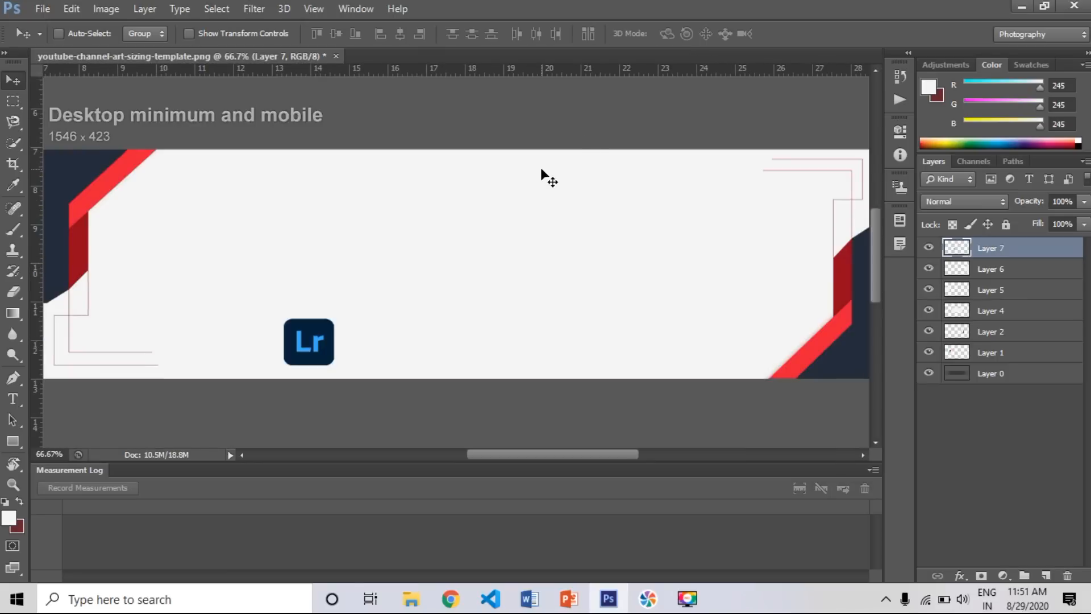
# Step: Open 1050px-Adobe_Audition_CC_icon.svg.png from the Desktop and bring its document to the front
pyautogui.hotkey('ctrl', 'o')
pyautogui.click(519, 301)
pyautogui.doubleClick(520, 301)
pyautogui.moveTo(443, 243); pyautogui.dragTo(432, 352)
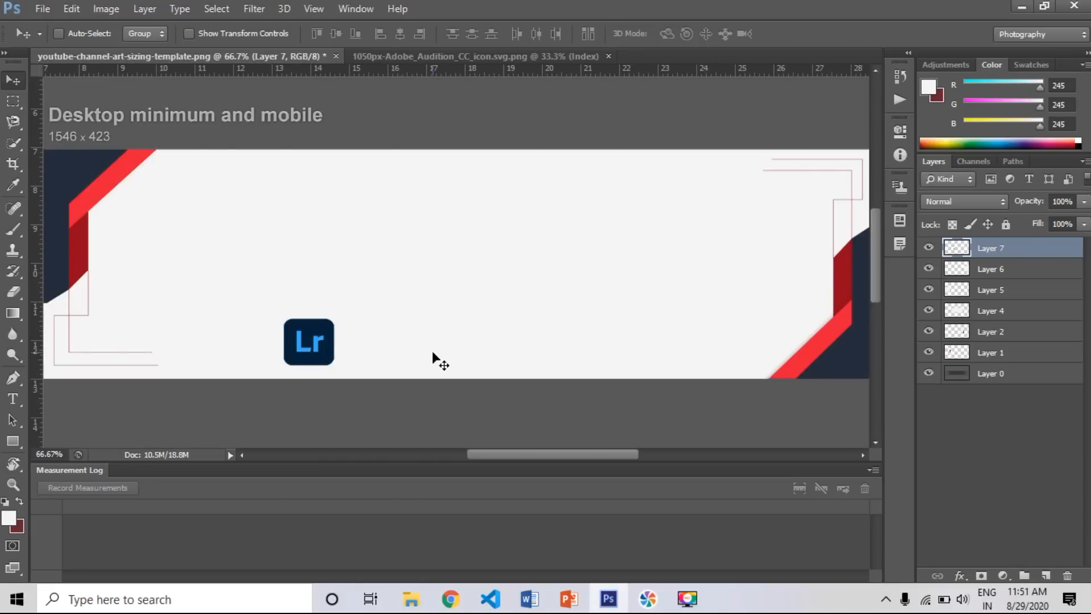
pyautogui.hotkey('ctrl', '-')
pyautogui.hotkey('ctrl', '-')
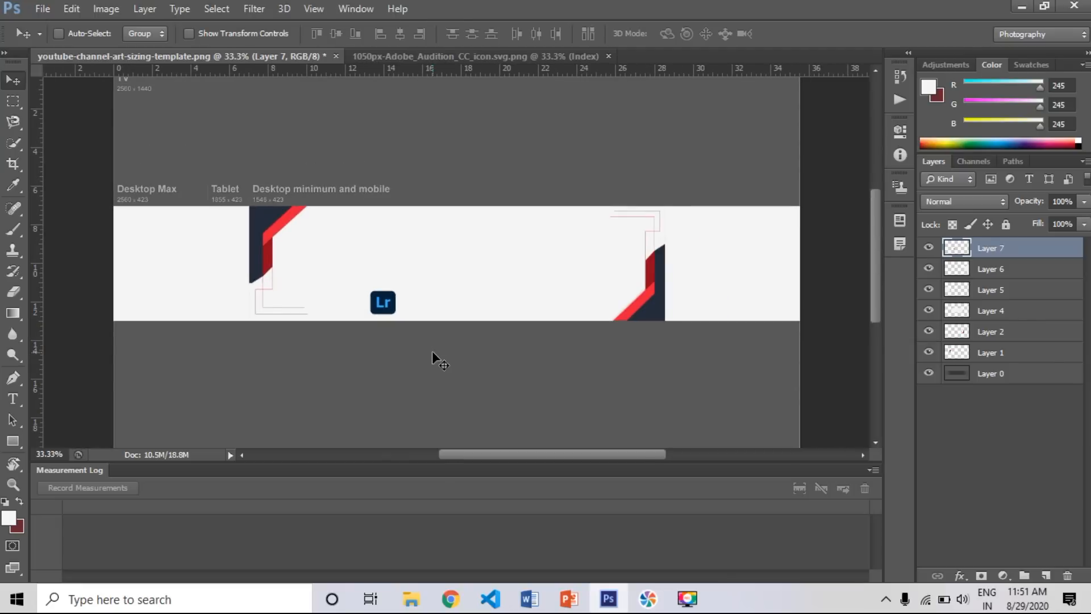
pyautogui.hotkey('ctrl', 't')
pyautogui.press('Return')
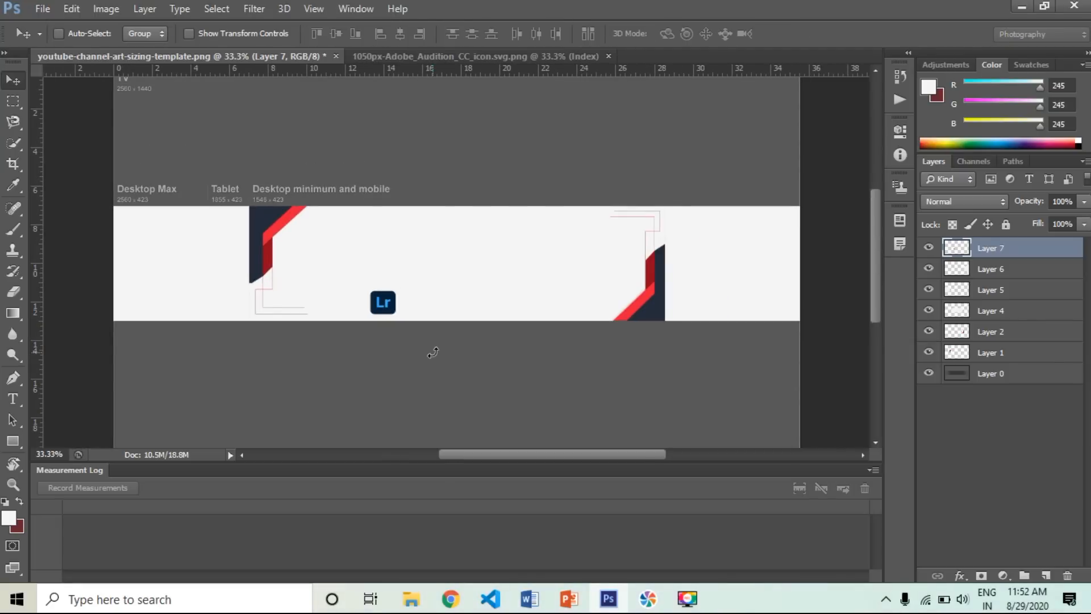
pyautogui.click(463, 56)
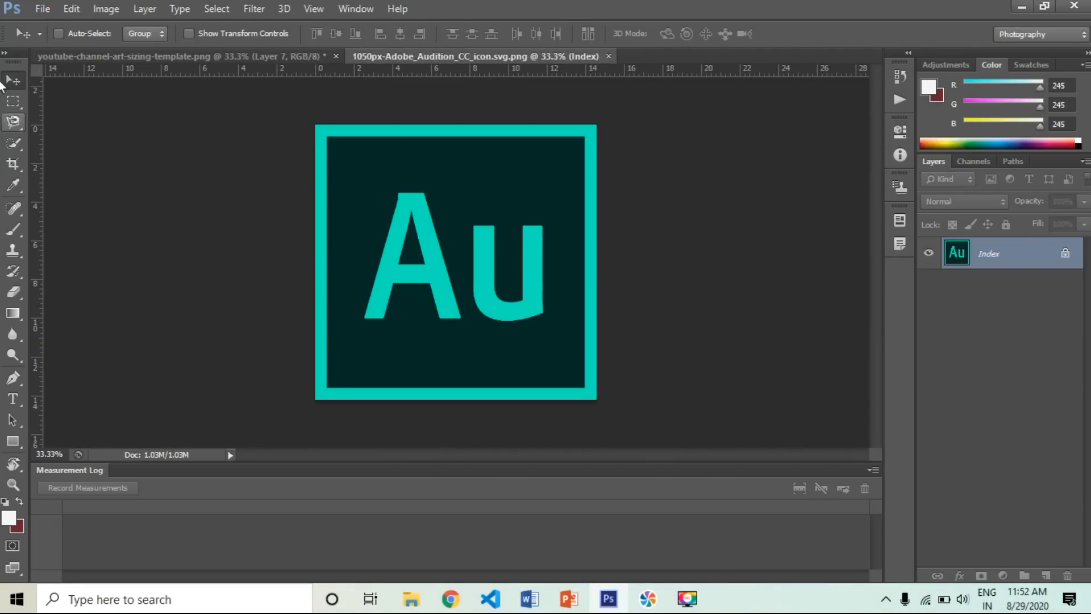
pyautogui.click(14, 102)
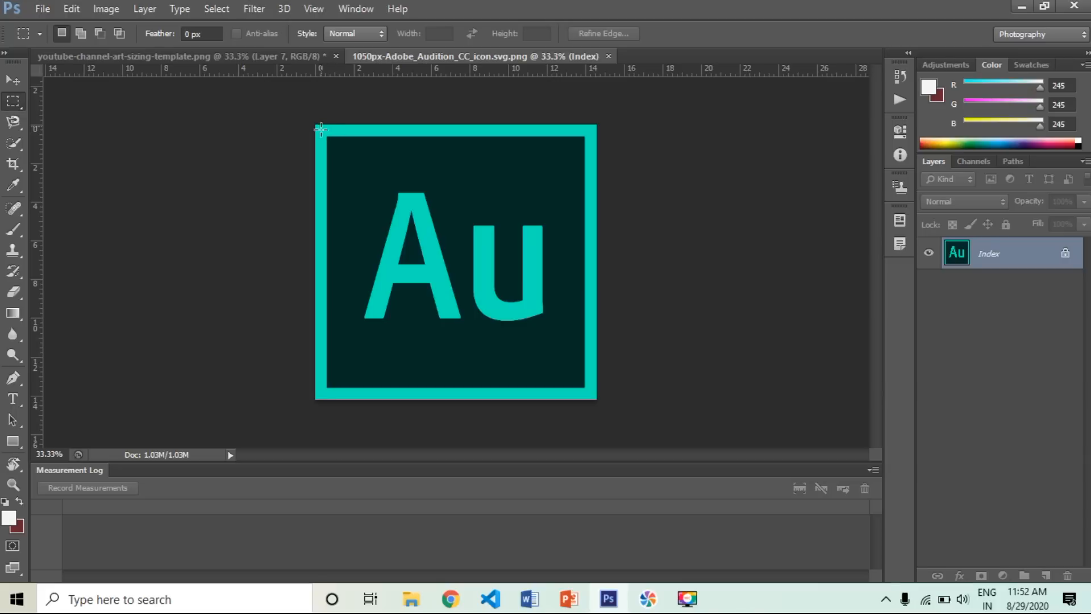
pyautogui.moveTo(321, 133); pyautogui.dragTo(591, 394)
pyautogui.hotkey('ctrl', 'd')
# Step: Select a circular area spanning the Audition icon with the Elliptical Marquee tool and copy it into the banner
pyautogui.rightClick(13, 106)
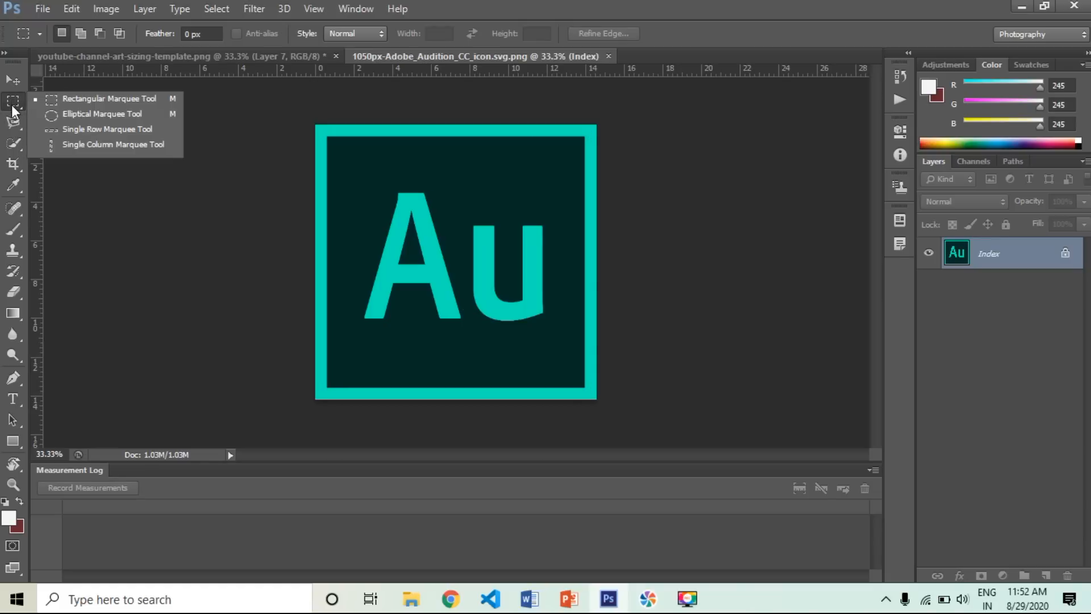
pyautogui.click(43, 115)
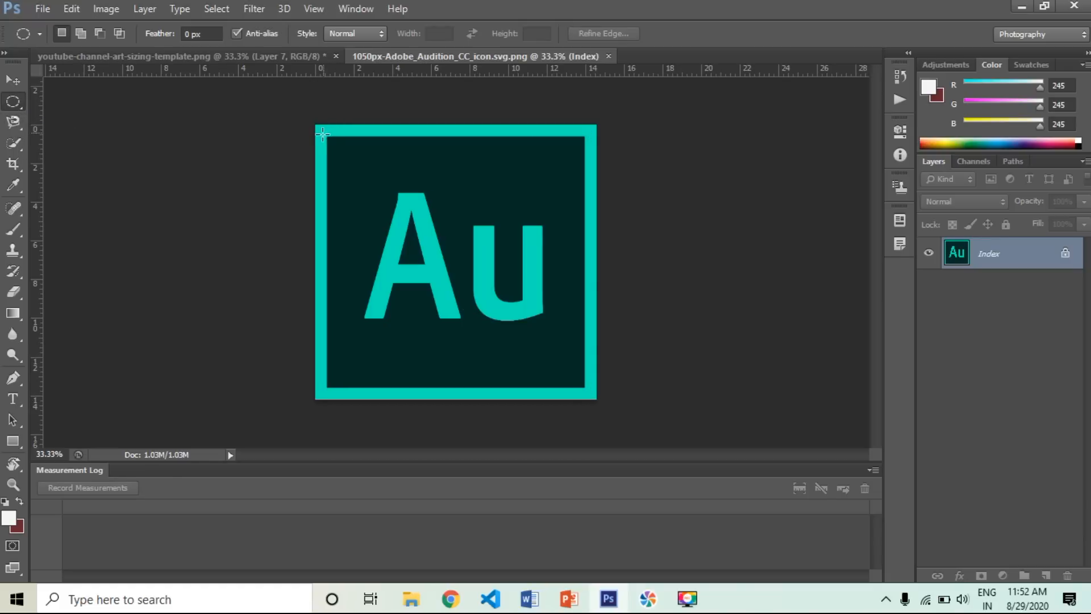
pyautogui.moveTo(315, 128); pyautogui.dragTo(596, 399)
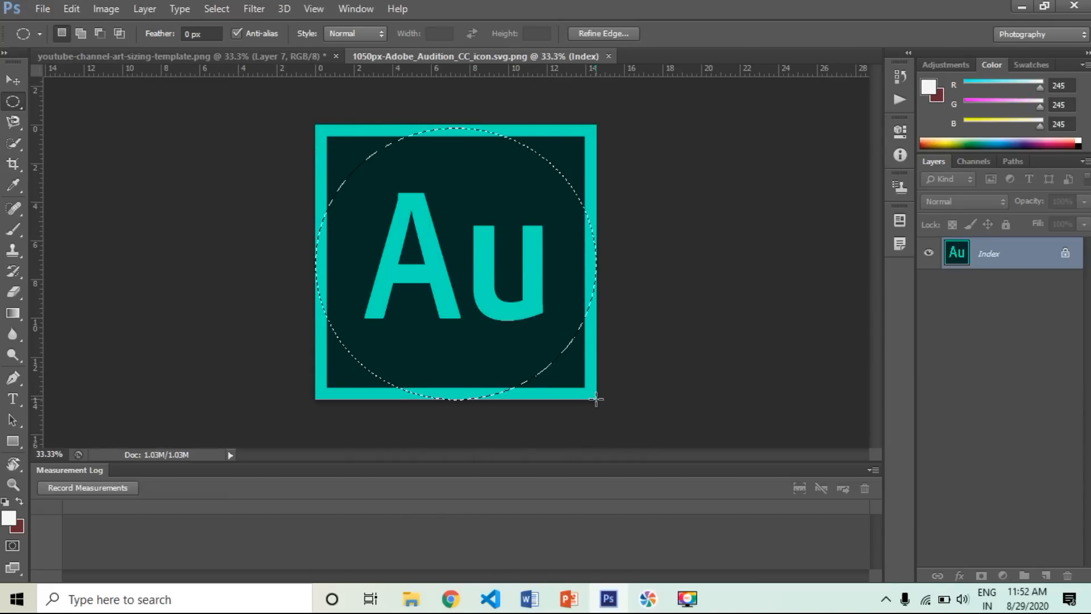
pyautogui.click(13, 80)
pyautogui.moveTo(451, 251); pyautogui.dragTo(472, 303)
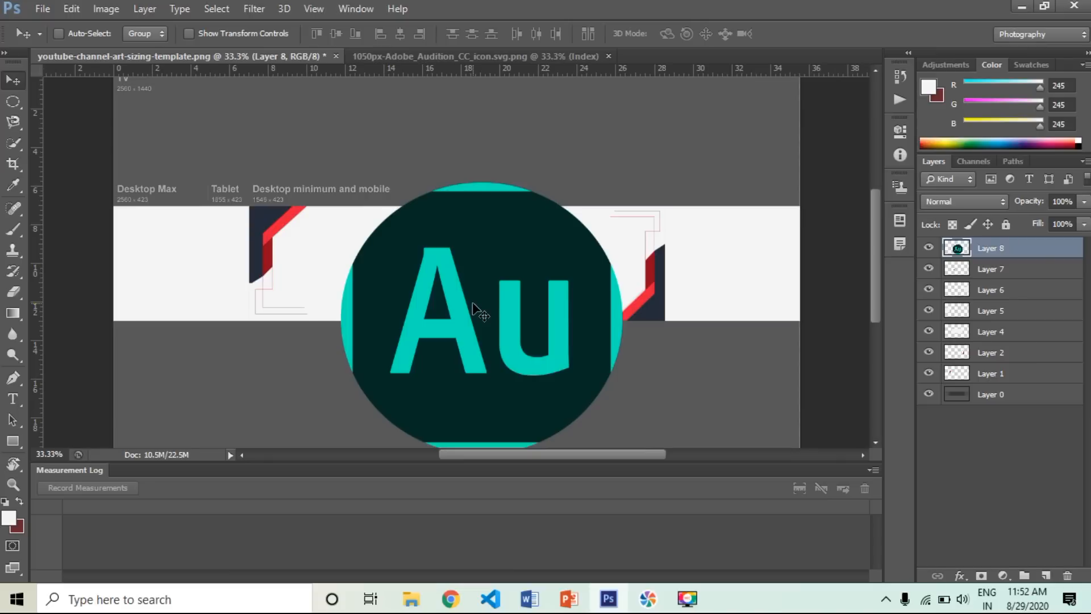
# Step: Scale the Audition circle down to the Lightroom icon's size and place it beside that icon at the same height
pyautogui.hotkey('ctrl', 't')
pyautogui.moveTo(616, 187); pyautogui.dragTo(504, 370)
pyautogui.moveTo(455, 408); pyautogui.dragTo(427, 259)
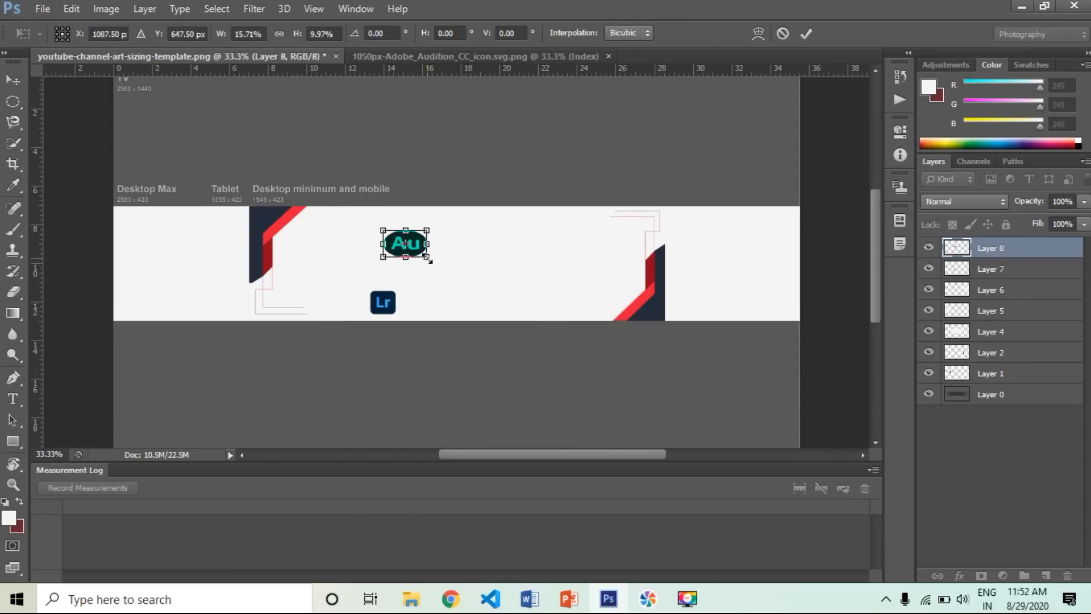
pyautogui.scroll(3, 427, 259)
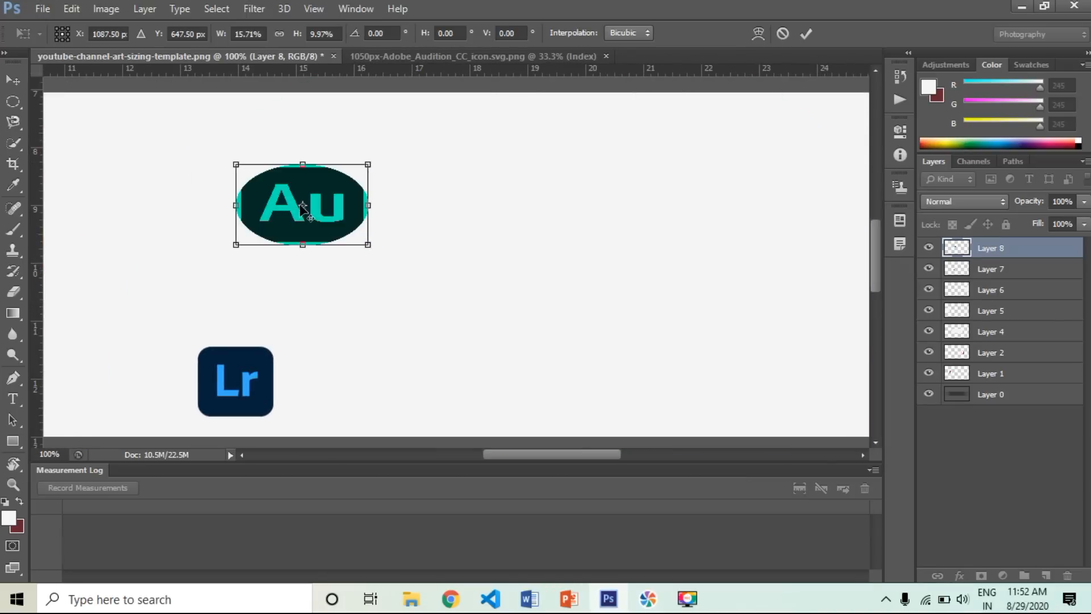
pyautogui.moveTo(303, 206); pyautogui.dragTo(266, 394)
pyautogui.moveTo(280, 238); pyautogui.dragTo(248, 422)
pyautogui.moveTo(331, 429); pyautogui.dragTo(272, 417)
pyautogui.press('Return')
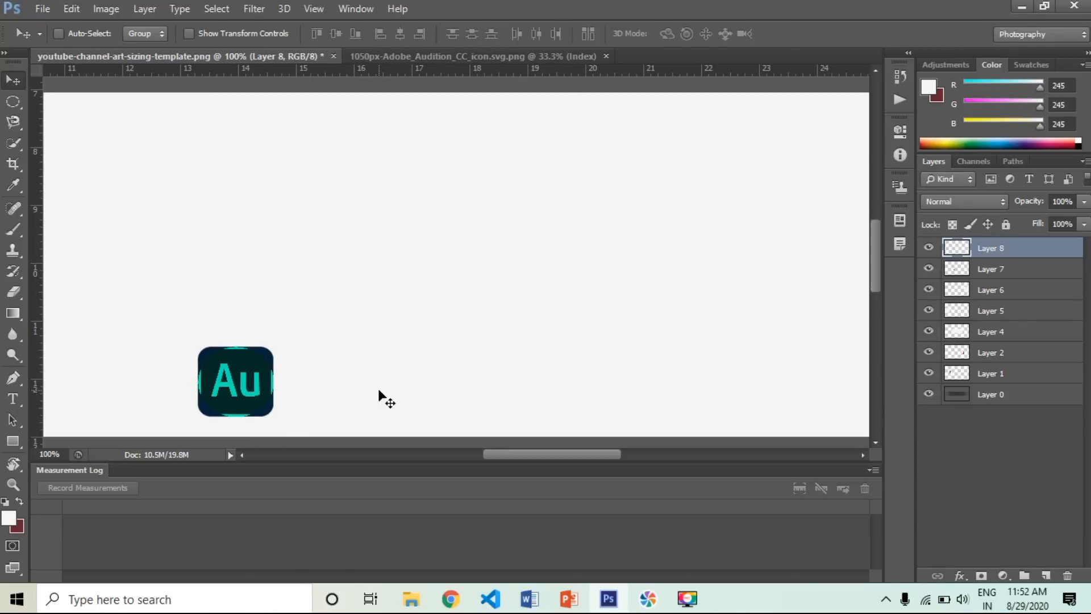
pyautogui.moveTo(225, 394); pyautogui.dragTo(370, 395)
pyautogui.hotkey('ctrl', '-')
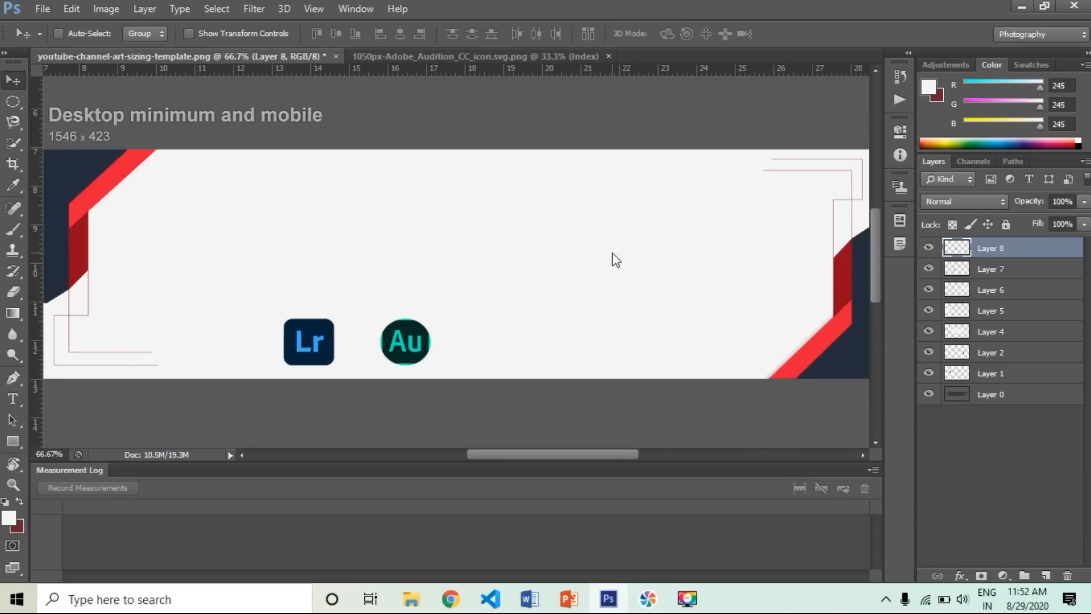
# Step: Open macos-app-icons-adobe-after-effects-png-icon.jpg from the Desktop and try to move its icon, then close the file
pyautogui.hotkey('ctrl', 'o')
pyautogui.moveTo(646, 186); pyautogui.dragTo(653, 376)
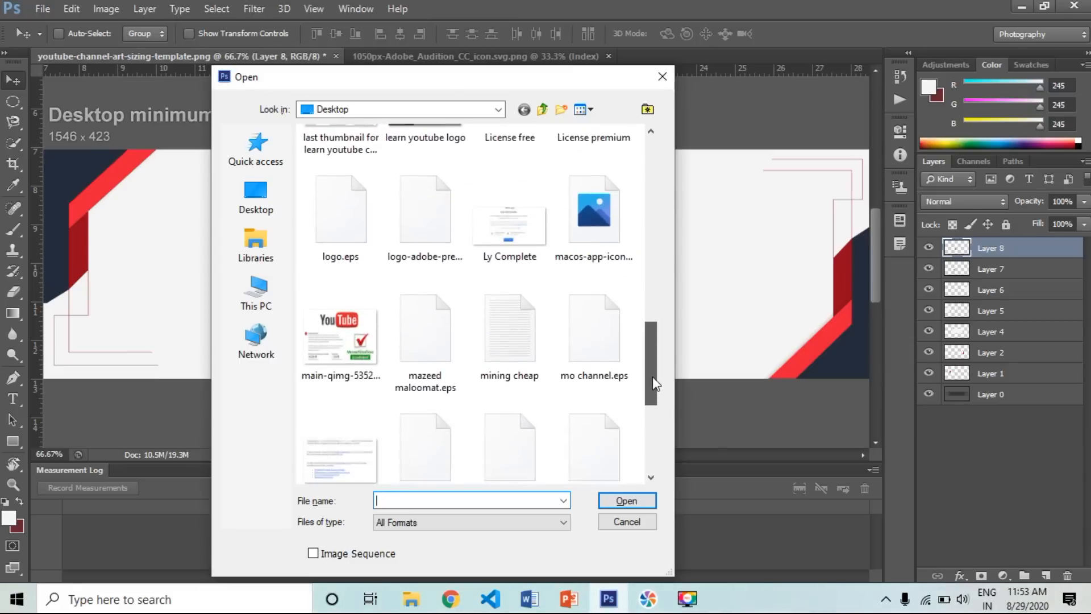
pyautogui.doubleClick(594, 227)
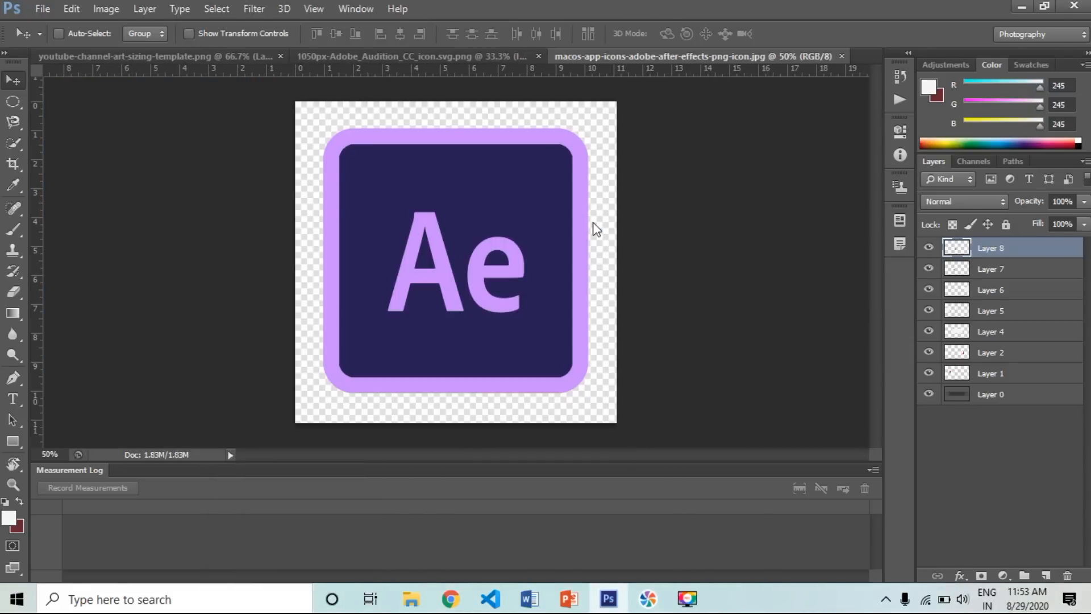
pyautogui.moveTo(504, 278); pyautogui.dragTo(489, 295)
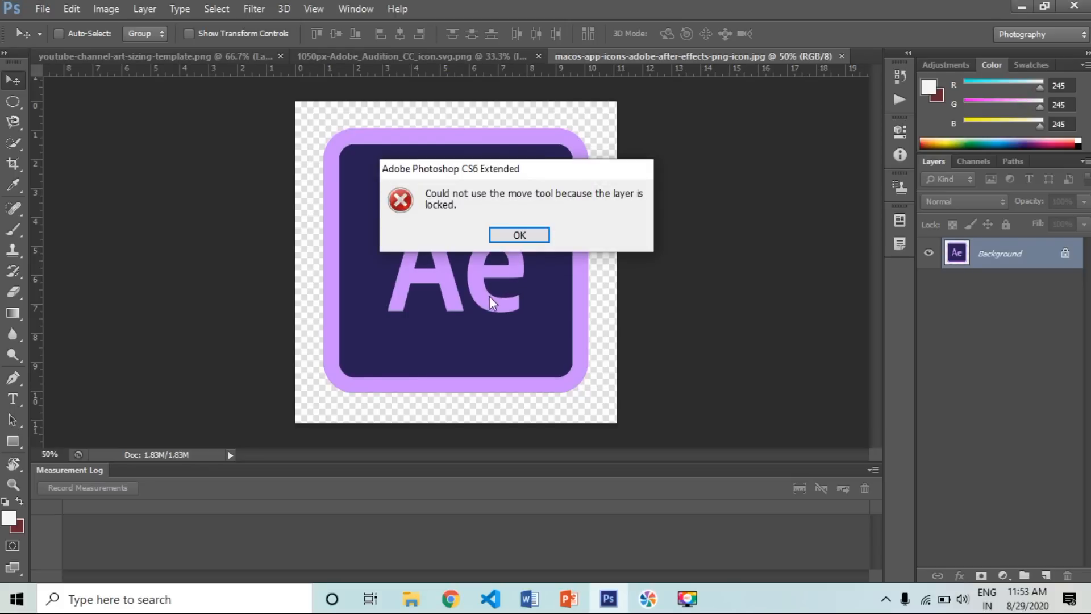
pyautogui.click(518, 237)
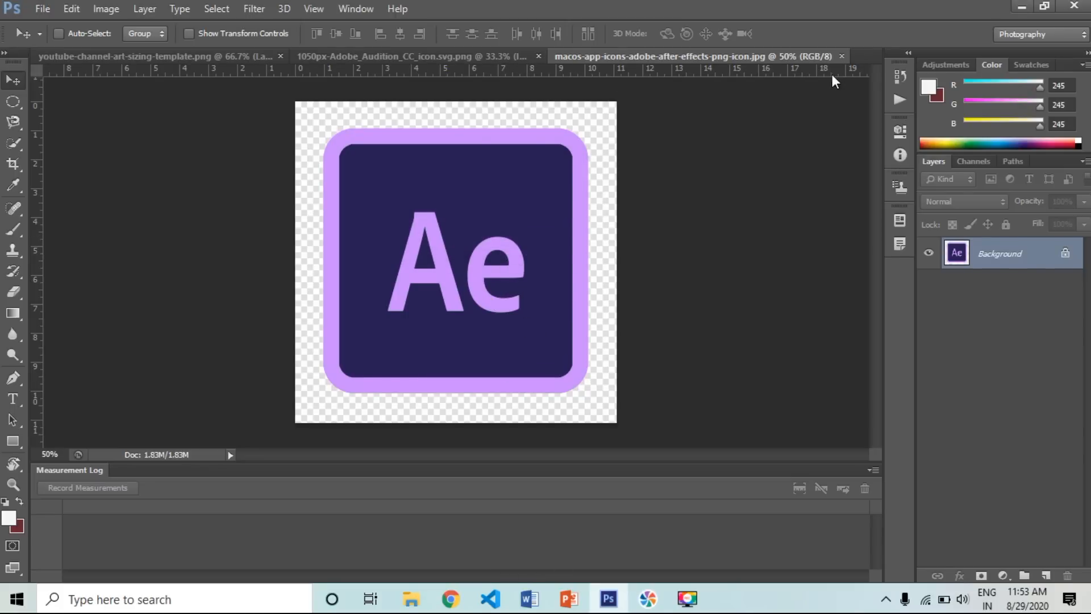
pyautogui.click(841, 56)
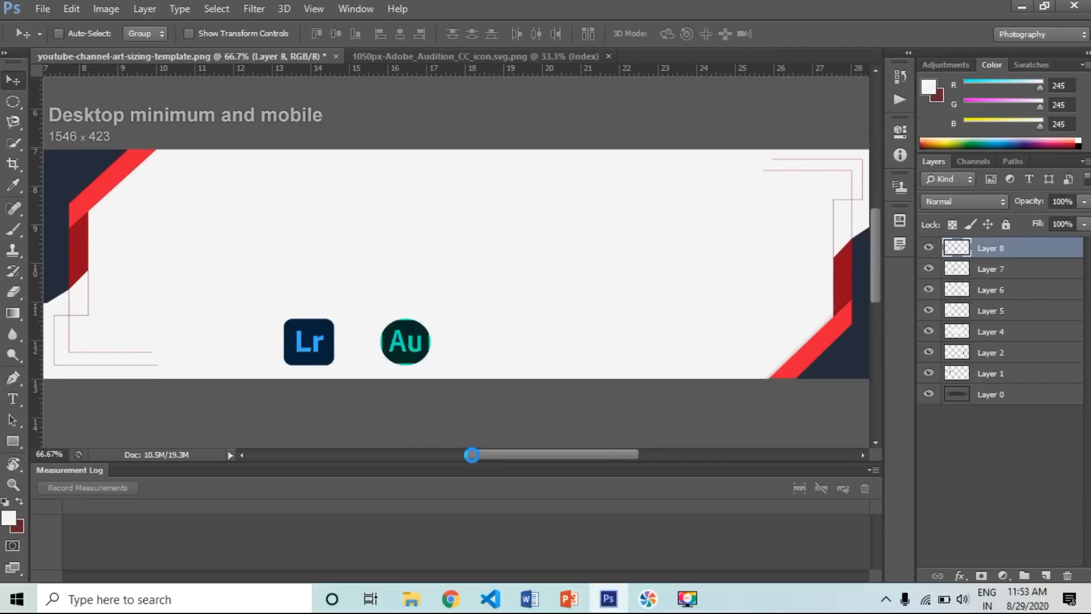
# Step: Open the Adobe Premiere Pro logo PNG from the Desktop, try moving its icon, and close the file without saving
pyautogui.hotkey('ctrl', 'o')
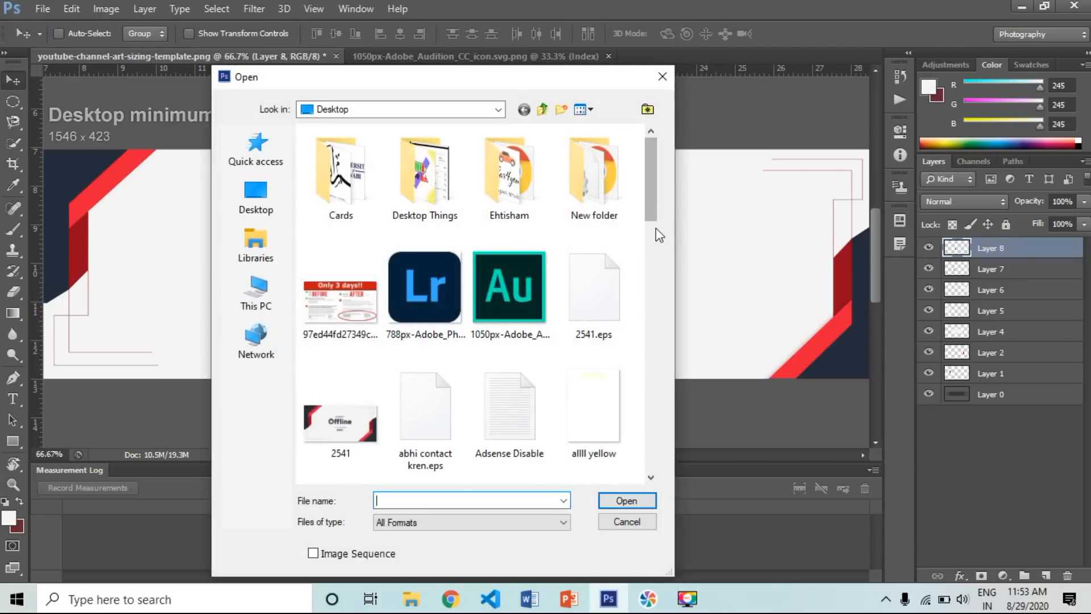
pyautogui.moveTo(649, 207); pyautogui.dragTo(651, 395)
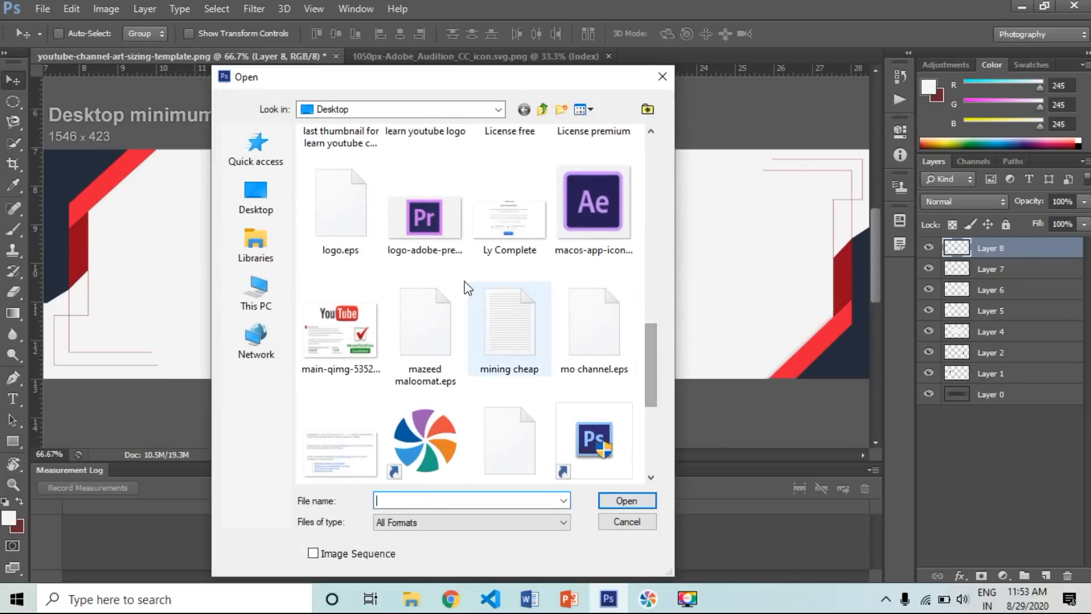
pyautogui.doubleClick(429, 203)
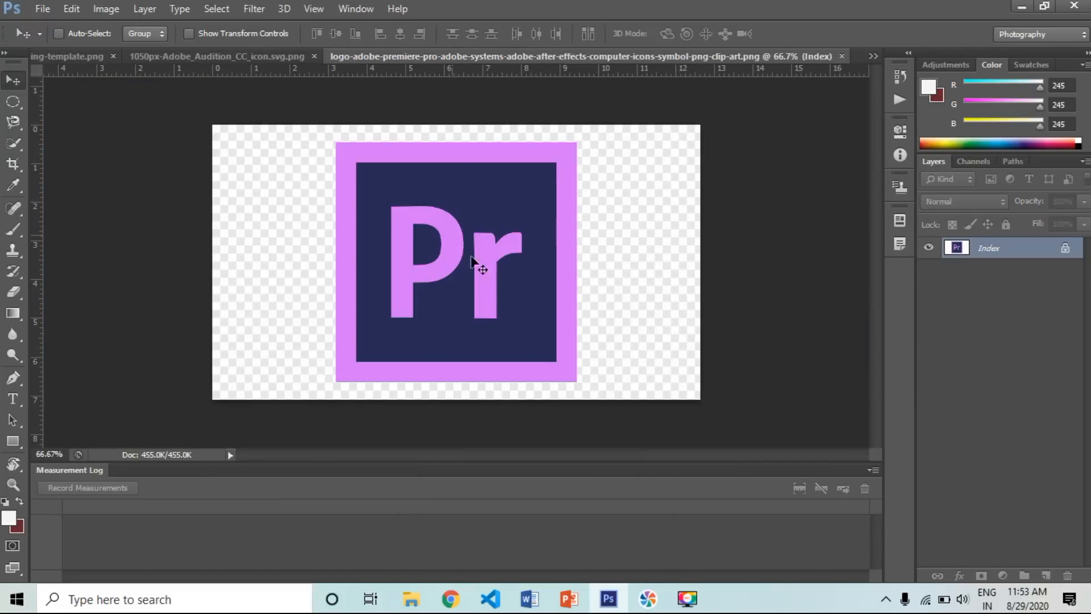
pyautogui.moveTo(499, 291)
pyautogui.mouseDown()
pyautogui.moveTo(433, 246)
pyautogui.moveTo(479, 290)
pyautogui.mouseUp()
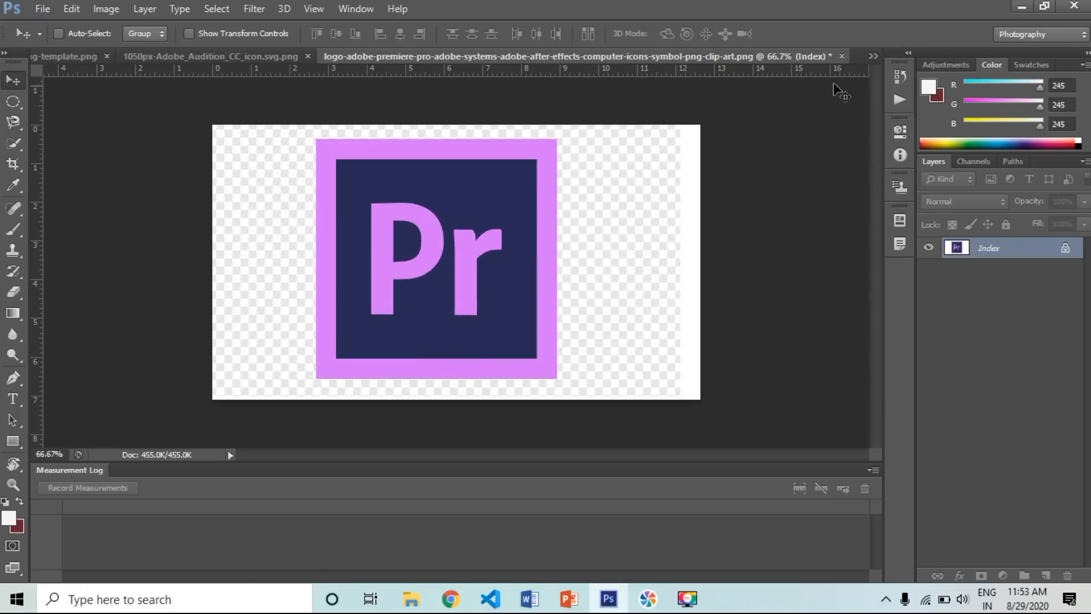
pyautogui.click(841, 56)
pyautogui.click(533, 233)
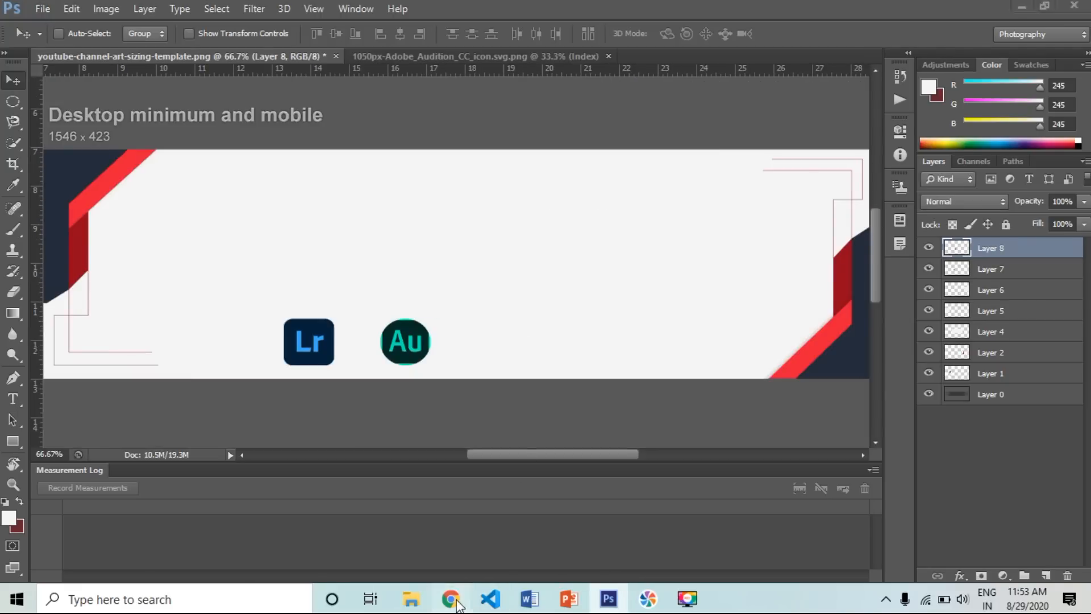
# Step: Switch to Chrome, preview other Premiere Pro icons, and start saving the Wikimedia Commons Premiere Pro CS6 icon to the Desktop
pyautogui.click(457, 602)
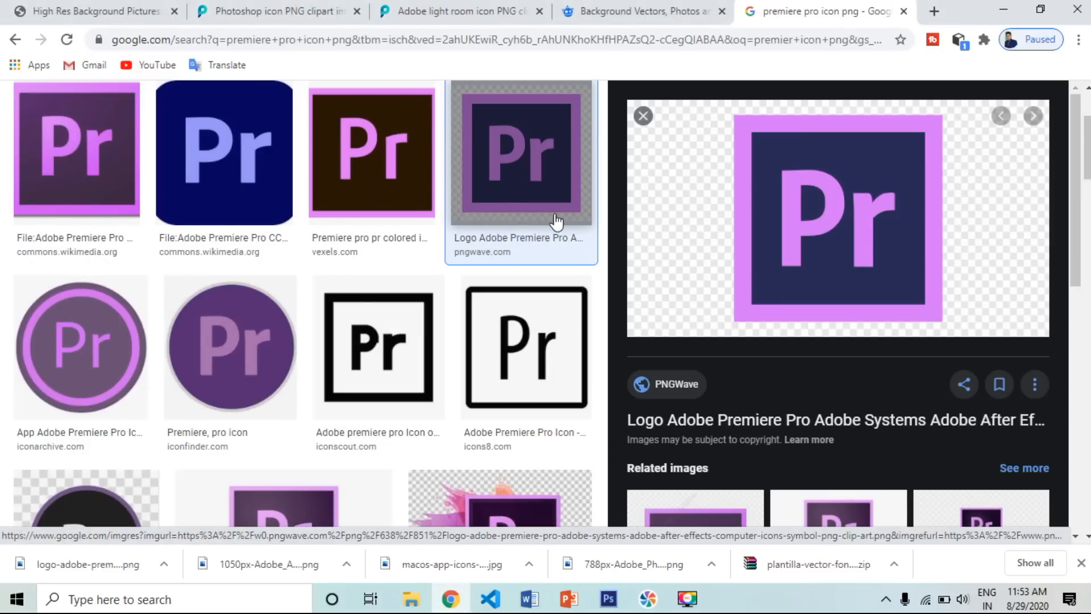
pyautogui.click(391, 172)
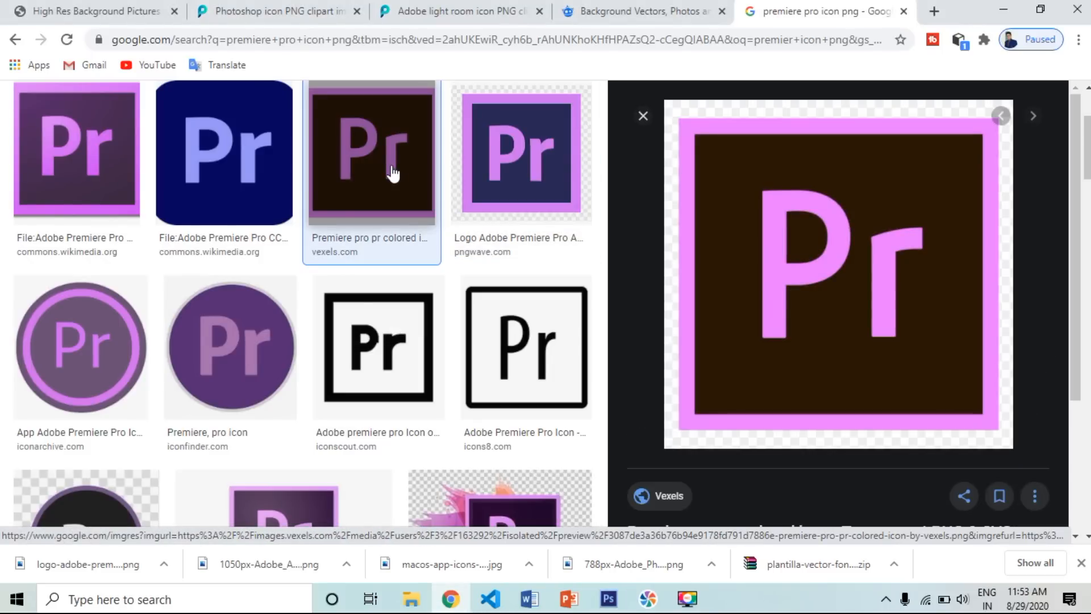
pyautogui.rightClick(743, 294)
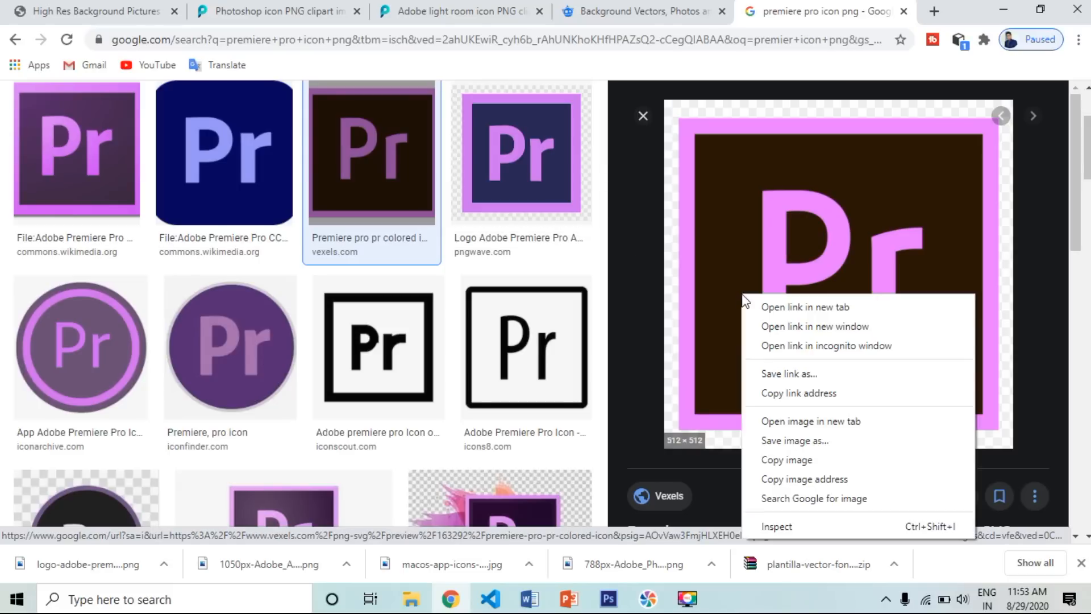
pyautogui.click(47, 155)
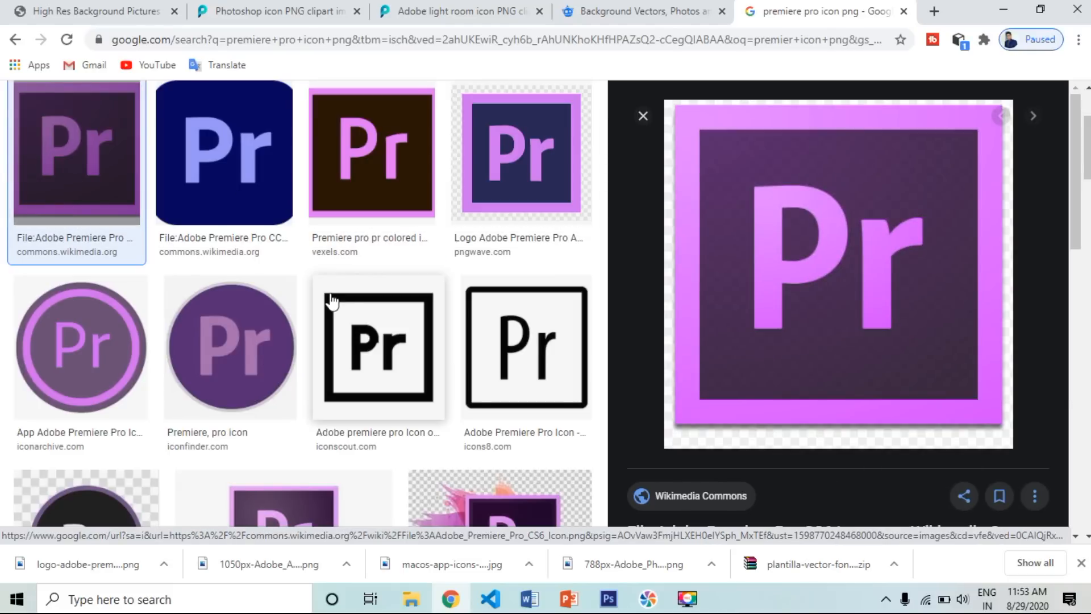
pyautogui.rightClick(849, 400)
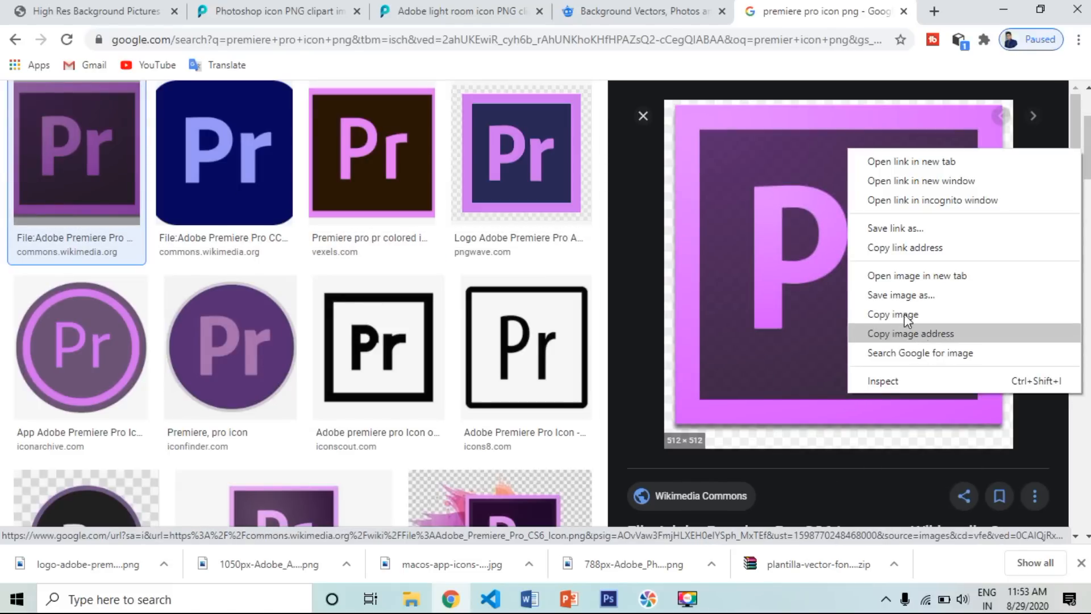
pyautogui.click(909, 300)
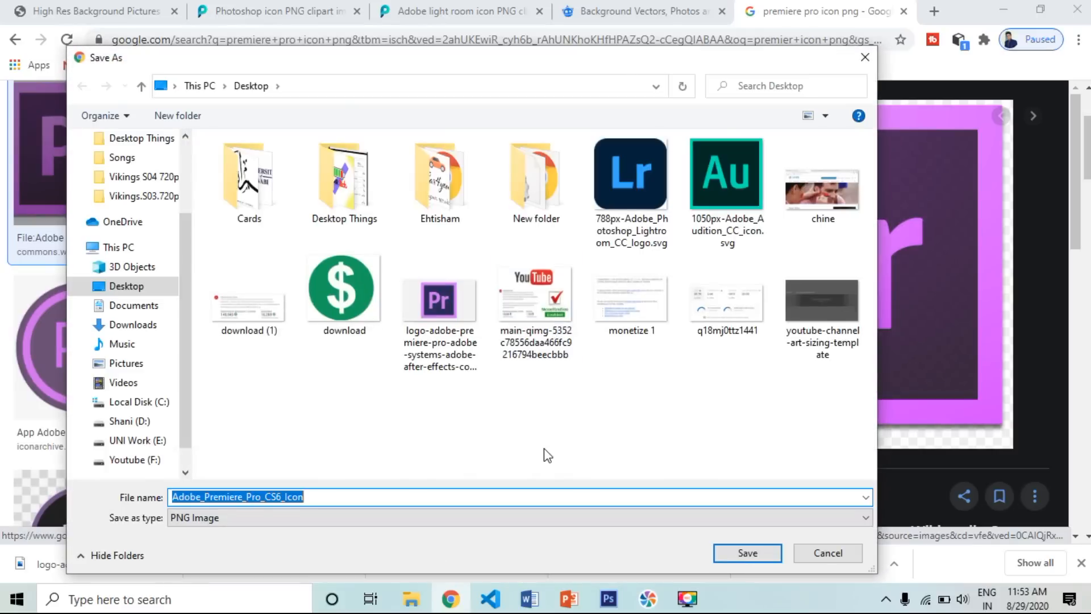
# Step: Delete the earlier Premiere Pro logo PNG from the Desktop and save the CS6 icon under that same file name
pyautogui.click(460, 344)
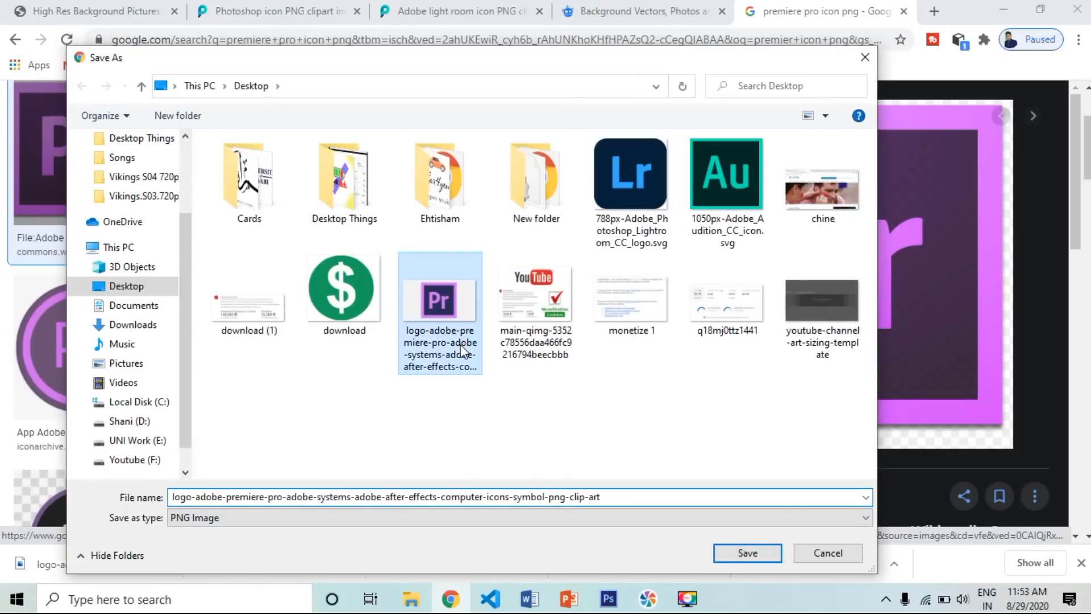
pyautogui.press('Delete')
pyautogui.press('Return')
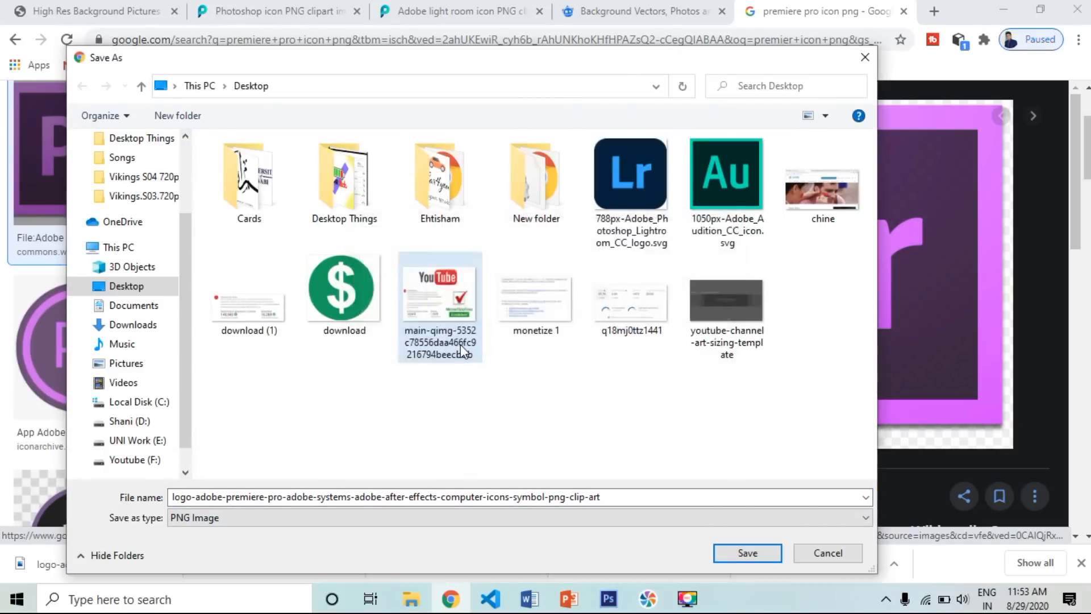
pyautogui.click(739, 560)
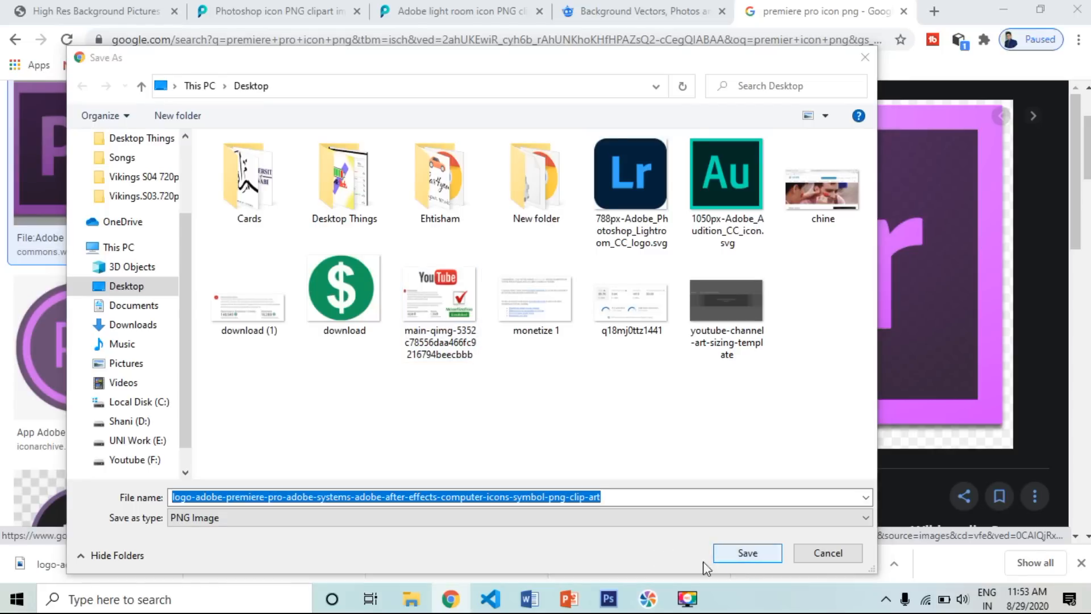
pyautogui.click(663, 309)
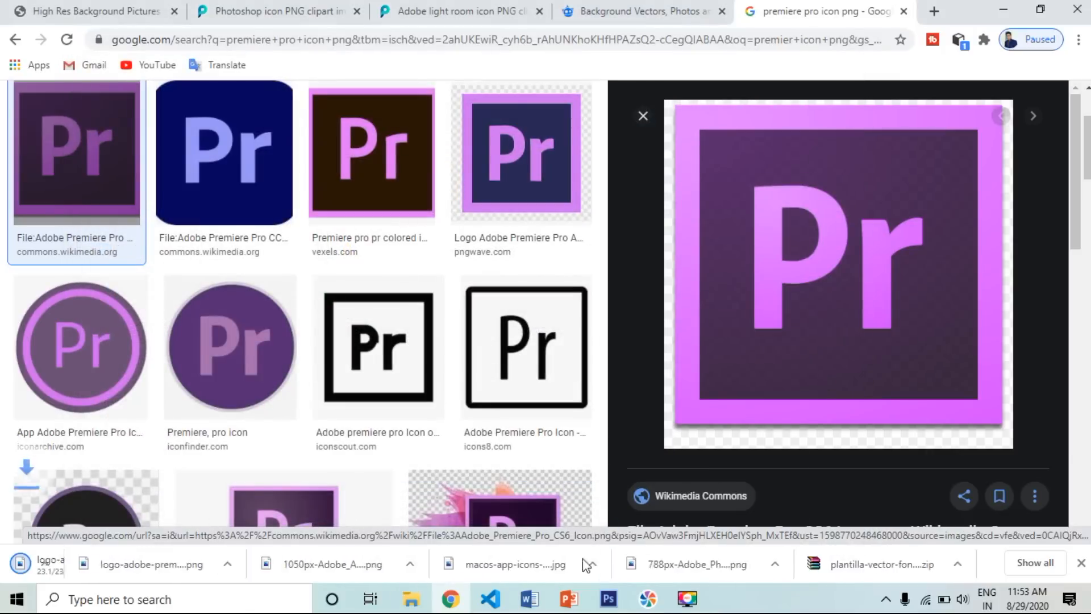
# Step: Switch to Photoshop, open the new Premiere Pro logo PNG from the Desktop, and bring its icon into the banner
pyautogui.click(609, 598)
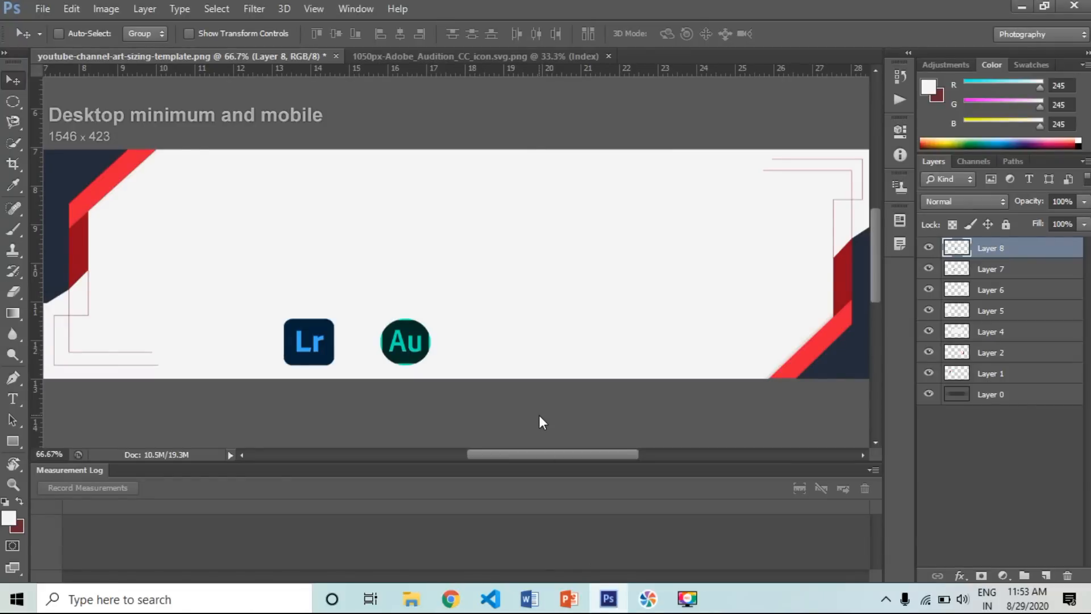
pyautogui.hotkey('ctrl', 'o')
pyautogui.moveTo(656, 170); pyautogui.dragTo(648, 331)
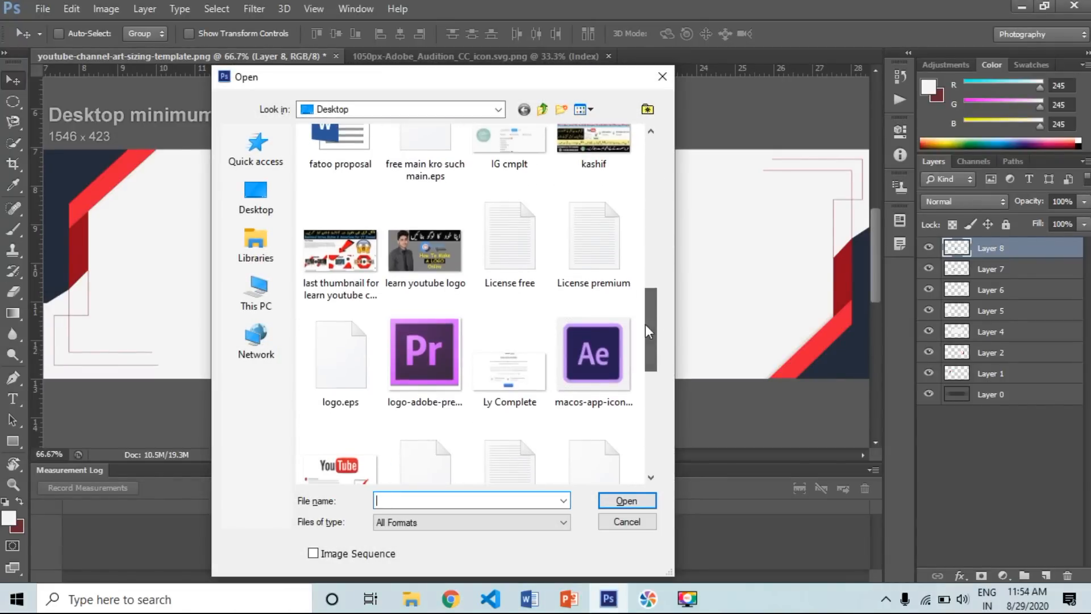
pyautogui.doubleClick(427, 339)
pyautogui.moveTo(462, 276); pyautogui.dragTo(494, 346)
# Step: Scale the Premiere Pro icon down to the Lightroom icon's size and place it in the row beyond the Audition icon
pyautogui.hotkey('ctrl', 't')
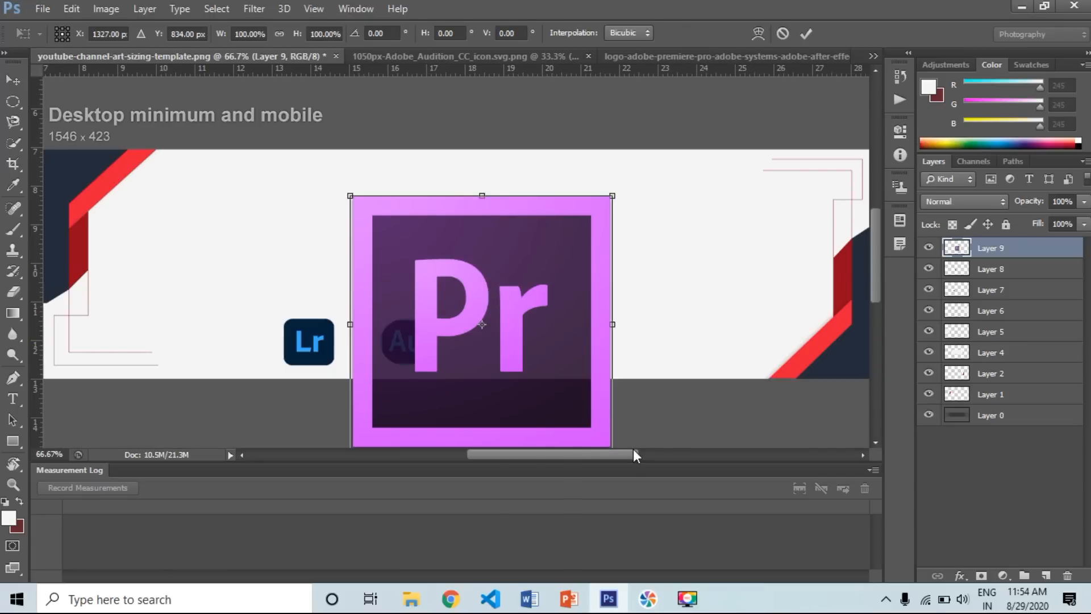
pyautogui.moveTo(345, 193); pyautogui.dragTo(316, 364)
pyautogui.moveTo(388, 396); pyautogui.dragTo(334, 366)
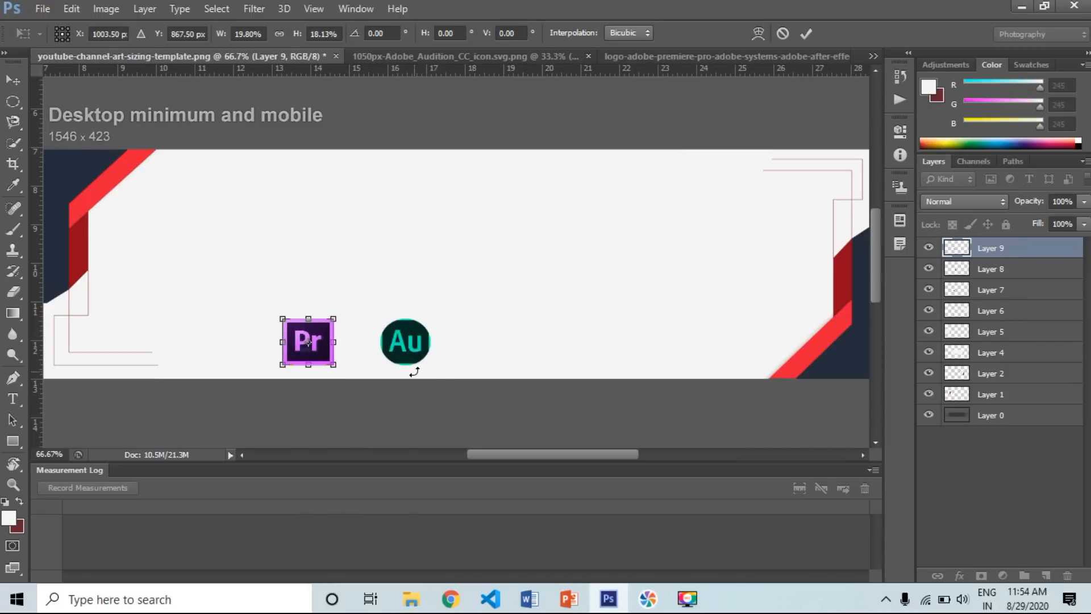
pyautogui.press('Return')
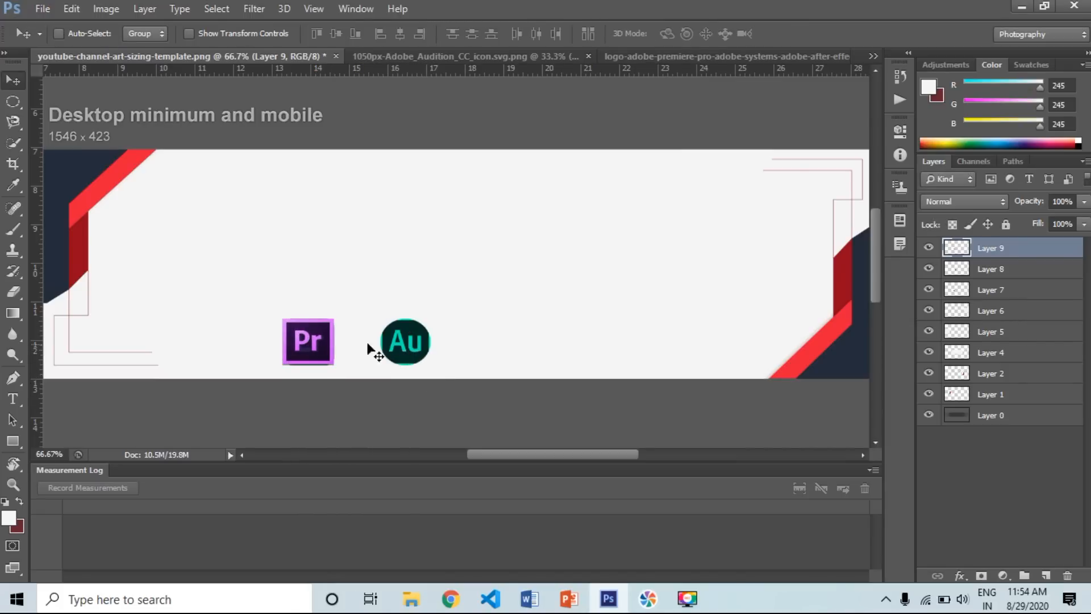
pyautogui.moveTo(321, 347); pyautogui.dragTo(498, 339)
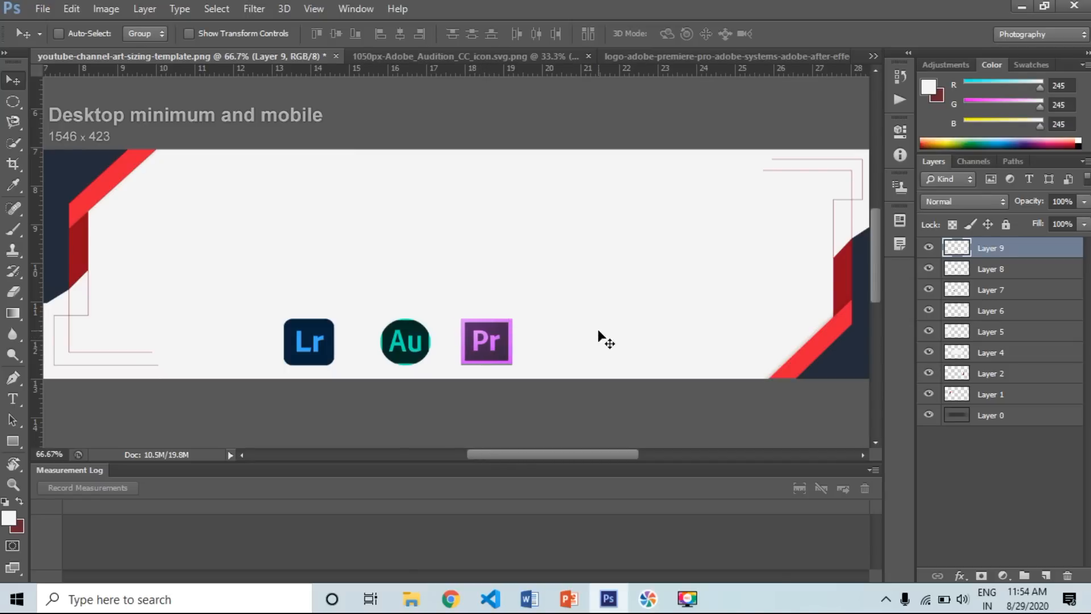
# Step: Swap the Audition and Premiere Pro icons so that Premiere Pro sits between Lightroom and Audition at the same height
pyautogui.click(1003, 279)
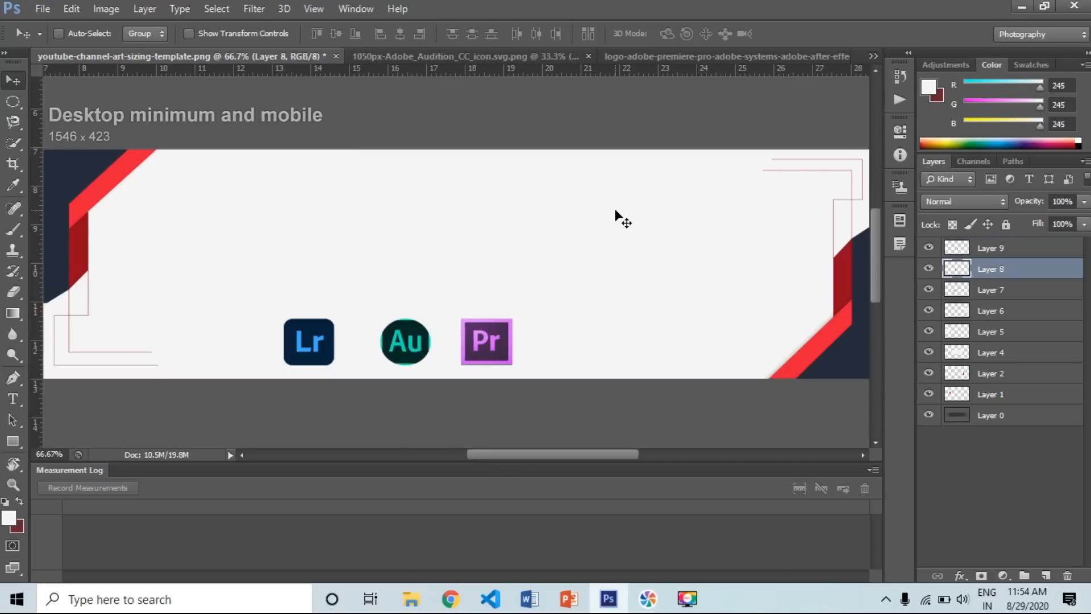
pyautogui.hotkey('ctrl', 't')
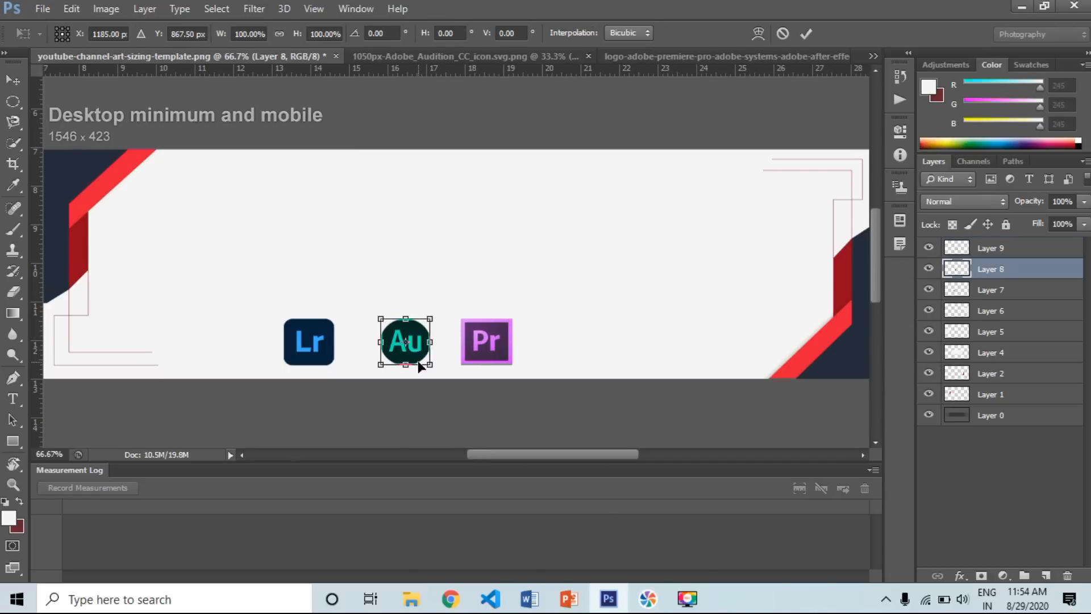
pyautogui.press('Return')
pyautogui.moveTo(407, 333); pyautogui.dragTo(486, 332)
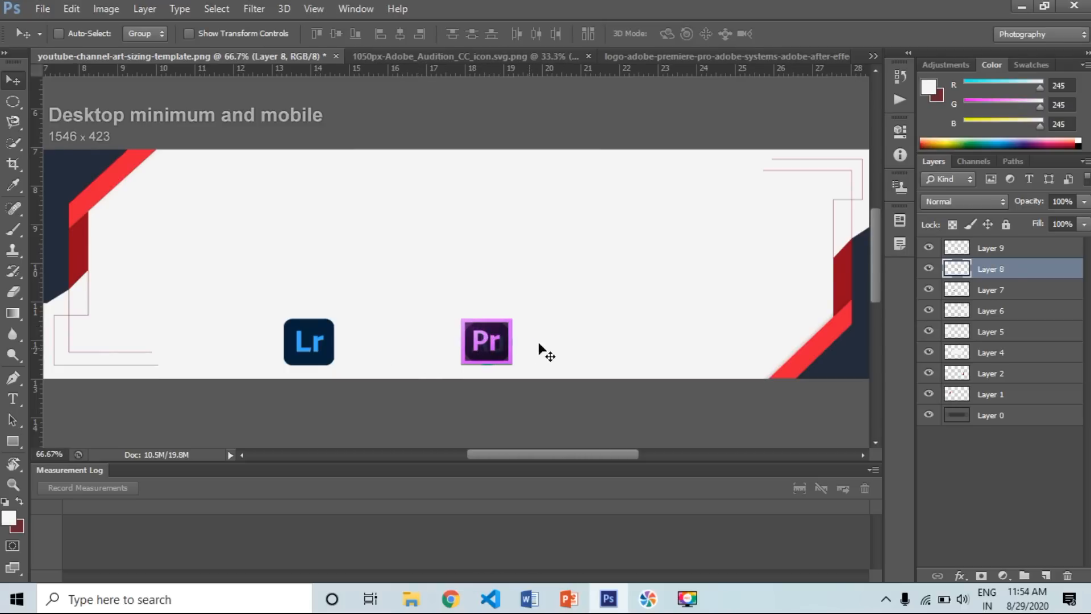
pyautogui.click(1008, 248)
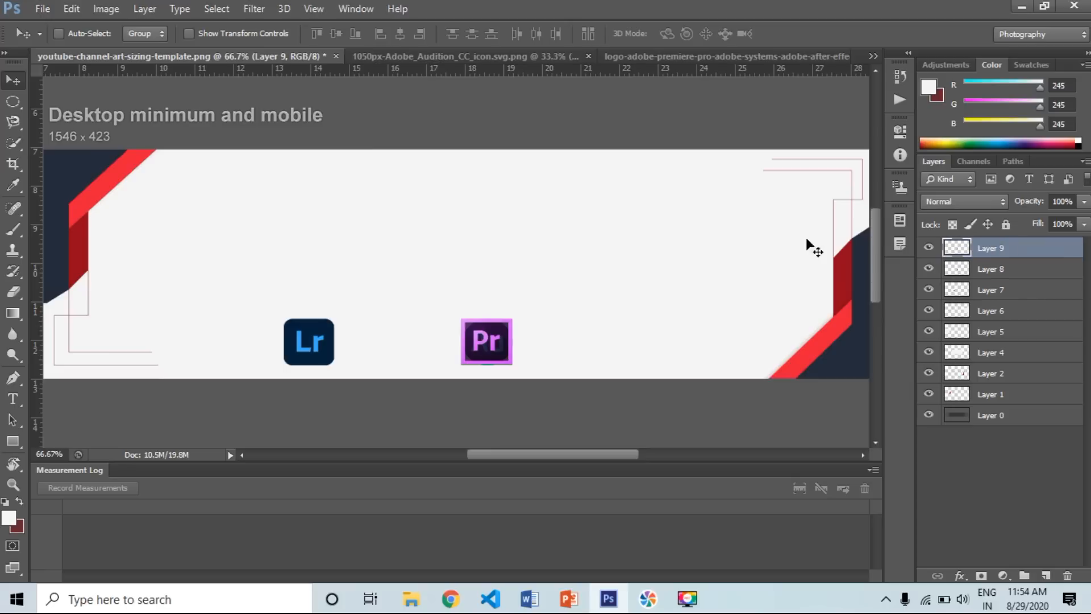
pyautogui.moveTo(469, 346); pyautogui.dragTo(394, 347)
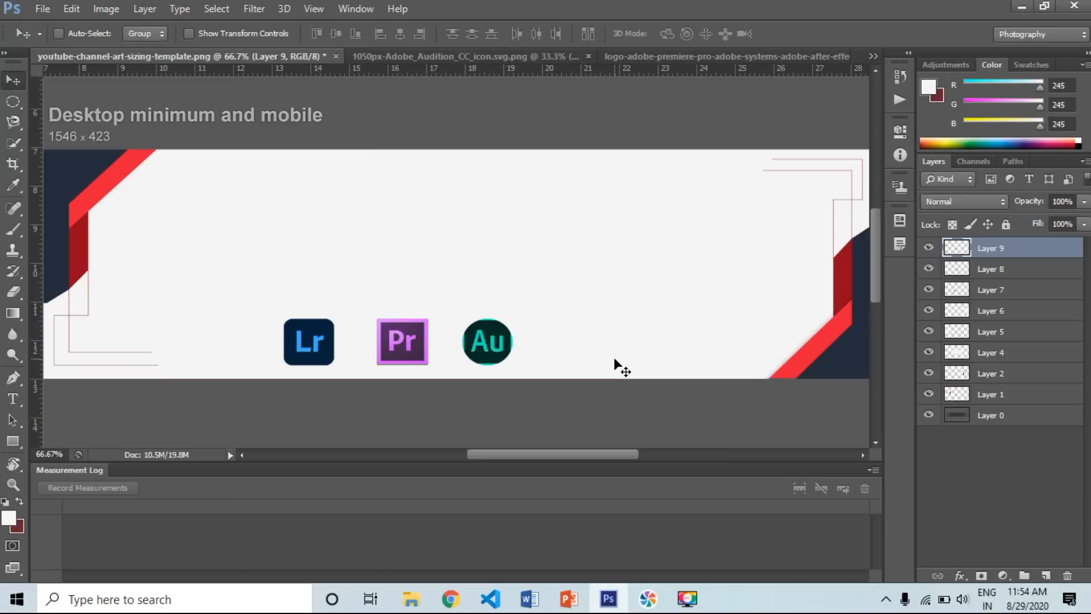
# Step: Move the Audition icon farther along the row, leaving a one-icon gap after Premiere Pro, and select the Premiere Pro layer
pyautogui.click(996, 275)
pyautogui.moveTo(502, 340); pyautogui.dragTo(587, 339)
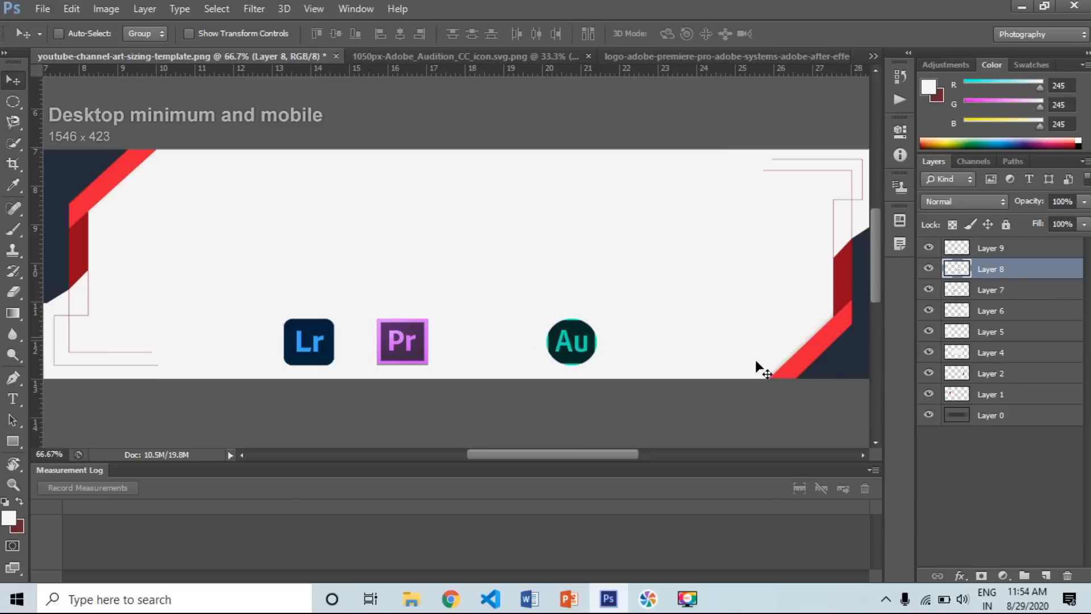
pyautogui.click(1022, 247)
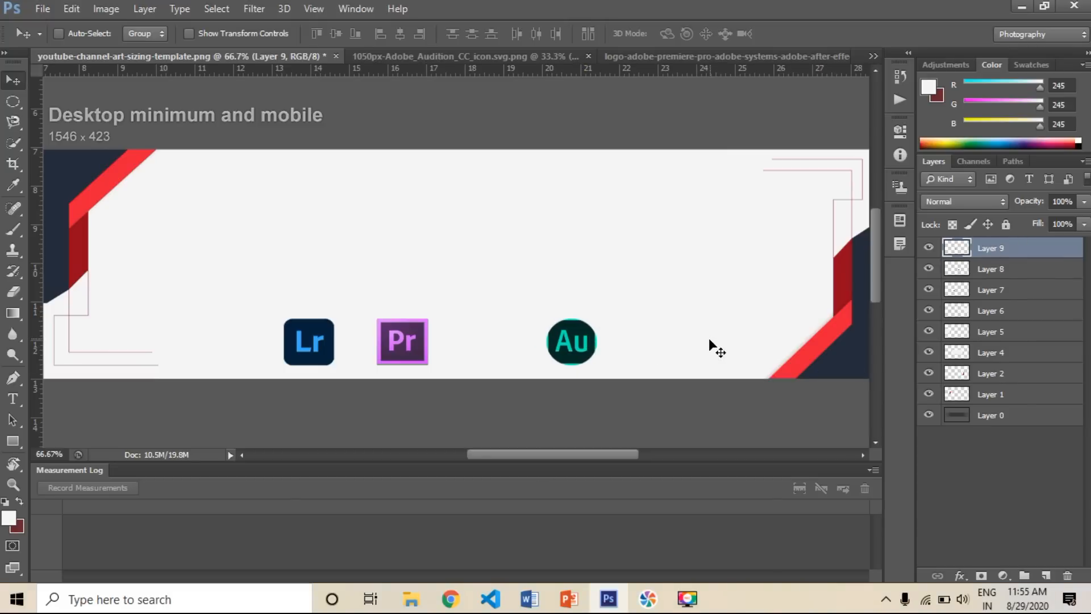
# Step: Switch to Chrome, return to the Audition image results, and search Google Images for "afteraffect icon png"
pyautogui.click(451, 598)
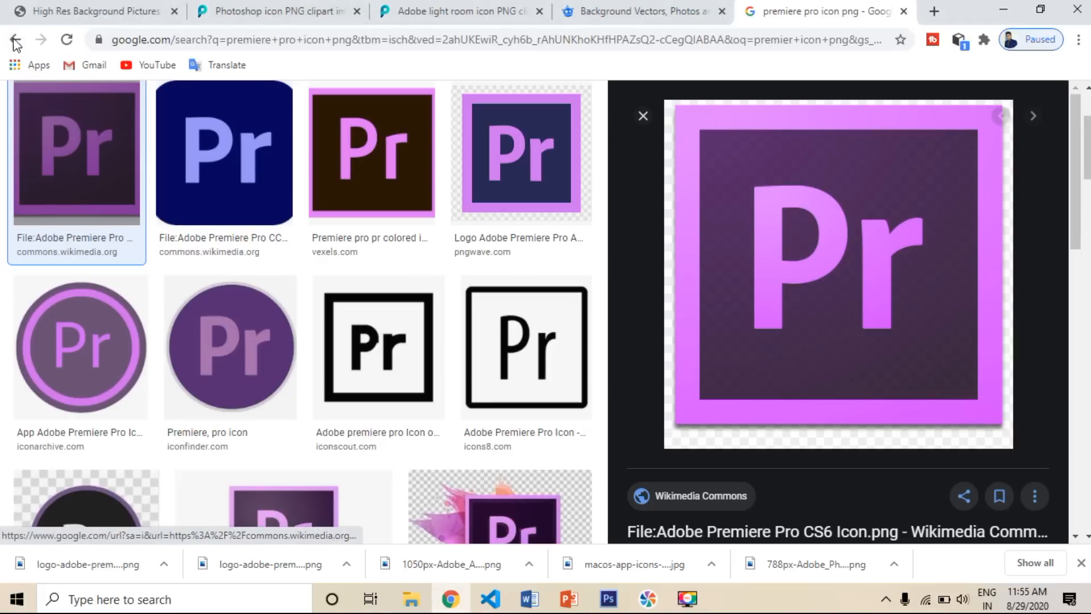
pyautogui.press('Right')
pyautogui.press('Right')
pyautogui.press('Right')
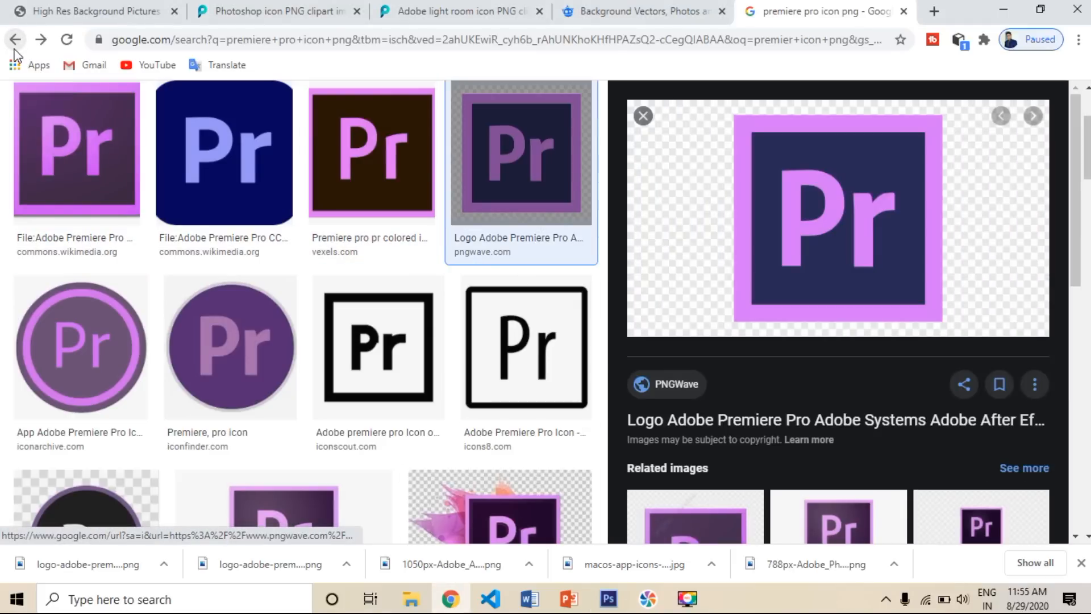
pyautogui.press('Escape')
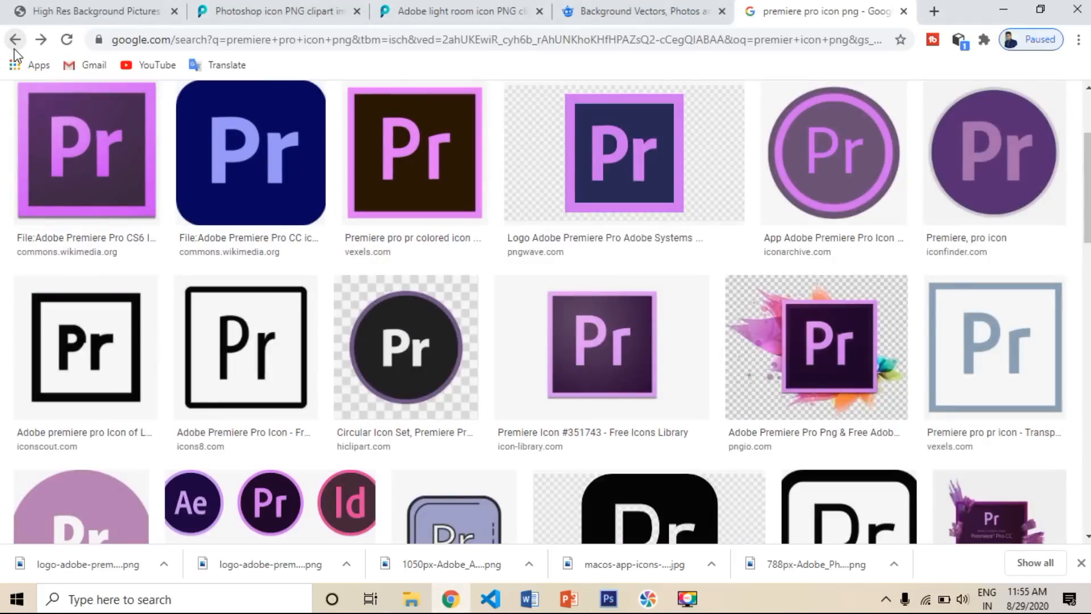
pyautogui.click(15, 49)
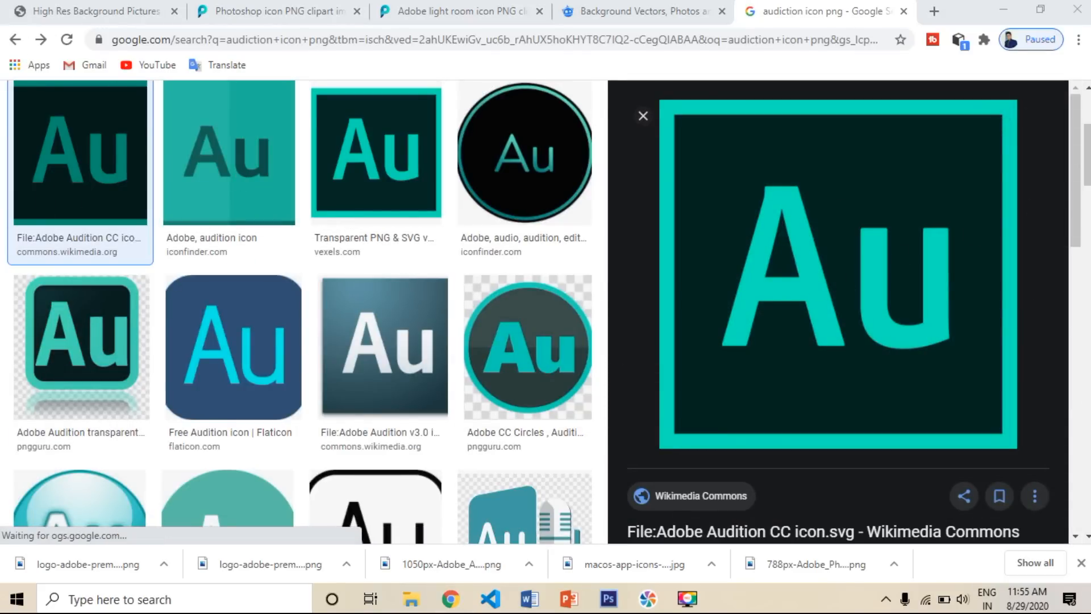
pyautogui.scroll(4, 1085, 107)
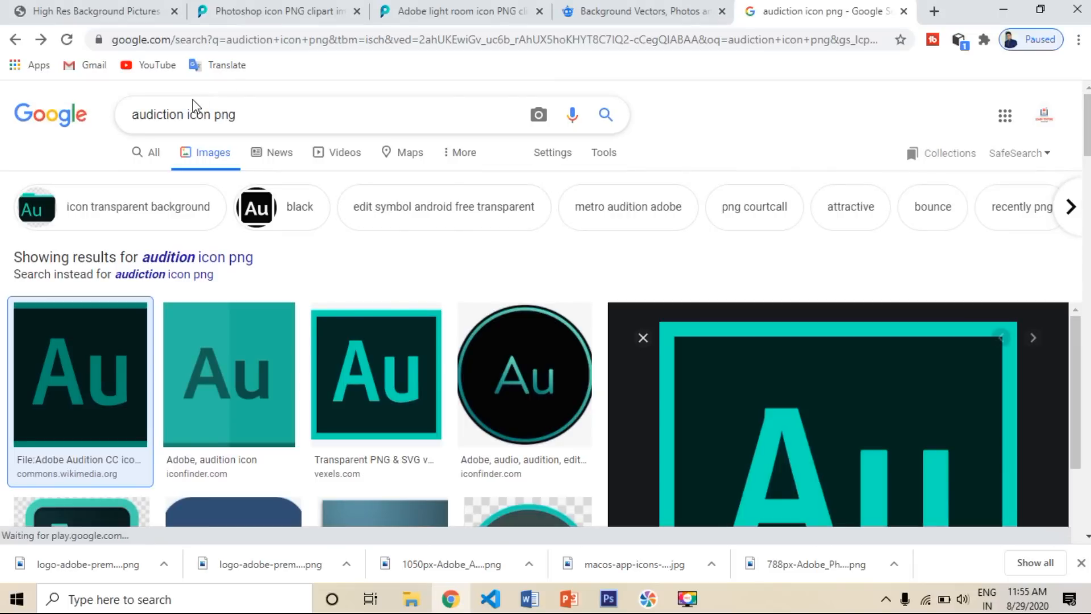
pyautogui.doubleClick(184, 115)
pyautogui.write('afteraffect')
pyautogui.press('Return')
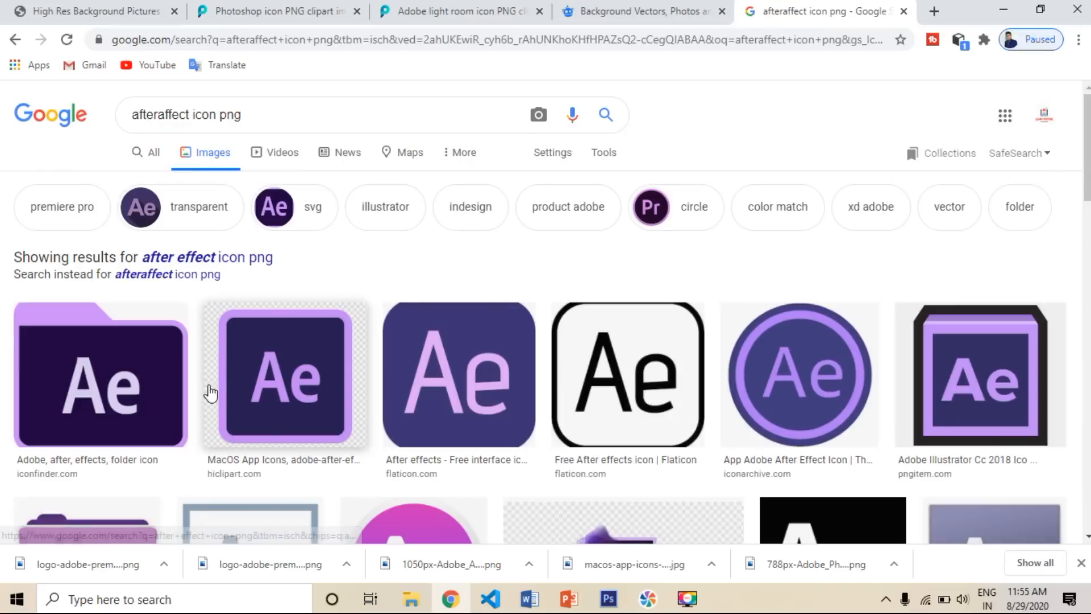
# Step: Save the HiClipart MacOS After Effects icon to the Desktop as macos-app-icons-adobe-after-effects-png-icon, deleting the earlier file of that name
pyautogui.click(307, 373)
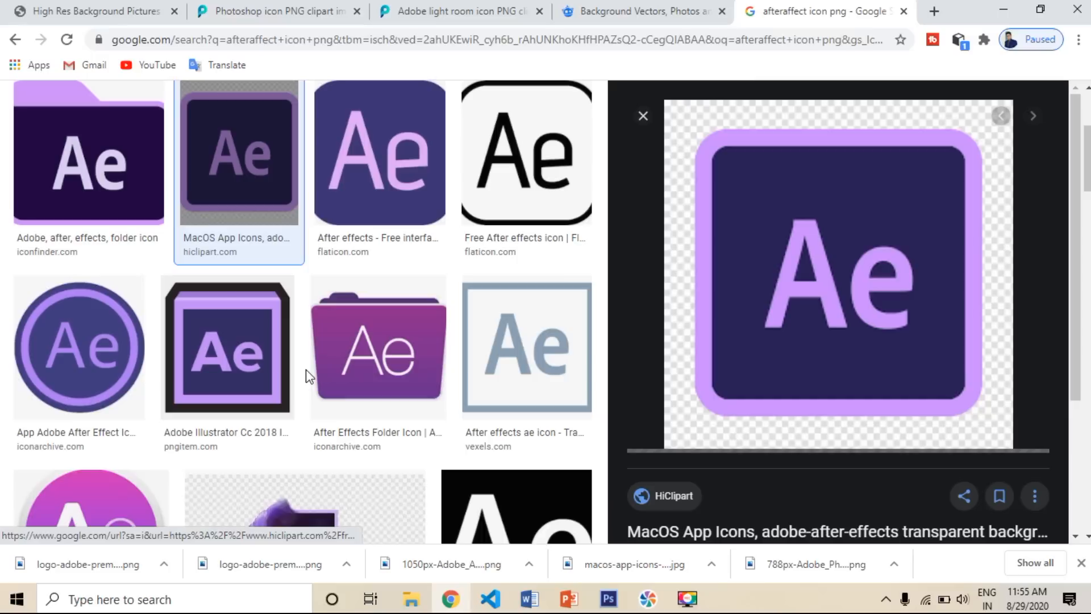
pyautogui.rightClick(865, 377)
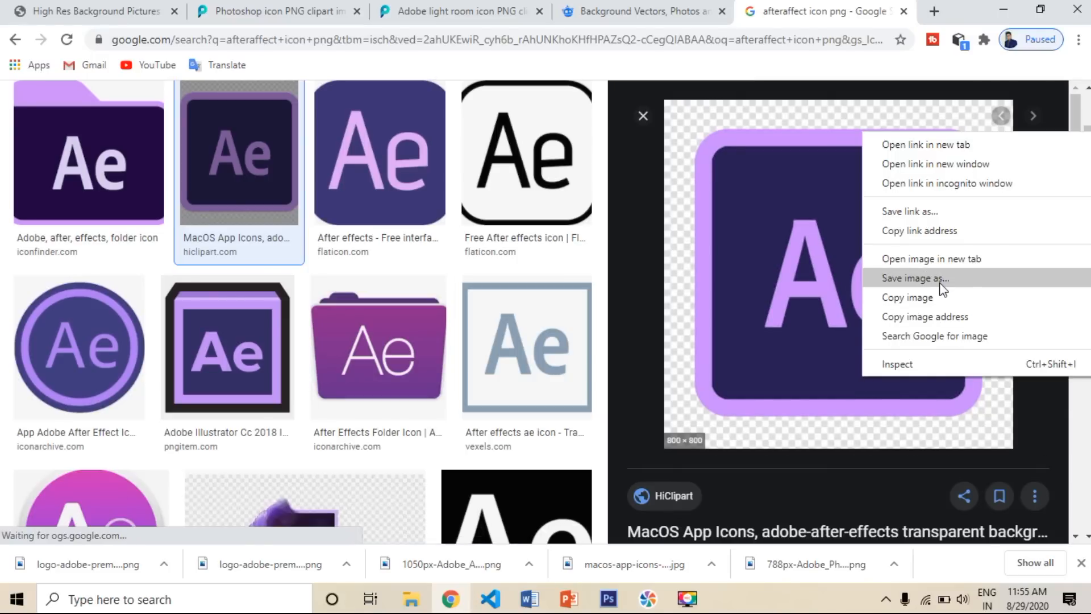
pyautogui.click(912, 278)
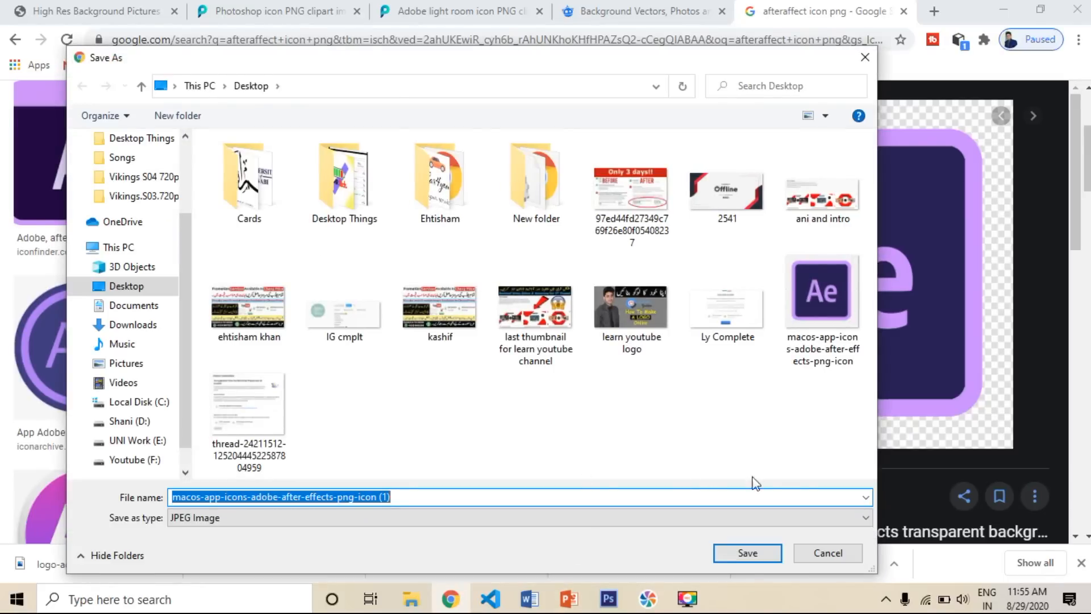
pyautogui.click(826, 318)
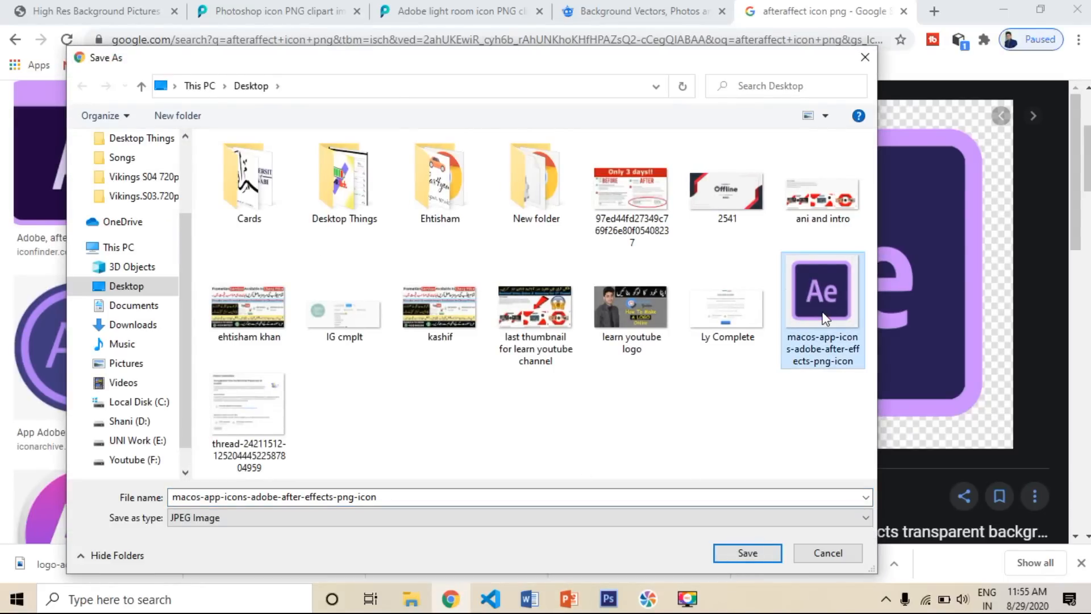
pyautogui.hotkey('shift', 'Delete')
pyautogui.press('Return')
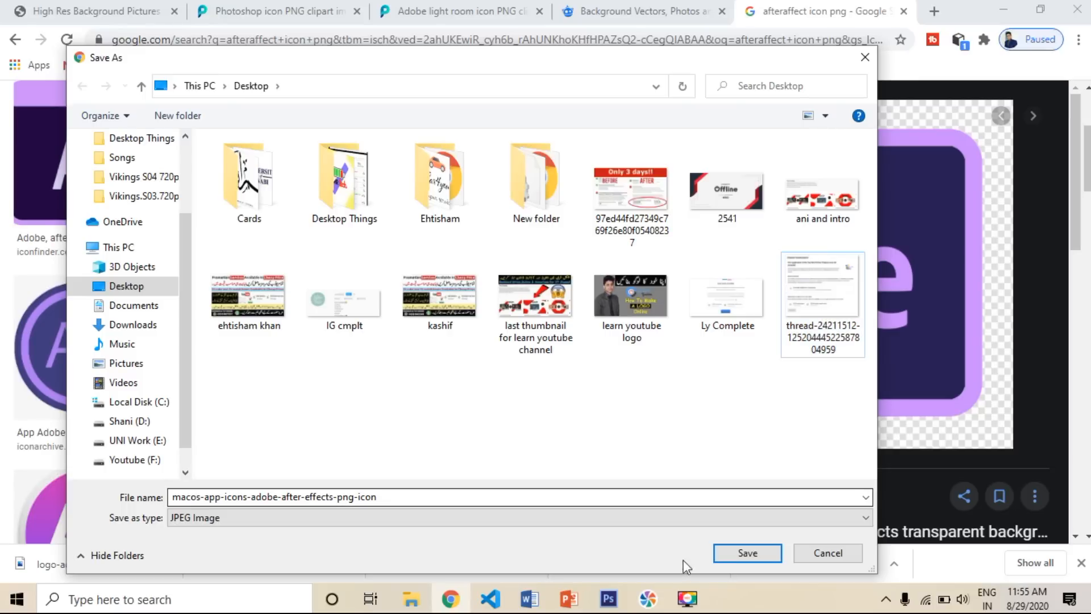
pyautogui.click(733, 554)
pyautogui.click(625, 306)
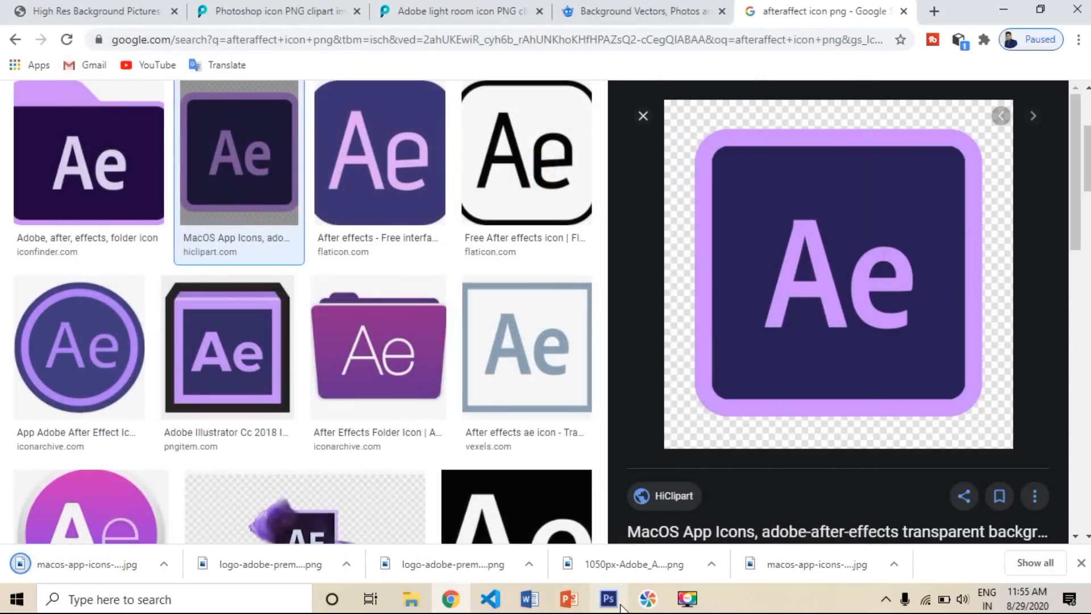
# Step: Switch to Photoshop, open the downloaded After Effects icon from the Desktop to try moving its layer, and close the file
pyautogui.click(608, 598)
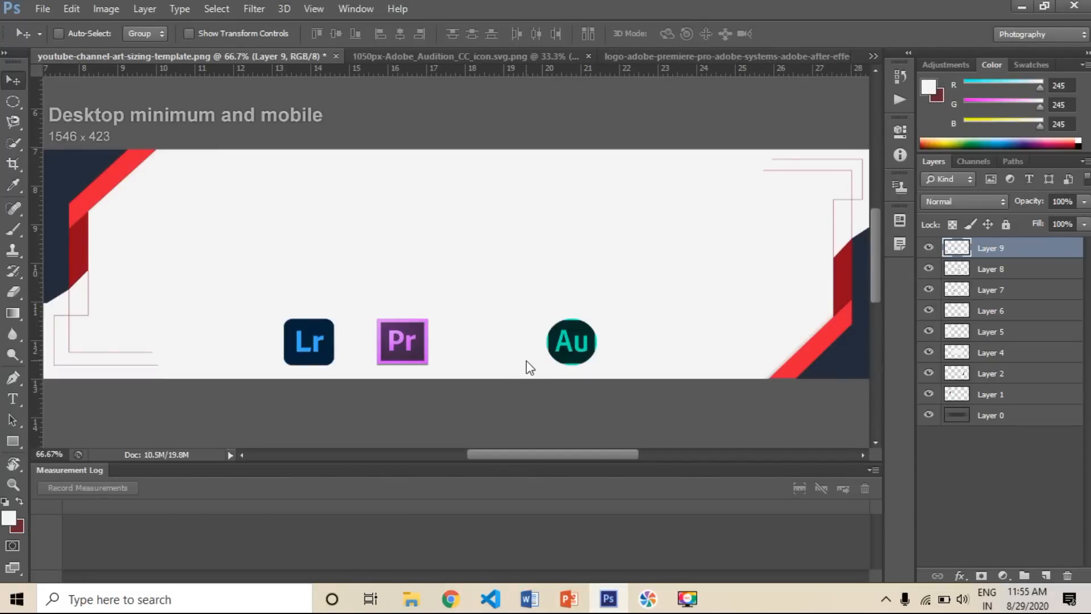
pyautogui.hotkey('ctrl', 'o')
pyautogui.moveTo(644, 188); pyautogui.dragTo(646, 395)
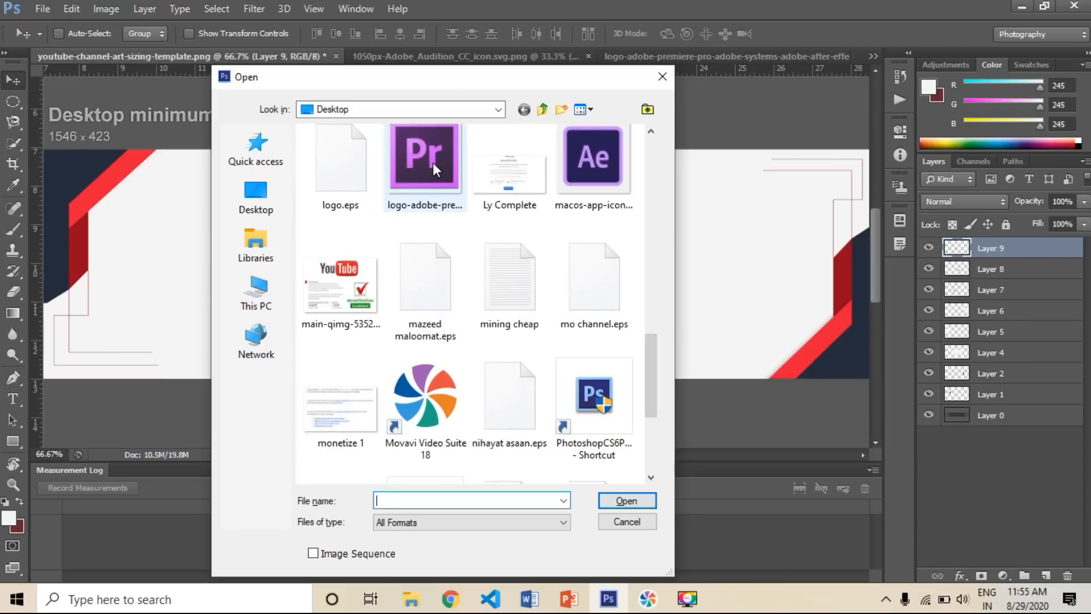
pyautogui.doubleClick(585, 181)
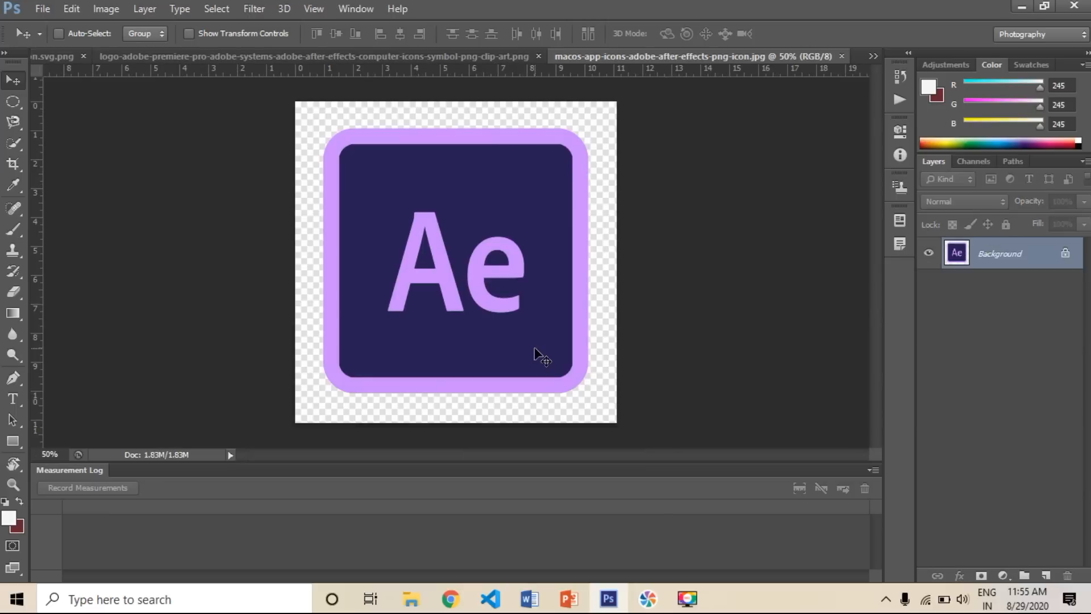
pyautogui.moveTo(505, 307); pyautogui.dragTo(498, 320)
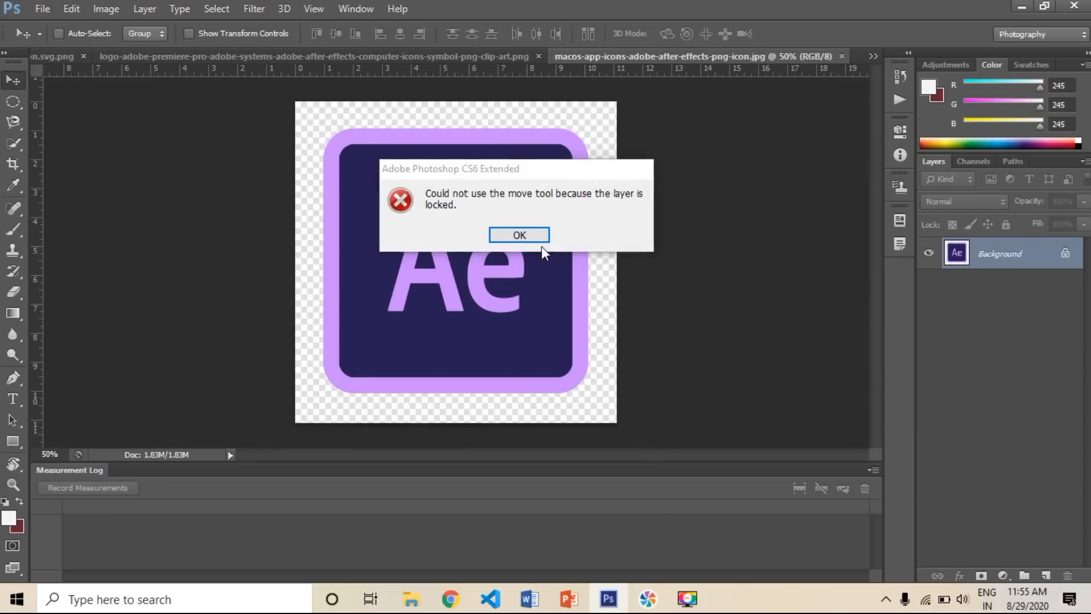
pyautogui.click(528, 235)
pyautogui.click(843, 56)
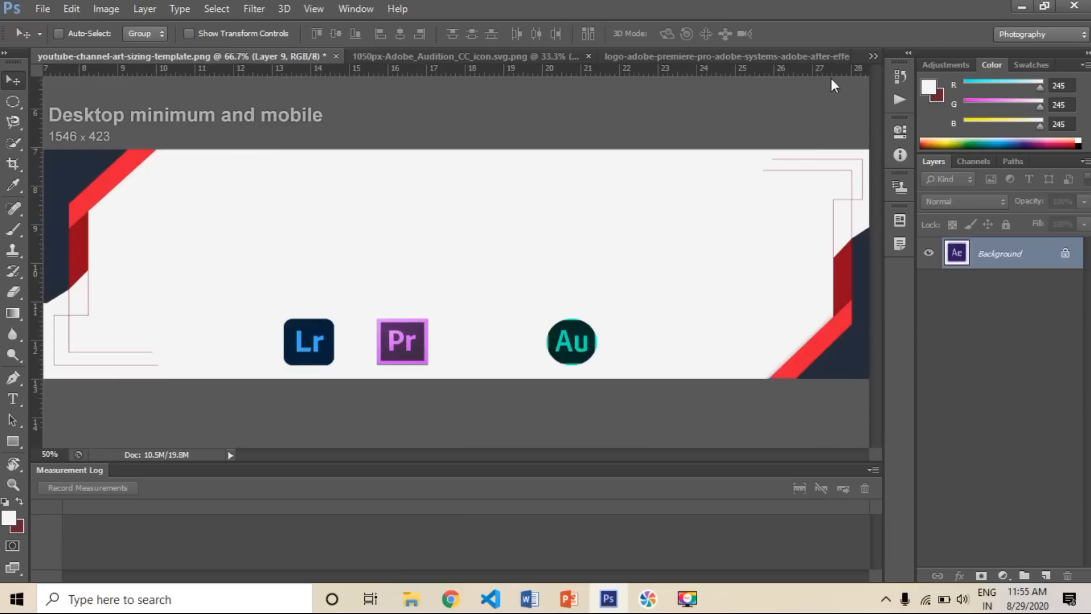
# Step: Switch to Chrome and examine the After Effects icon results for a replacement, including another look at the HiClipart preview
pyautogui.click(451, 599)
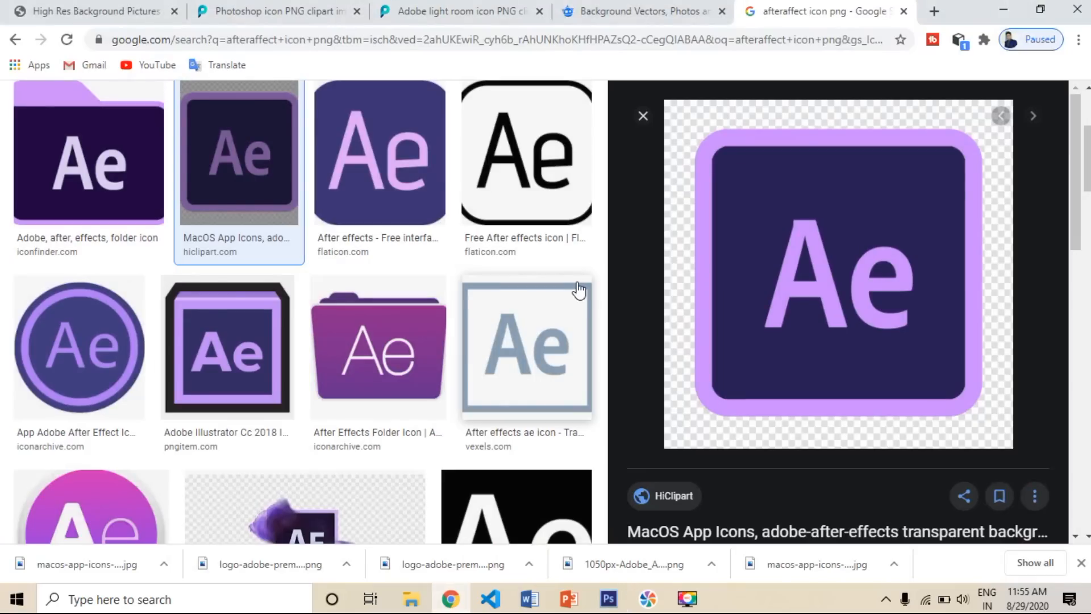
pyautogui.click(643, 116)
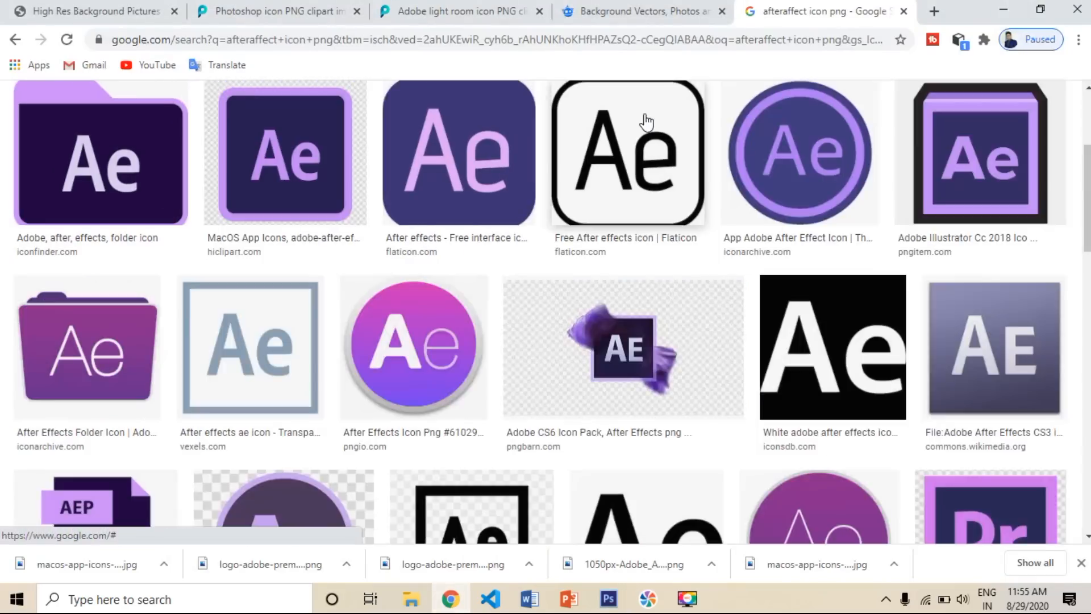
pyautogui.scroll(-3, 1088, 174)
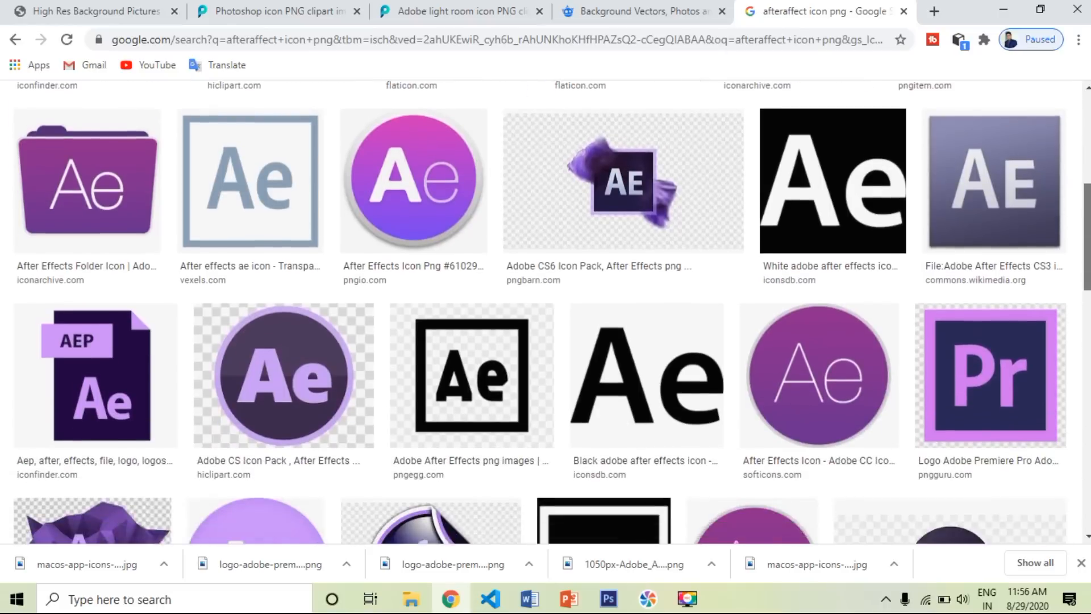
pyautogui.scroll(-3, 546, 312)
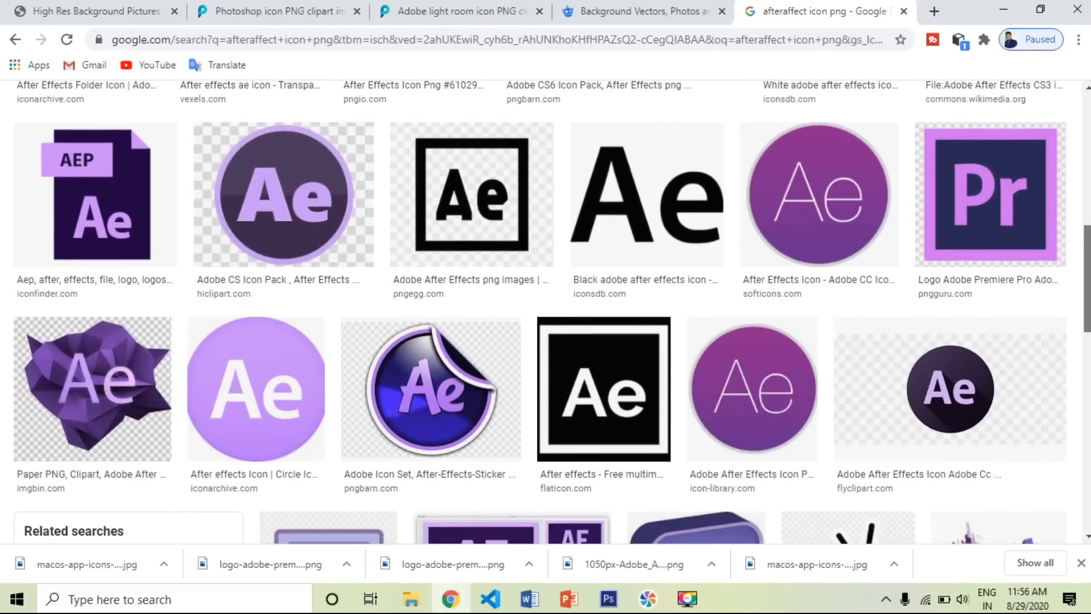
pyautogui.scroll(4, 546, 312)
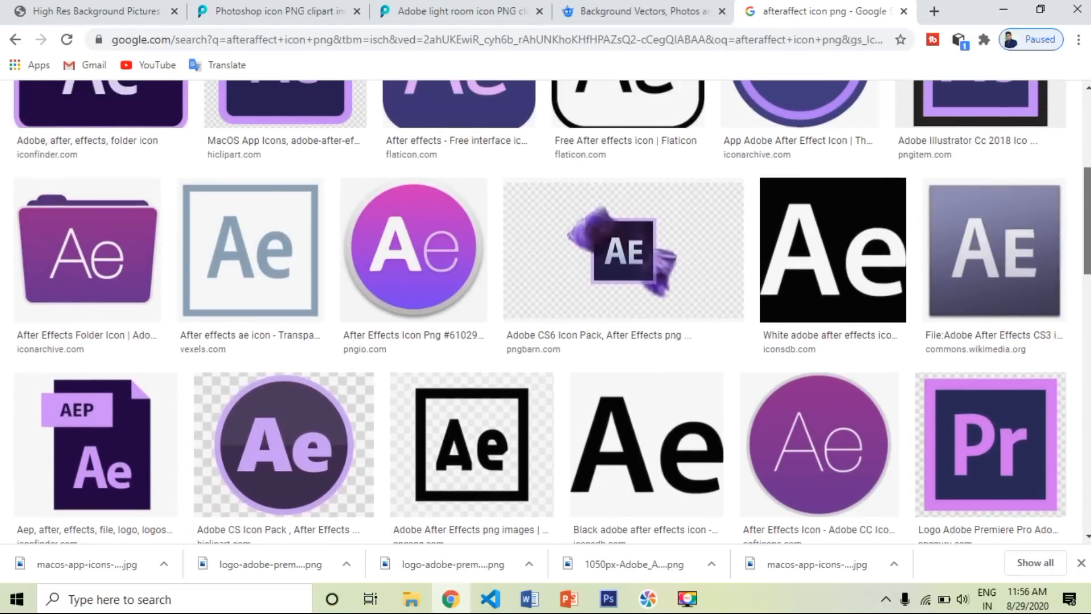
pyautogui.scroll(2, 546, 312)
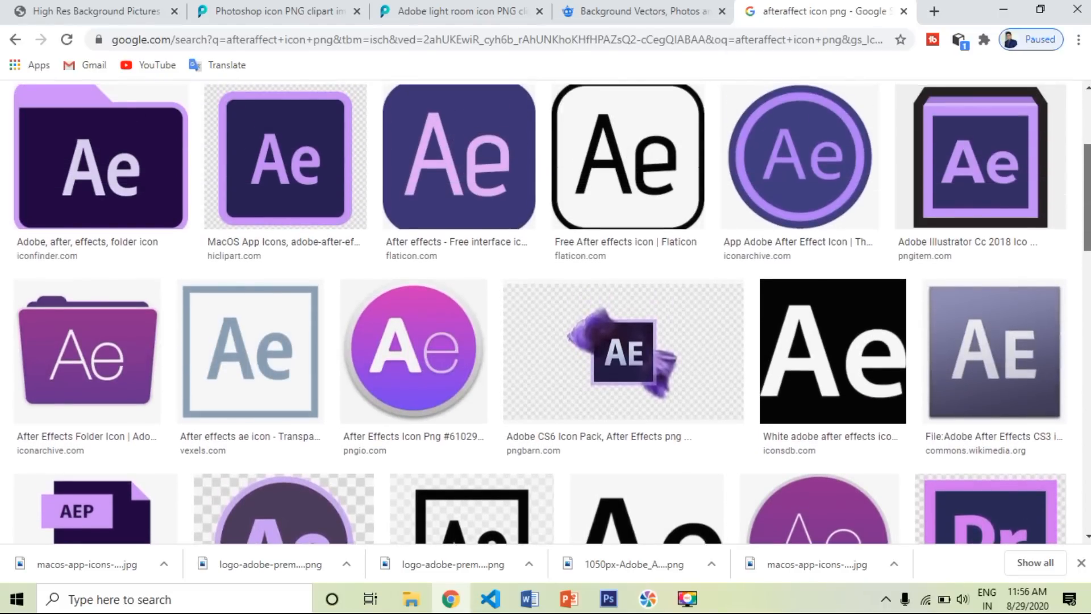
pyautogui.click(308, 142)
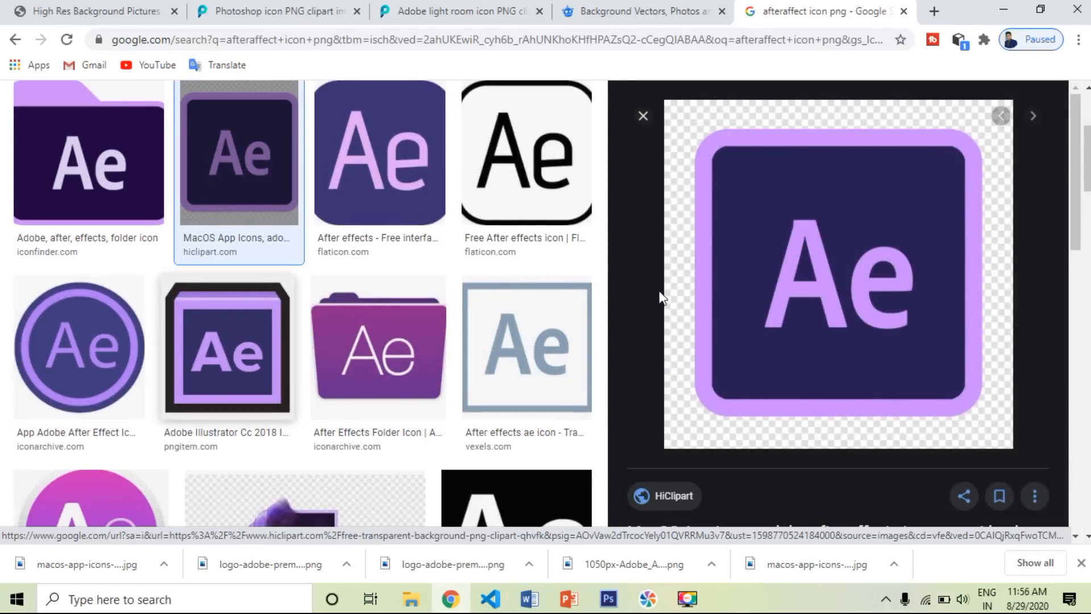
pyautogui.click(642, 116)
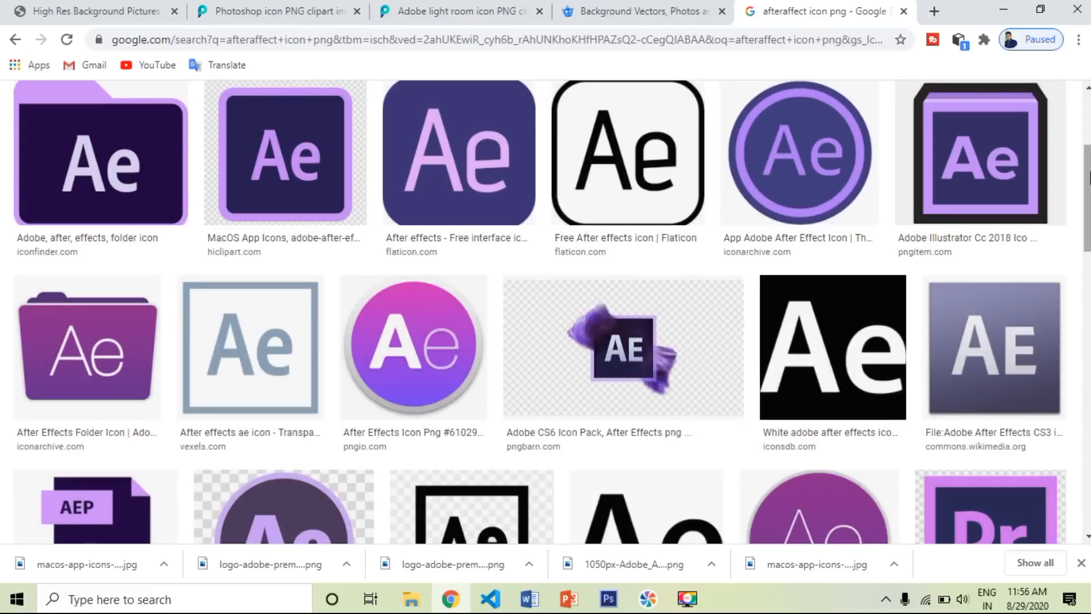
# Step: Find another After Effects icon farther down the image results and open its page in a new tab
pyautogui.scroll(-10, 545, 312)
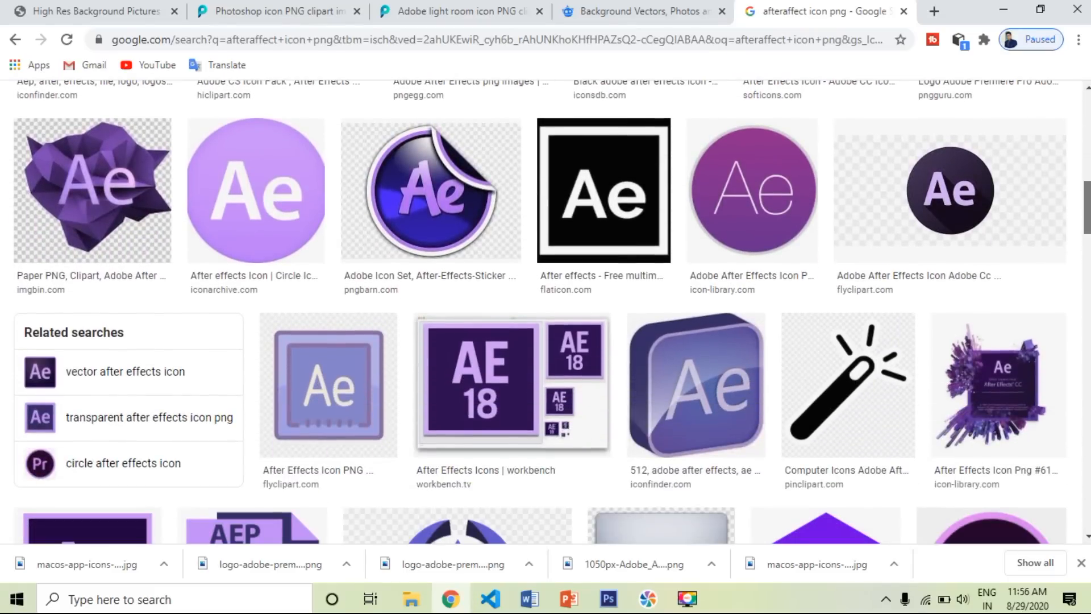
pyautogui.scroll(-4, 546, 312)
pyautogui.click(241, 440)
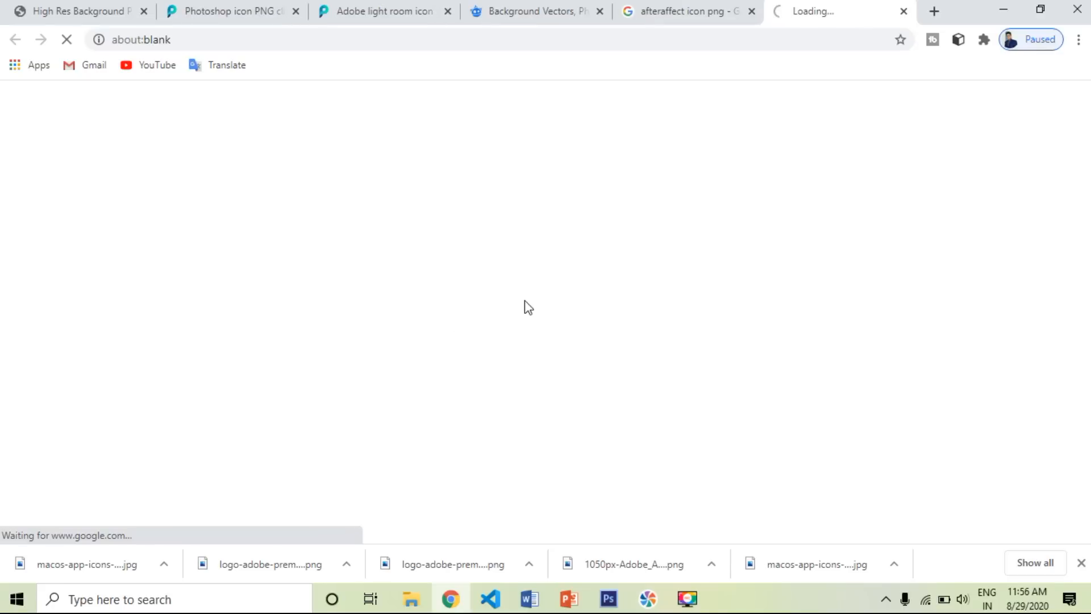
# Step: Examine several After Effects icon candidates in the image search results, including the vippng.com and icon-library.com versions
pyautogui.click(667, 9)
pyautogui.click(85, 349)
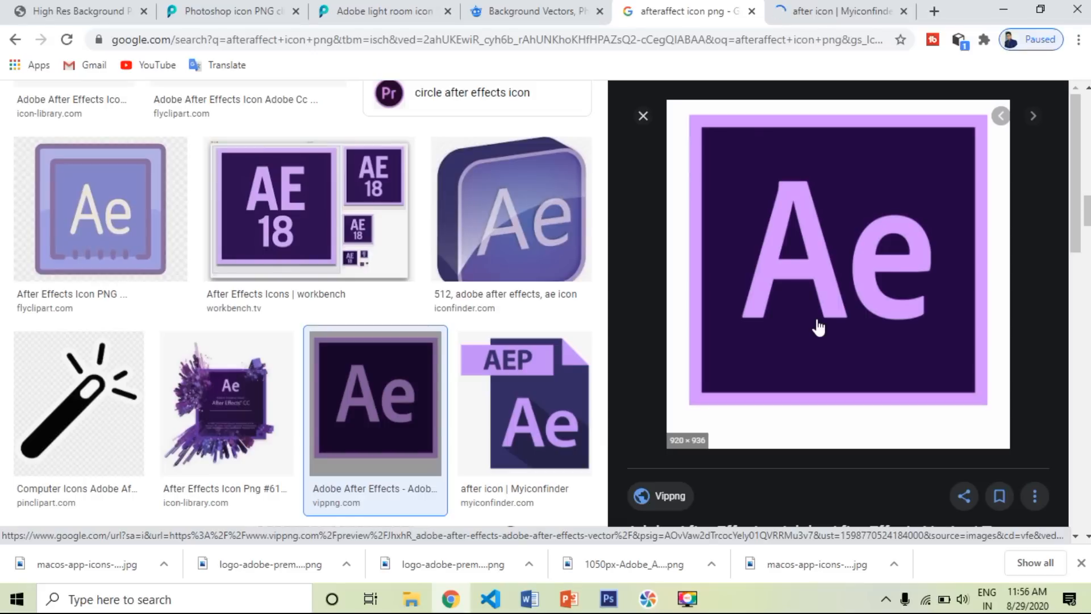
pyautogui.click(239, 395)
pyautogui.click(240, 395)
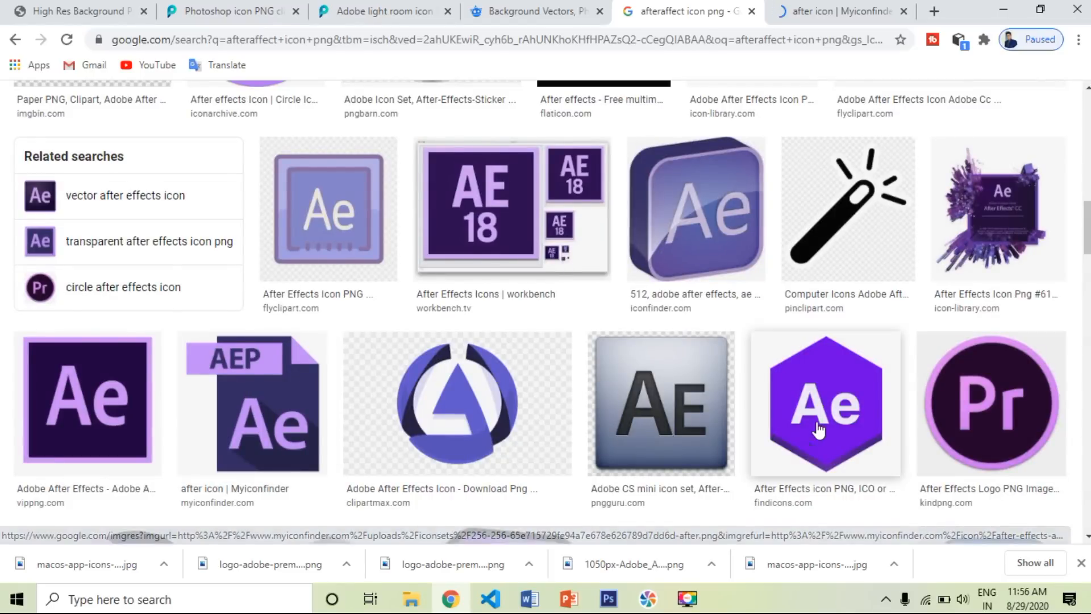
pyautogui.click(1011, 248)
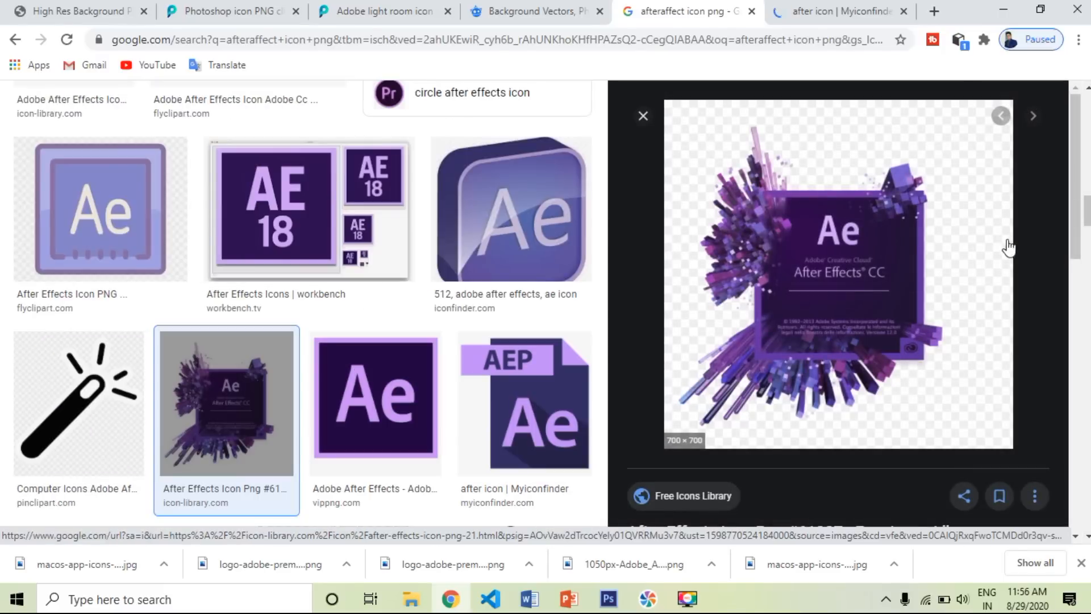
pyautogui.rightClick(818, 336)
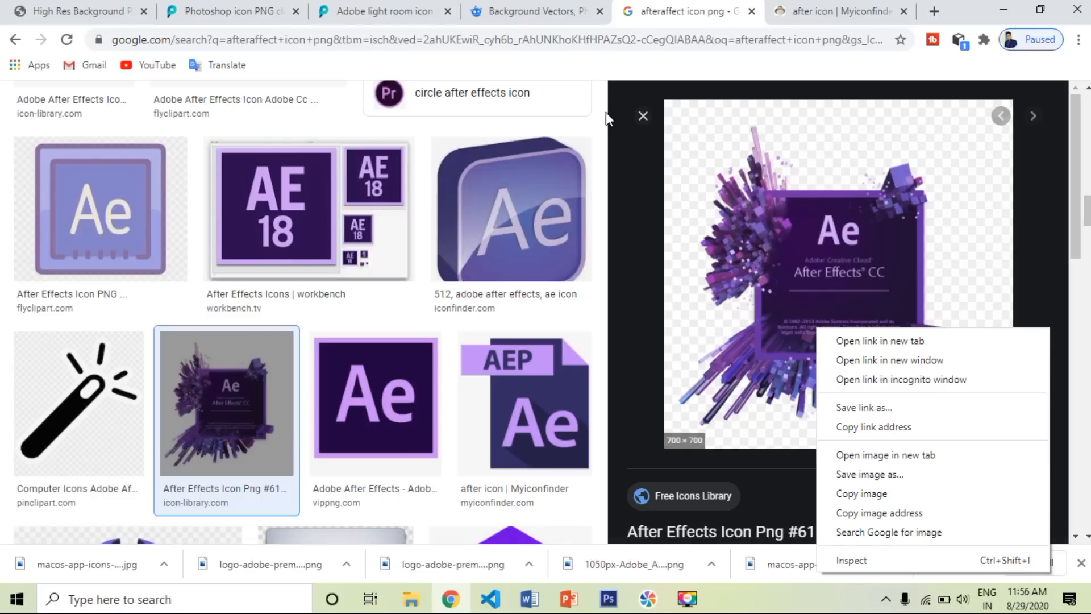
pyautogui.click(644, 121)
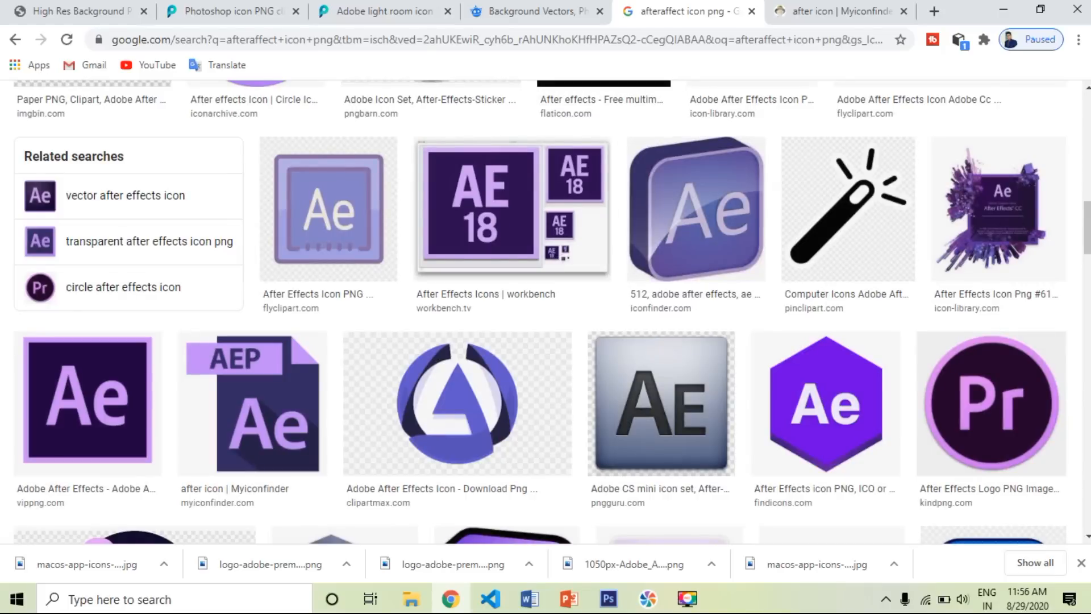
# Step: Save the elharrakfonts.com image of six round Adobe icons to the Desktop as icons adobe vectors, and switch to Photoshop
pyautogui.moveTo(1087, 216); pyautogui.dragTo(1087, 300)
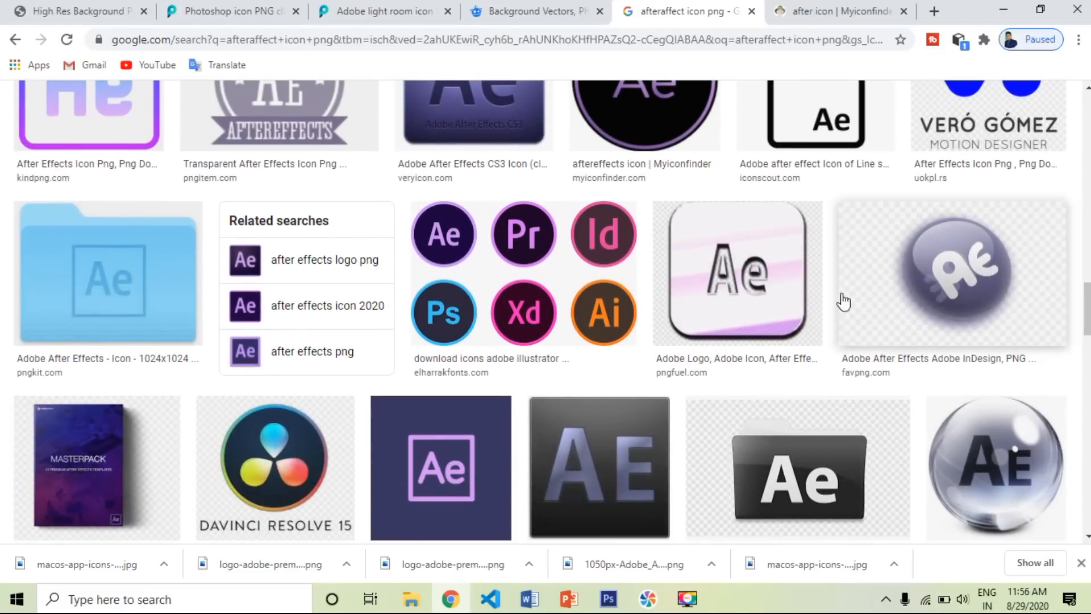
pyautogui.click(568, 285)
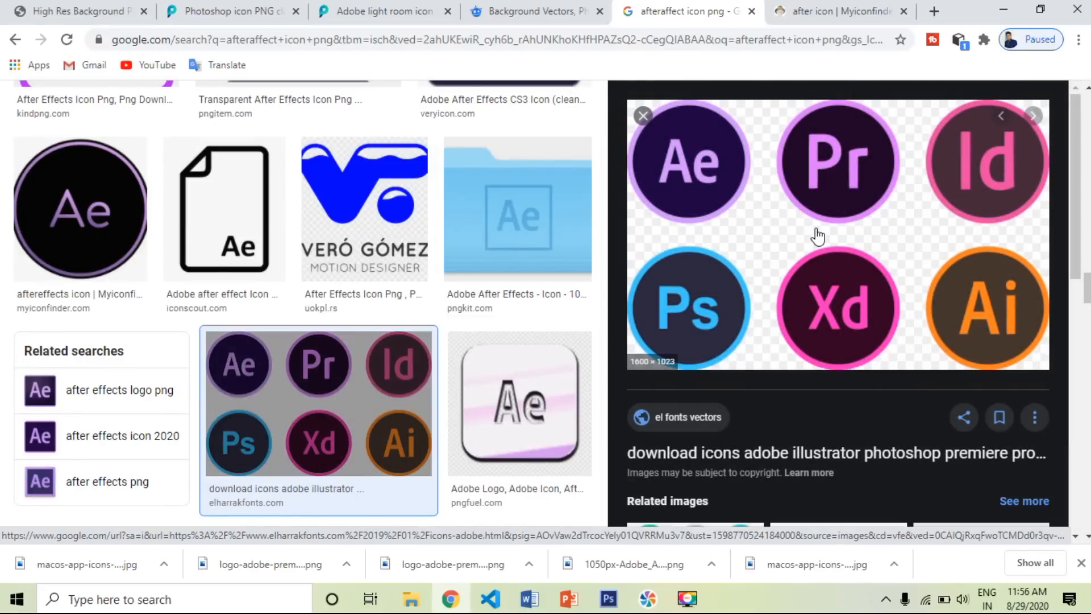
pyautogui.rightClick(818, 235)
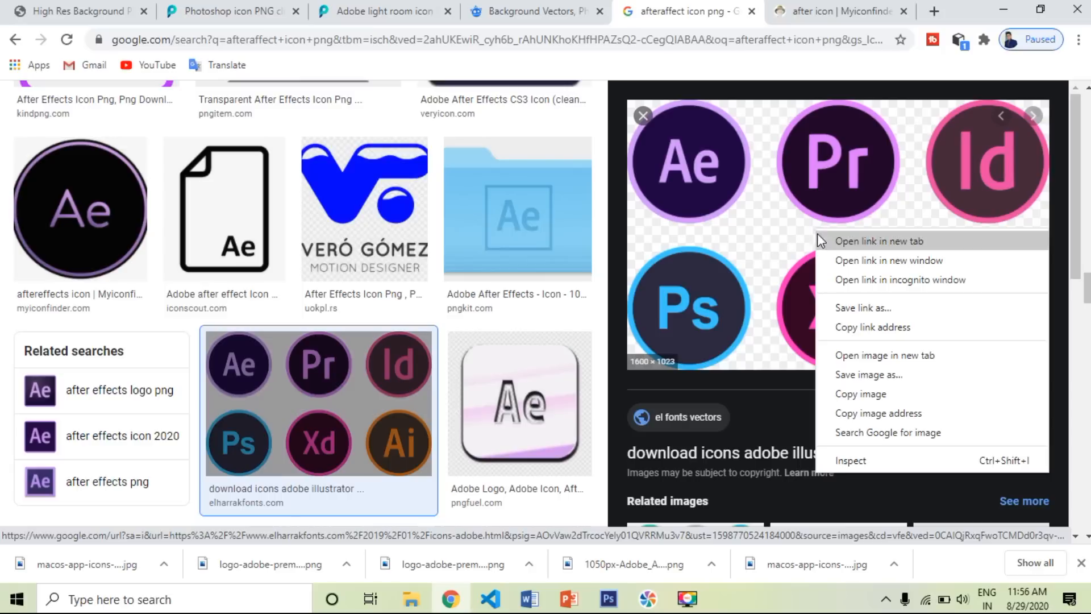
pyautogui.click(864, 375)
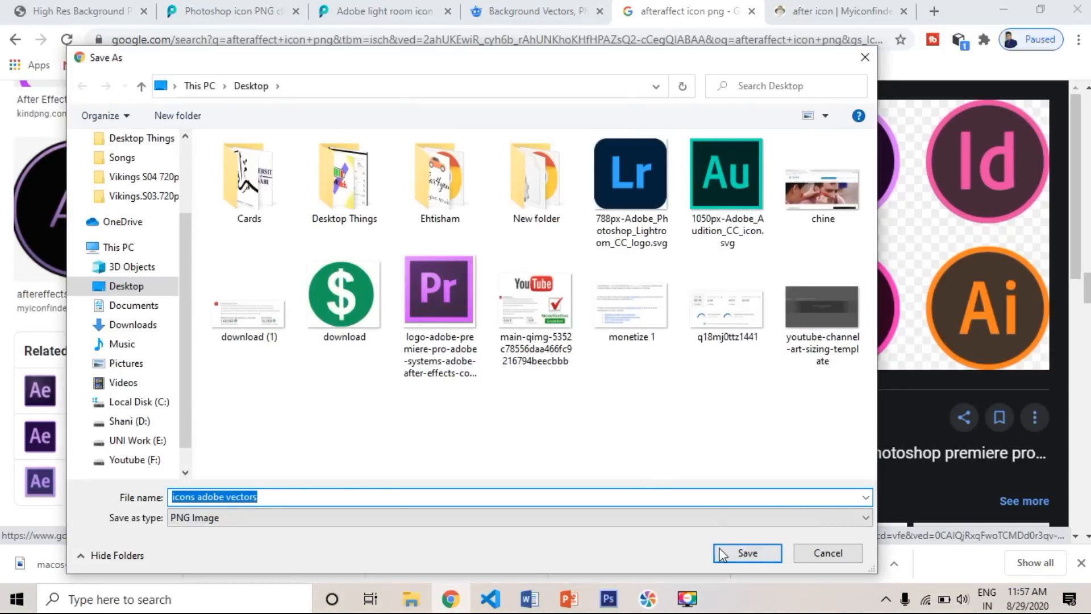
pyautogui.click(721, 554)
pyautogui.click(608, 599)
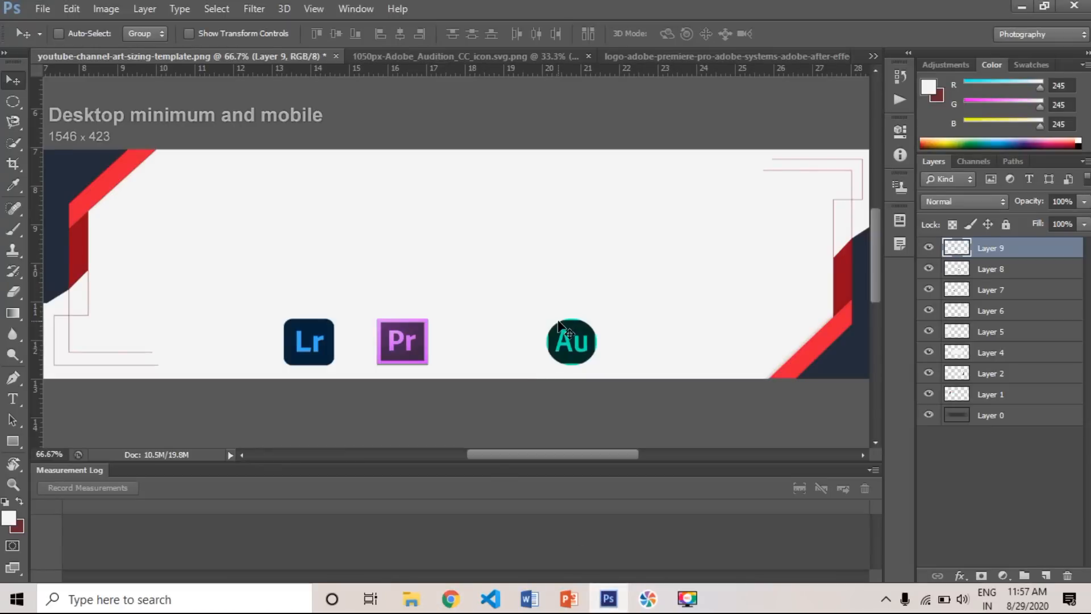
pyautogui.hotkey('ctrl', 'o')
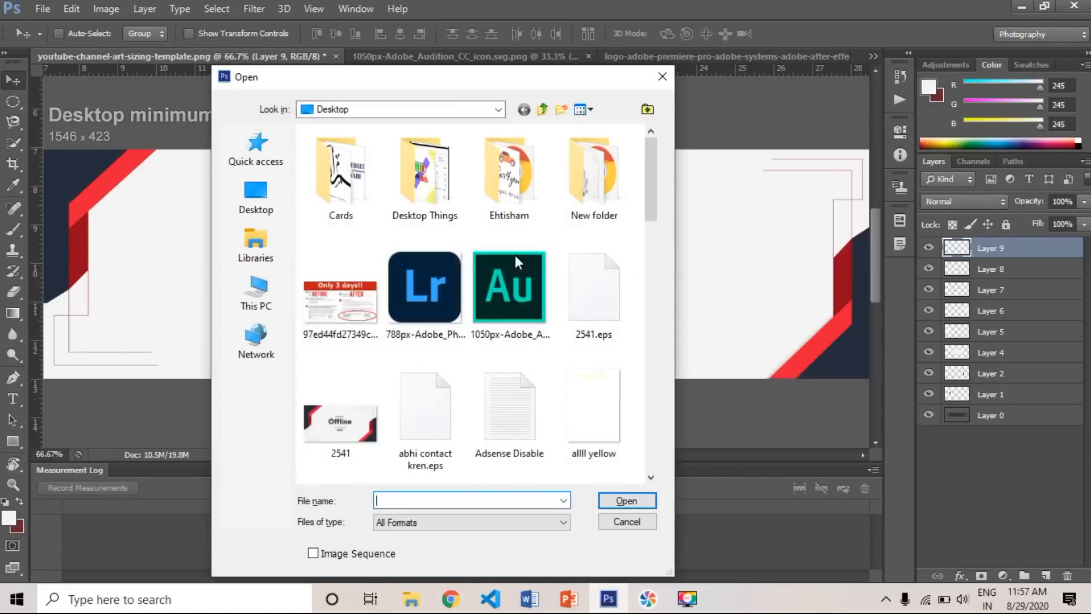
pyautogui.moveTo(646, 192); pyautogui.dragTo(647, 385)
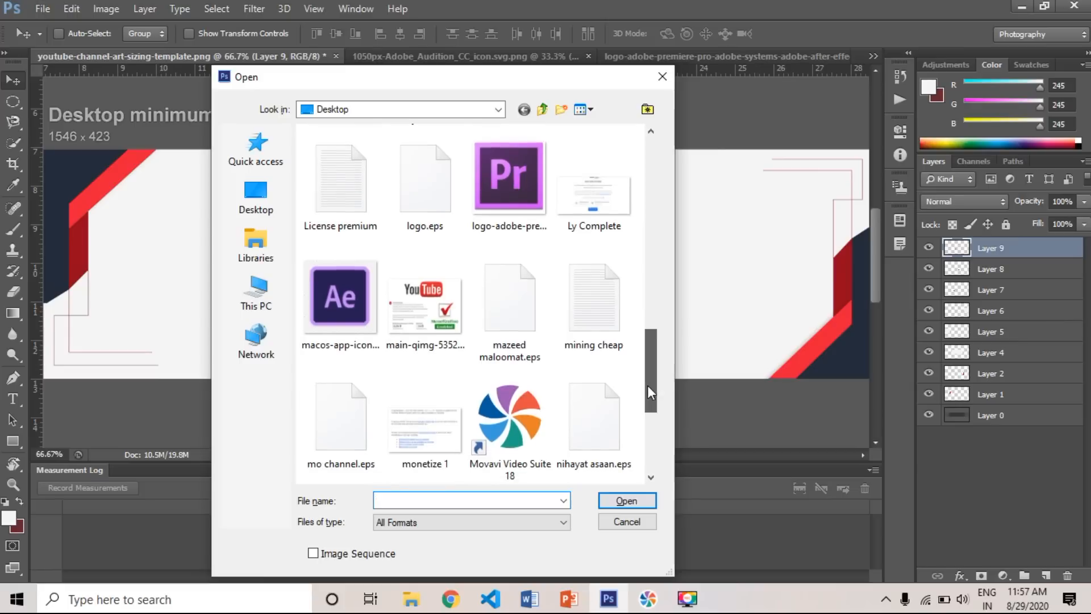
pyautogui.doubleClick(316, 294)
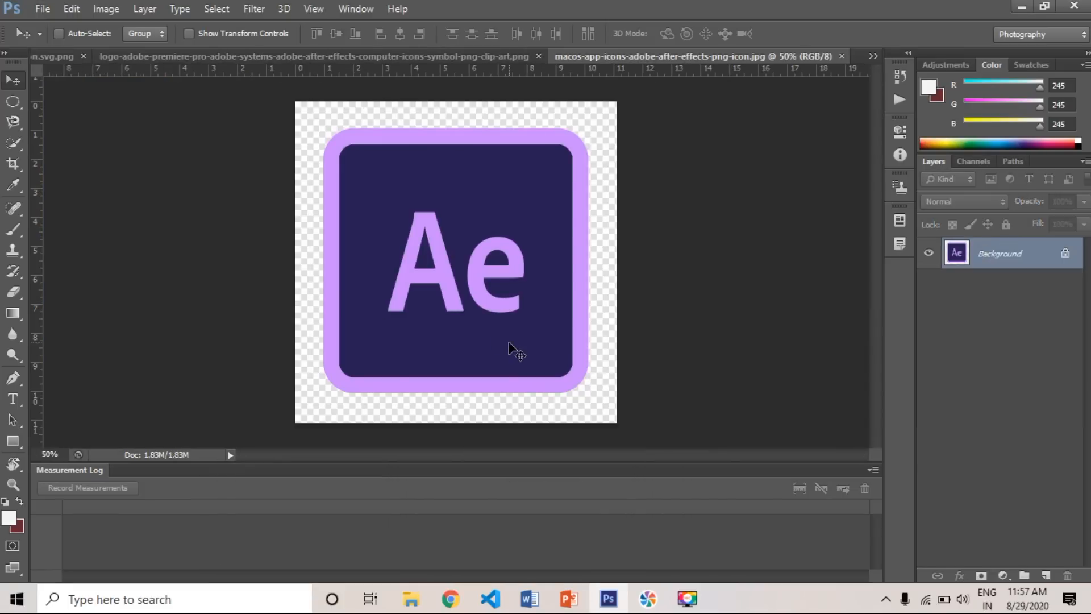
pyautogui.click(449, 308)
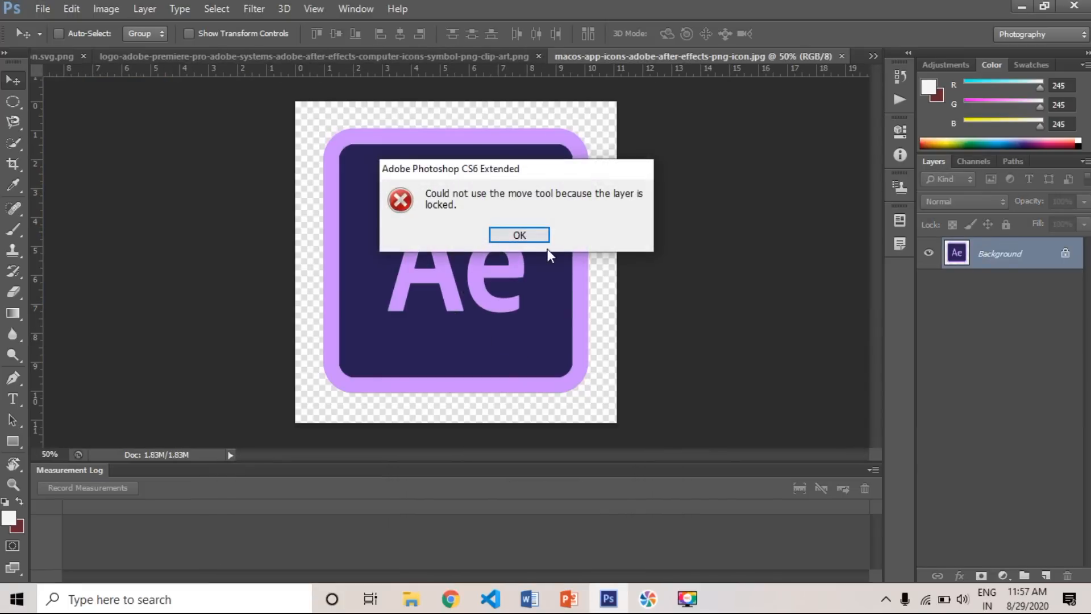
pyautogui.click(520, 235)
pyautogui.click(842, 56)
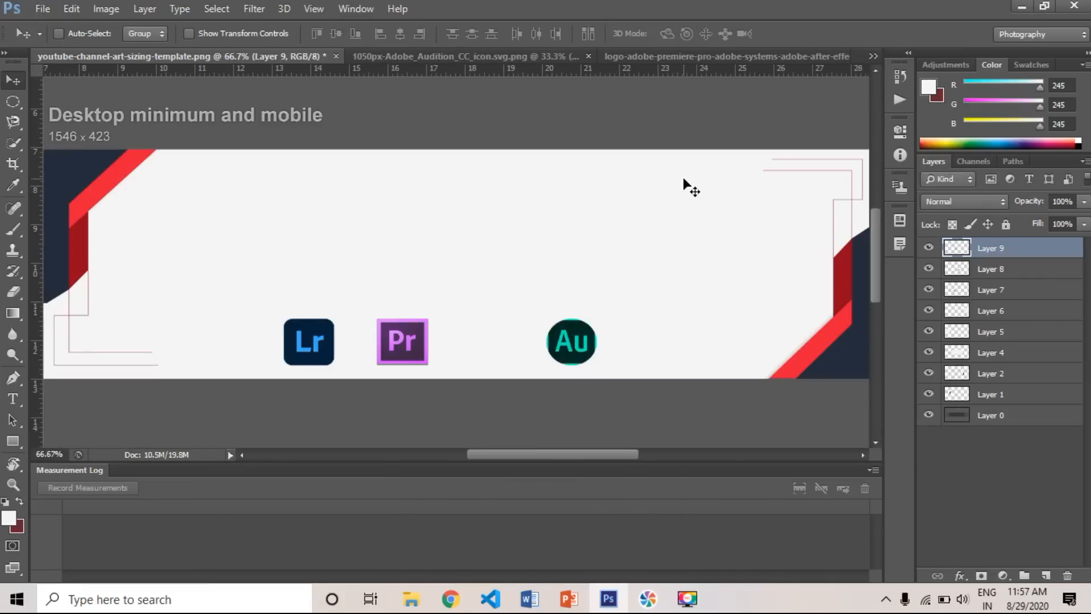
# Step: Open the icons adobe vectors image from the Desktop and shift its icon layer slightly down and right on the canvas
pyautogui.hotkey('ctrl', 'o')
pyautogui.moveTo(652, 182); pyautogui.dragTo(649, 279)
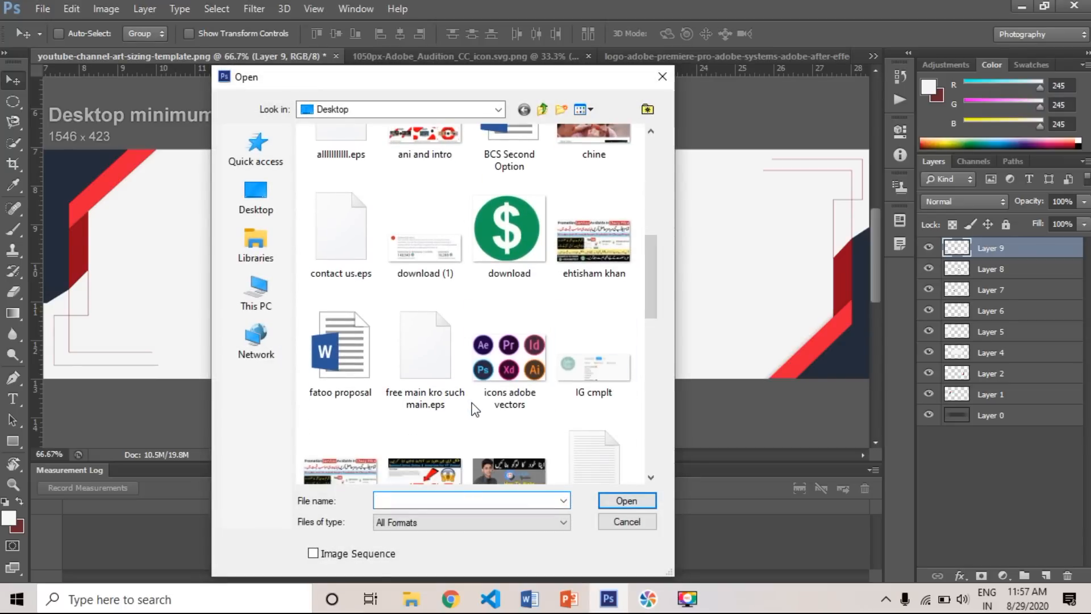
pyautogui.doubleClick(483, 393)
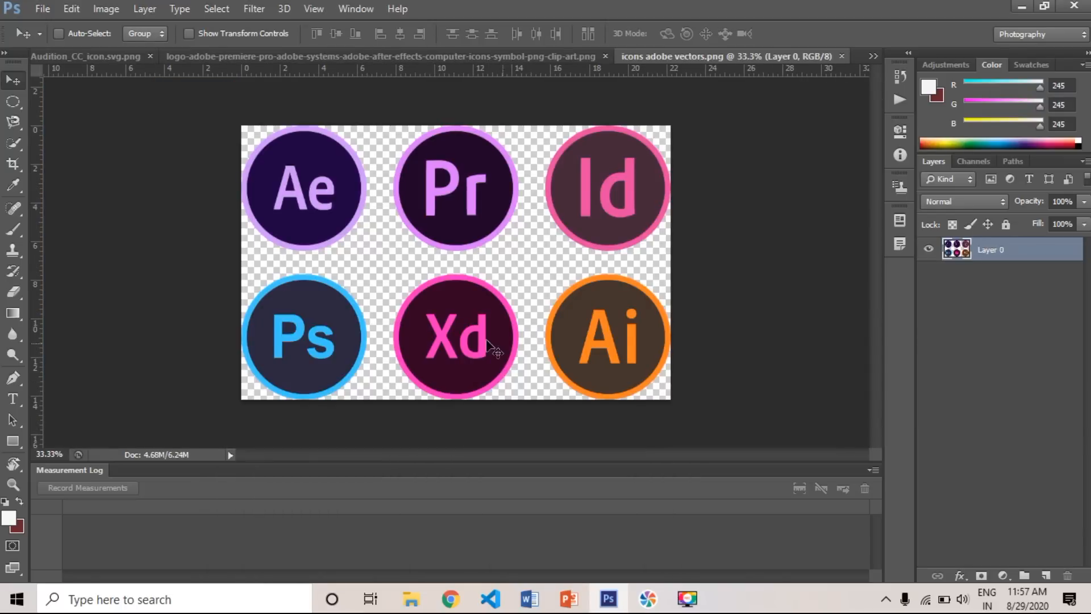
pyautogui.moveTo(475, 337); pyautogui.dragTo(504, 353)
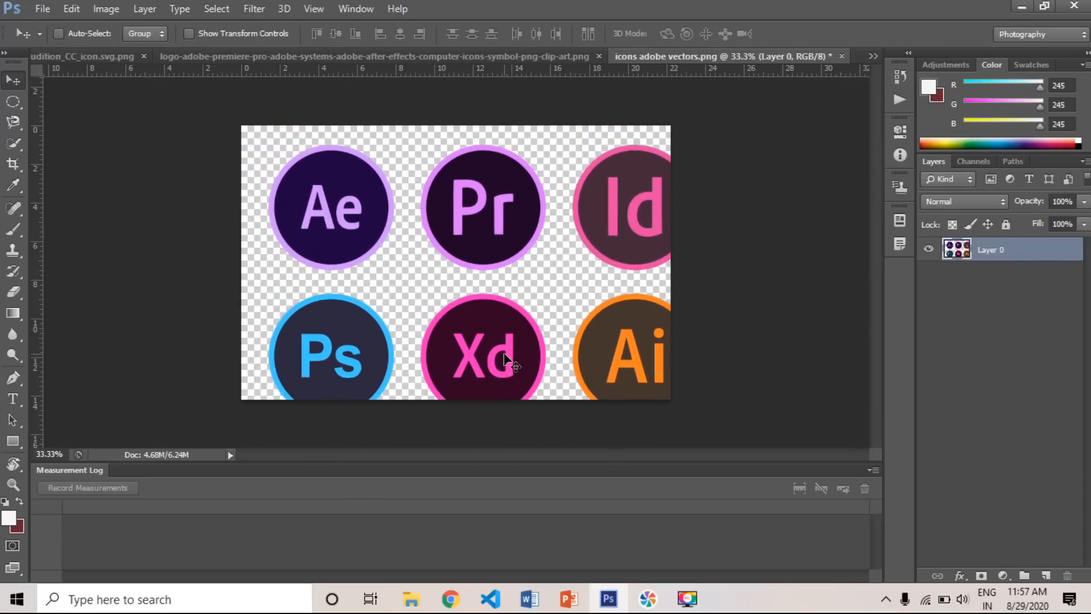
# Step: Select the round After Effects icon with the Rectangular Marquee tool
pyautogui.click(16, 100)
pyautogui.rightClick(16, 98)
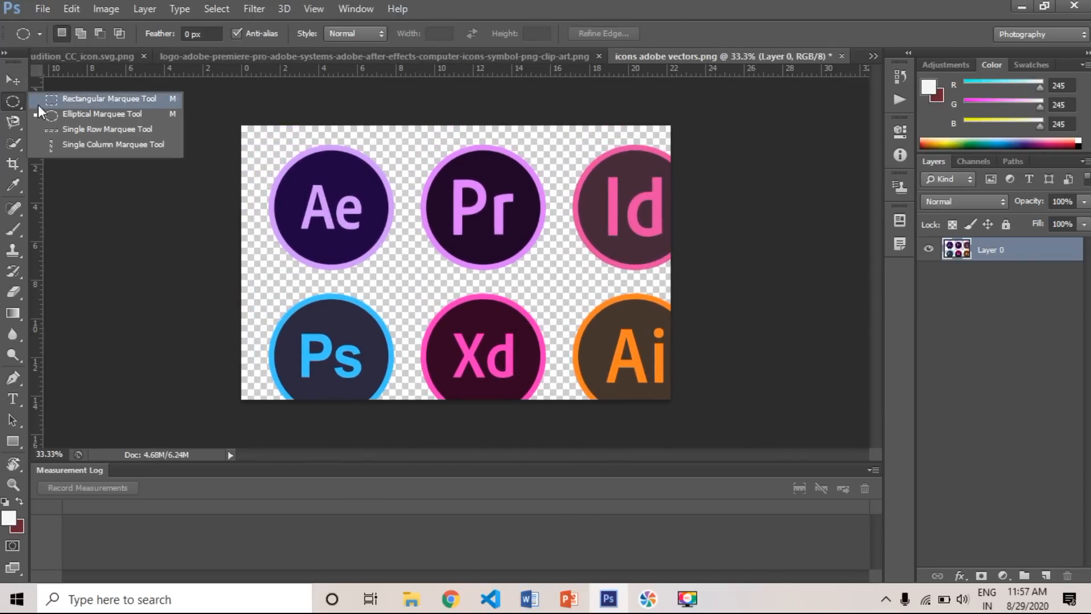
pyautogui.click(39, 105)
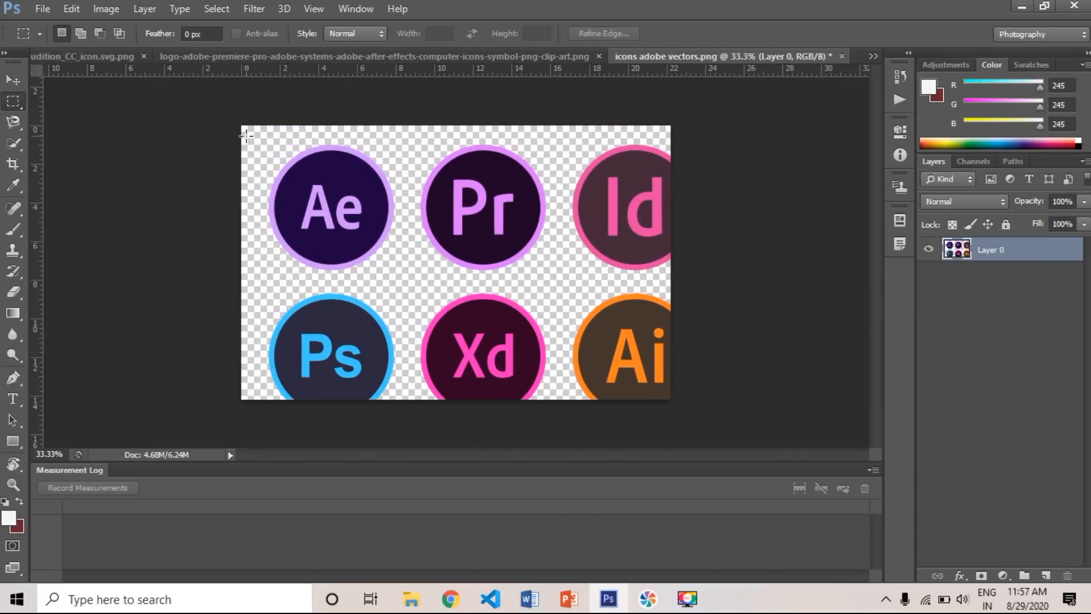
pyautogui.moveTo(246, 135); pyautogui.dragTo(413, 282)
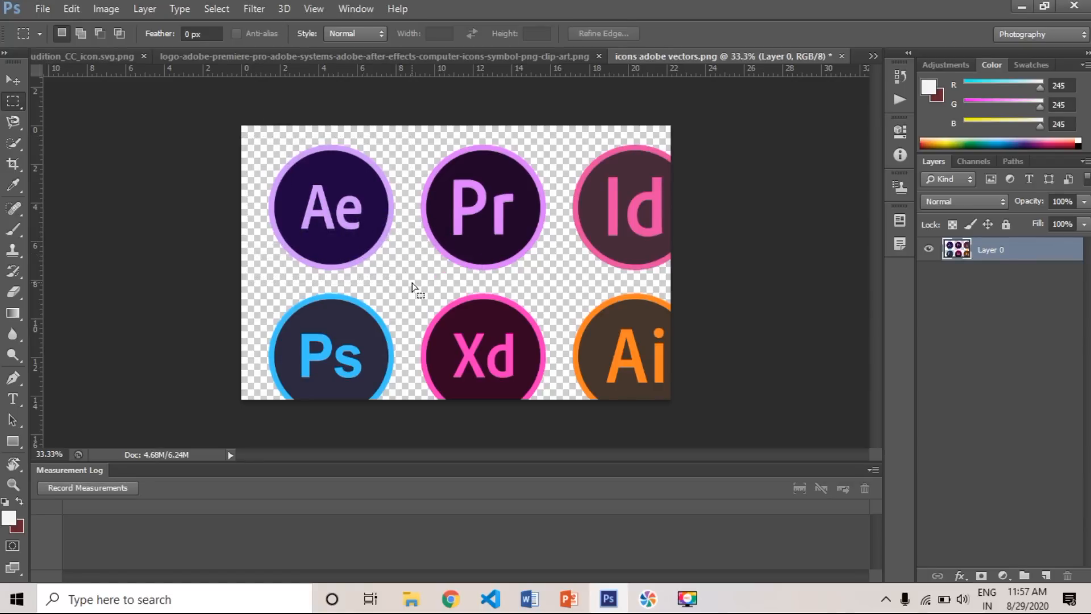
# Step: Try to bring the selected After Effects icon into the channel art by way of the Audition image, and undo it
pyautogui.click(13, 79)
pyautogui.moveTo(293, 174); pyautogui.dragTo(277, 245)
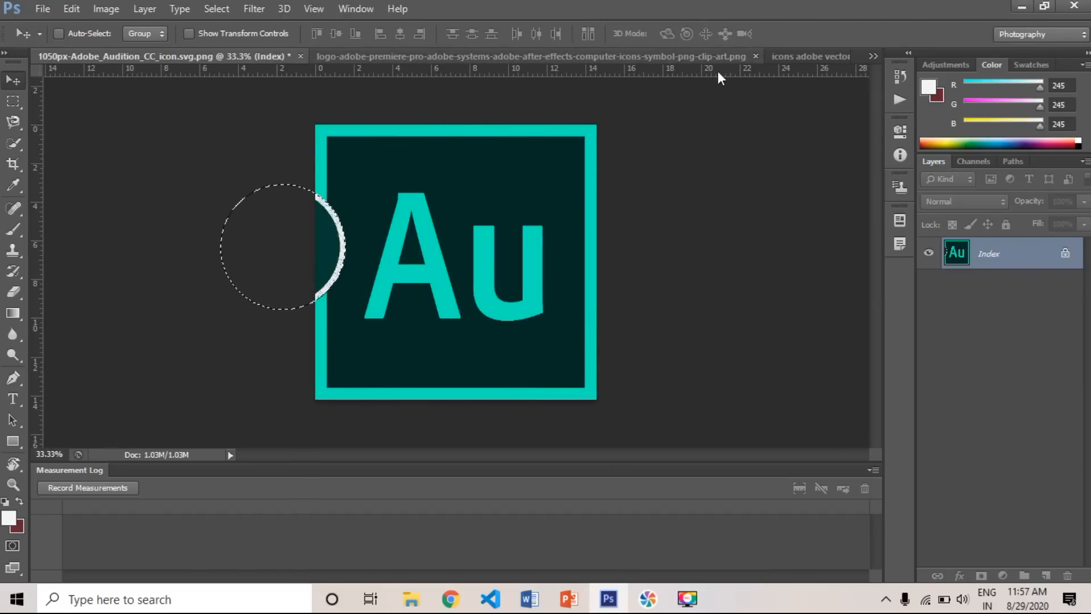
pyautogui.click(755, 56)
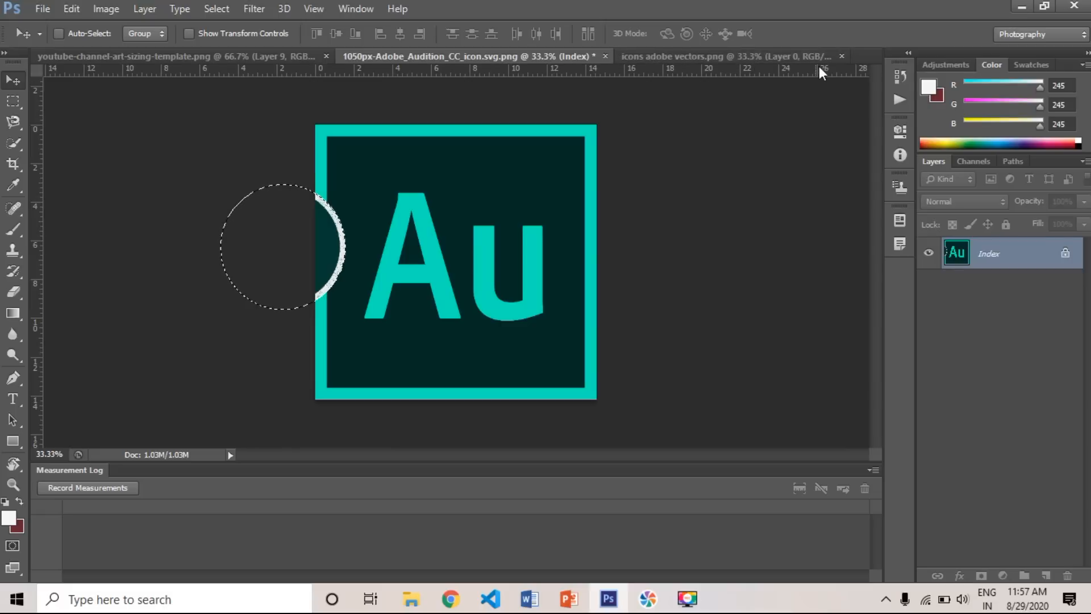
pyautogui.moveTo(281, 275); pyautogui.dragTo(370, 302)
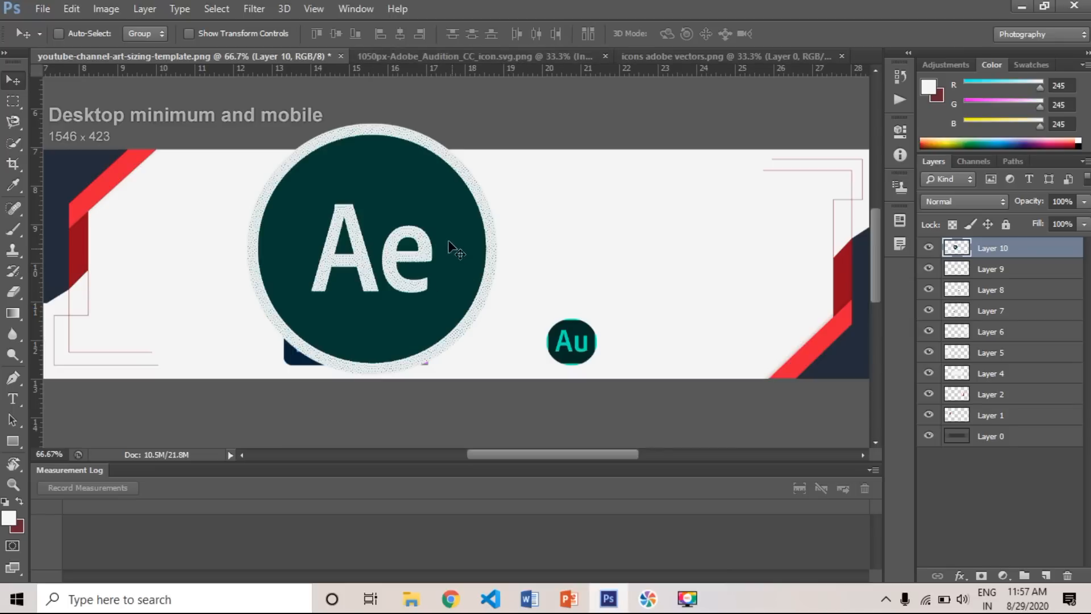
pyautogui.hotkey('ctrl', 'z')
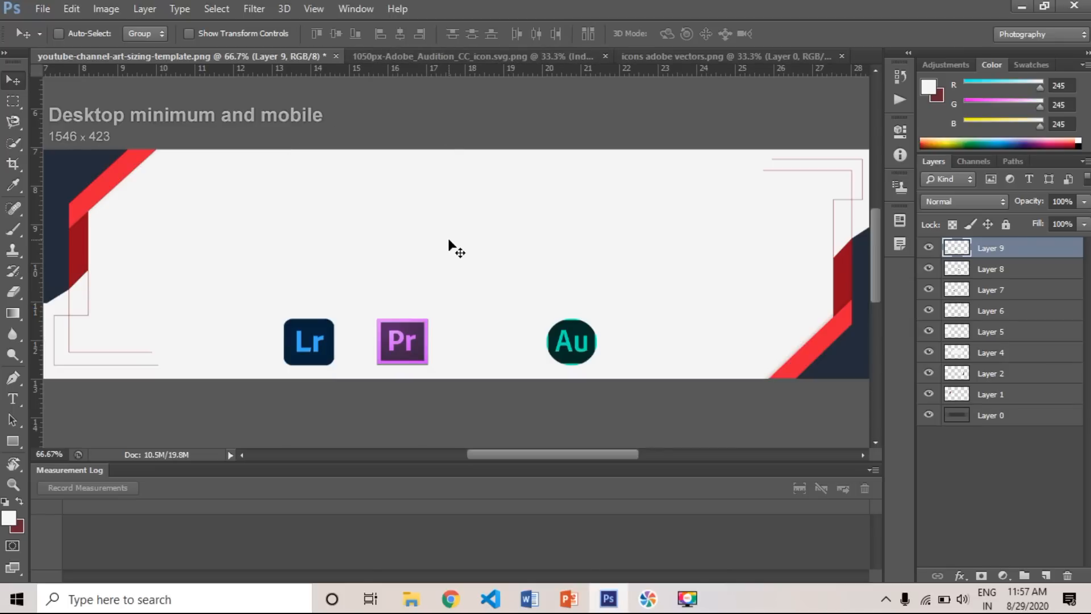
# Step: Close the Audition icon image and copy the selected After Effects icon from the icons image into the channel art template
pyautogui.click(480, 57)
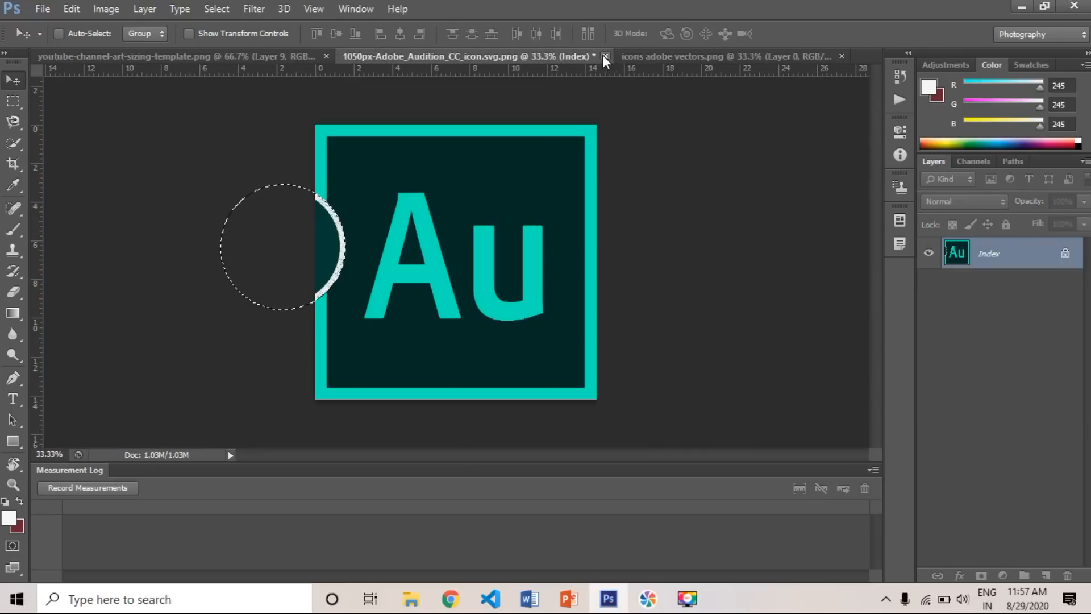
pyautogui.click(604, 55)
pyautogui.click(523, 235)
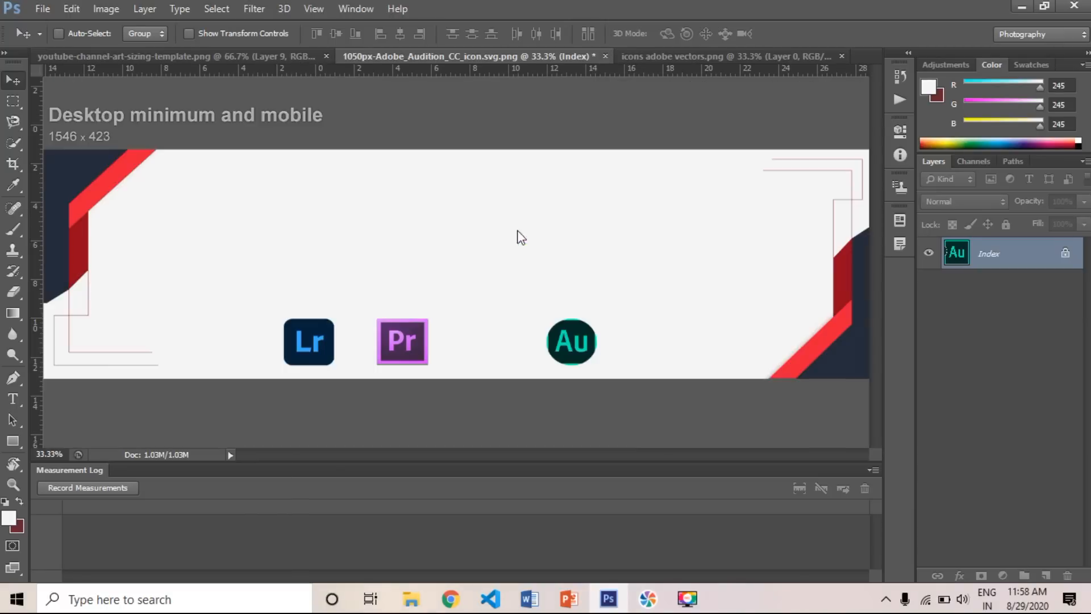
pyautogui.moveTo(352, 236); pyautogui.dragTo(476, 317)
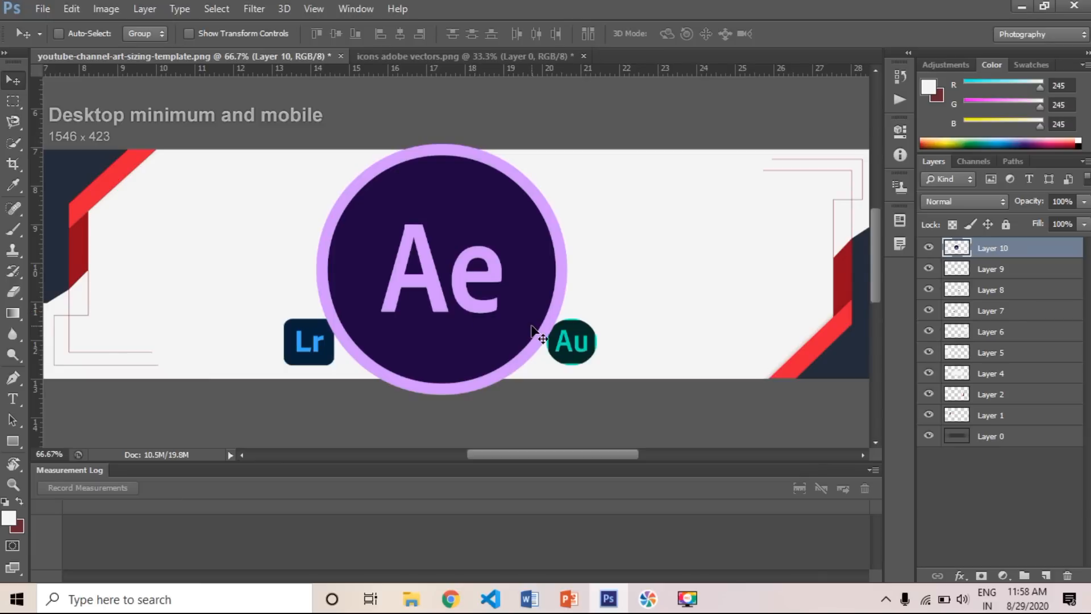
# Step: Scale the After Effects icon to about 1.35 by 1.21 in and place it just right of the Audition icon
pyautogui.hotkey('ctrl', 't')
pyautogui.moveTo(568, 392); pyautogui.dragTo(430, 361)
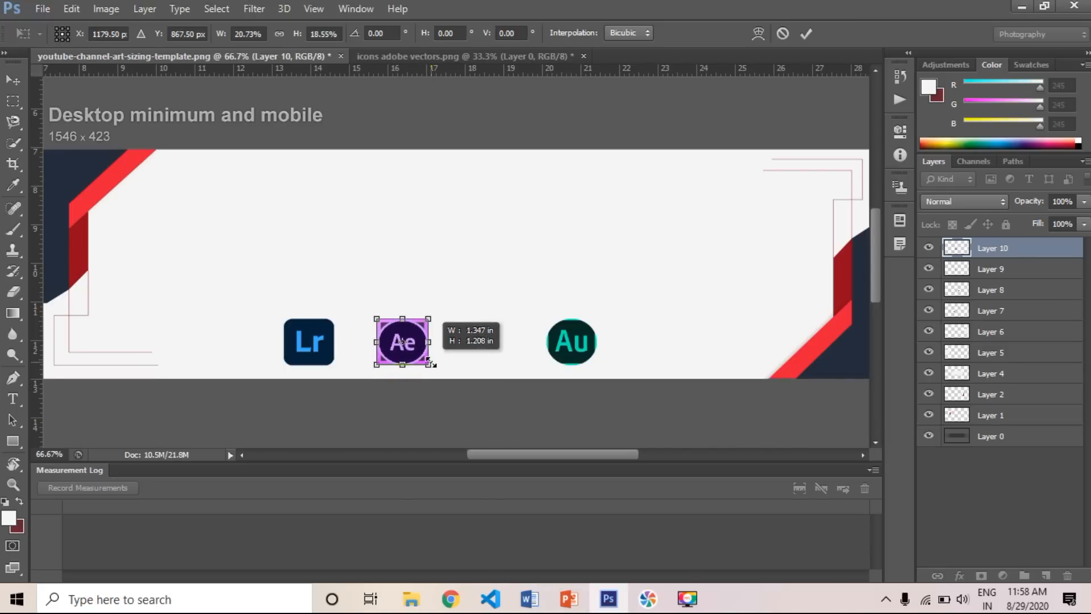
pyautogui.press('Return')
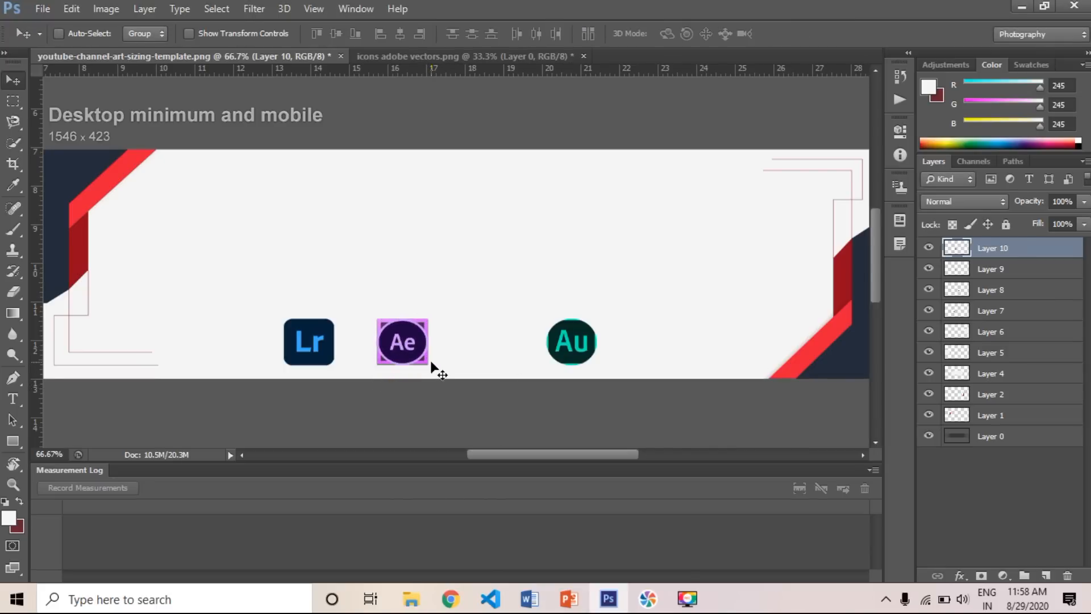
pyautogui.moveTo(417, 344); pyautogui.dragTo(663, 348)
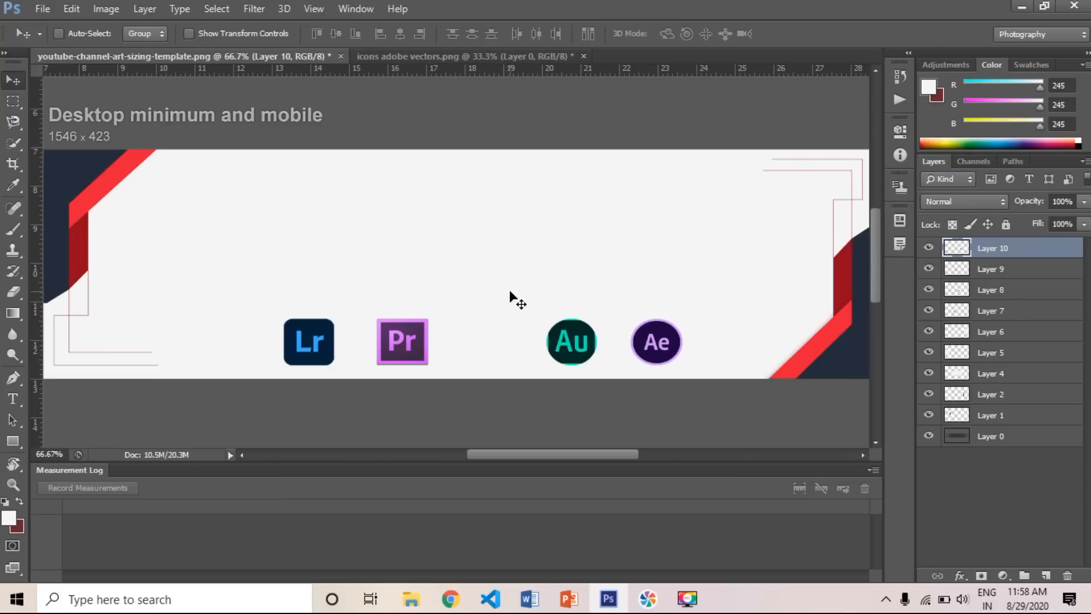
# Step: Open the red YouTube play button image from the For Editing folder on the Youtube (F:) drive
pyautogui.hotkey('ctrl', 'o')
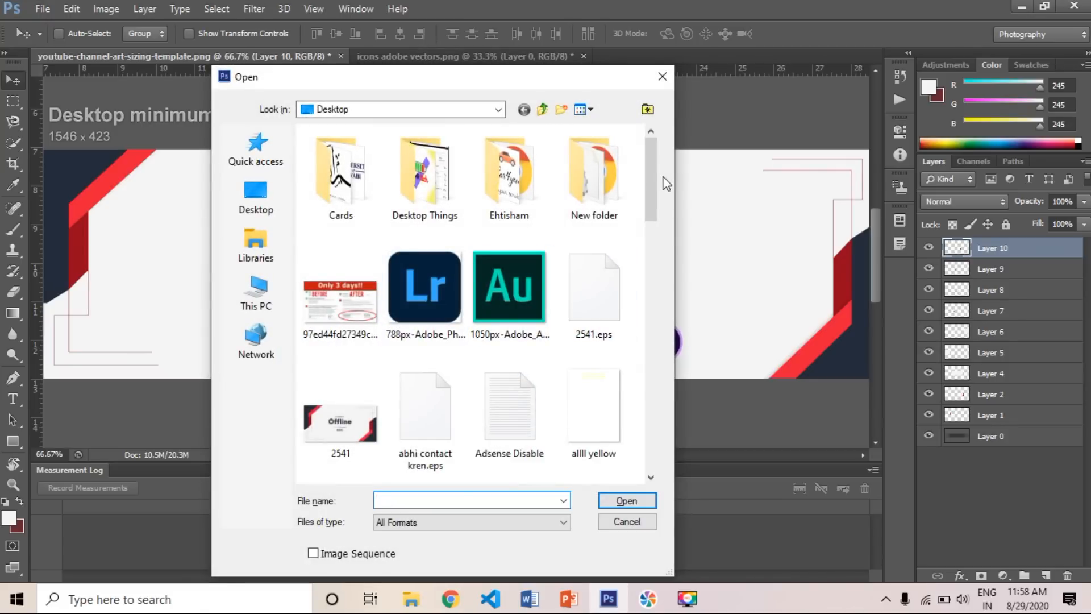
pyautogui.click(255, 196)
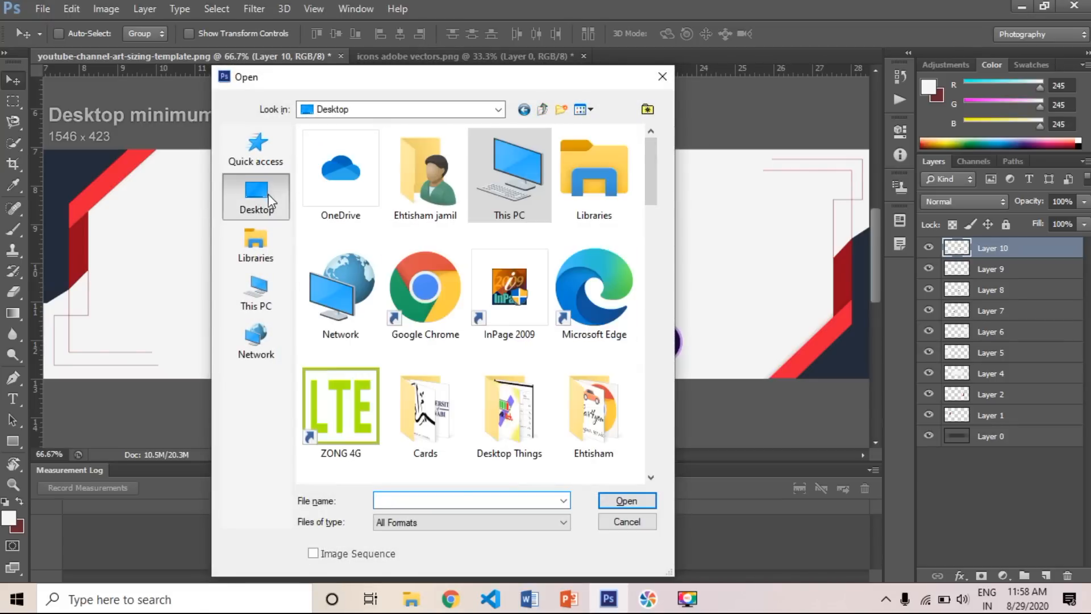
pyautogui.click(255, 293)
pyautogui.moveTo(650, 277); pyautogui.dragTo(496, 398)
pyautogui.doubleClick(427, 423)
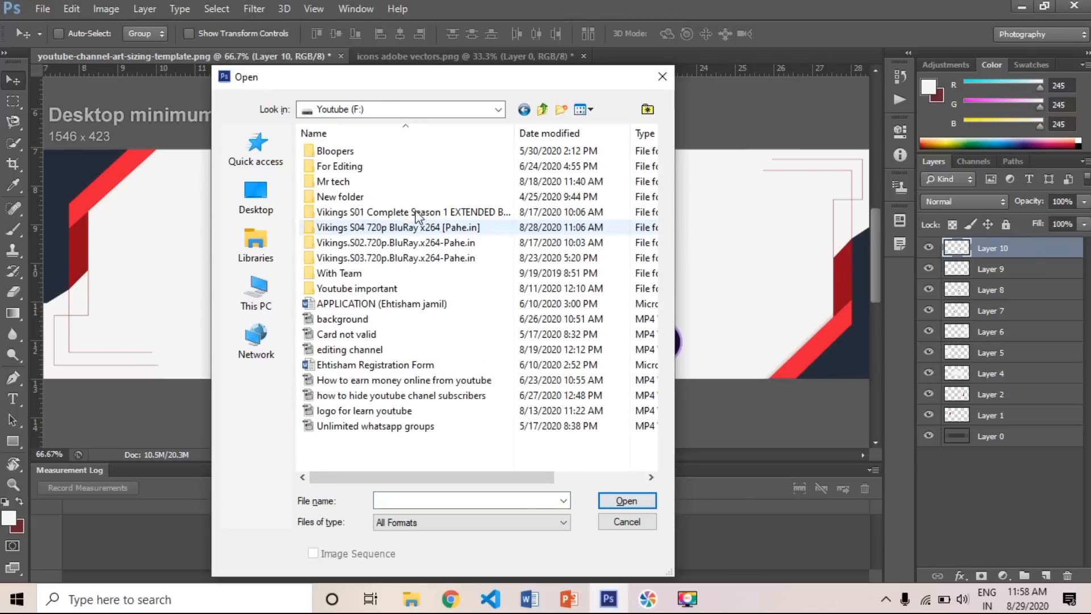
pyautogui.click(361, 167)
pyautogui.doubleClick(361, 167)
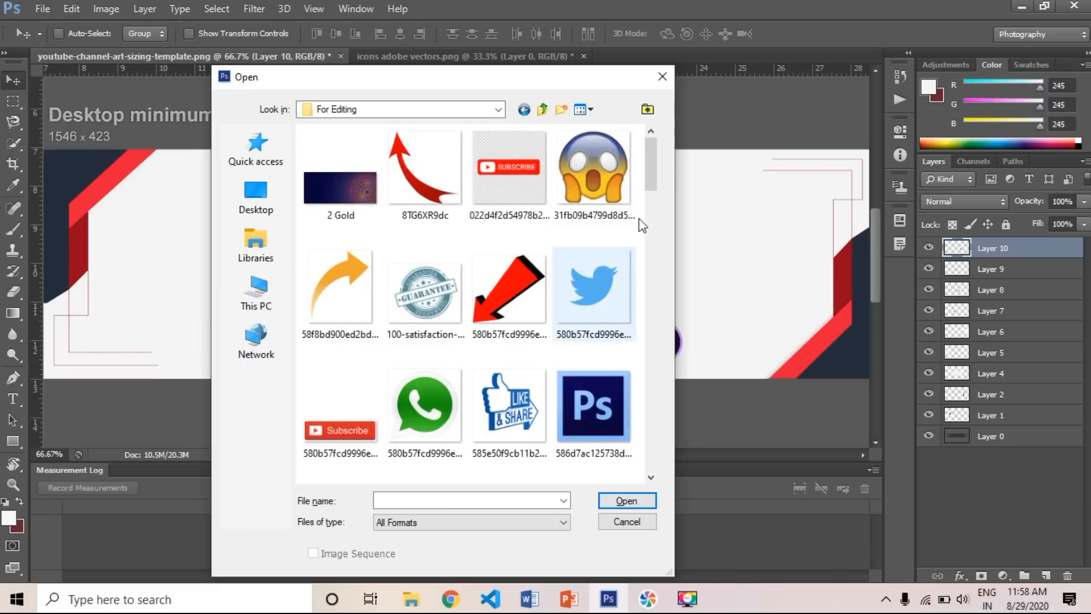
pyautogui.moveTo(650, 165); pyautogui.dragTo(650, 192)
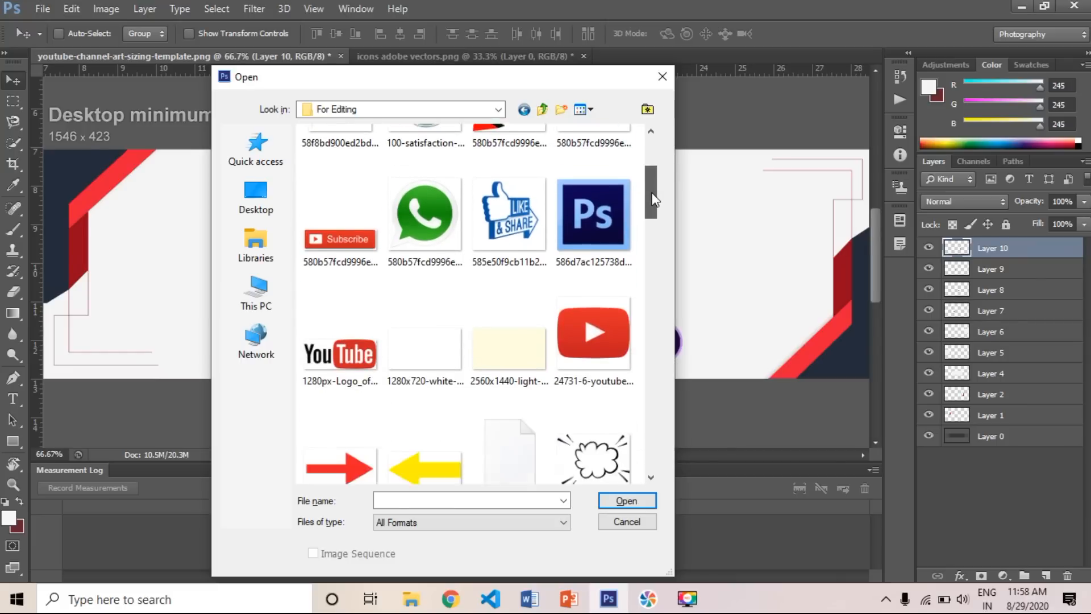
pyautogui.click(581, 343)
pyautogui.doubleClick(581, 342)
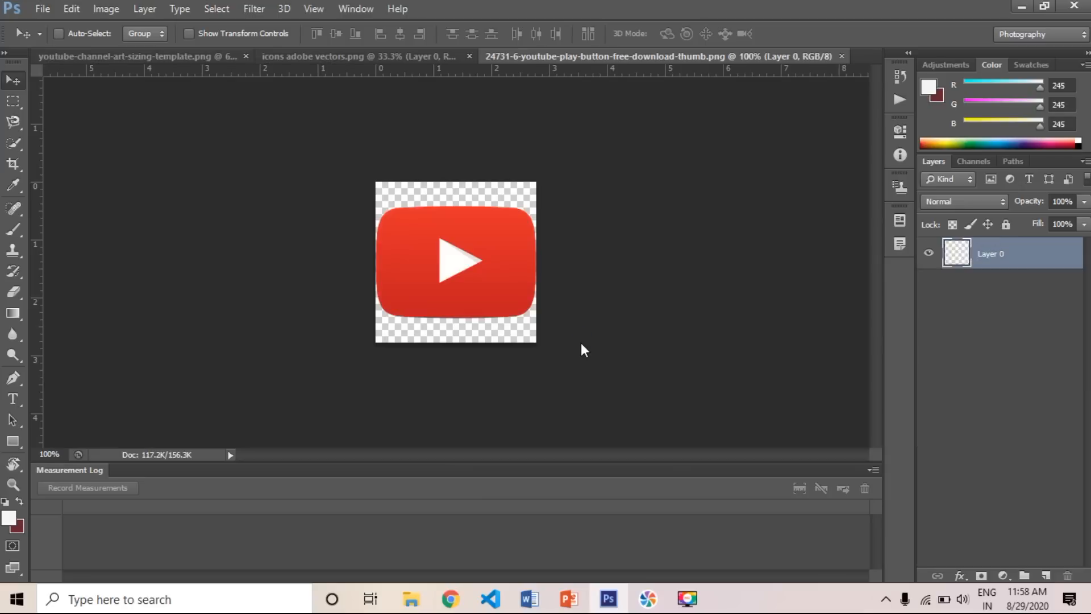
# Step: Bring the YouTube play button into the channel art and scale it to 48.50% by 62.14%, matching the Premiere icon it covers
pyautogui.moveTo(405, 228); pyautogui.dragTo(488, 343)
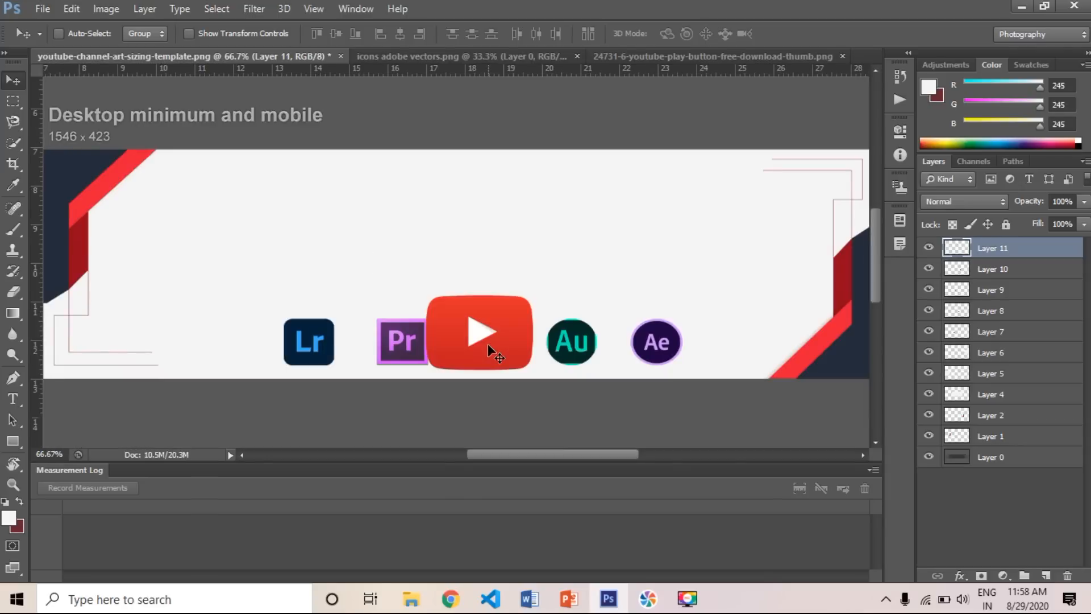
pyautogui.hotkey('ctrl', 't')
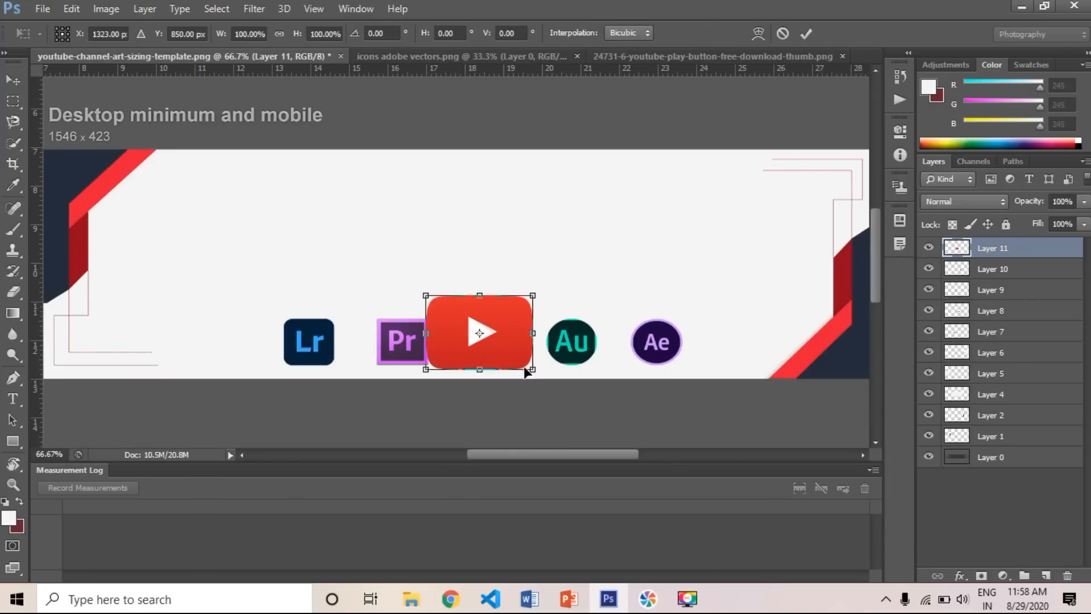
pyautogui.moveTo(530, 369); pyautogui.dragTo(428, 365)
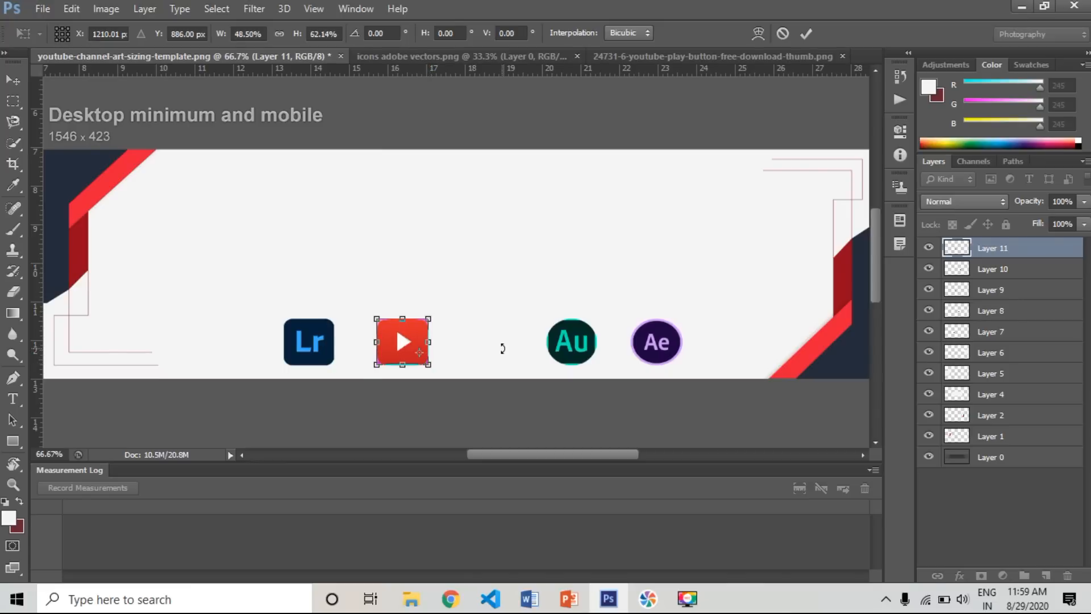
pyautogui.press('Return')
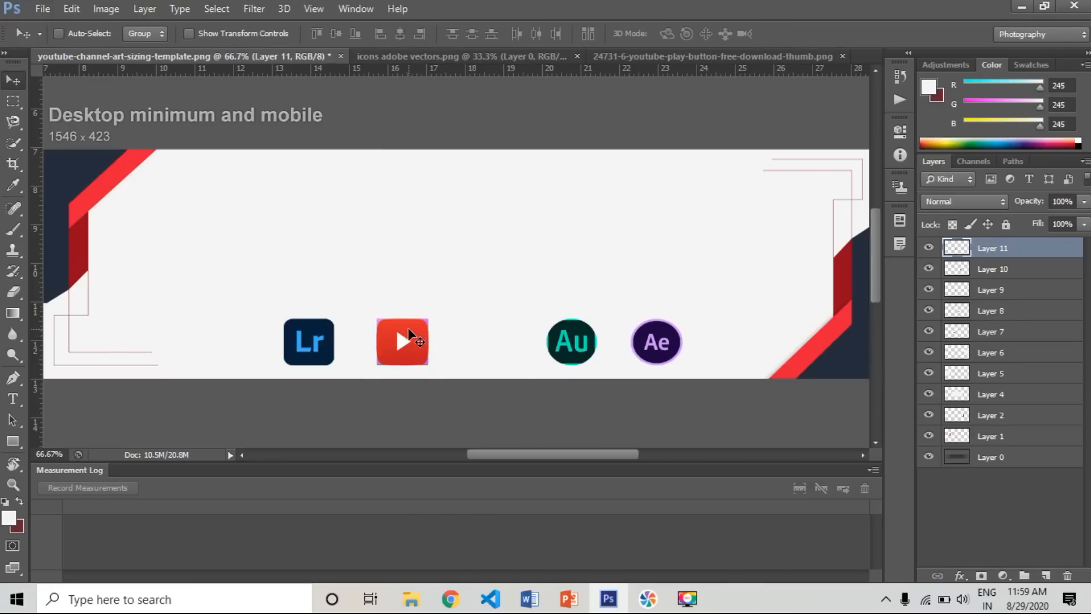
# Step: Move the YouTube icon about 2.18 in horizontally into the gap between the Premiere and Audition icons
pyautogui.hotkey('ctrl', 't')
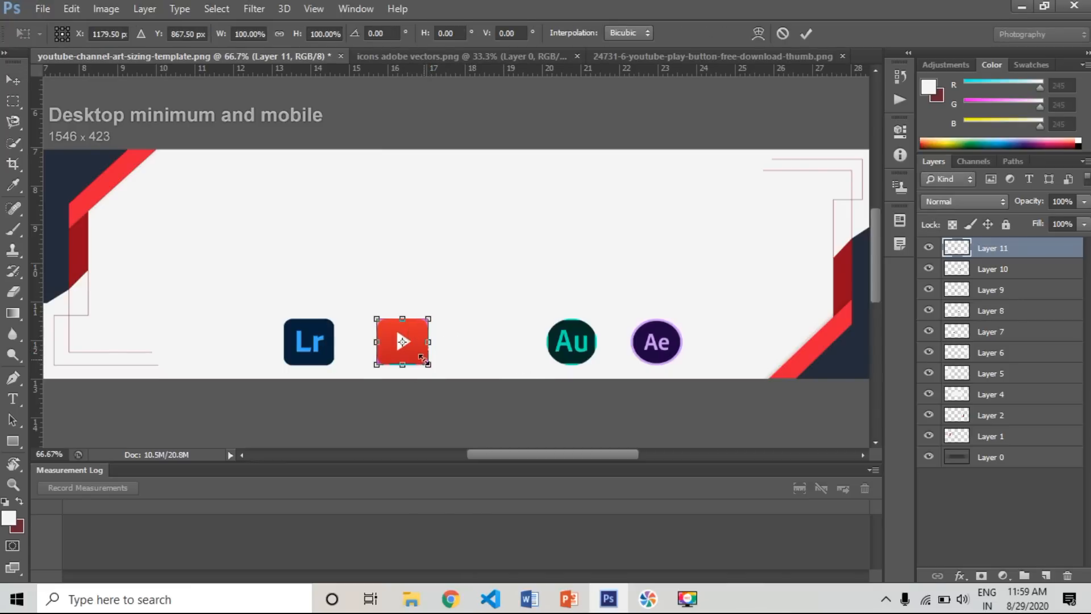
pyautogui.moveTo(418, 343); pyautogui.dragTo(503, 342)
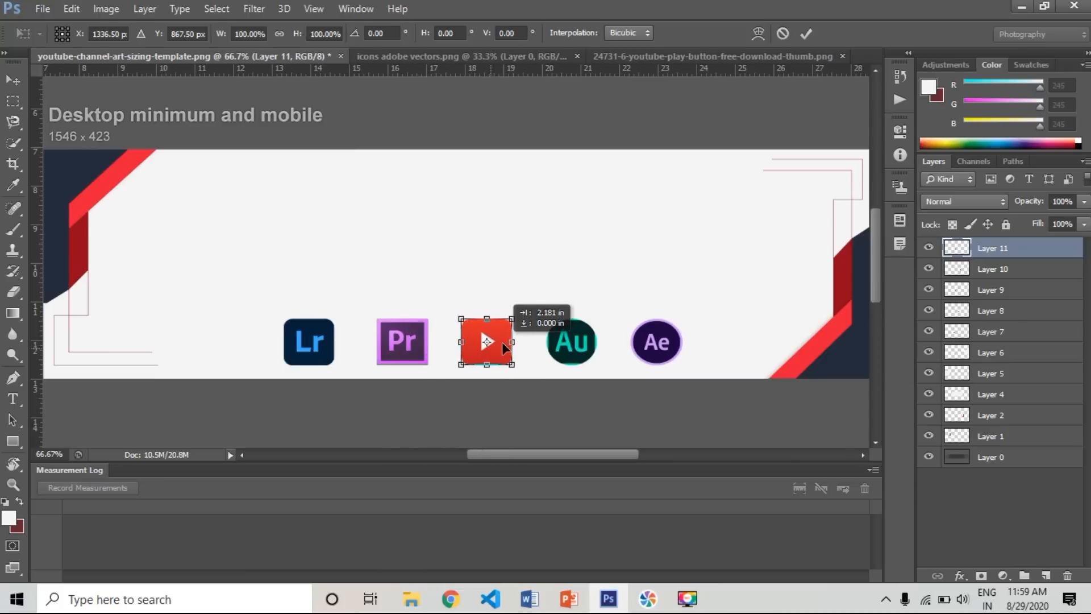
pyautogui.press('Return')
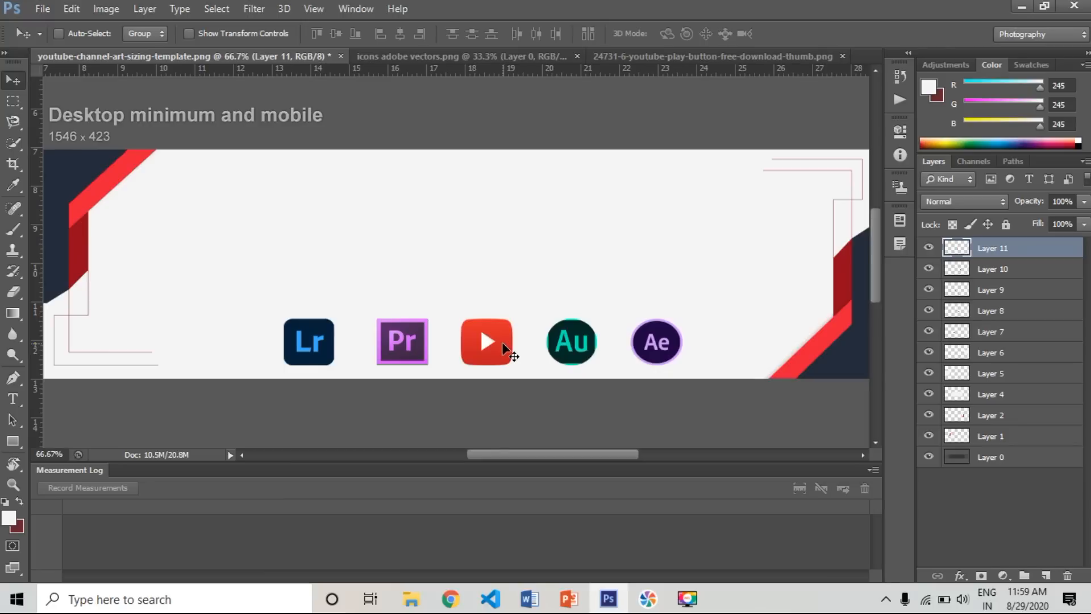
# Step: Start a text line reading "MR" above the icon row and color it black (#000000)
pyautogui.click(12, 399)
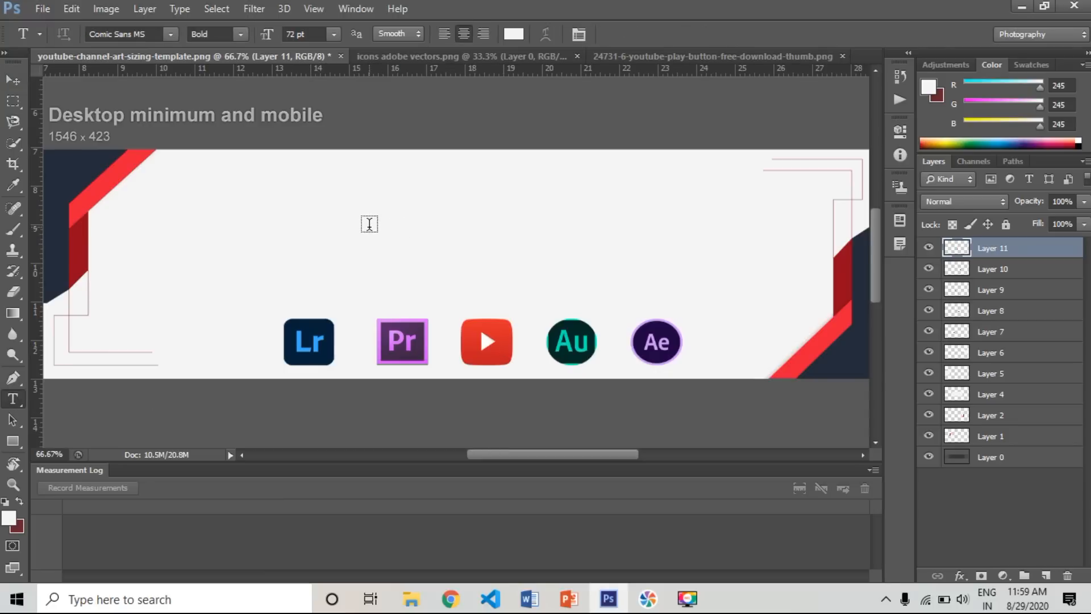
pyautogui.moveTo(875, 282); pyautogui.dragTo(874, 275)
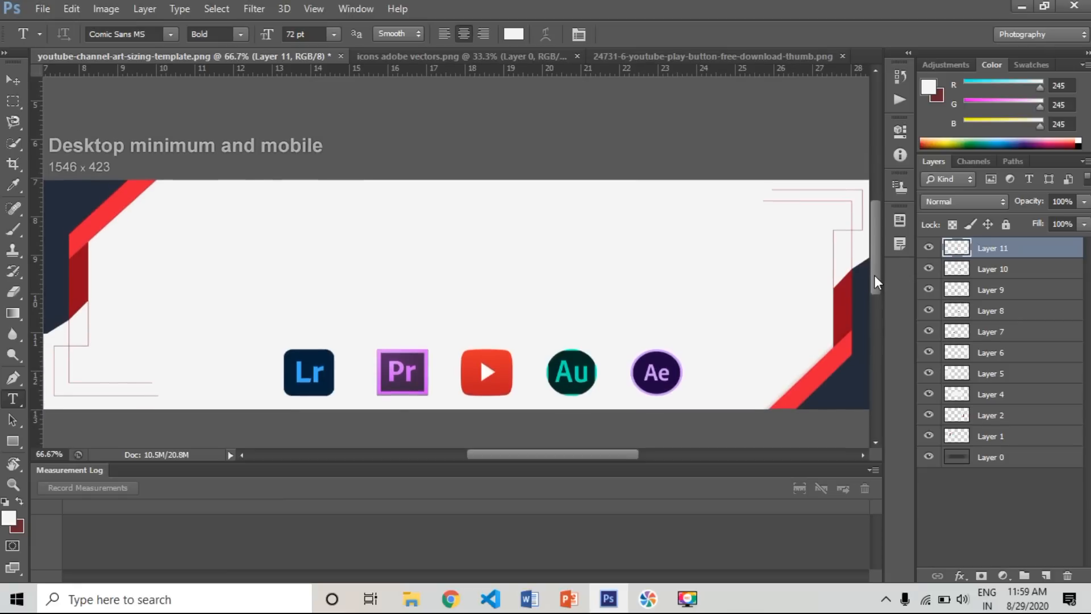
pyautogui.click(362, 259)
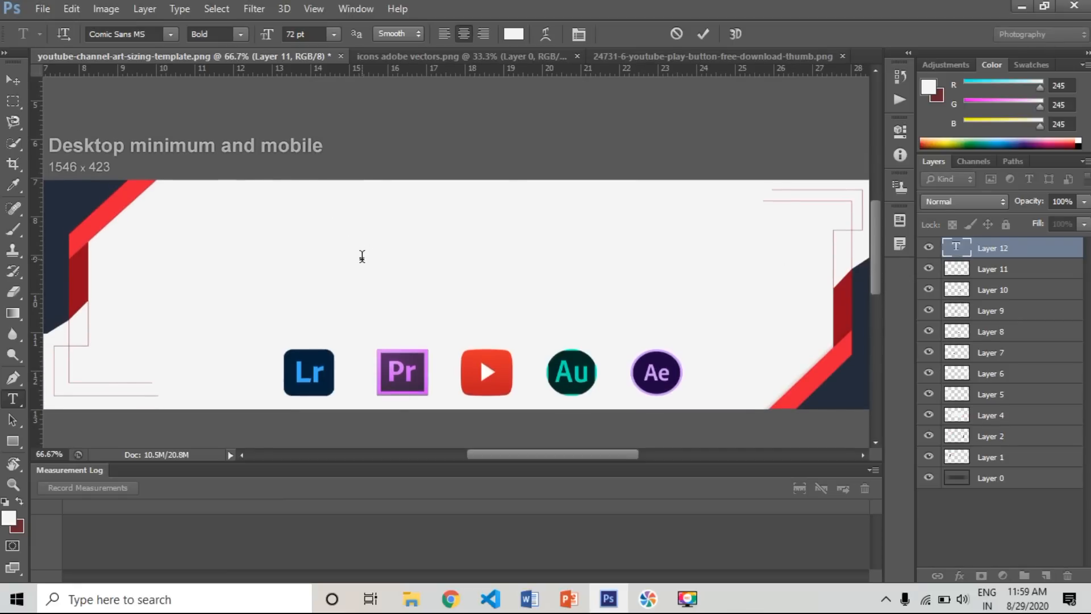
pyautogui.write('M')
pyautogui.hotkey('ctrl', 'a')
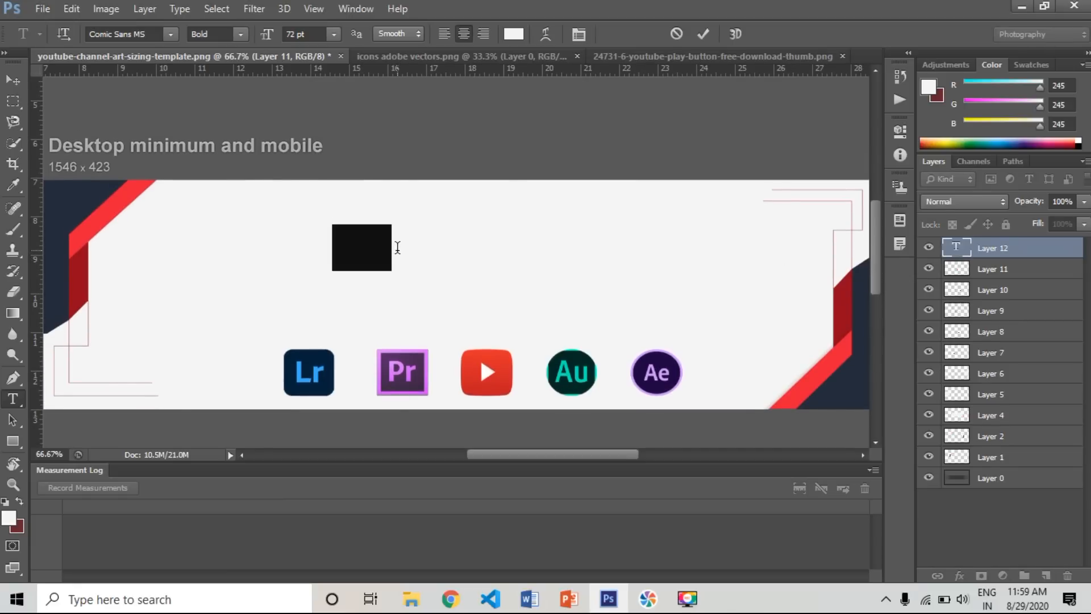
pyautogui.click(10, 519)
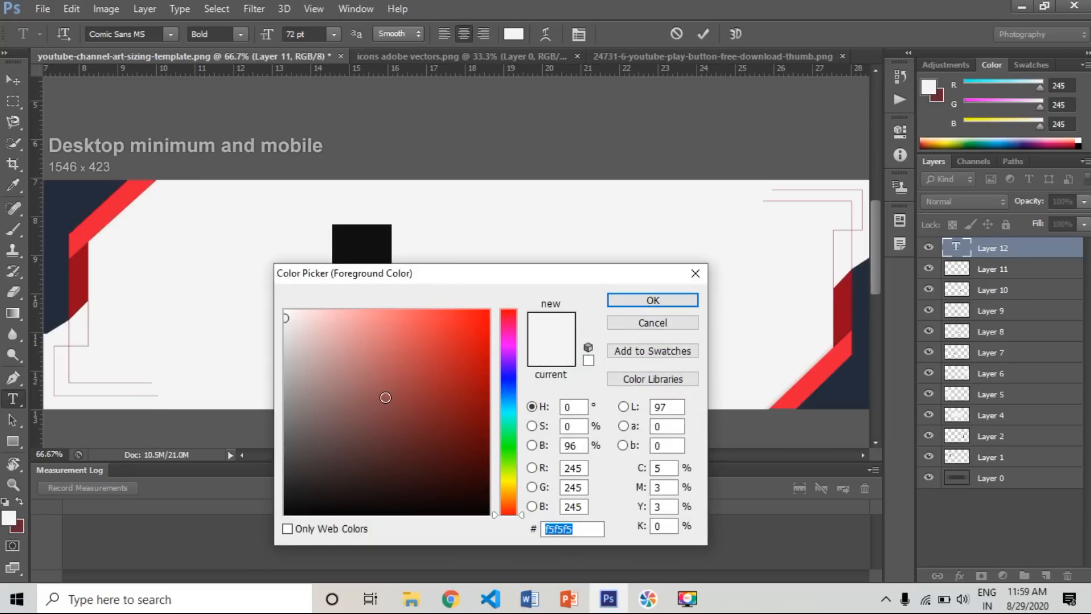
pyautogui.click(288, 517)
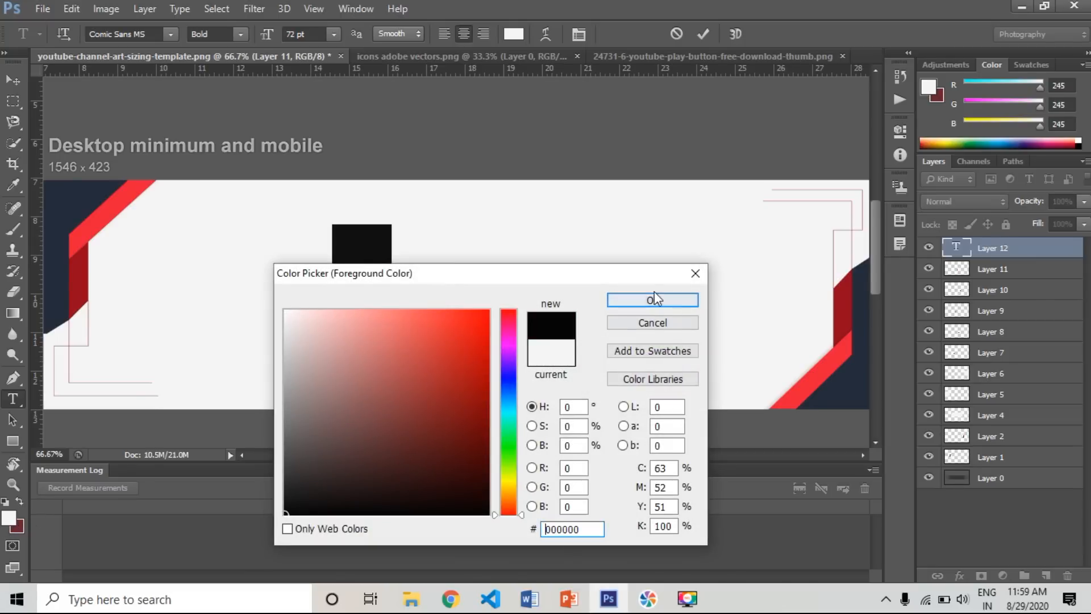
pyautogui.click(632, 301)
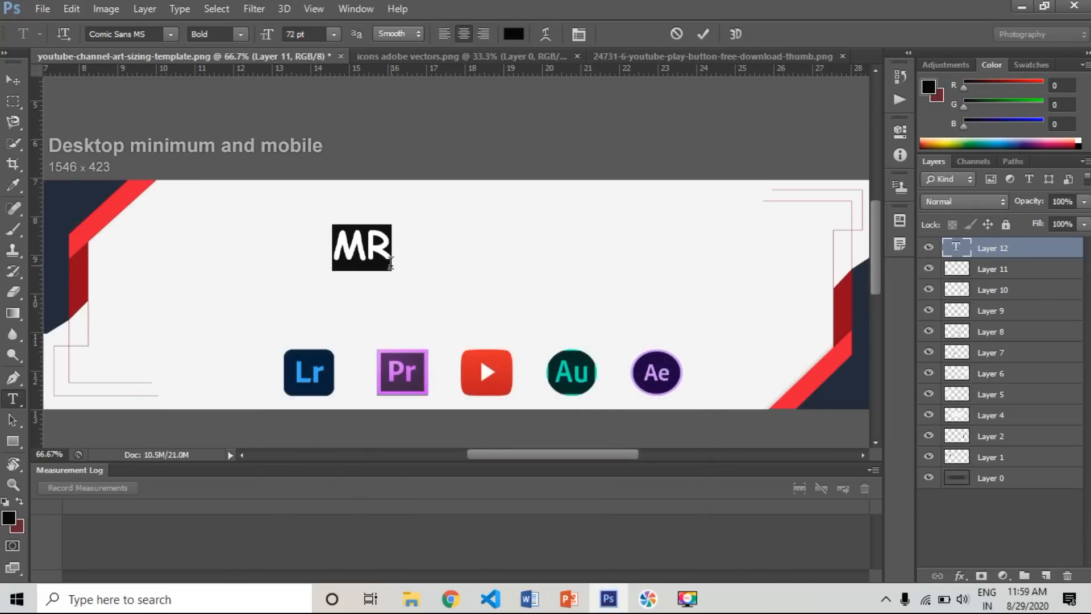
pyautogui.press('BackSpace')
pyautogui.write('P')
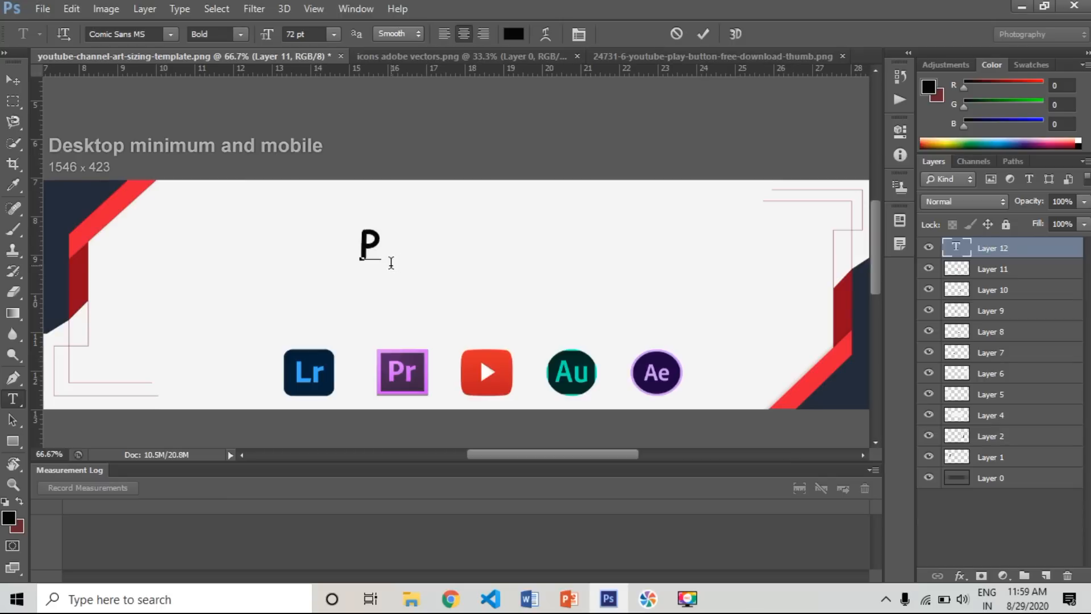
pyautogui.hotkey('ctrl', 'z')
pyautogui.press('BackSpace')
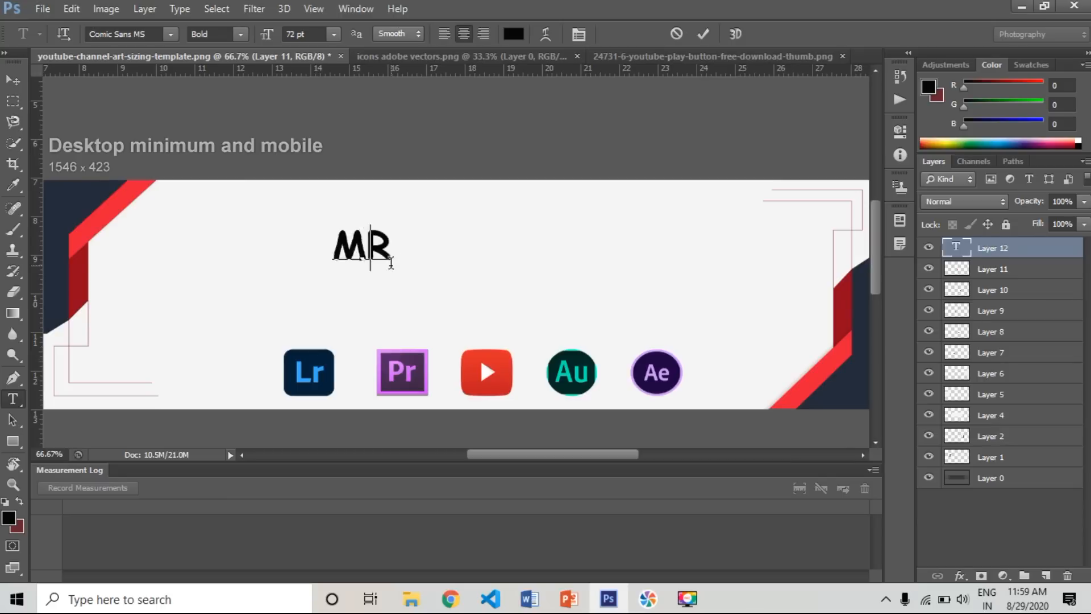
pyautogui.hotkey('ctrl', 'z')
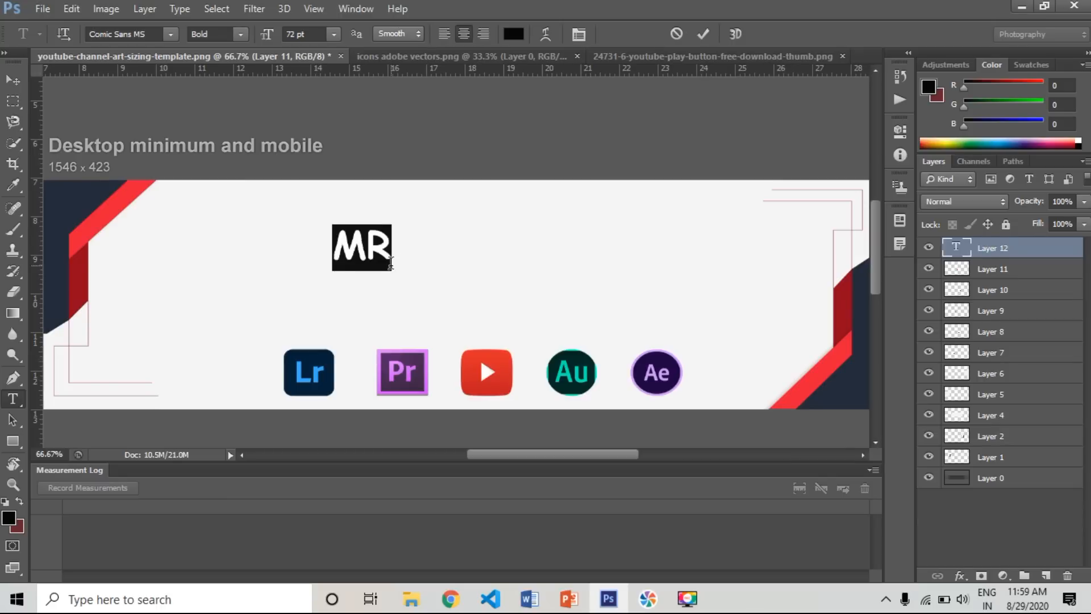
# Step: Extend the text above the icons to read "MR PNG"
pyautogui.click(390, 264)
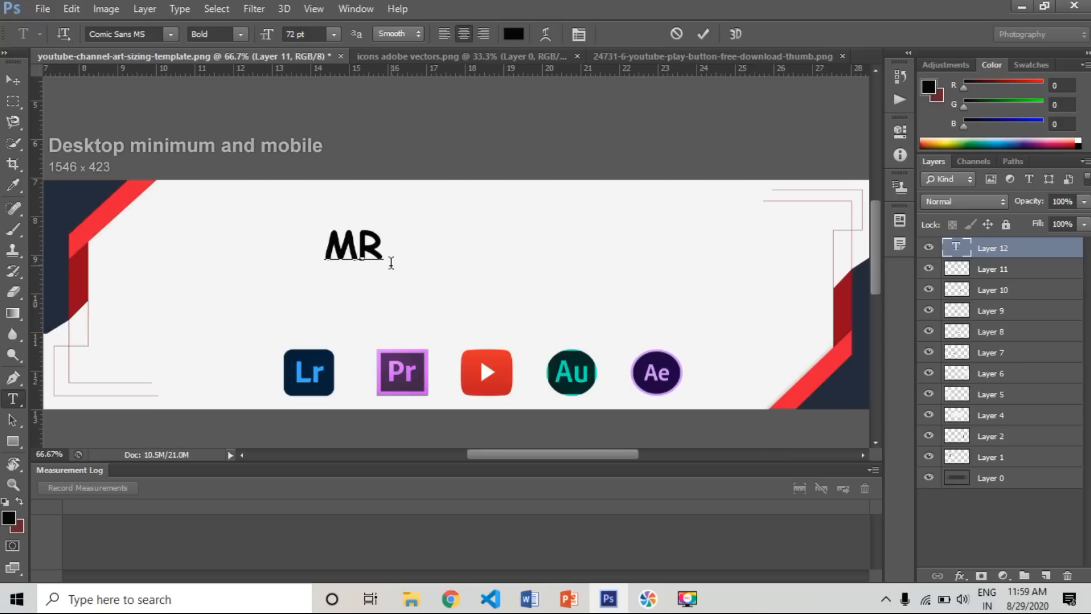
pyautogui.write('PNG')
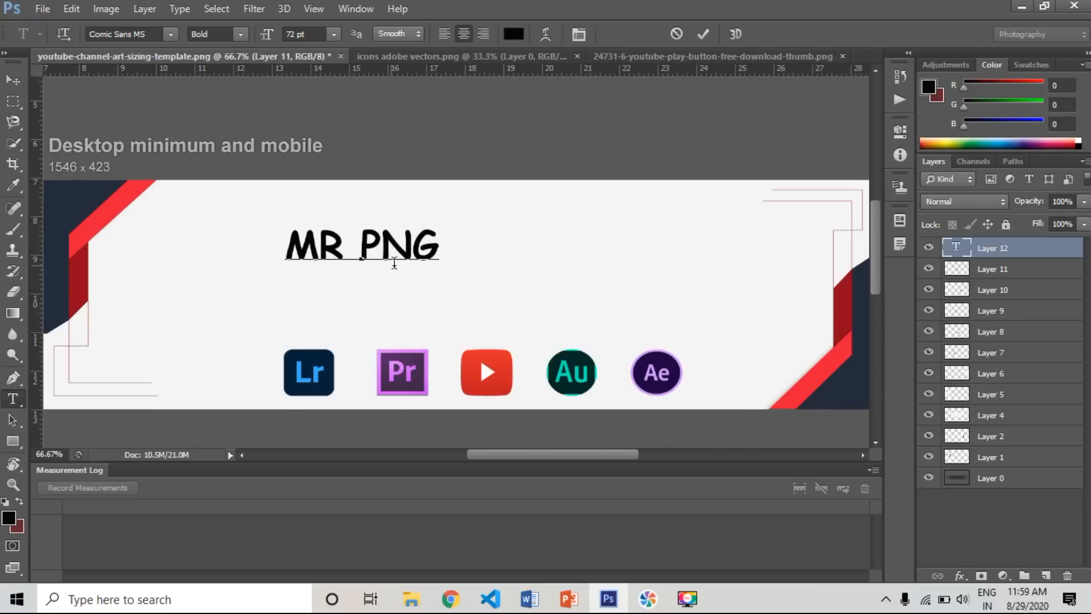
# Step: Compare fonts for the "MR PNG" text, starting from Agency FB, and set it to Chiller
pyautogui.moveTo(440, 246); pyautogui.dragTo(283, 246)
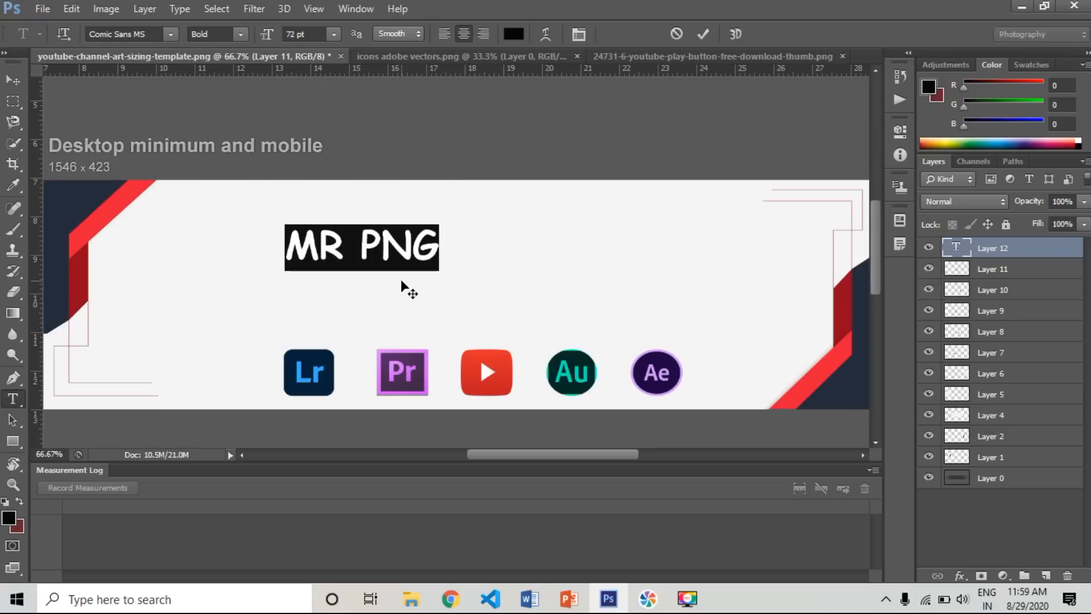
pyautogui.click(148, 36)
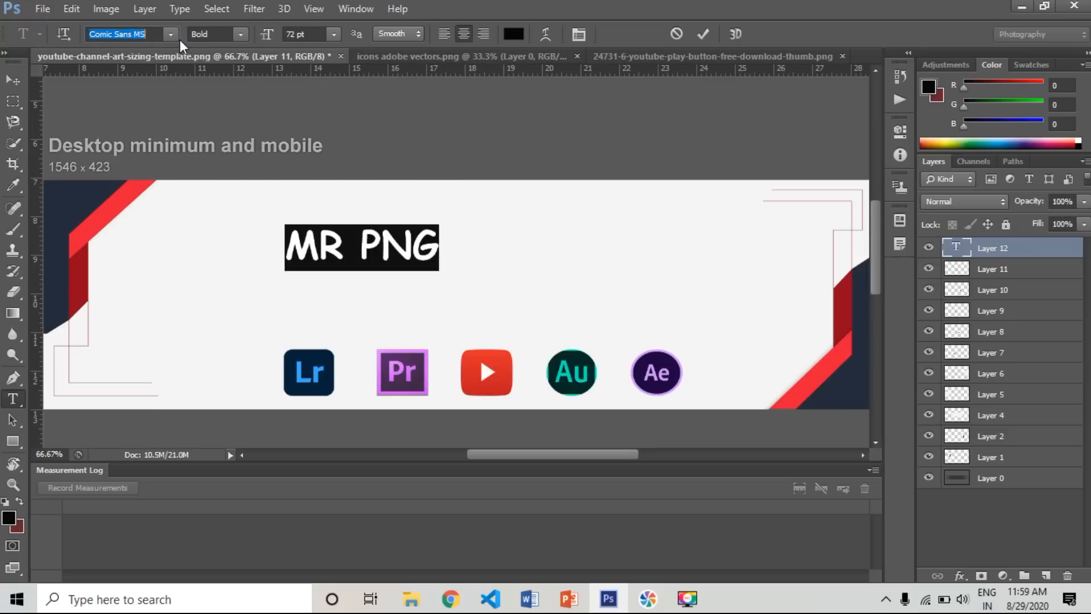
pyautogui.click(171, 34)
pyautogui.moveTo(354, 135); pyautogui.dragTo(355, 50)
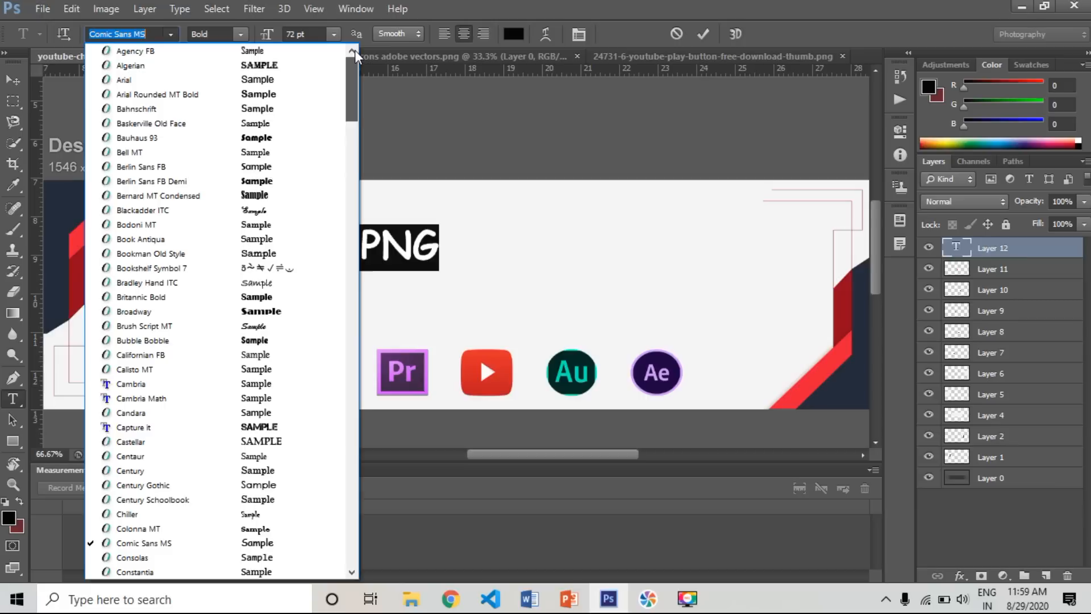
pyautogui.click(147, 47)
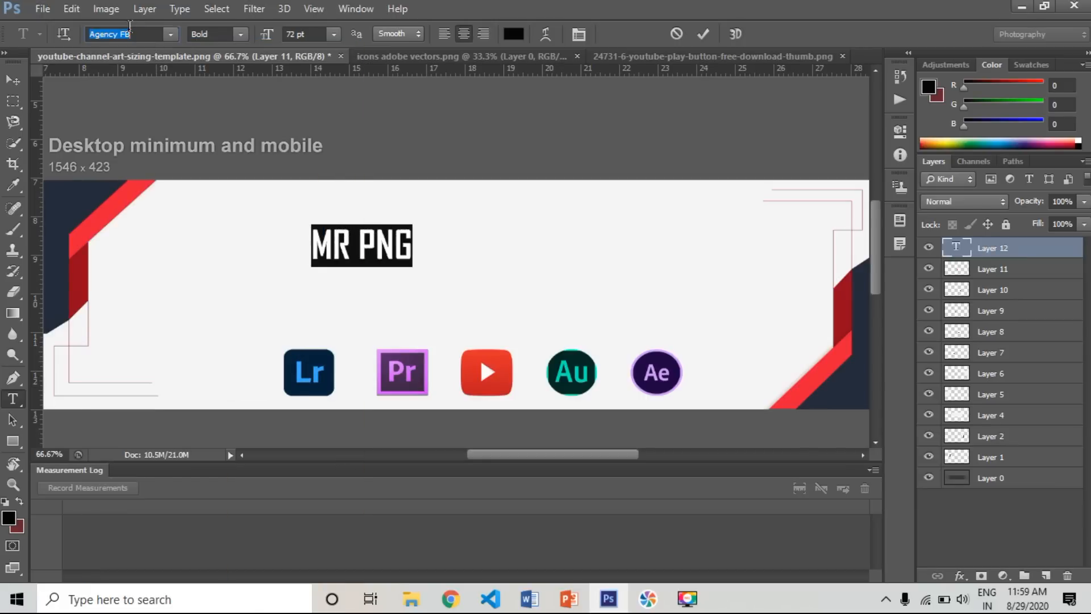
pyautogui.press('Down')
pyautogui.press('Down')
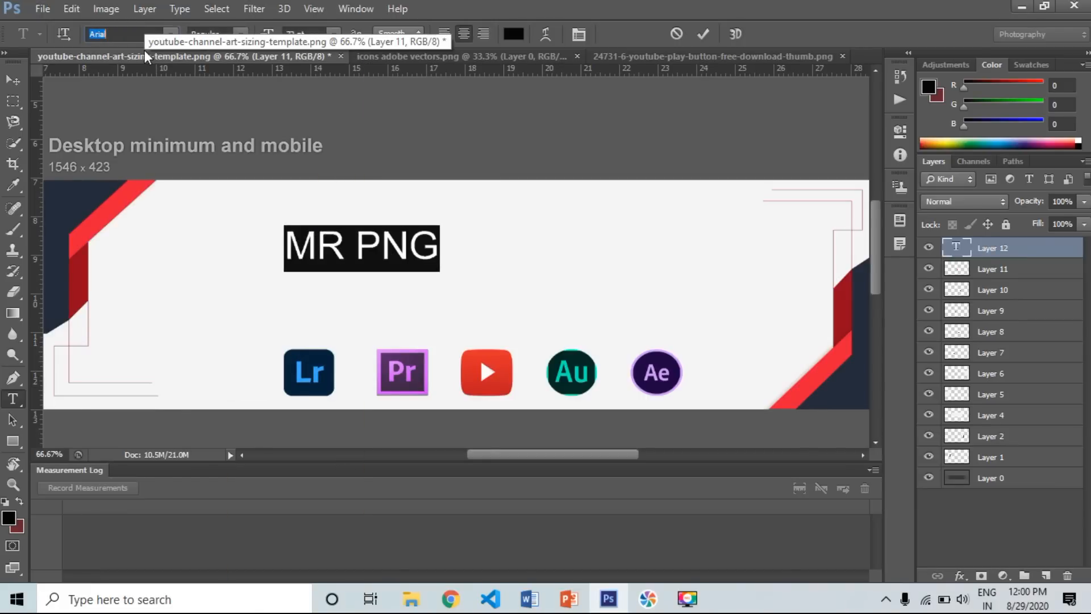
pyautogui.press('Down')
pyautogui.press('Down')
pyautogui.press('Down')
pyautogui.press('Down')
pyautogui.press('Down')
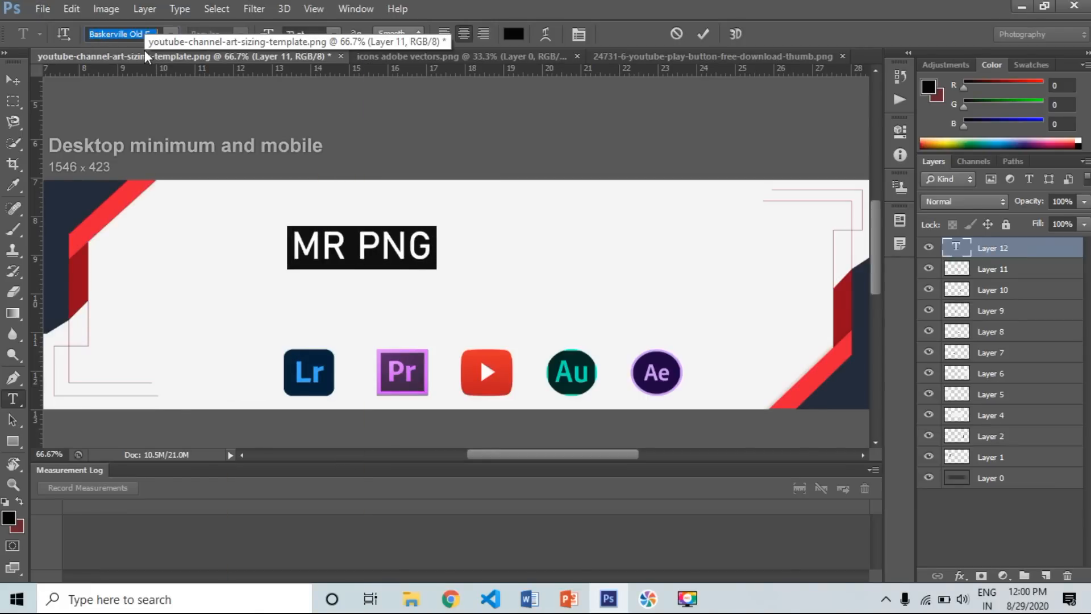
pyautogui.press('Down')
pyautogui.press('Down')
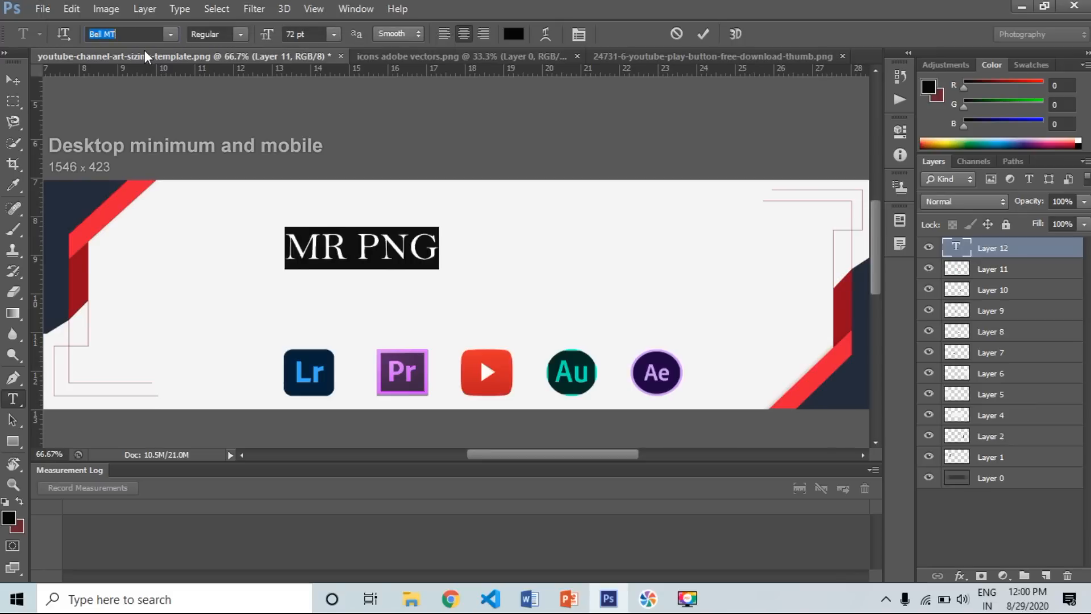
pyautogui.press('Down')
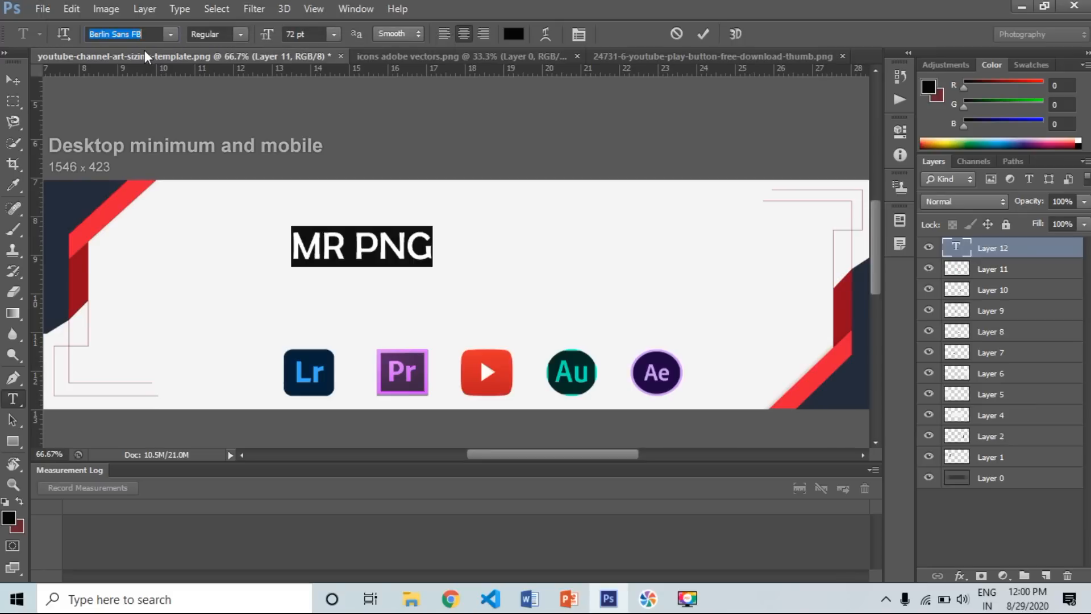
pyautogui.press('Down')
pyautogui.press('Down')
pyautogui.press('Down')
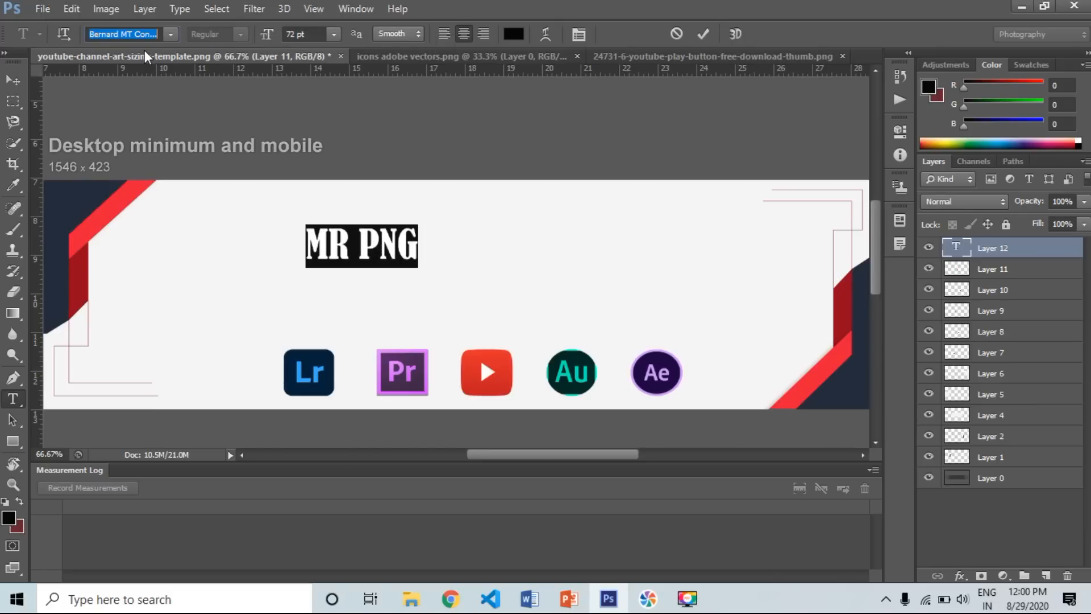
pyautogui.press('Down')
pyautogui.press('Down')
pyautogui.press('Down')
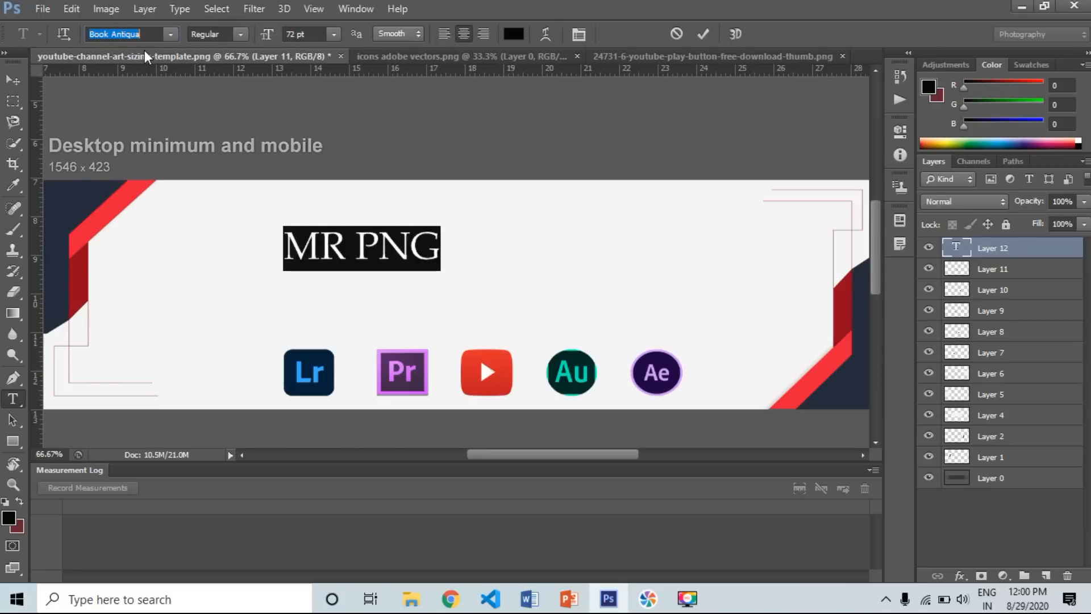
pyautogui.press('Down')
pyautogui.press('Down')
pyautogui.press('Down')
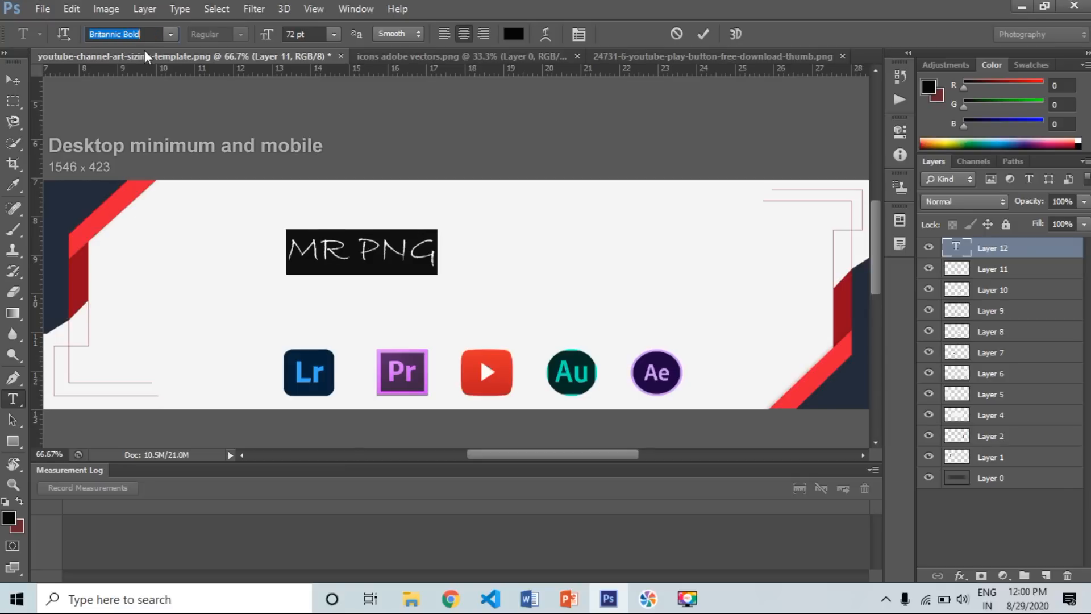
pyautogui.press('Down')
pyautogui.press('Down')
pyautogui.press('Down')
pyautogui.press('Down')
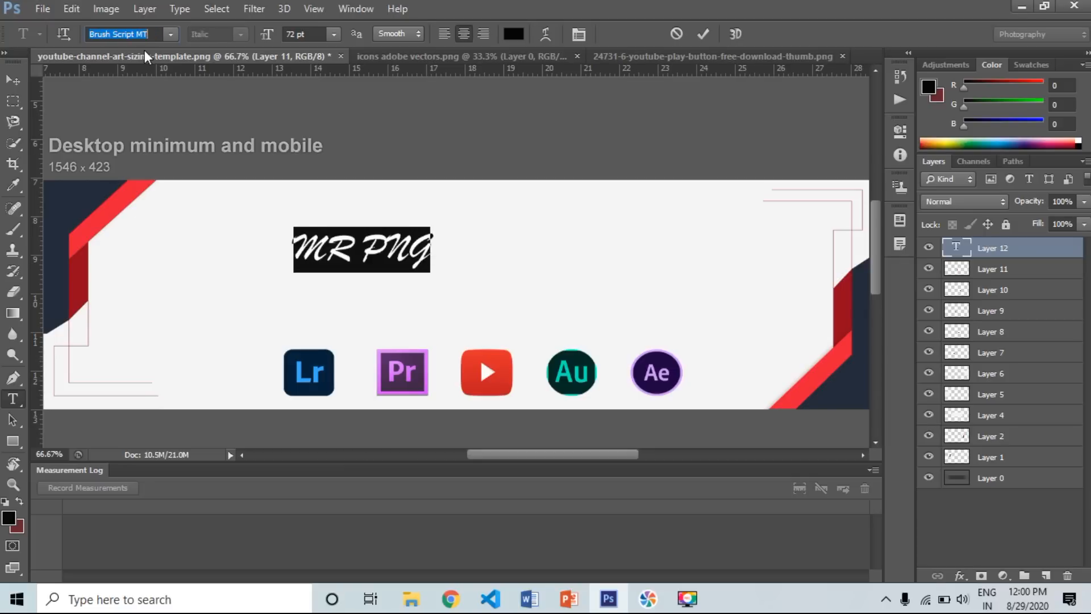
pyautogui.press('Down')
pyautogui.press('Down')
pyautogui.press('Down')
pyautogui.press('Down')
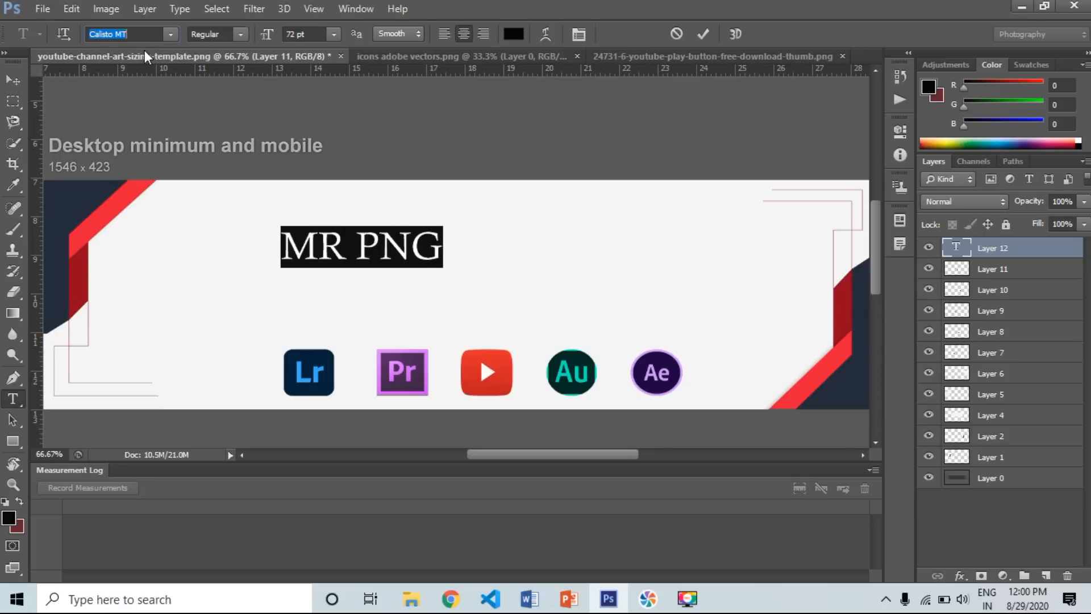
pyautogui.press('Down')
pyautogui.press('Down')
pyautogui.press('Down')
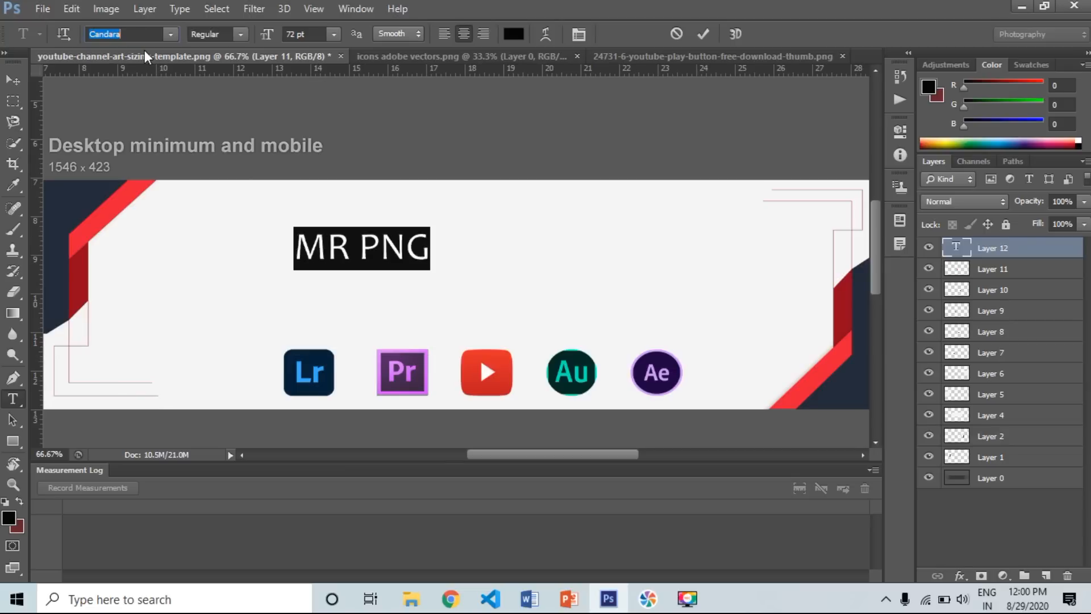
pyautogui.press('Down')
pyautogui.press('Down')
pyautogui.press('Down')
pyautogui.press('Down')
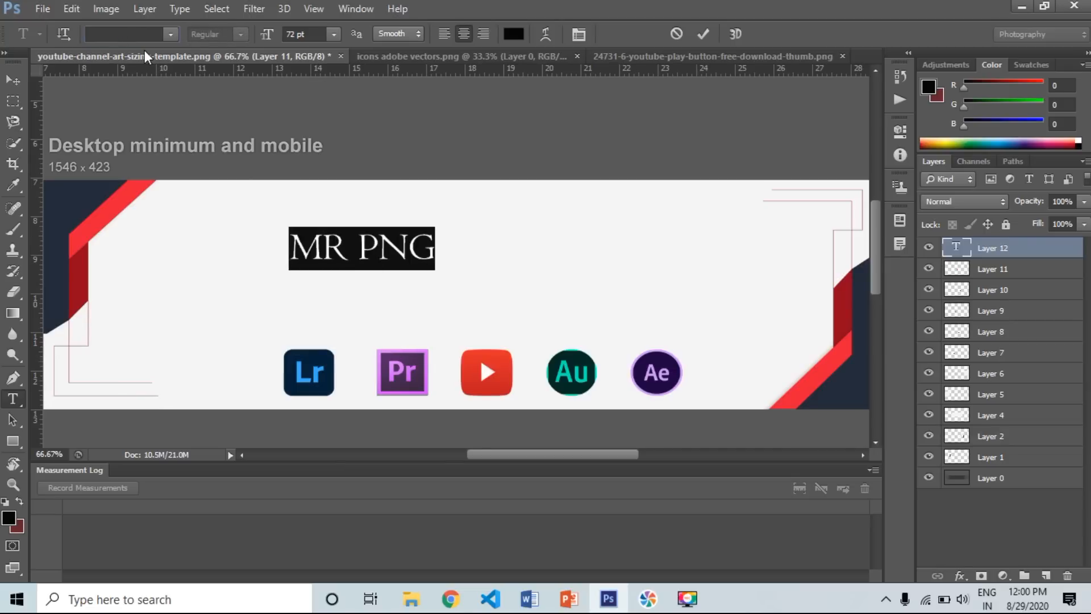
pyautogui.press('Down')
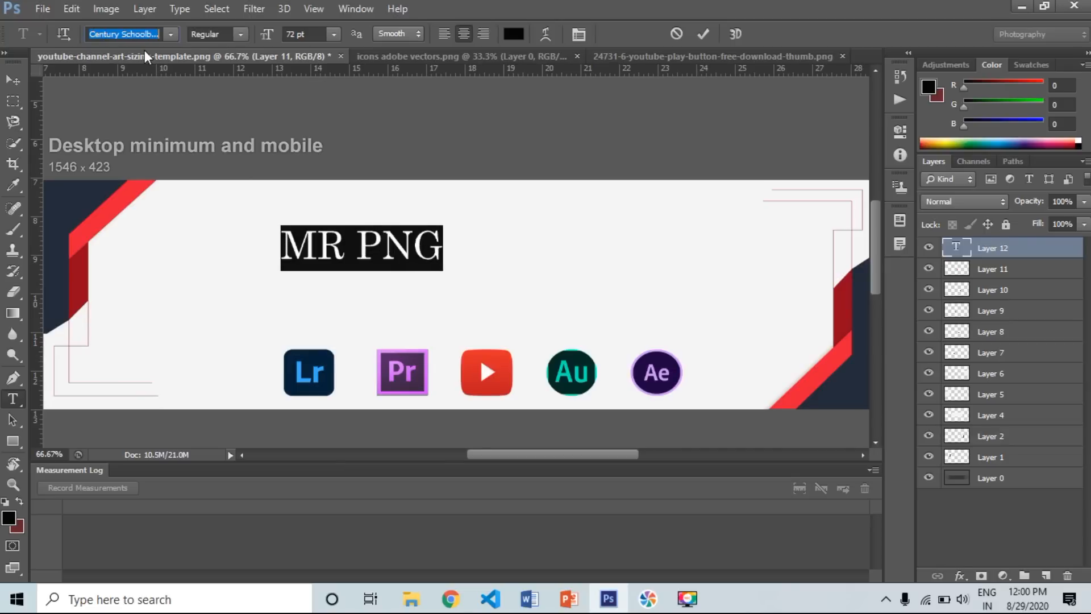
pyautogui.press('Down')
pyautogui.press('Down')
pyautogui.press('Up')
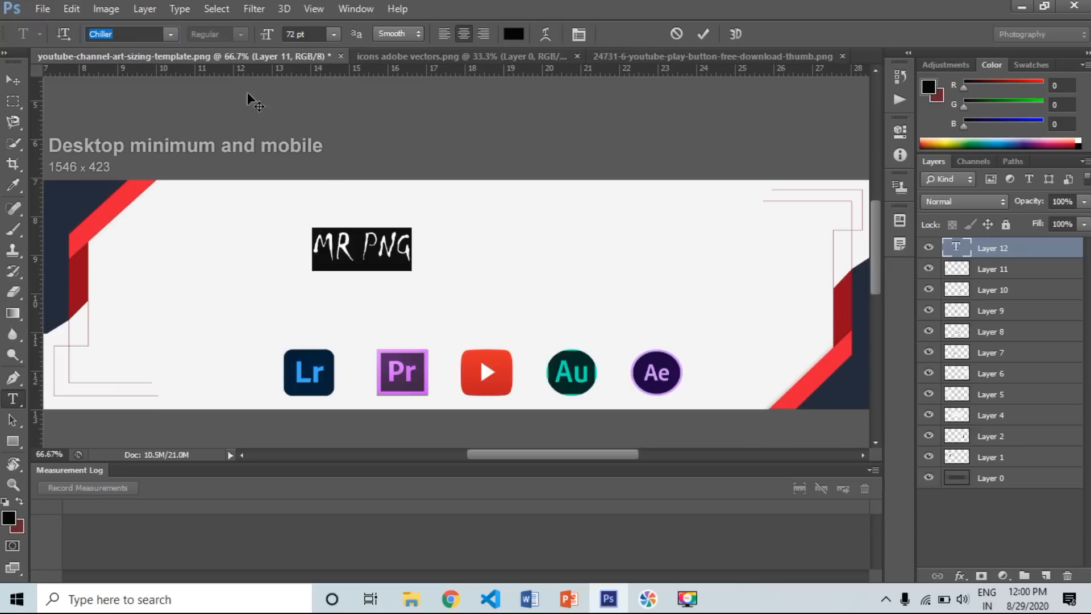
# Step: Enlarge the "MR PNG" text to 172 pt and move it to the middle of the banner above the icon row
pyautogui.click(335, 32)
pyautogui.click(336, 35)
pyautogui.click(287, 34)
pyautogui.write('1')
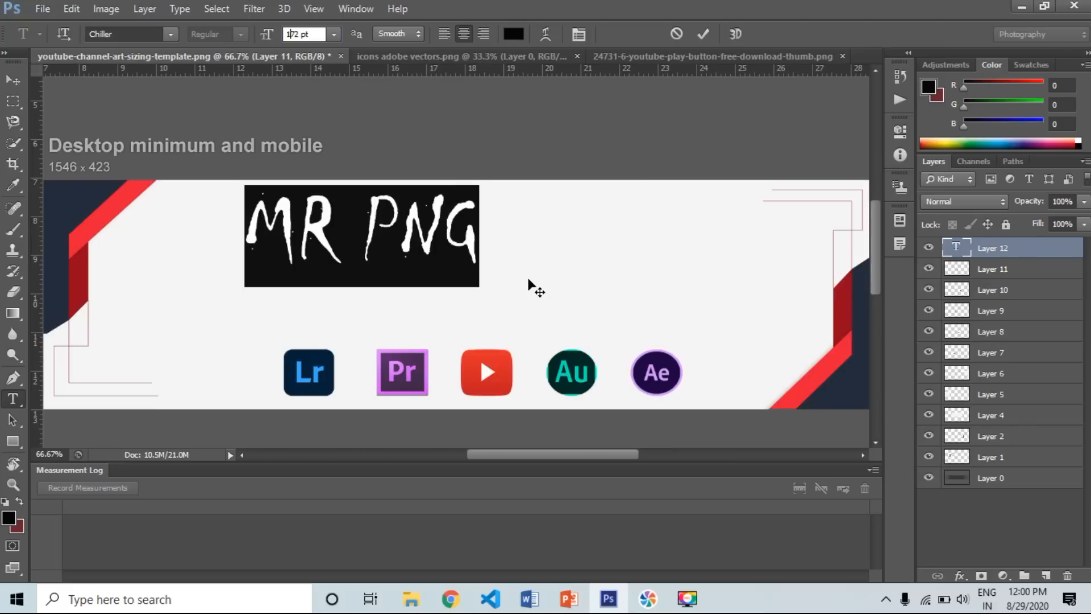
pyautogui.moveTo(529, 281); pyautogui.dragTo(641, 307)
pyautogui.click(591, 274)
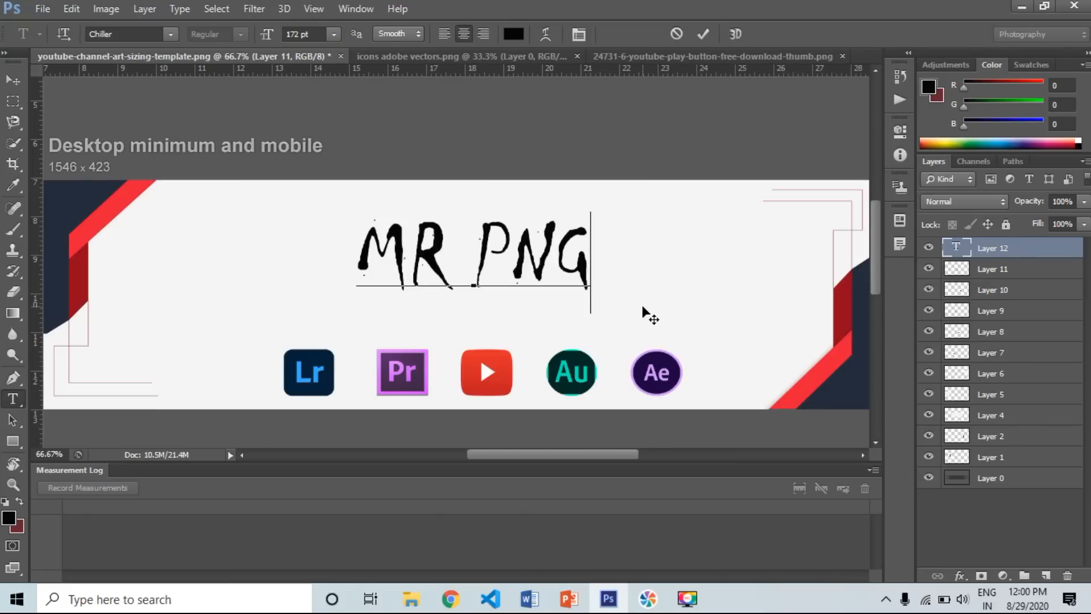
# Step: Color the word "PNG" in the channel name bright red, leaving "MR" black
pyautogui.moveTo(592, 277); pyautogui.dragTo(475, 265)
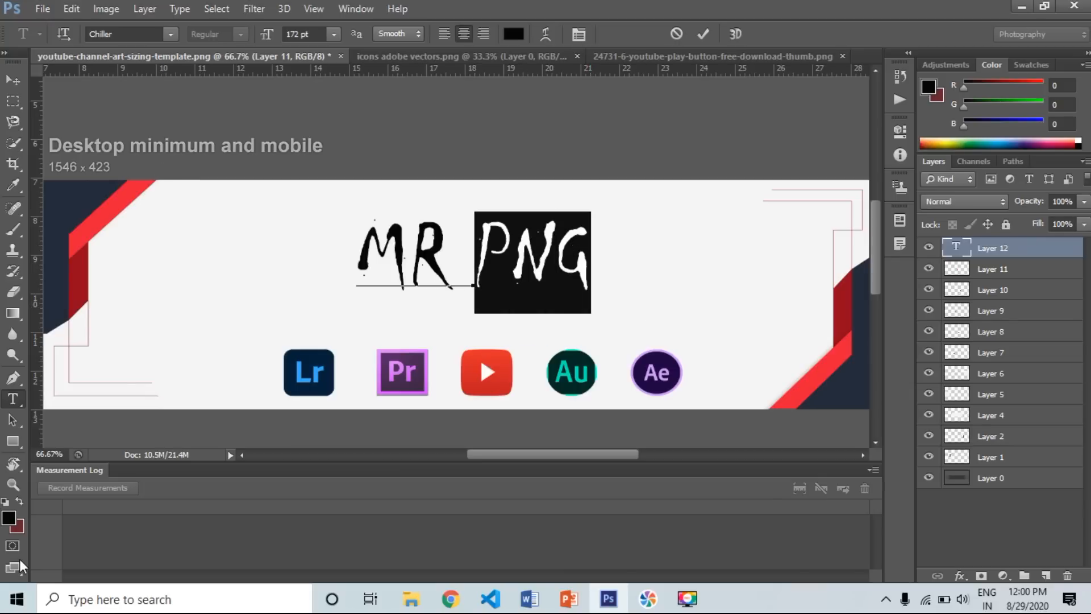
pyautogui.click(8, 517)
pyautogui.moveTo(322, 407); pyautogui.dragTo(488, 311)
pyautogui.click(652, 301)
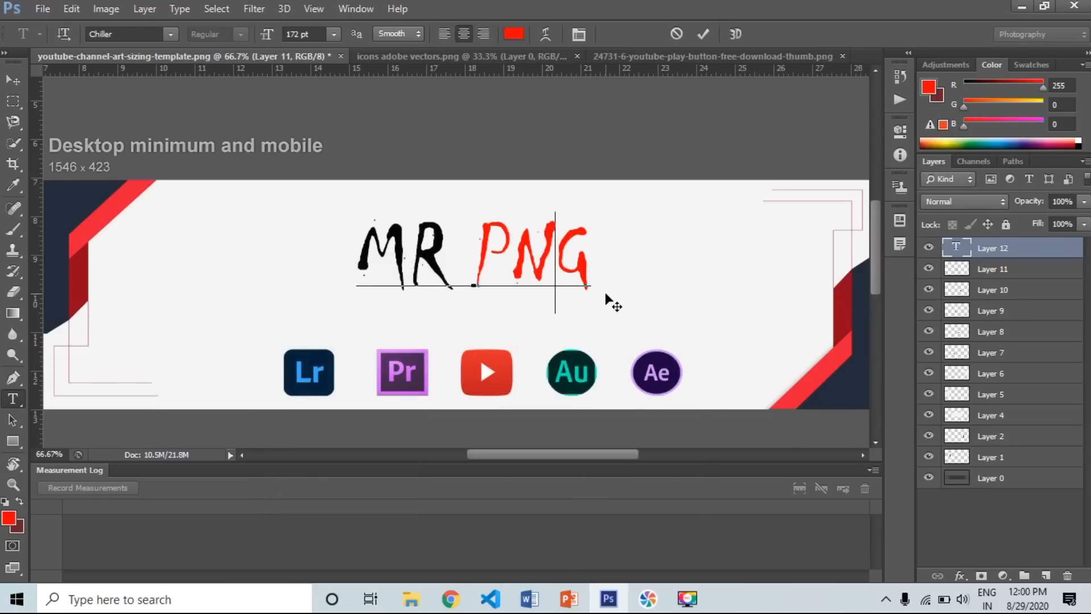
# Step: Compare further fonts for the whole "MR PNG" text and set it to Monotype Corsiva
pyautogui.hotkey('ctrl', '-')
pyautogui.hotkey('ctrl', '-')
pyautogui.write('_')
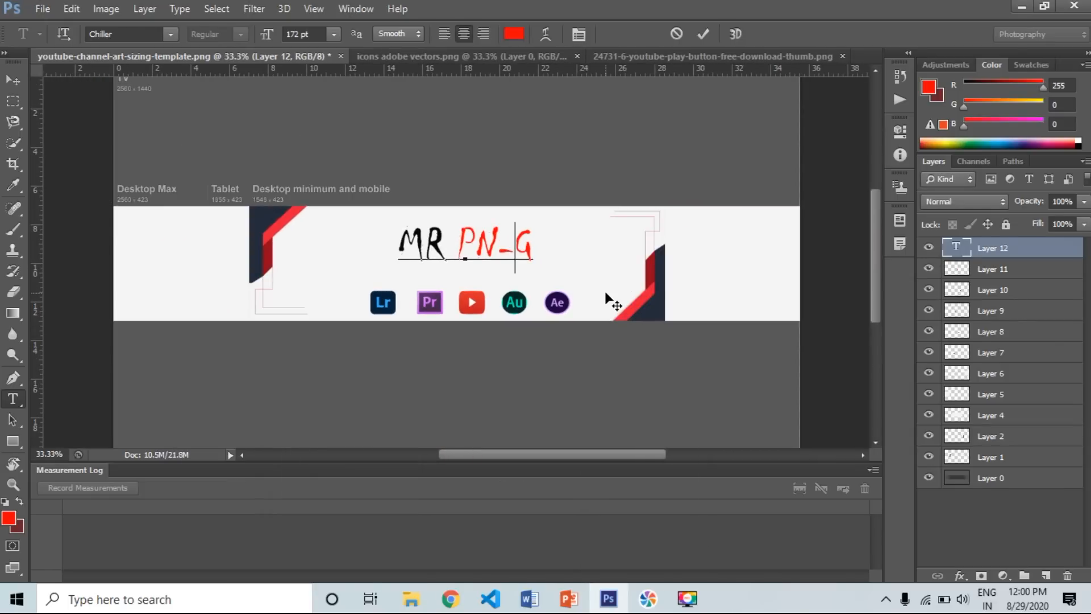
pyautogui.press('BackSpace')
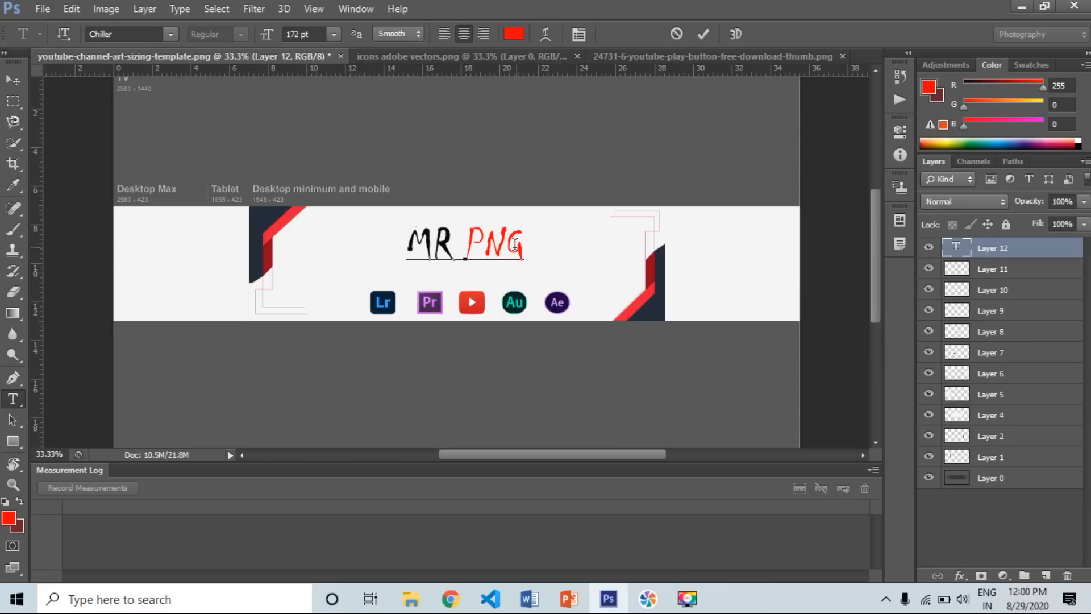
pyautogui.moveTo(525, 250); pyautogui.dragTo(403, 251)
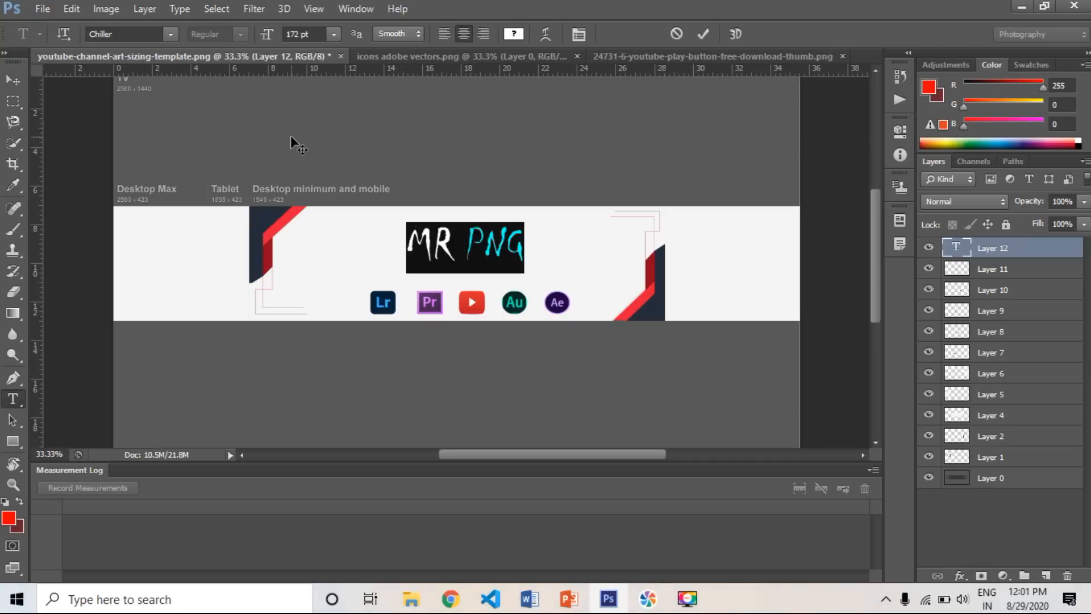
pyautogui.click(131, 33)
pyautogui.press('Down')
pyautogui.press('Down')
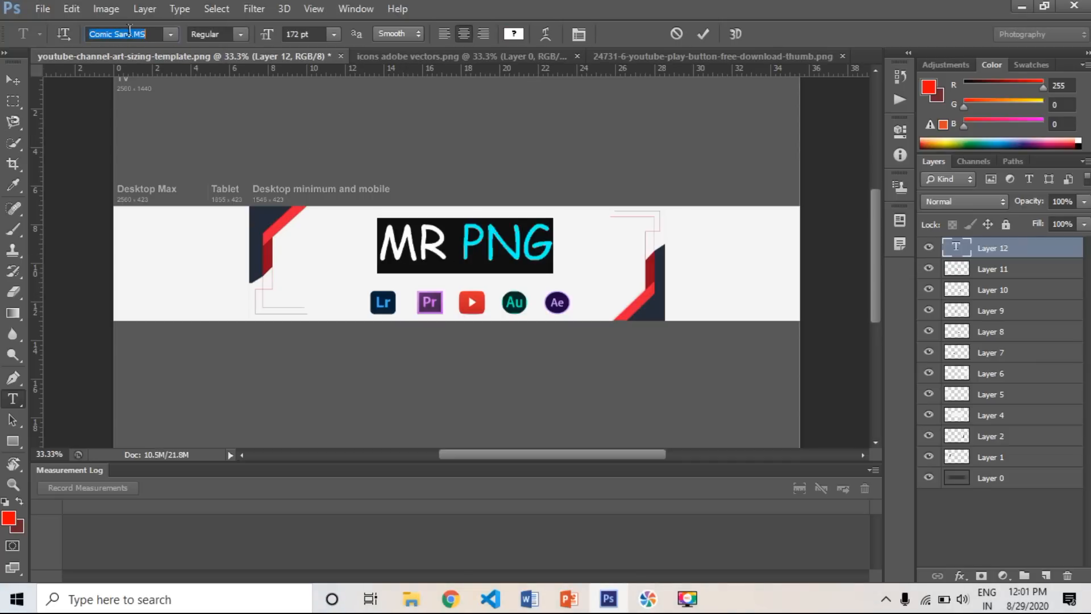
pyautogui.press('Down')
pyautogui.press('Down')
pyautogui.press('Down')
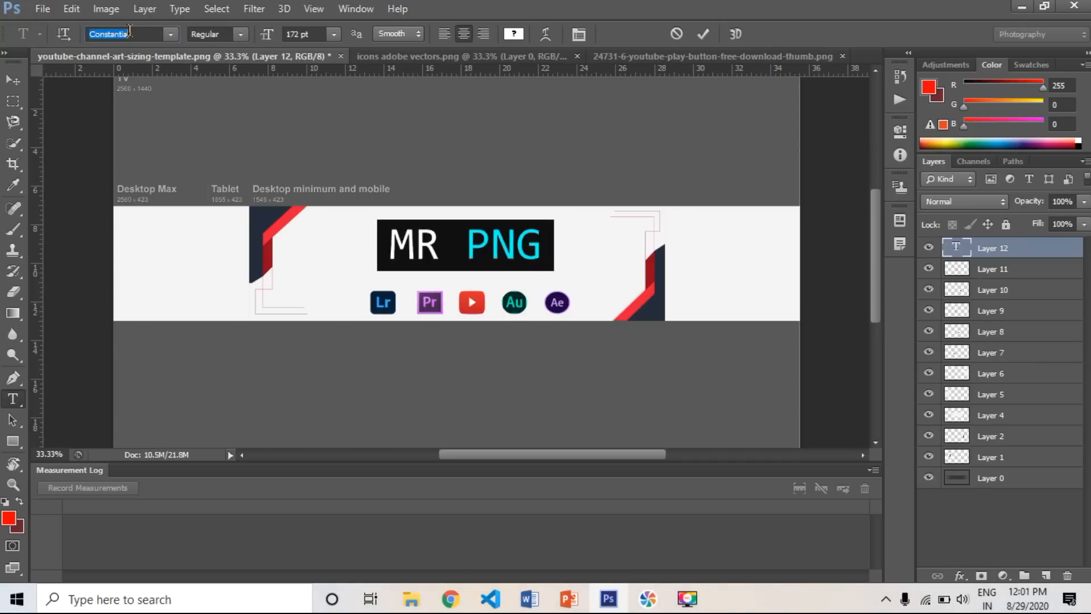
pyautogui.press('Down')
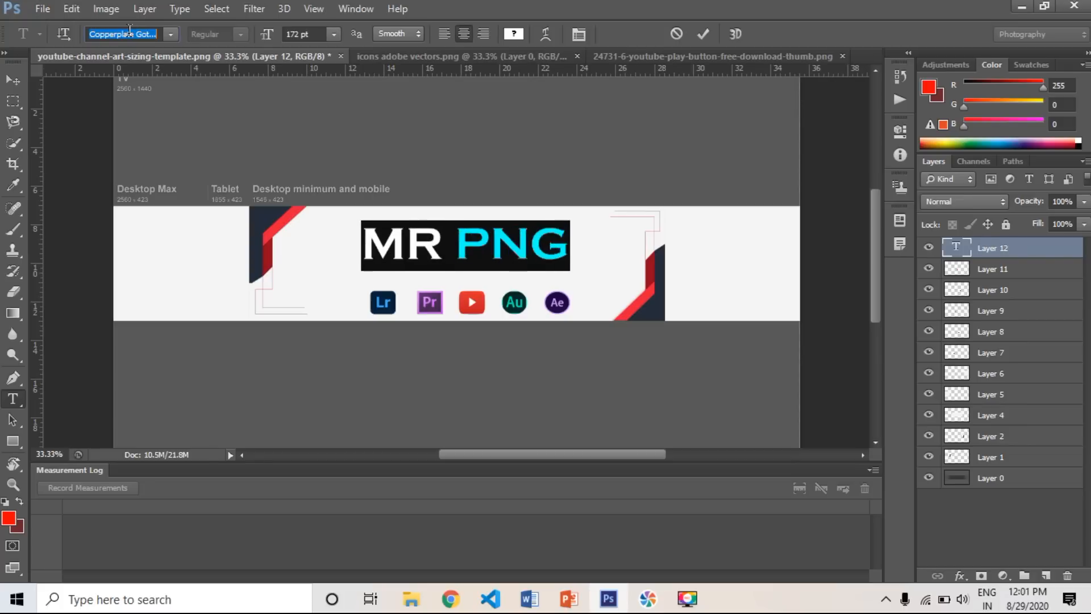
pyautogui.press('Down')
pyautogui.press('Down')
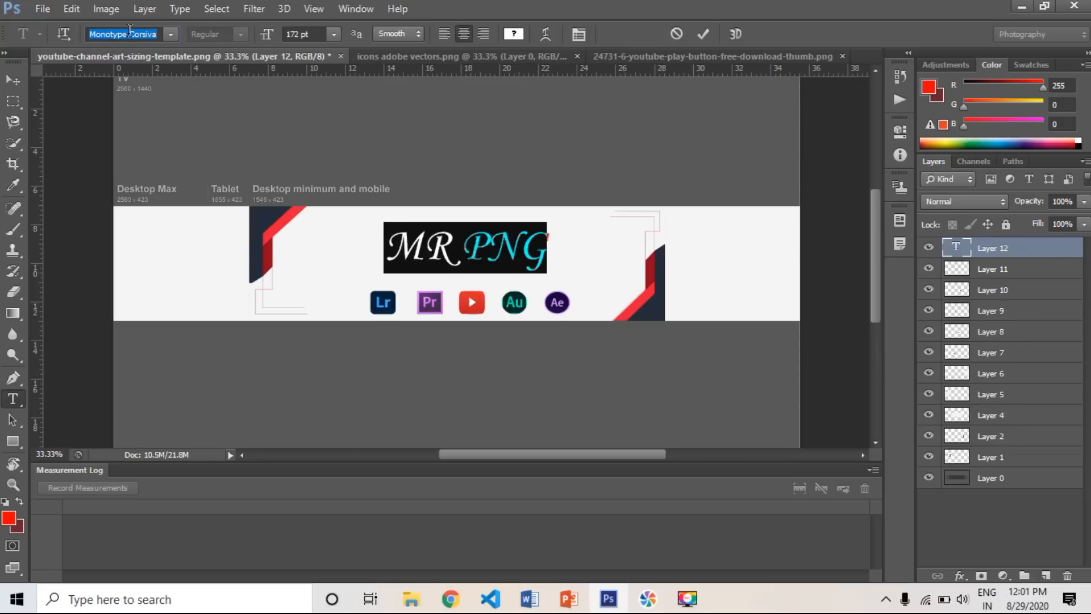
pyautogui.click(523, 252)
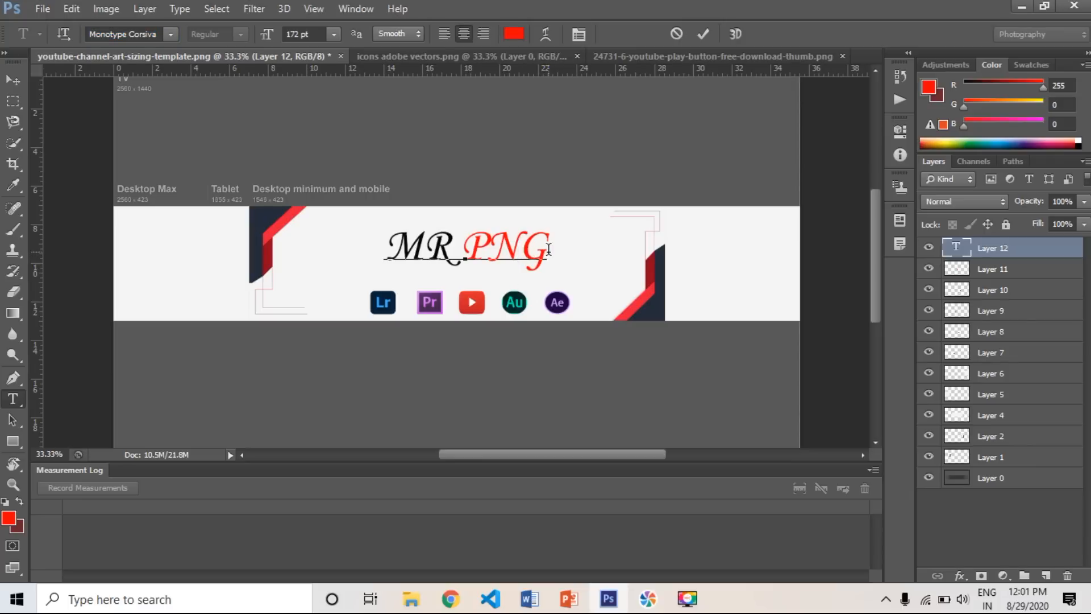
# Step: Try to set the font of the whole "MR PNG" text to Comic Sans MS
pyautogui.tripleClick(546, 250)
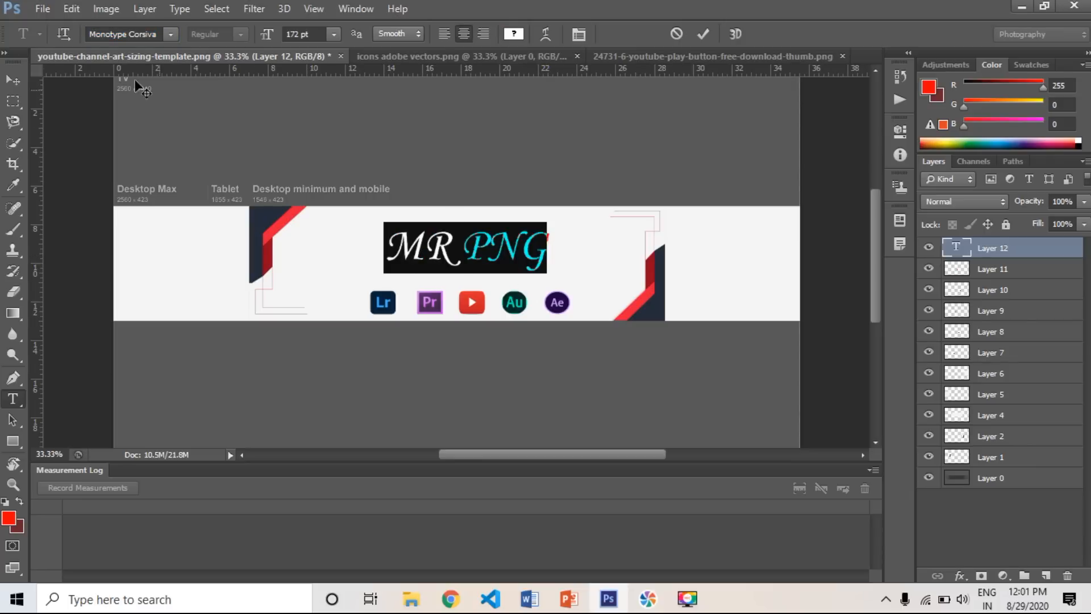
pyautogui.click(145, 35)
pyautogui.write('Comic')
pyautogui.press('Return')
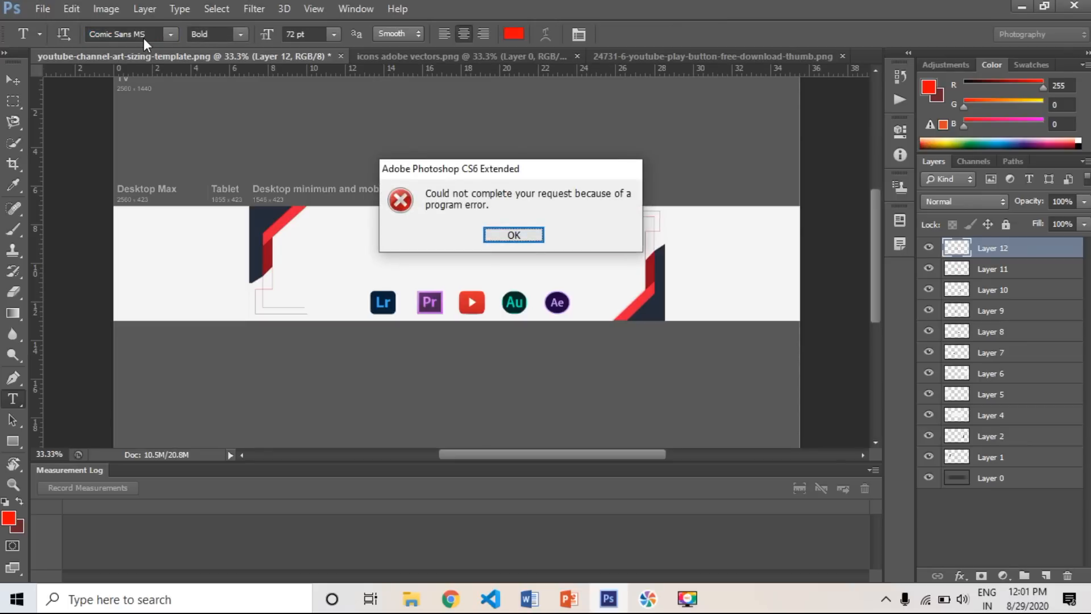
pyautogui.press('Return')
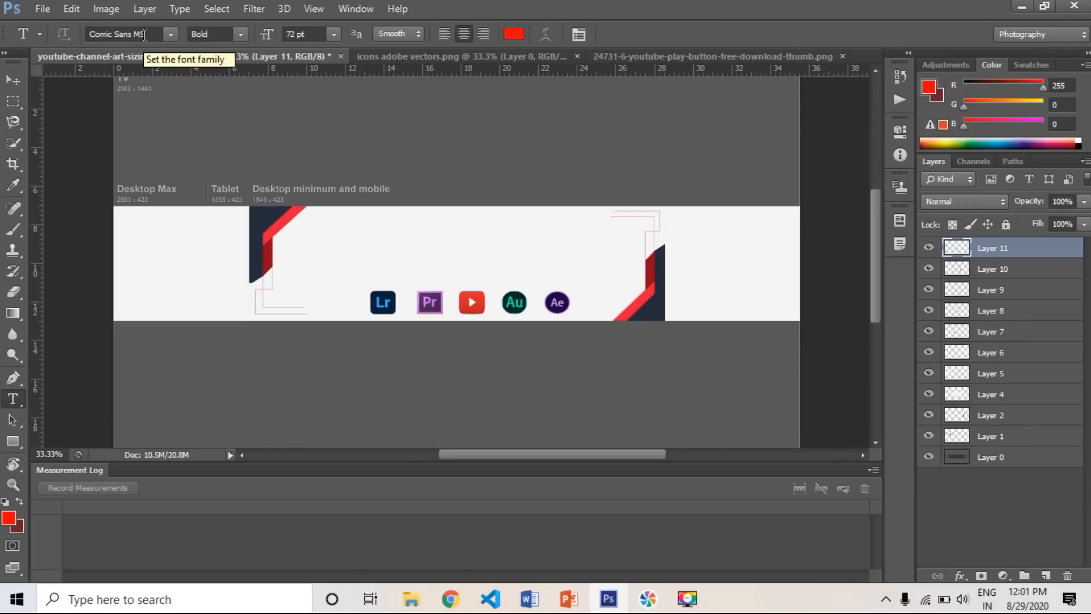
pyautogui.hotkey('ctrl', 'z')
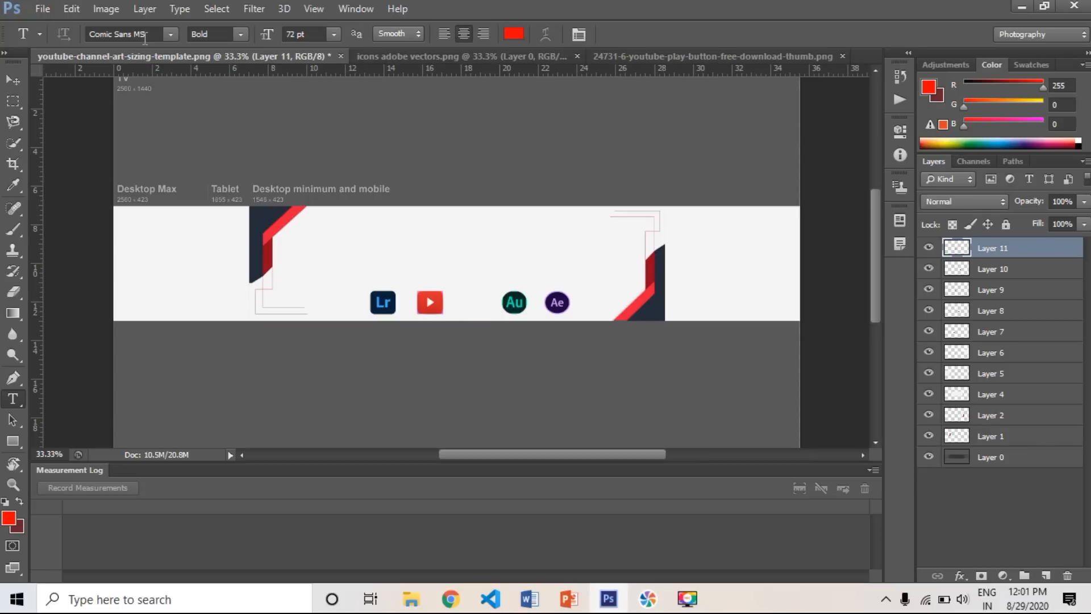
pyautogui.hotkey('ctrl', 'z')
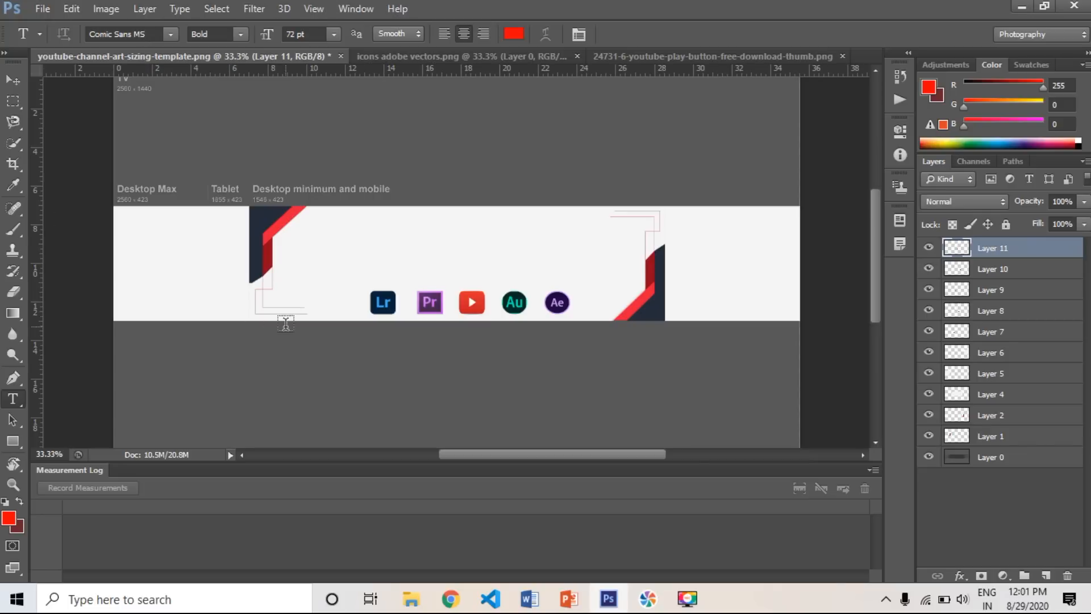
# Step: Add a new text line reading "Mr PNG" in the blank area of the banner above the icon row
pyautogui.click(401, 240)
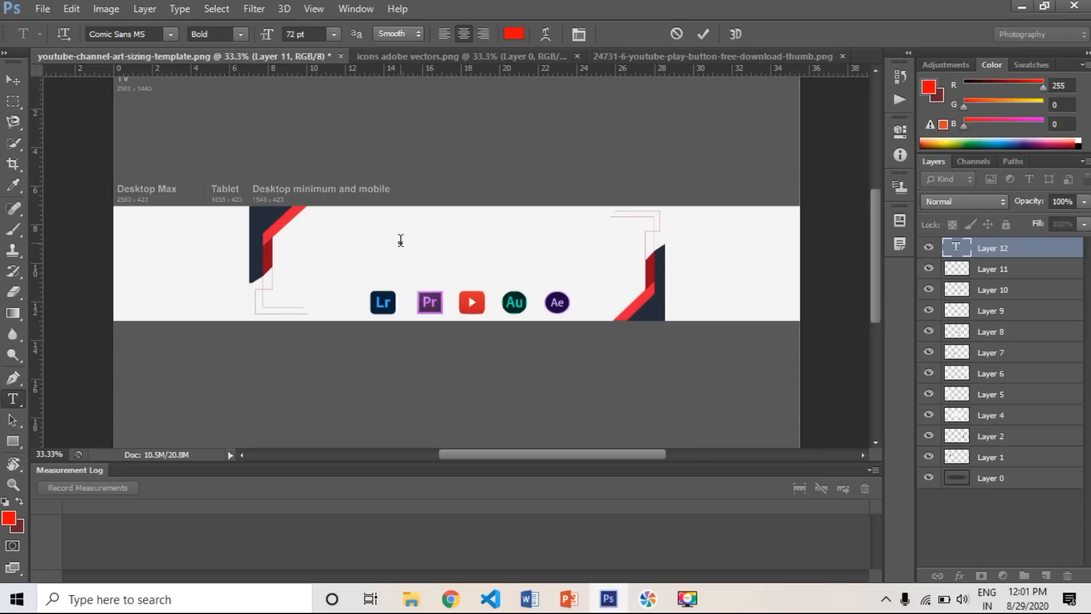
pyautogui.write('Mr PNm')
pyautogui.press('Right')
pyautogui.press('BackSpace')
pyautogui.write('M')
# Step: Set the font of the whole "Mr PNG" text to Forte
pyautogui.press('End')
pyautogui.hotkey('shift', 'Left')
pyautogui.hotkey('shift', 'Left')
pyautogui.hotkey('shift', 'Left')
pyautogui.hotkey('shift', 'Left')
pyautogui.hotkey('shift', 'Left')
pyautogui.hotkey('shift', 'Left')
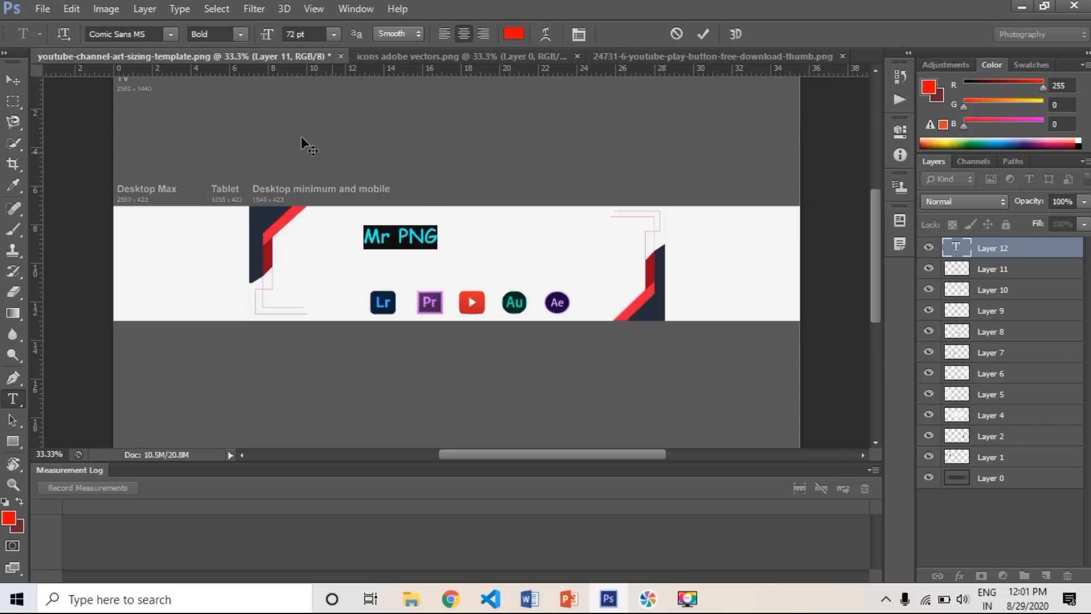
pyautogui.click(172, 35)
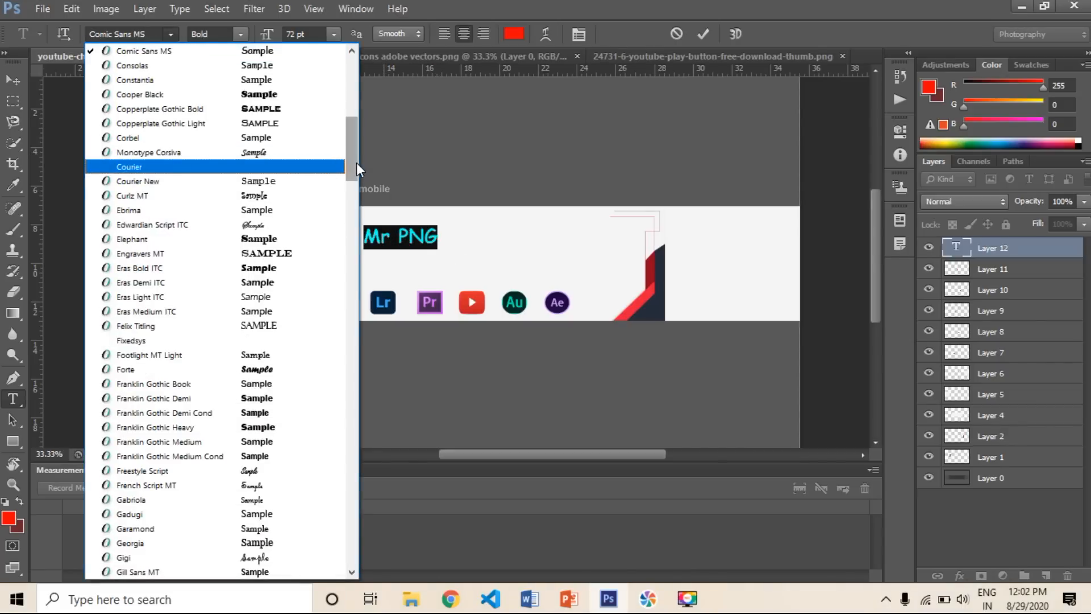
pyautogui.click(281, 369)
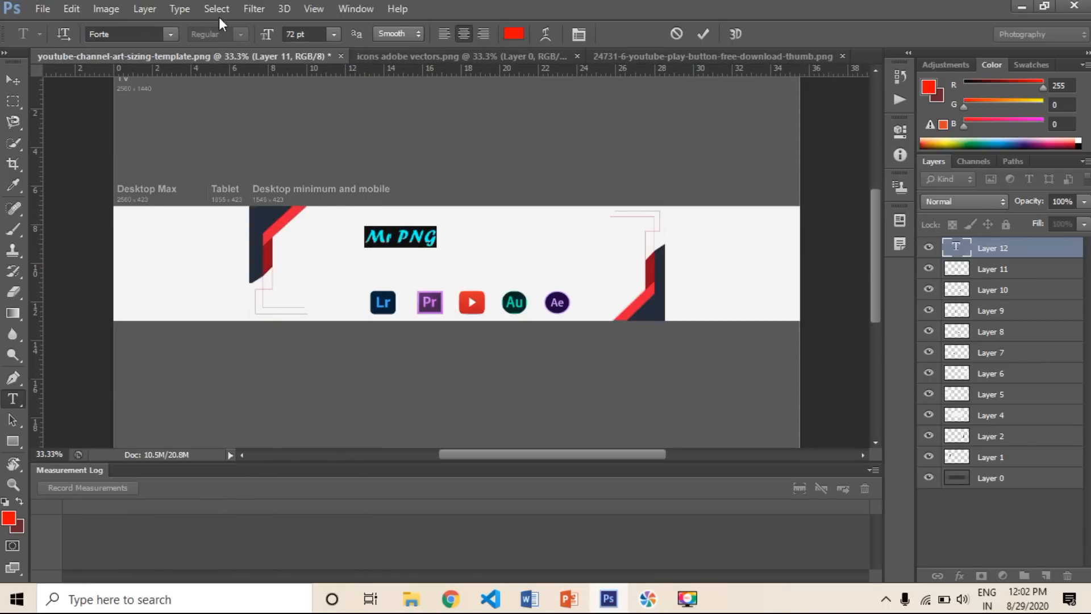
# Step: Enlarge the "Mr PNG" text to 172 pt and move it to the middle of the banner above the icons
pyautogui.click(285, 33)
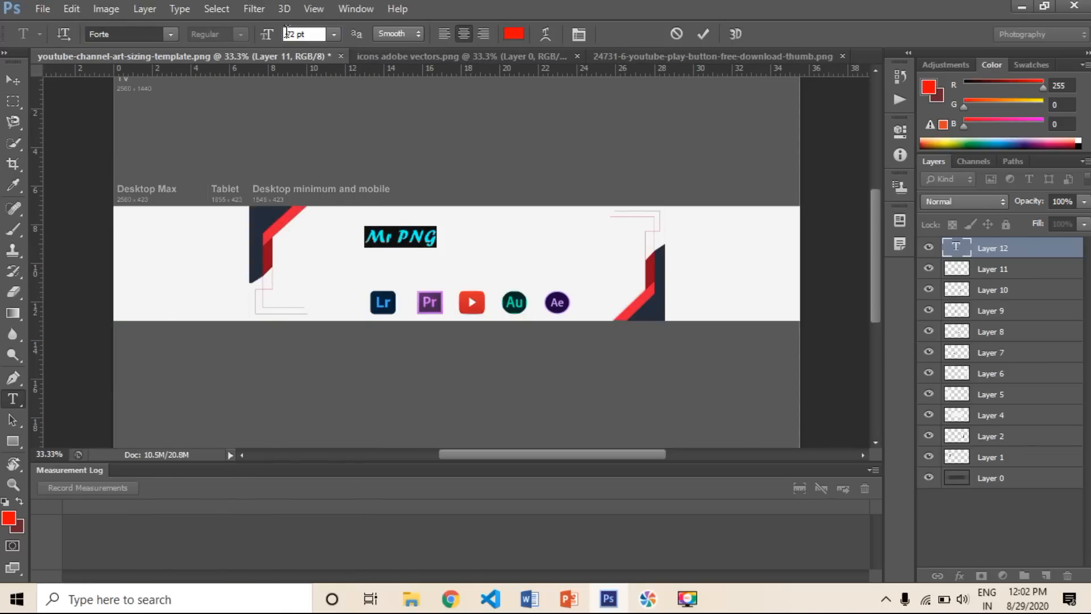
pyautogui.write('1')
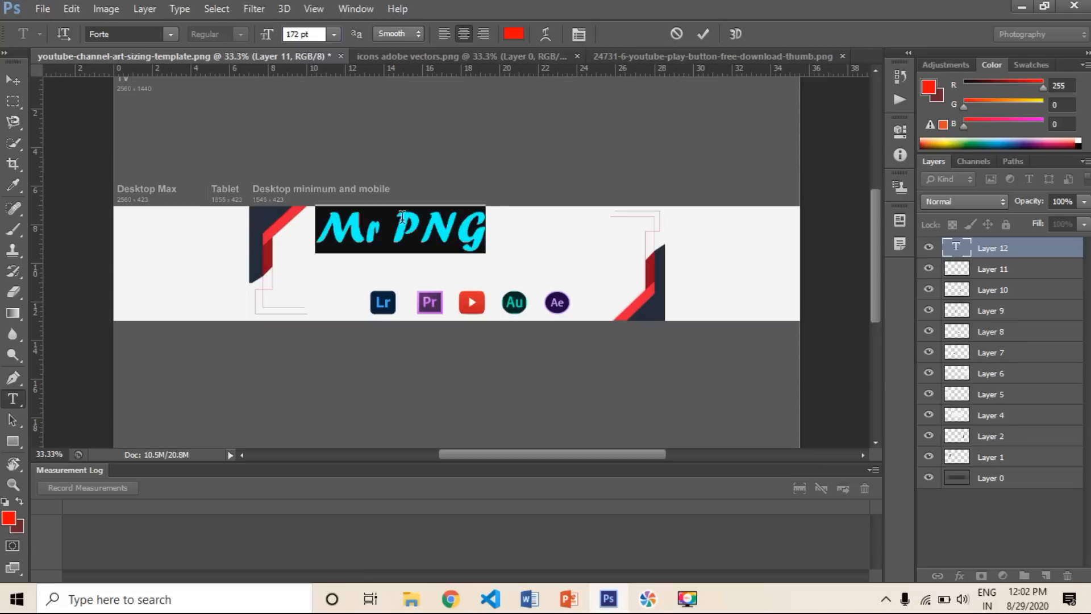
pyautogui.moveTo(533, 231); pyautogui.dragTo(597, 246)
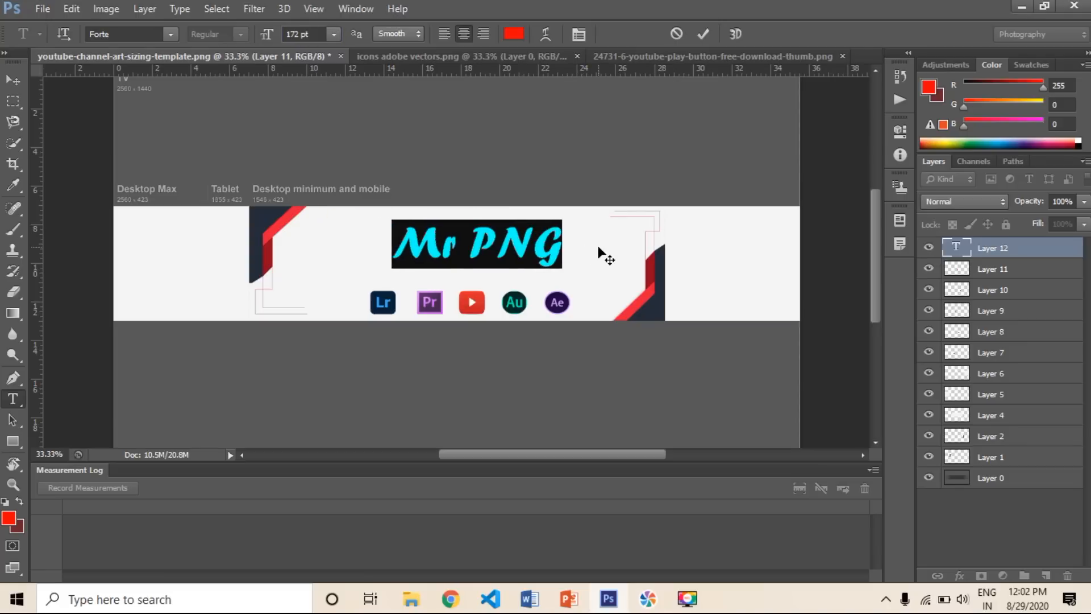
pyautogui.click(540, 248)
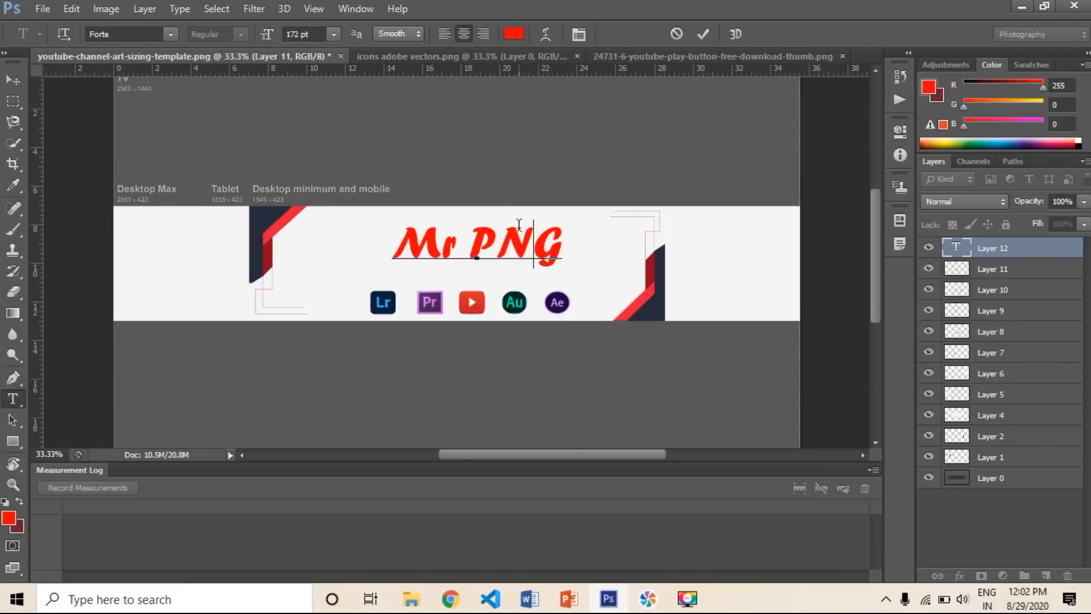
pyautogui.moveTo(590, 262); pyautogui.dragTo(579, 256)
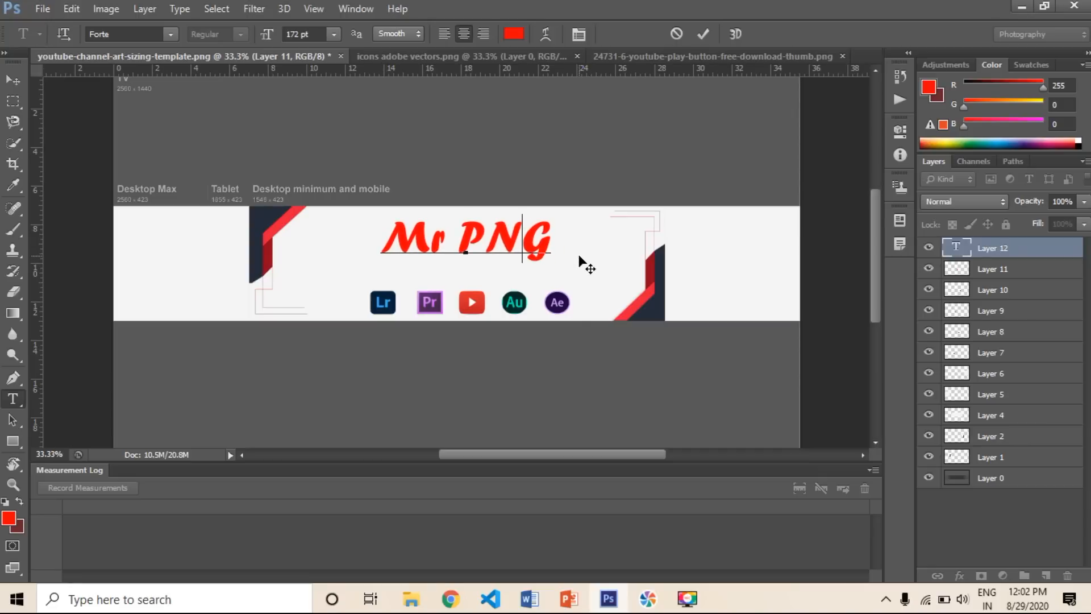
# Step: Finish the text entry and recolor "Mr PNG" with the dark navy sampled from the corner shape
pyautogui.hotkey('ctrl', '+')
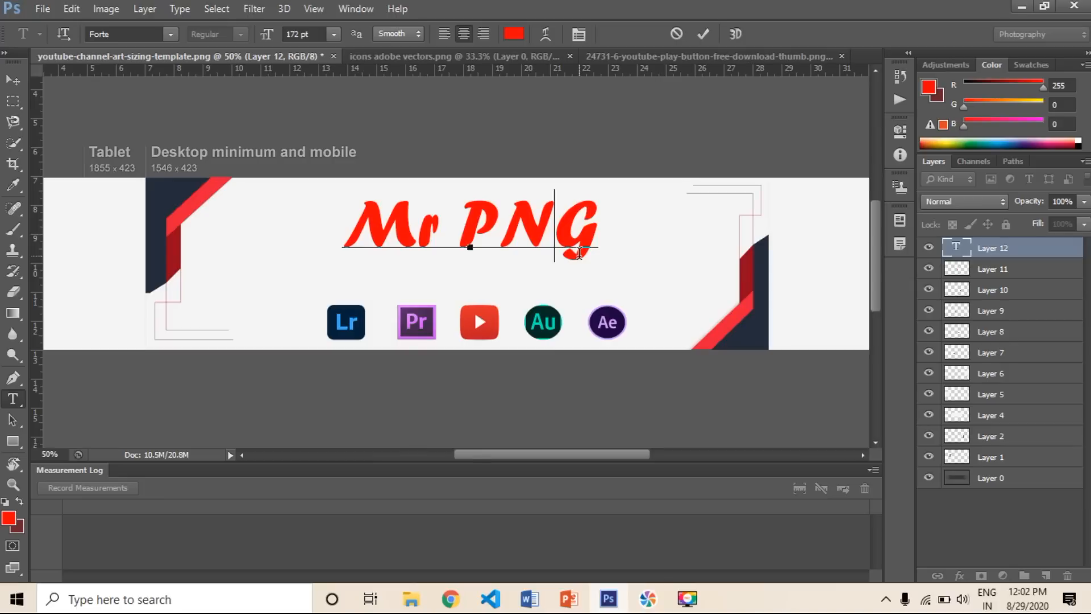
pyautogui.hotkey('ctrl', '+')
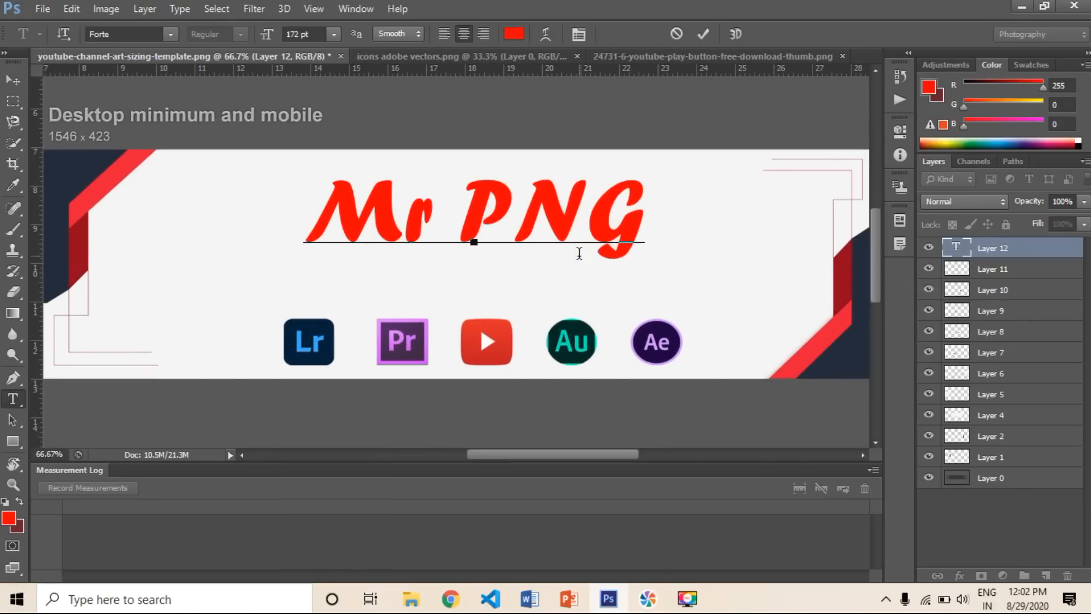
pyautogui.click(579, 253)
pyautogui.click(12, 185)
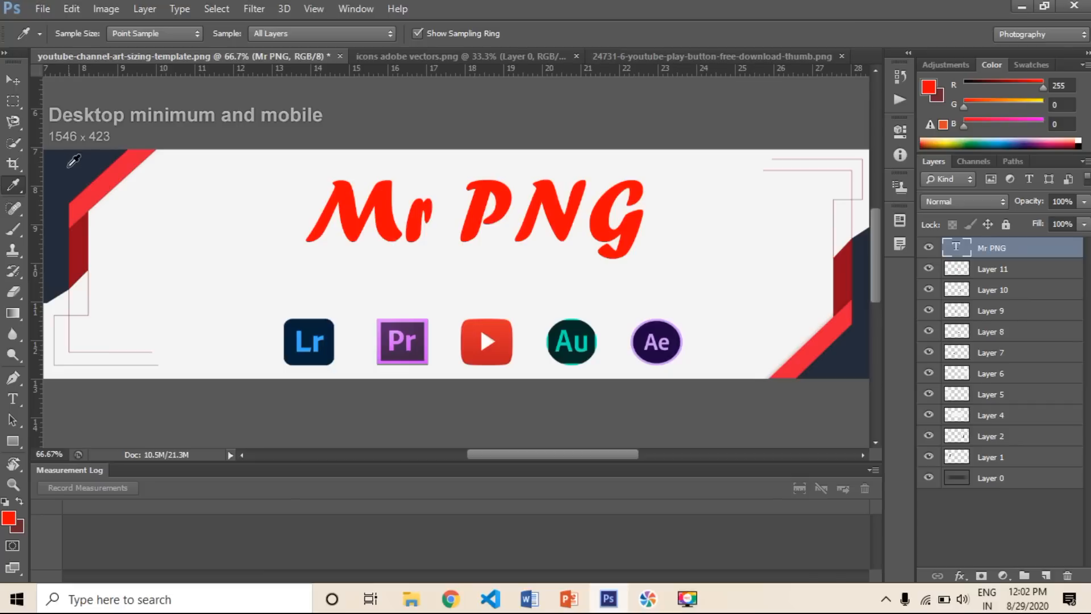
pyautogui.click(64, 174)
pyautogui.click(65, 174)
pyautogui.click(65, 174)
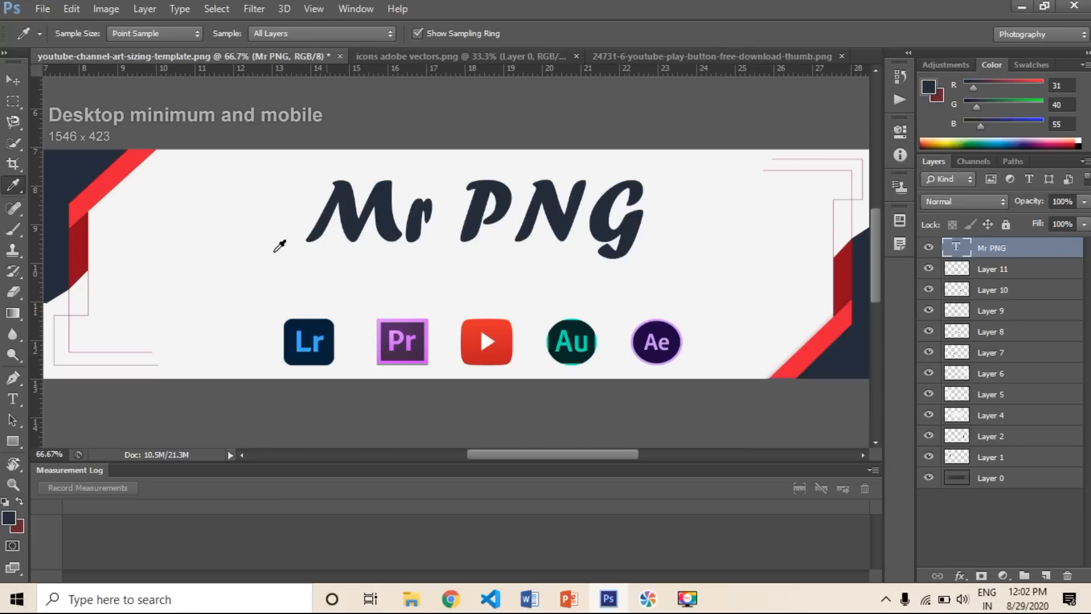
# Step: Sample the dark red of the left corner shape as the foreground color
pyautogui.click(20, 404)
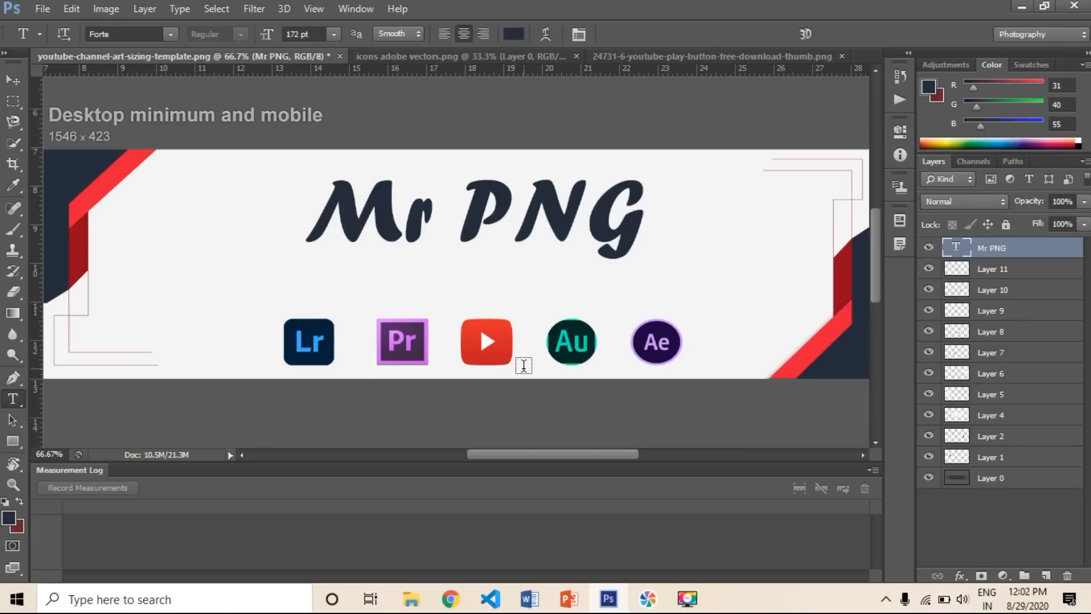
pyautogui.moveTo(643, 223); pyautogui.dragTo(479, 209)
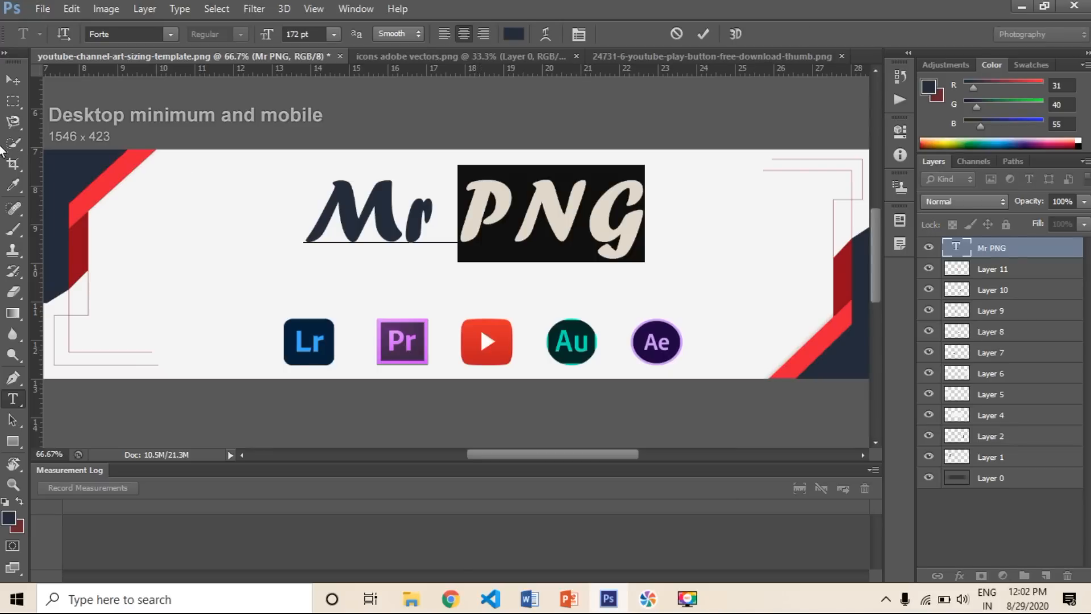
pyautogui.click(12, 187)
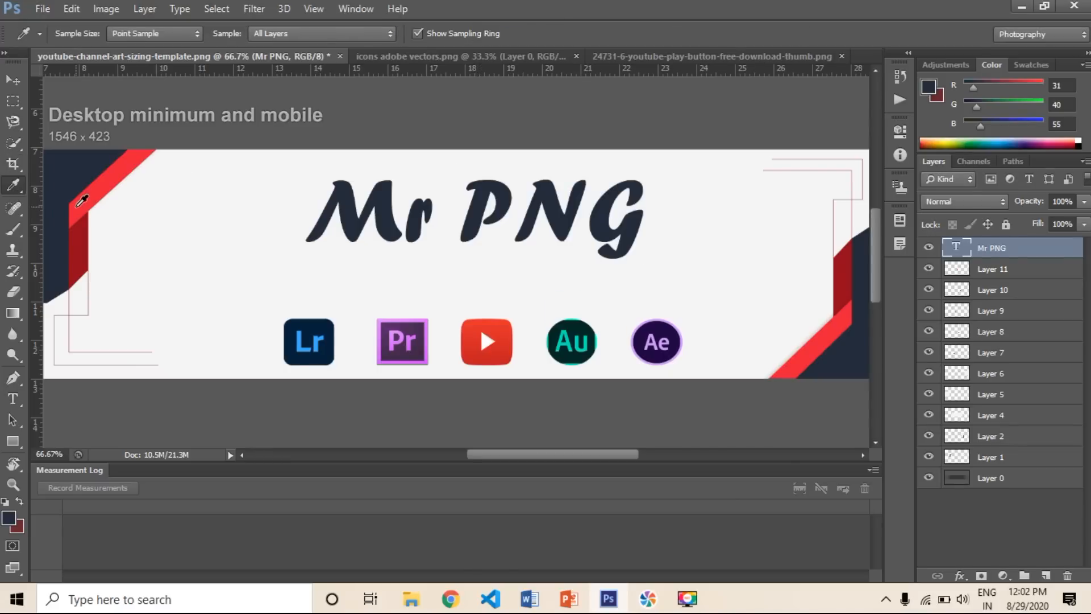
pyautogui.click(89, 200)
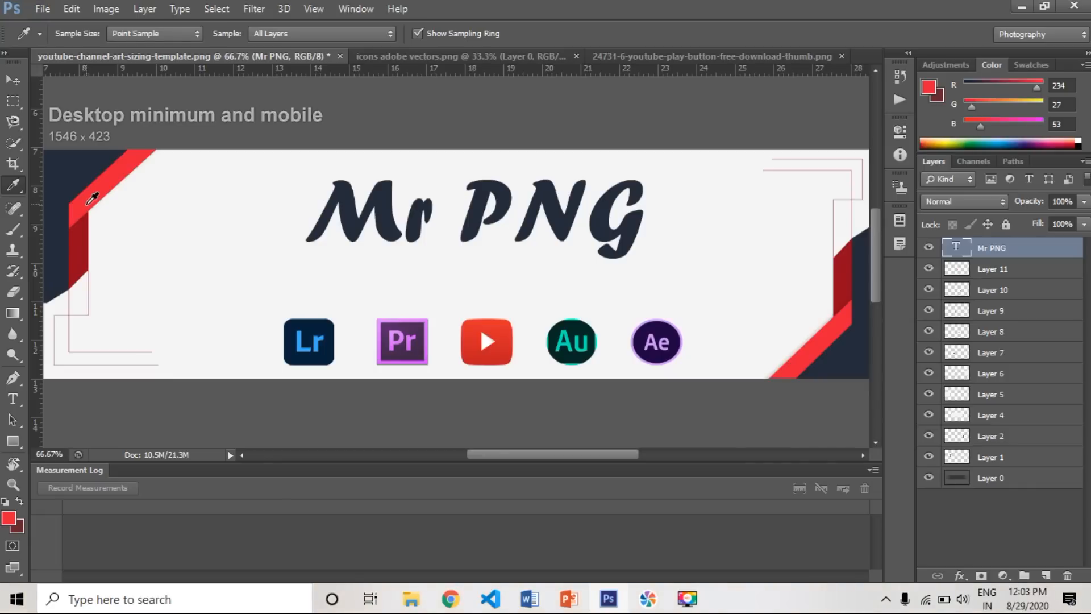
pyautogui.click(85, 244)
pyautogui.click(85, 244)
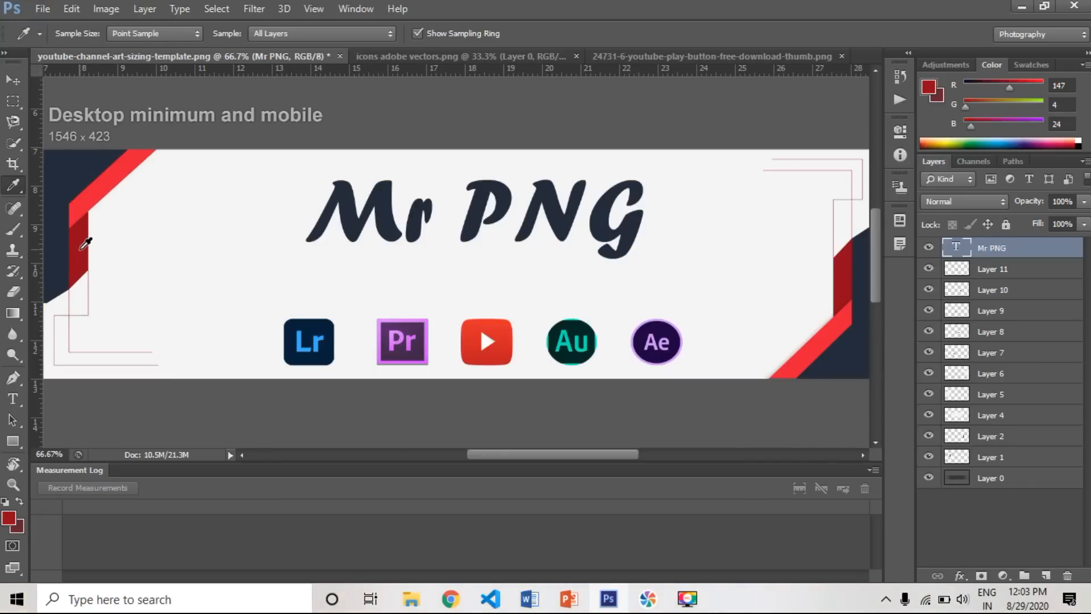
# Step: Color only the word "PNG" in the channel name with the sampled dark red 930418, leaving "Mr" navy
pyautogui.click(13, 399)
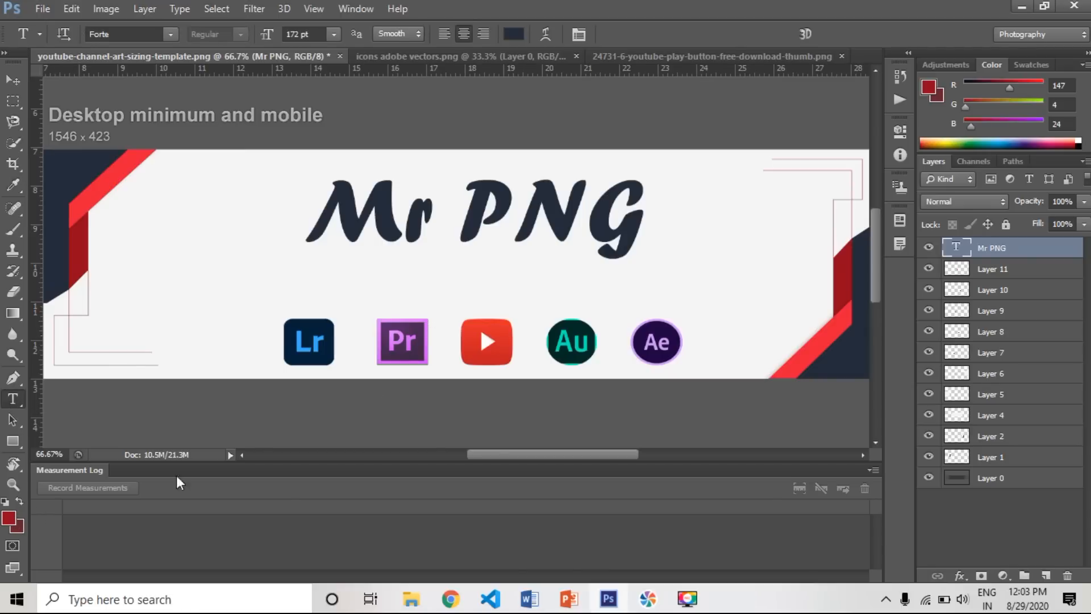
pyautogui.moveTo(646, 219); pyautogui.dragTo(591, 218)
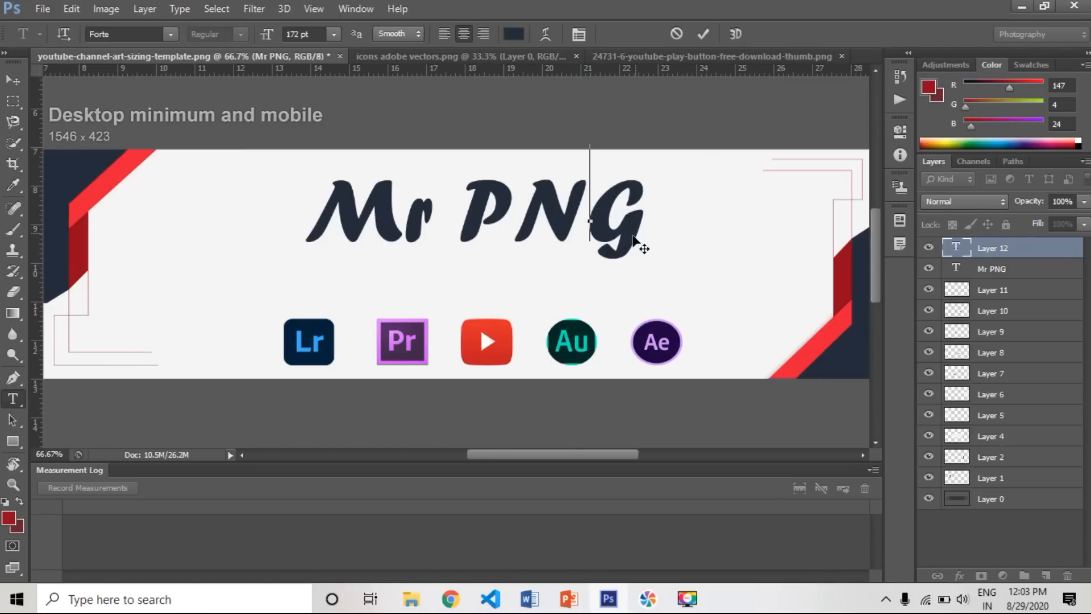
pyautogui.click(981, 268)
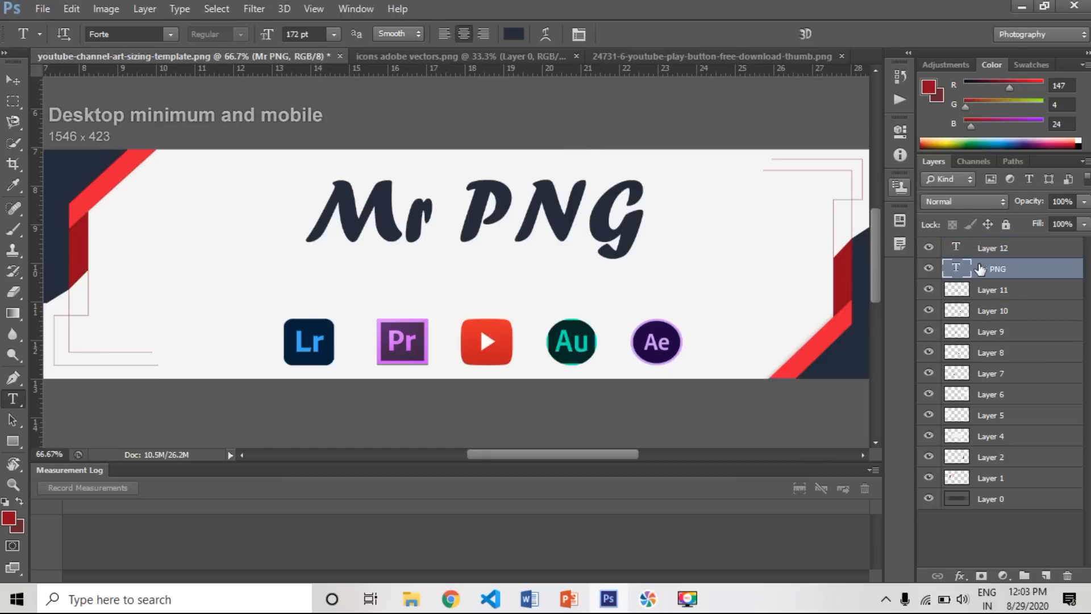
pyautogui.click(638, 233)
pyautogui.moveTo(638, 233); pyautogui.dragTo(481, 233)
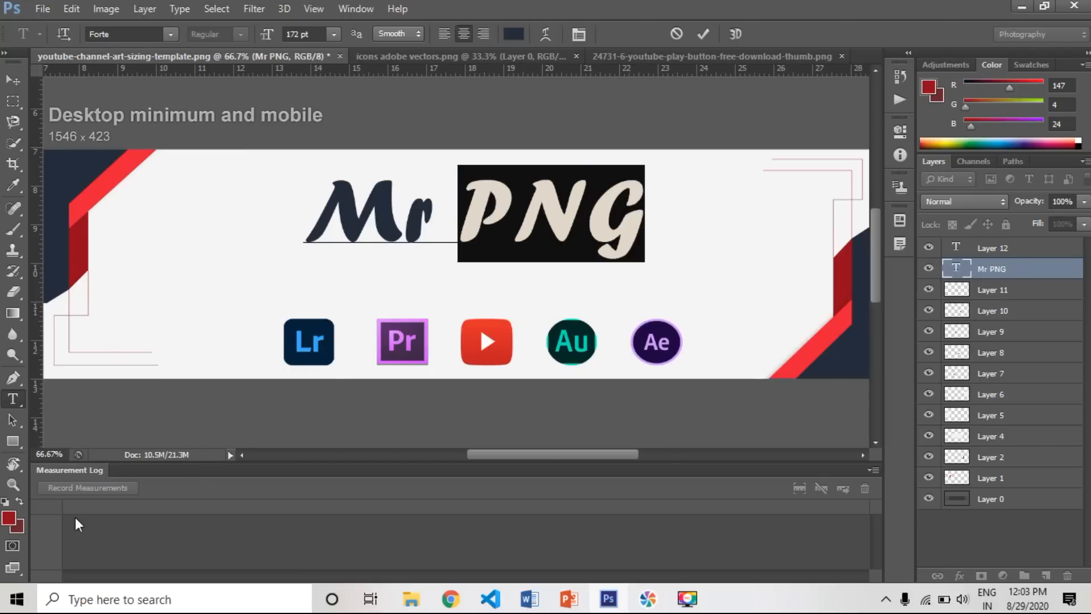
pyautogui.click(8, 520)
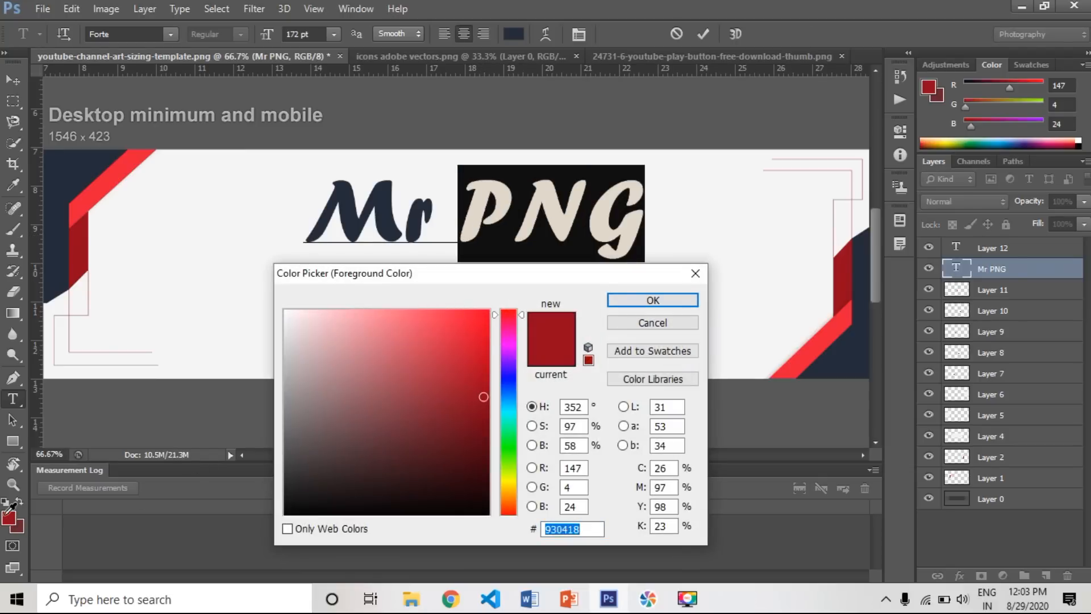
pyautogui.click(653, 300)
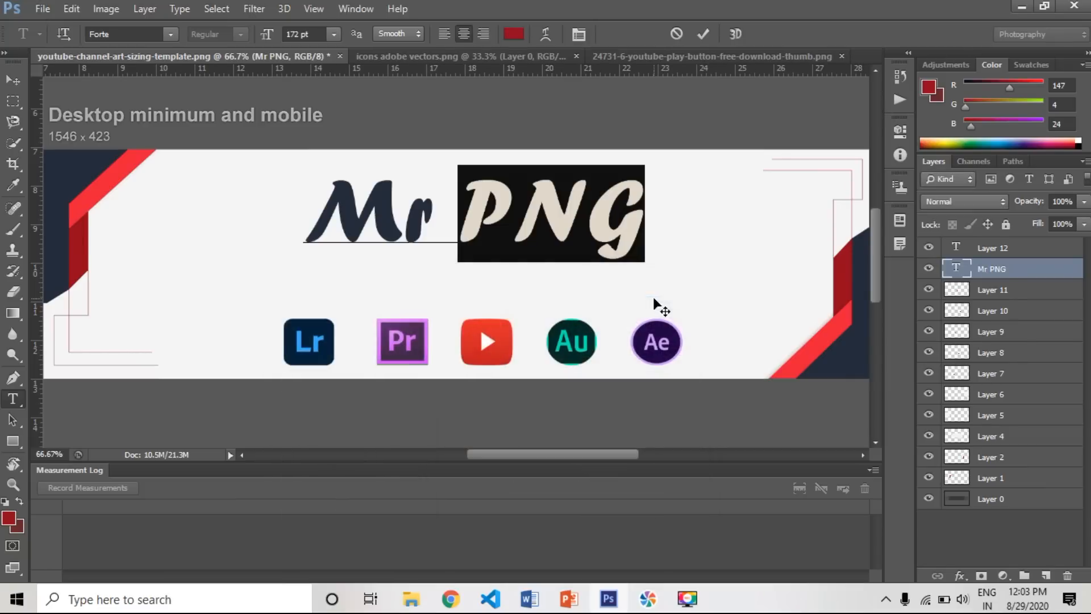
pyautogui.click(637, 229)
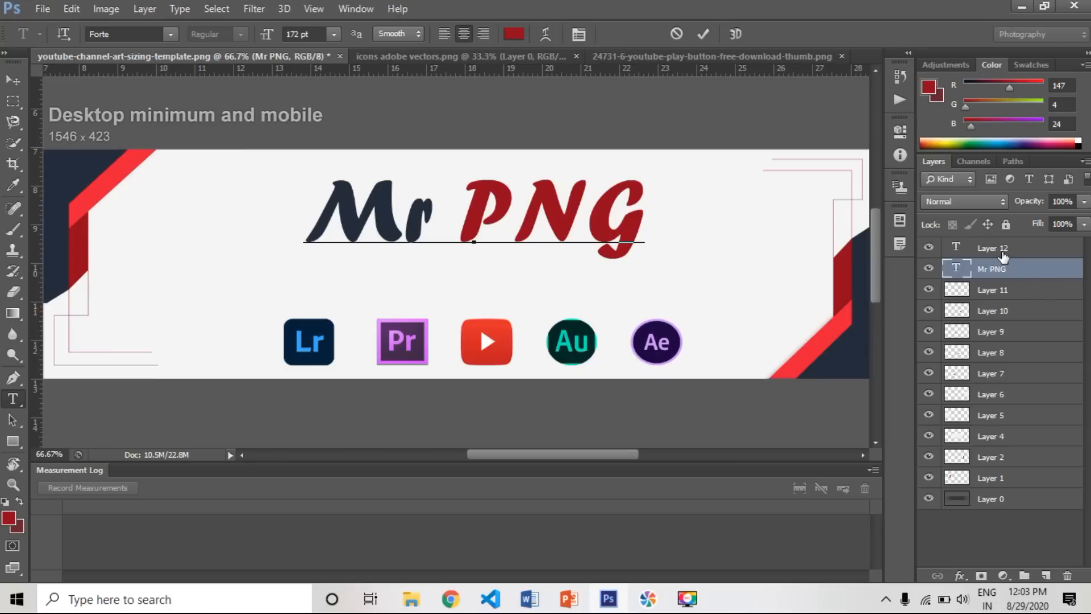
# Step: Delete the stray empty text layer above the "Mr PNG" layer
pyautogui.click(990, 293)
pyautogui.click(978, 251)
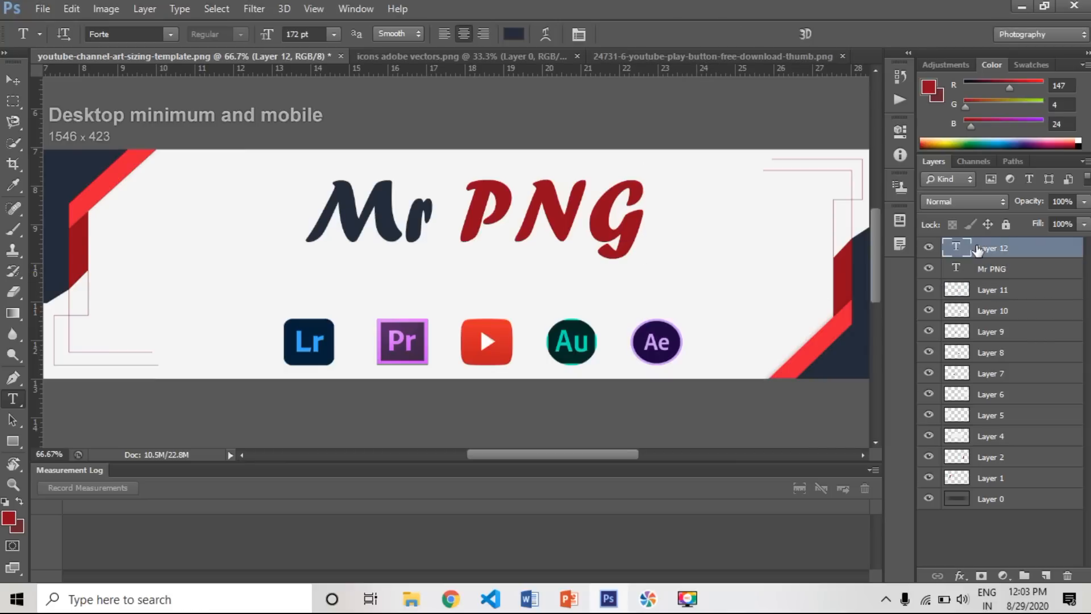
pyautogui.moveTo(978, 251); pyautogui.dragTo(1072, 581)
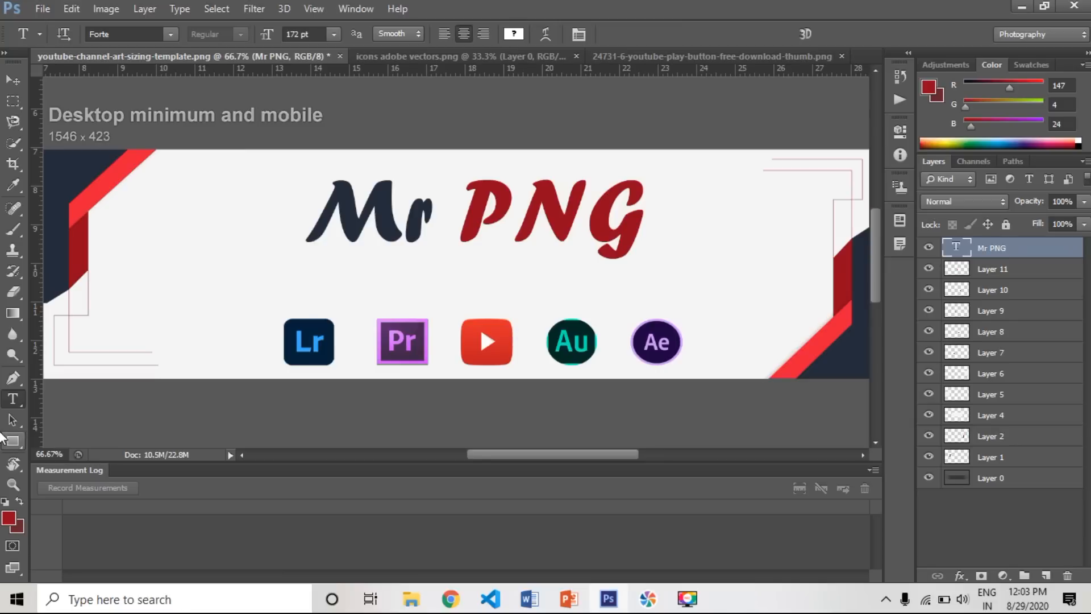
# Step: Draw a dark red filled rectangle about 746 px wide and 75 px high directly beneath the channel name
pyautogui.click(11, 442)
pyautogui.click(10, 445)
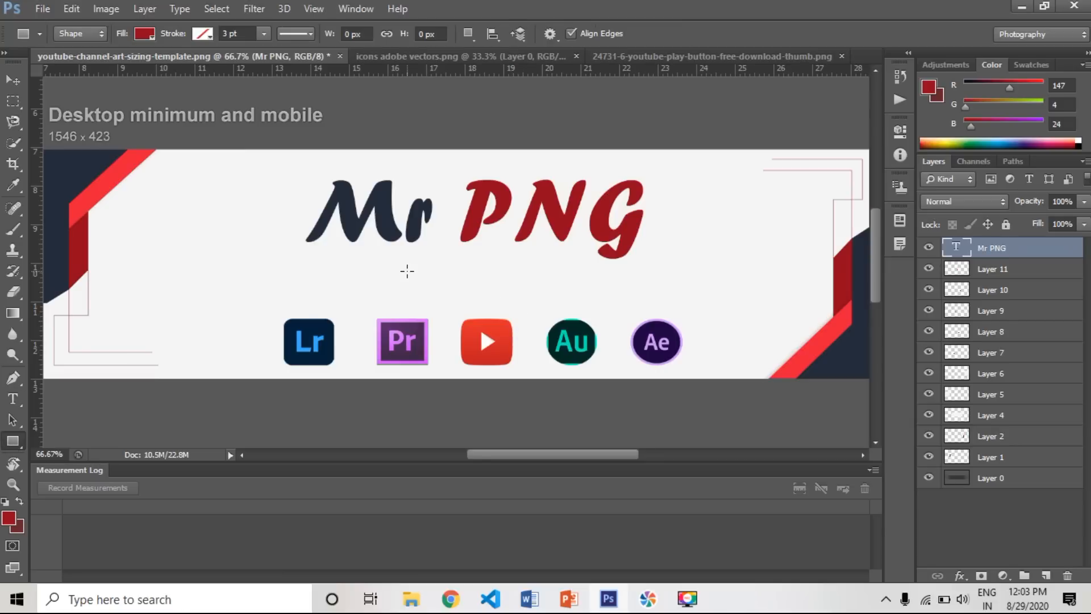
pyautogui.rightClick(12, 444)
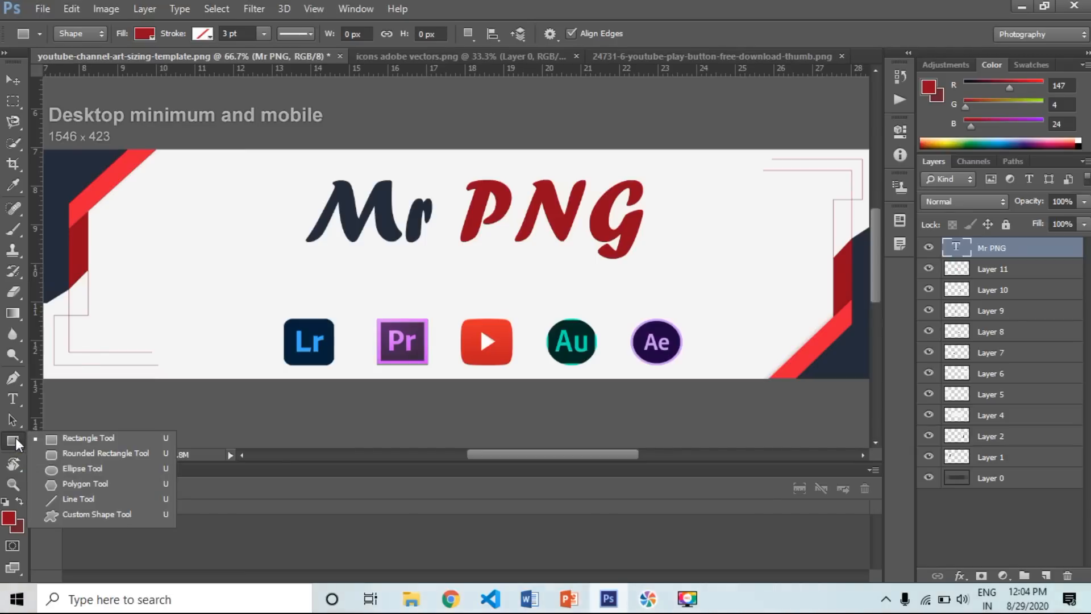
pyautogui.click(80, 440)
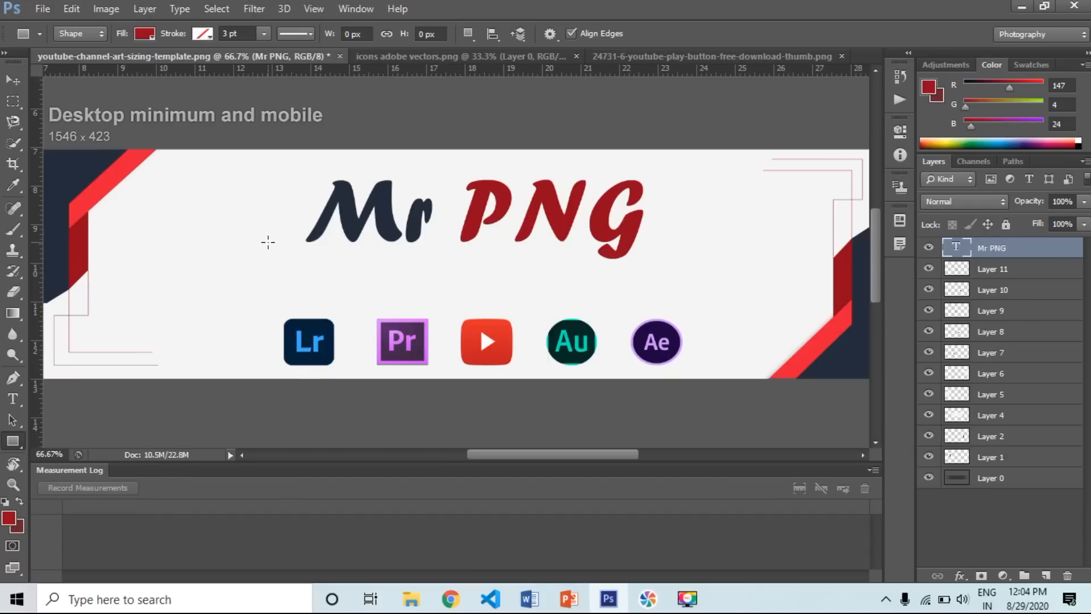
pyautogui.moveTo(268, 242); pyautogui.dragTo(667, 280)
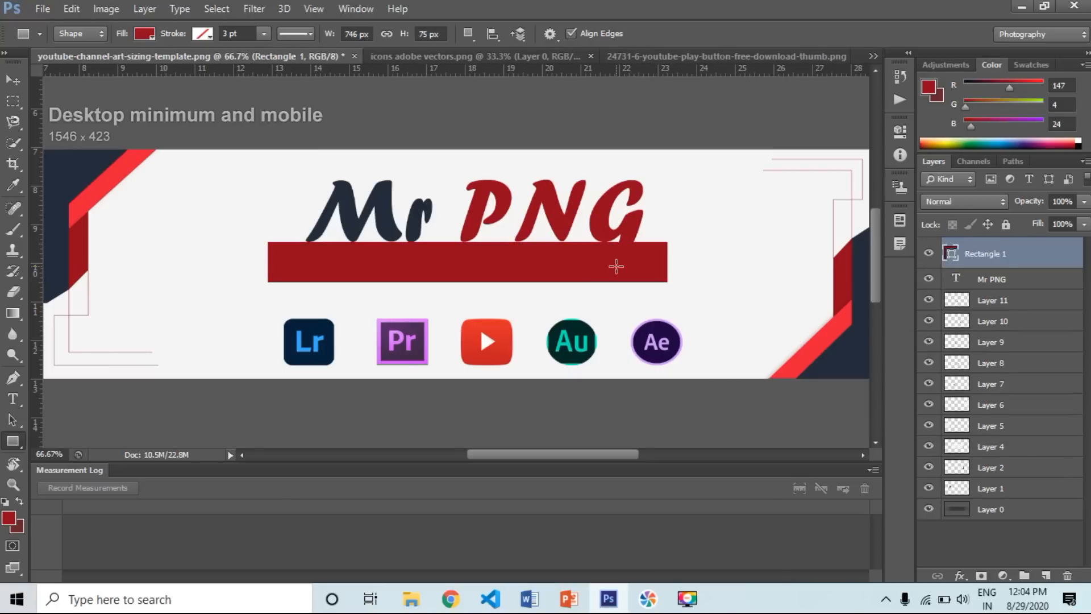
# Step: Move the red rectangle into the gap between the channel name and the icons and reduce its height from the upper edge
pyautogui.click(17, 80)
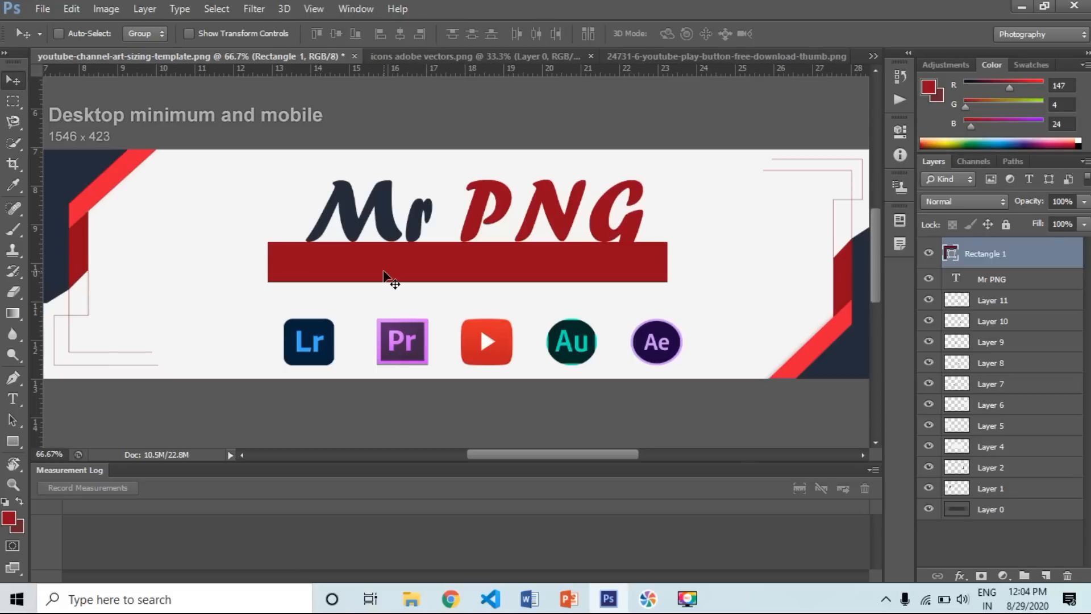
pyautogui.moveTo(455, 285); pyautogui.dragTo(462, 297)
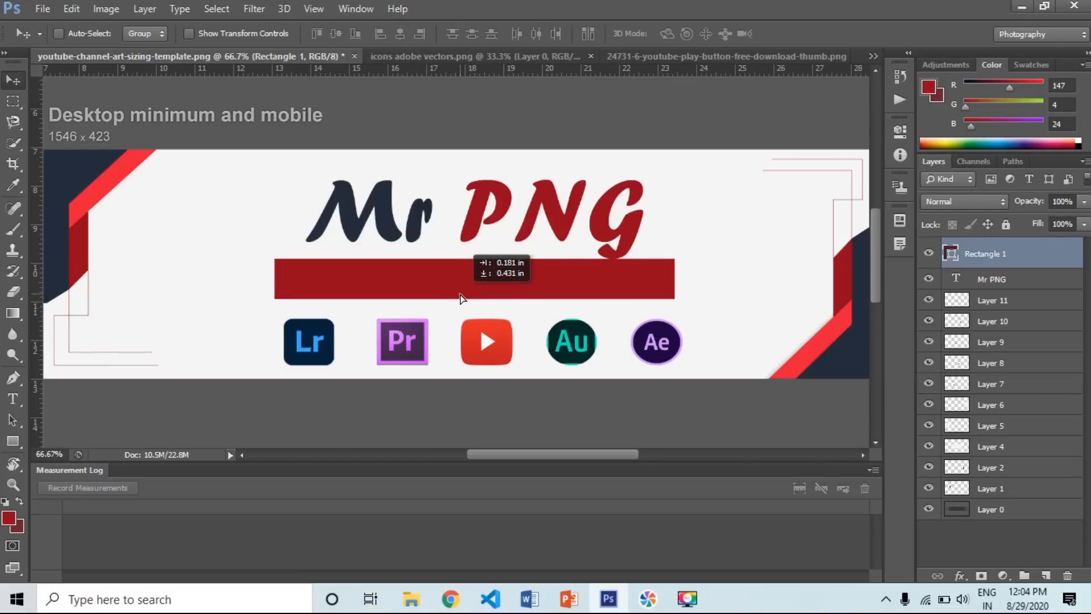
pyautogui.moveTo(462, 297); pyautogui.dragTo(463, 297)
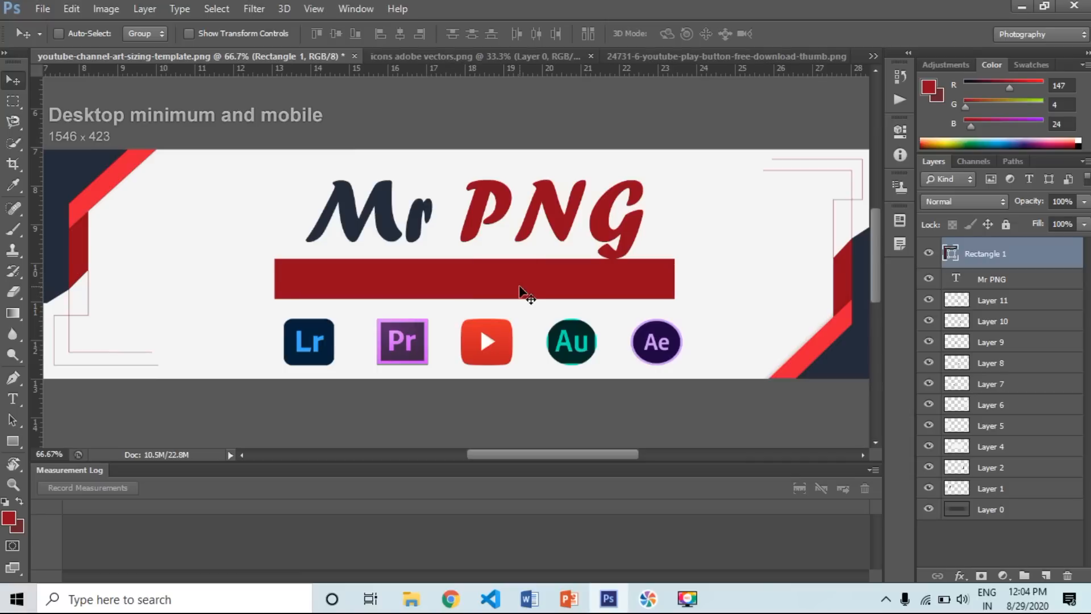
pyautogui.hotkey('ctrl', 't')
pyautogui.moveTo(475, 260); pyautogui.dragTo(473, 273)
pyautogui.press('Return')
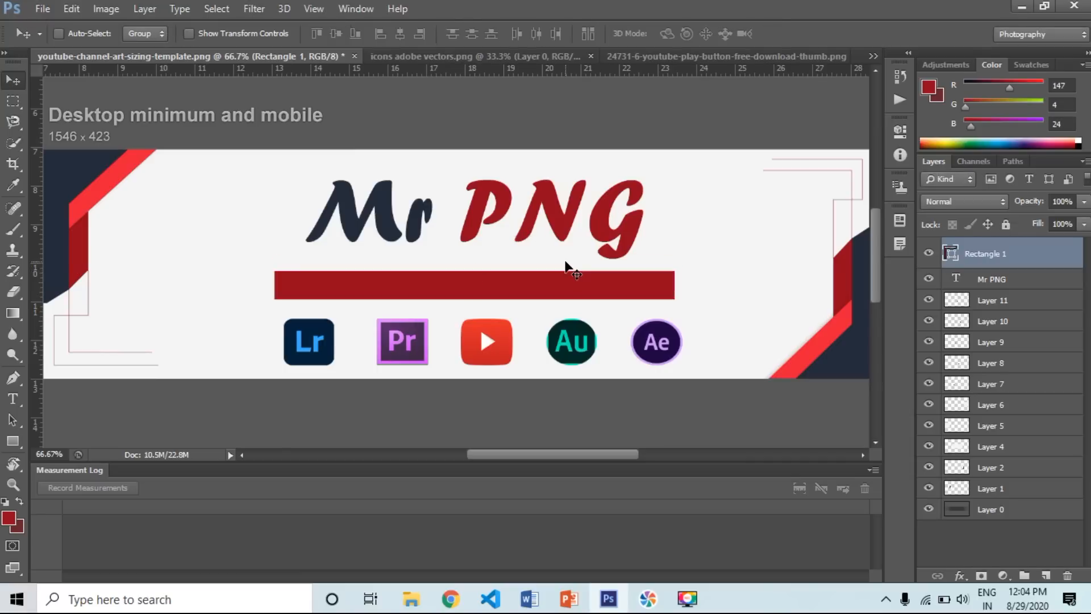
# Step: Move the red bar slightly up and shorten it from both ends to about 257 px wide, beneath the word "Mr"
pyautogui.moveTo(517, 292); pyautogui.dragTo(512, 289)
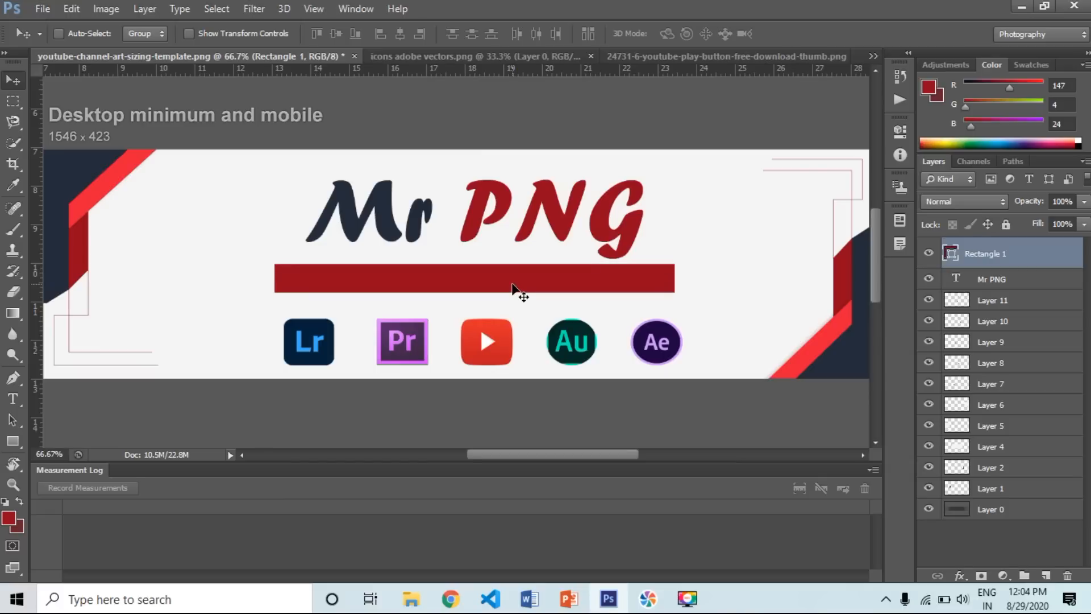
pyautogui.hotkey('ctrl', 't')
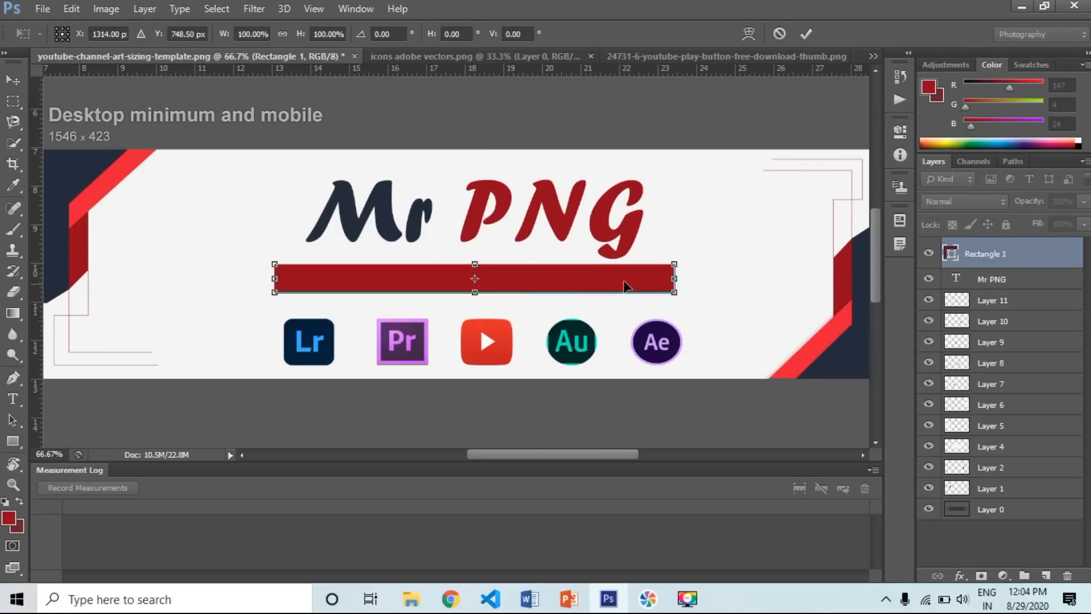
pyautogui.moveTo(674, 279); pyautogui.dragTo(447, 273)
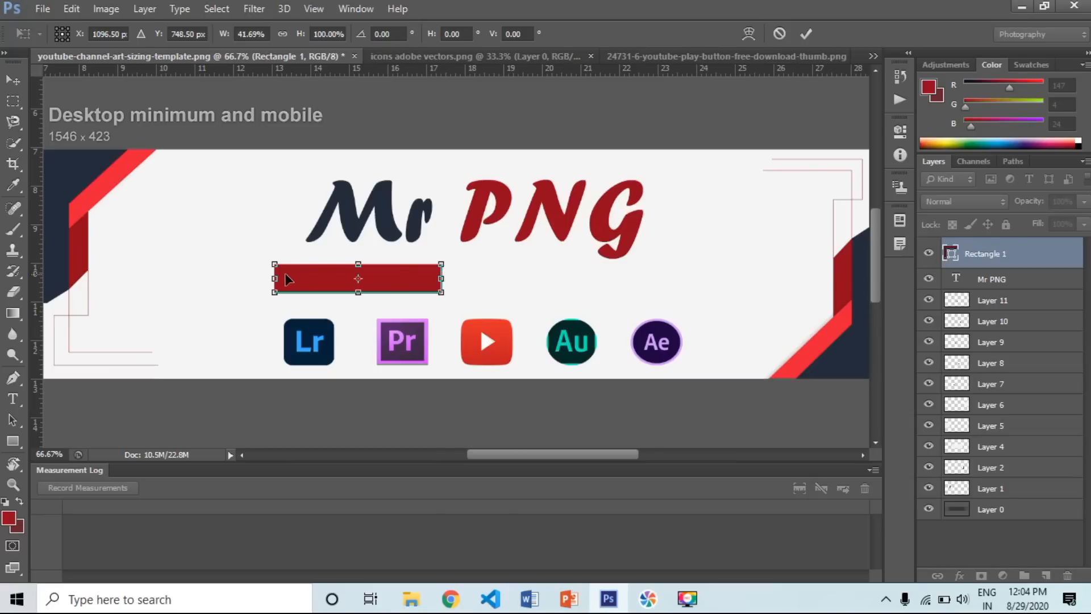
pyautogui.moveTo(280, 279); pyautogui.dragTo(307, 278)
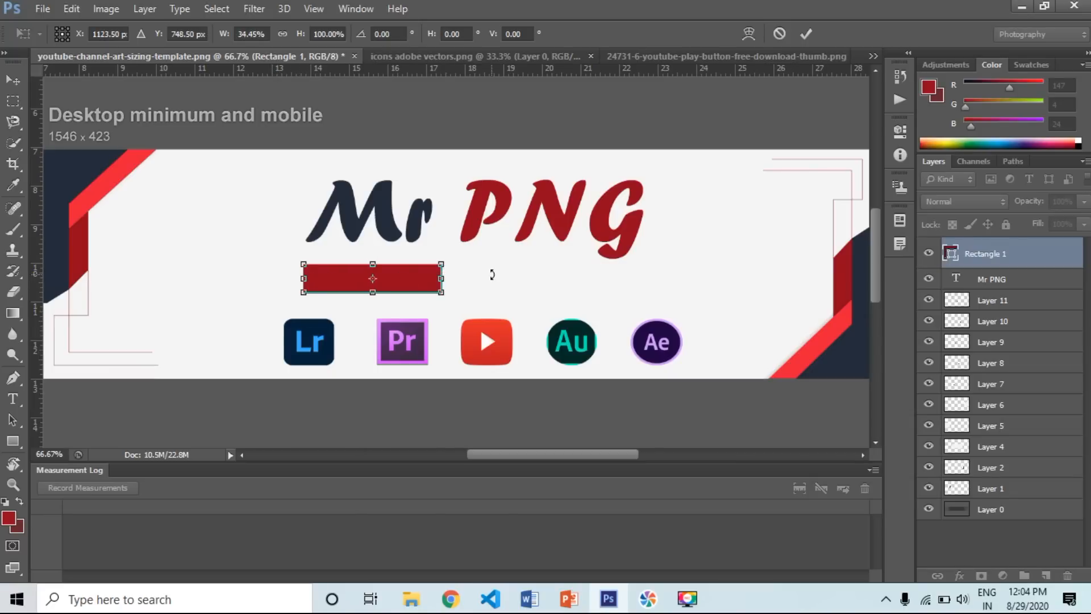
pyautogui.press('Return')
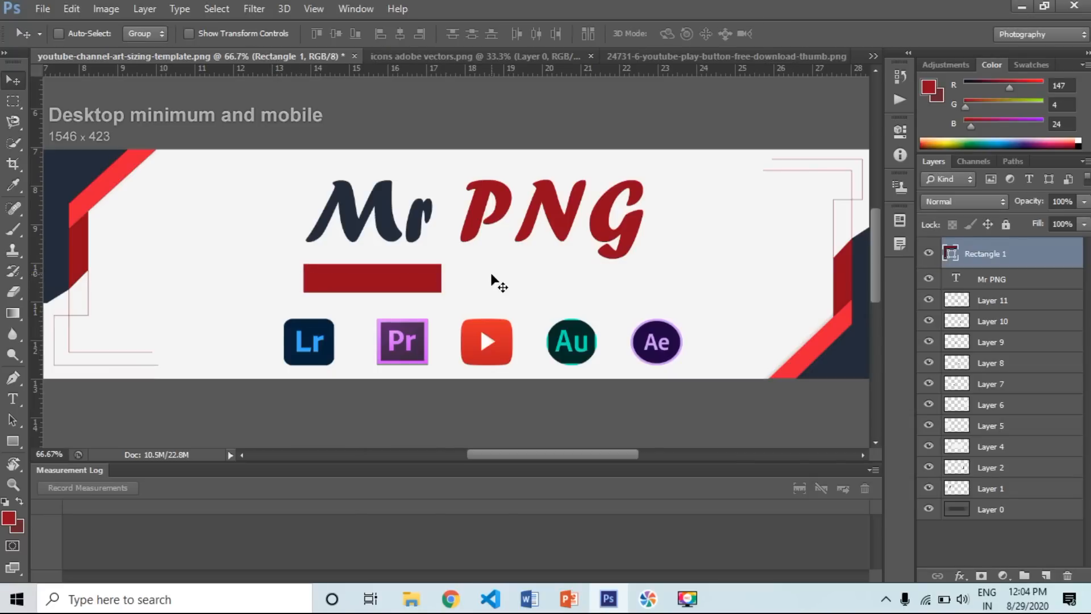
# Step: Sample the corner shape's navy as the foreground color and discard the trial rectangle drawn beside the red bar
pyautogui.click(14, 442)
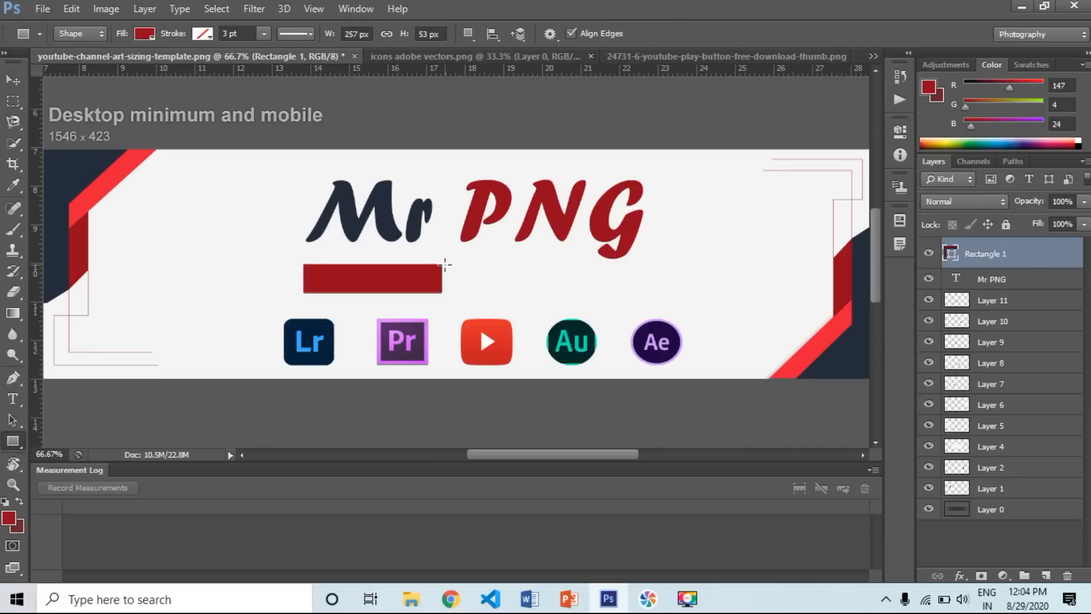
pyautogui.moveTo(442, 264); pyautogui.dragTo(643, 292)
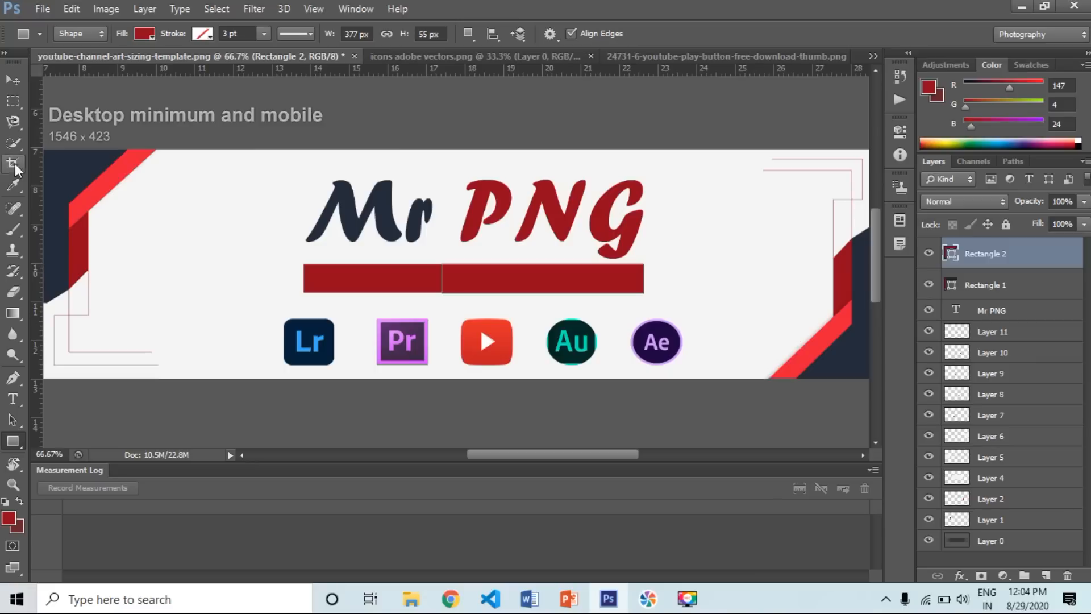
pyautogui.click(14, 187)
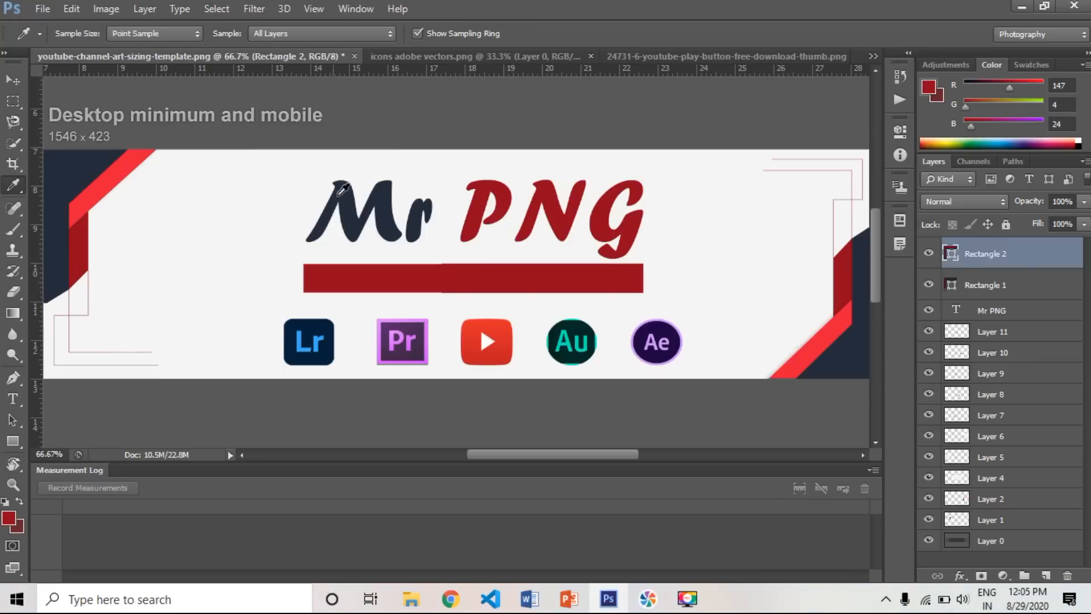
pyautogui.click(67, 172)
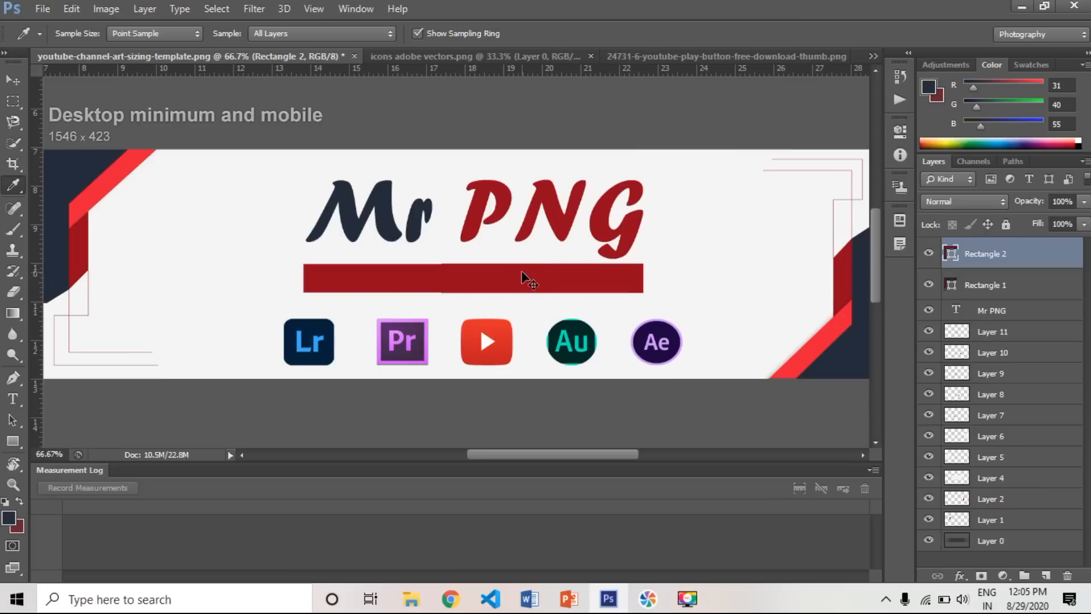
pyautogui.press('Delete')
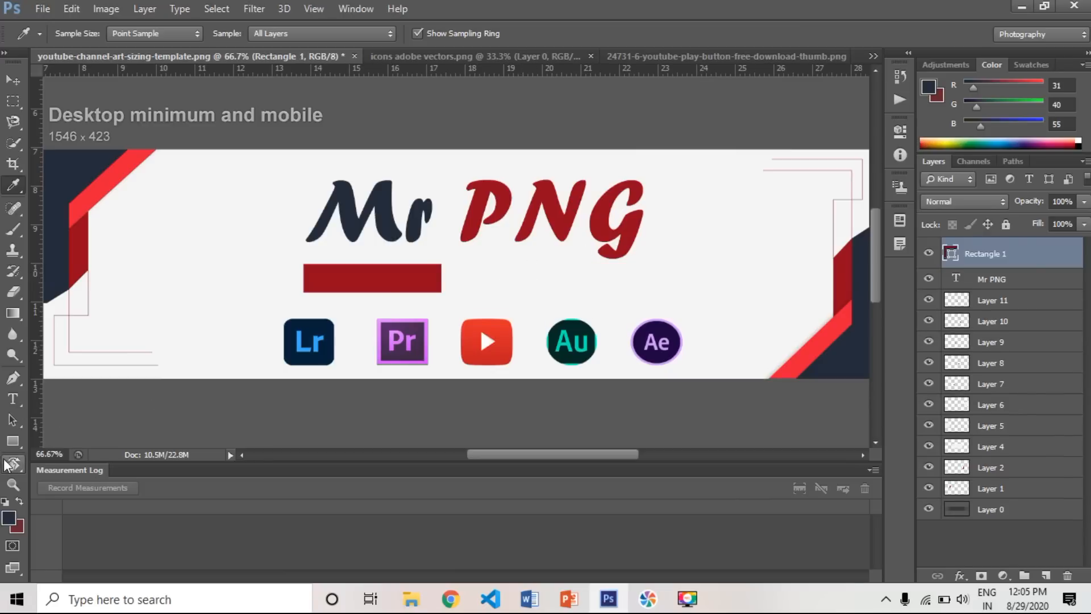
# Step: Draw a rectangle about 397 px wide and 53 px high directly after the red bar and fill it with navy
pyautogui.click(13, 441)
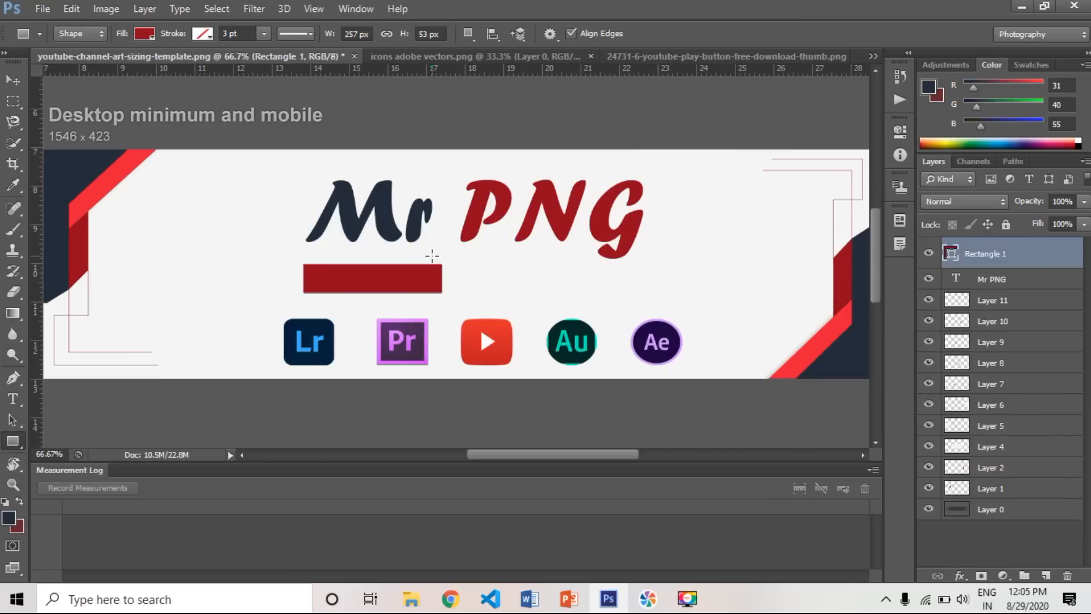
pyautogui.moveTo(444, 264); pyautogui.dragTo(654, 291)
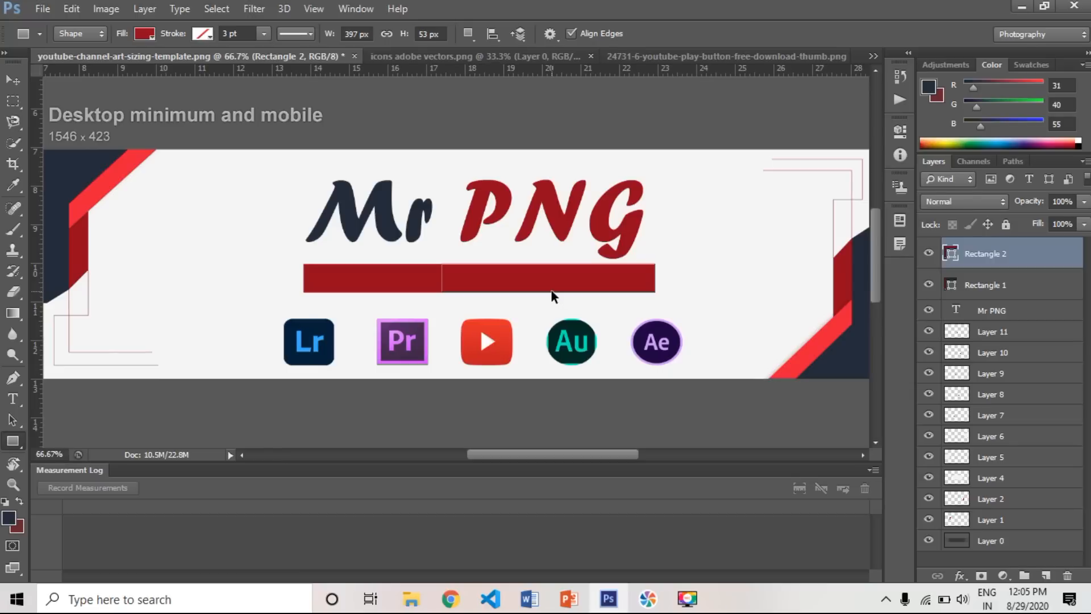
pyautogui.press('super+space')
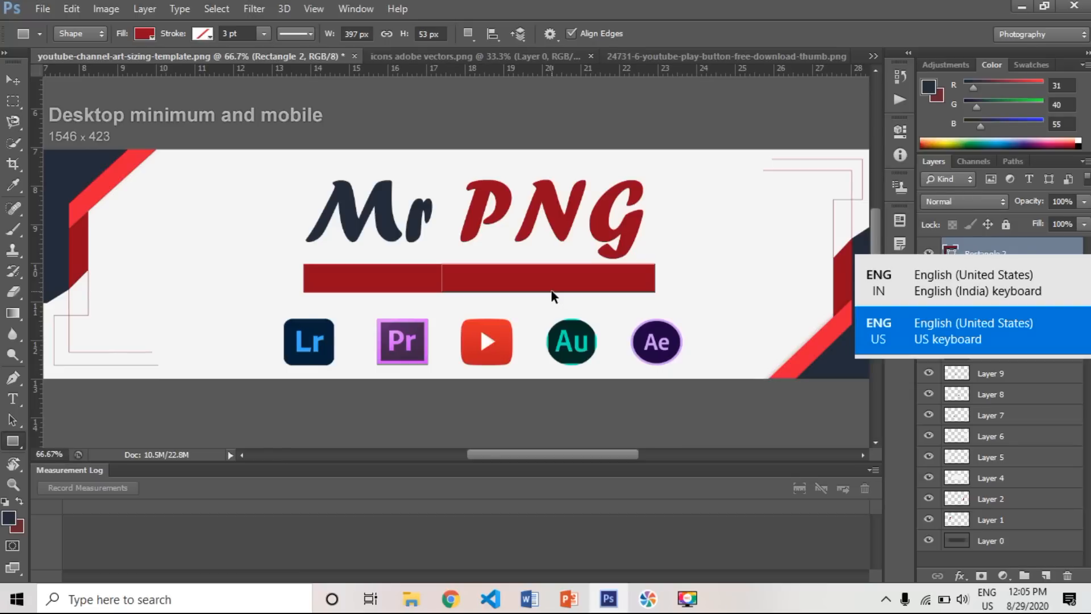
pyautogui.press('super+space')
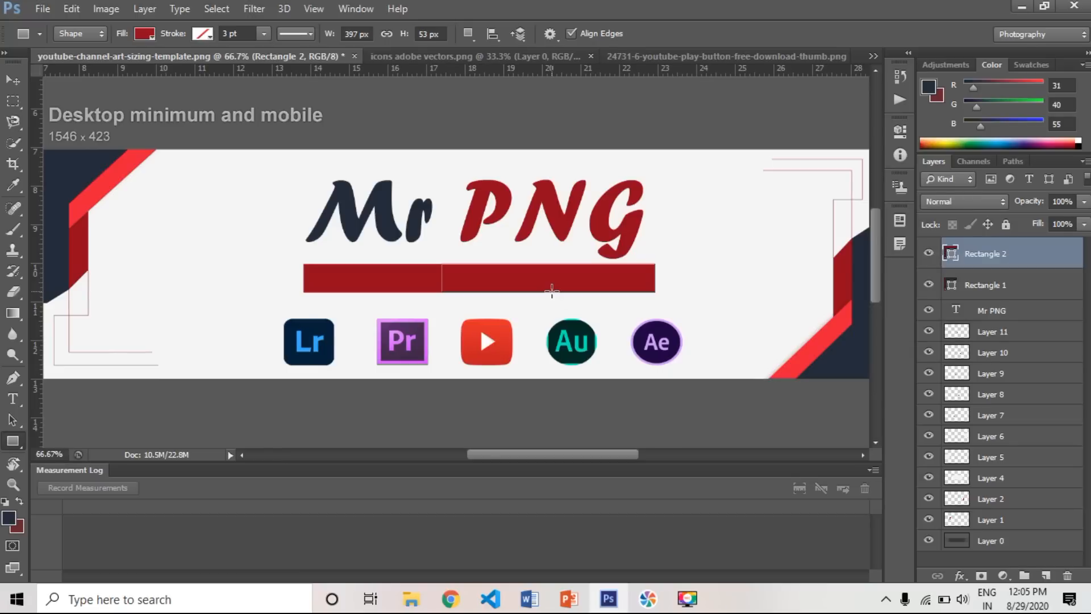
pyautogui.hotkey('ctrl', 'BackSpace')
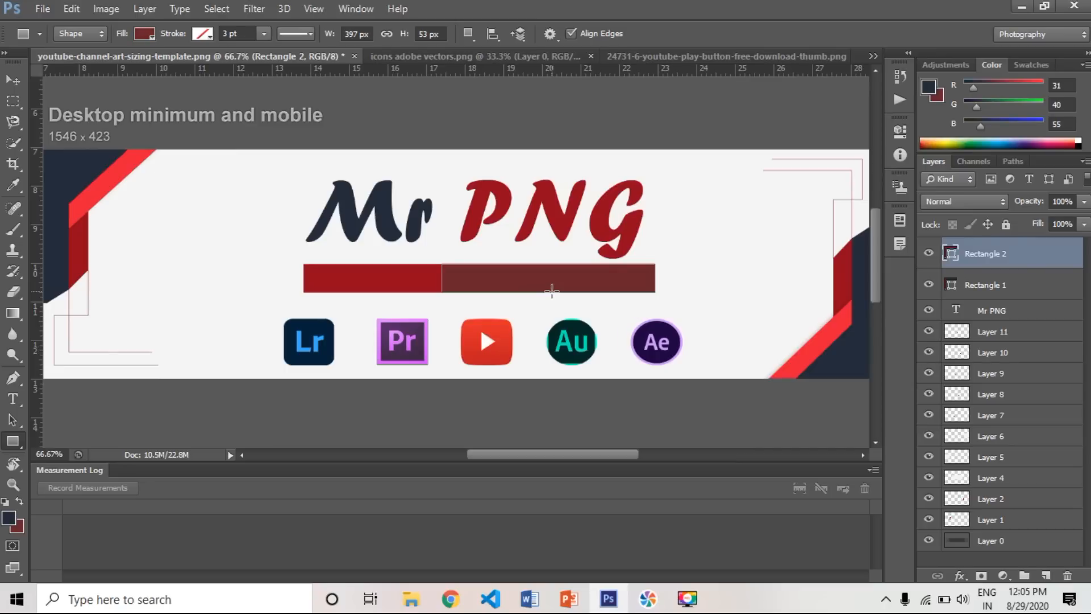
pyautogui.hotkey('alt', 'BackSpace')
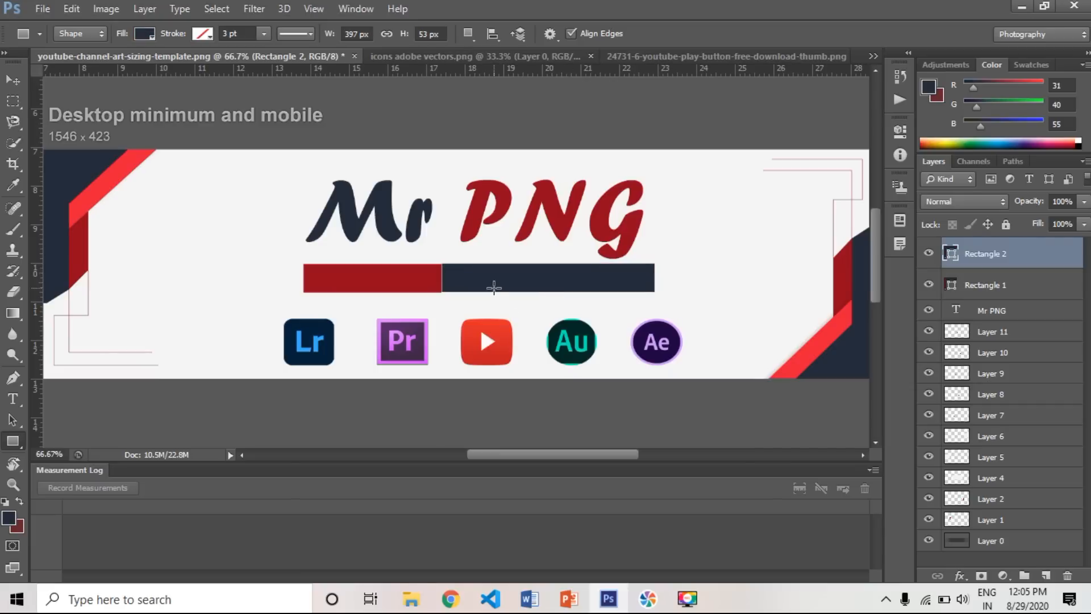
# Step: Stretch the navy rectangle's lower edge down so its height is 54 px
pyautogui.hotkey('ctrl', 't')
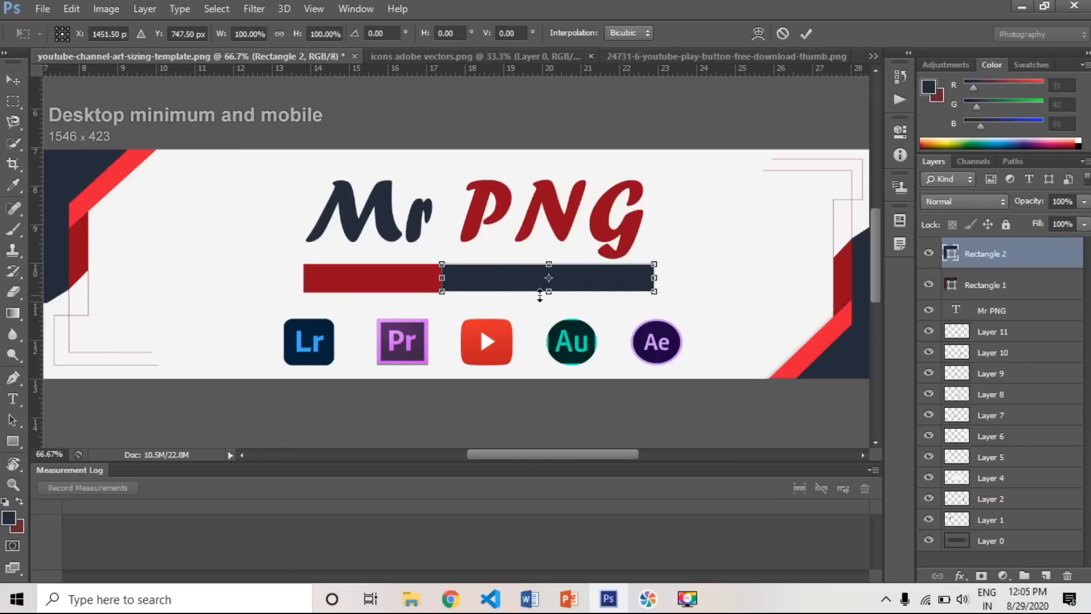
pyautogui.moveTo(541, 295); pyautogui.dragTo(542, 296)
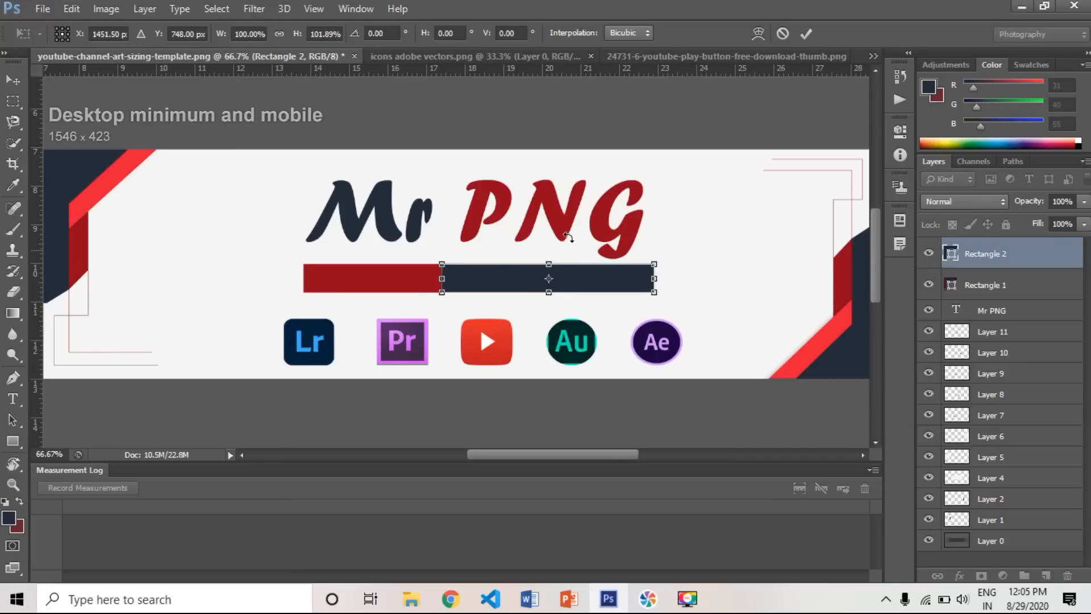
pyautogui.press('Return')
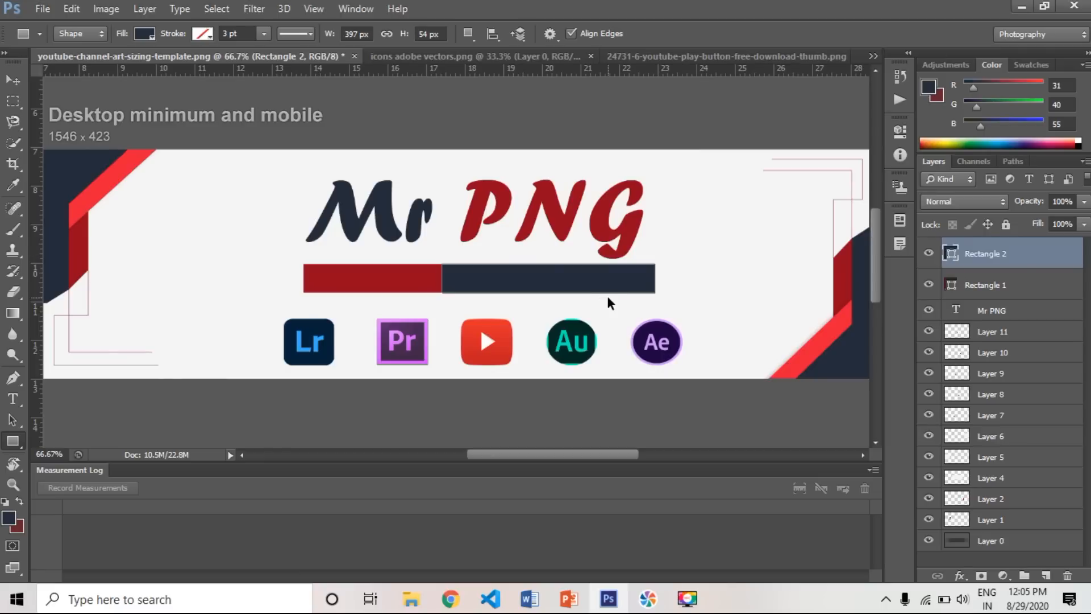
# Step: Shift the navy rectangle flush against the red bar's end, level with its upper edge, and reduce its height to 53 px
pyautogui.hotkey('ctrl', 't')
pyautogui.hotkey('ctrl', '+')
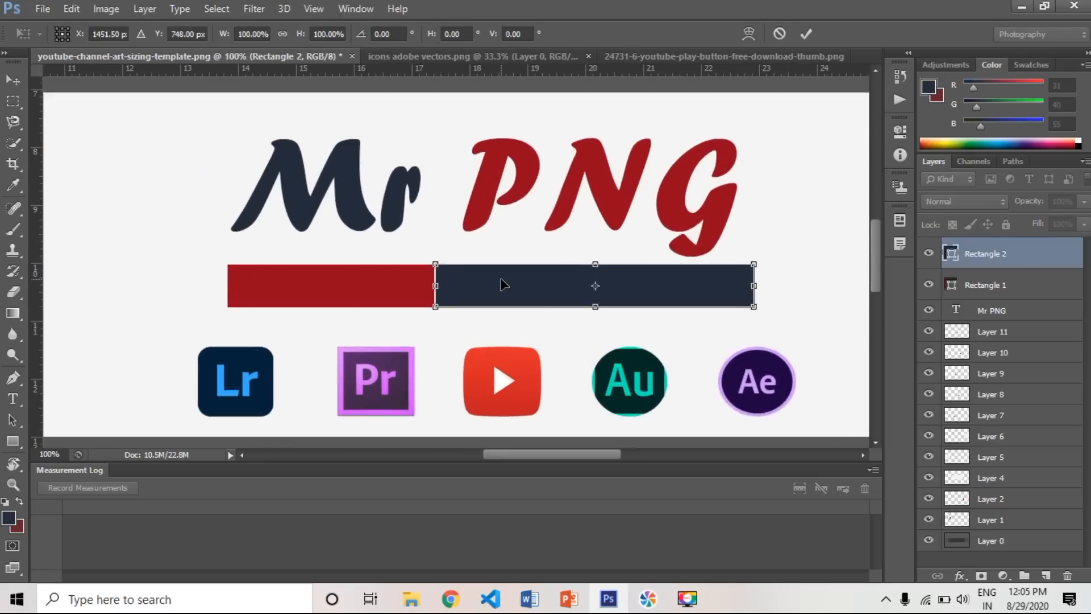
pyautogui.hotkey('ctrl', '+')
pyautogui.press('Return')
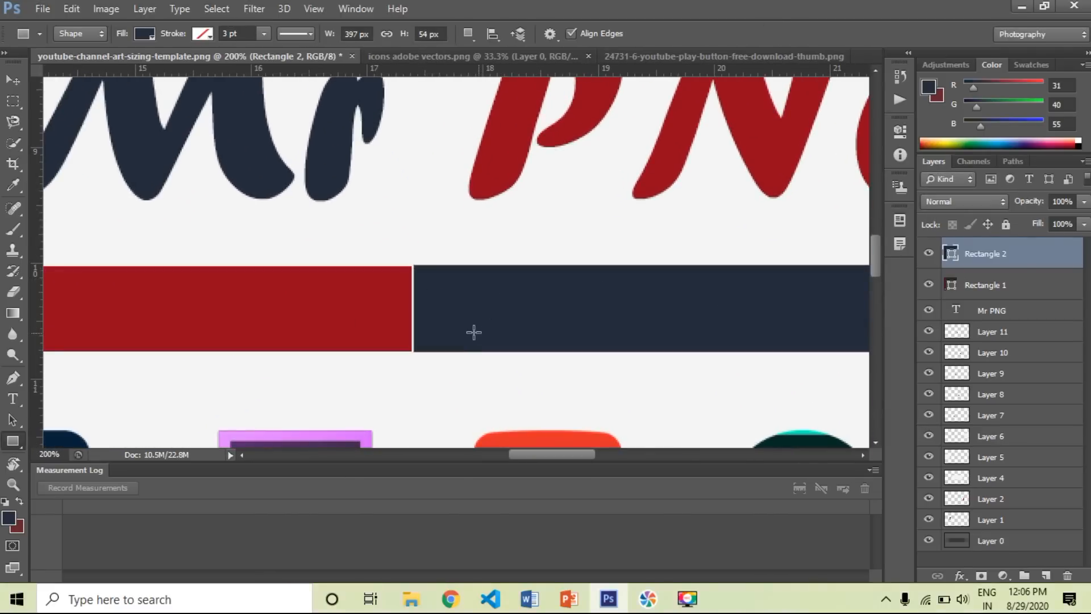
pyautogui.hotkey('ctrl', 't')
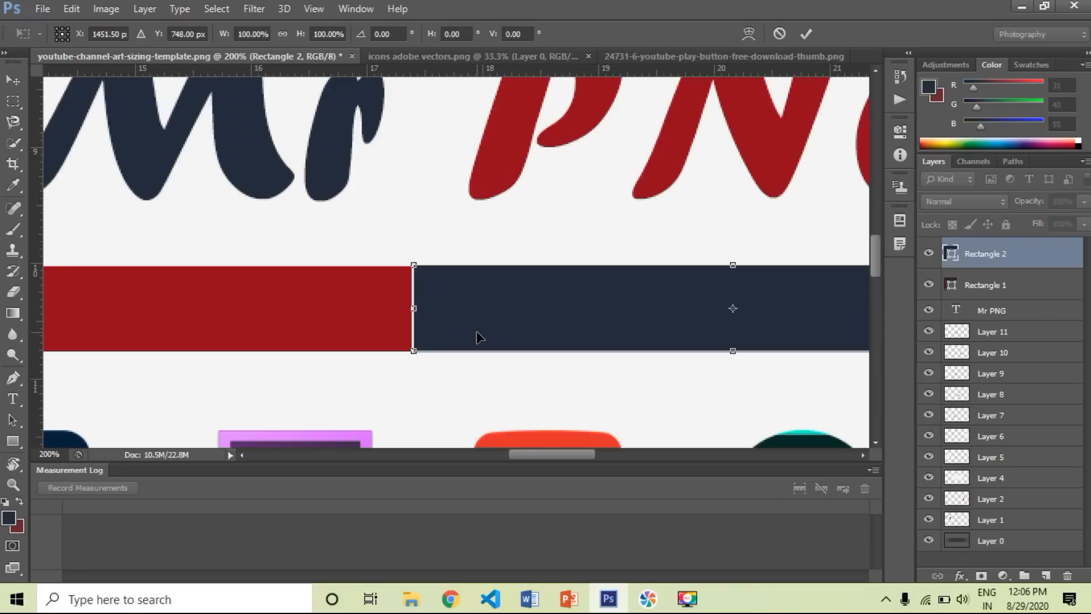
pyautogui.moveTo(475, 339); pyautogui.dragTo(479, 341)
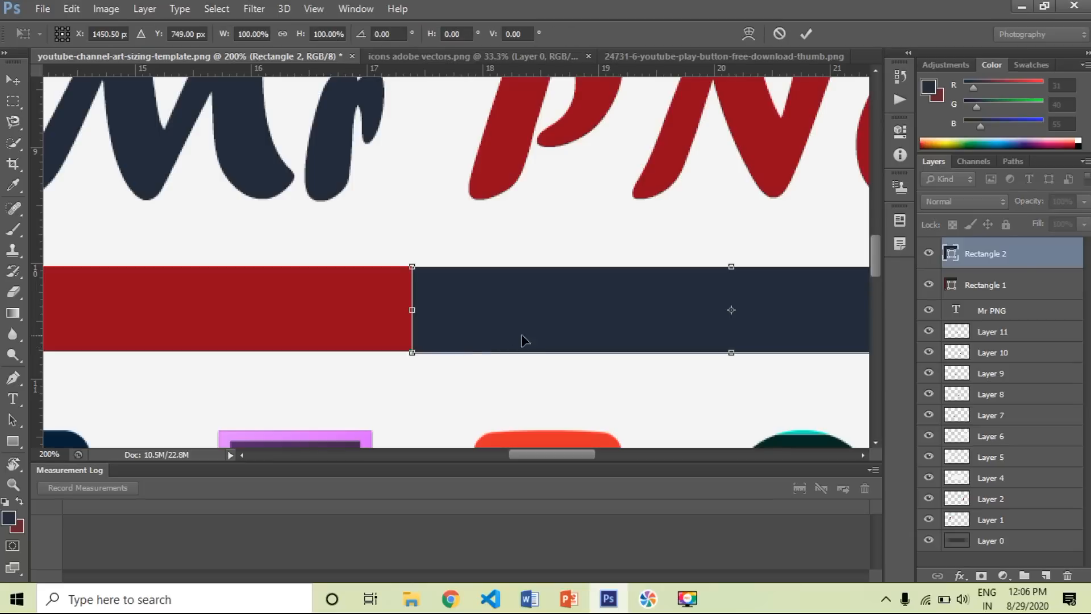
pyautogui.moveTo(733, 353); pyautogui.dragTo(734, 349)
pyautogui.press('Return')
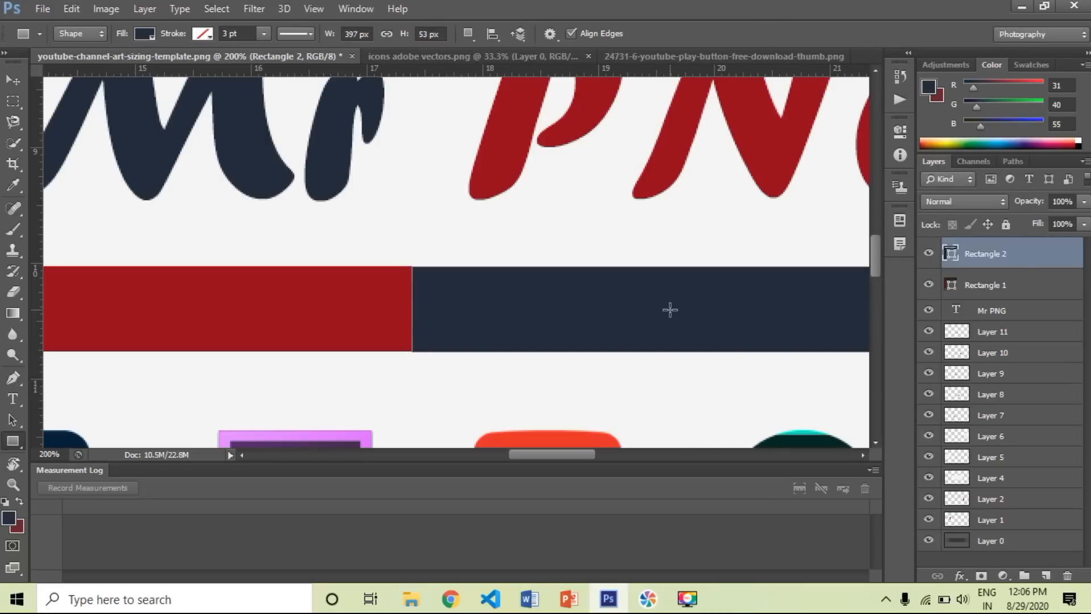
pyautogui.hotkey('ctrl', 't')
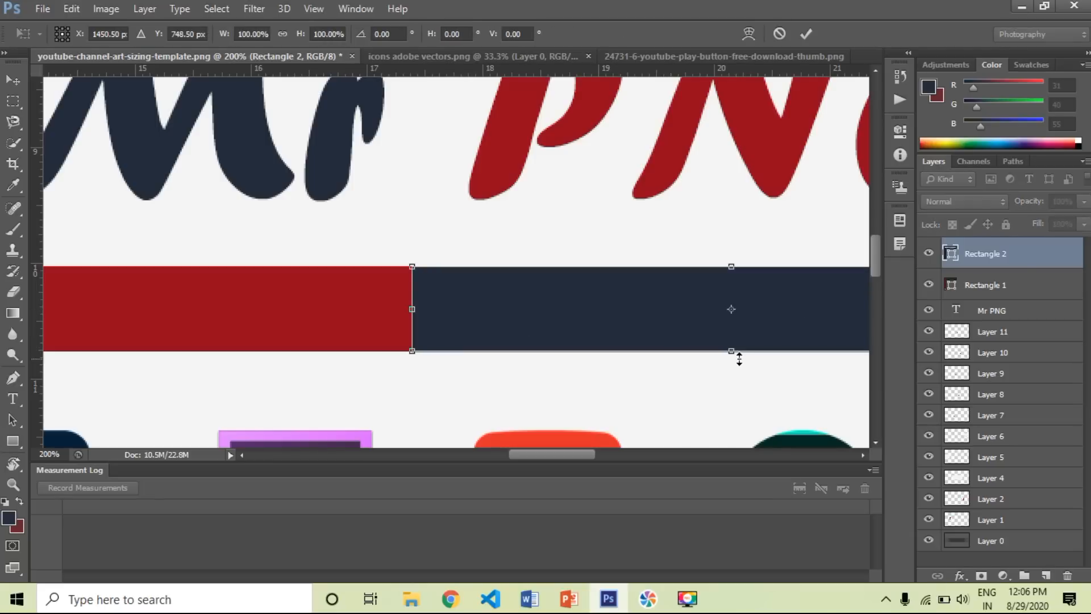
pyautogui.moveTo(736, 349); pyautogui.dragTo(733, 348)
pyautogui.press('Return')
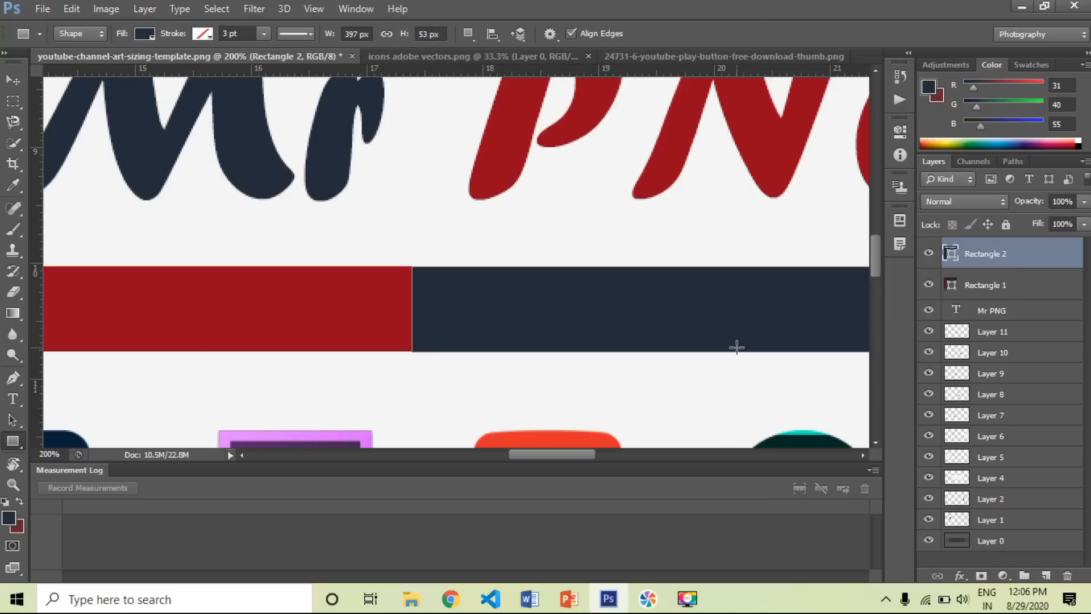
pyautogui.hotkey('ctrl', '-')
pyautogui.hotkey('ctrl', '-')
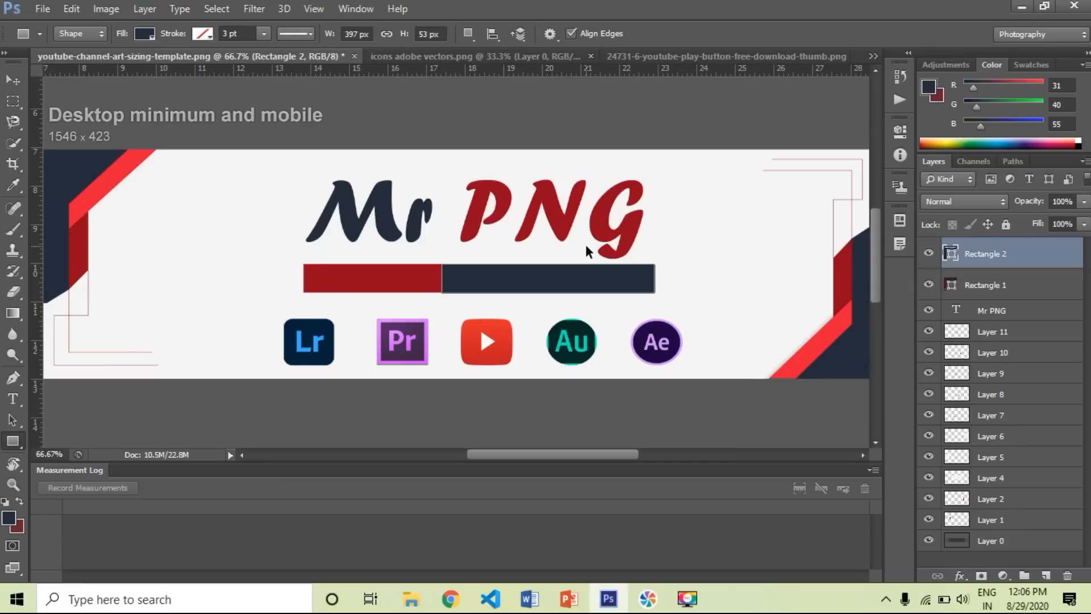
# Step: Move the navy rectangle horizontally away from the red bar to leave a narrow gap between them
pyautogui.hotkey('ctrl', 't')
pyautogui.press('Return')
pyautogui.click(12, 78)
pyautogui.moveTo(497, 281); pyautogui.dragTo(509, 281)
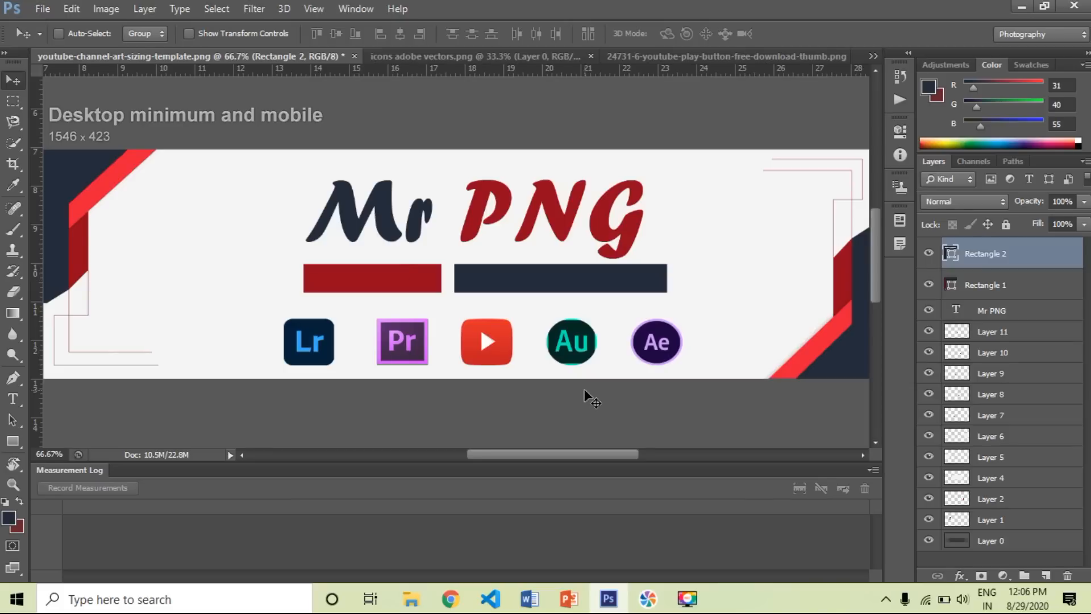
# Step: Set the Type tool's text color to white, ffffff
pyautogui.click(16, 397)
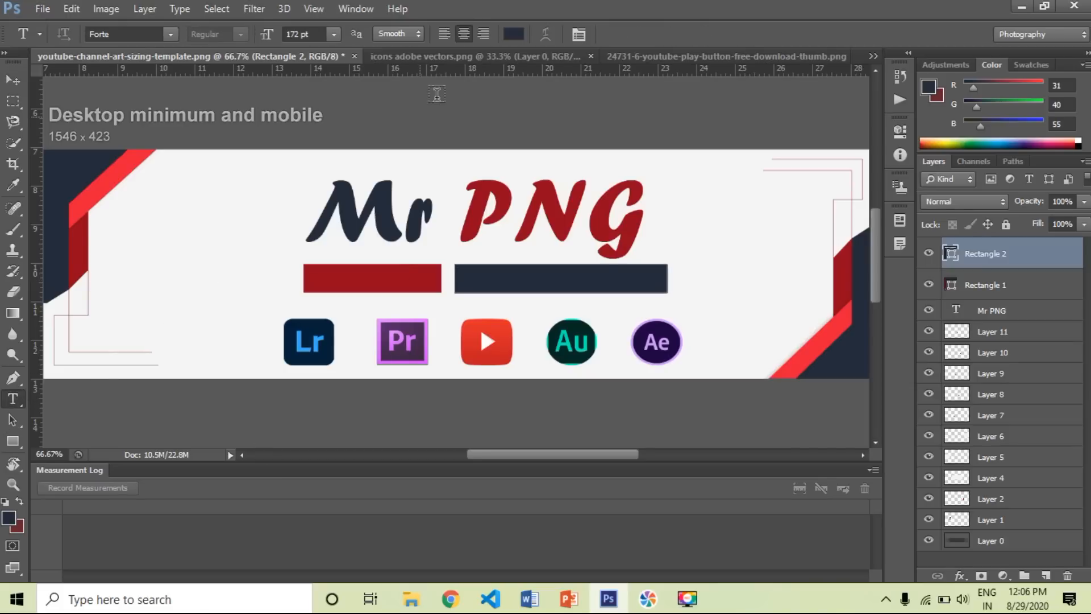
pyautogui.click(512, 33)
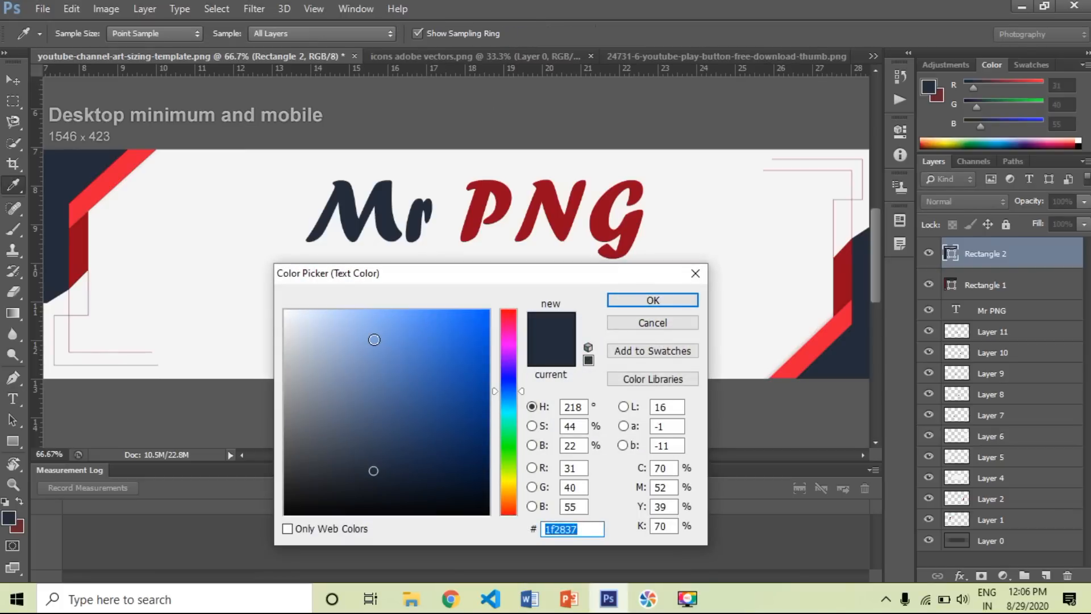
pyautogui.moveTo(370, 320); pyautogui.dragTo(274, 306)
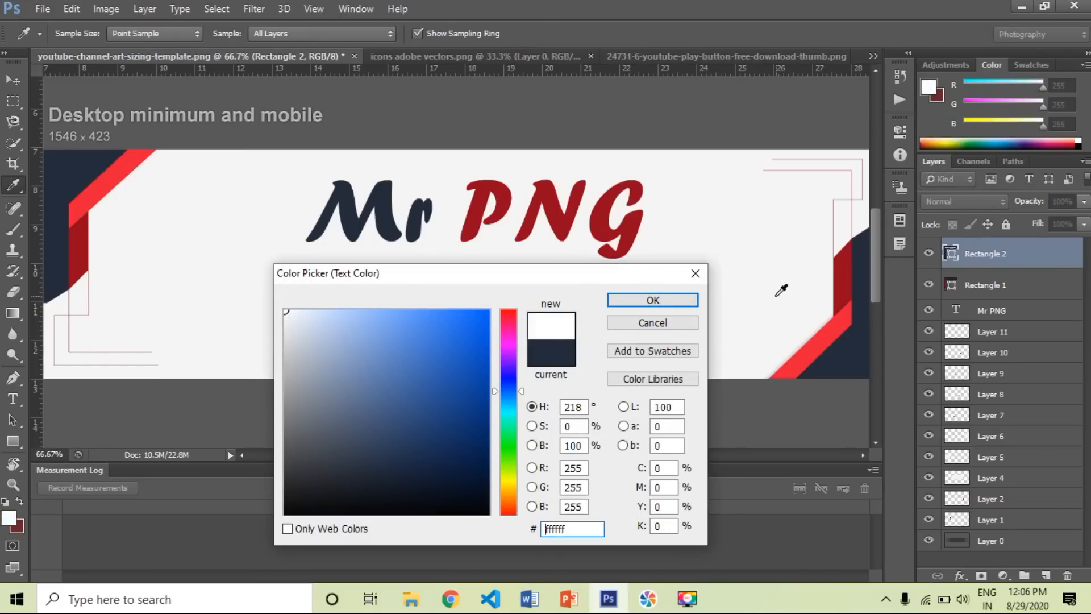
pyautogui.click(653, 299)
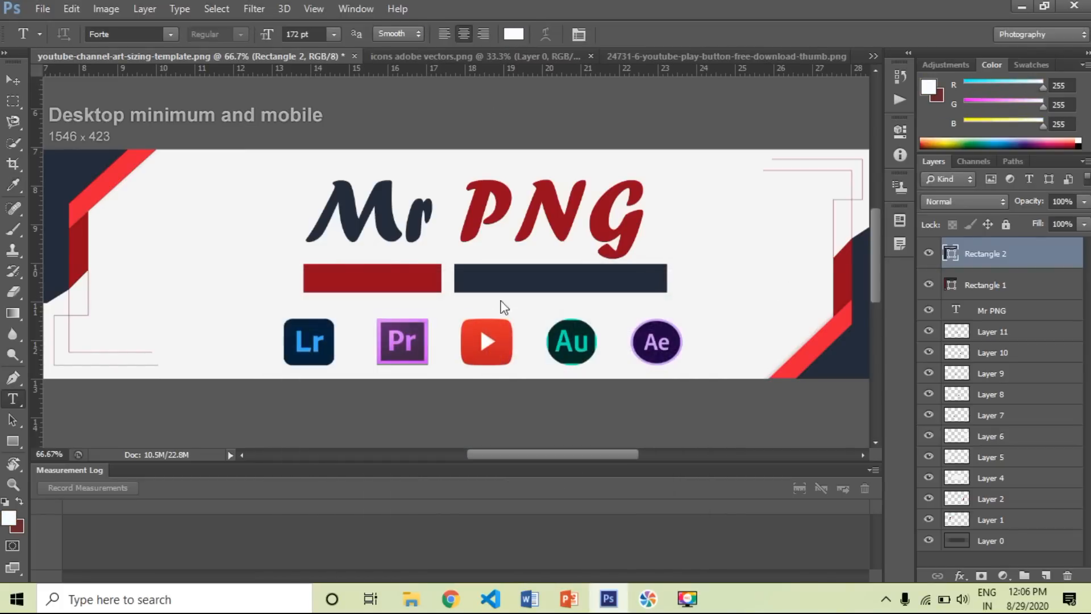
# Step: Add a white text layer reading "Learn" over the red bar
pyautogui.click(323, 281)
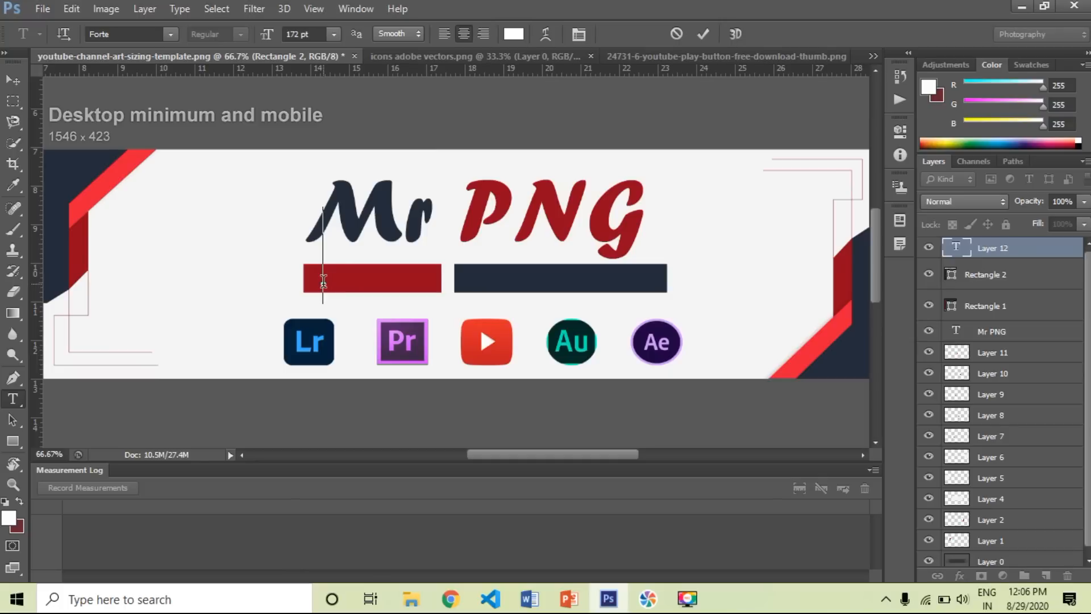
pyautogui.write('Leart')
pyautogui.press('BackSpace')
pyautogui.write('rn')
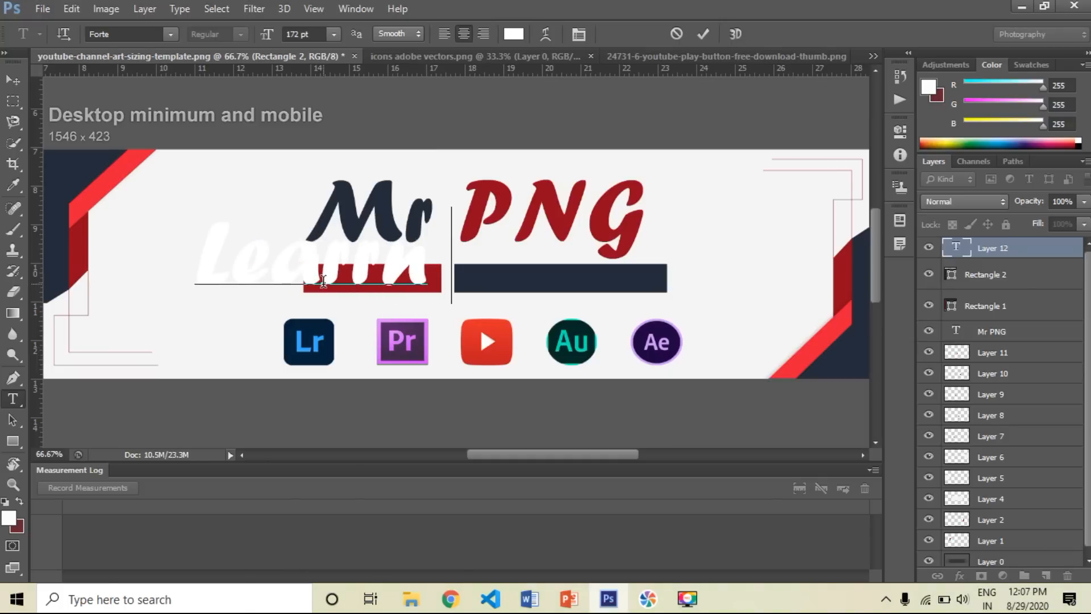
pyautogui.press('BackSpace')
# Step: Set the size of the white text over the red bar to 60 pt and shift it horizontally to the middle of the bar
pyautogui.moveTo(446, 270); pyautogui.dragTo(190, 263)
pyautogui.click(334, 34)
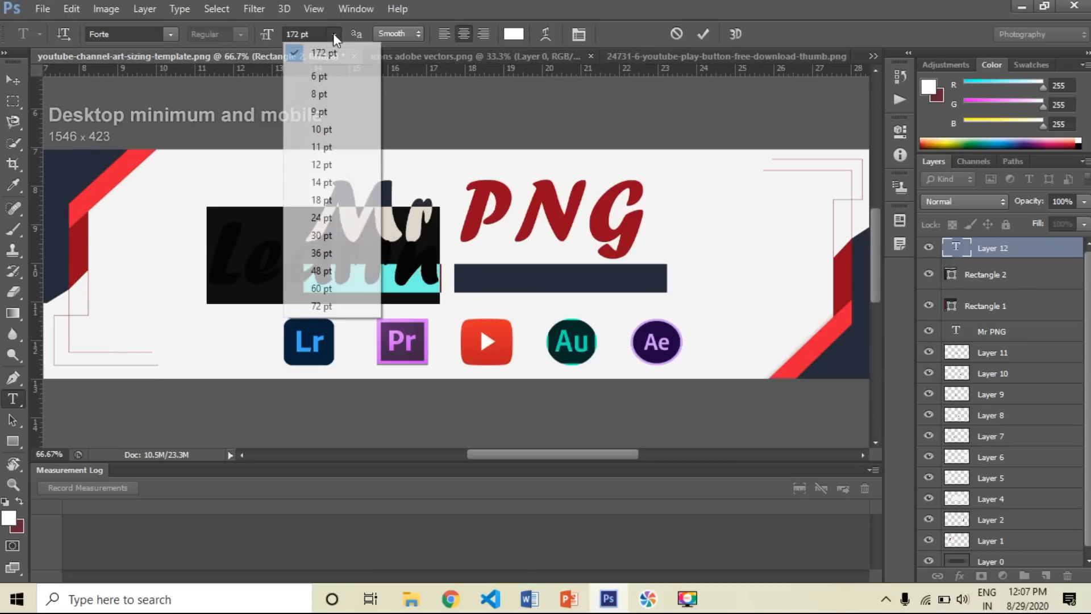
pyautogui.click(329, 219)
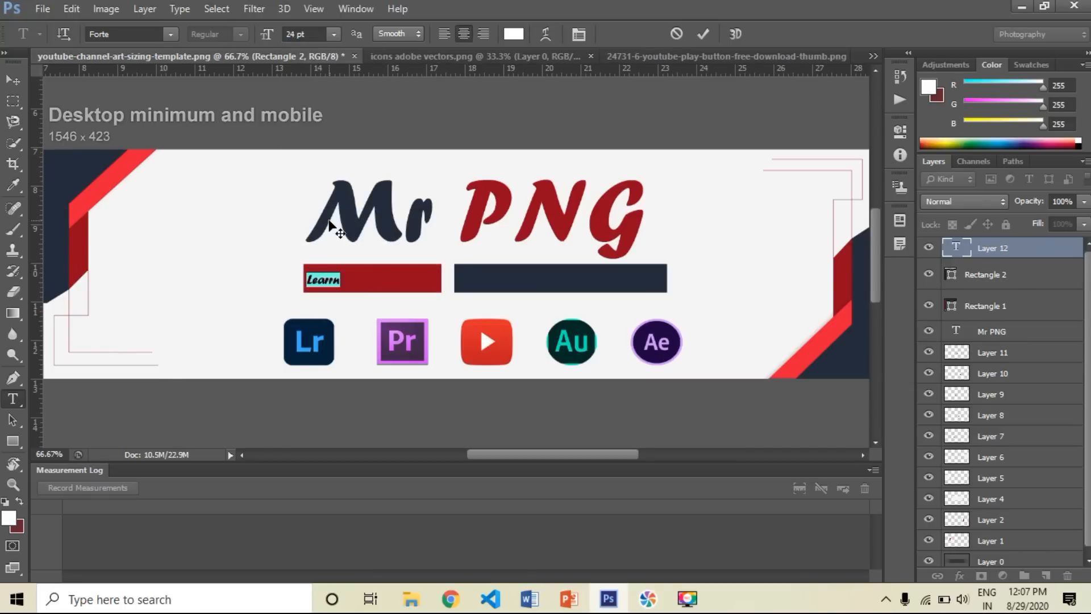
pyautogui.click(334, 34)
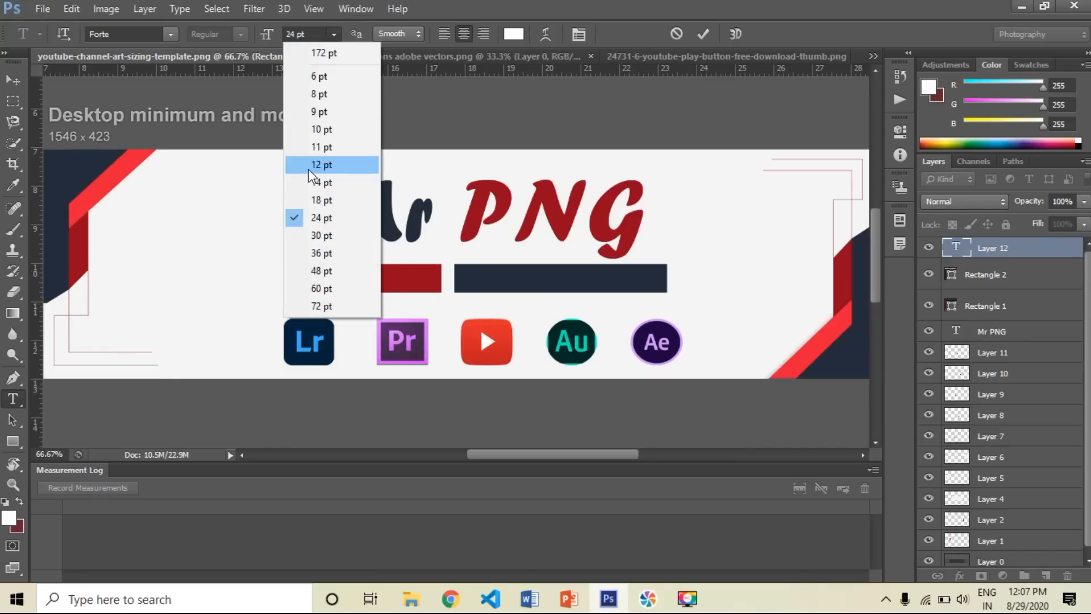
pyautogui.click(332, 271)
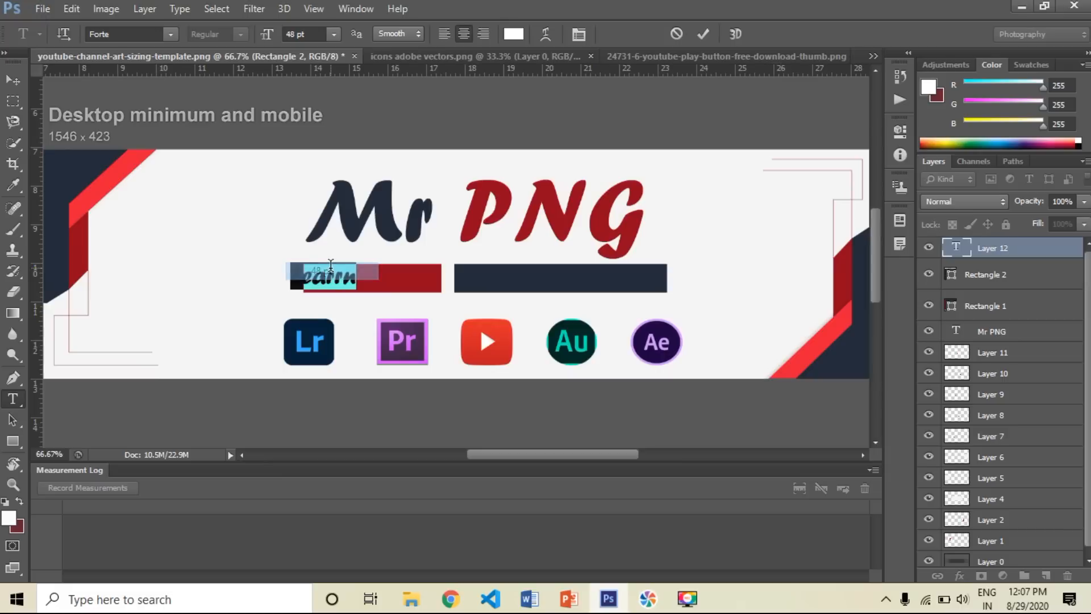
pyautogui.click(335, 34)
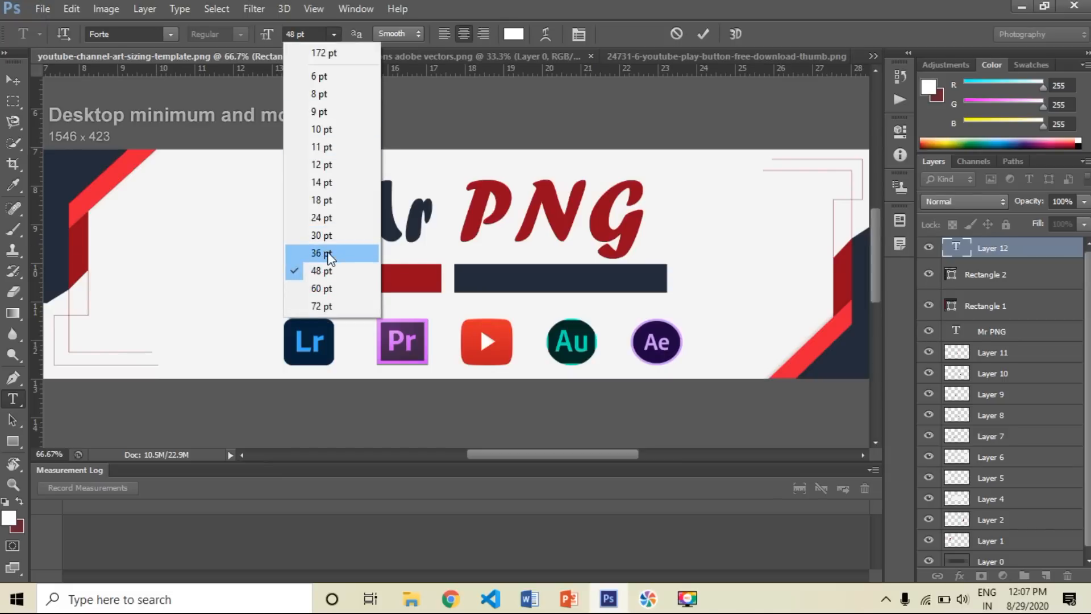
pyautogui.click(326, 288)
pyautogui.moveTo(382, 311); pyautogui.dragTo(425, 307)
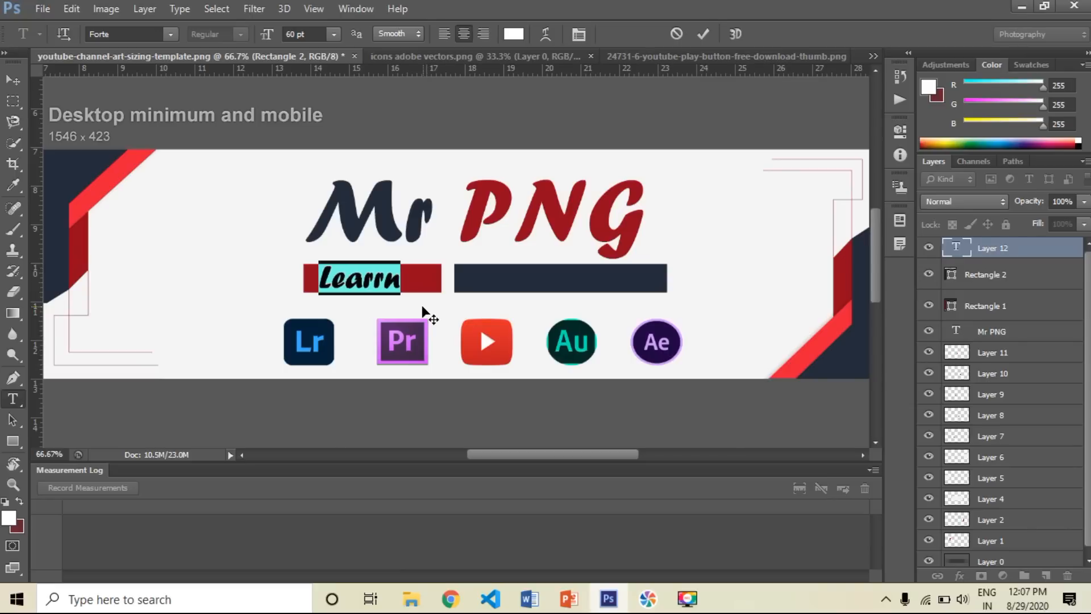
pyautogui.click(406, 278)
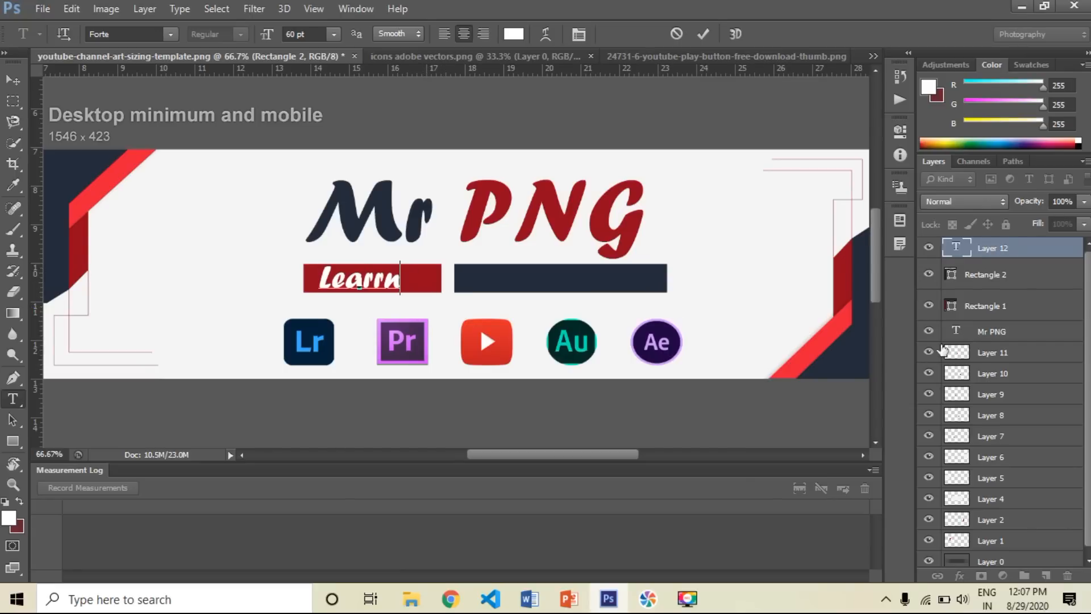
pyautogui.click(982, 275)
pyautogui.click(982, 275)
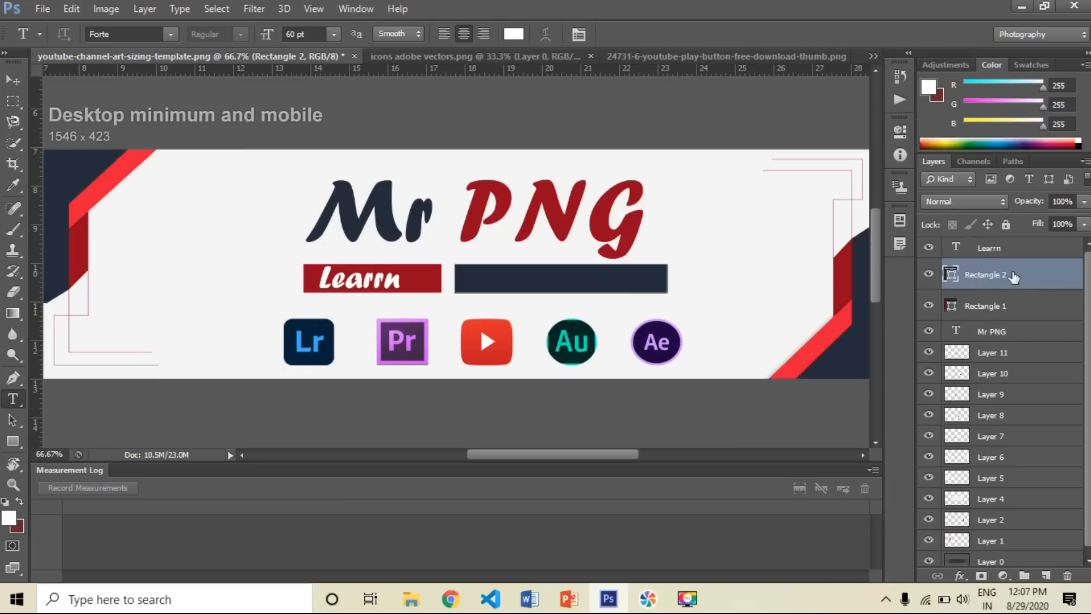
# Step: Correct the text over the red bar to read "Learn" by deleting the extra "r"
pyautogui.click(986, 249)
pyautogui.click(400, 280)
pyautogui.press('Left')
pyautogui.press('BackSpace')
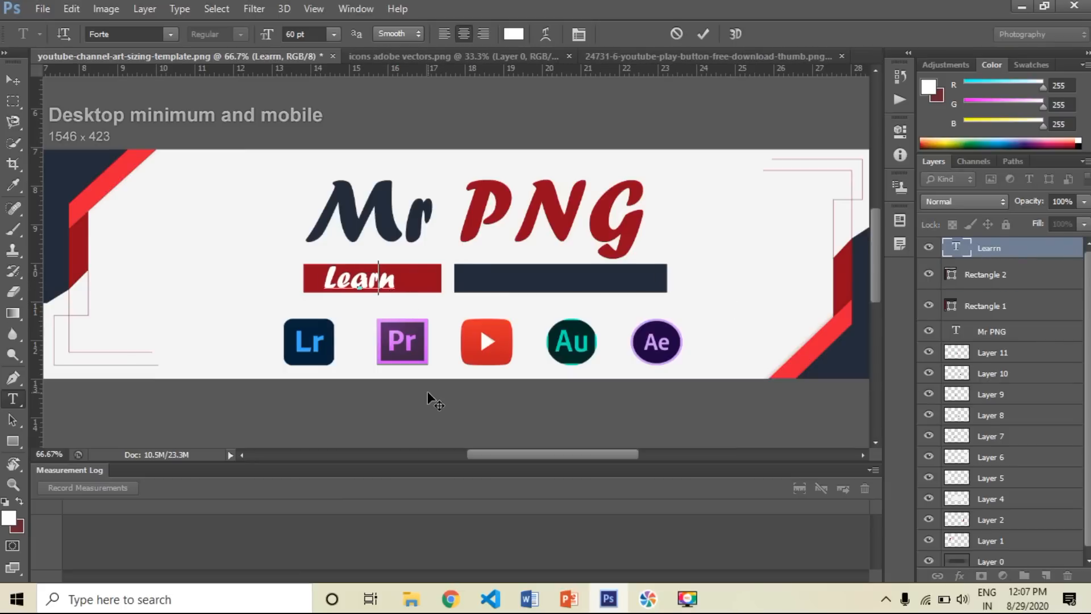
# Step: Try successive fonts on the "Learn" text, from Forte through Franklin Gothic, Freestyle Script, Gadugi and Gill Sans to Haettenschweiler
pyautogui.moveTo(395, 279); pyautogui.dragTo(323, 277)
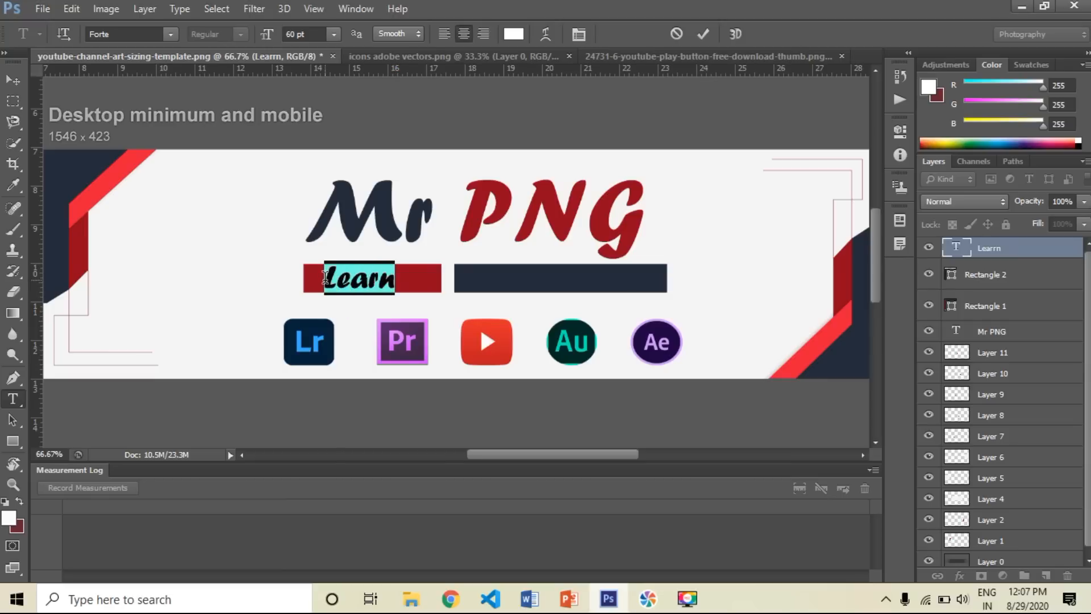
pyautogui.click(143, 32)
pyautogui.press('Down')
pyautogui.press('Down')
pyautogui.press('Down')
pyautogui.press('Down')
pyautogui.press('Down')
pyautogui.press('Down')
pyautogui.press('Down')
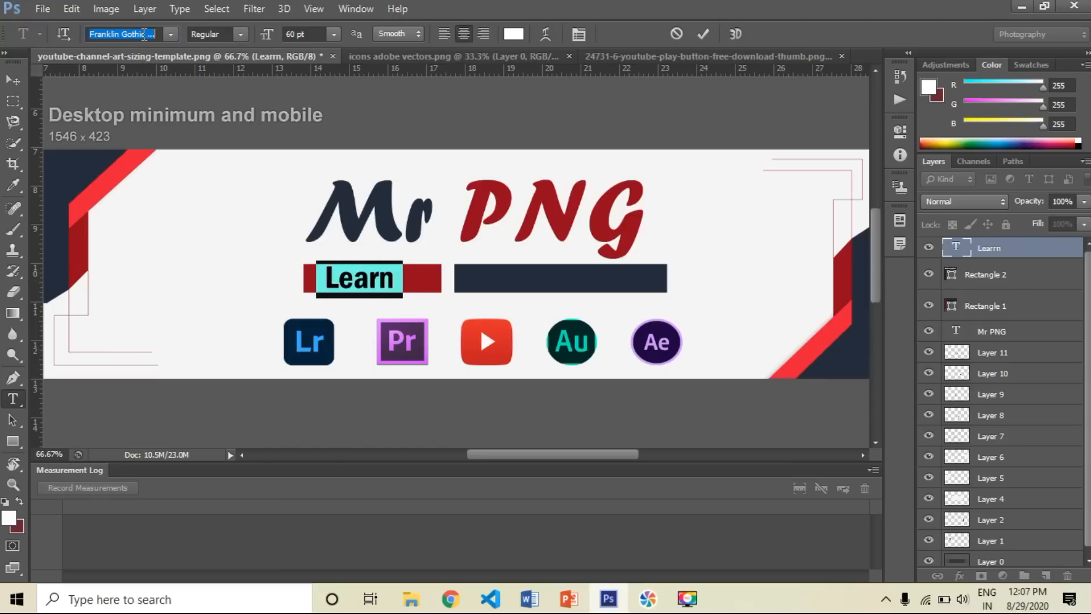
pyautogui.press('Down')
pyautogui.press('Down')
pyautogui.press('Down')
pyautogui.press('Down')
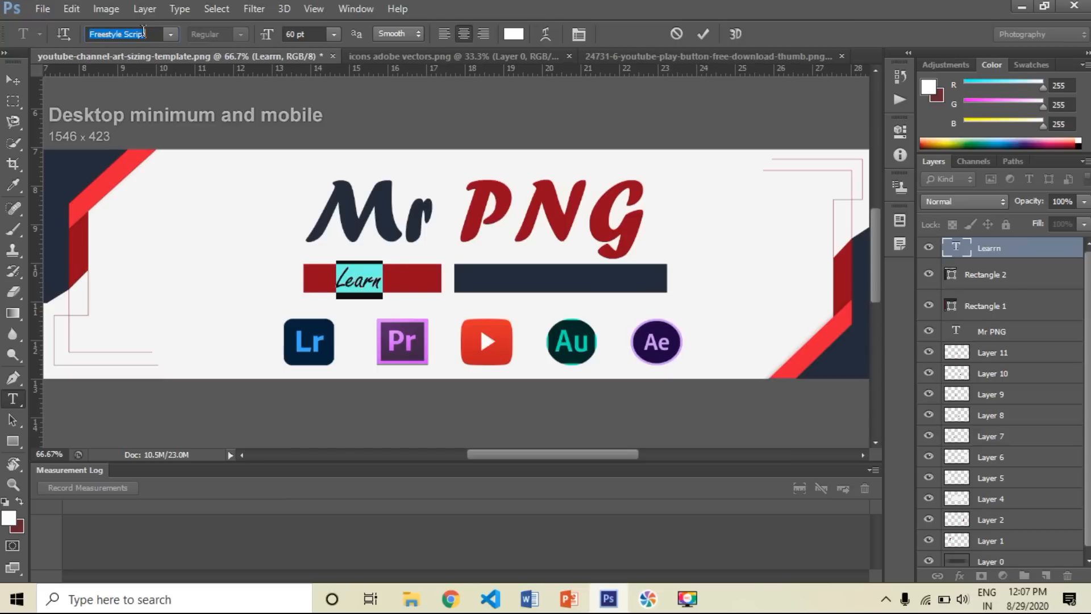
pyautogui.press('Down')
pyautogui.press('Down')
pyautogui.press('Down')
pyautogui.press('Down')
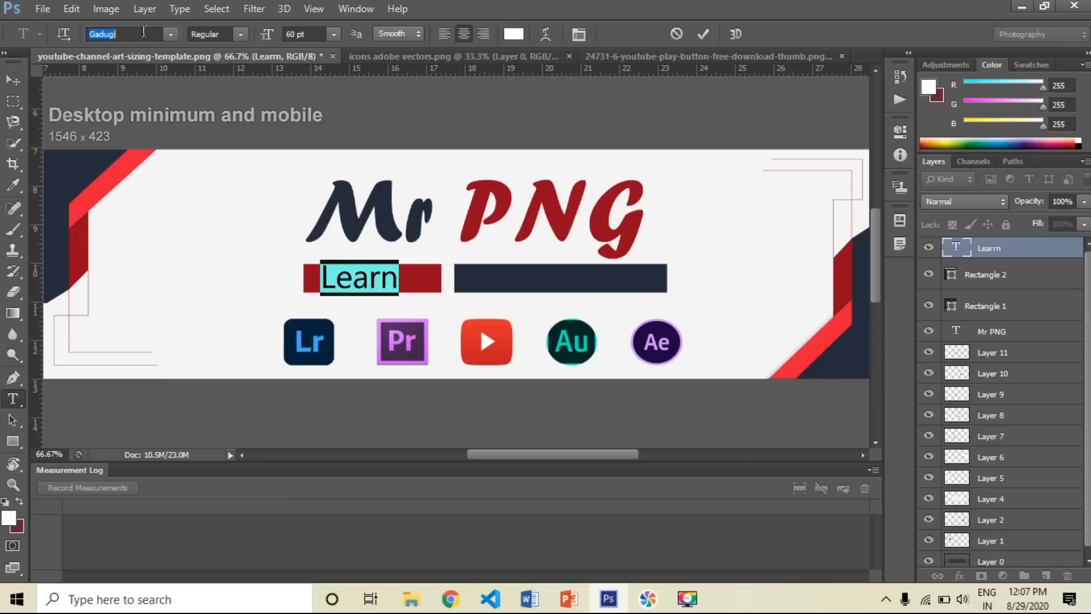
pyautogui.press('Down')
pyautogui.press('Down')
pyautogui.press('Down')
pyautogui.press('Down')
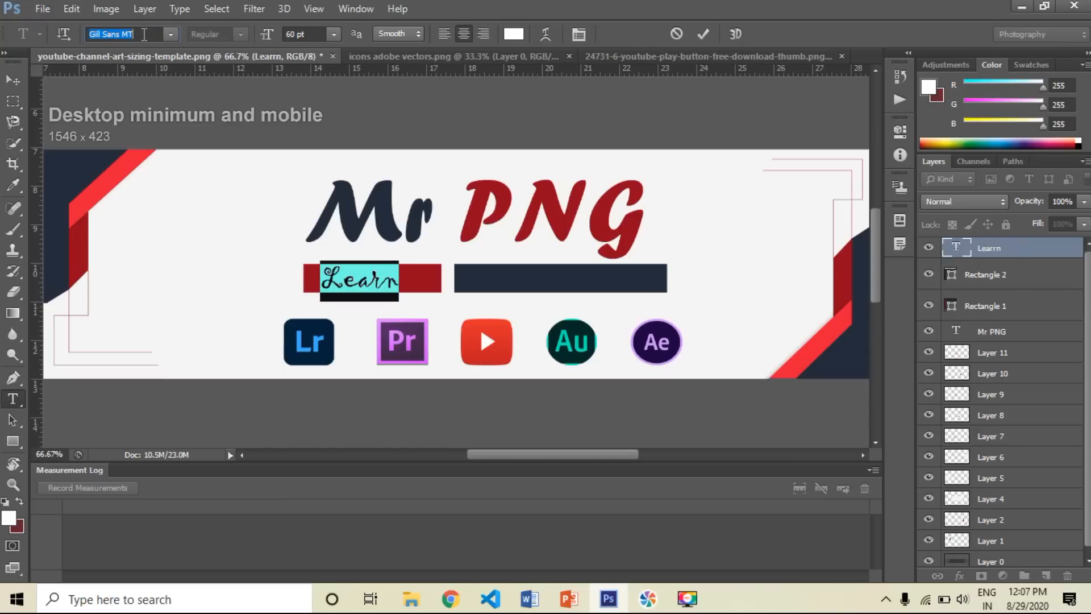
pyautogui.press('Down')
pyautogui.press('Down')
pyautogui.press('Down')
pyautogui.press('Down')
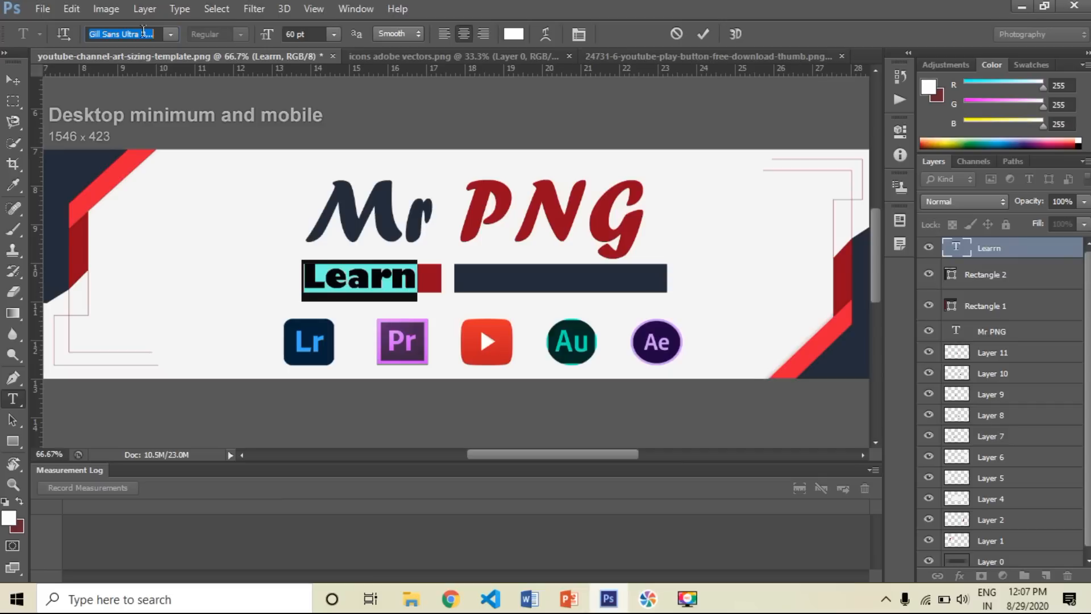
pyautogui.press('Down')
pyautogui.press('Down')
pyautogui.press('Down')
pyautogui.press('Down')
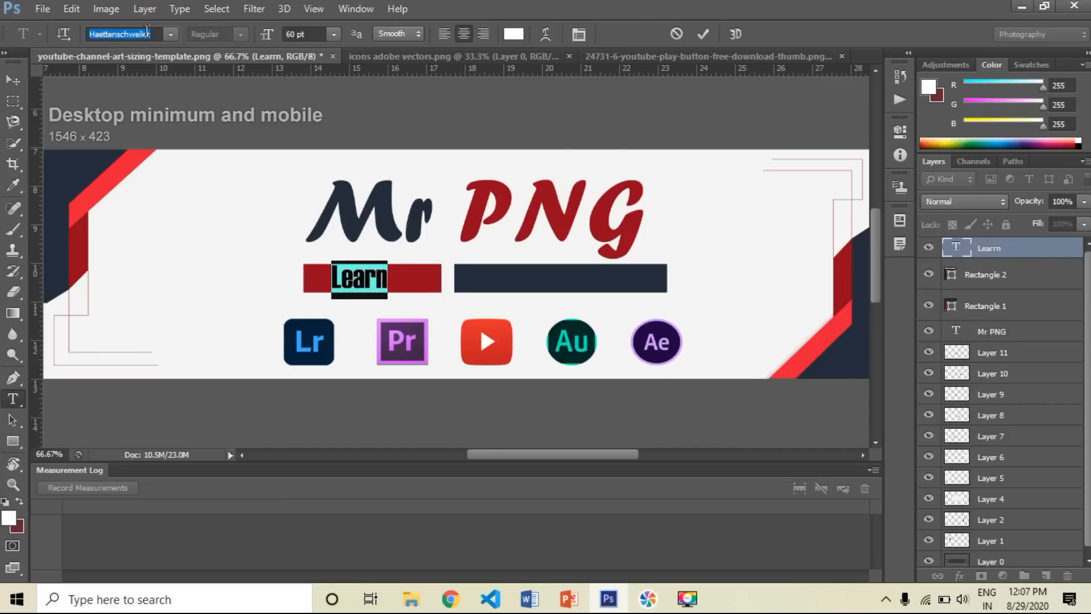
pyautogui.click(365, 304)
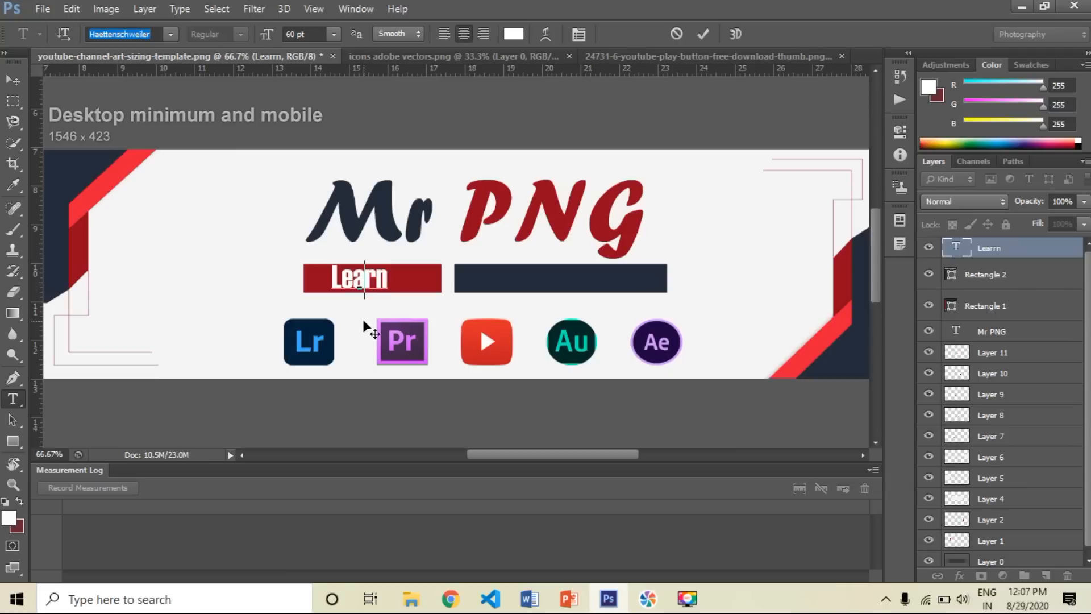
# Step: Set the "Learn" text's font to LEMON MILK and its size to 48 pt
pyautogui.moveTo(388, 282); pyautogui.dragTo(330, 283)
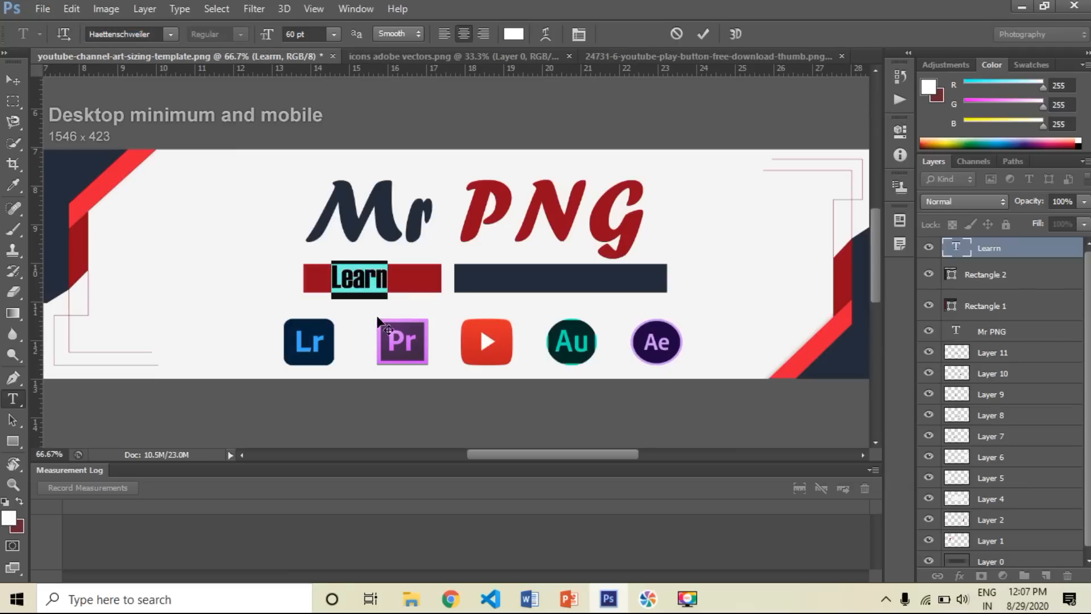
pyautogui.click(169, 34)
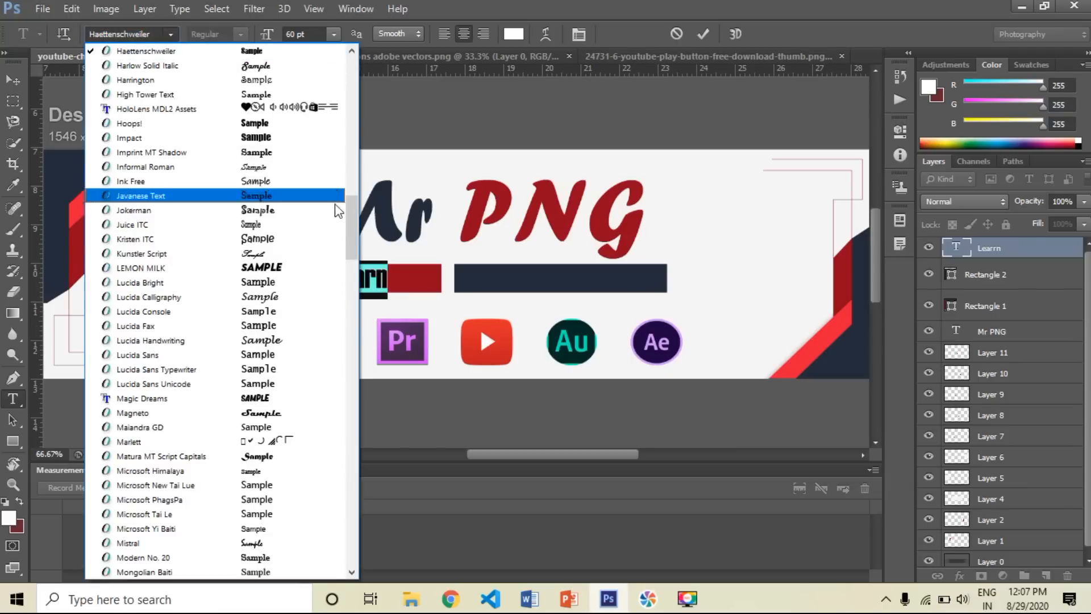
pyautogui.click(310, 268)
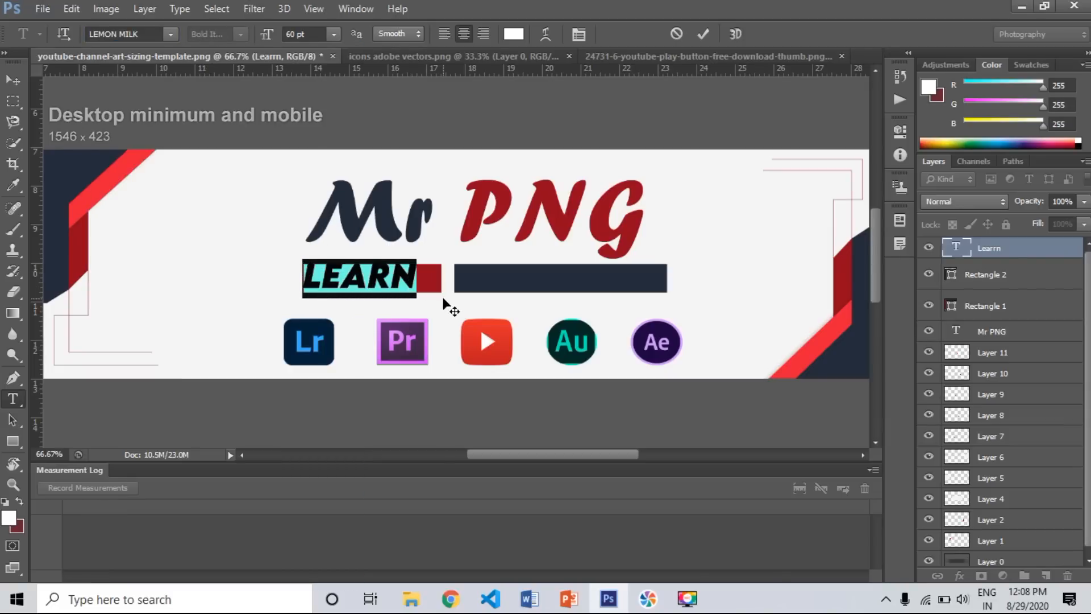
pyautogui.click(333, 34)
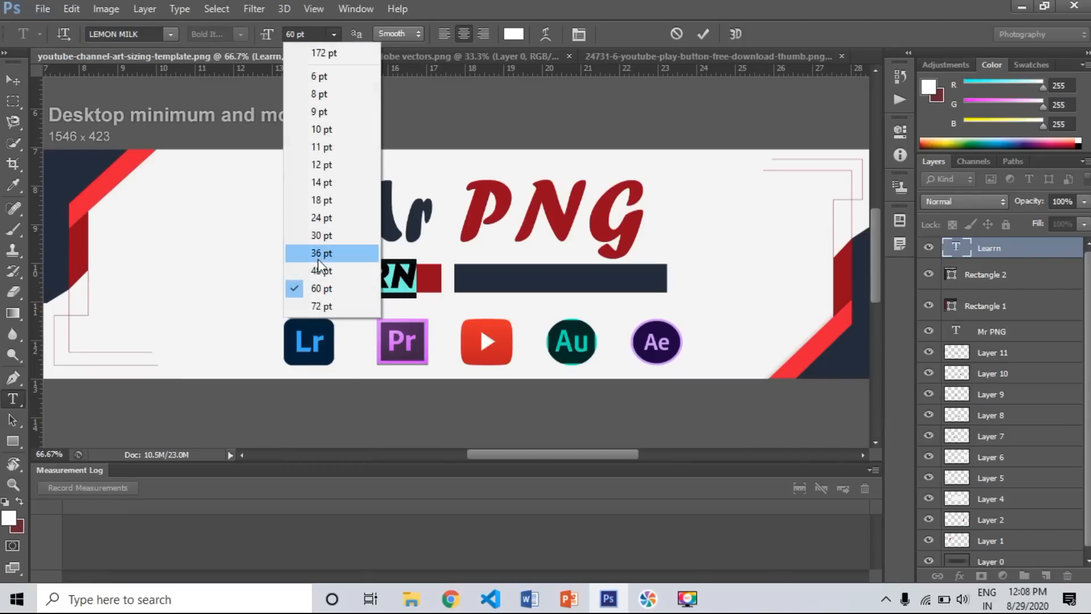
pyautogui.click(321, 271)
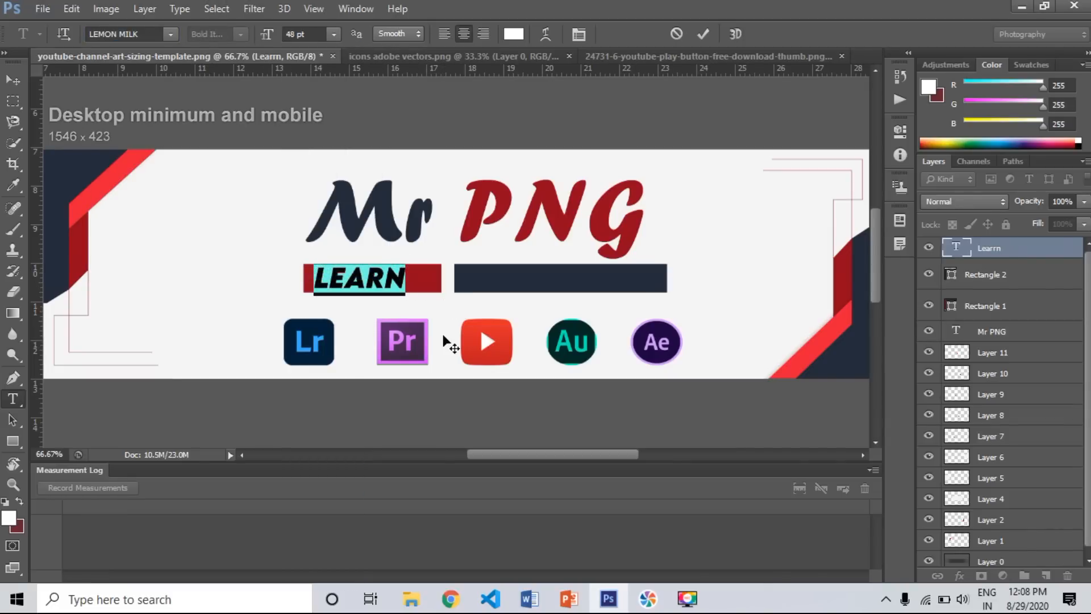
pyautogui.hotkey('ctrl', 'h')
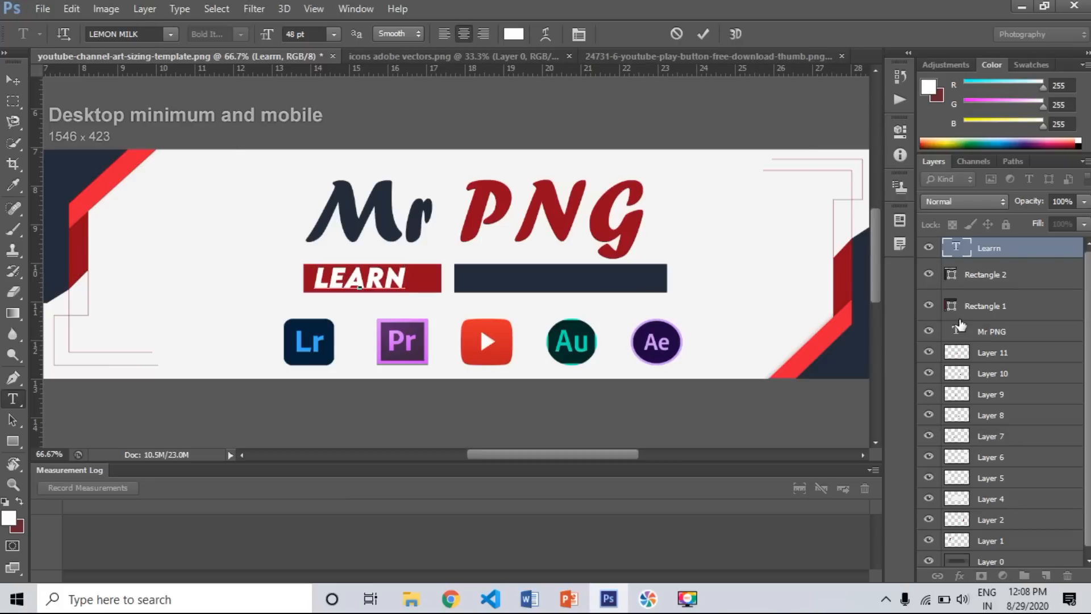
pyautogui.click(986, 274)
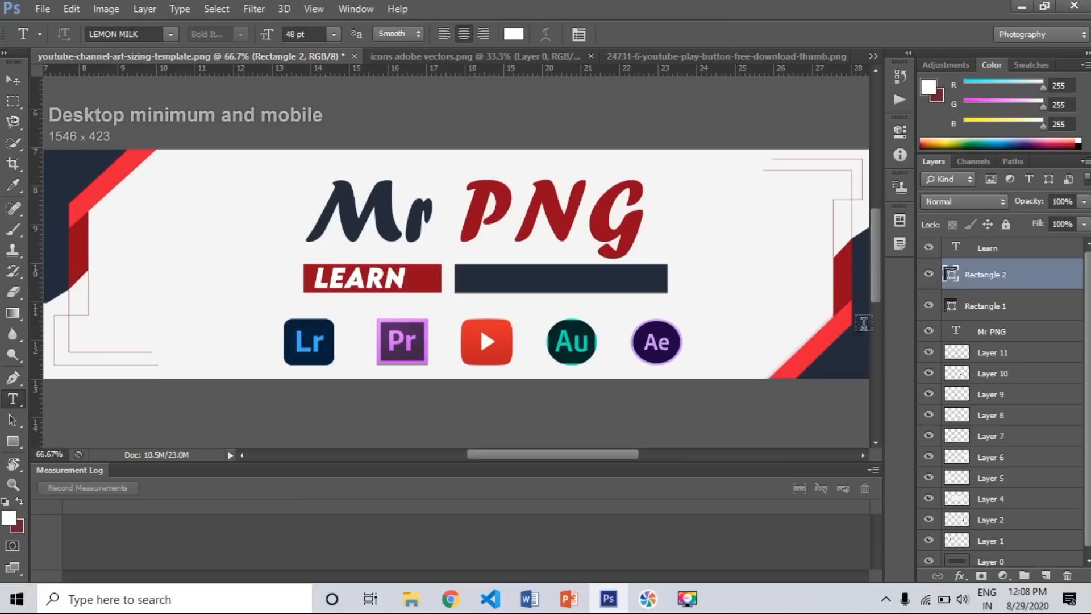
# Step: Narrow the red bar at its end facing the navy bar so it fits more closely around the "Learn" text
pyautogui.click(978, 309)
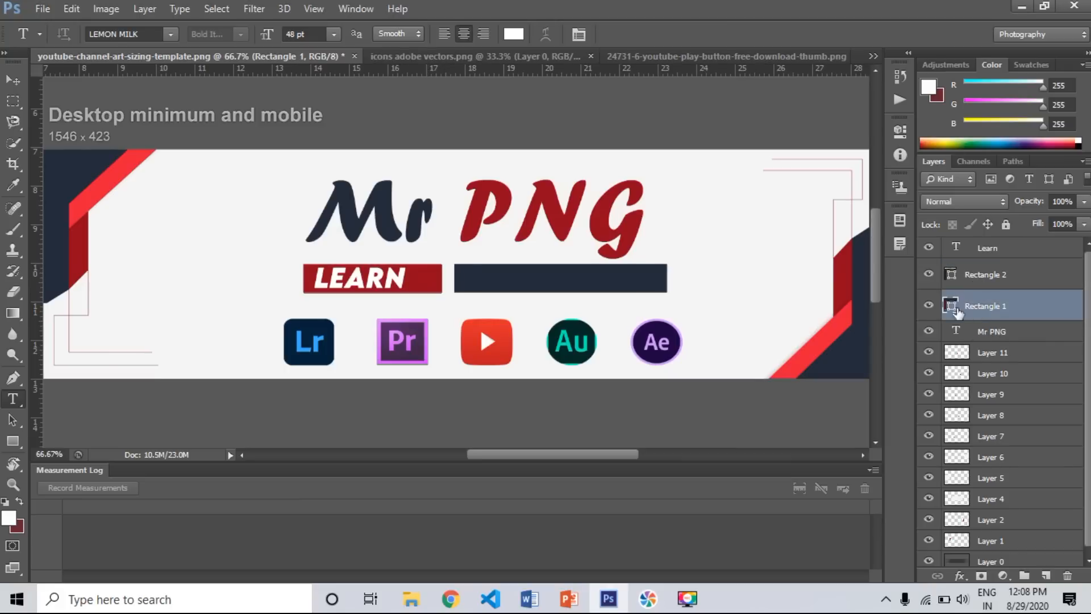
pyautogui.hotkey('ctrl', 't')
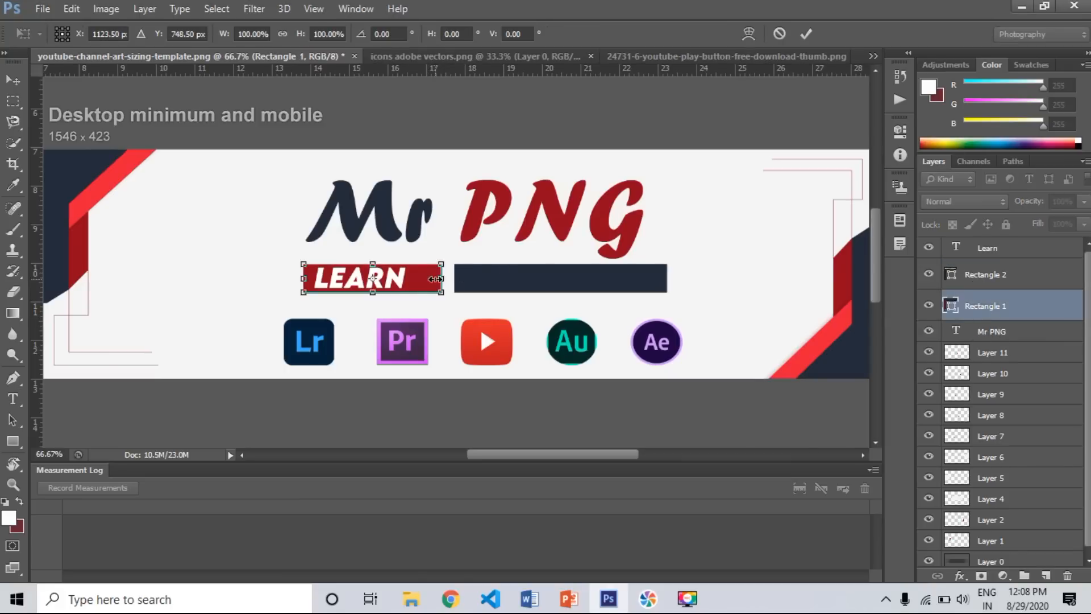
pyautogui.moveTo(441, 280); pyautogui.dragTo(418, 282)
pyautogui.press('Return')
# Step: Set the size of the "Learn" text on the red bar to 45 pt
pyautogui.press('t')
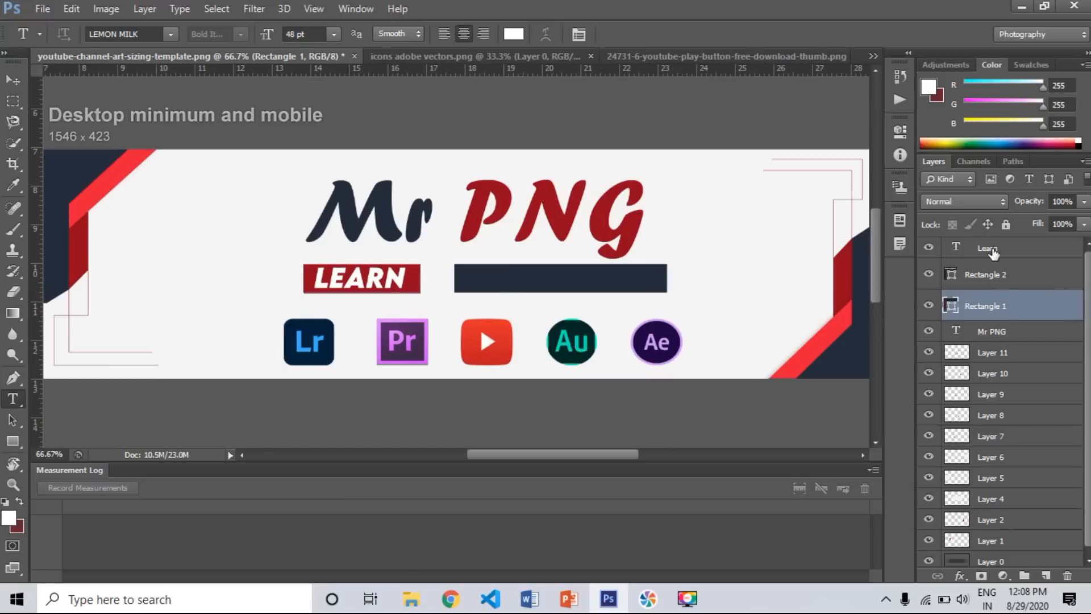
pyautogui.click(987, 249)
pyautogui.click(417, 280)
pyautogui.moveTo(417, 280); pyautogui.dragTo(301, 280)
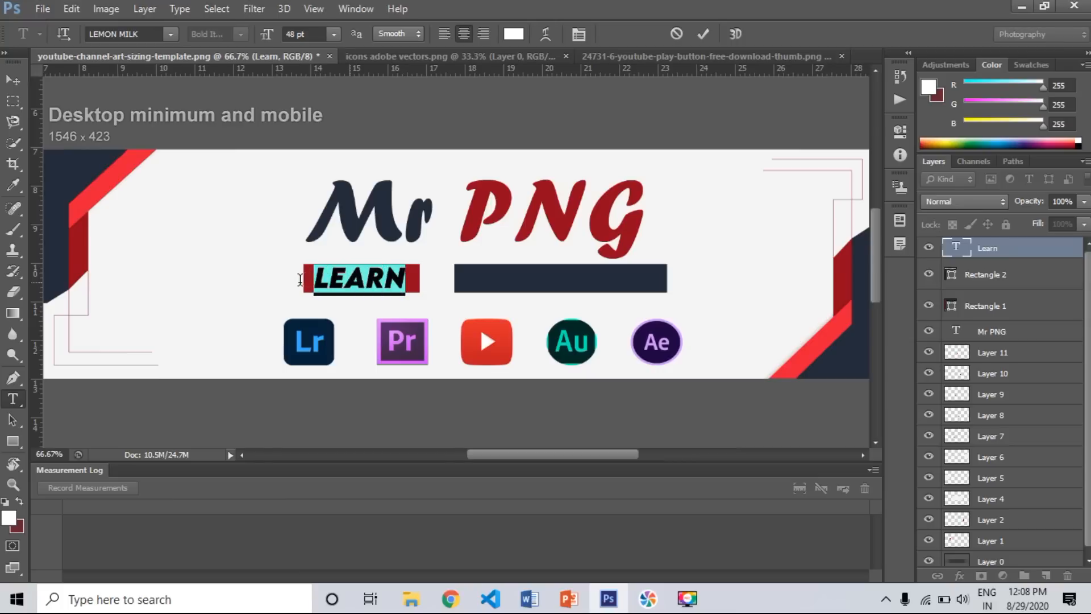
pyautogui.click(295, 33)
pyautogui.press('BackSpace')
pyautogui.write('5')
pyautogui.press('Return')
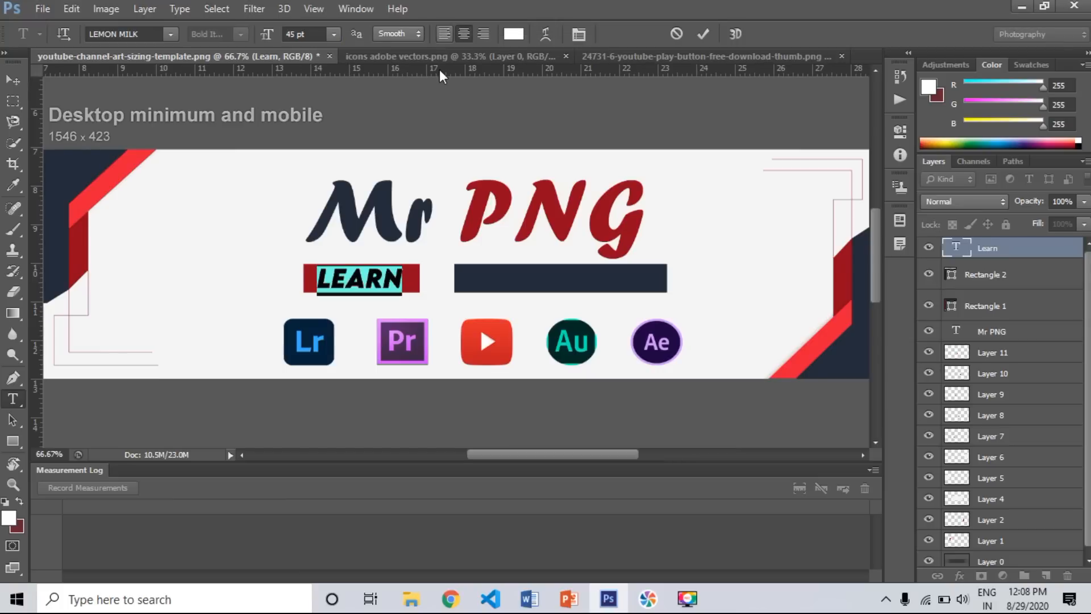
pyautogui.click(978, 322)
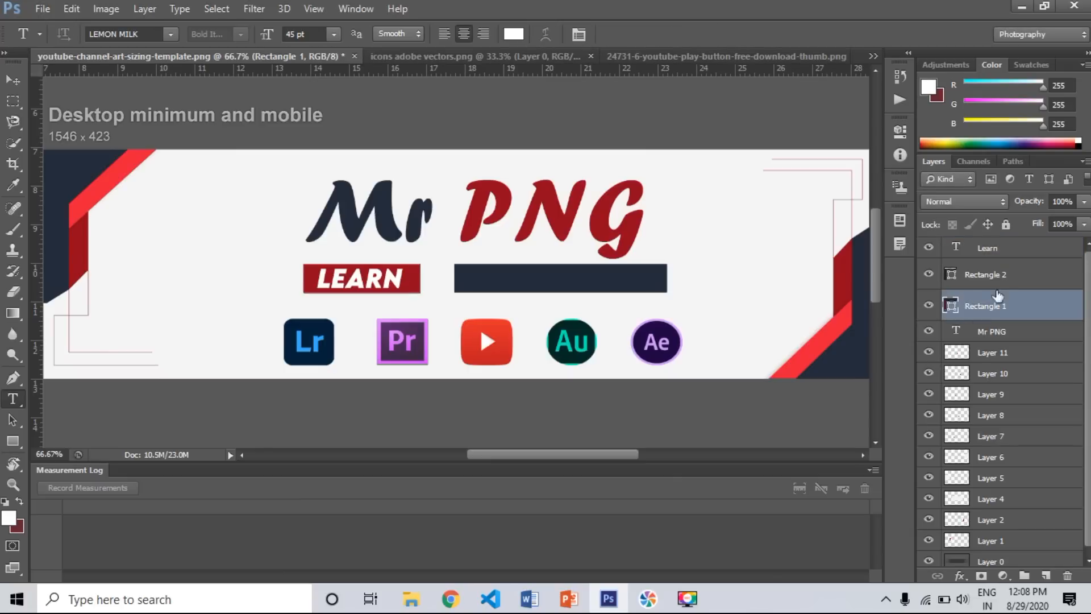
# Step: Add the text "Graphics 4 free" on the navy bar beside the "Learn" bar
pyautogui.click(987, 284)
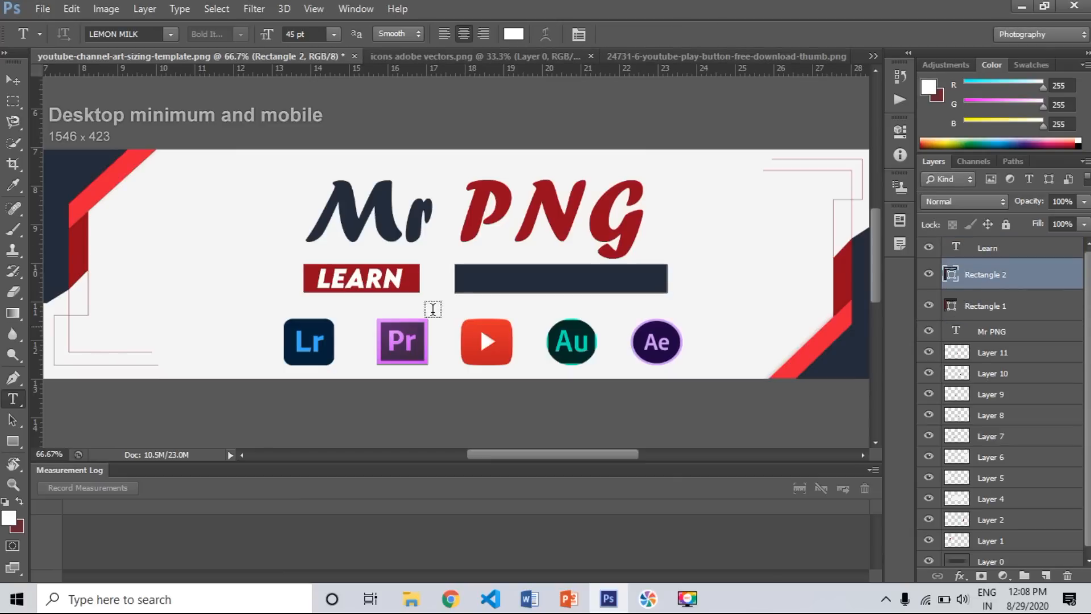
pyautogui.click(471, 281)
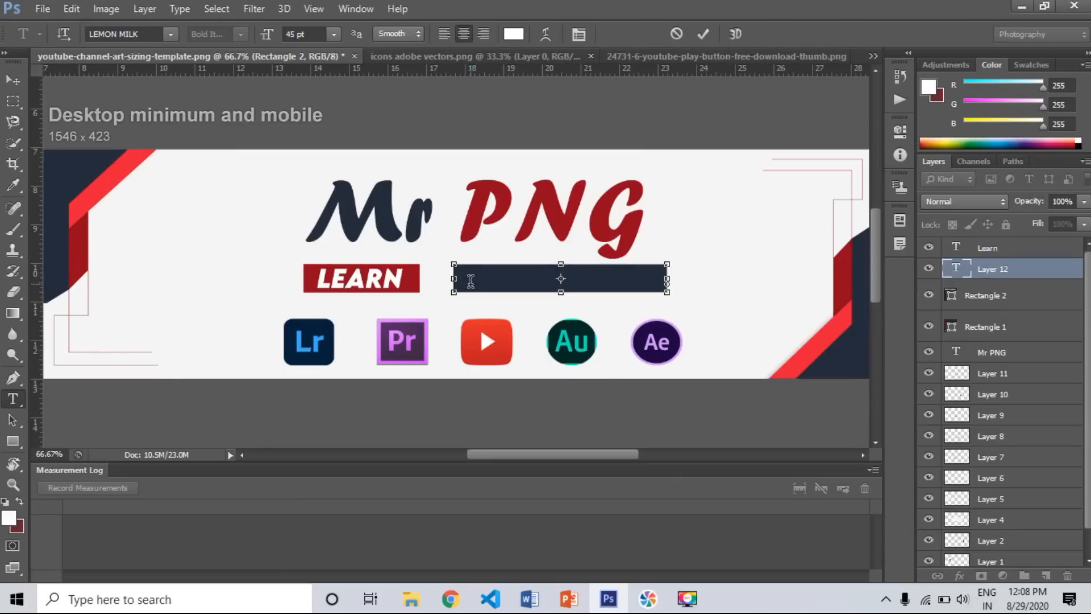
pyautogui.write('GRO')
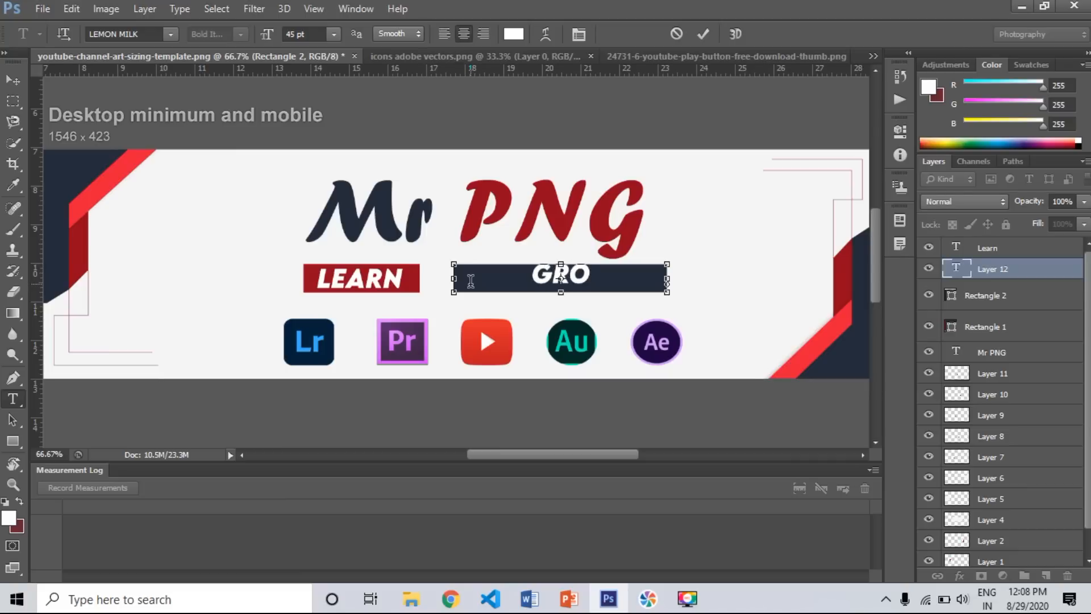
pyautogui.press('BackSpace')
pyautogui.write('AP')
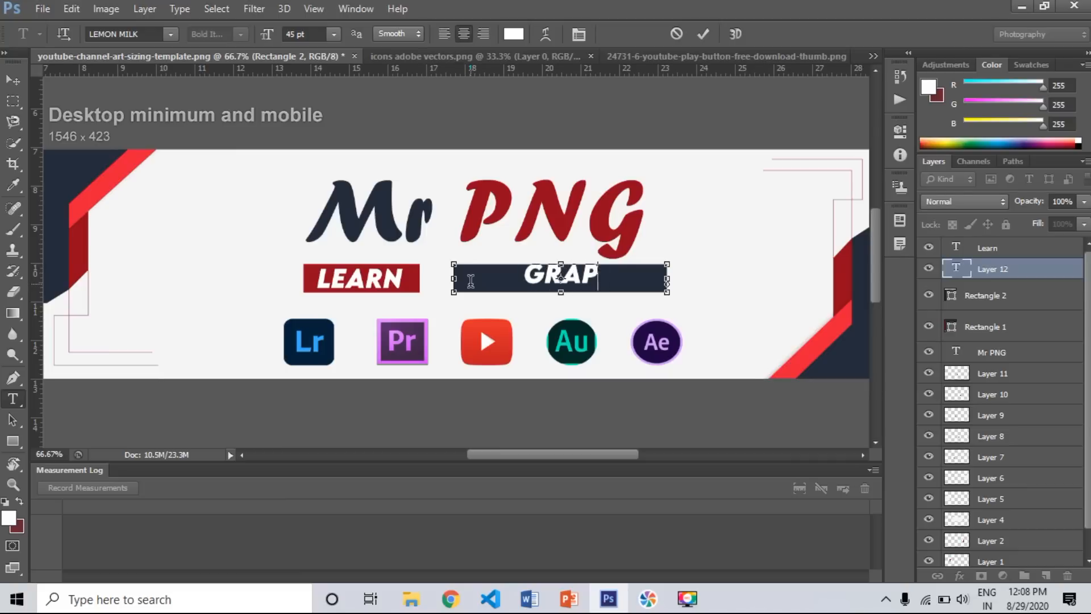
pyautogui.write('HICS')
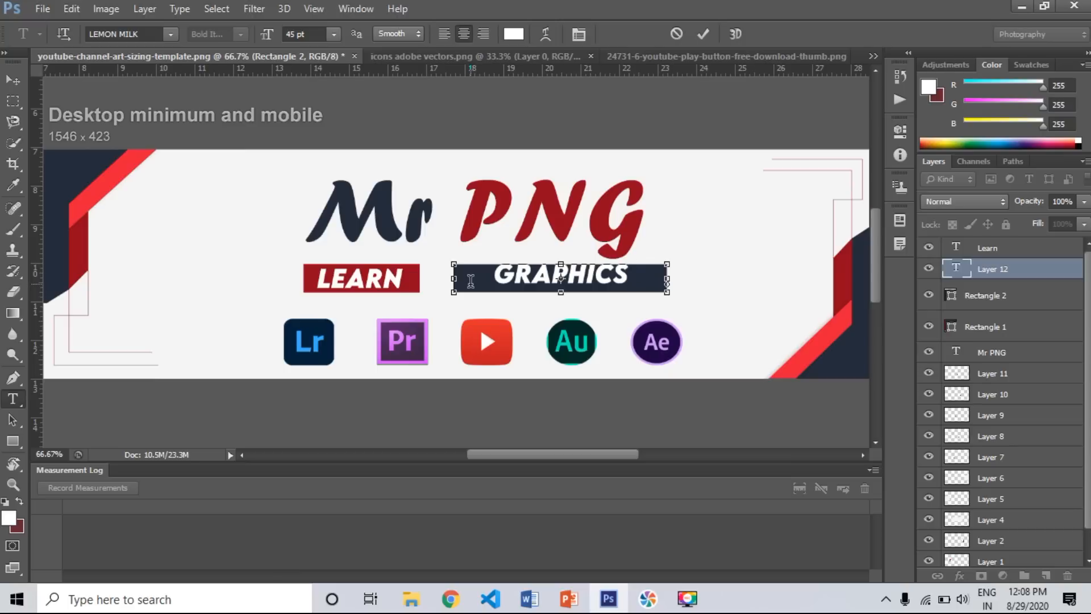
pyautogui.write(' 4 FR')
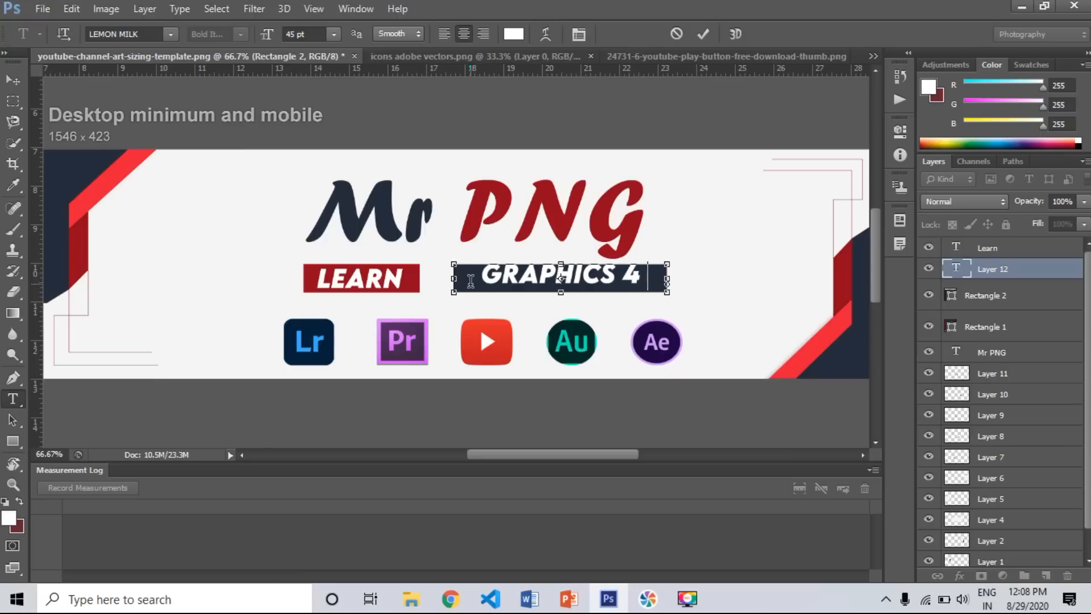
pyautogui.press('BackSpace')
pyautogui.press('BackSpace')
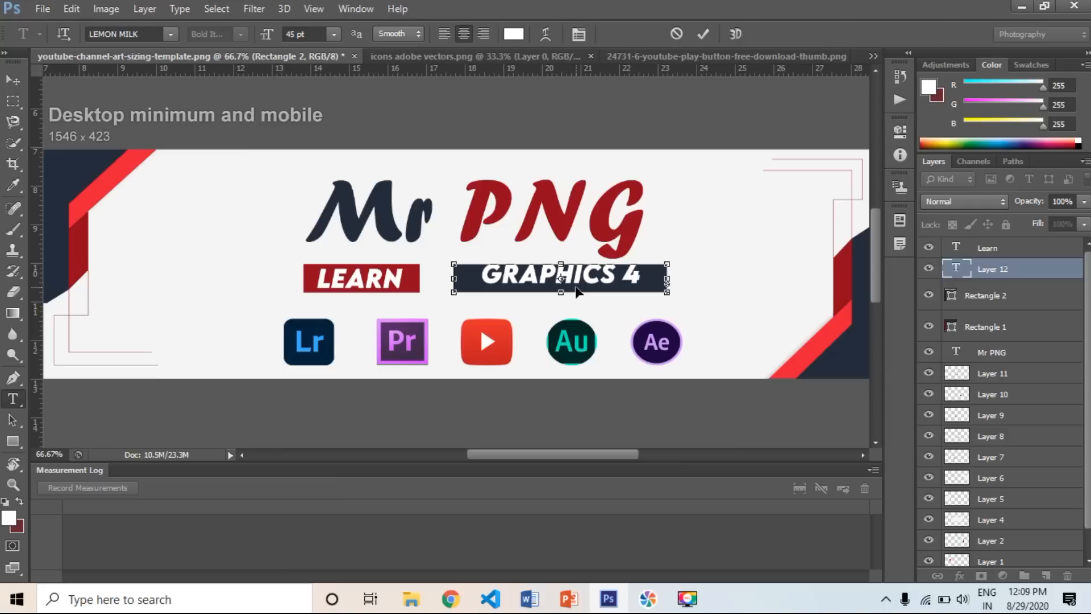
pyautogui.hotkey('ctrl', 't')
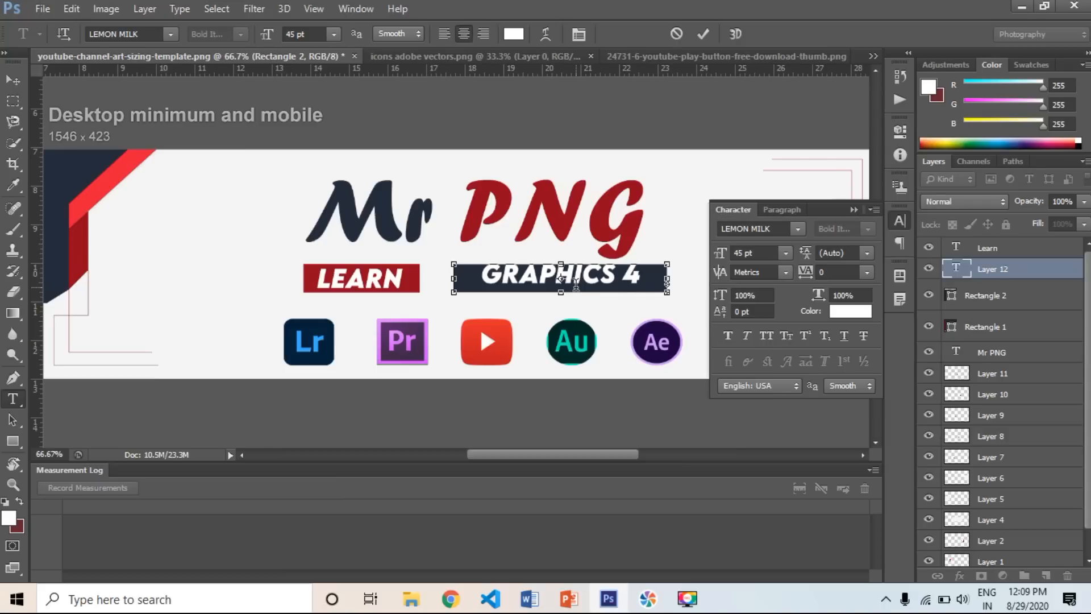
pyautogui.hotkey('ctrl', 'a')
pyautogui.press('BackSpace')
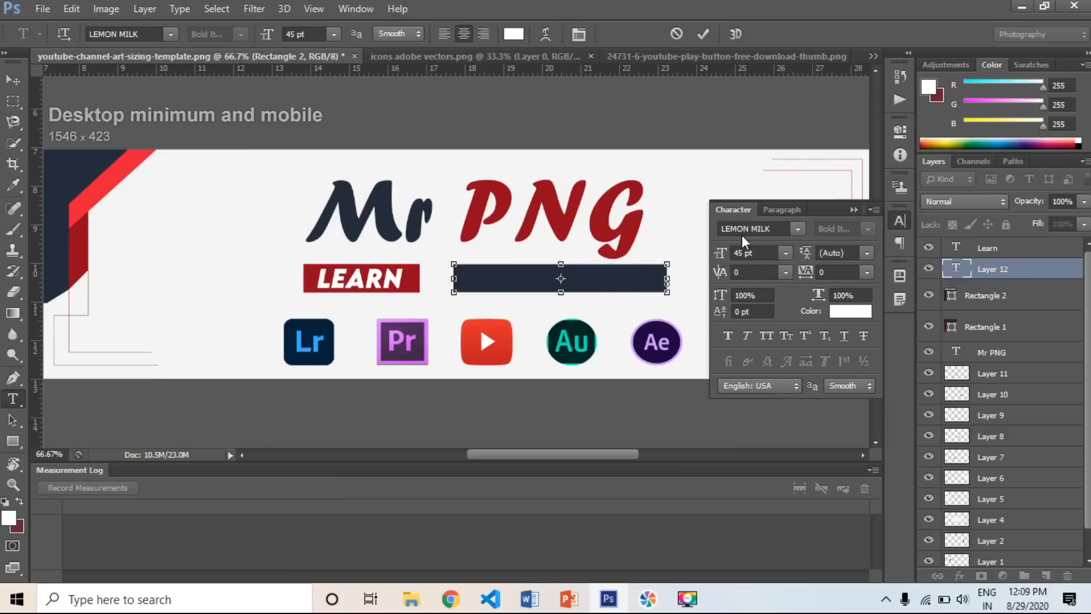
pyautogui.click(852, 211)
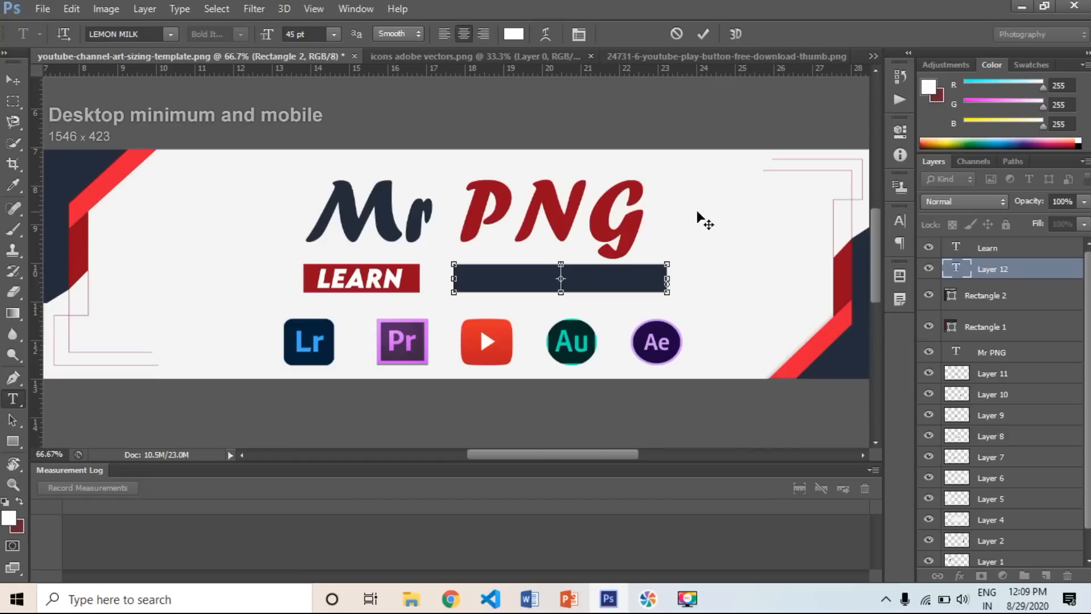
pyautogui.hotkey('ctrl', 'z')
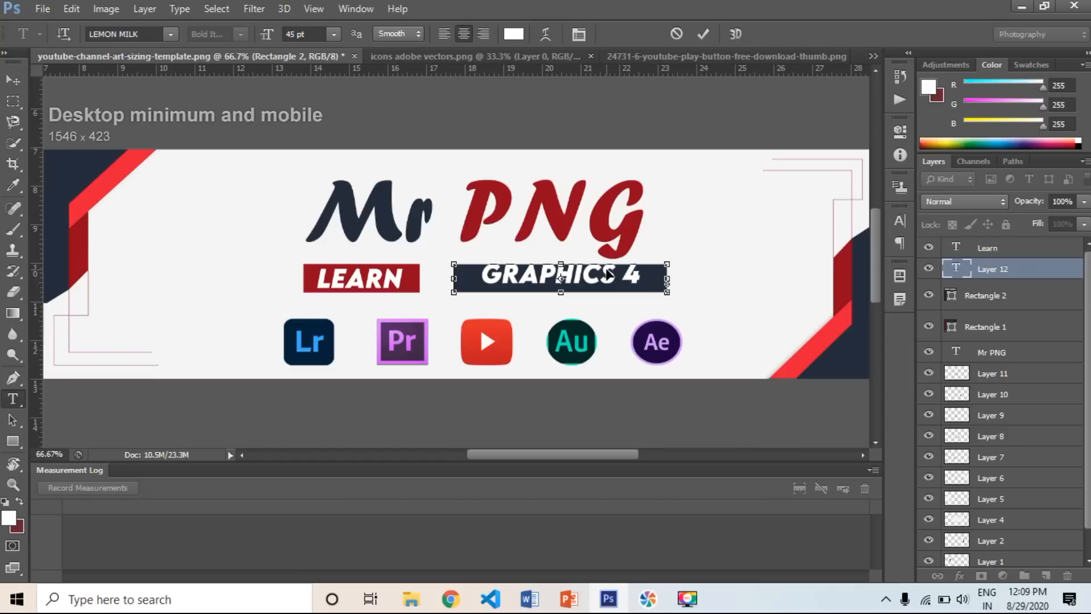
# Step: Set the size of the "Graphics 4 free" text to 40 pt
pyautogui.hotkey('ctrl', 'a')
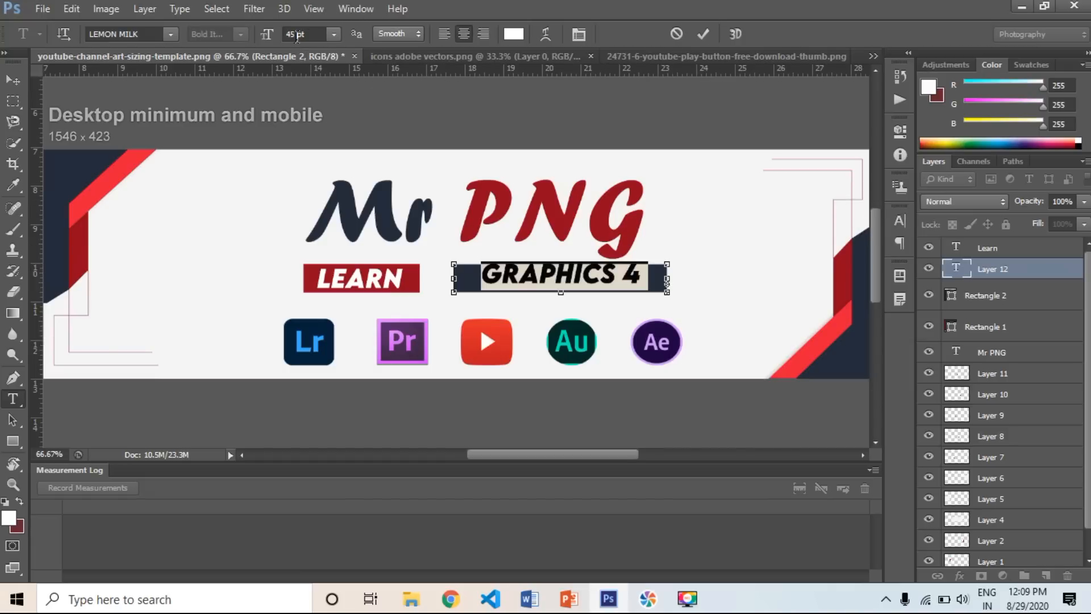
pyautogui.click(334, 35)
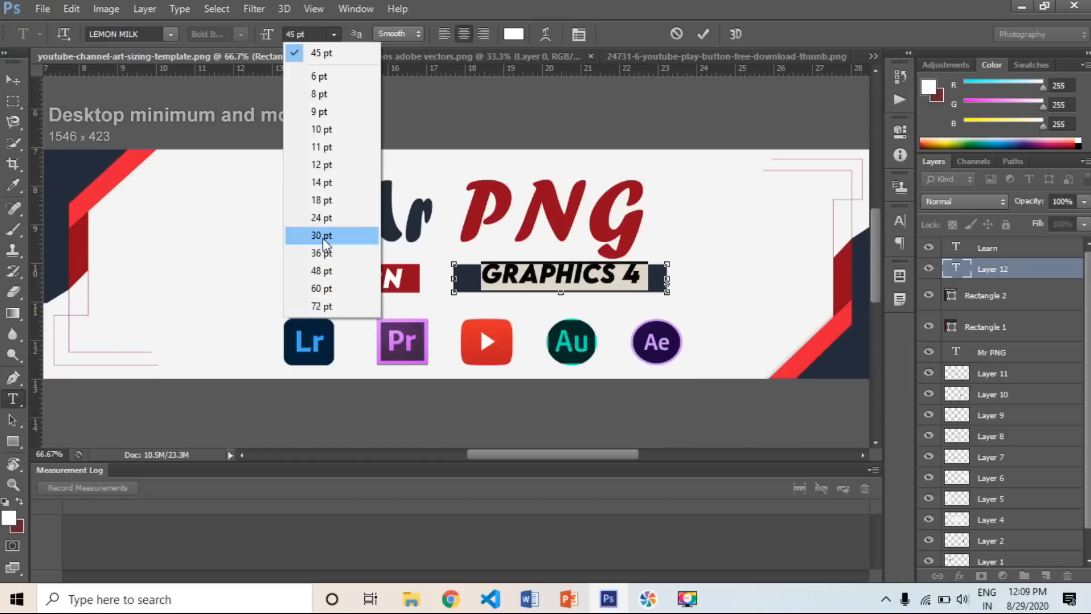
pyautogui.click(322, 270)
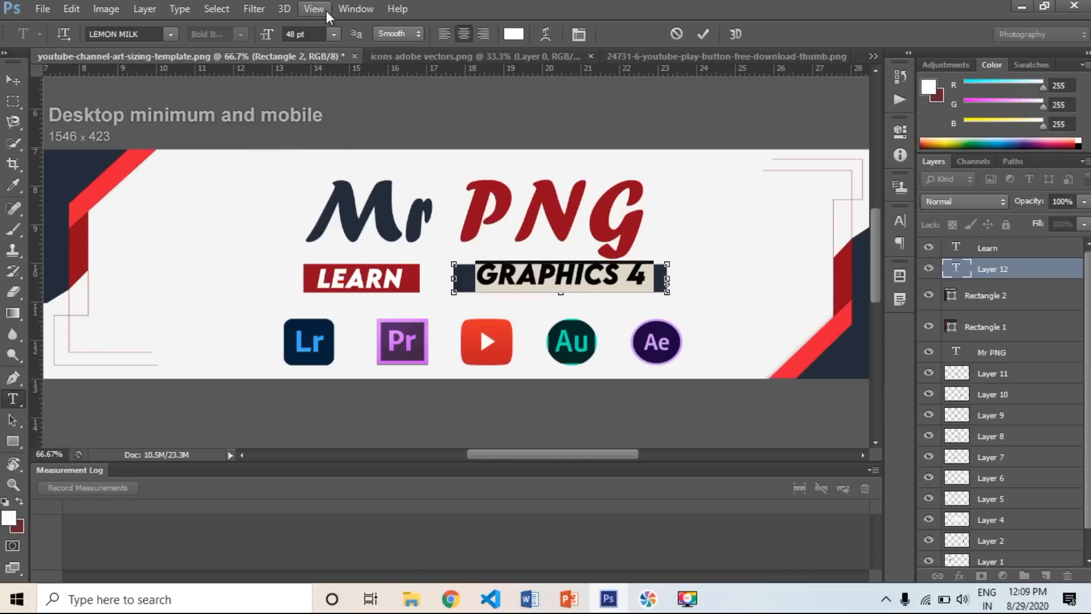
pyautogui.click(296, 34)
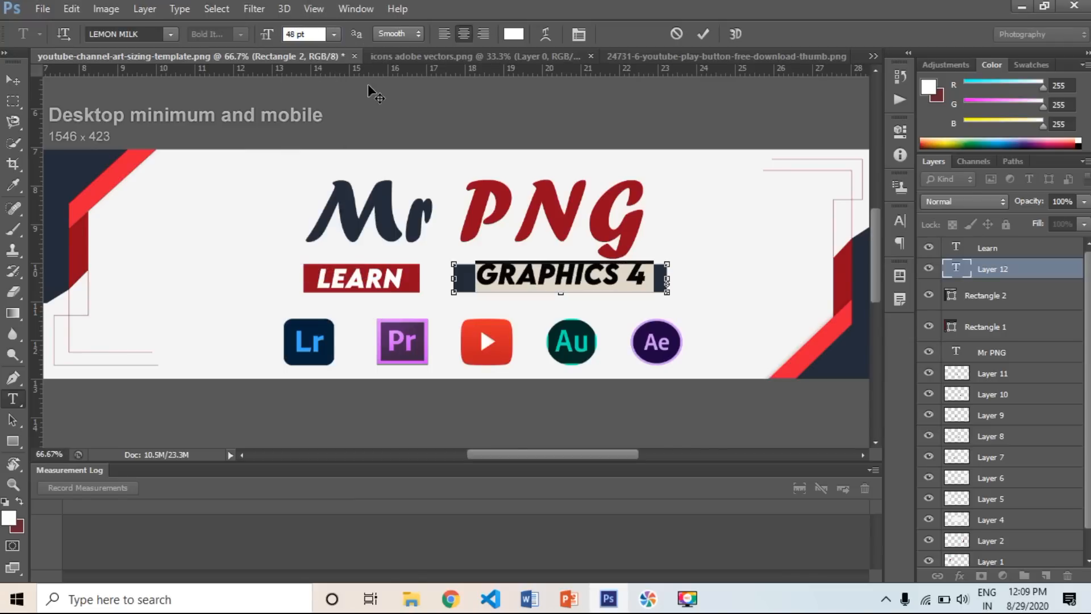
pyautogui.press('BackSpace')
pyautogui.write('0')
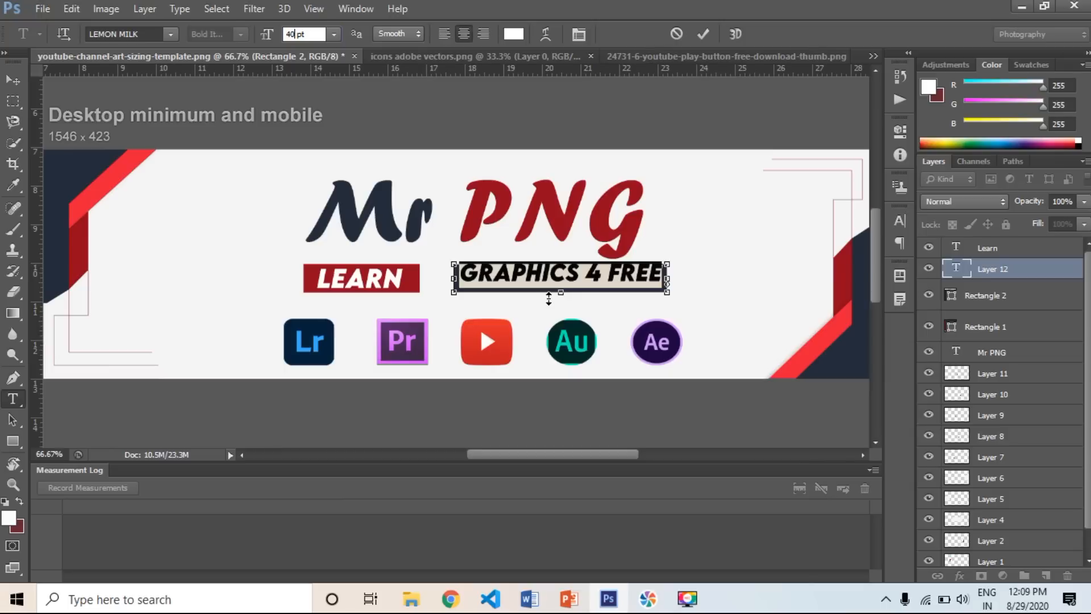
pyautogui.press('Return')
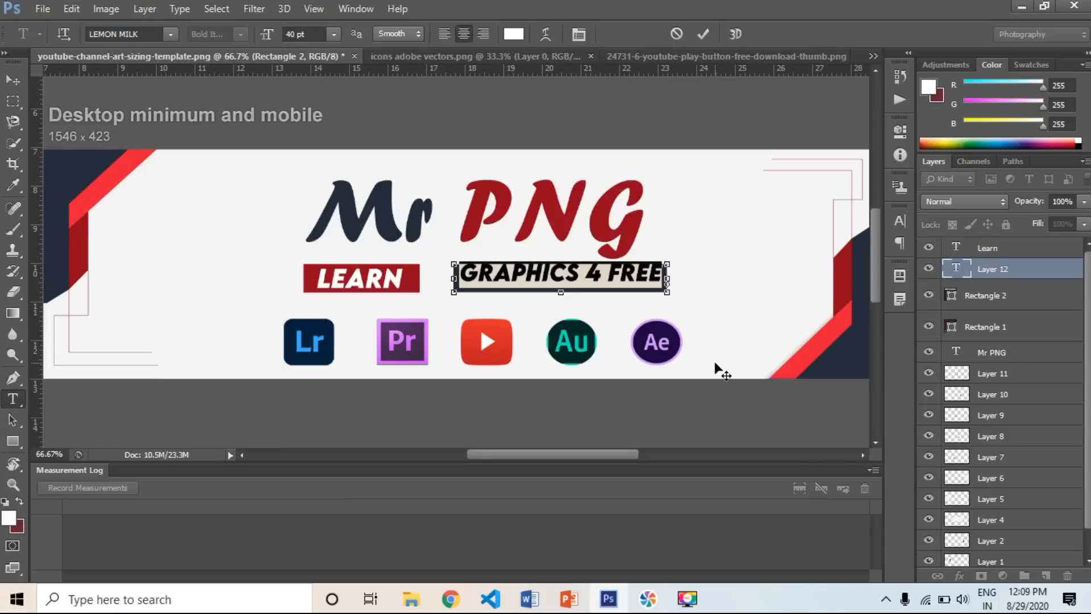
pyautogui.press('BackSpace')
pyautogui.hotkey('ctrl', 'z')
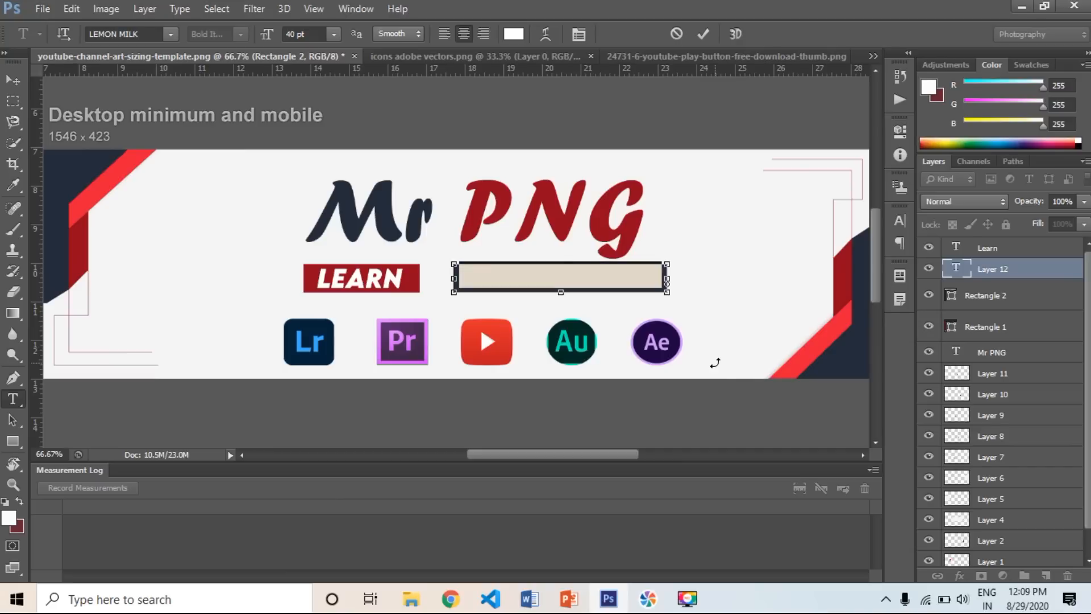
# Step: Move the "Graphics 4 free" text slightly down so it sits vertically centred on the navy bar
pyautogui.click(998, 251)
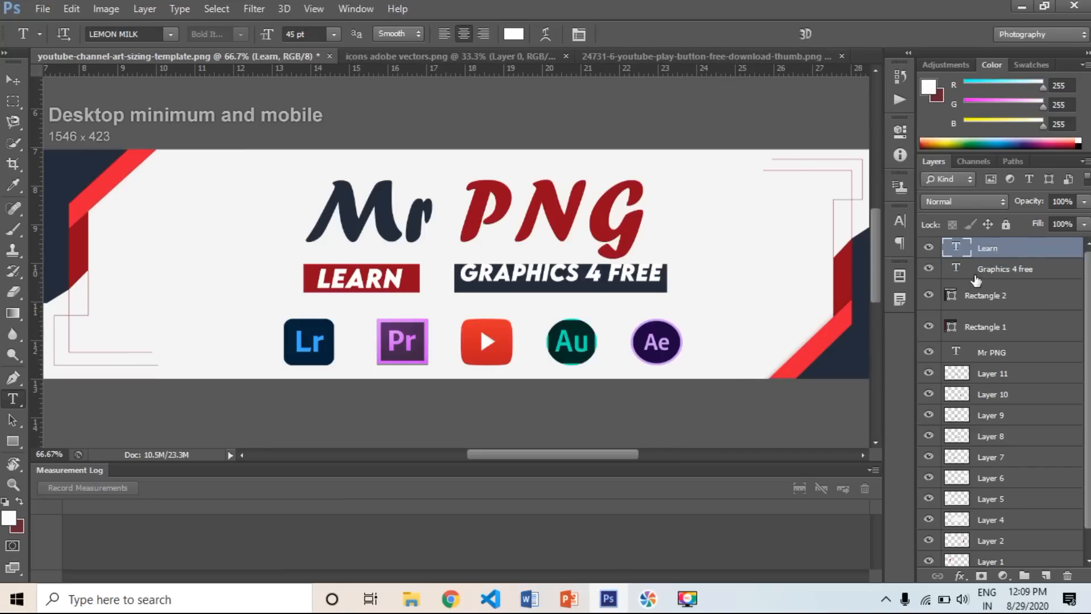
pyautogui.click(992, 273)
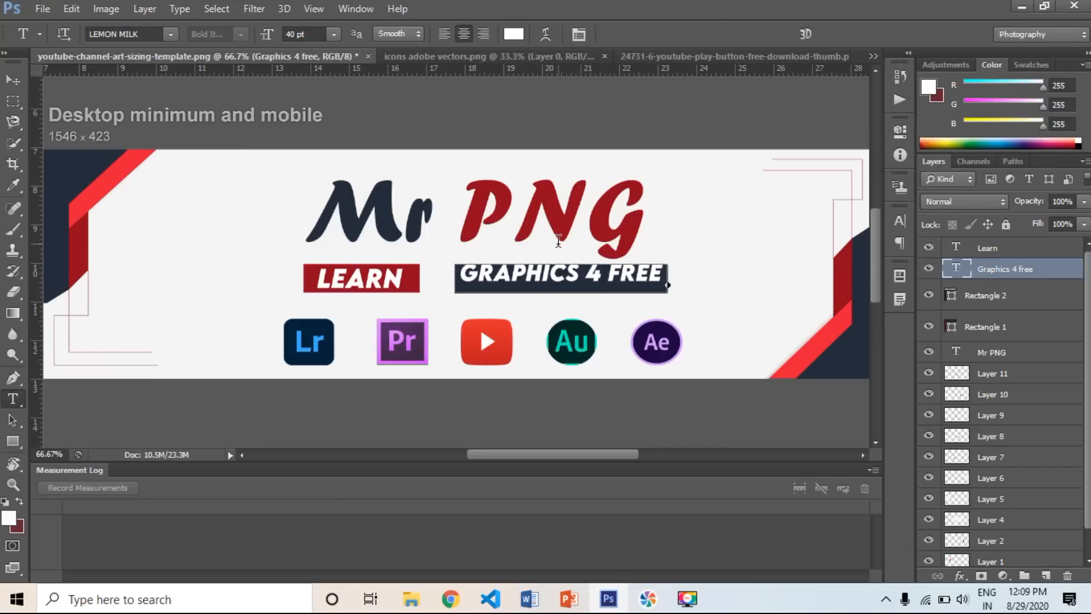
pyautogui.click(13, 80)
pyautogui.moveTo(548, 293); pyautogui.dragTo(547, 299)
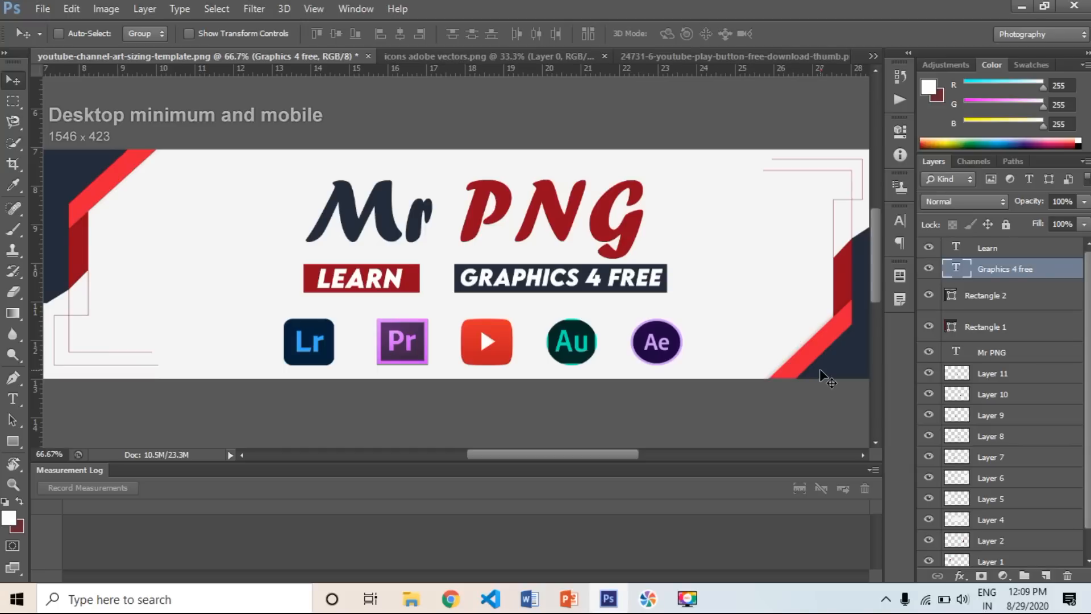
# Step: Copy the complete set of six round Adobe icons from icons adobe vectors.png into the channel art
pyautogui.hotkey('ctrl', '-')
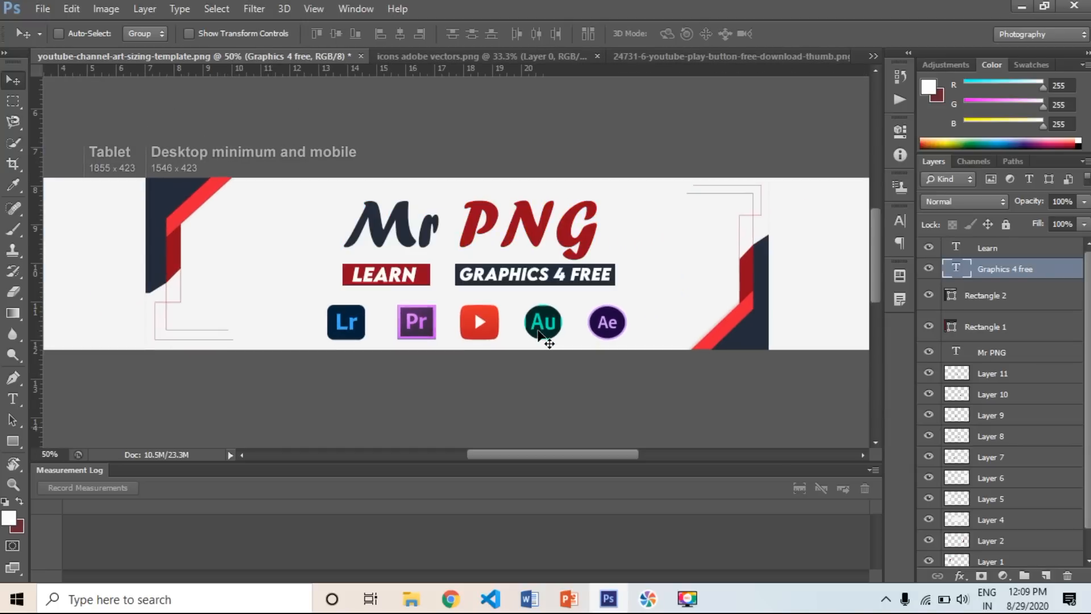
pyautogui.hotkey('ctrl', '-')
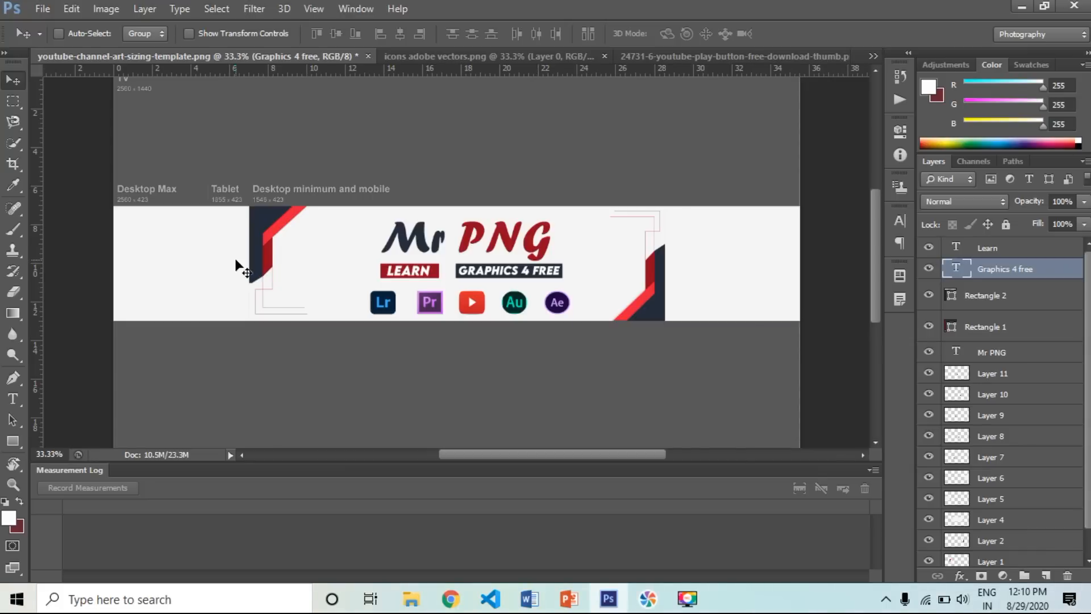
pyautogui.click(504, 57)
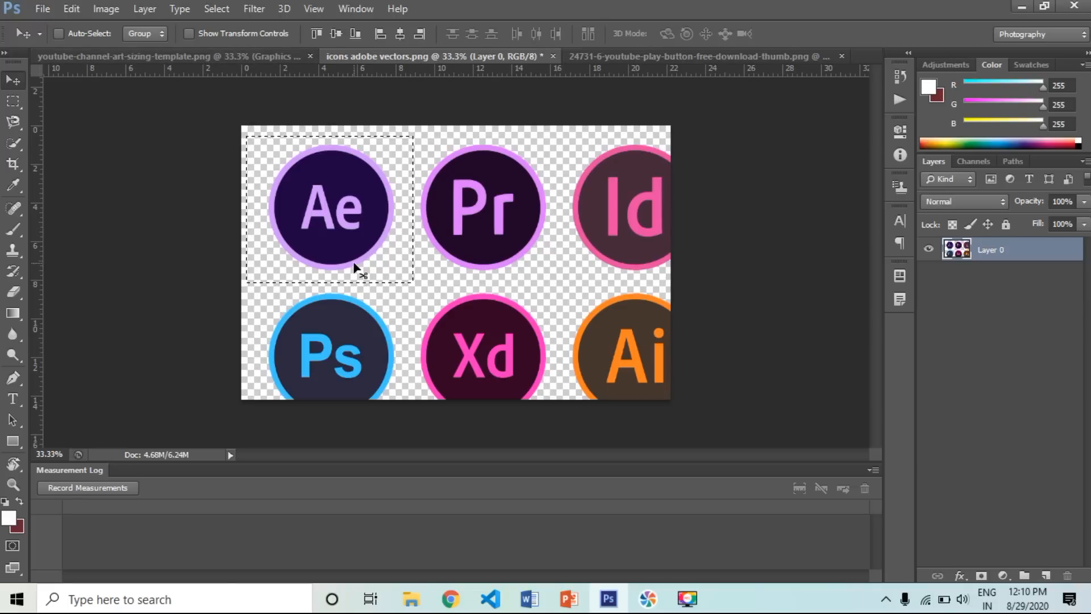
pyautogui.hotkey('ctrl', 'd')
pyautogui.moveTo(466, 279)
pyautogui.mouseDown()
pyautogui.moveTo(207, 50)
pyautogui.moveTo(206, 63)
pyautogui.moveTo(487, 283)
pyautogui.mouseUp()
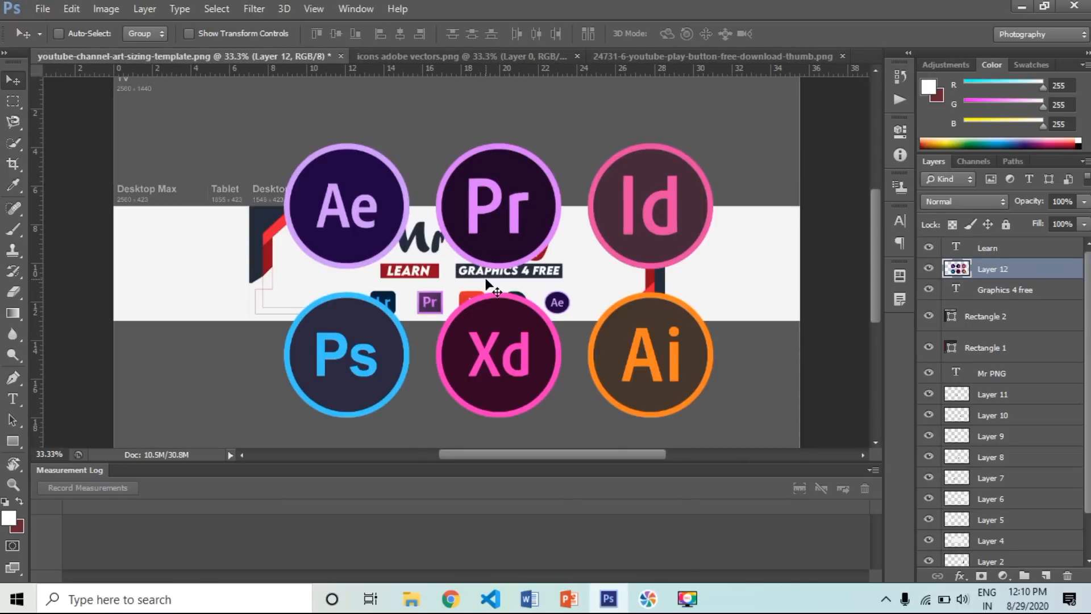
# Step: Shrink the six-icon Adobe set and centre it in the blank area at the banner's left end, outside the navy corner
pyautogui.hotkey('ctrl', 't')
pyautogui.moveTo(715, 420); pyautogui.dragTo(458, 265)
pyautogui.moveTo(305, 236); pyautogui.dragTo(135, 299)
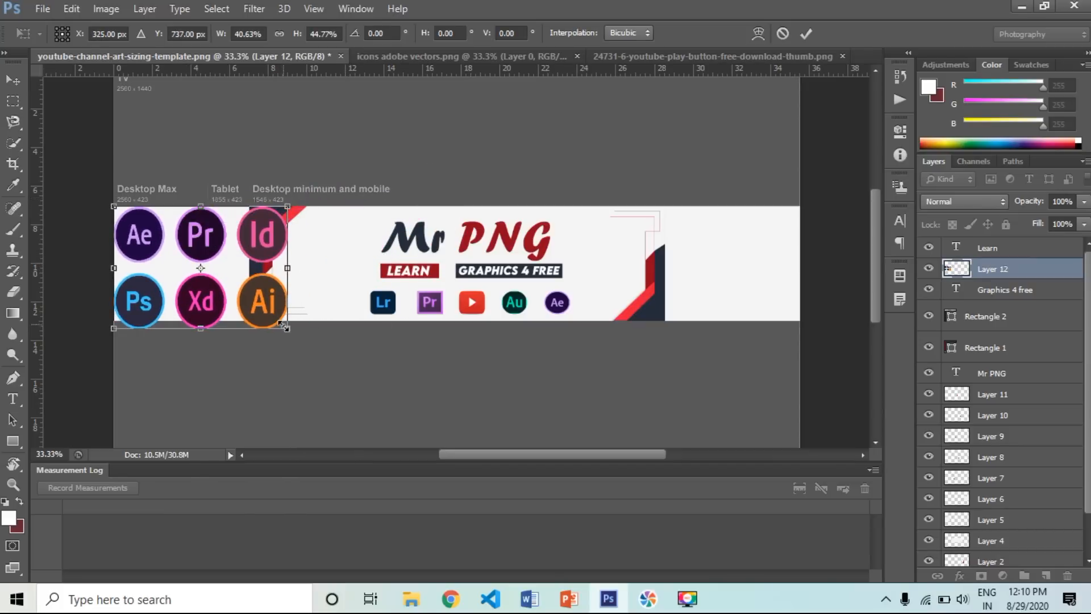
pyautogui.moveTo(289, 330); pyautogui.dragTo(226, 288)
pyautogui.press('Return')
pyautogui.moveTo(179, 246); pyautogui.dragTo(191, 260)
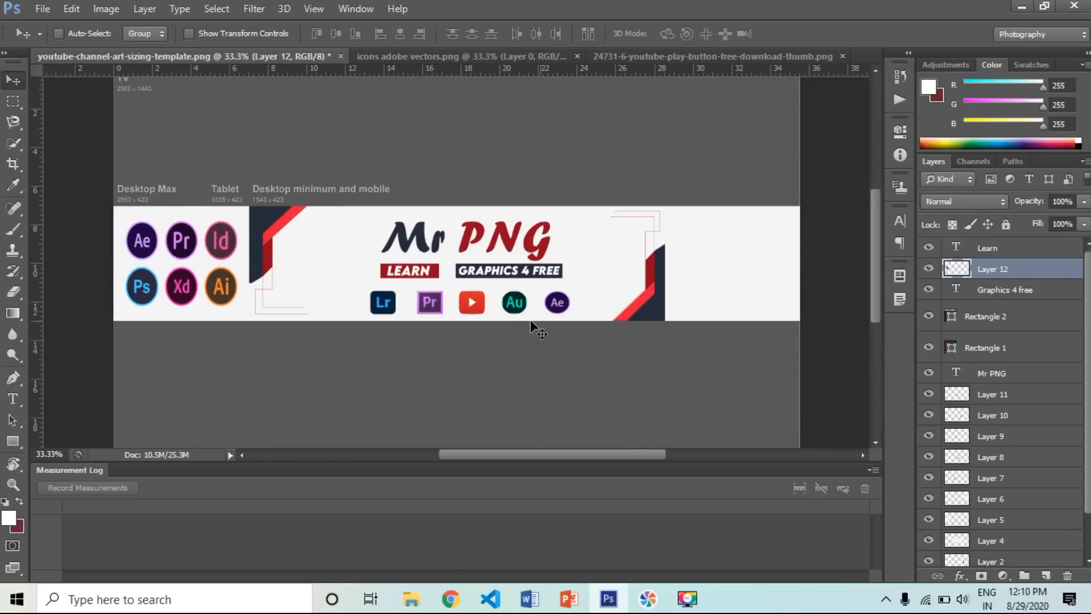
# Step: Close the icons adobe vectors.png and YouTube play button documents, keeping the channel art open
pyautogui.click(577, 55)
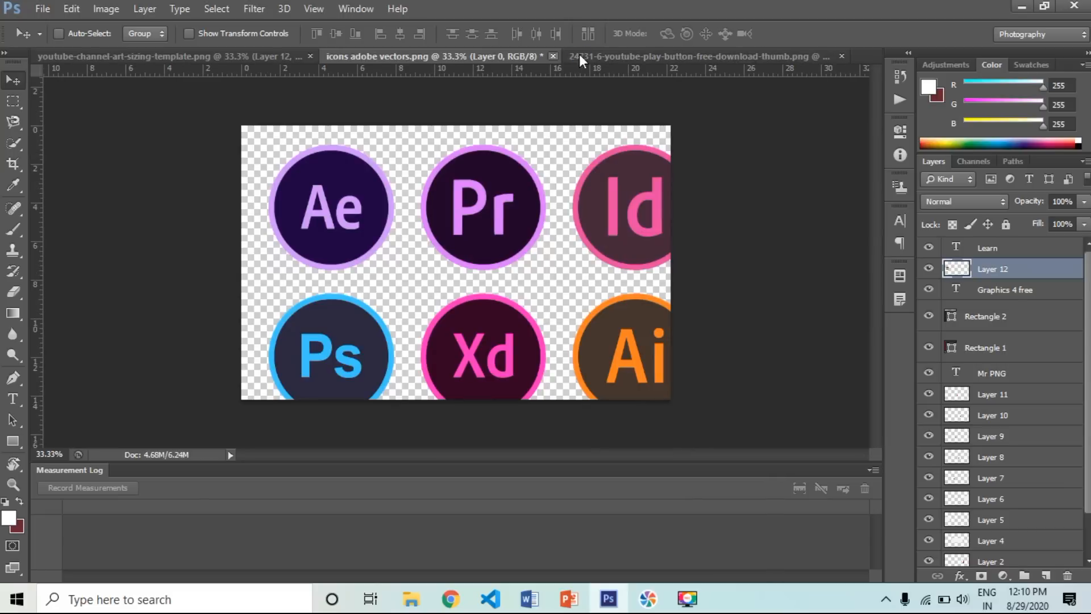
pyautogui.click(528, 235)
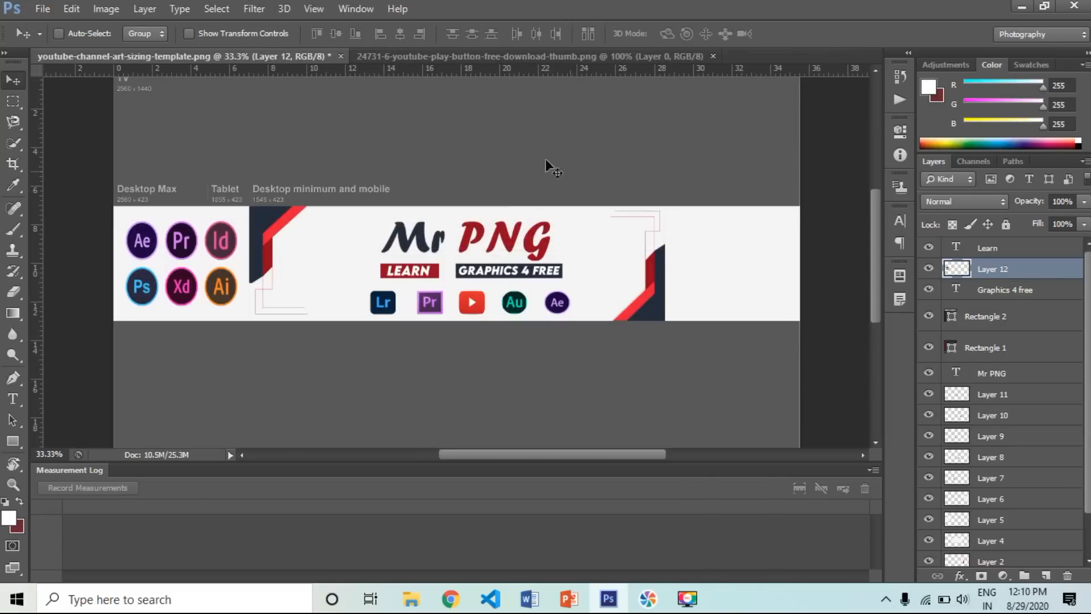
pyautogui.click(531, 54)
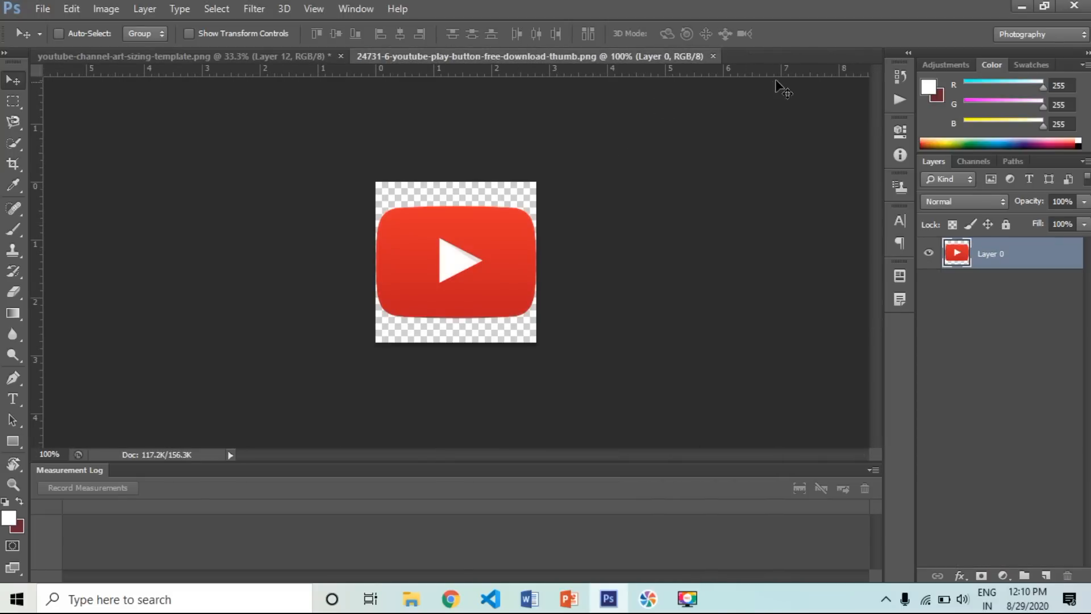
pyautogui.click(714, 57)
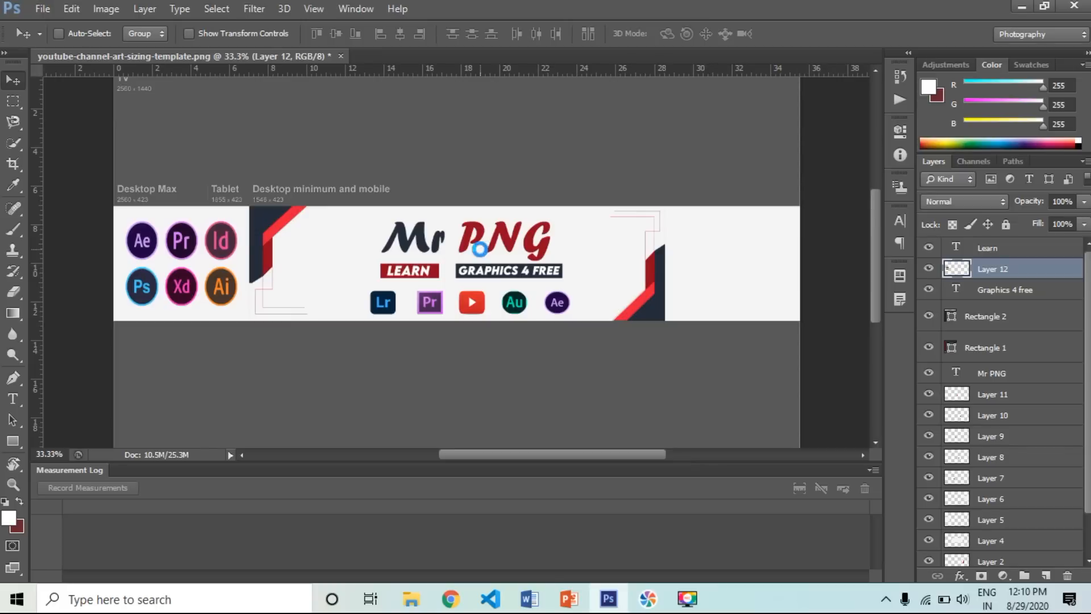
# Step: Open social-media-marketing-icon.png and place its icon cluster in the blank area at the banner's right end
pyautogui.hotkey('ctrl', 'o')
pyautogui.moveTo(654, 183); pyautogui.dragTo(656, 418)
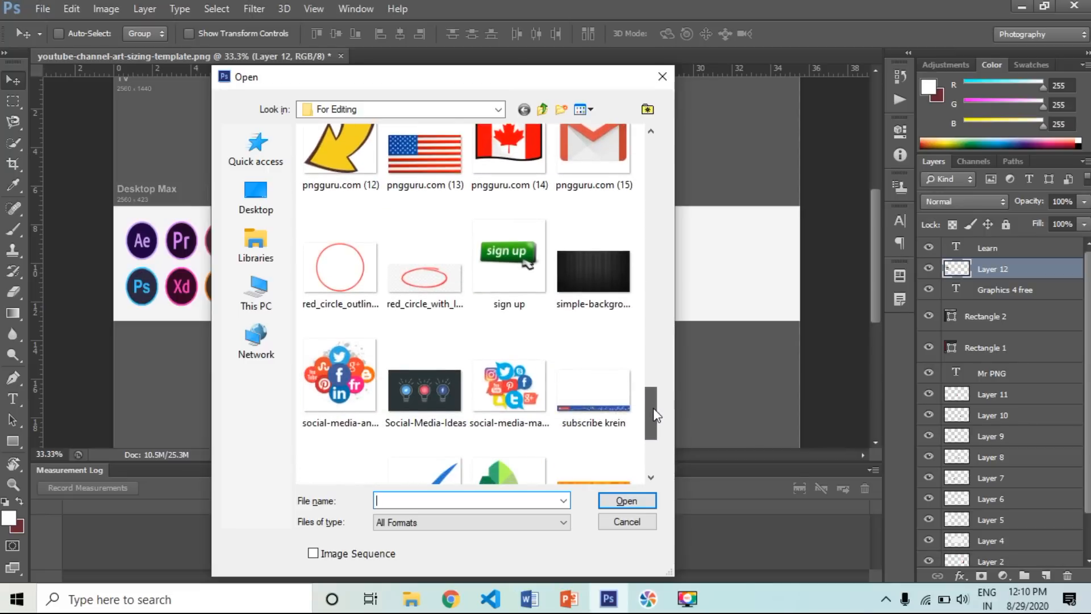
pyautogui.doubleClick(498, 370)
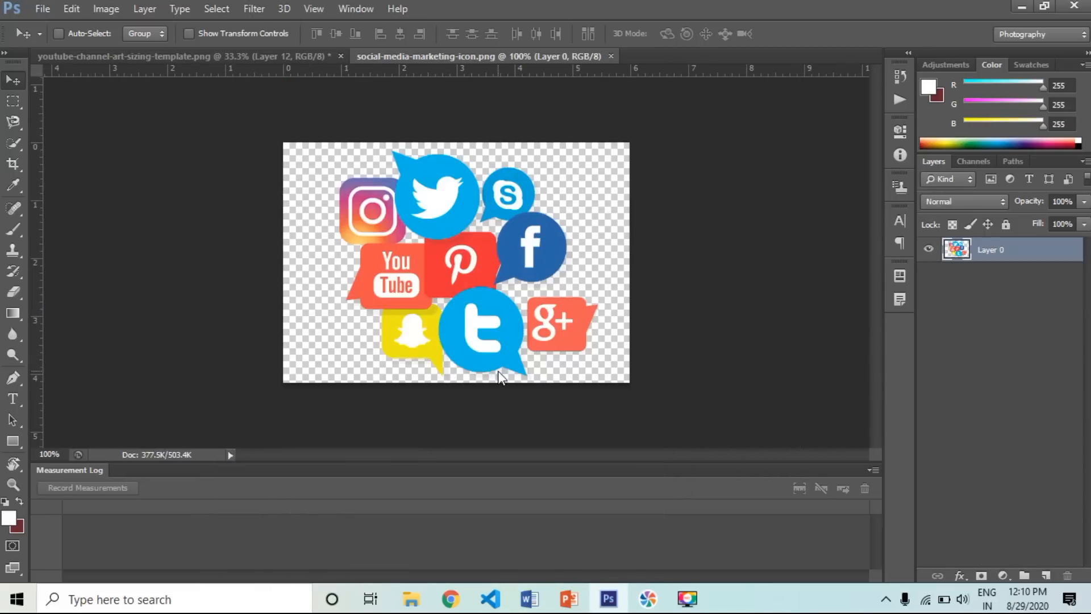
pyautogui.moveTo(475, 292); pyautogui.dragTo(737, 279)
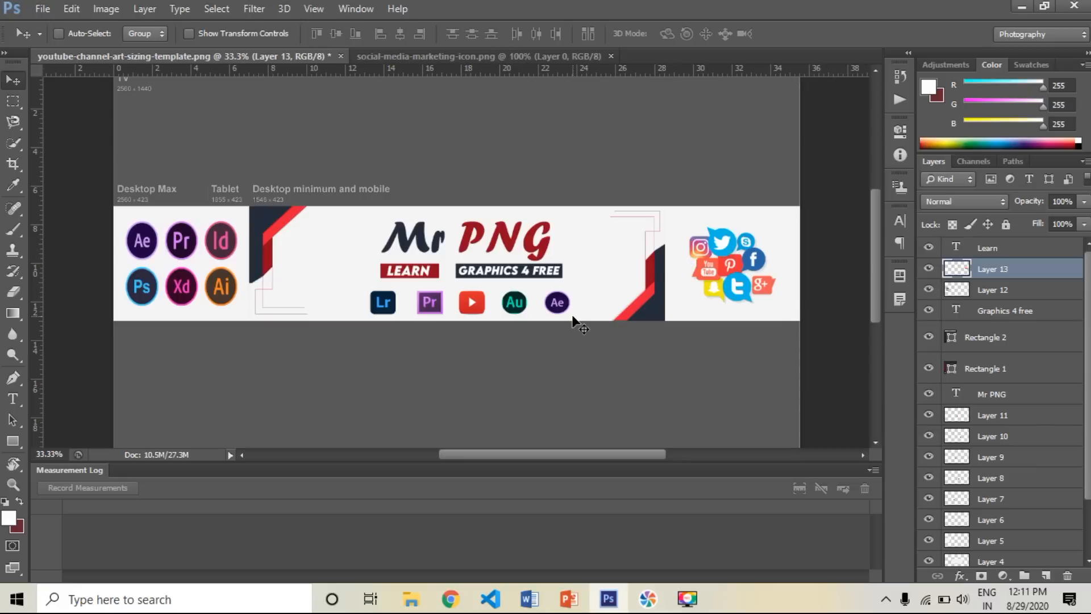
pyautogui.hotkey('ctrl', '-')
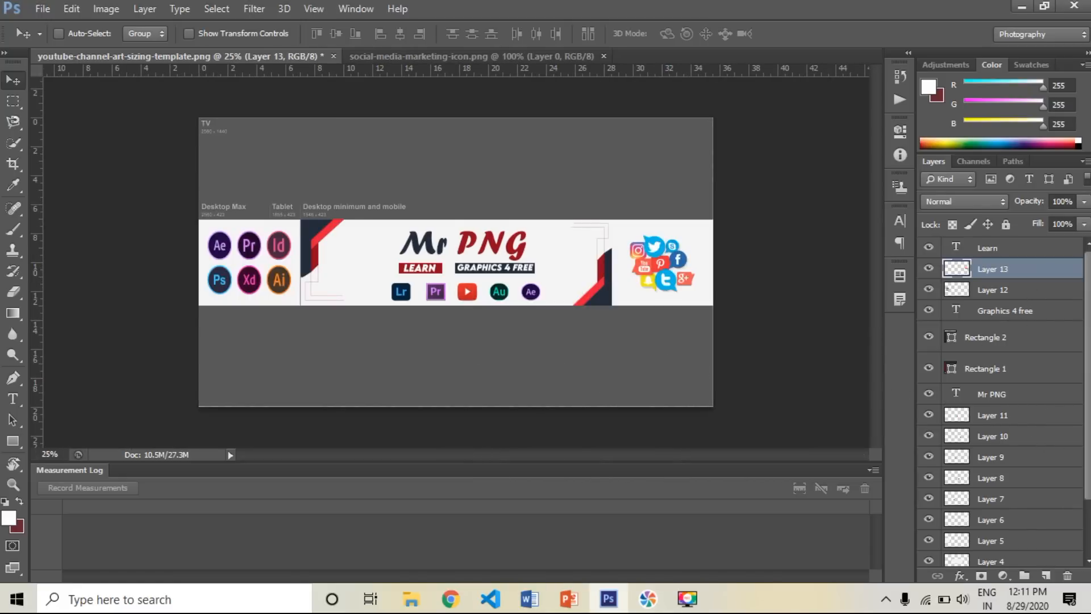
# Step: Hide the sizing-template background layer to check the banner against transparency, and show it again
pyautogui.scroll(-3, 1086, 415)
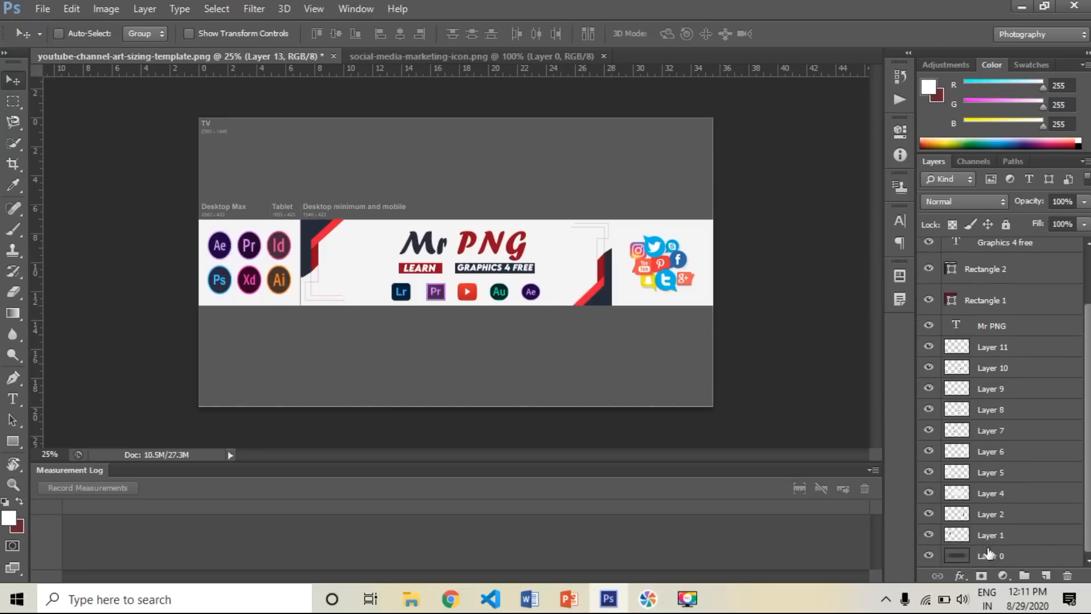
pyautogui.click(928, 556)
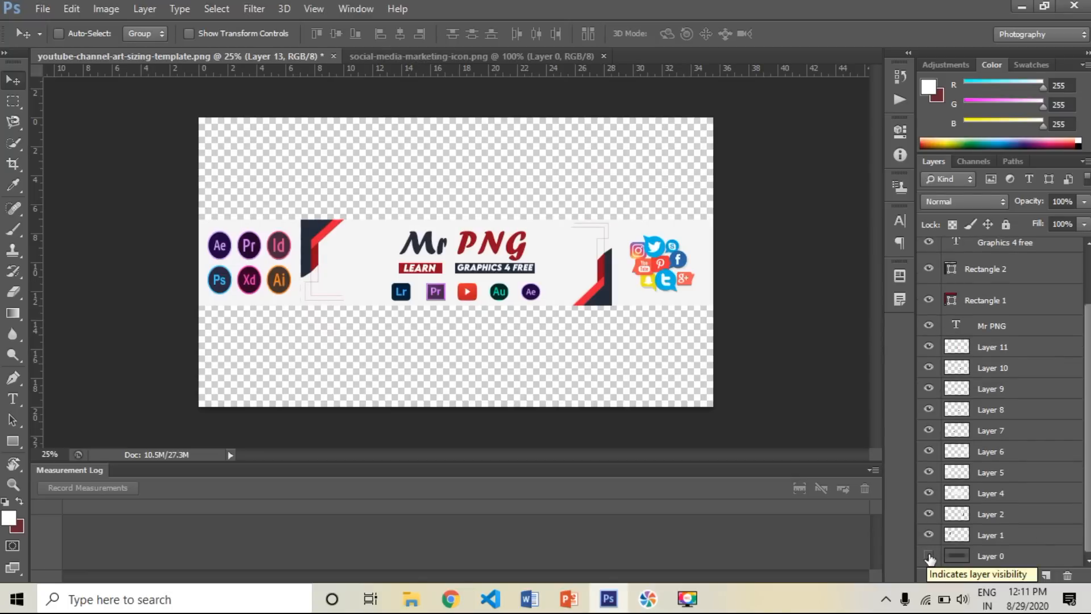
pyautogui.click(929, 556)
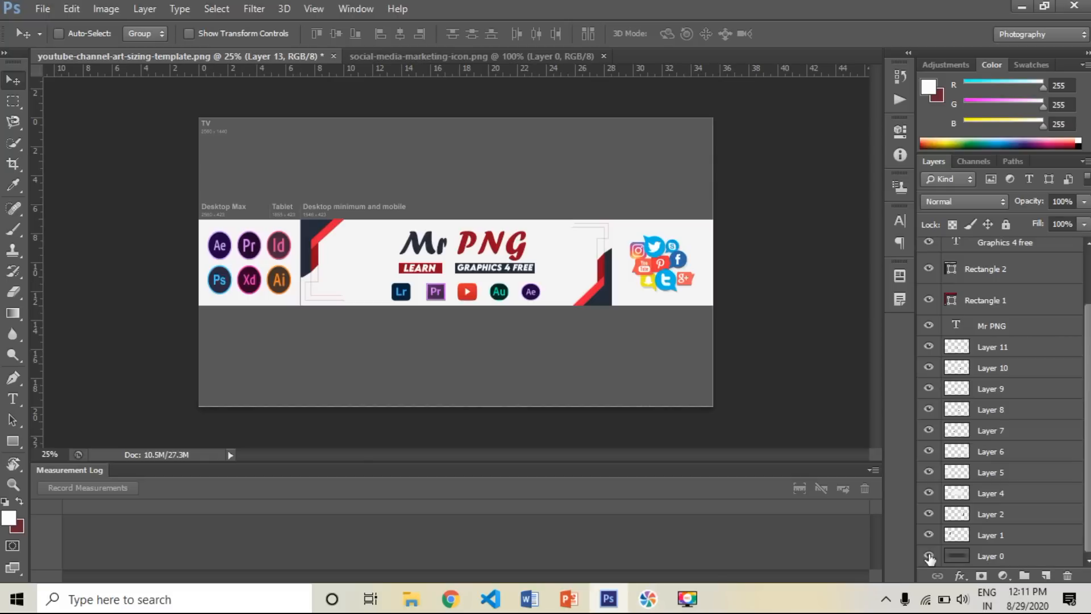
pyautogui.click(1015, 562)
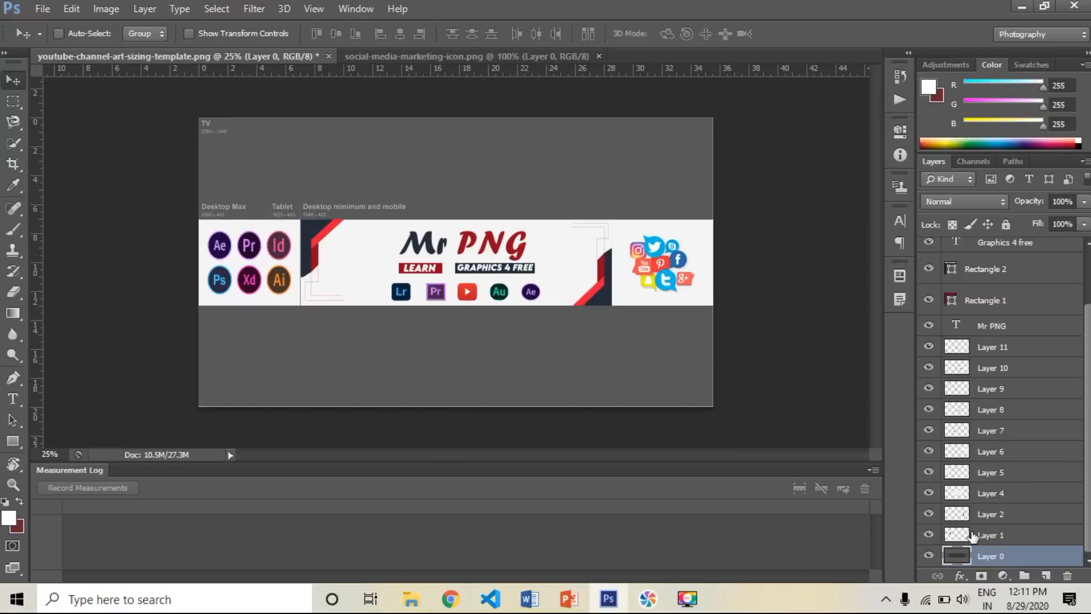
pyautogui.click(687, 599)
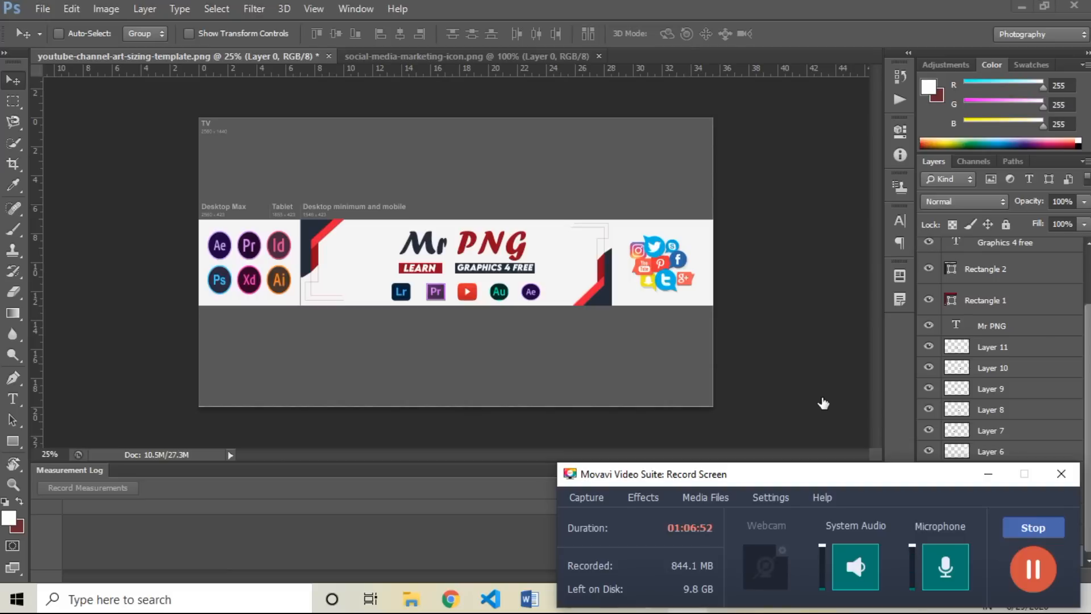
pyautogui.click(988, 474)
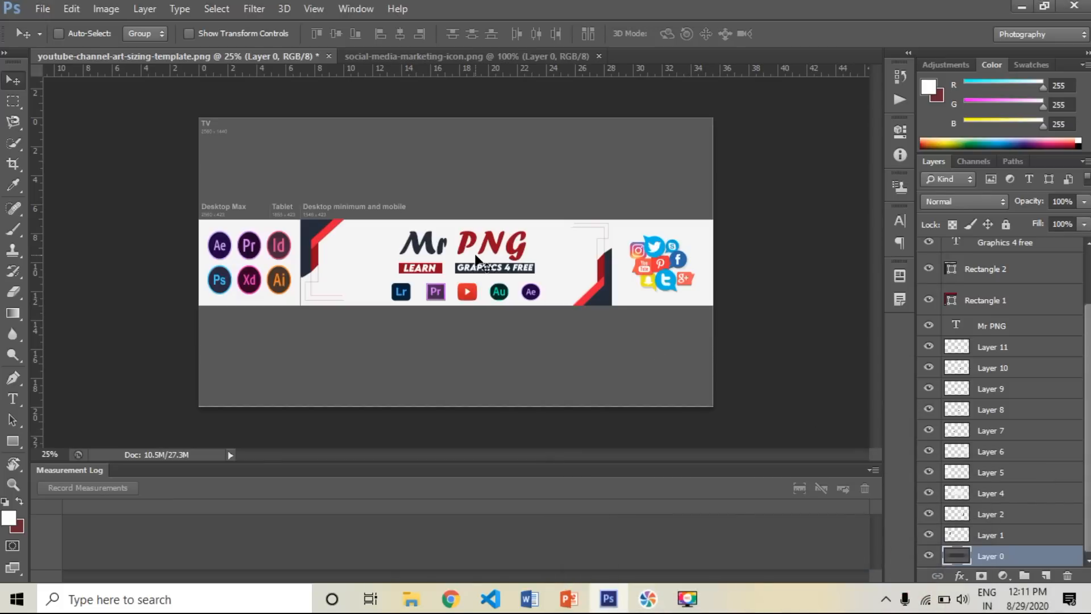
# Step: Scale the six-icon Adobe set down slightly in the blank area at the banner's left end
pyautogui.scroll(2, 476, 257)
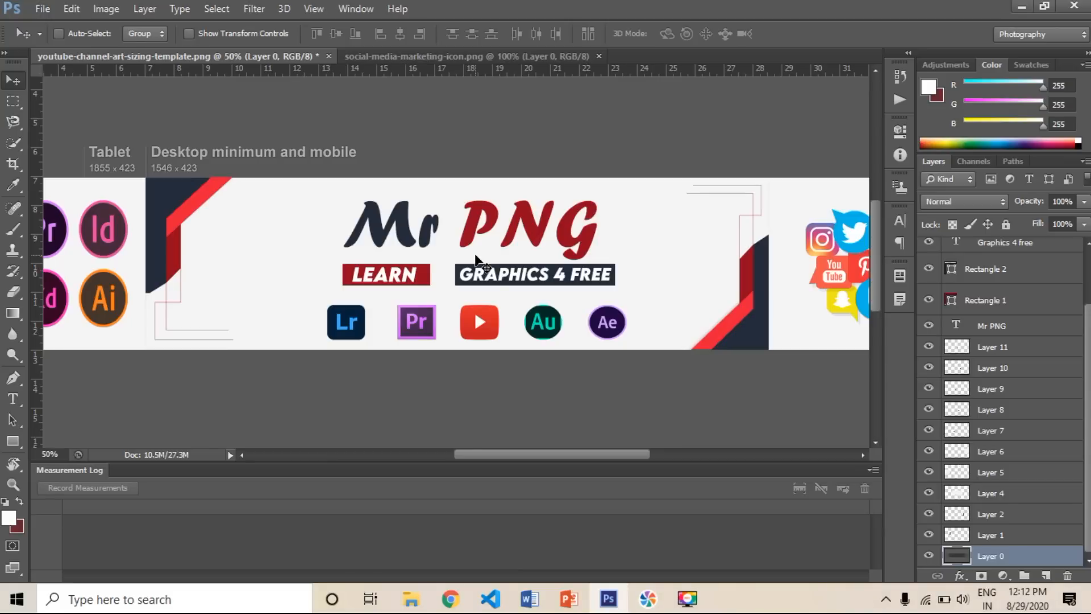
pyautogui.scroll(-1, 505, 311)
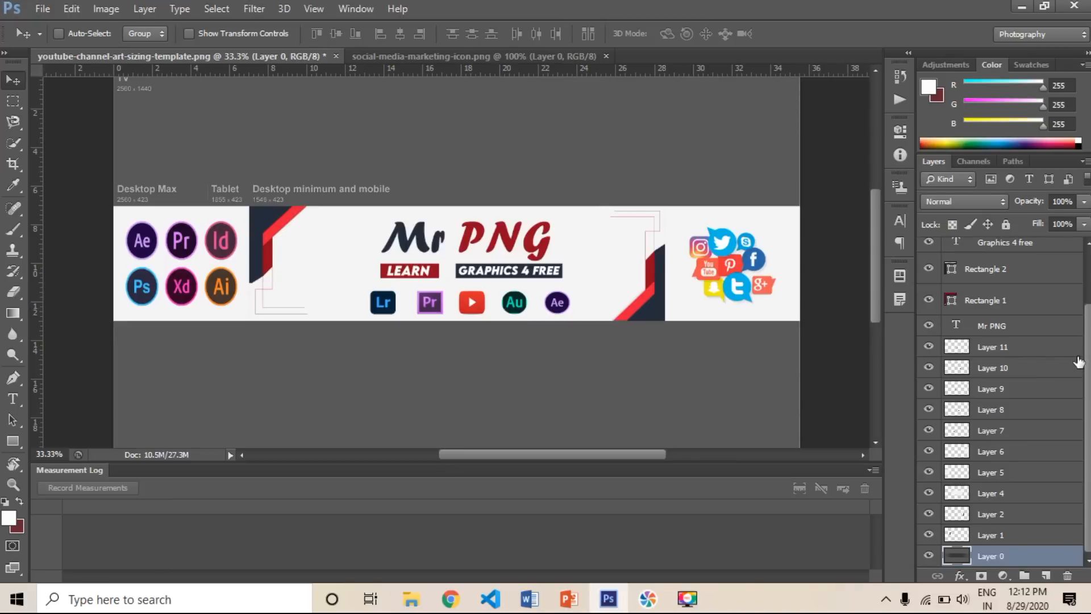
pyautogui.scroll(3, 1083, 362)
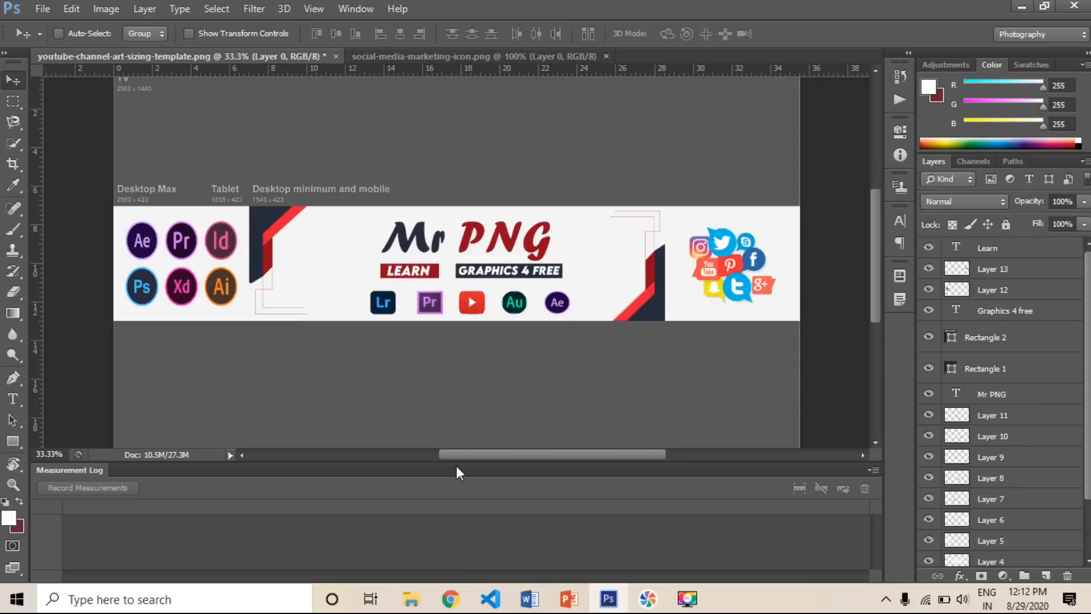
pyautogui.click(1026, 278)
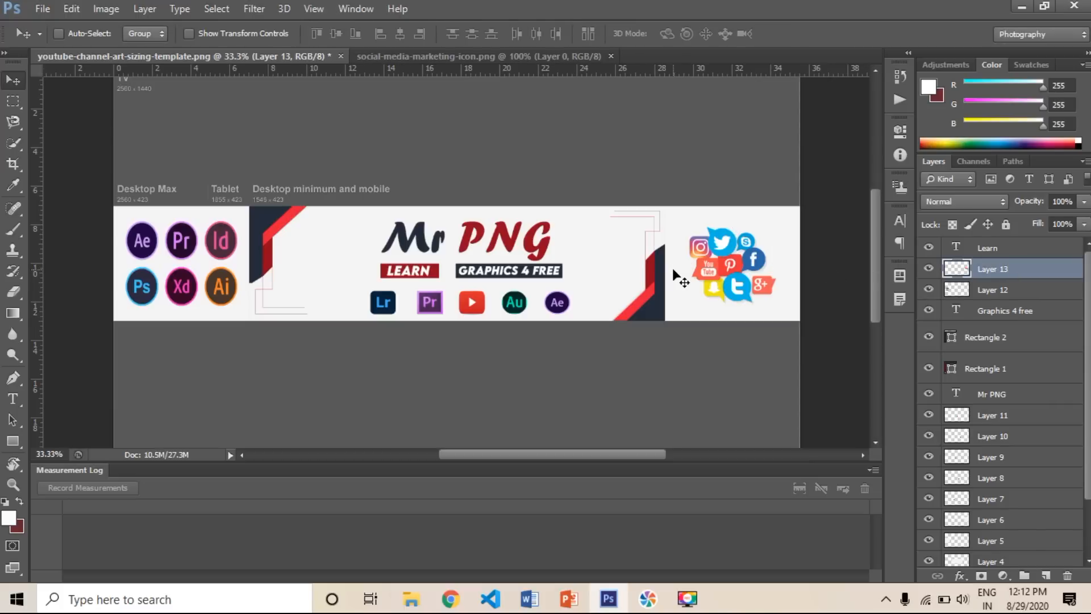
pyautogui.click(1012, 291)
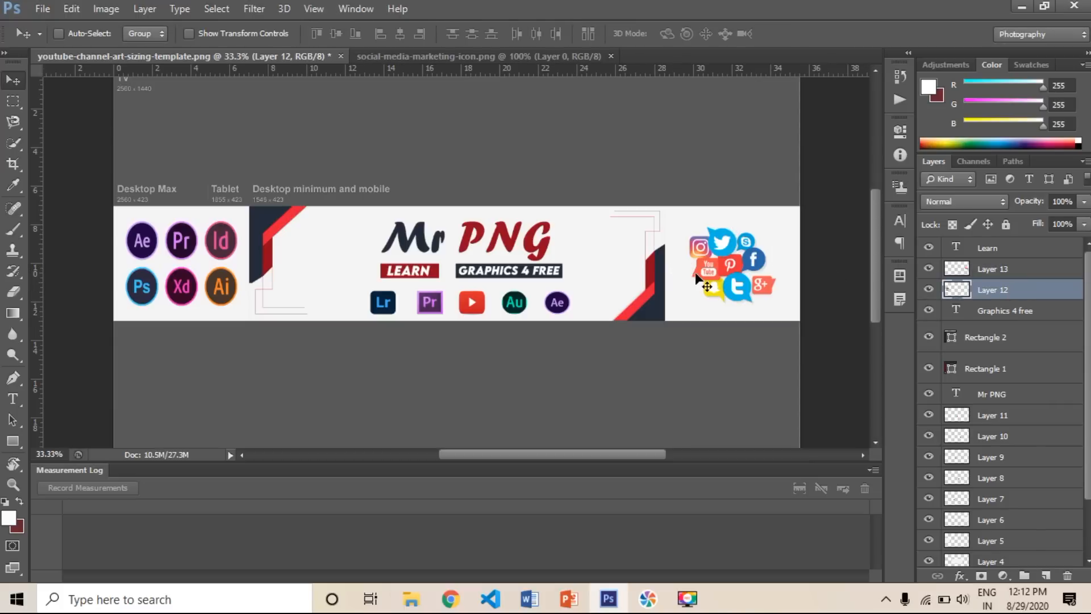
pyautogui.hotkey('ctrl', 't')
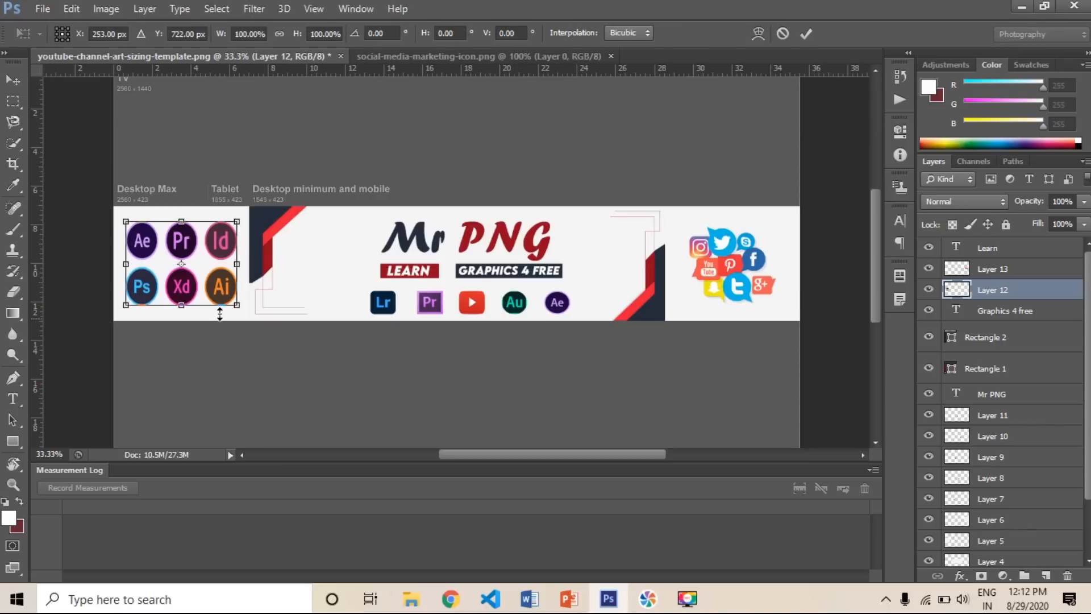
pyautogui.moveTo(235, 305); pyautogui.dragTo(214, 268)
pyautogui.press('Return')
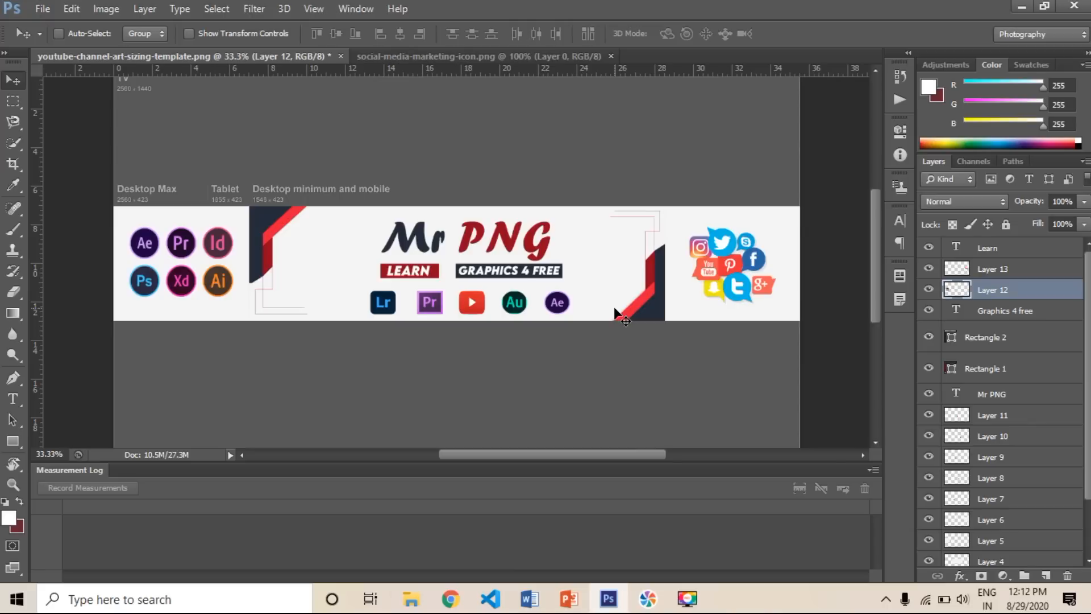
pyautogui.hotkey('ctrl', '-')
pyautogui.hotkey('ctrl', '-')
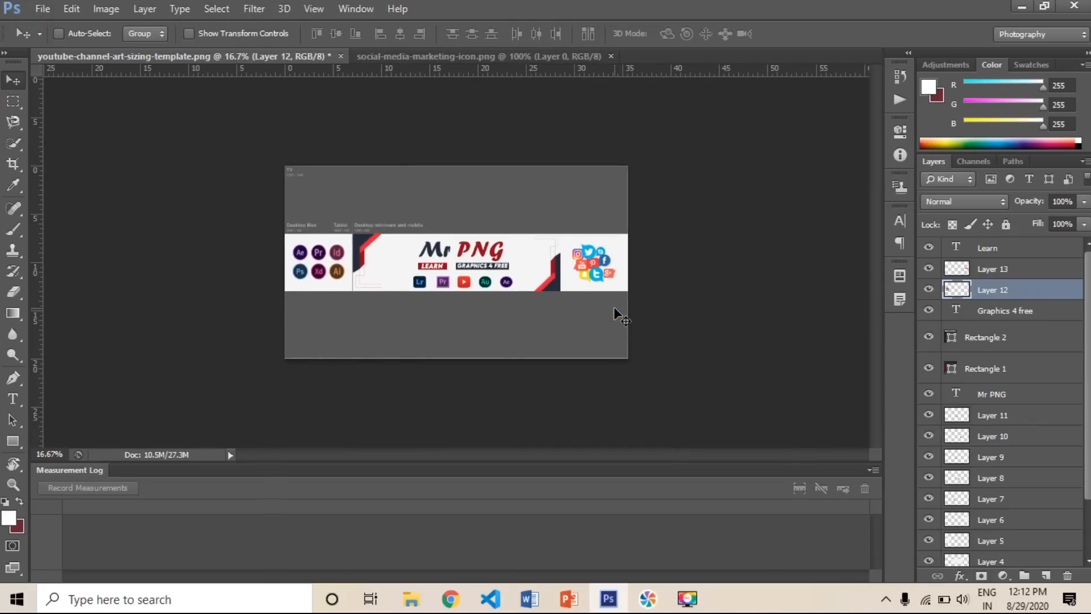
pyautogui.hotkey('ctrl', '+')
pyautogui.hotkey('ctrl', '+')
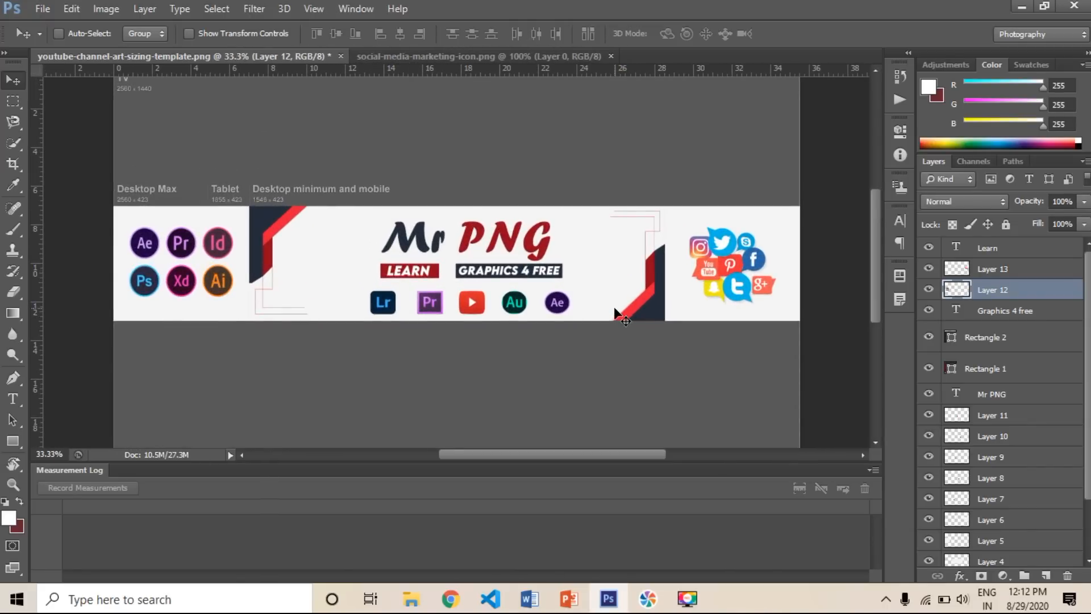
pyautogui.hotkey('ctrl', '-')
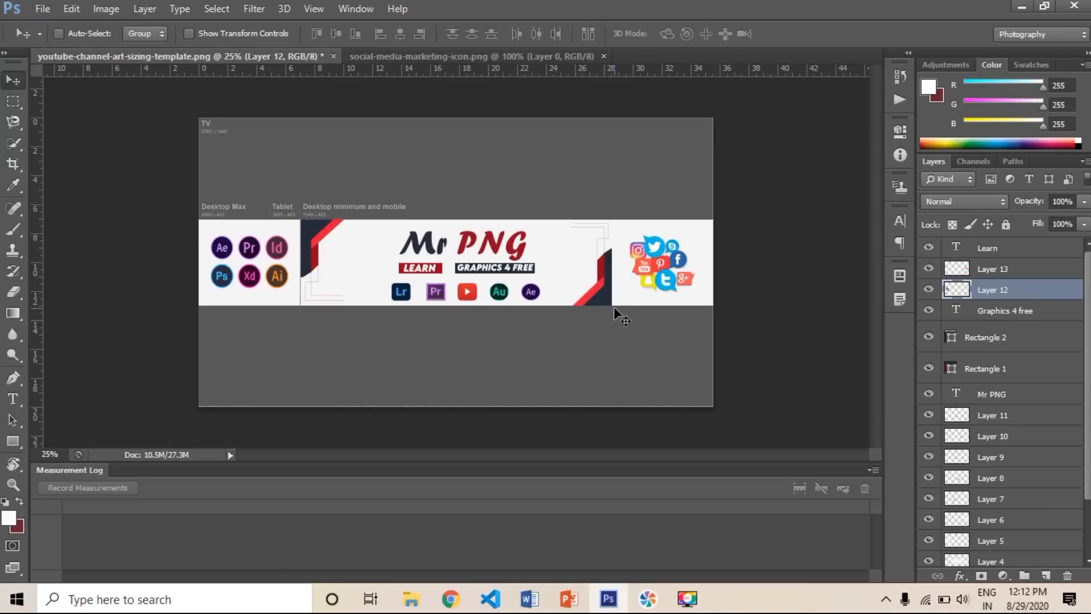
# Step: Save a layered Photoshop copy as youtube-channel-art-sizing-template copy.psd in New folder on the Youtube (F:) drive, with maximized compatibility
pyautogui.hotkey('ctrl', 'shift', 's')
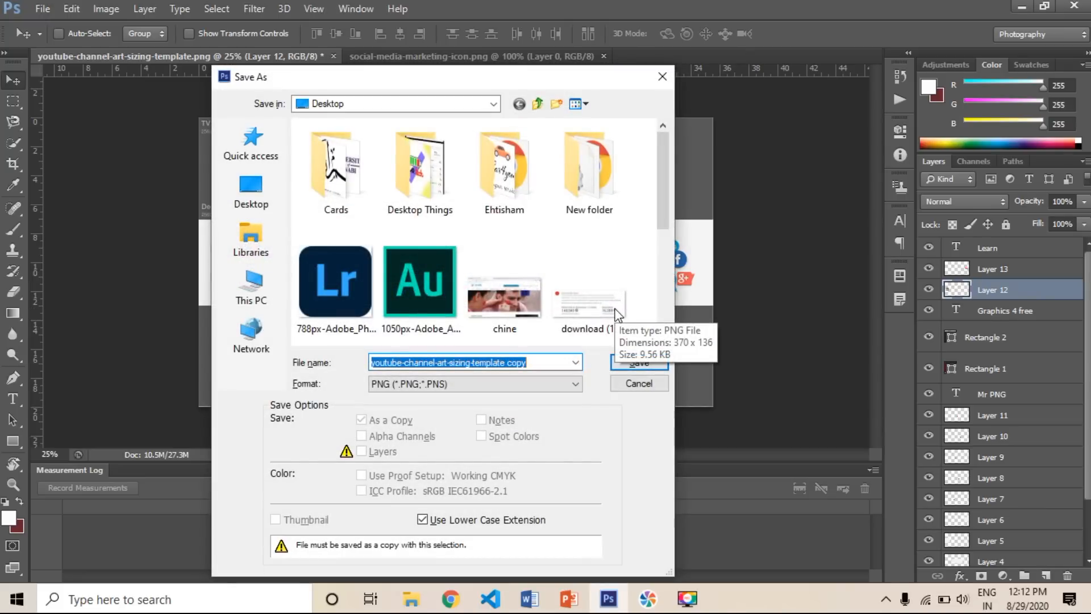
pyautogui.click(532, 390)
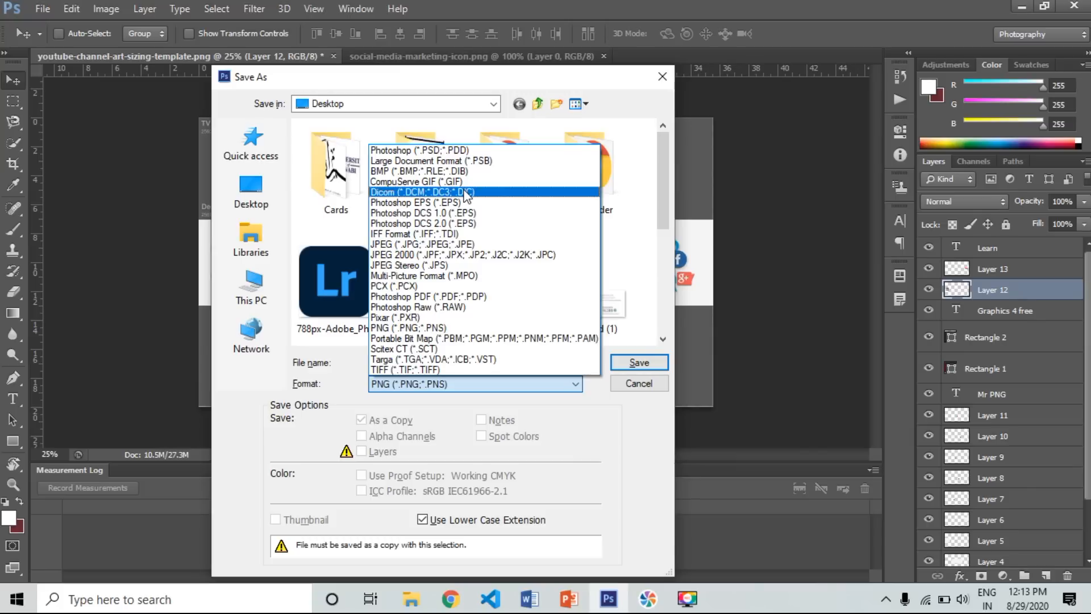
pyautogui.click(483, 151)
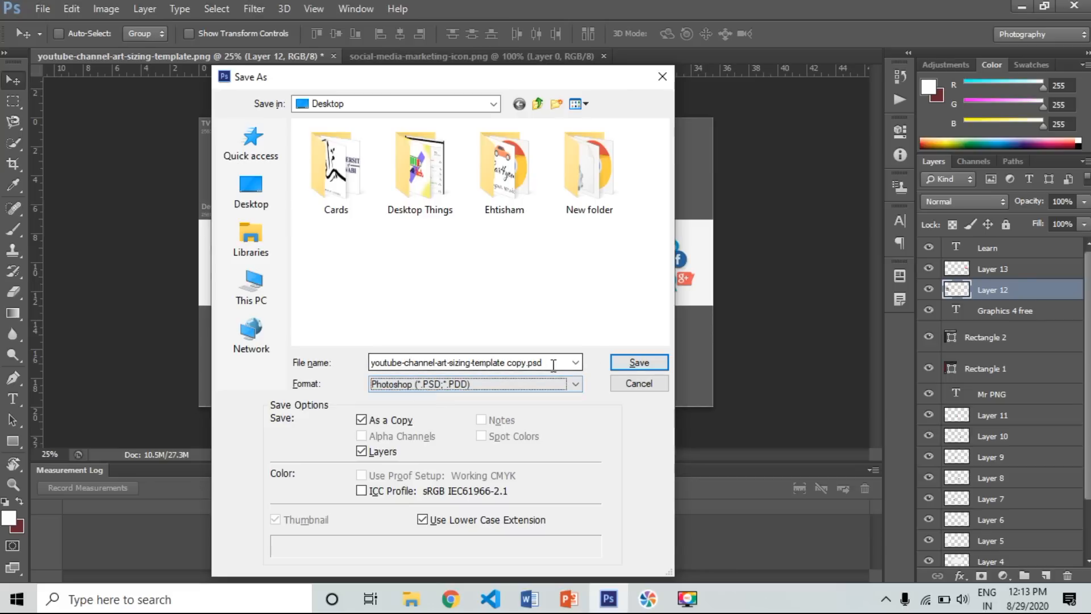
pyautogui.click(251, 287)
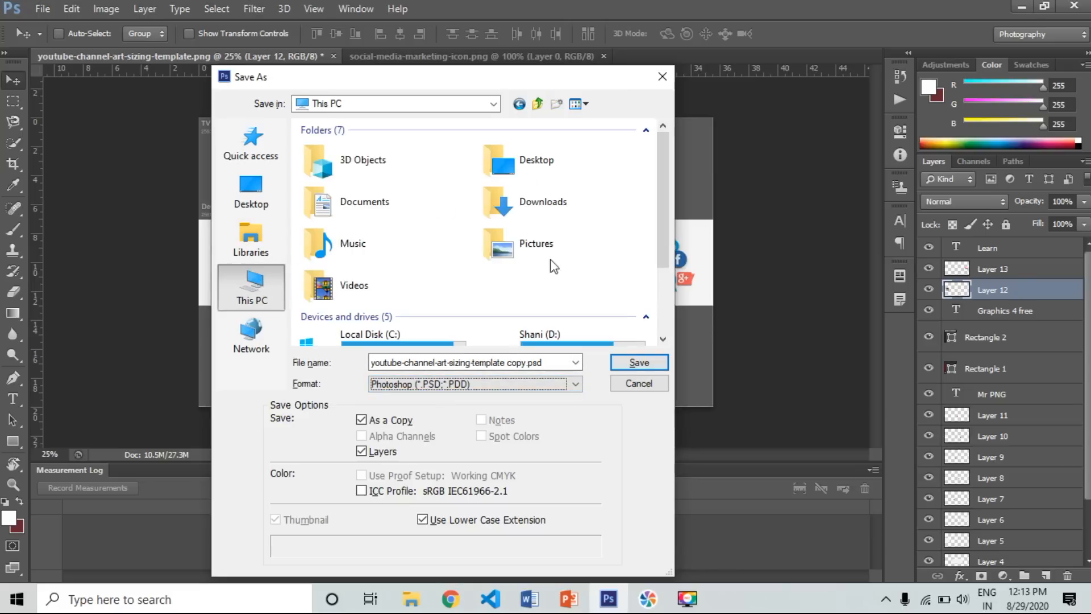
pyautogui.moveTo(661, 236); pyautogui.dragTo(669, 293)
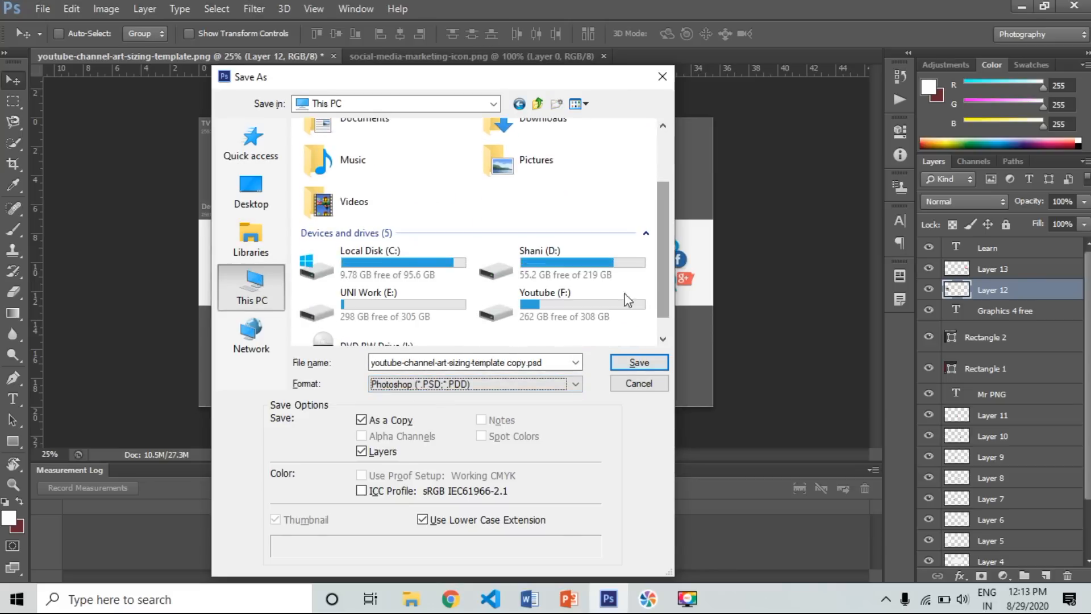
pyautogui.doubleClick(560, 307)
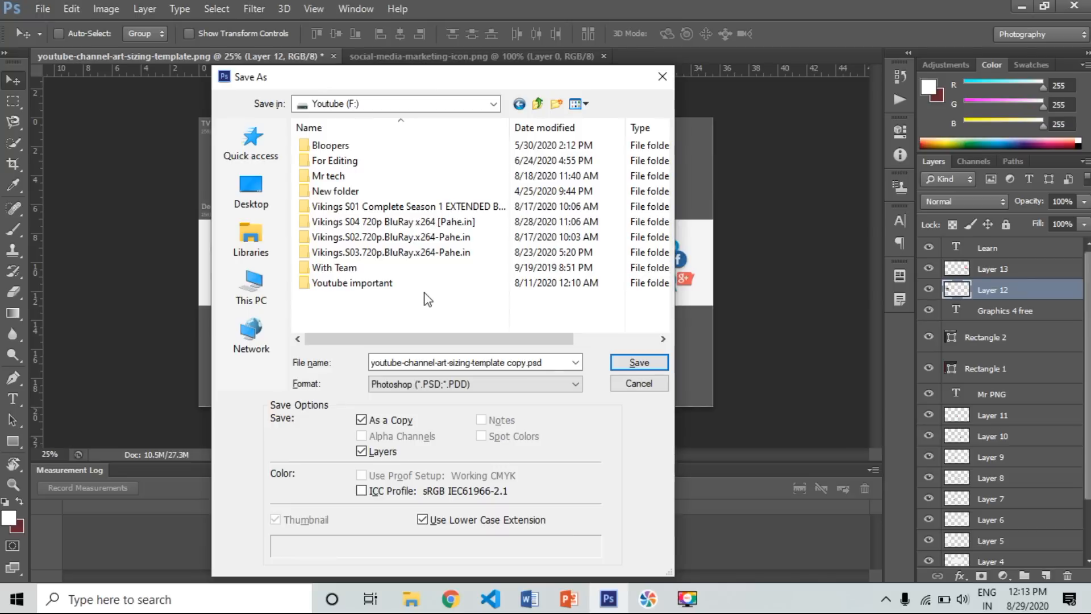
pyautogui.doubleClick(367, 192)
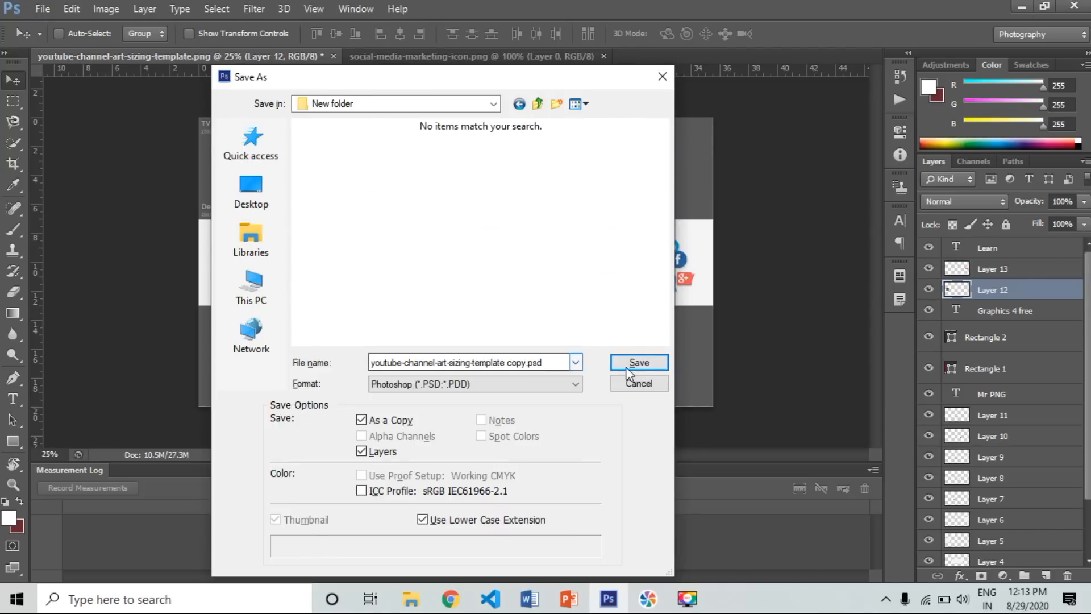
pyautogui.click(640, 362)
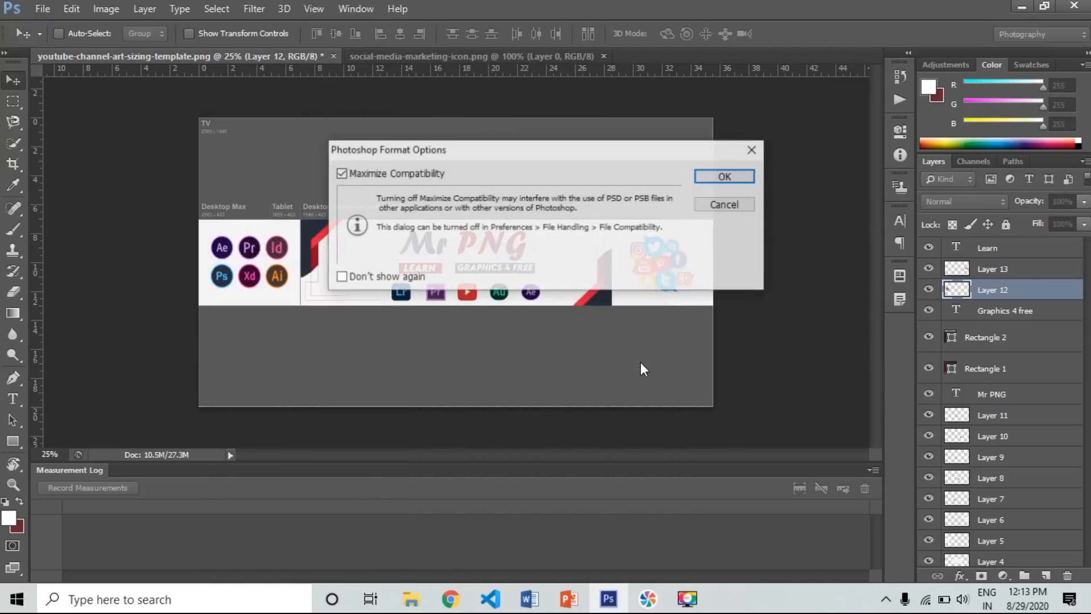
pyautogui.click(717, 177)
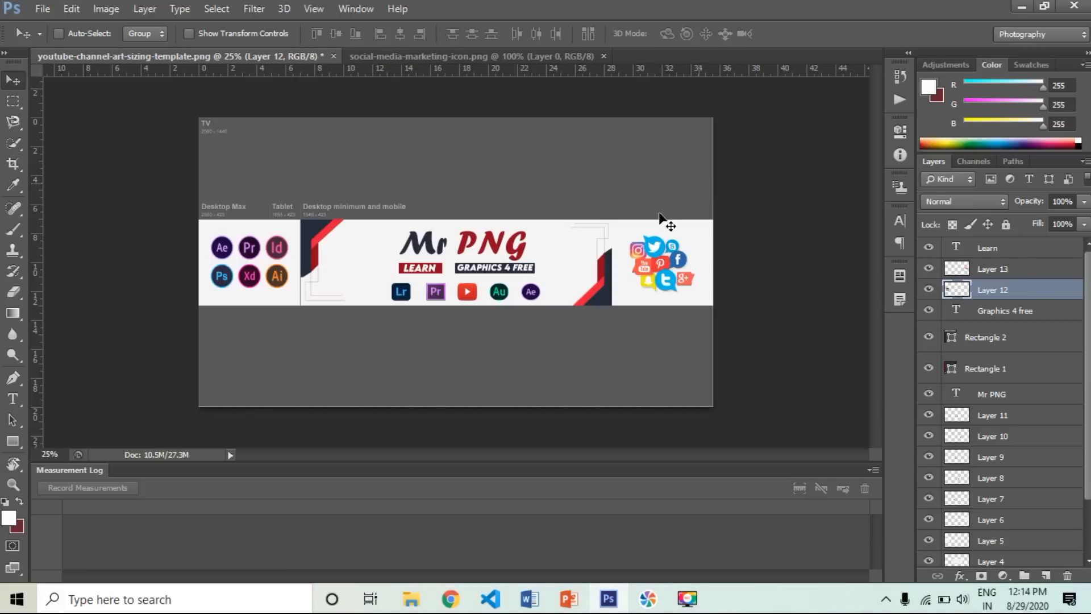
# Step: Save a JPEG copy as youtube-channel-art-sizing-template copy.jpg on the Desktop, with quality 8 (High) and Baseline ("Standard") format
pyautogui.hotkey('ctrl', 'shift', 's')
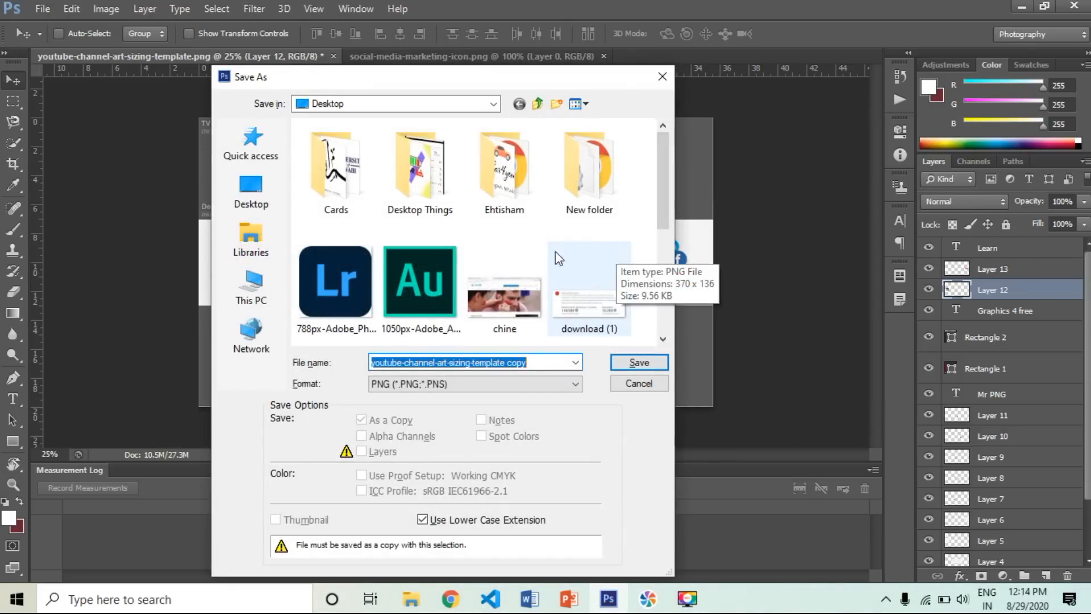
pyautogui.click(281, 178)
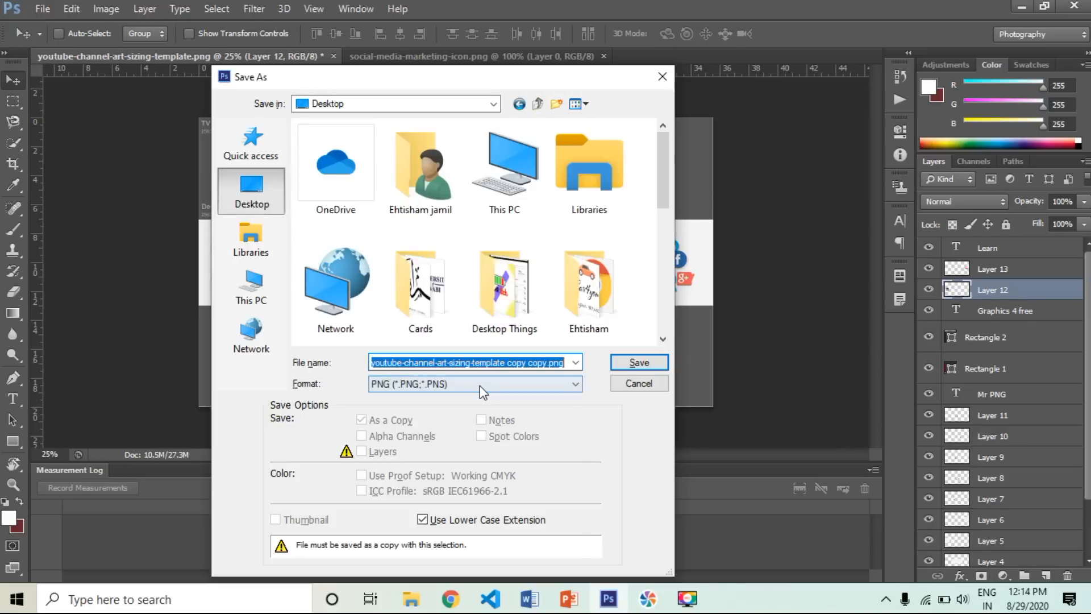
pyautogui.click(481, 387)
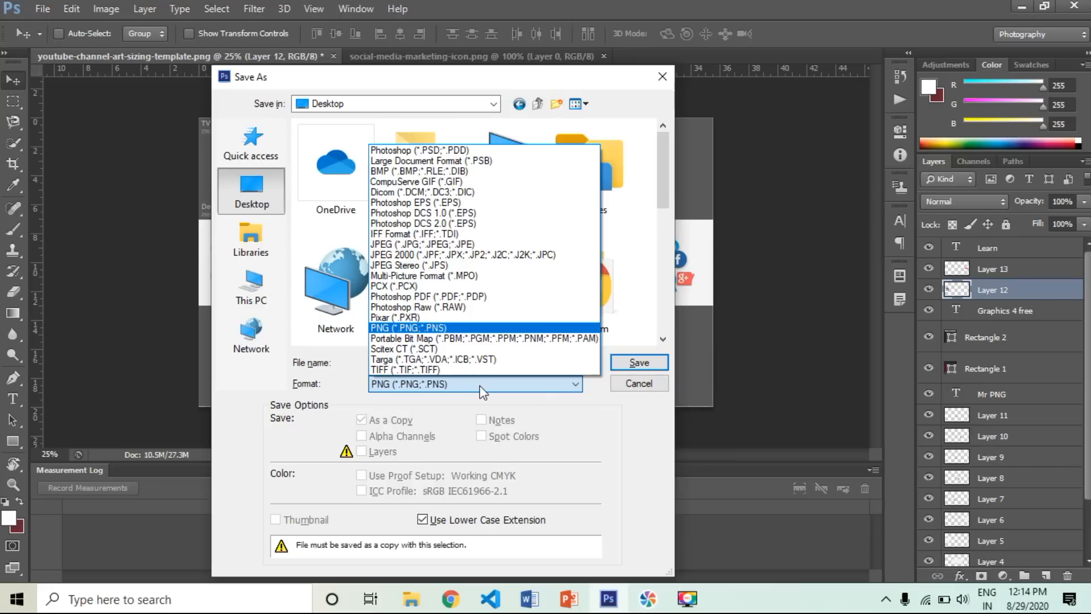
pyautogui.click(687, 597)
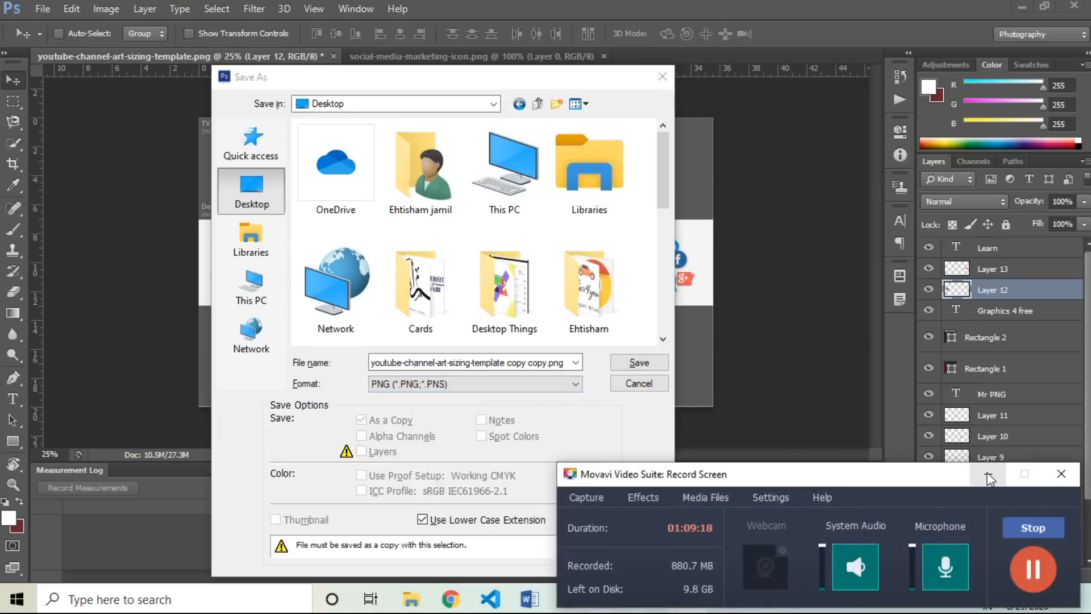
pyautogui.click(989, 476)
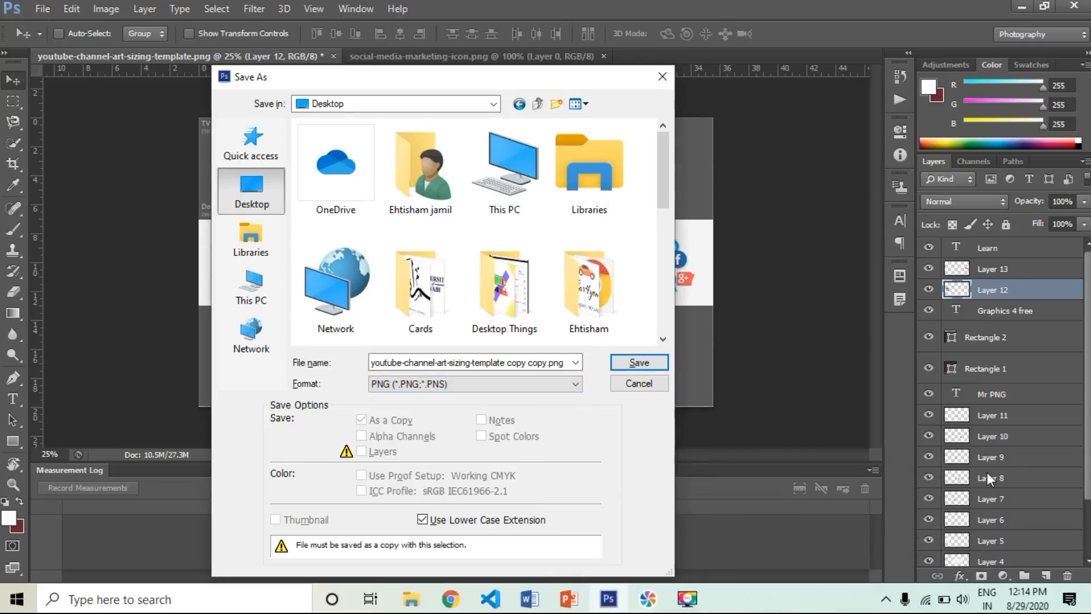
pyautogui.click(445, 385)
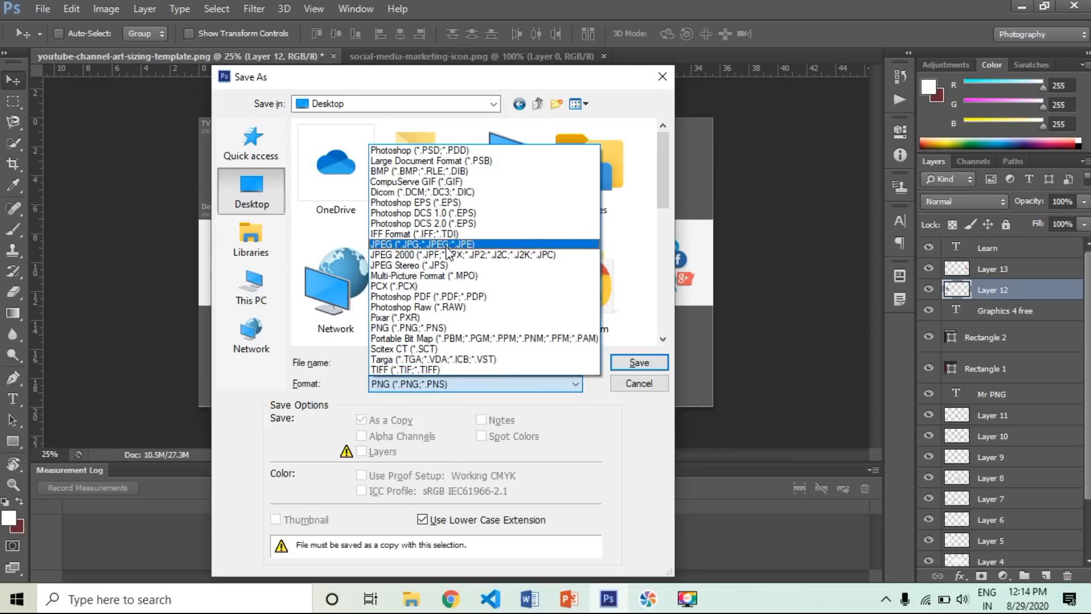
pyautogui.click(447, 247)
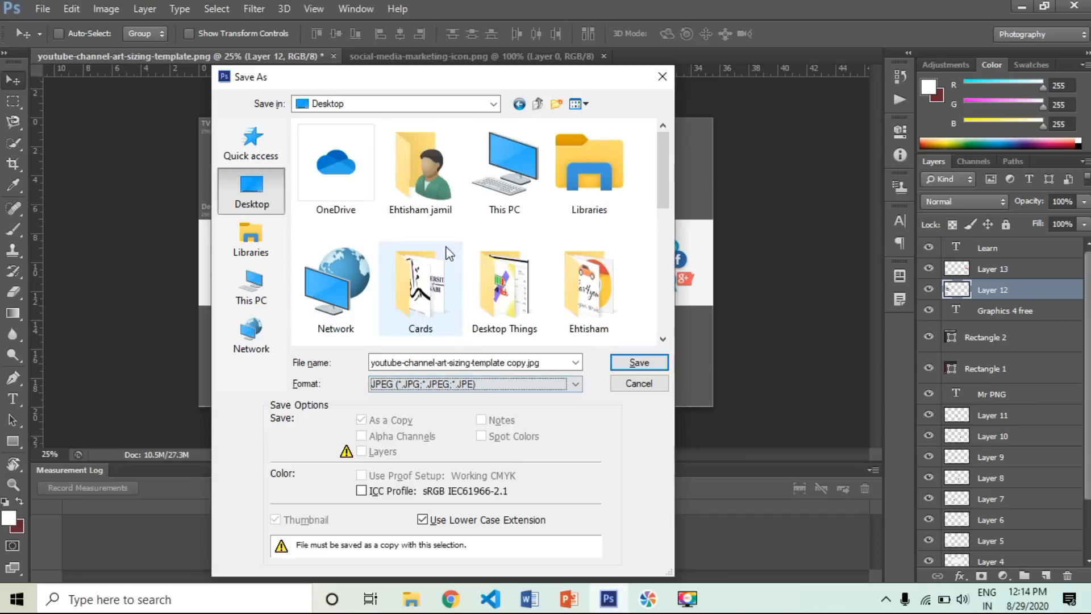
pyautogui.click(628, 363)
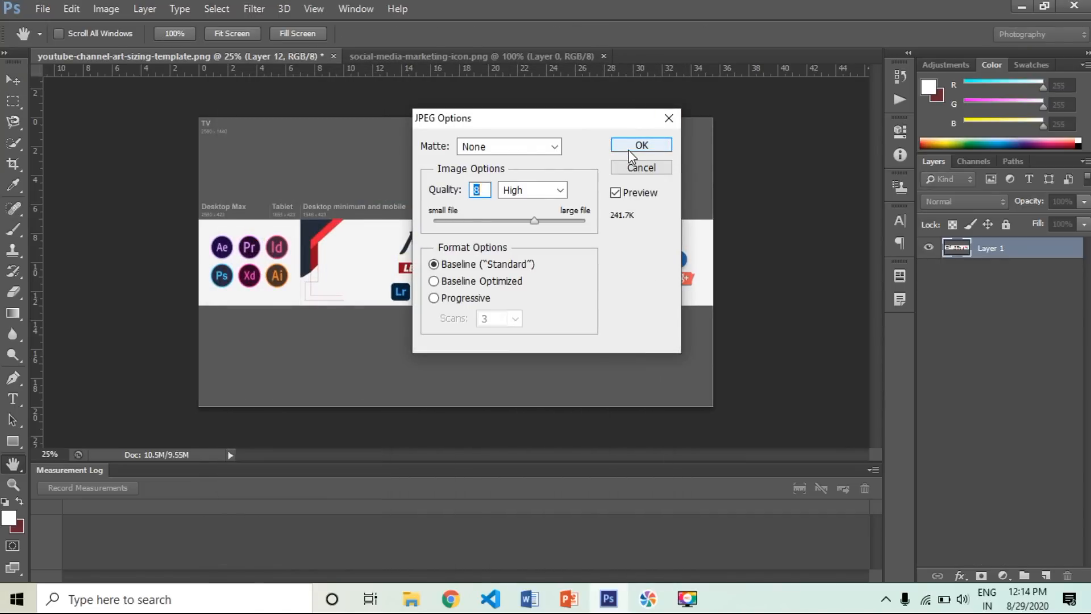
pyautogui.click(629, 146)
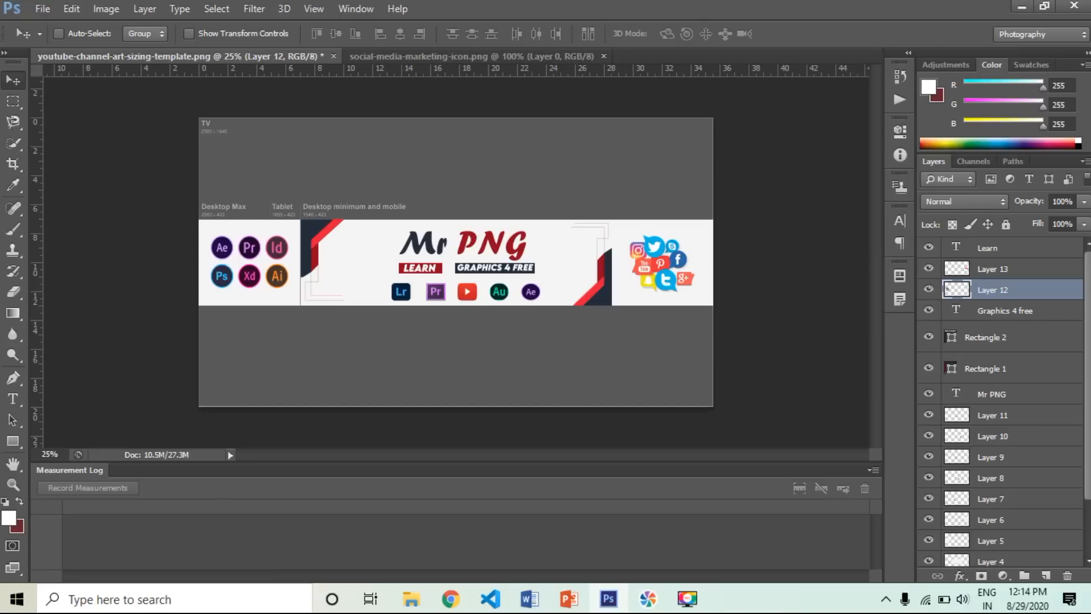
# Step: Paint over the grey sizing-template background layer with the banner's off-white, sampled from the banner, enlarging the soft brush to size 900
pyautogui.scroll(-3, 1088, 374)
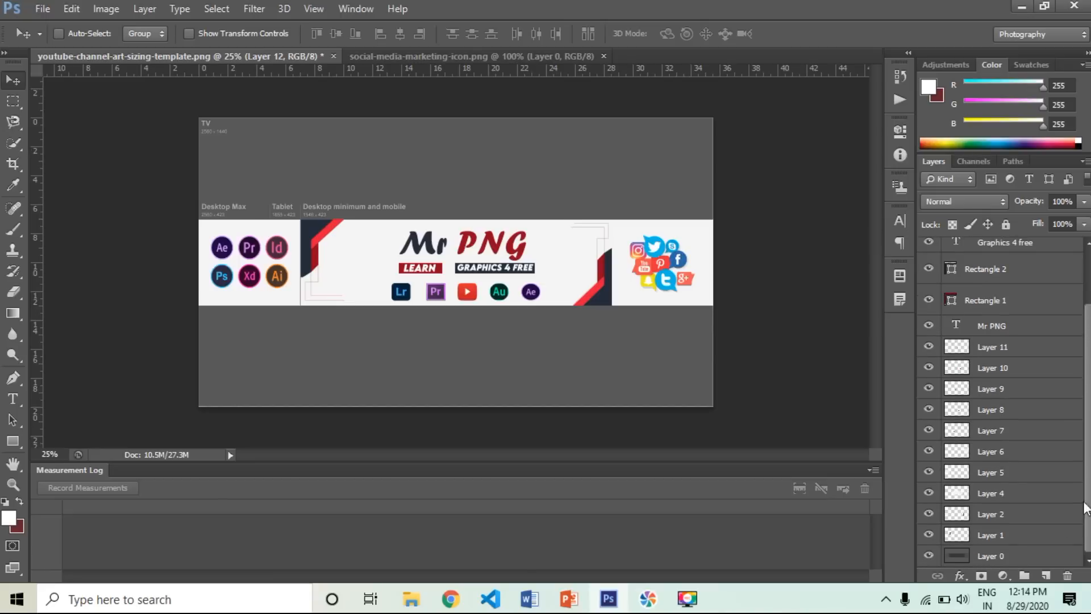
pyautogui.click(1023, 560)
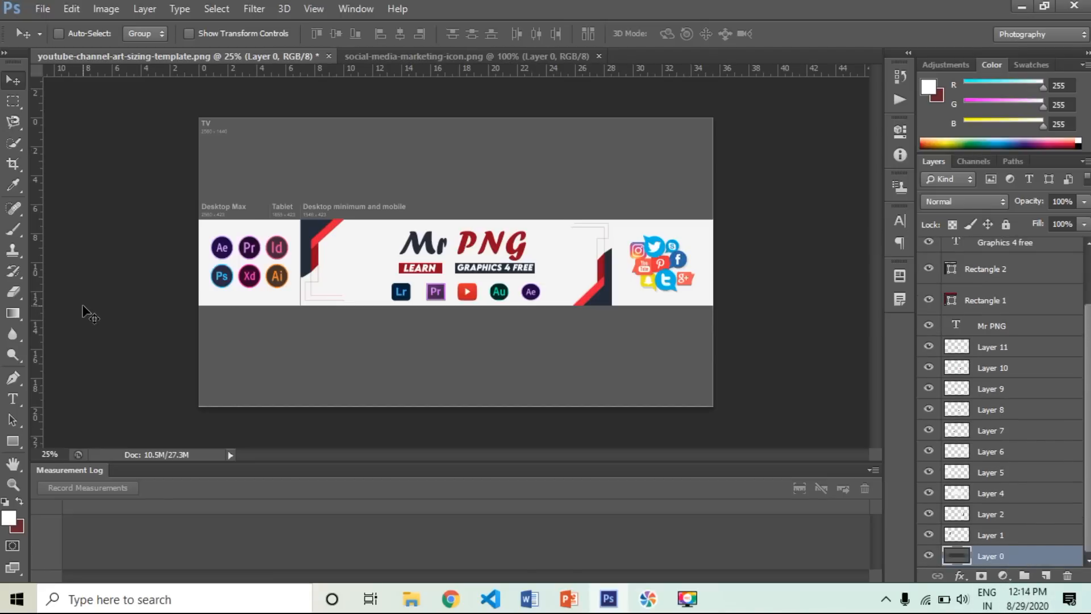
pyautogui.click(16, 229)
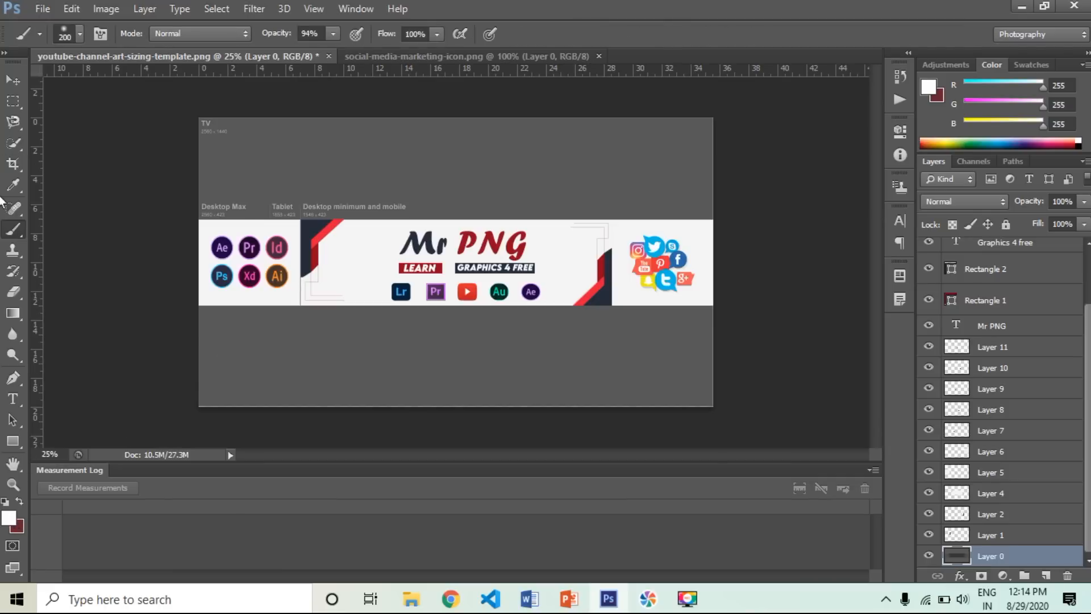
pyautogui.click(13, 185)
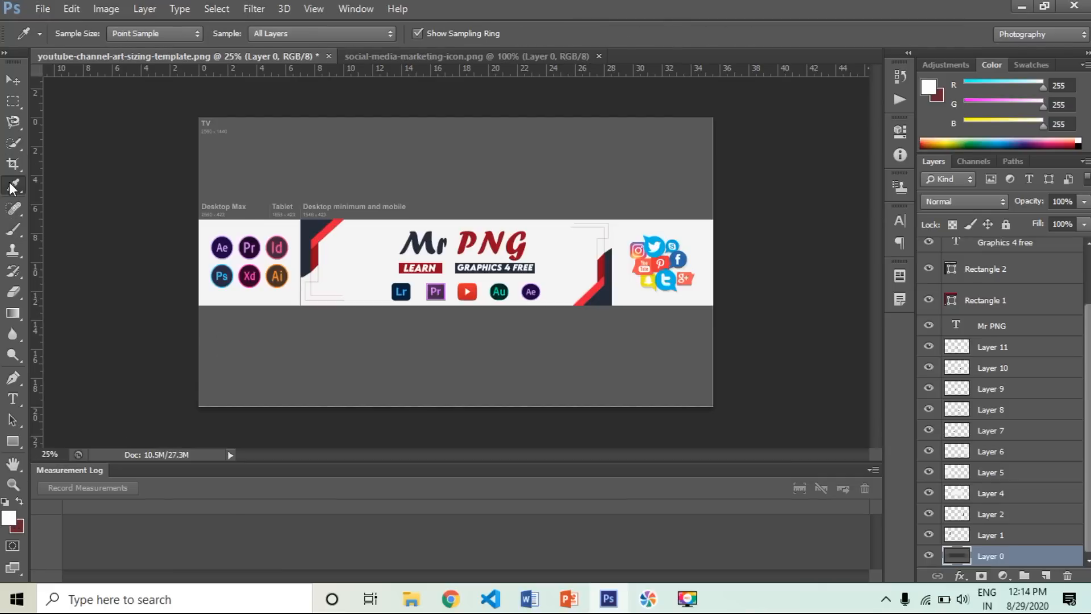
pyautogui.click(378, 245)
pyautogui.click(10, 233)
pyautogui.moveTo(222, 199)
pyautogui.mouseDown()
pyautogui.moveTo(216, 225)
pyautogui.moveTo(228, 226)
pyautogui.moveTo(197, 286)
pyautogui.moveTo(255, 212)
pyautogui.moveTo(234, 235)
pyautogui.moveTo(227, 276)
pyautogui.moveTo(258, 278)
pyautogui.moveTo(210, 370)
pyautogui.moveTo(253, 287)
pyautogui.moveTo(296, 267)
pyautogui.moveTo(339, 199)
pyautogui.moveTo(344, 221)
pyautogui.moveTo(309, 265)
pyautogui.moveTo(373, 183)
pyautogui.moveTo(273, 361)
pyautogui.moveTo(355, 259)
pyautogui.mouseUp()
pyautogui.press(']')
pyautogui.press(']')
pyautogui.press(']')
pyautogui.press(']')
pyautogui.press(']')
pyautogui.press(']')
pyautogui.press(']')
pyautogui.press(']')
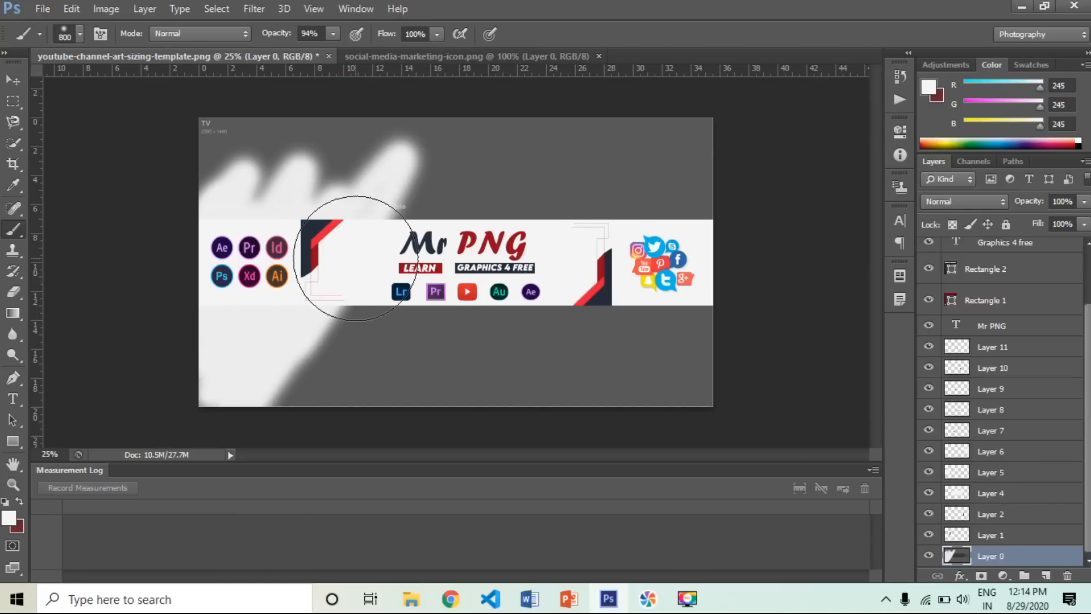
pyautogui.moveTo(320, 303)
pyautogui.mouseDown()
pyautogui.moveTo(341, 390)
pyautogui.moveTo(445, 341)
pyautogui.moveTo(250, 402)
pyautogui.moveTo(425, 374)
pyautogui.moveTo(711, 431)
pyautogui.moveTo(653, 264)
pyautogui.moveTo(657, 397)
pyautogui.moveTo(699, 120)
pyautogui.moveTo(521, 329)
pyautogui.moveTo(548, 251)
pyautogui.moveTo(463, 97)
pyautogui.moveTo(427, 255)
pyautogui.moveTo(409, 182)
pyautogui.moveTo(456, 190)
pyautogui.moveTo(273, 285)
pyautogui.moveTo(195, 188)
pyautogui.moveTo(283, 169)
pyautogui.moveTo(308, 314)
pyautogui.moveTo(239, 292)
pyautogui.mouseUp()
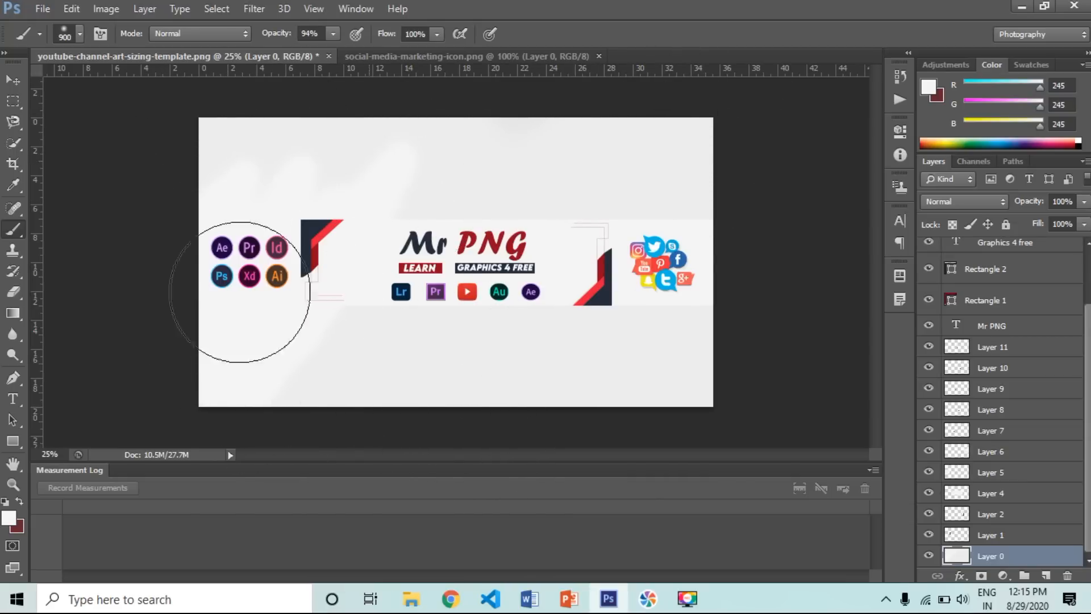
# Step: Resample the banner's off-white and brush over the remaining uneven patches of the background layer for a uniform fill
pyautogui.click(13, 185)
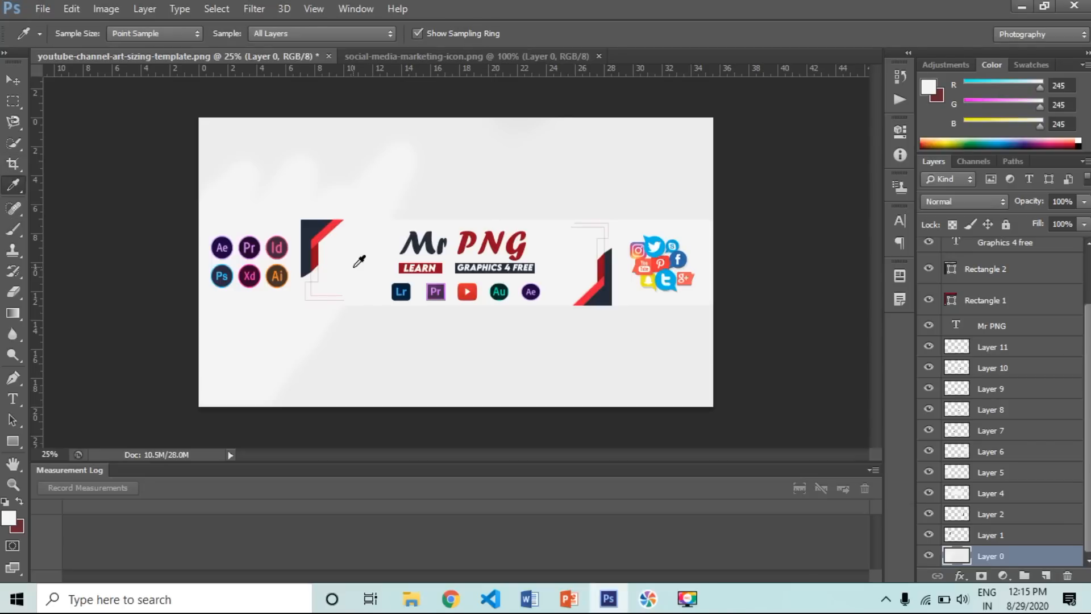
pyautogui.click(379, 252)
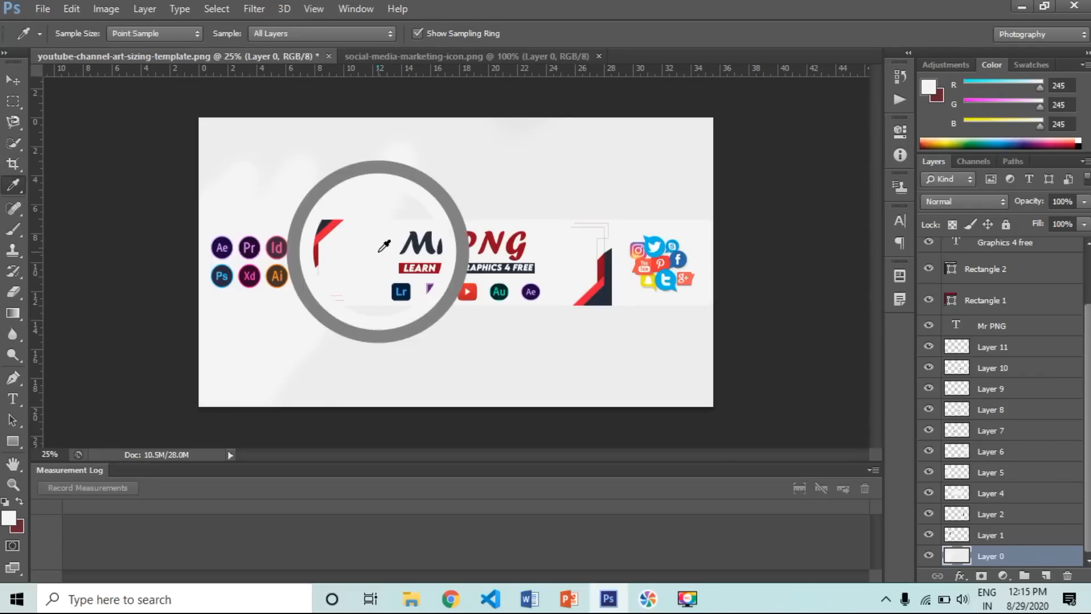
pyautogui.click(12, 230)
pyautogui.moveTo(302, 129)
pyautogui.mouseDown()
pyautogui.moveTo(415, 181)
pyautogui.moveTo(443, 159)
pyautogui.moveTo(168, 187)
pyautogui.moveTo(280, 151)
pyautogui.moveTo(275, 341)
pyautogui.moveTo(394, 390)
pyautogui.moveTo(699, 305)
pyautogui.moveTo(573, 195)
pyautogui.moveTo(562, 153)
pyautogui.moveTo(502, 91)
pyautogui.mouseUp()
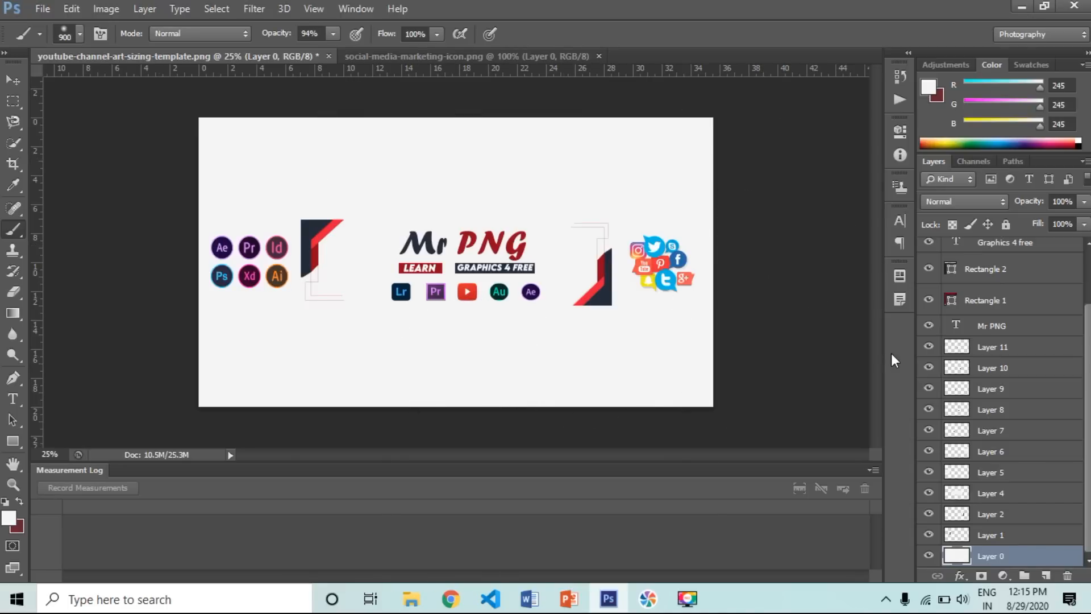
# Step: Save a JPEG copy named channel art 222222 on the Desktop, with quality 8 (High) and Baseline ("Standard") format
pyautogui.hotkey('ctrl', 'shift', 's')
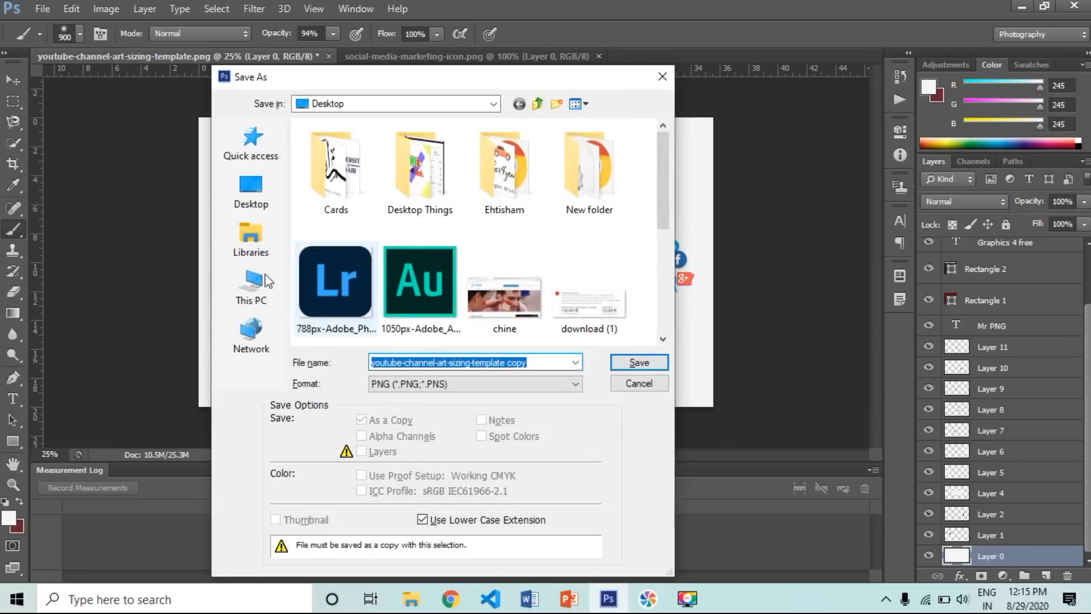
pyautogui.click(258, 206)
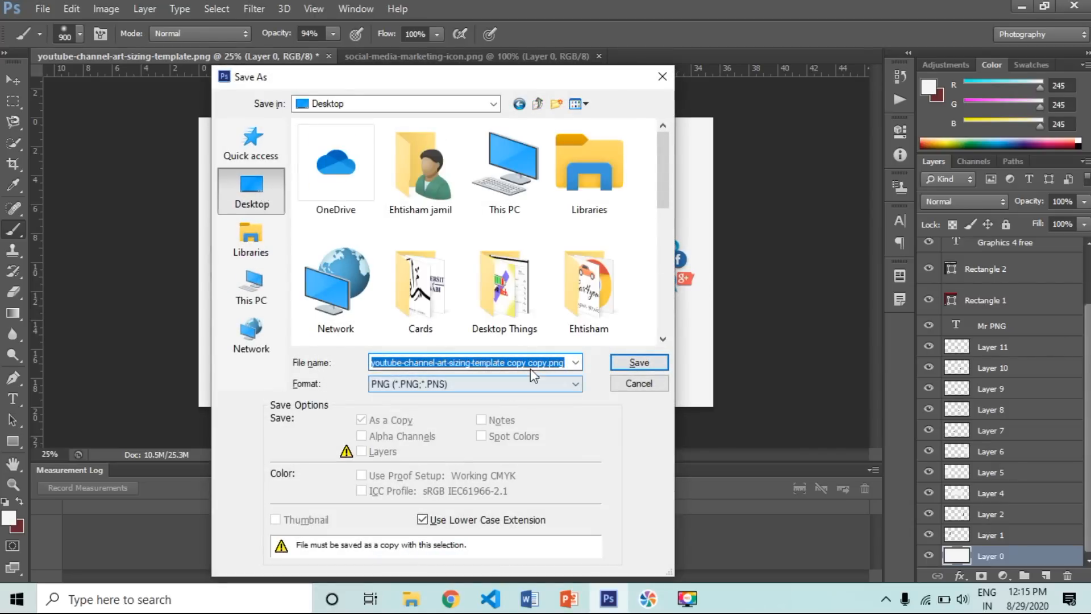
pyautogui.click(515, 385)
pyautogui.click(456, 245)
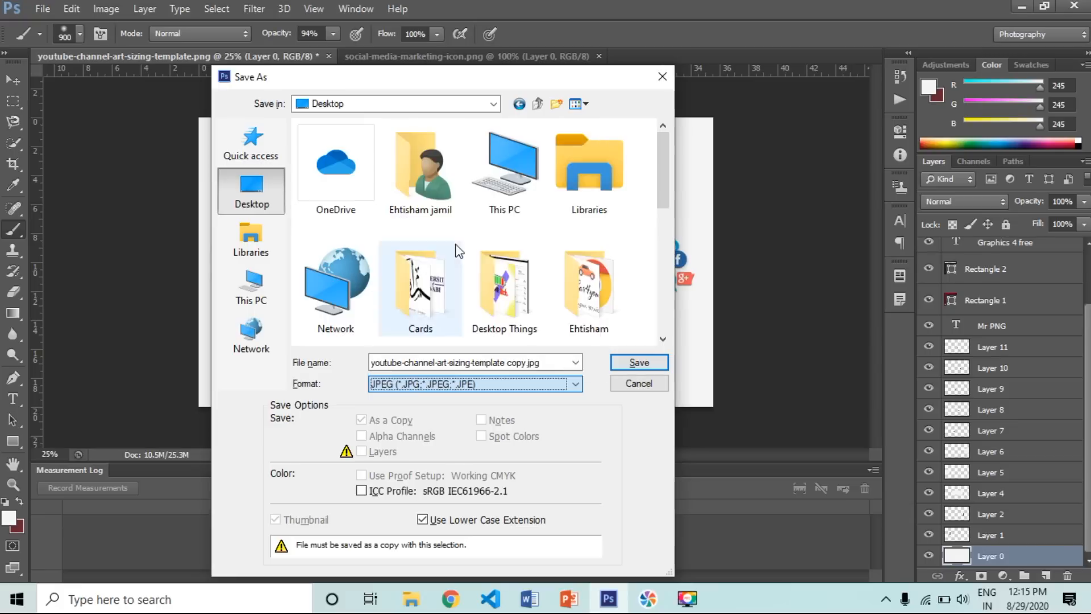
pyautogui.click(463, 362)
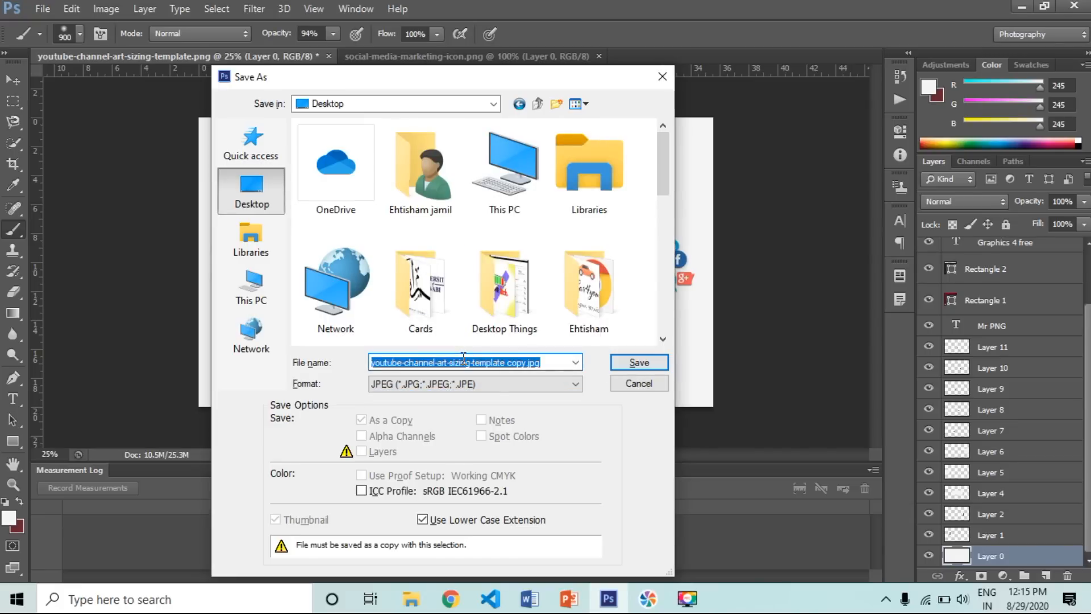
pyautogui.write('channel ar')
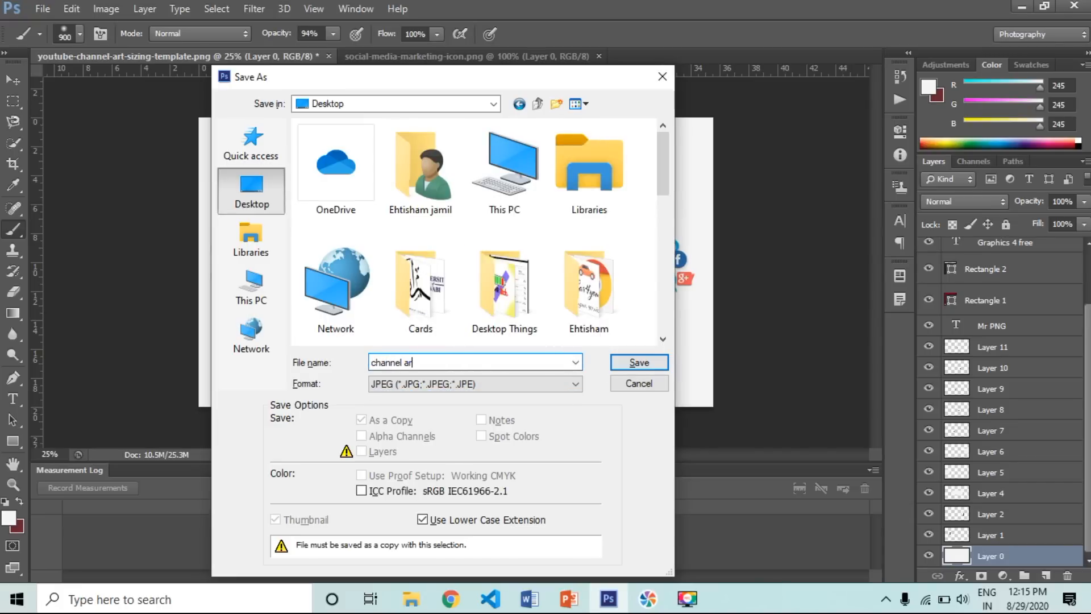
pyautogui.write('t 222222')
pyautogui.click(638, 363)
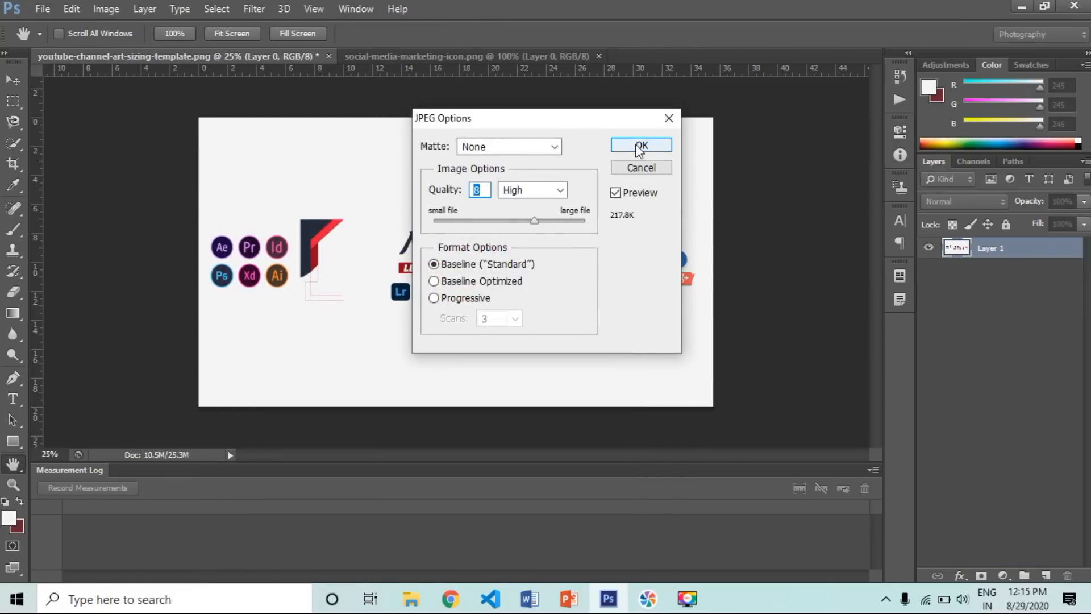
pyautogui.click(640, 147)
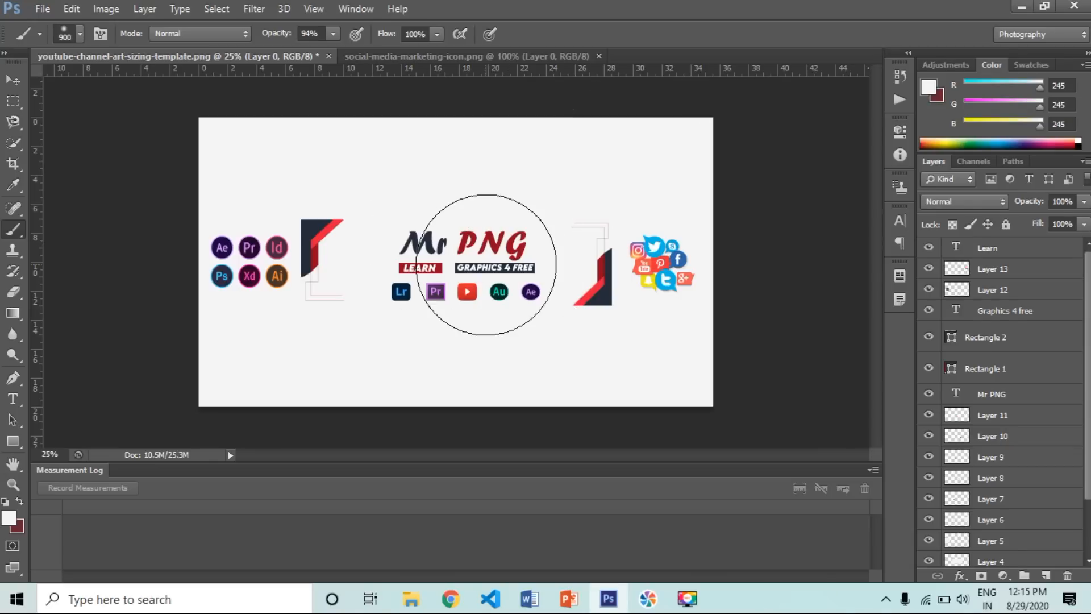
pyautogui.hotkey('ctrl', '+')
pyautogui.hotkey('ctrl', '+')
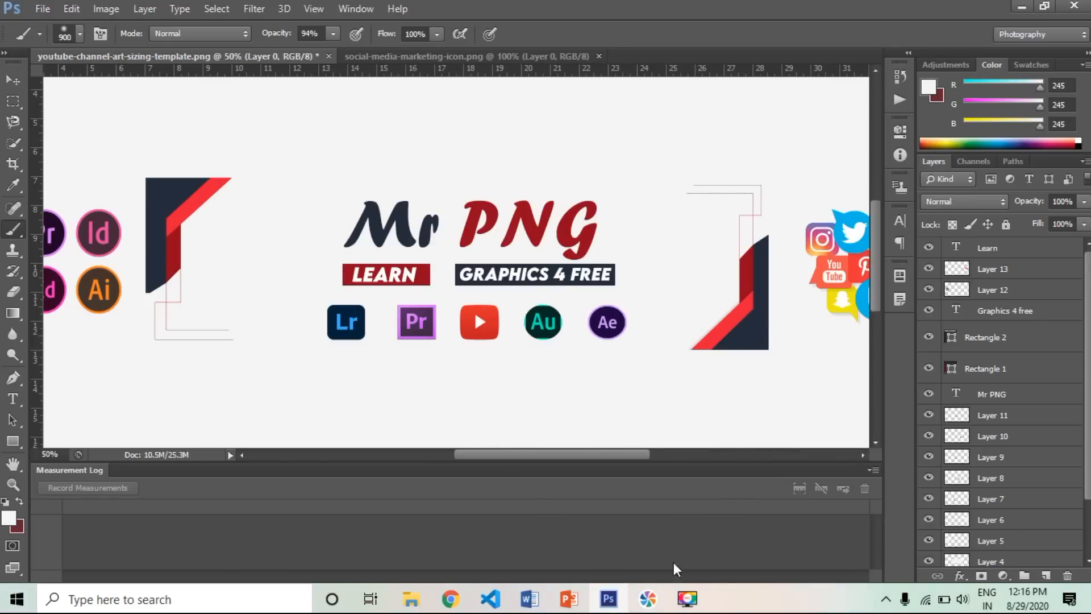
pyautogui.click(688, 599)
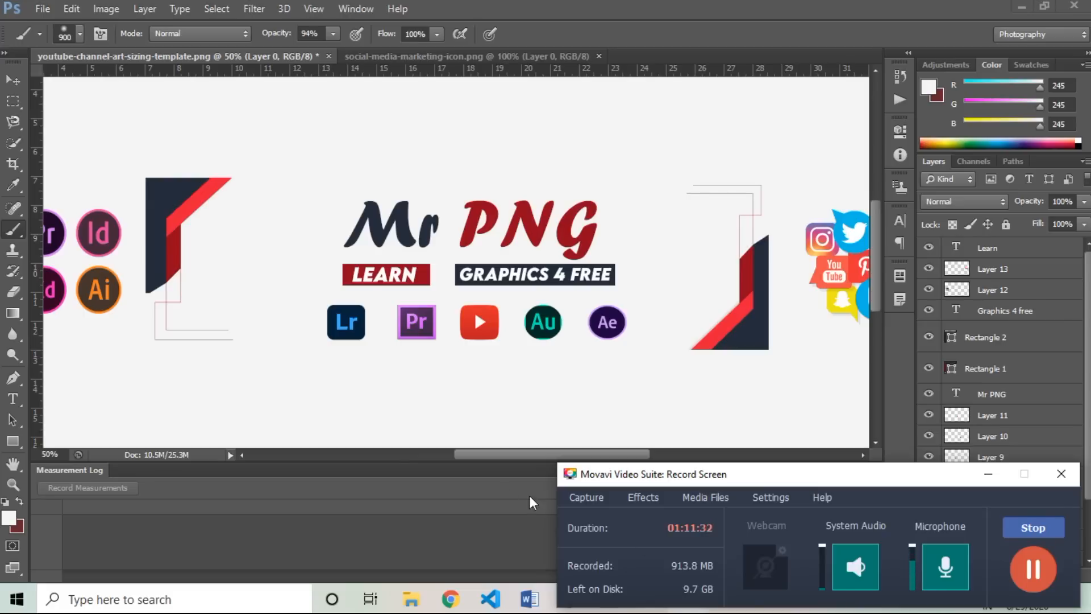
pyautogui.click(988, 474)
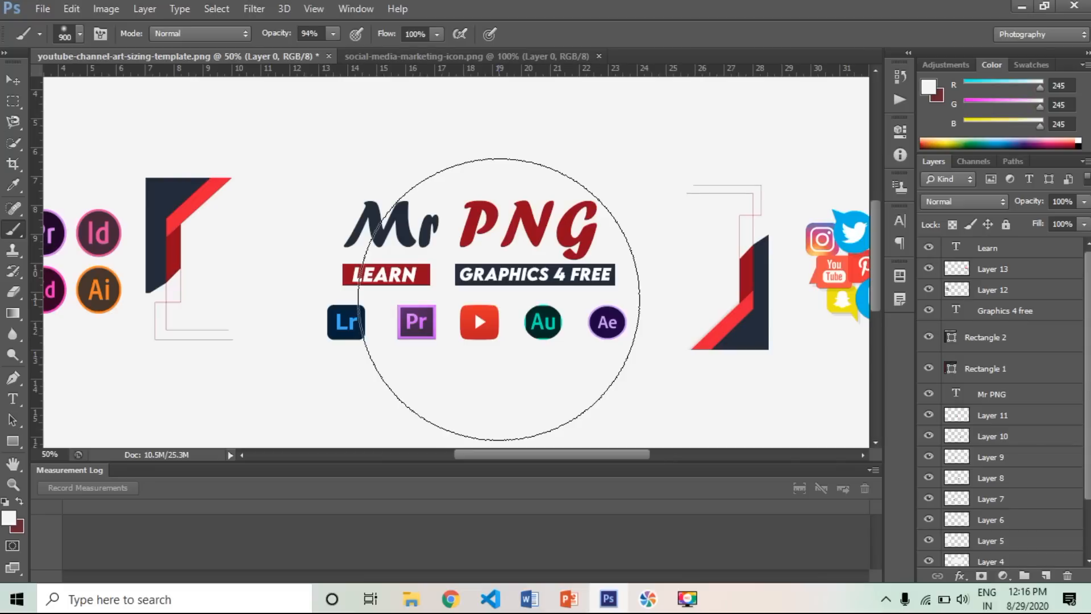
pyautogui.hotkey('ctrl', '-')
pyautogui.hotkey('ctrl', '-')
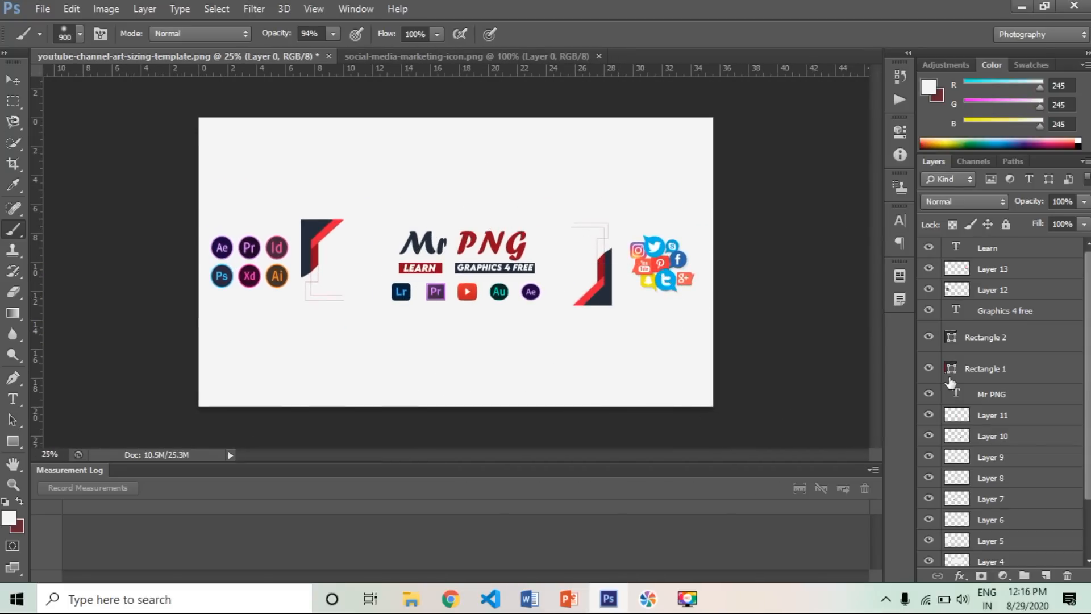
pyautogui.moveTo(1089, 355)
pyautogui.mouseDown()
pyautogui.moveTo(1089, 401)
pyautogui.moveTo(1089, 350)
pyautogui.mouseUp()
pyautogui.click(687, 599)
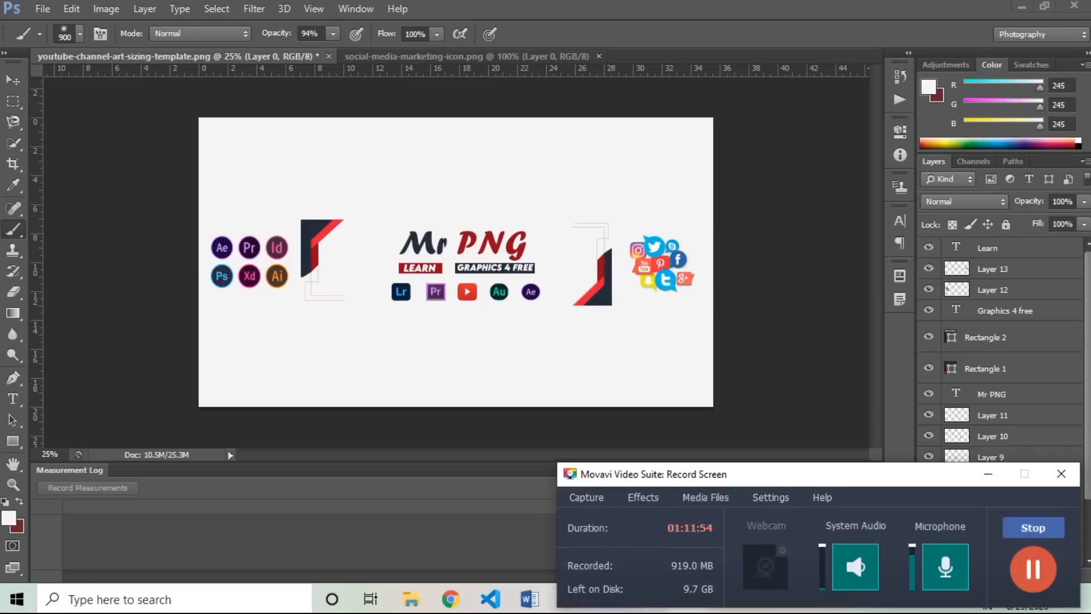